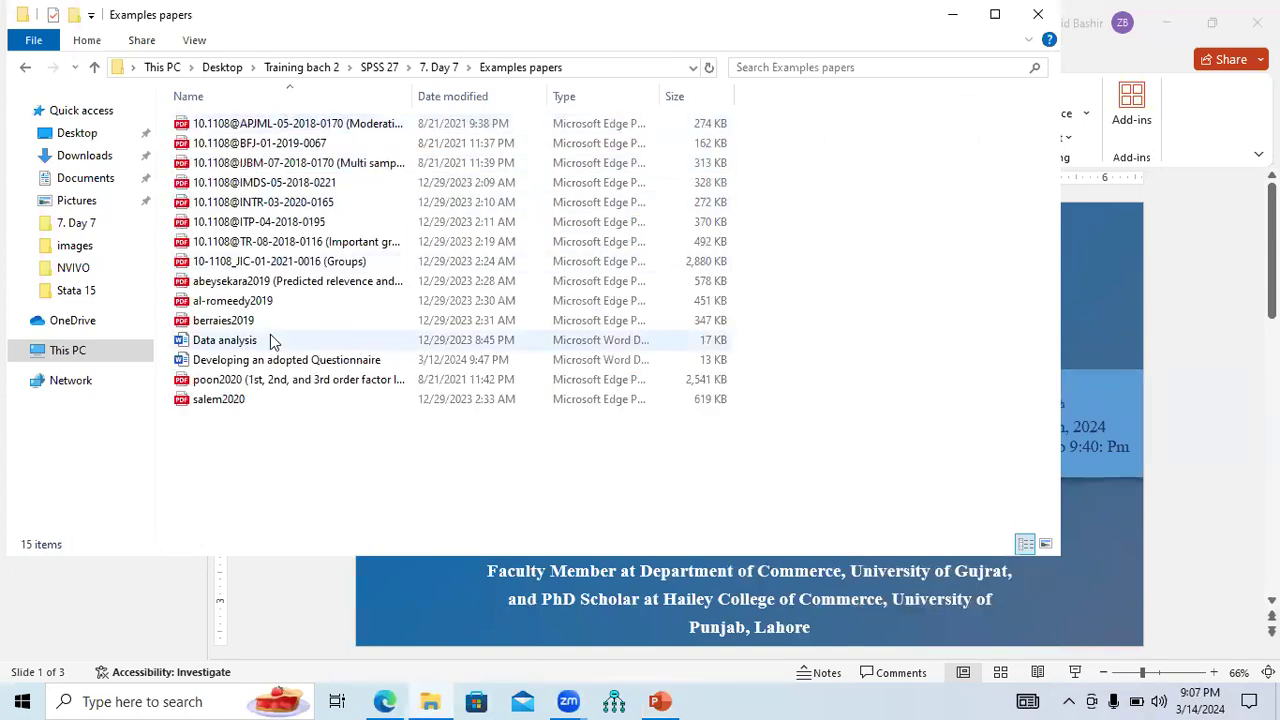
# Open the APJML paper and scroll down to Table I on page 10.
pyautogui.doubleClick(298, 123)
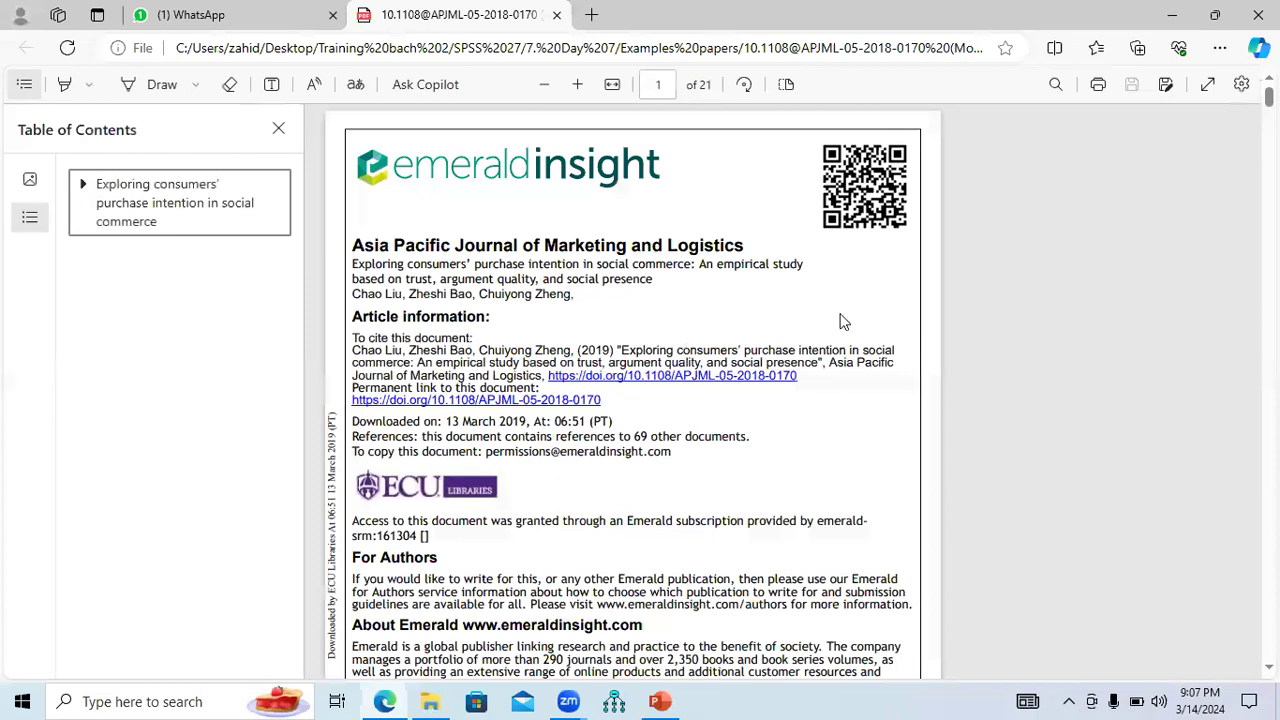
pyautogui.scroll(-15, 632, 390)
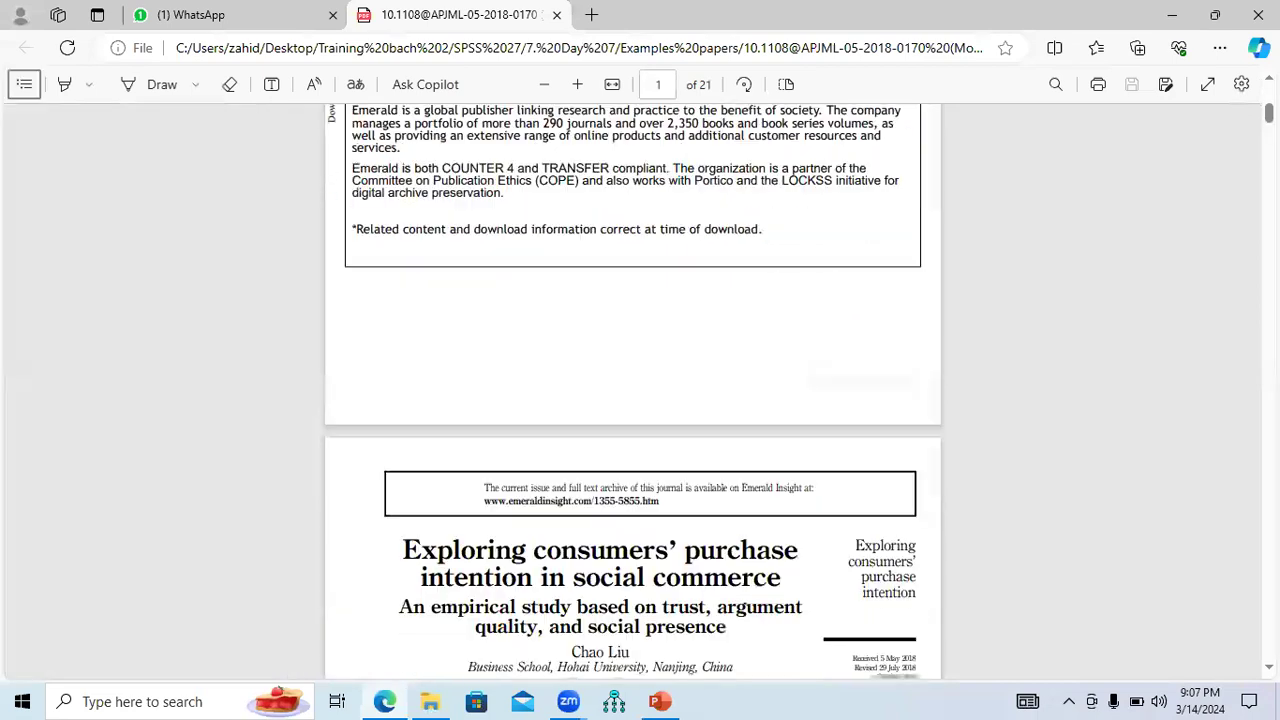
pyautogui.scroll(-15, 632, 390)
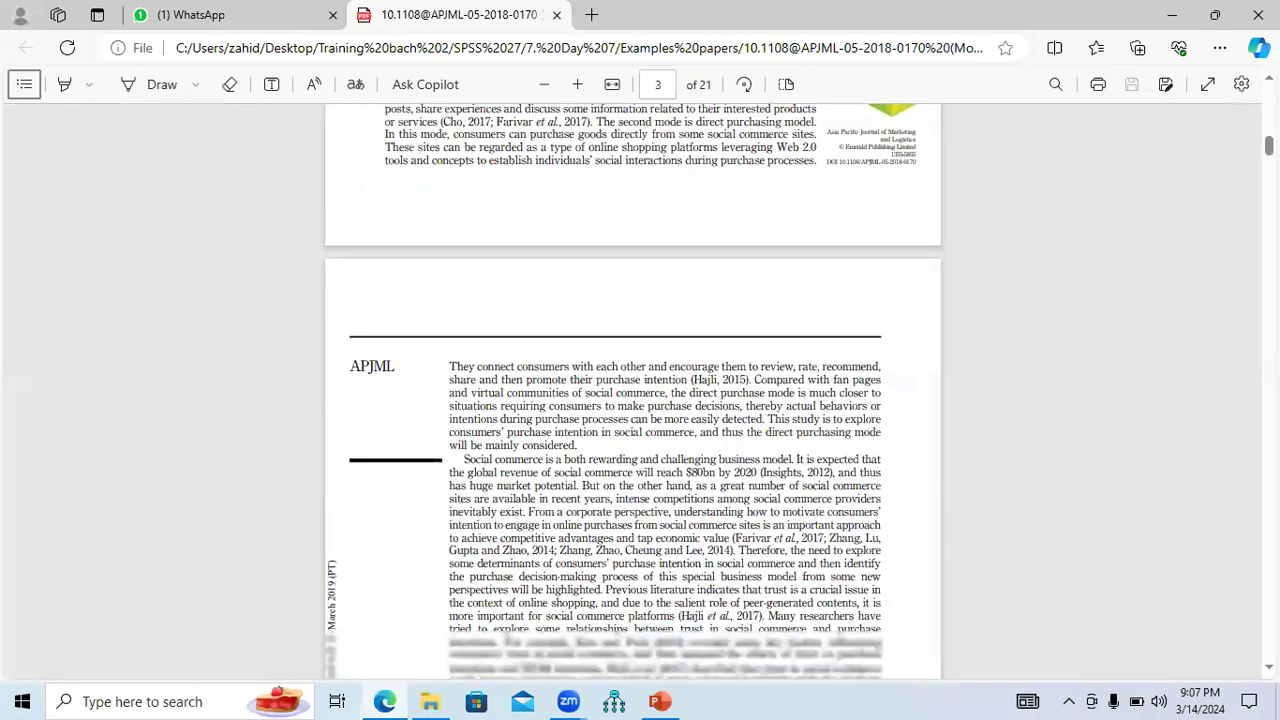
pyautogui.scroll(-15, 632, 390)
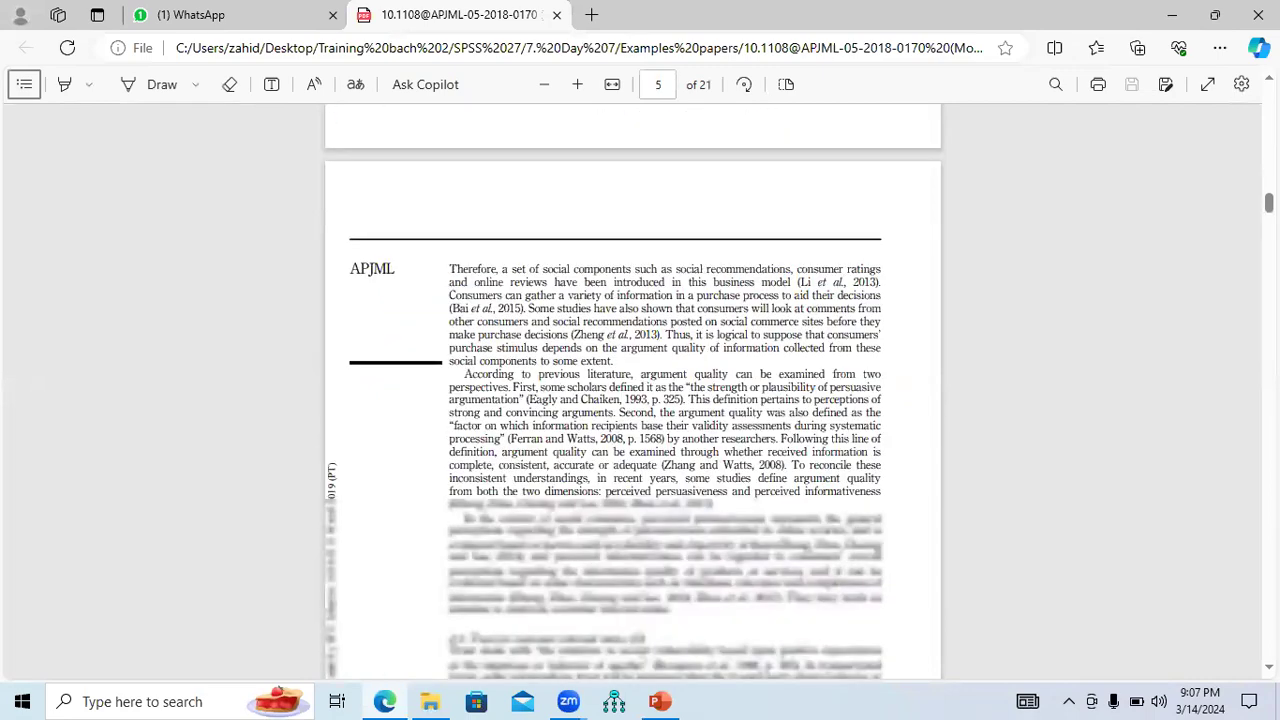
pyautogui.scroll(-15, 632, 390)
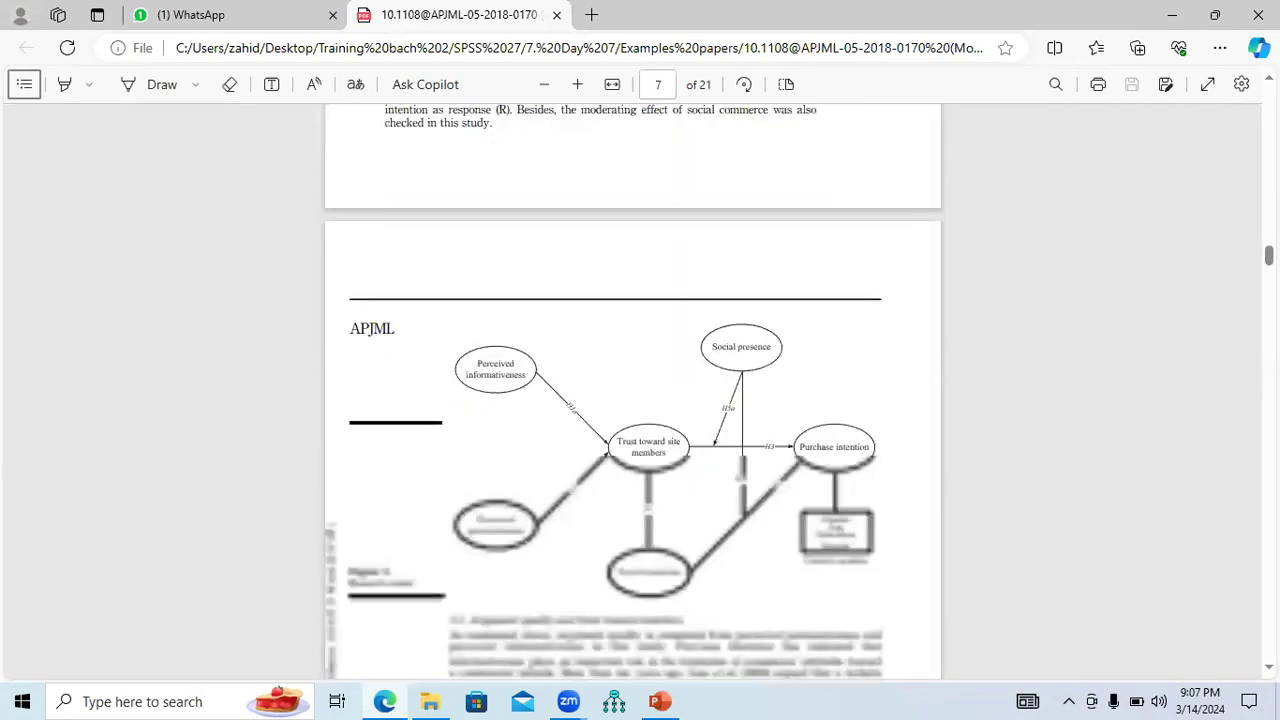
pyautogui.scroll(-15, 632, 390)
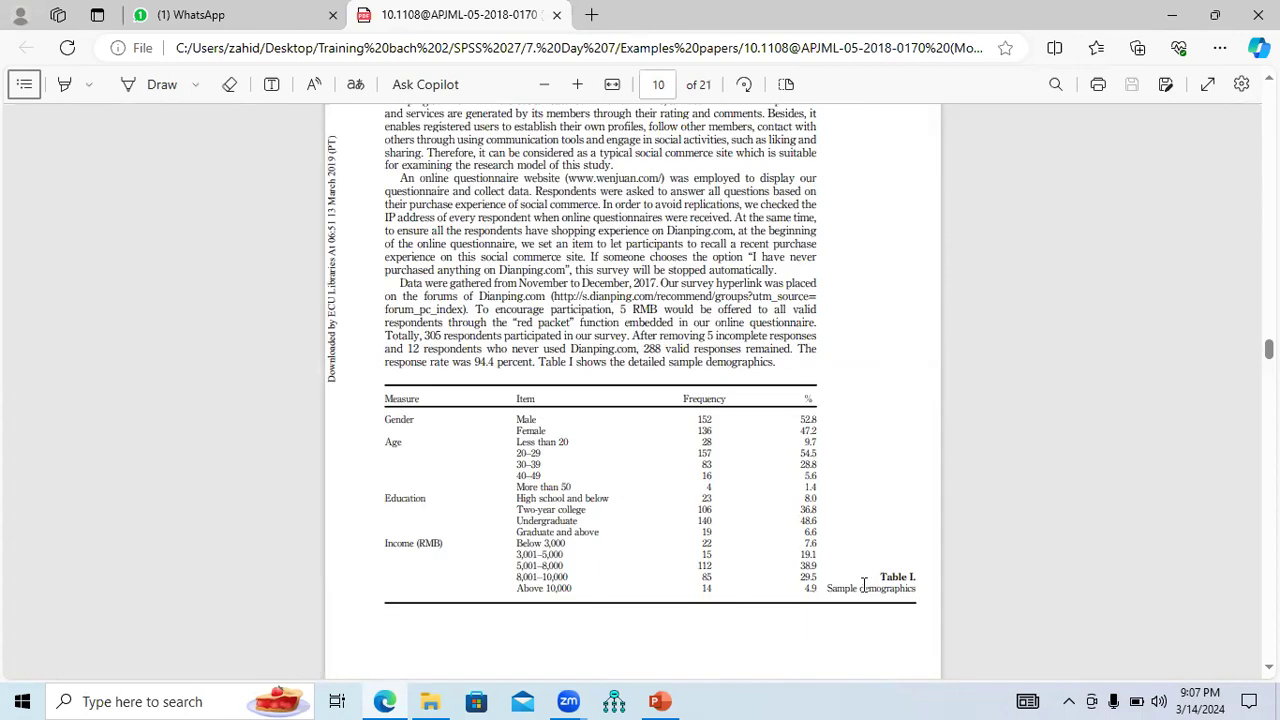
# Highlight the Sample demographics caption and Gender measure, then zoom in two steps.
pyautogui.moveTo(828, 588); pyautogui.dragTo(918, 591)
pyautogui.moveTo(383, 421); pyautogui.dragTo(415, 421)
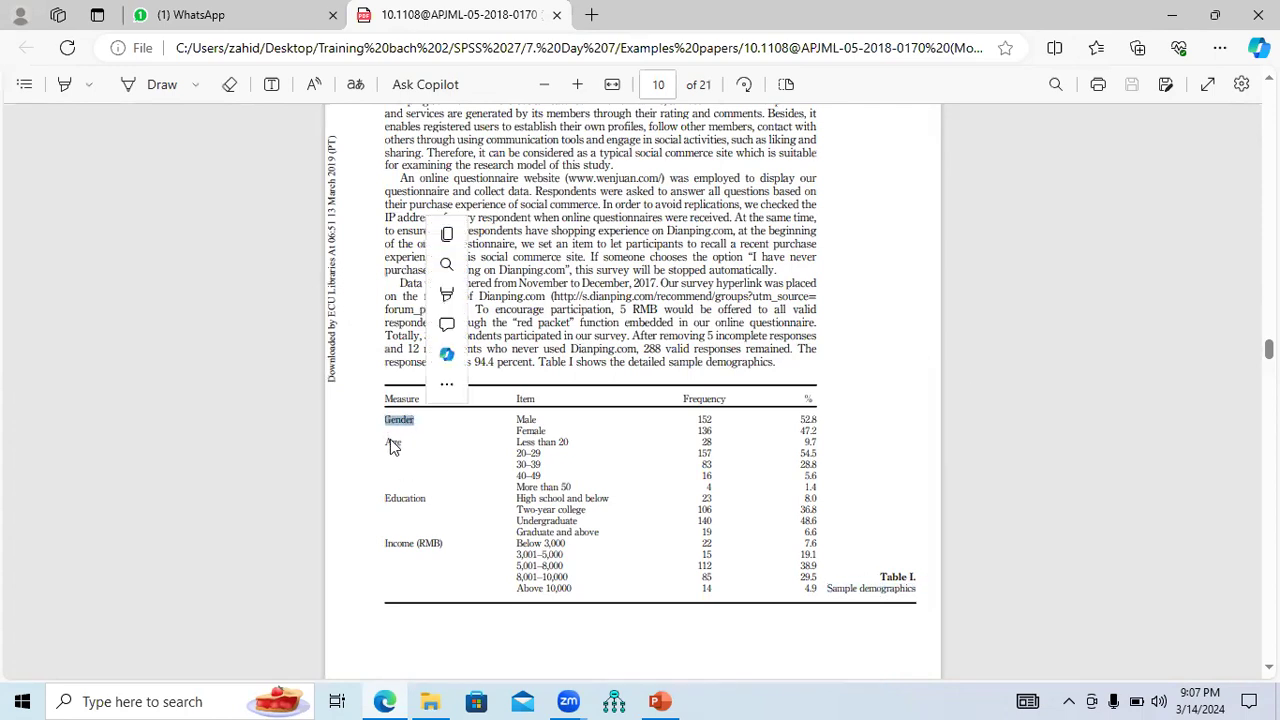
pyautogui.click(577, 84)
pyautogui.click(577, 84)
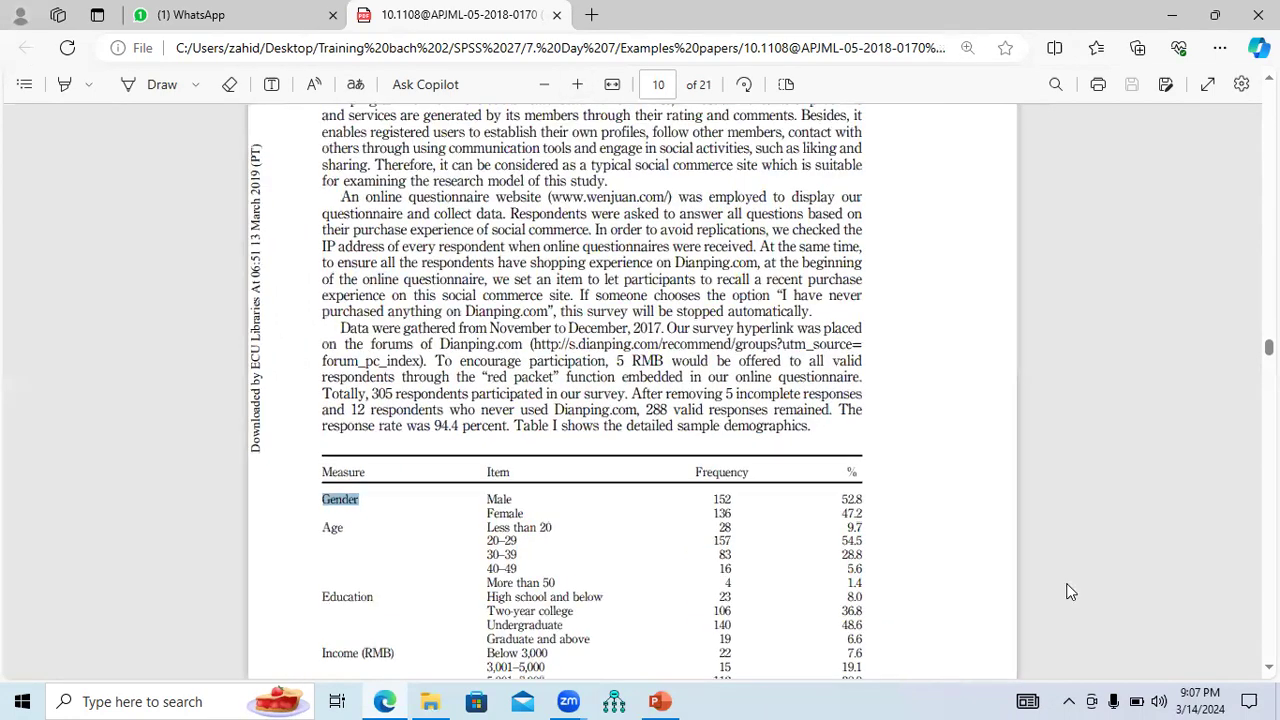
pyautogui.scroll(-1, 433, 515)
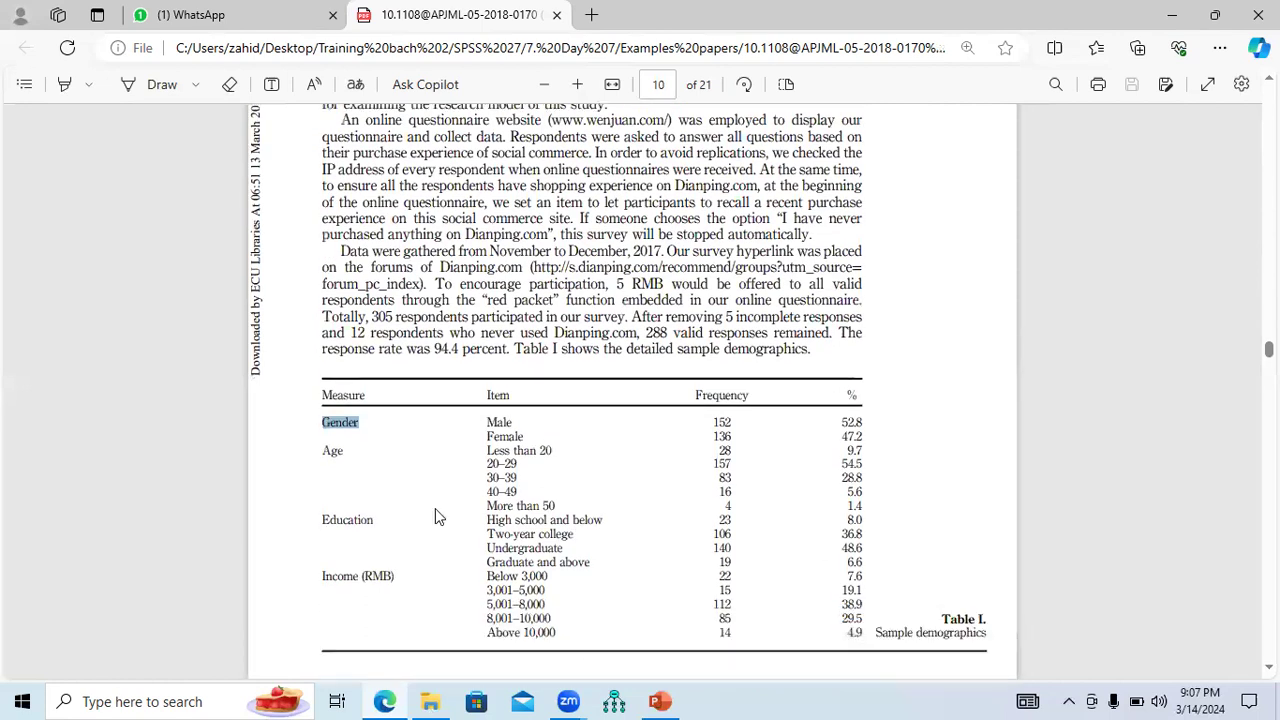
pyautogui.doubleClick(348, 521)
pyautogui.moveTo(322, 577); pyautogui.dragTo(393, 577)
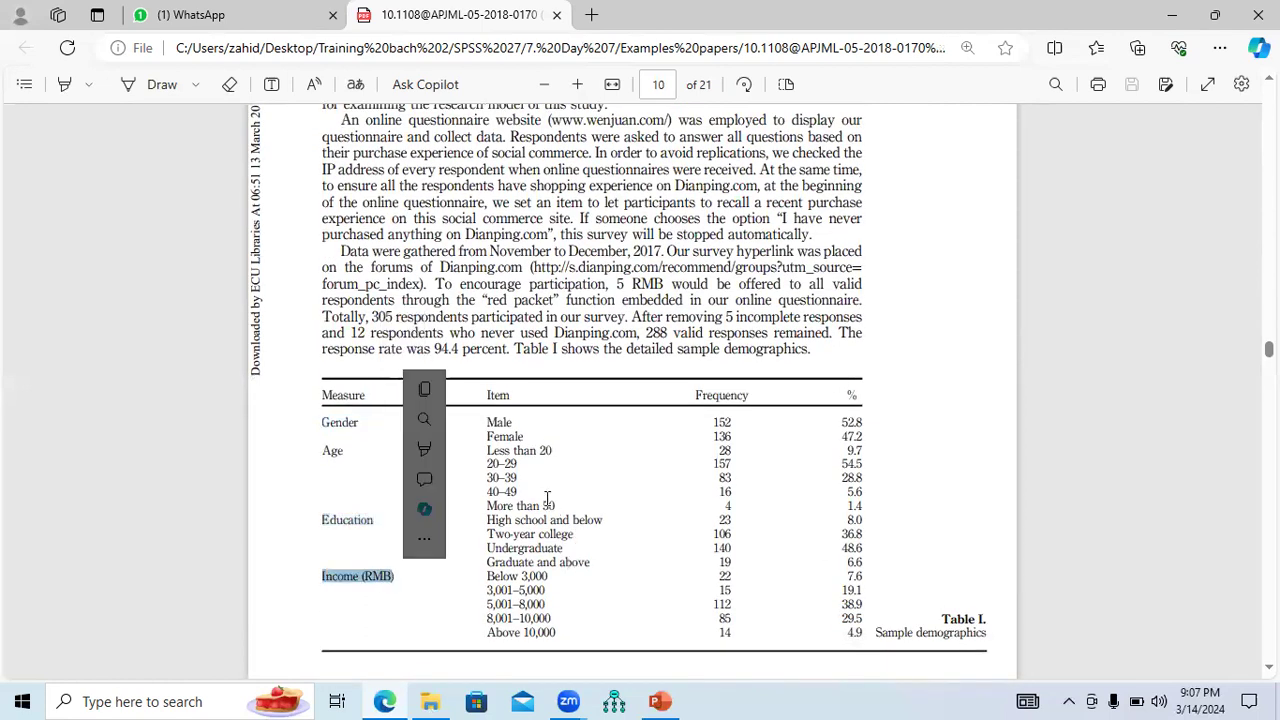
pyautogui.click(491, 422)
pyautogui.moveTo(491, 422); pyautogui.dragTo(524, 433)
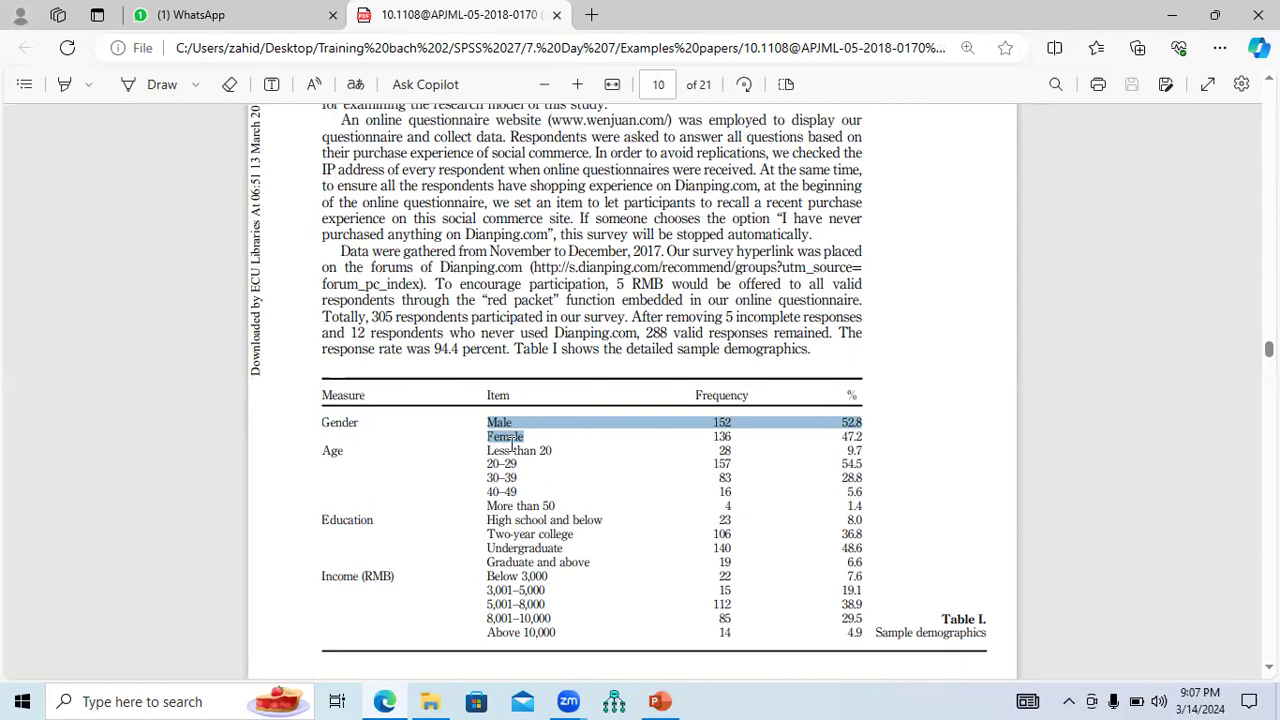
pyautogui.moveTo(314, 452); pyautogui.dragTo(346, 454)
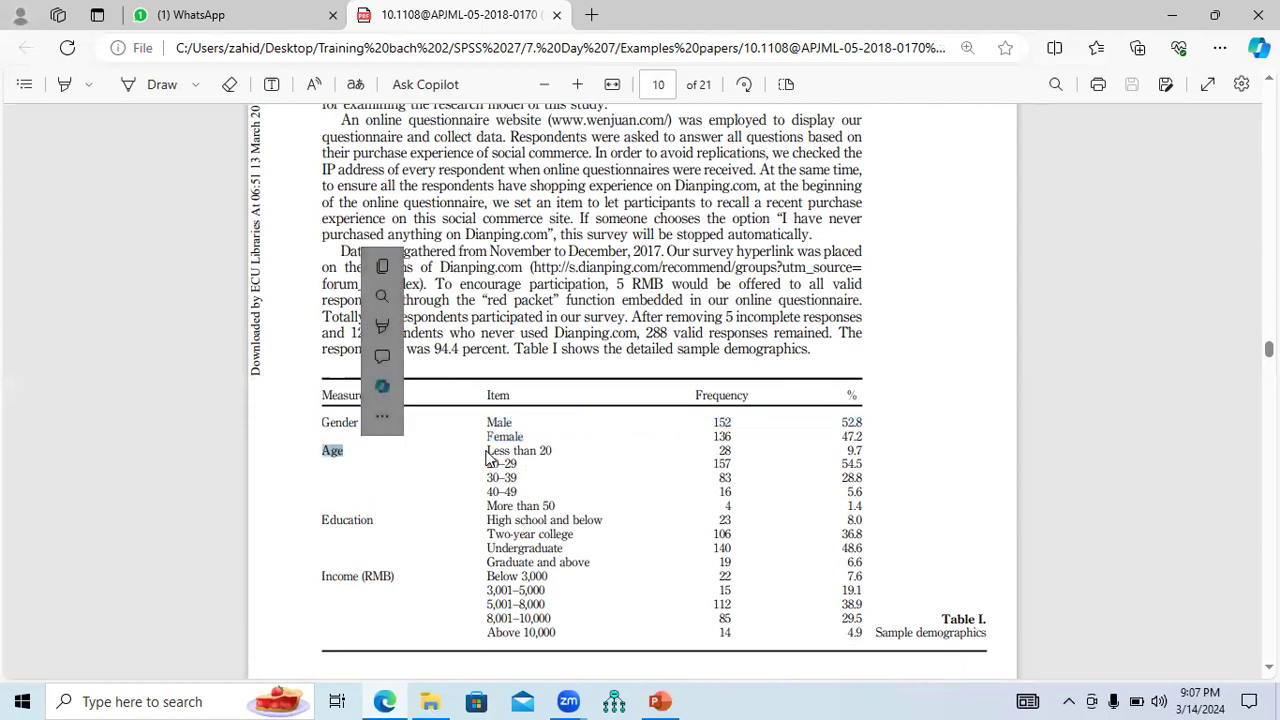
pyautogui.moveTo(487, 451); pyautogui.dragTo(519, 495)
pyautogui.moveTo(322, 520); pyautogui.dragTo(380, 519)
pyautogui.moveTo(488, 519); pyautogui.dragTo(550, 562)
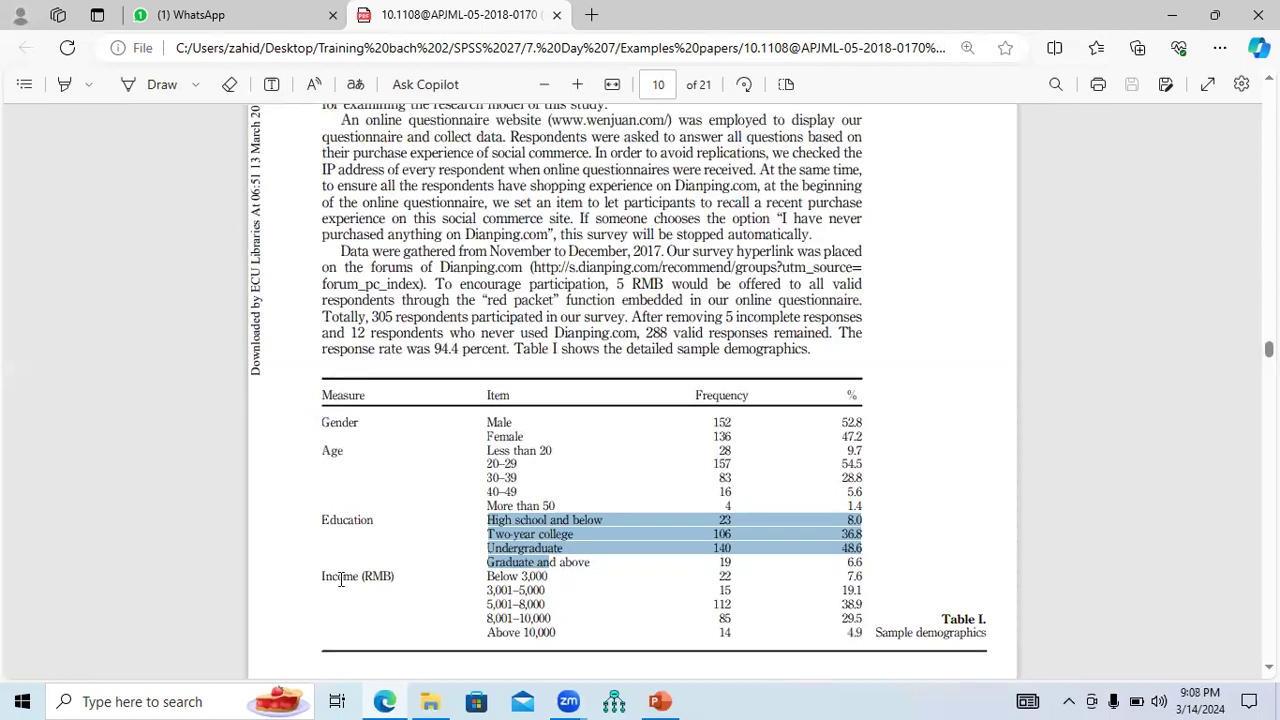
pyautogui.moveTo(321, 577); pyautogui.dragTo(390, 578)
pyautogui.moveTo(487, 578); pyautogui.dragTo(541, 625)
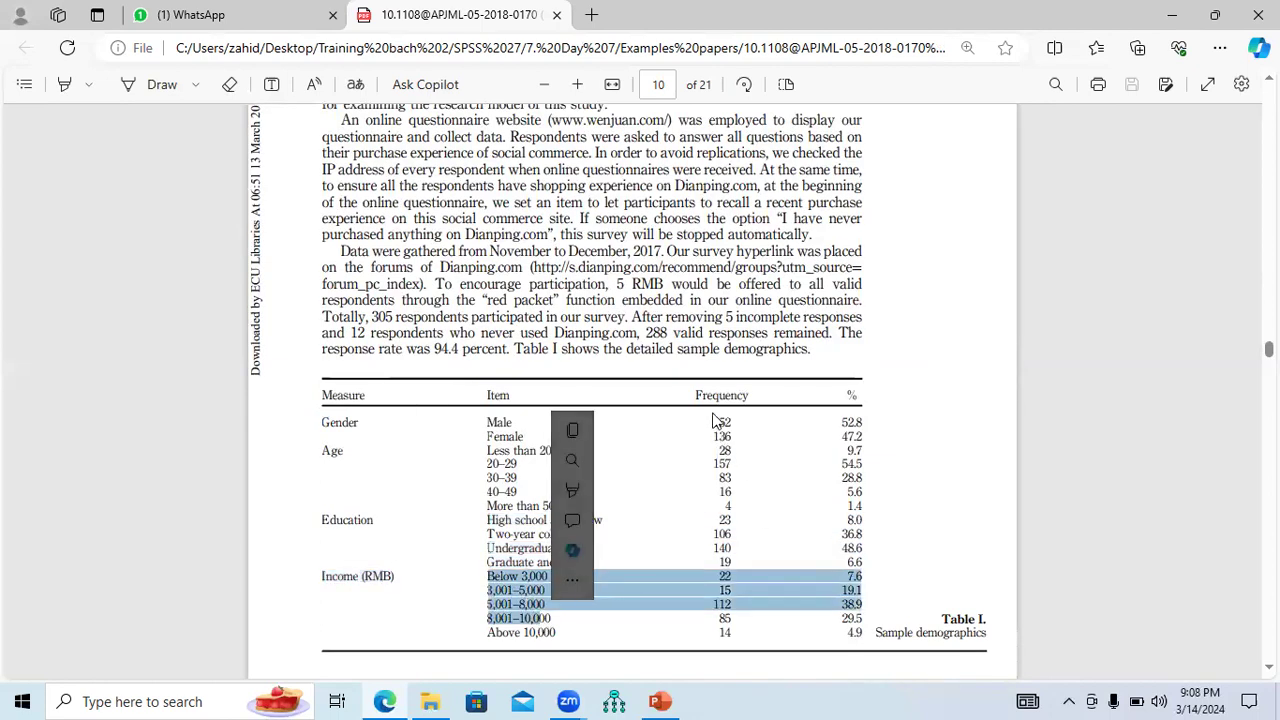
pyautogui.moveTo(697, 396); pyautogui.dragTo(750, 400)
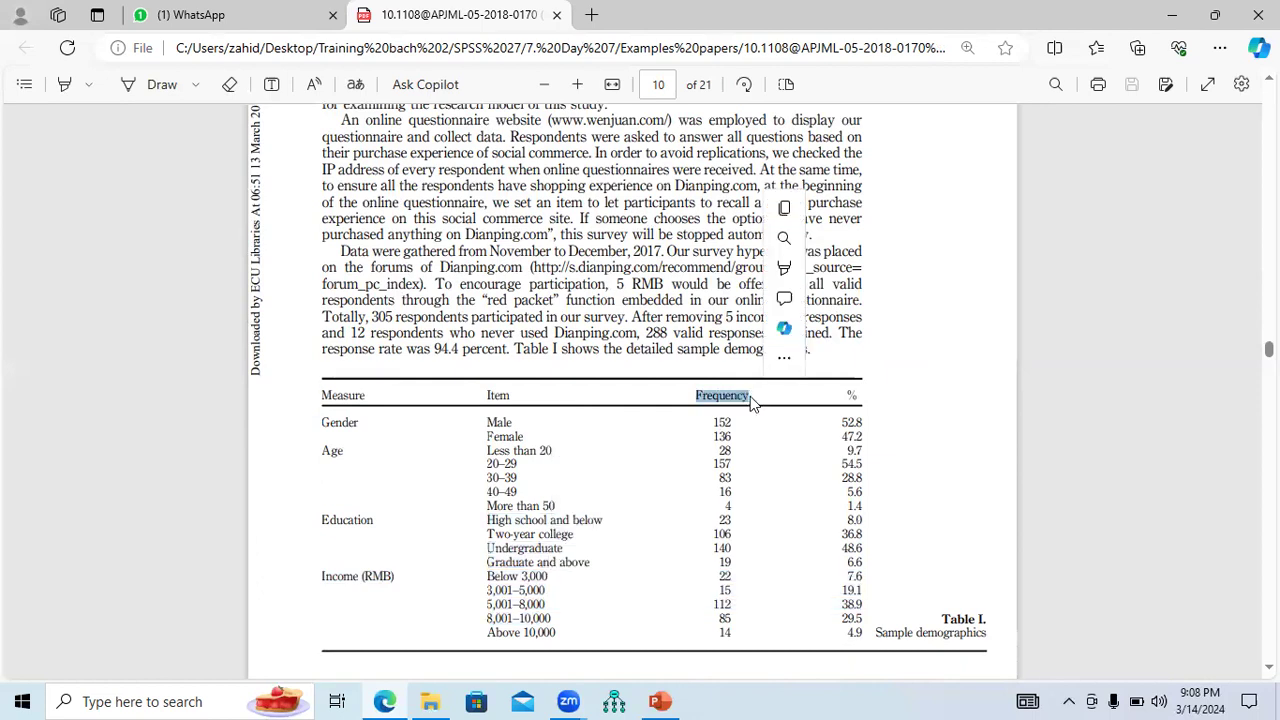
pyautogui.doubleClick(722, 423)
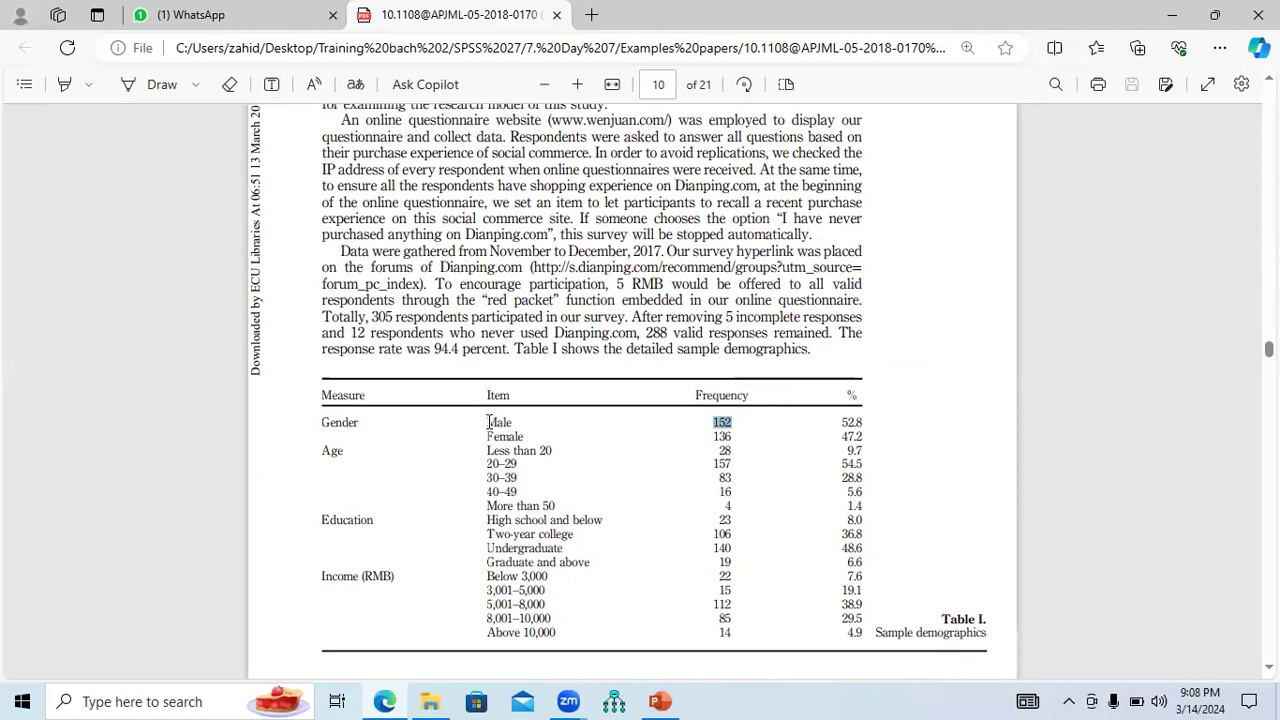
pyautogui.moveTo(489, 423); pyautogui.dragTo(736, 420)
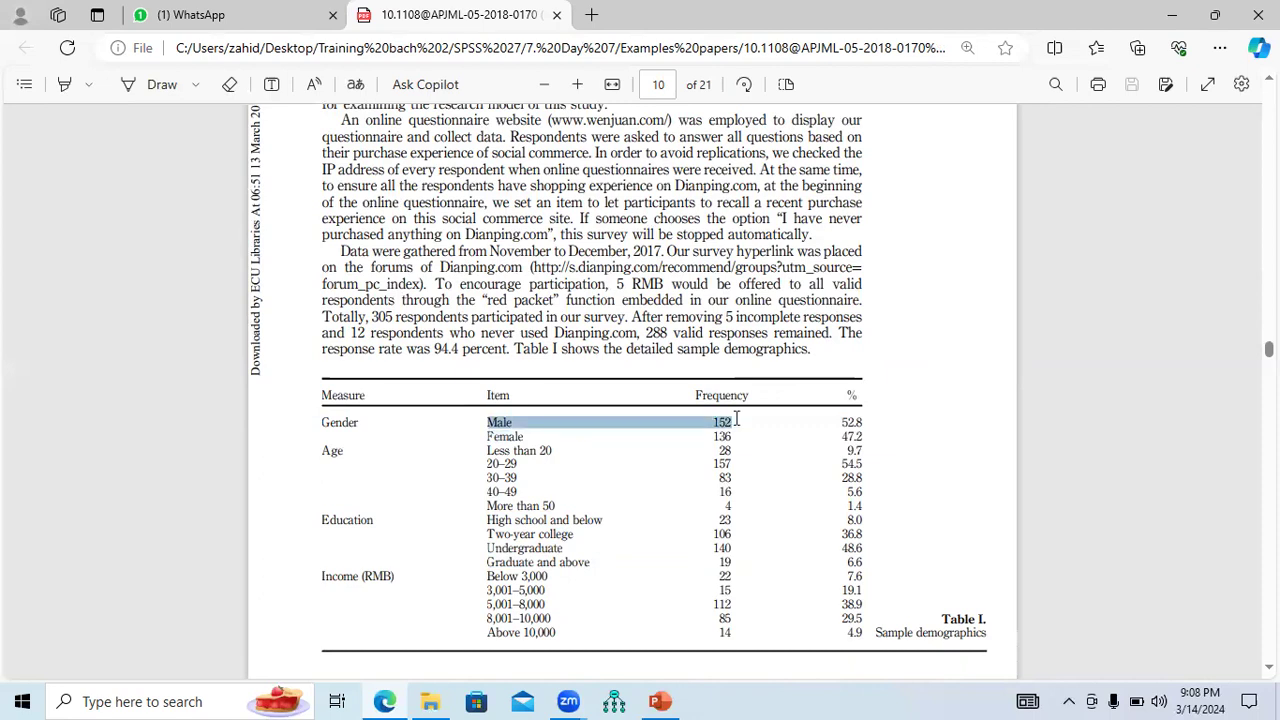
pyautogui.moveTo(489, 437); pyautogui.dragTo(736, 437)
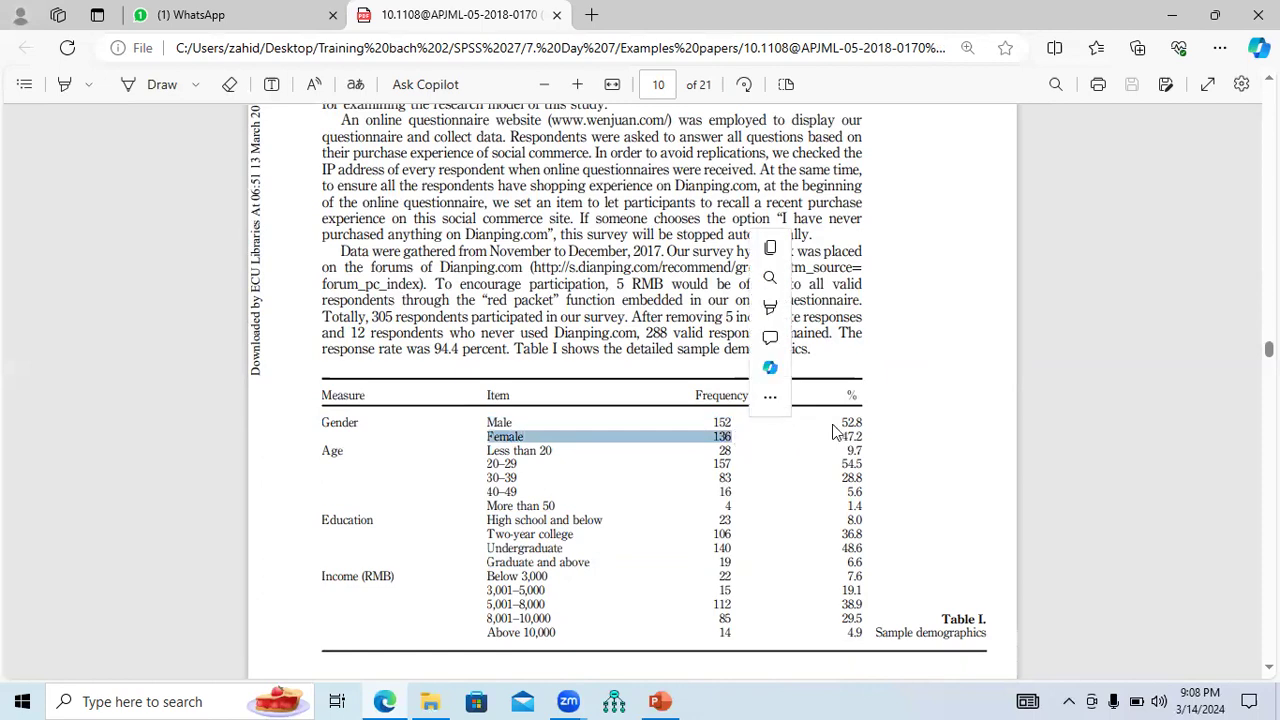
pyautogui.doubleClick(859, 424)
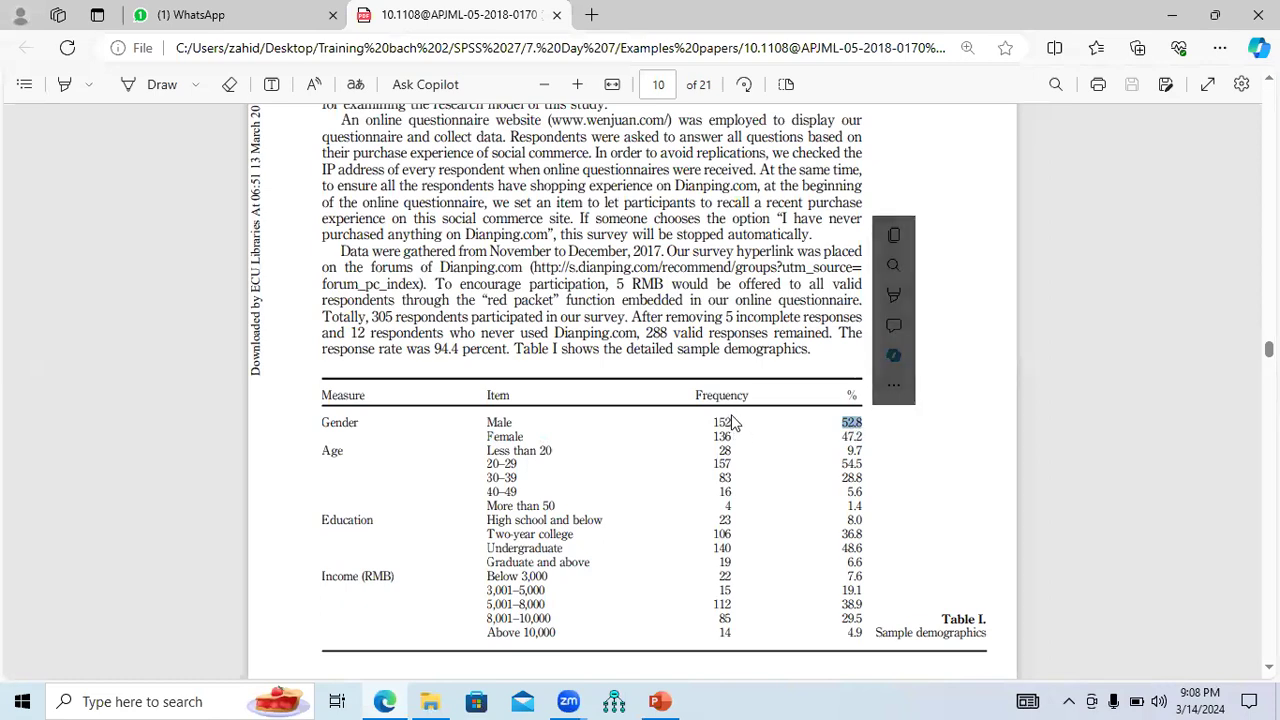
pyautogui.doubleClick(857, 438)
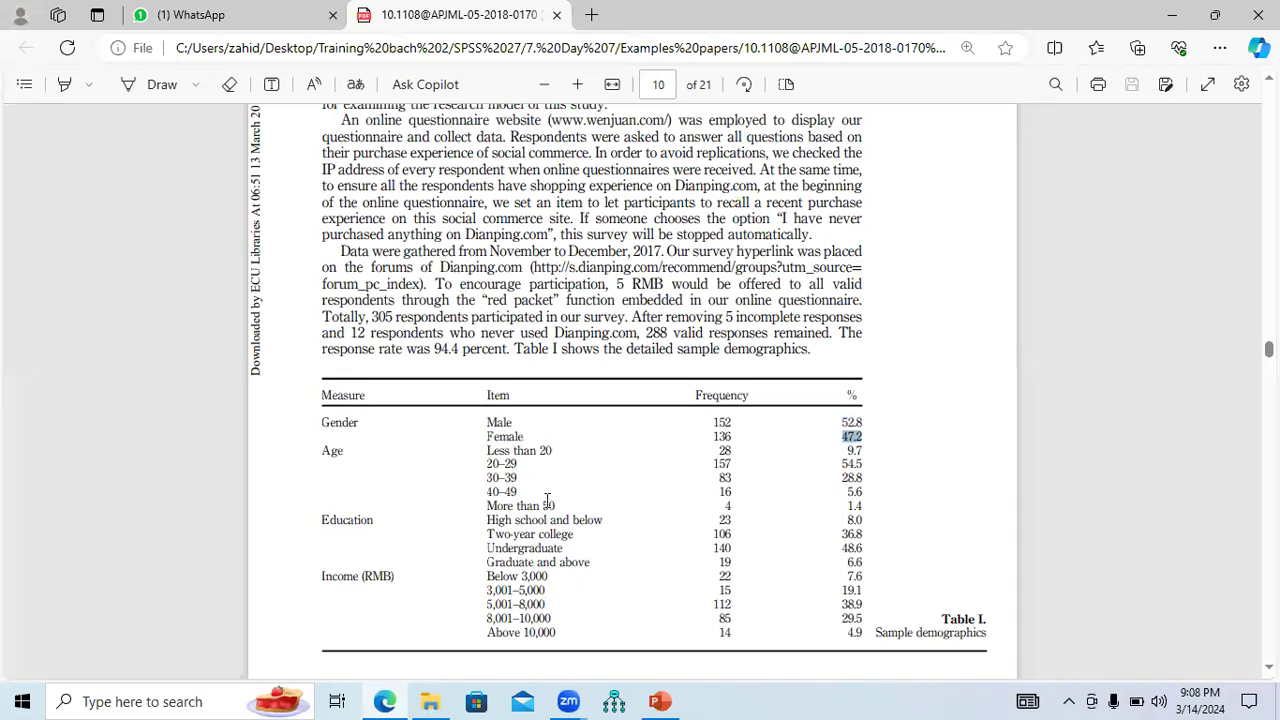
pyautogui.moveTo(486, 451)
pyautogui.mouseDown()
pyautogui.moveTo(556, 452)
pyautogui.moveTo(481, 455)
pyautogui.mouseUp()
pyautogui.click(726, 451)
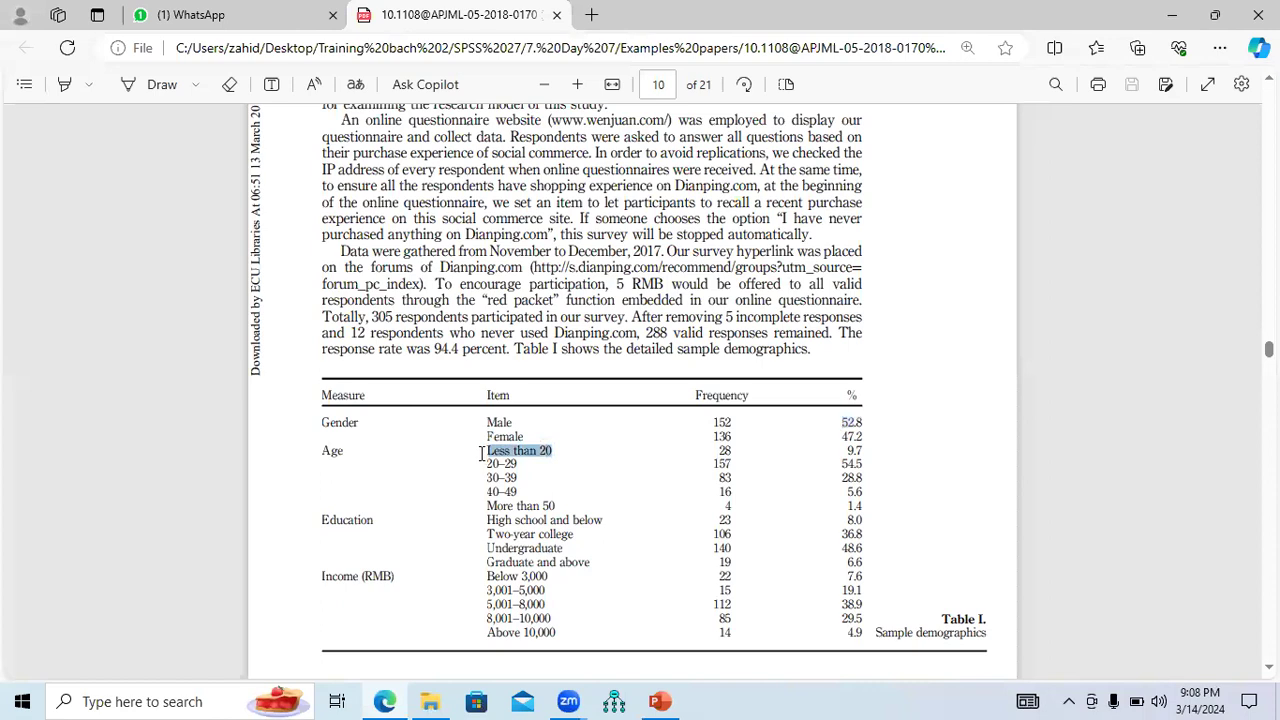
pyautogui.click(856, 452)
pyautogui.moveTo(858, 451); pyautogui.dragTo(859, 452)
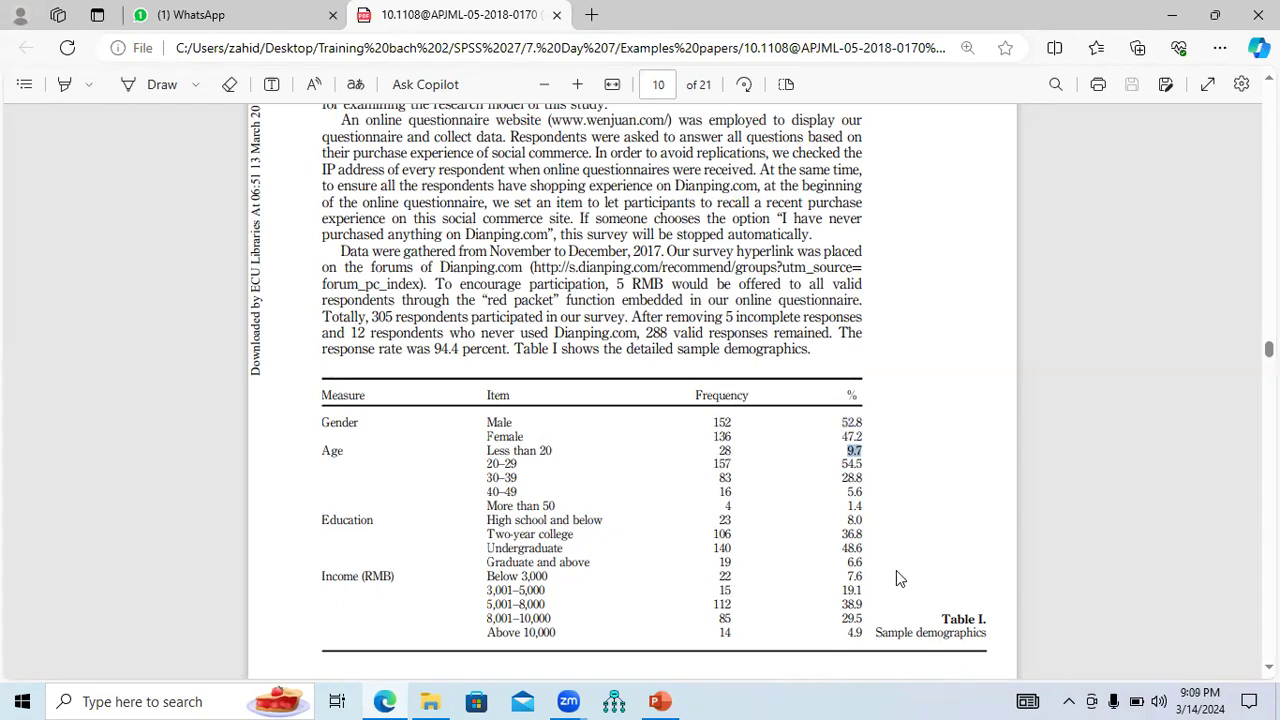
pyautogui.click(430, 701)
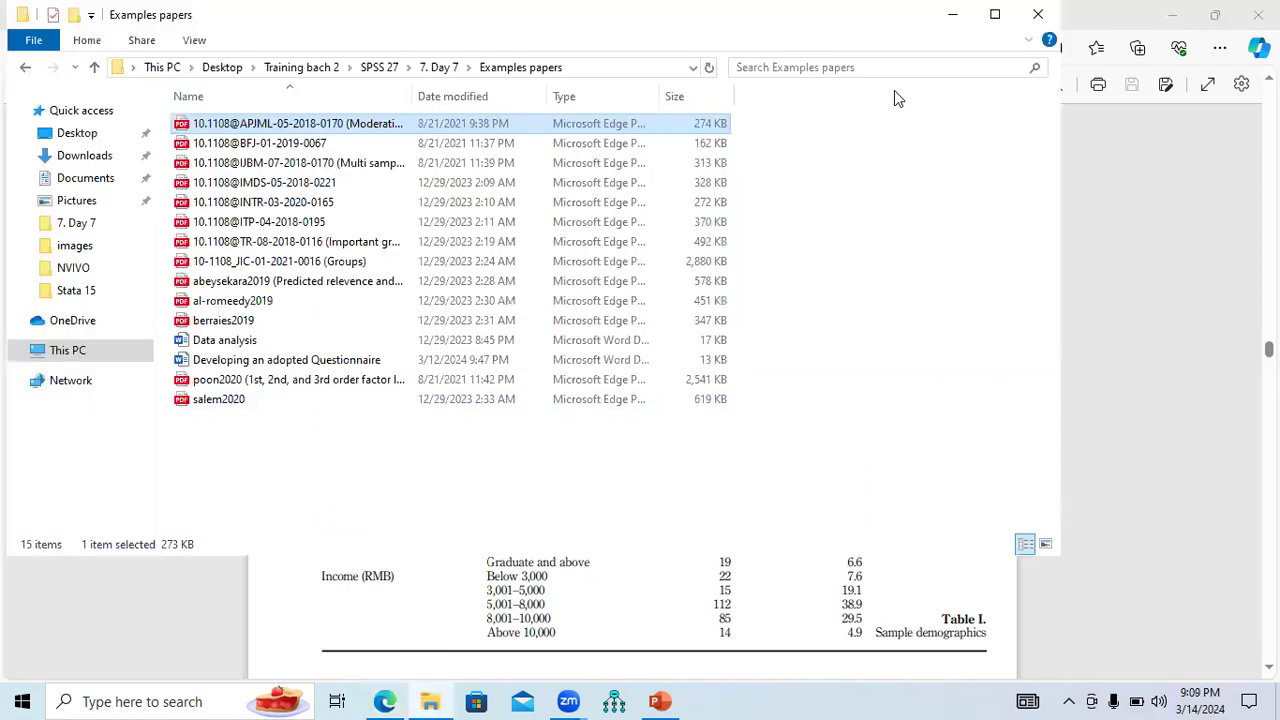
pyautogui.click(995, 14)
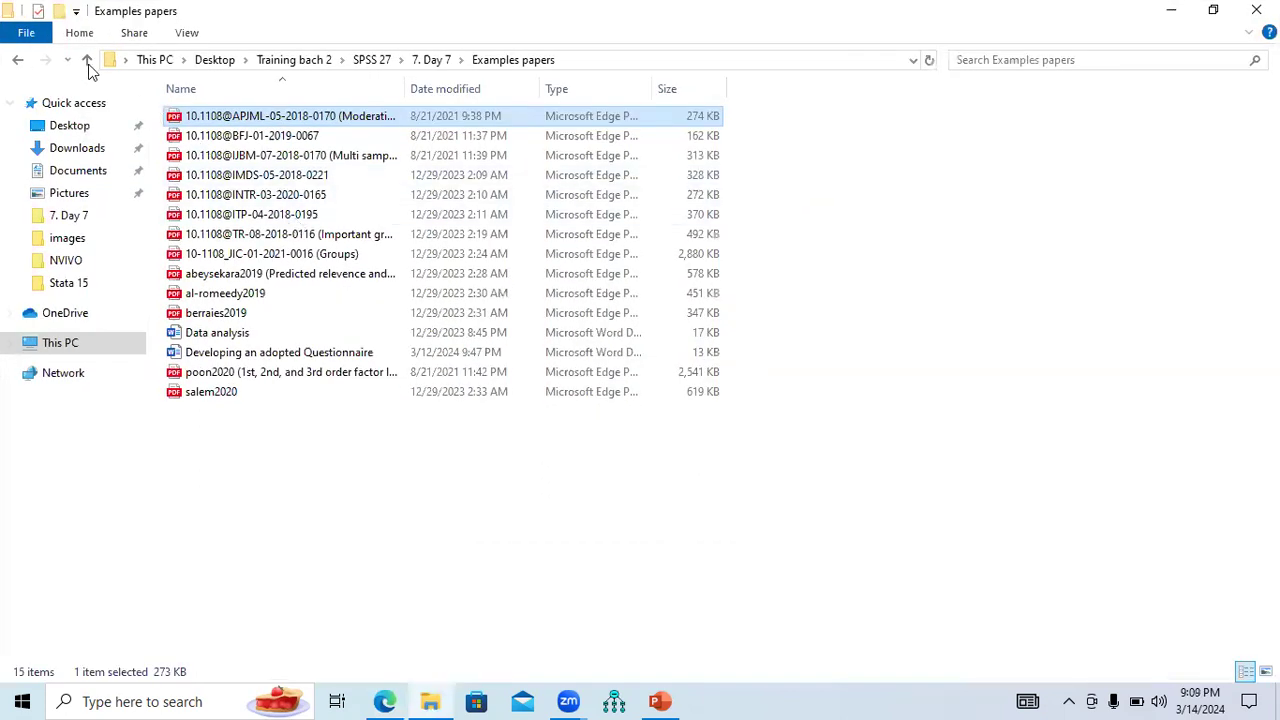
pyautogui.doubleClick(268, 139)
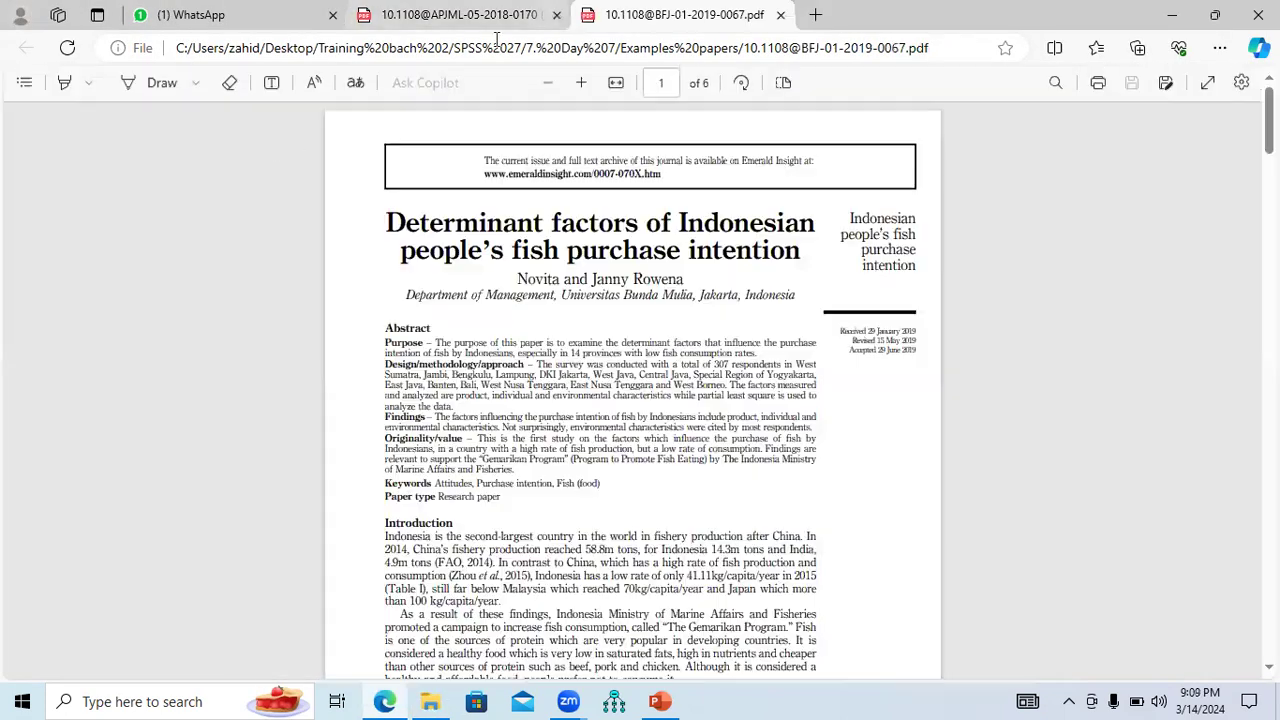
pyautogui.click(556, 14)
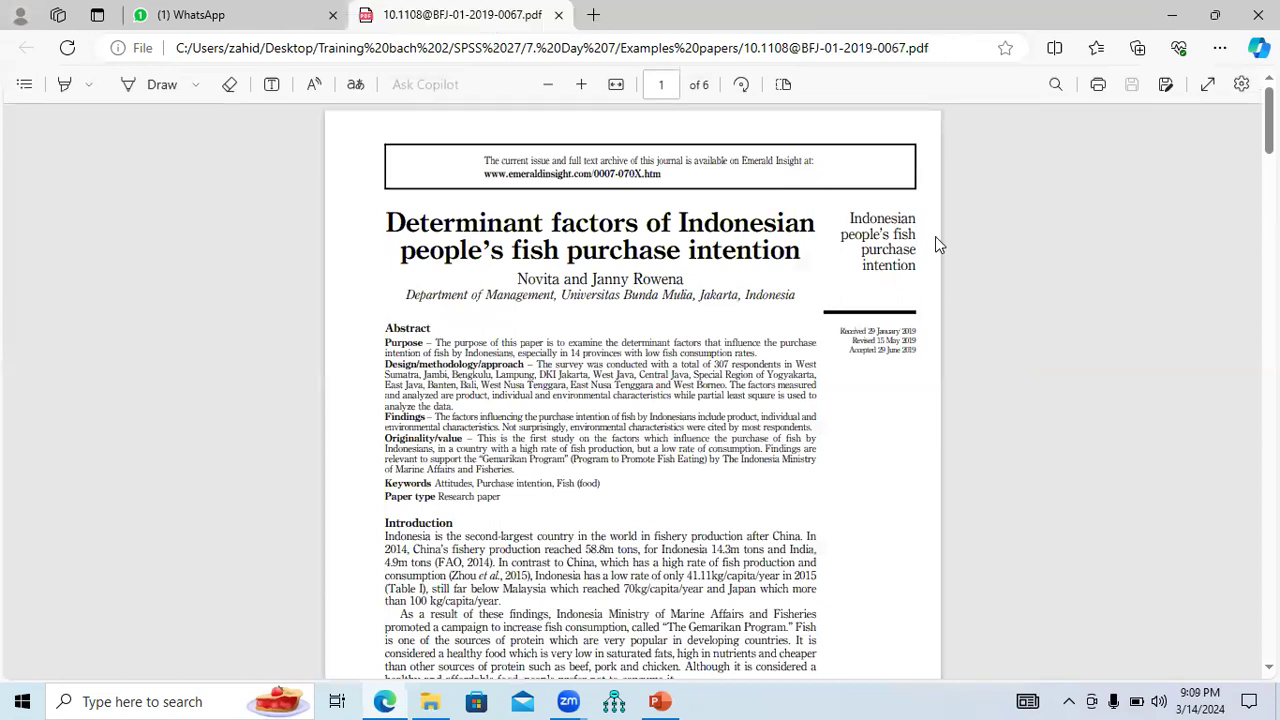
pyautogui.scroll(-5, 632, 390)
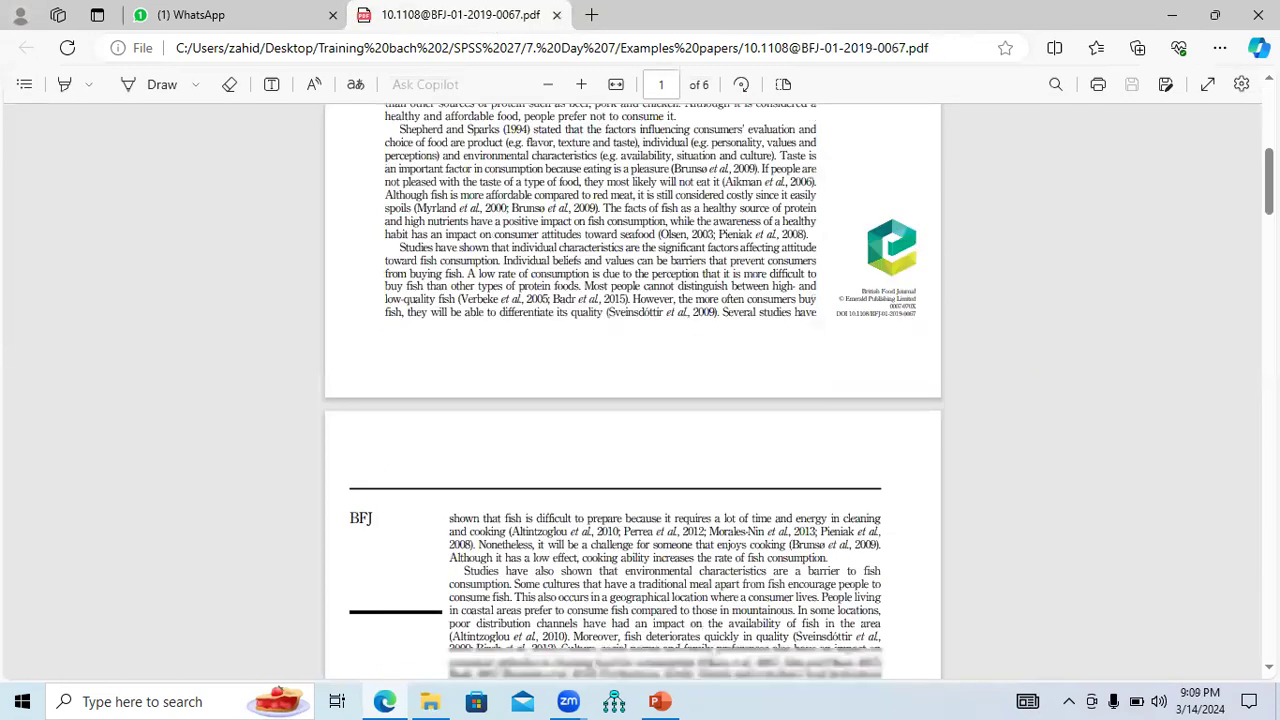
pyautogui.scroll(-10, 632, 390)
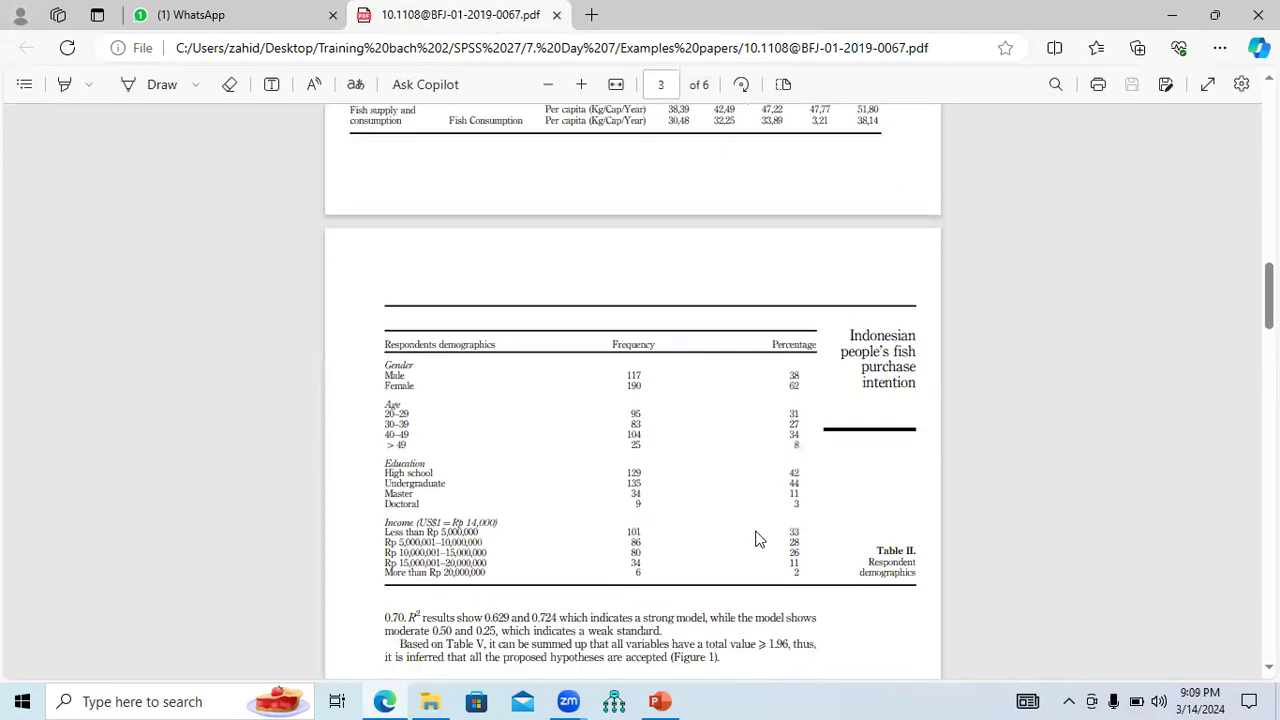
pyautogui.moveTo(871, 566); pyautogui.dragTo(906, 574)
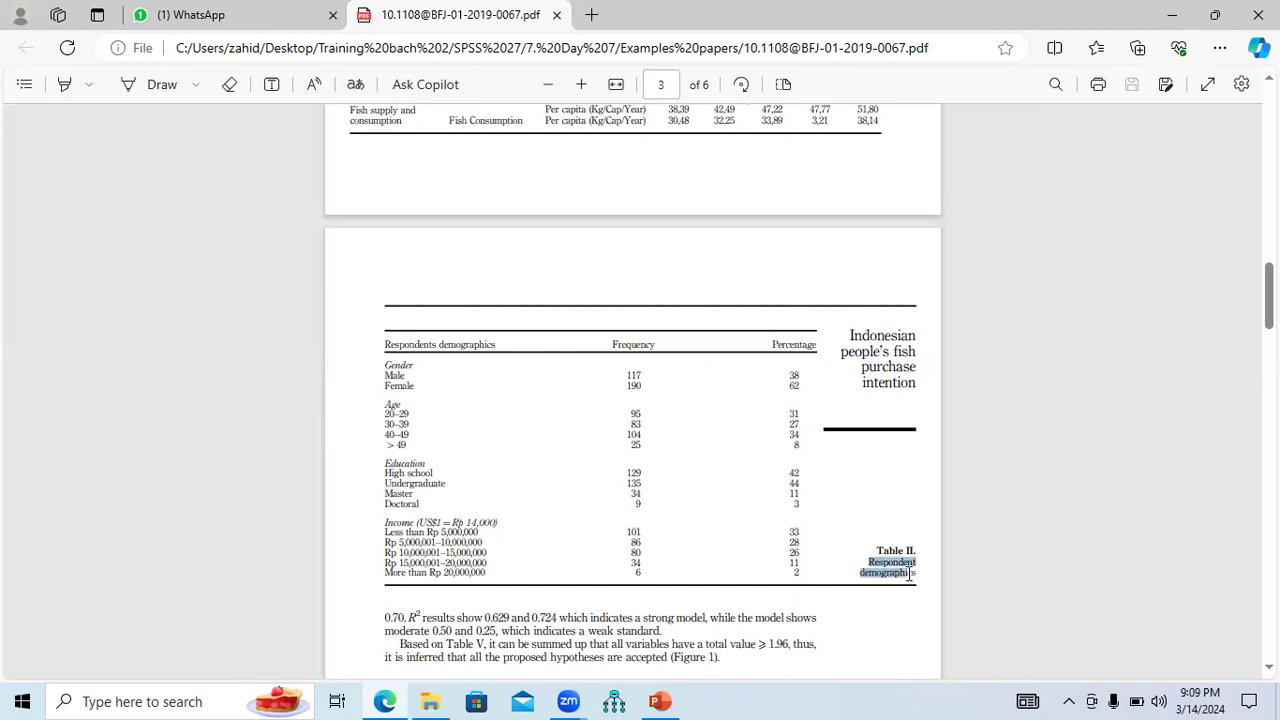
pyautogui.moveTo(393, 355); pyautogui.dragTo(686, 566)
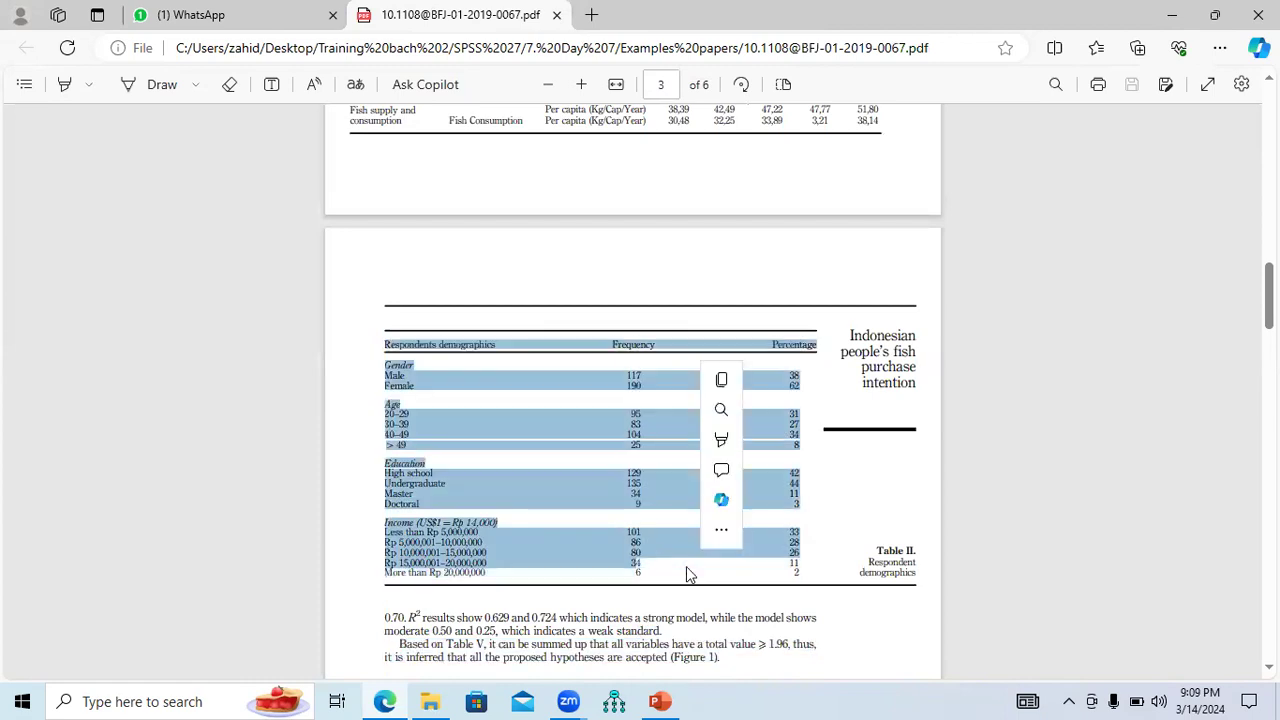
# Close the fish purchase paper and open the IJBM bank marketing paper from Examples papers.
pyautogui.click(557, 15)
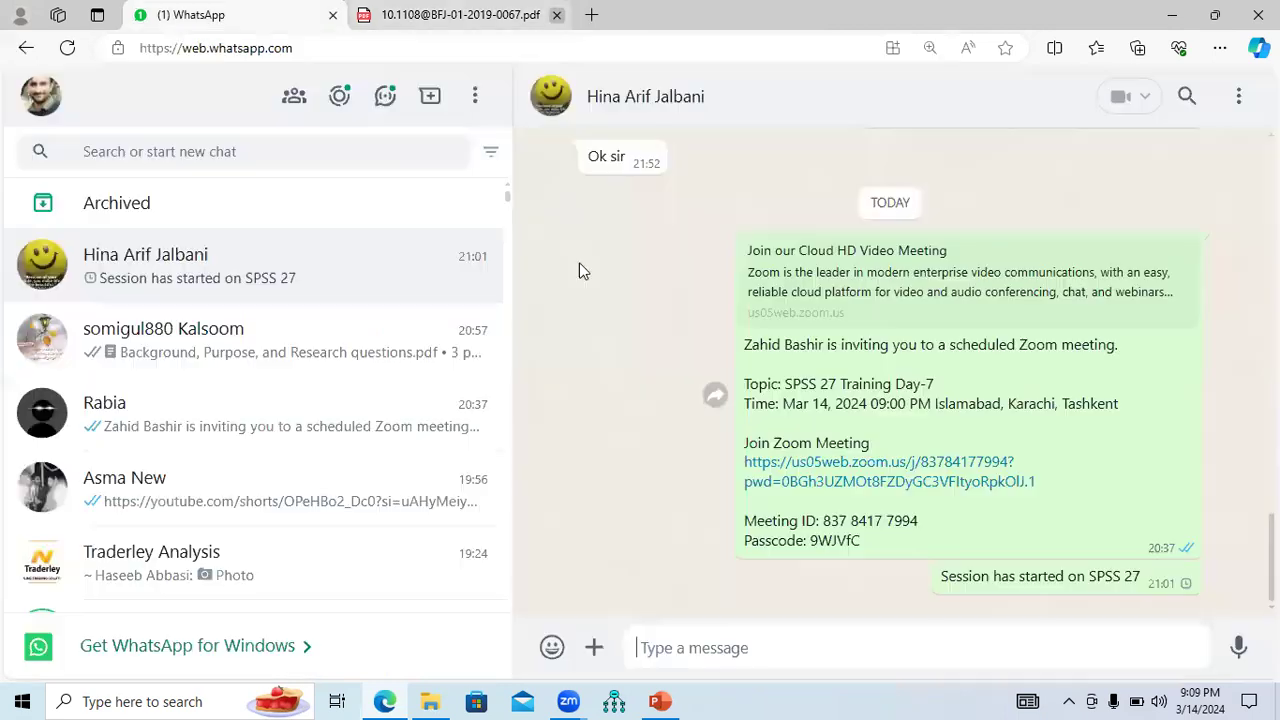
pyautogui.click(430, 700)
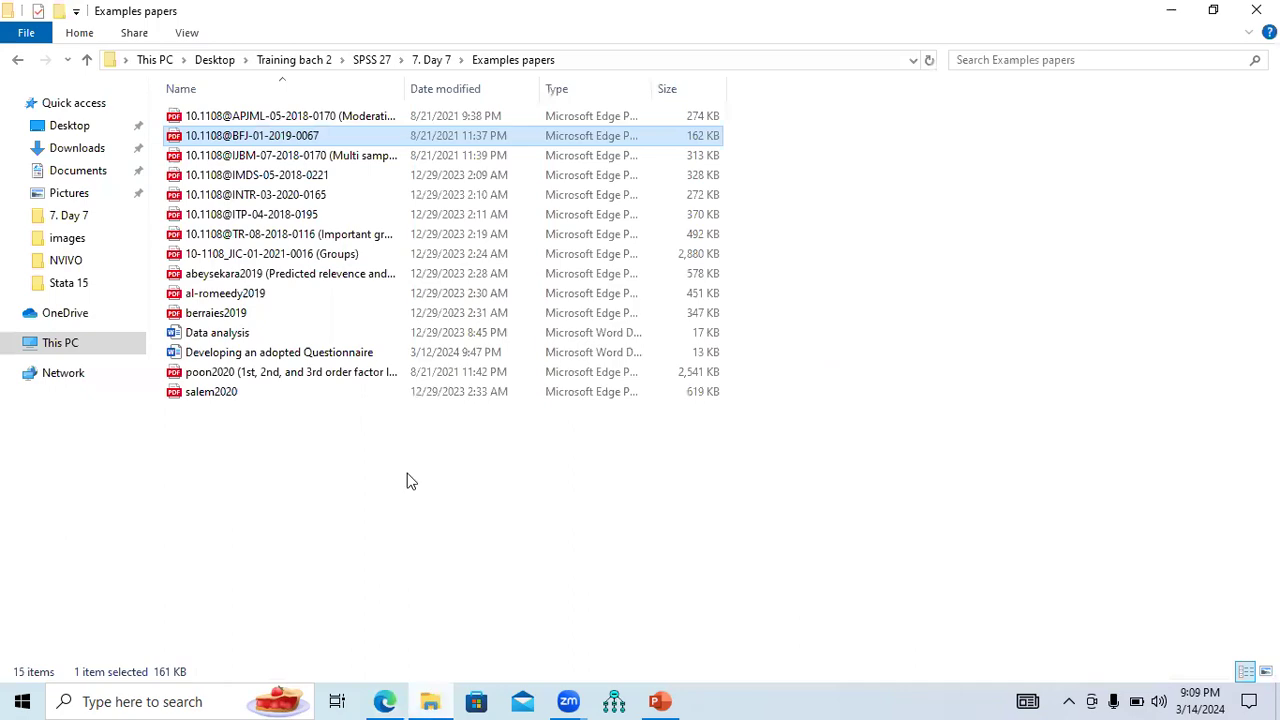
pyautogui.click(300, 158)
pyautogui.doubleClick(300, 158)
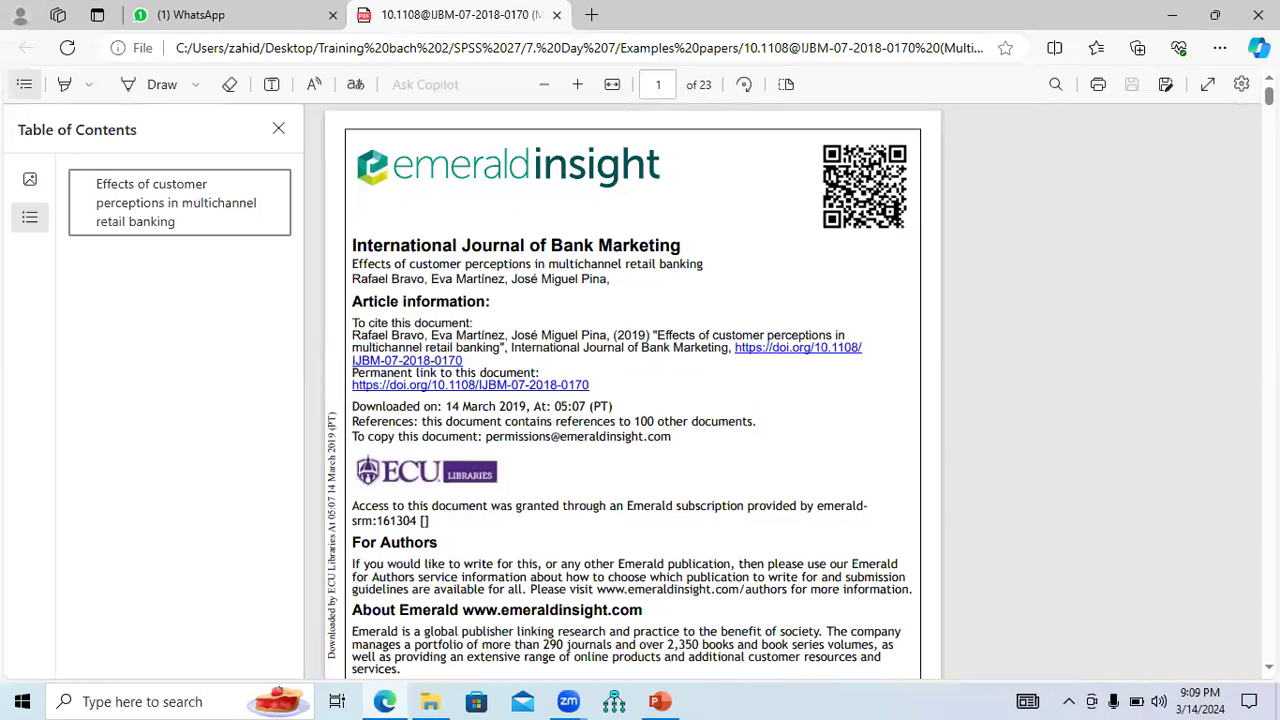
# Hide the contents pane, scroll to page 9, and select Table I's Men to Over 65 rows.
pyautogui.click(279, 128)
pyautogui.scroll(-20, 632, 390)
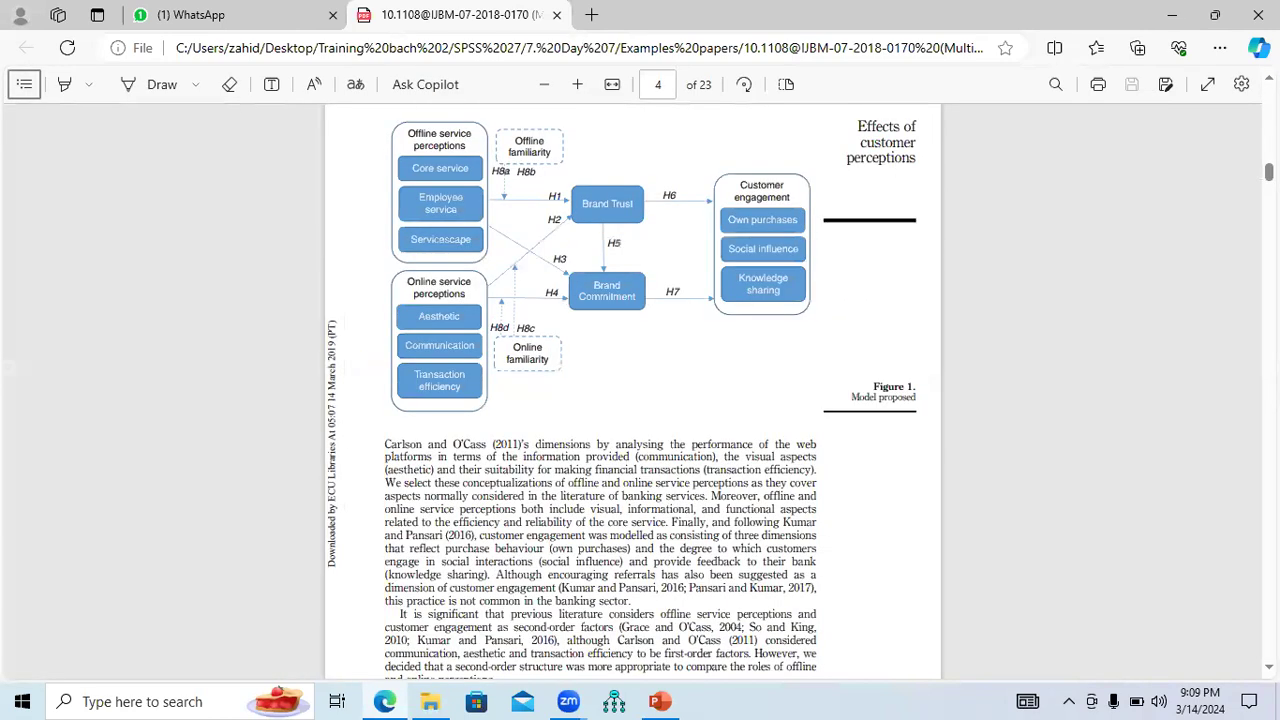
pyautogui.scroll(-20, 632, 390)
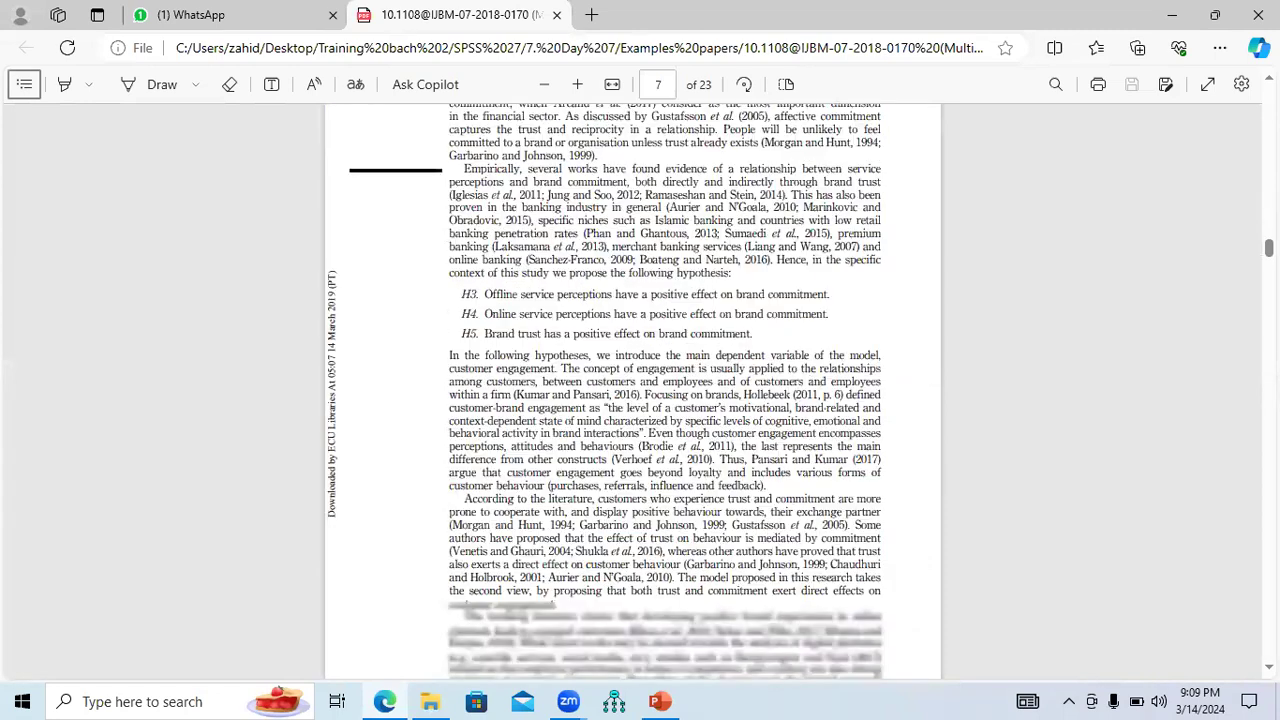
pyautogui.scroll(-12, 632, 390)
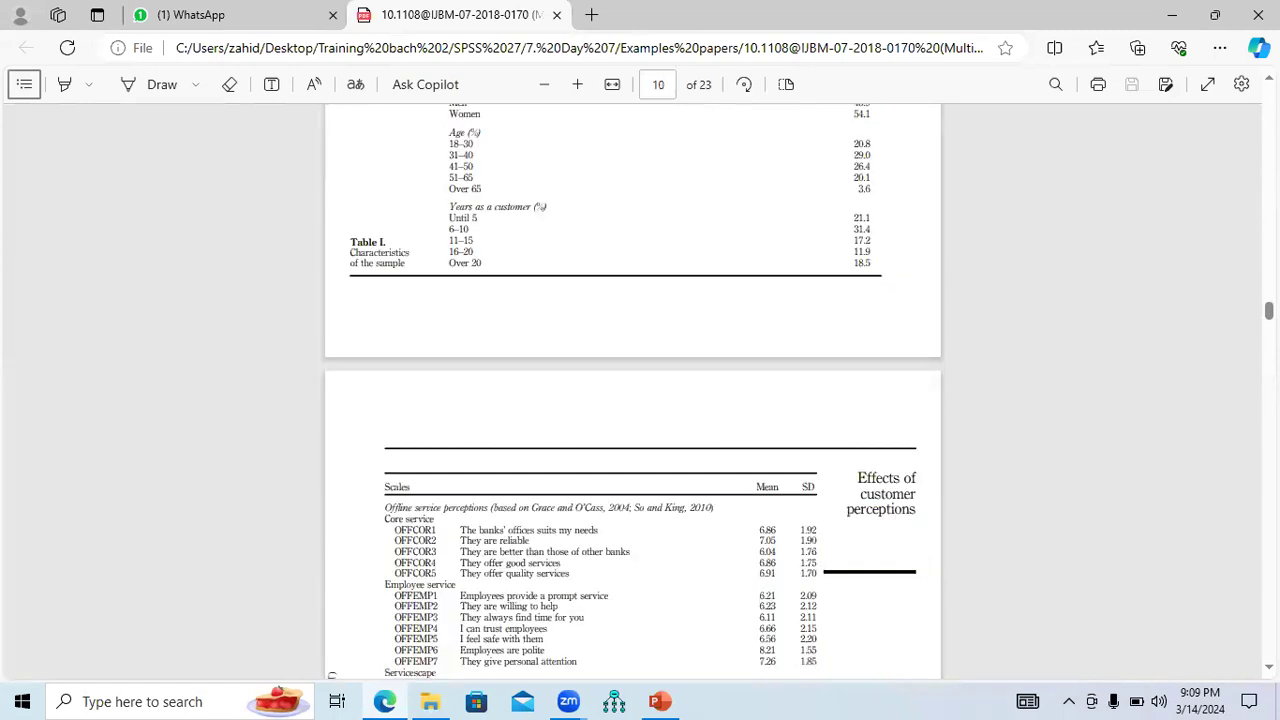
pyautogui.scroll(4, 697, 242)
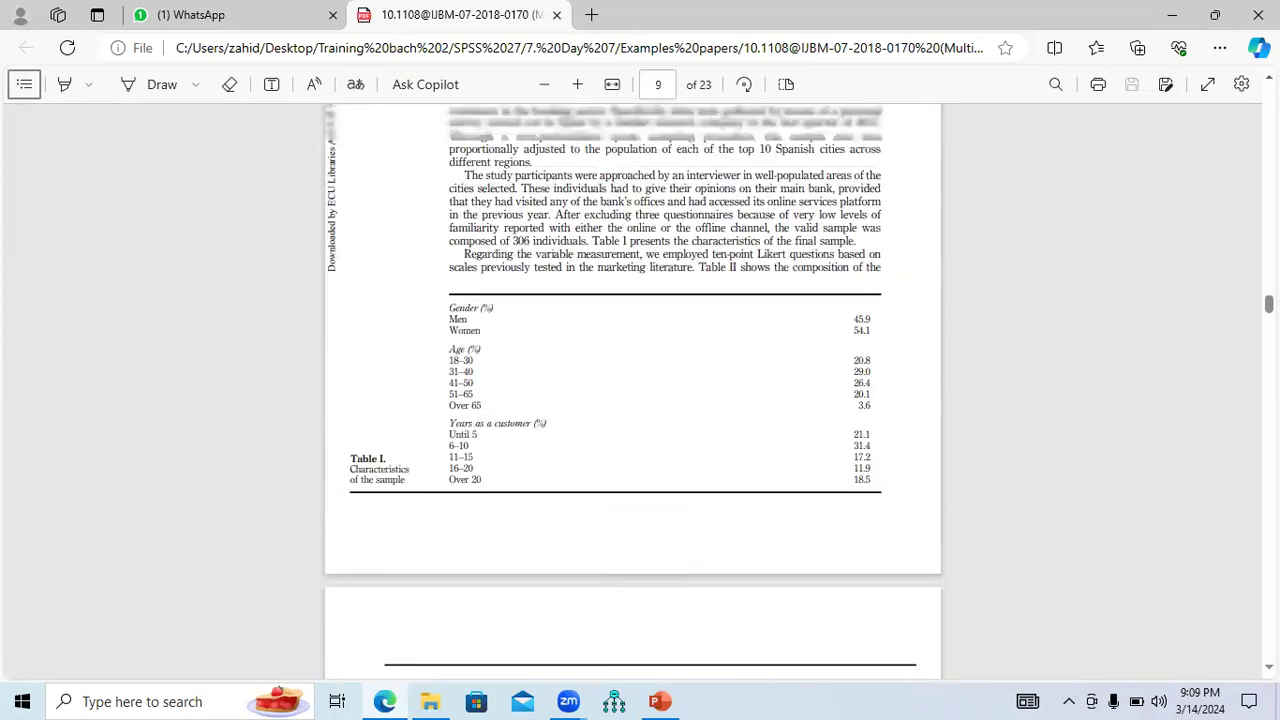
pyautogui.moveTo(450, 333); pyautogui.dragTo(863, 495)
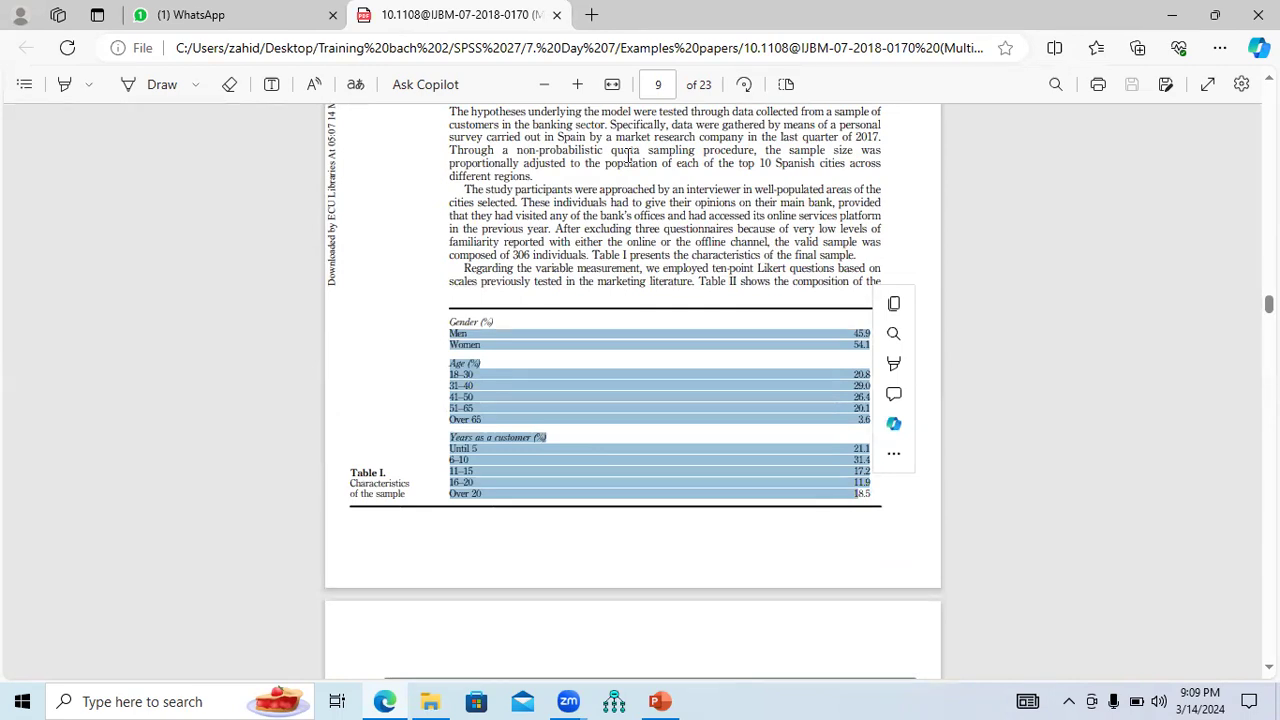
# Reselect Table I's rows from 45.9 to 18.5, then return to the Examples papers folder.
pyautogui.hotkey('alt', 'Tab')
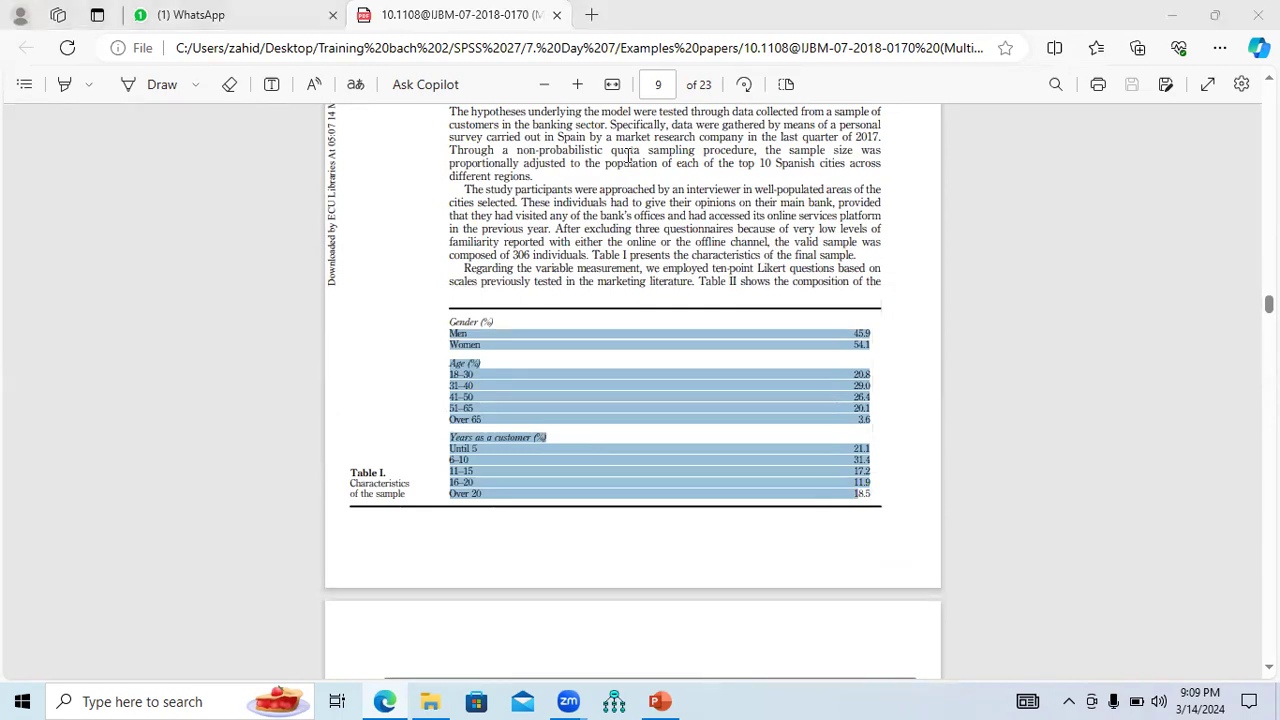
pyautogui.click(905, 237)
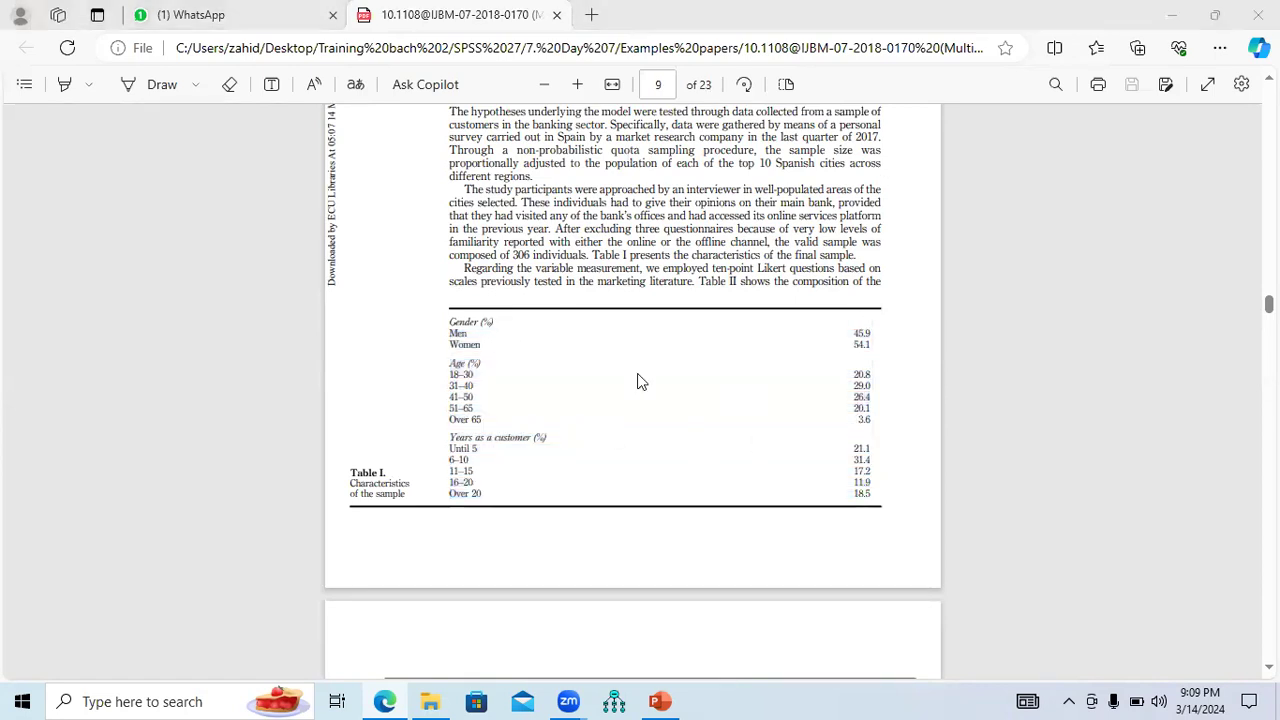
pyautogui.moveTo(859, 338); pyautogui.dragTo(808, 476)
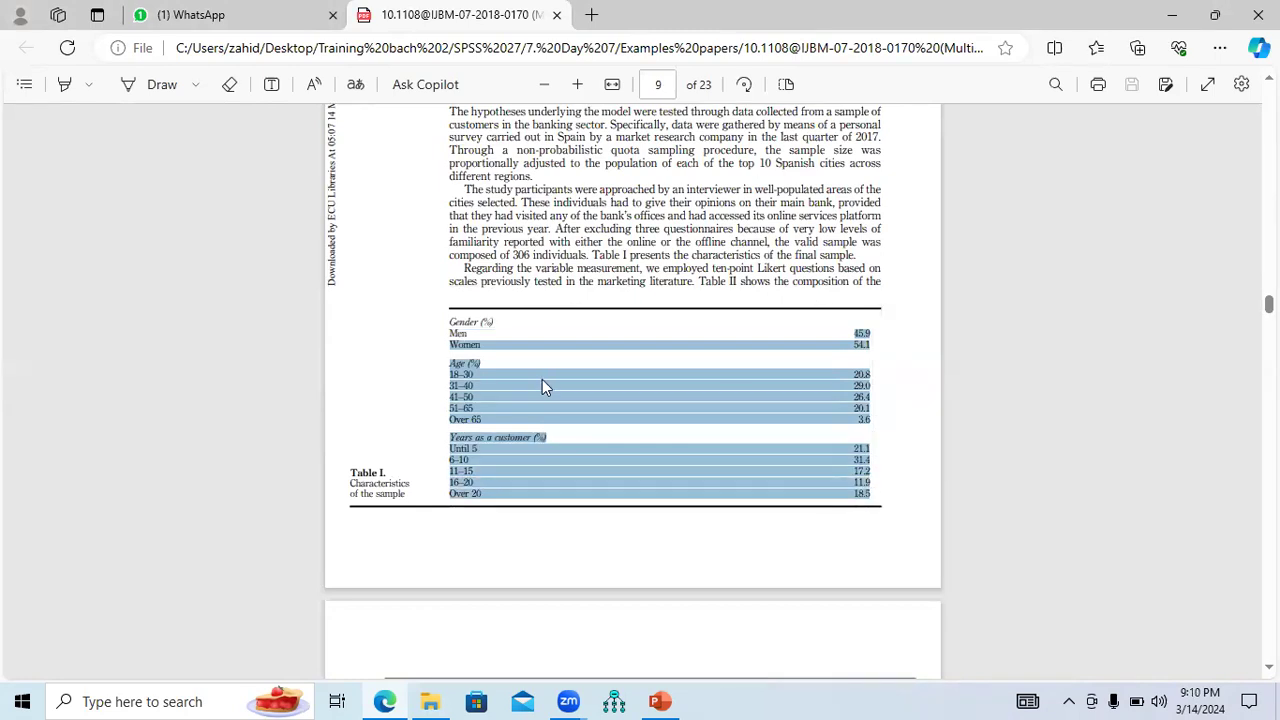
pyautogui.click(430, 701)
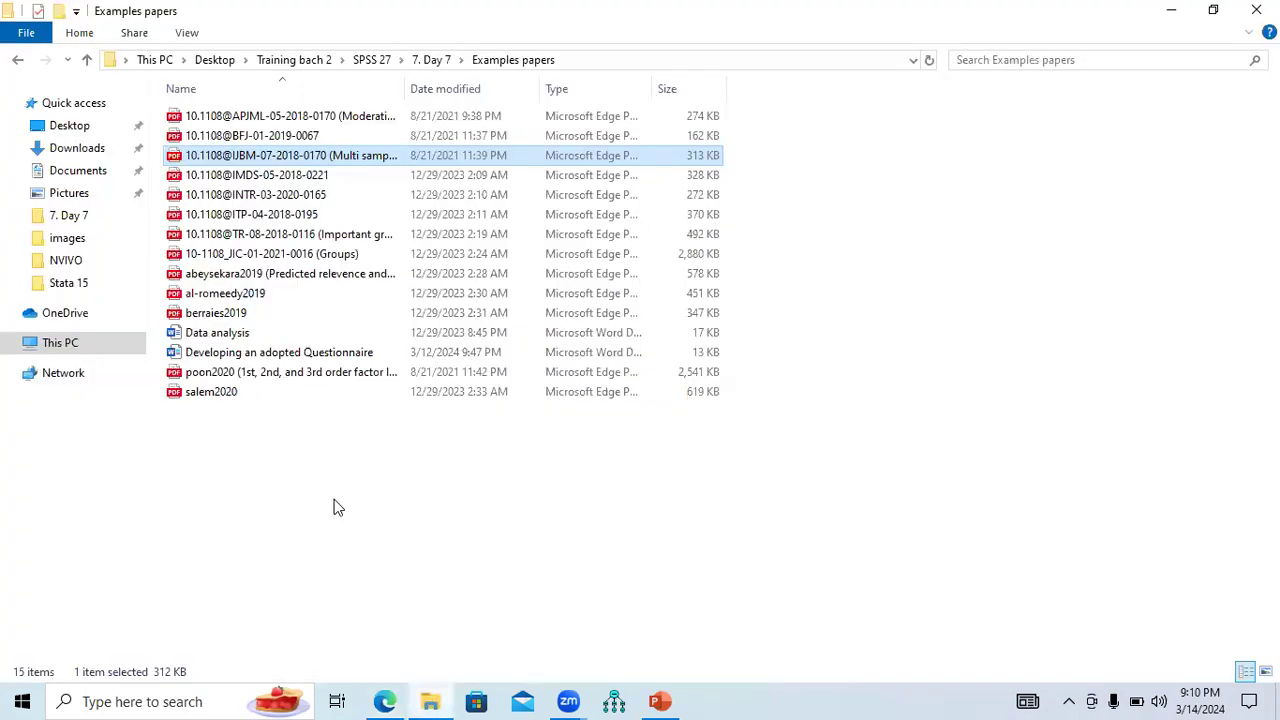
# Go up to 7. Day 7 and open Revised and Amended Questionnaire from the 2nd Example folder.
pyautogui.click(87, 60)
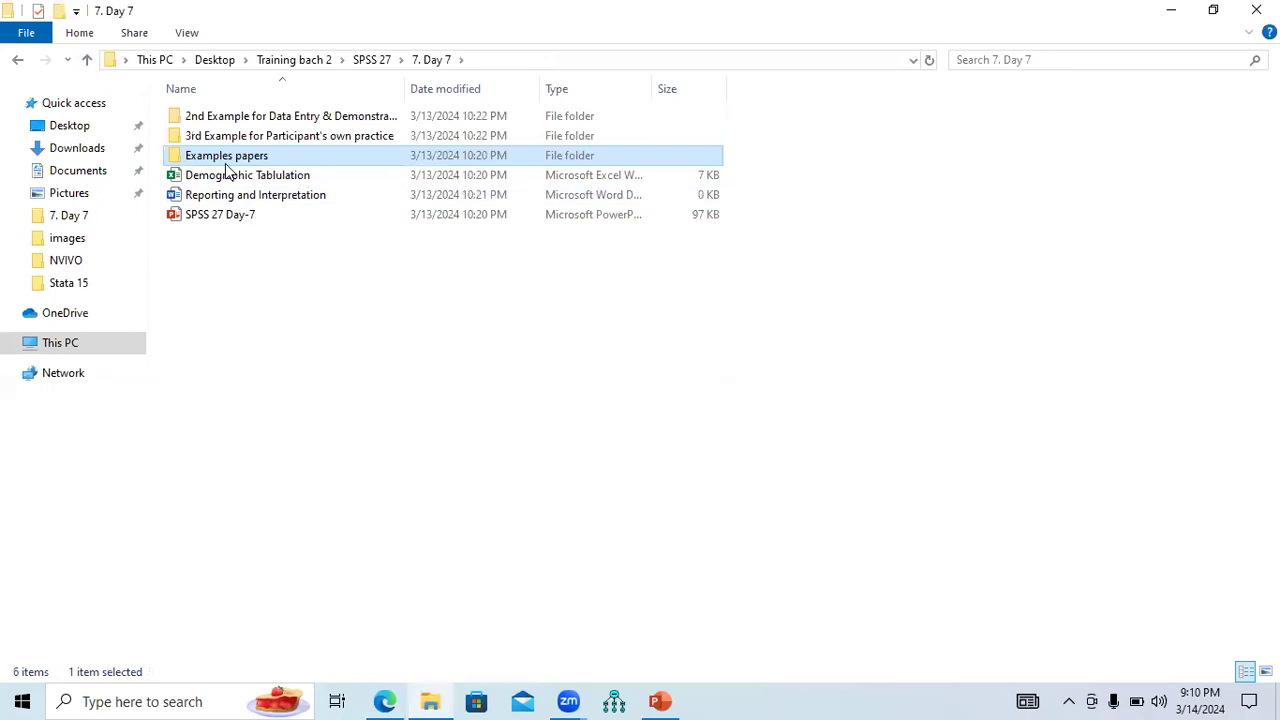
pyautogui.doubleClick(272, 120)
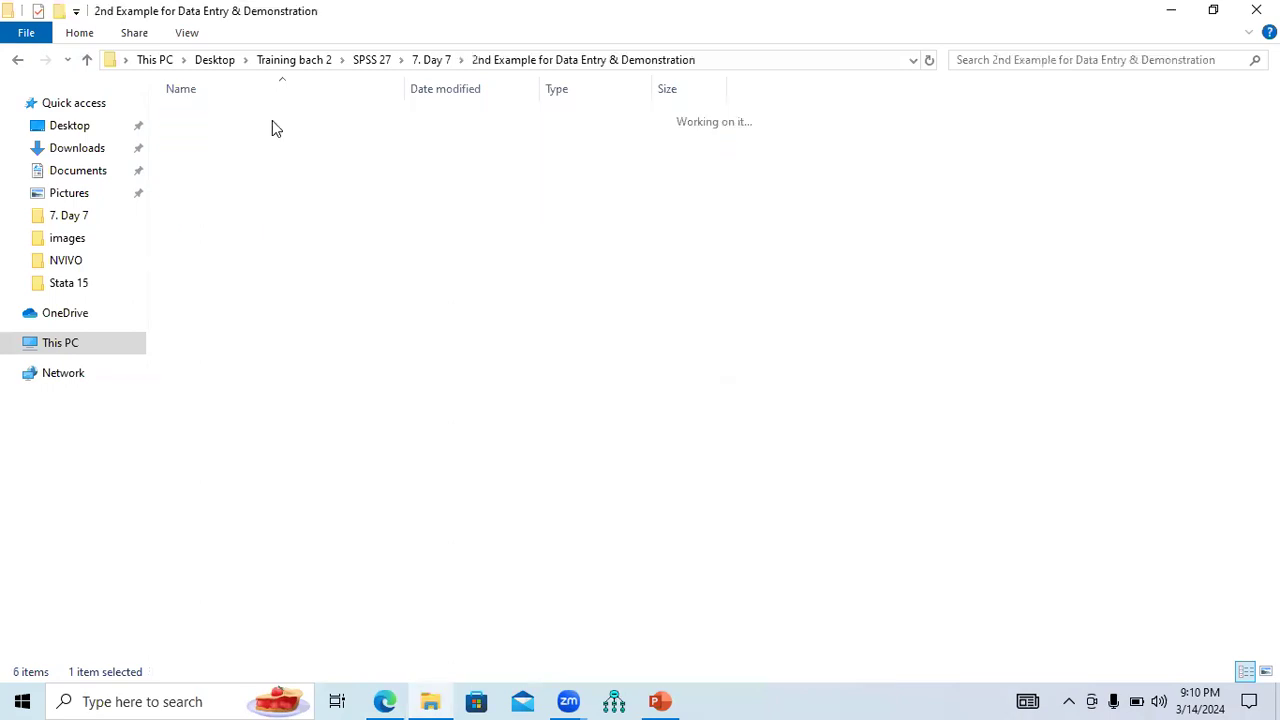
pyautogui.doubleClick(238, 136)
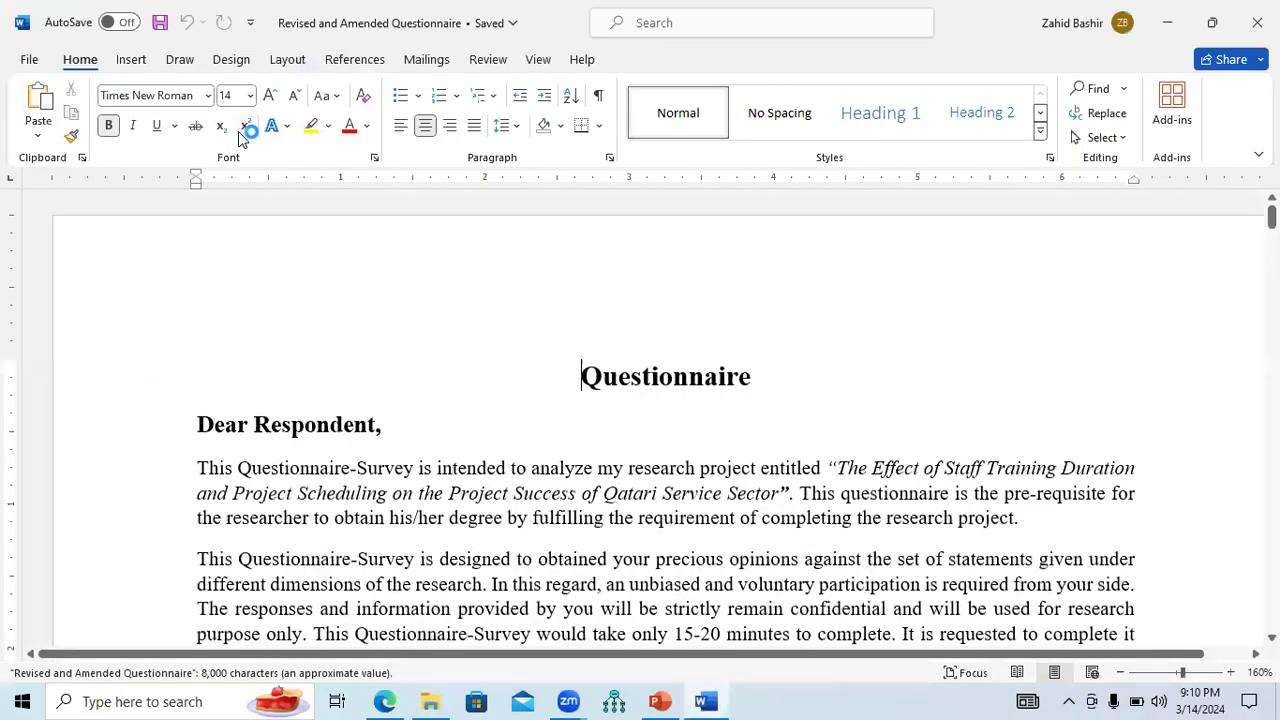
pyautogui.click(1124, 673)
# Zoom the questionnaire out to 130% and scroll to Section 1 Personal Information.
pyautogui.click(1124, 673)
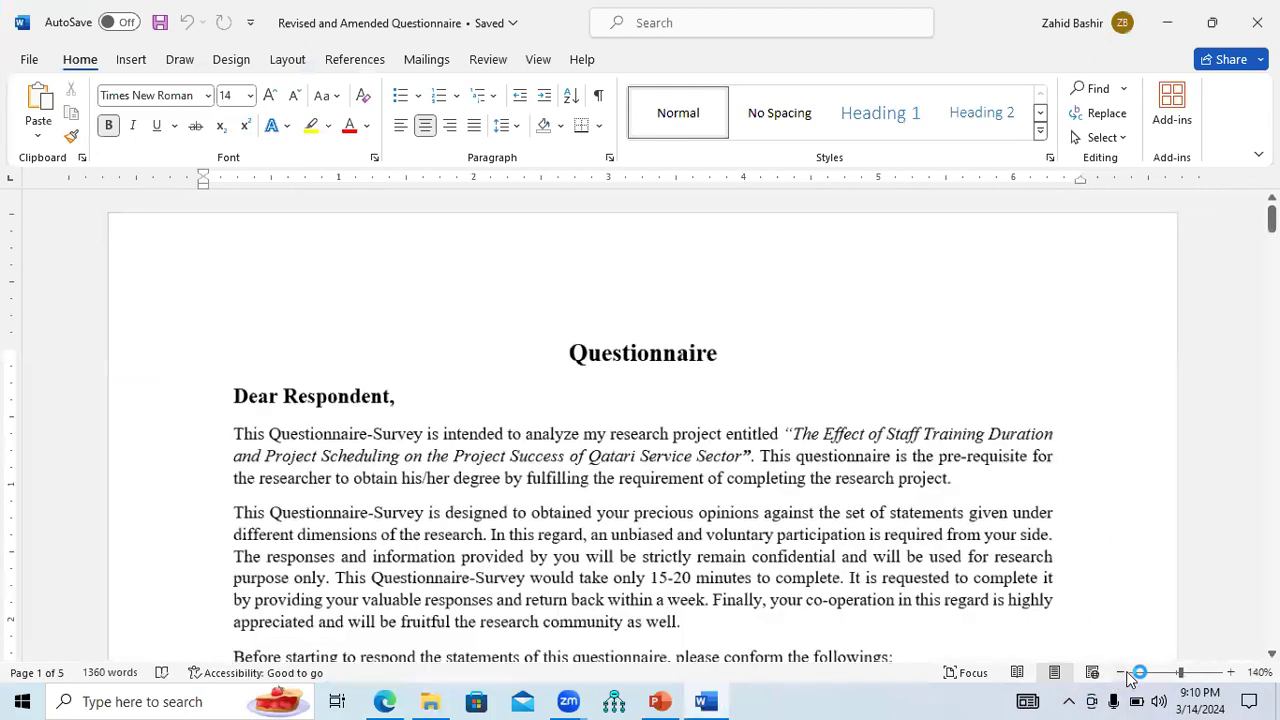
pyautogui.click(1124, 673)
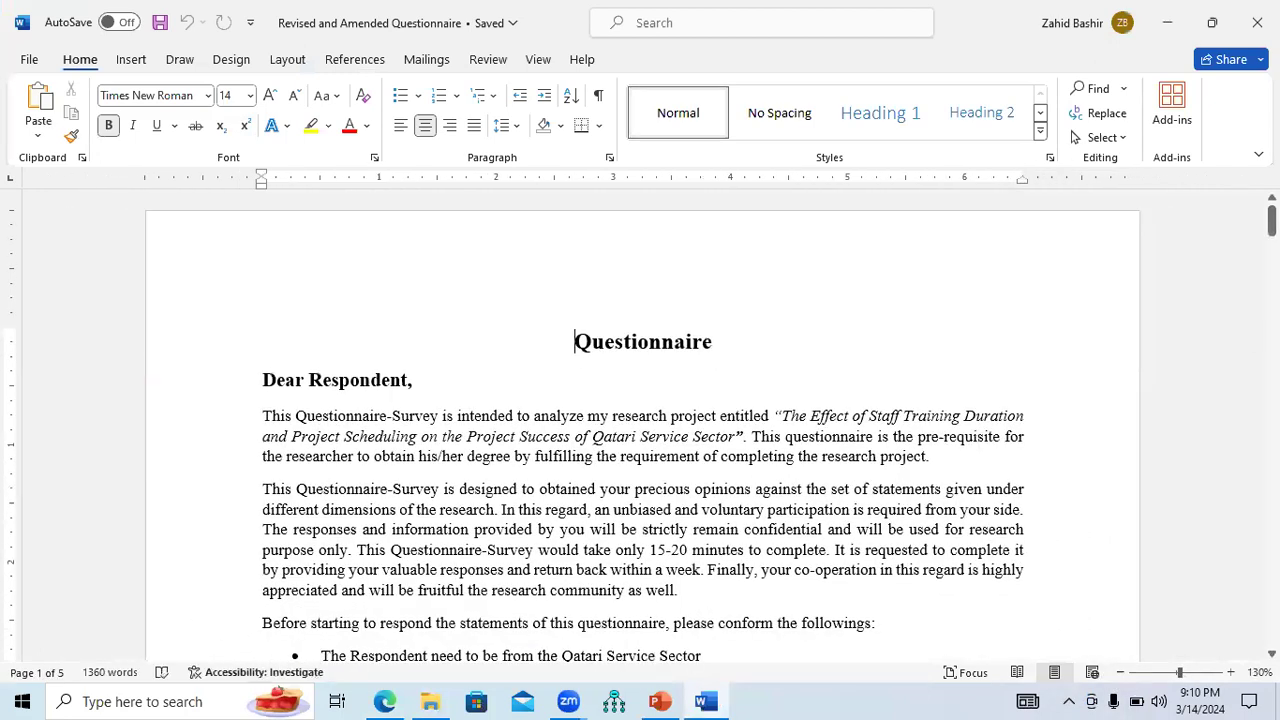
pyautogui.moveTo(1271, 221); pyautogui.dragTo(1271, 234)
pyautogui.scroll(-5, 623, 425)
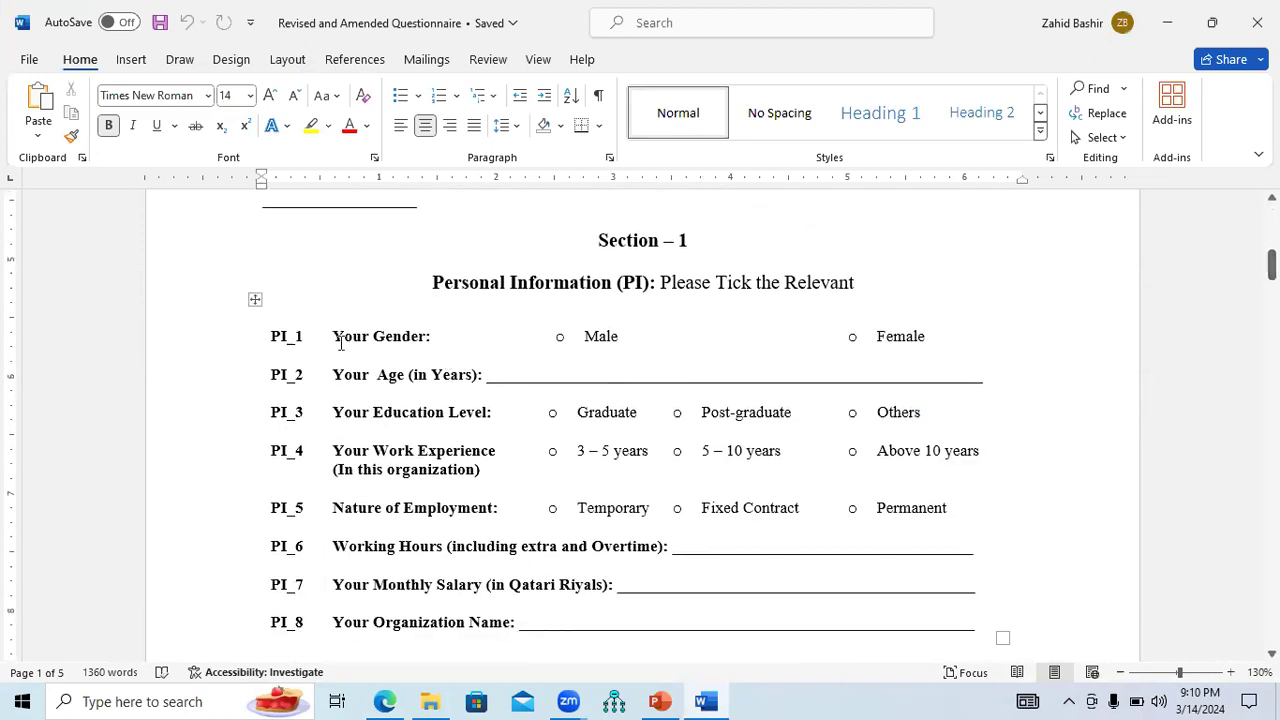
# Select the Gender, Age, Education Level, Work Experience and Employment labels, then return to the folder.
pyautogui.moveTo(335, 340); pyautogui.dragTo(423, 343)
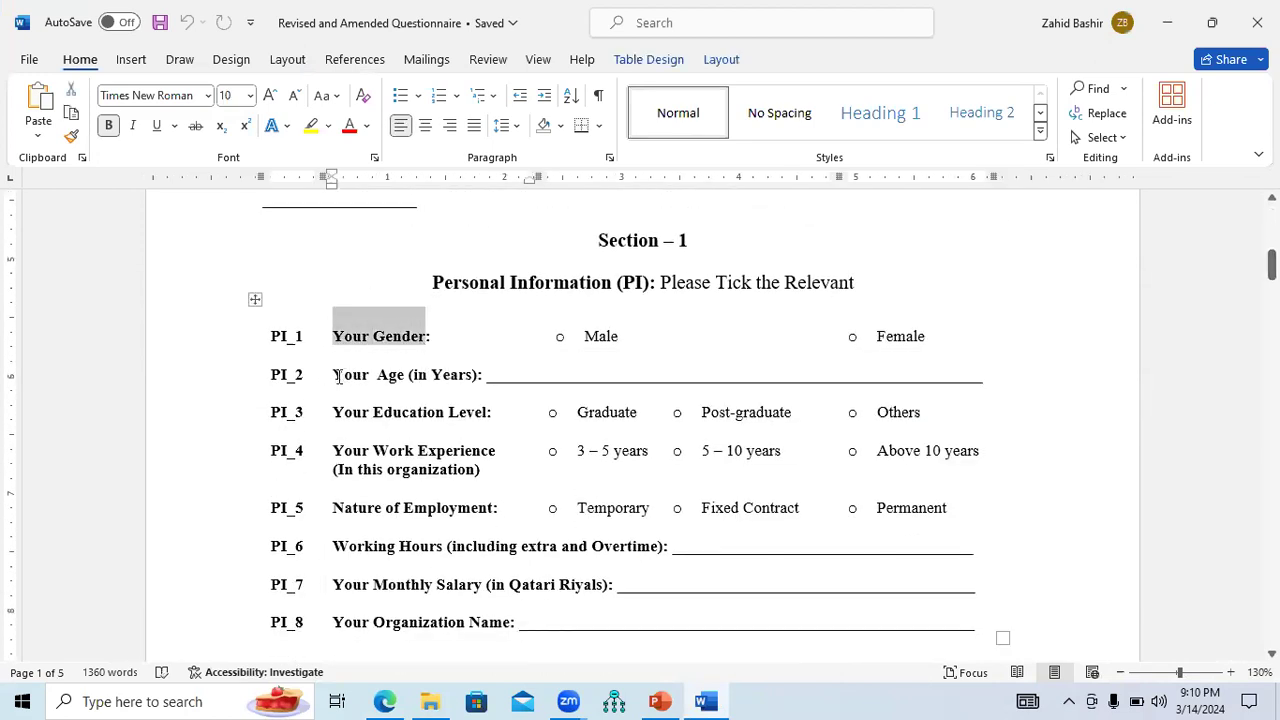
pyautogui.moveTo(337, 375); pyautogui.dragTo(419, 378)
pyautogui.moveTo(334, 414); pyautogui.dragTo(453, 414)
pyautogui.moveTo(336, 452); pyautogui.dragTo(486, 470)
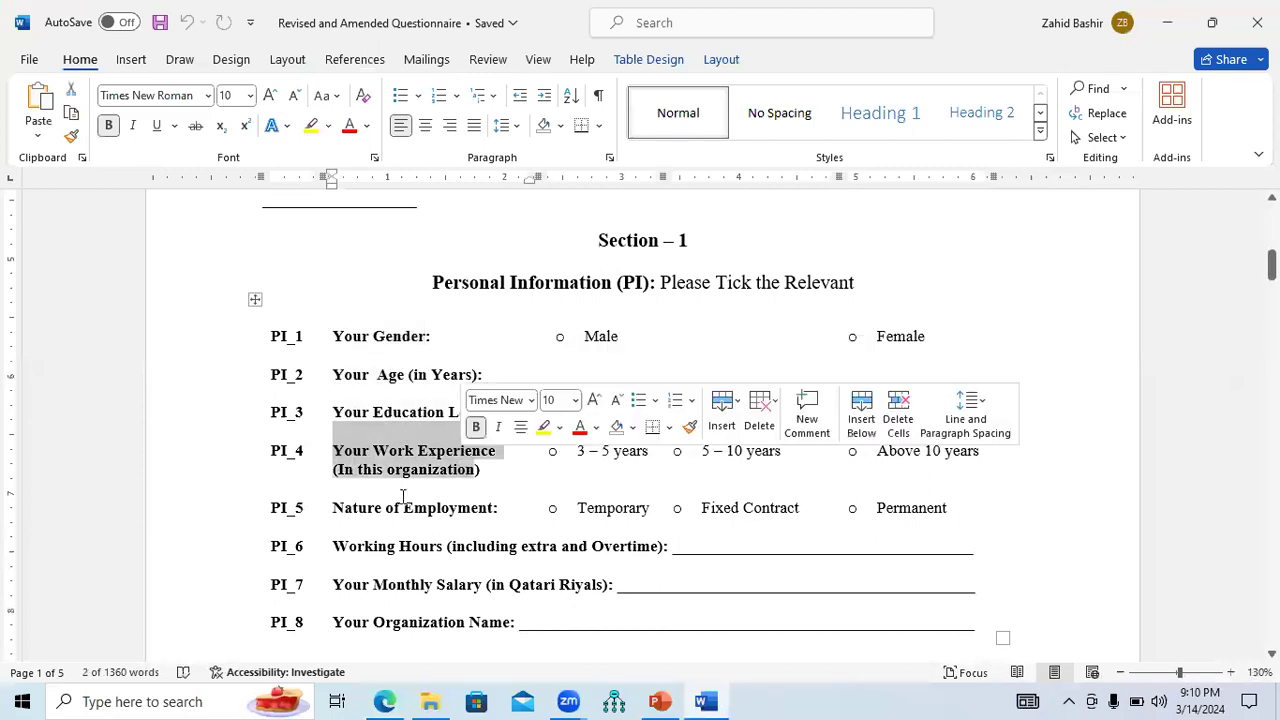
pyautogui.moveTo(348, 512); pyautogui.dragTo(480, 523)
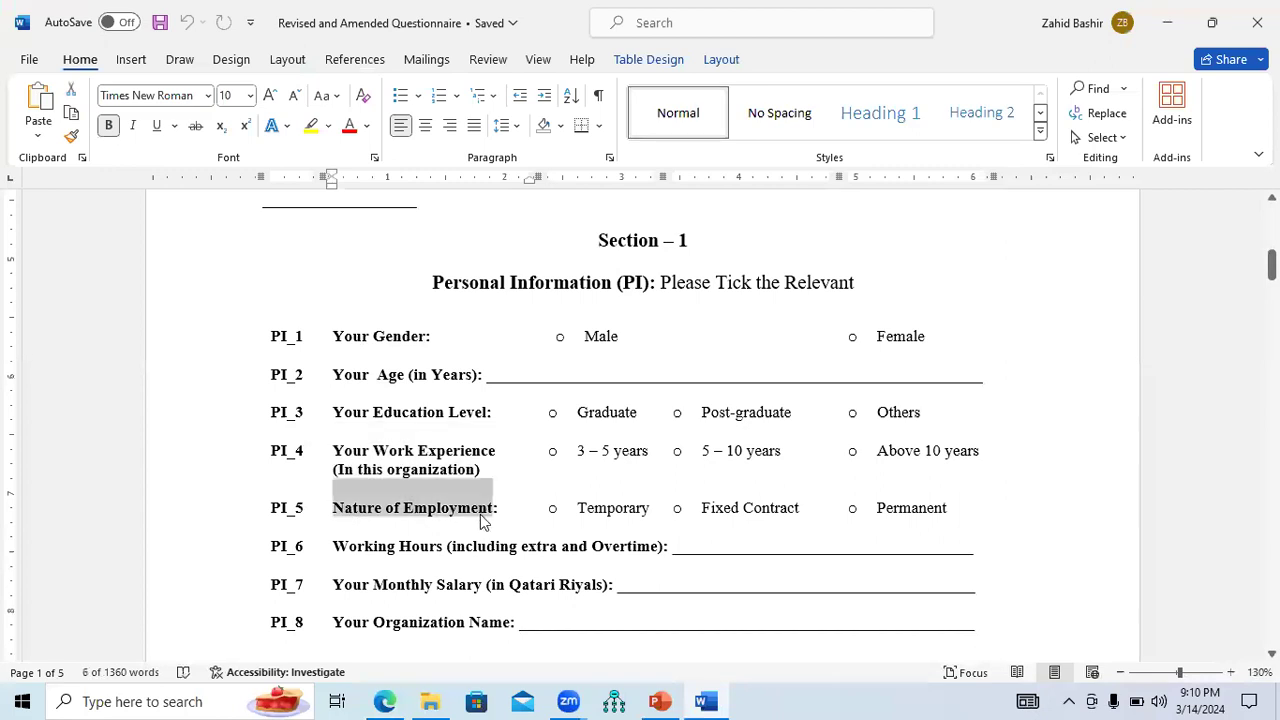
pyautogui.click(430, 701)
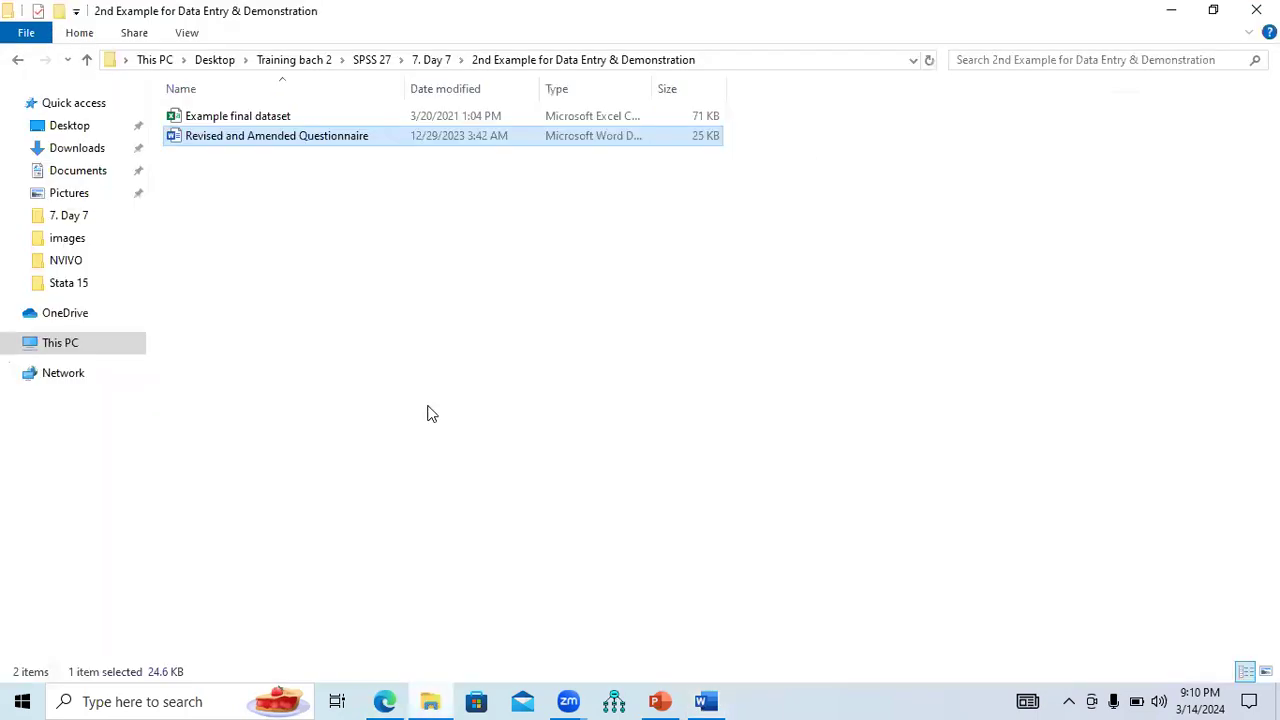
# Open Example final dataset and check headings Gender, Age, Education_Level, Work_Experiance, Employement in A1:E1.
pyautogui.click(238, 120)
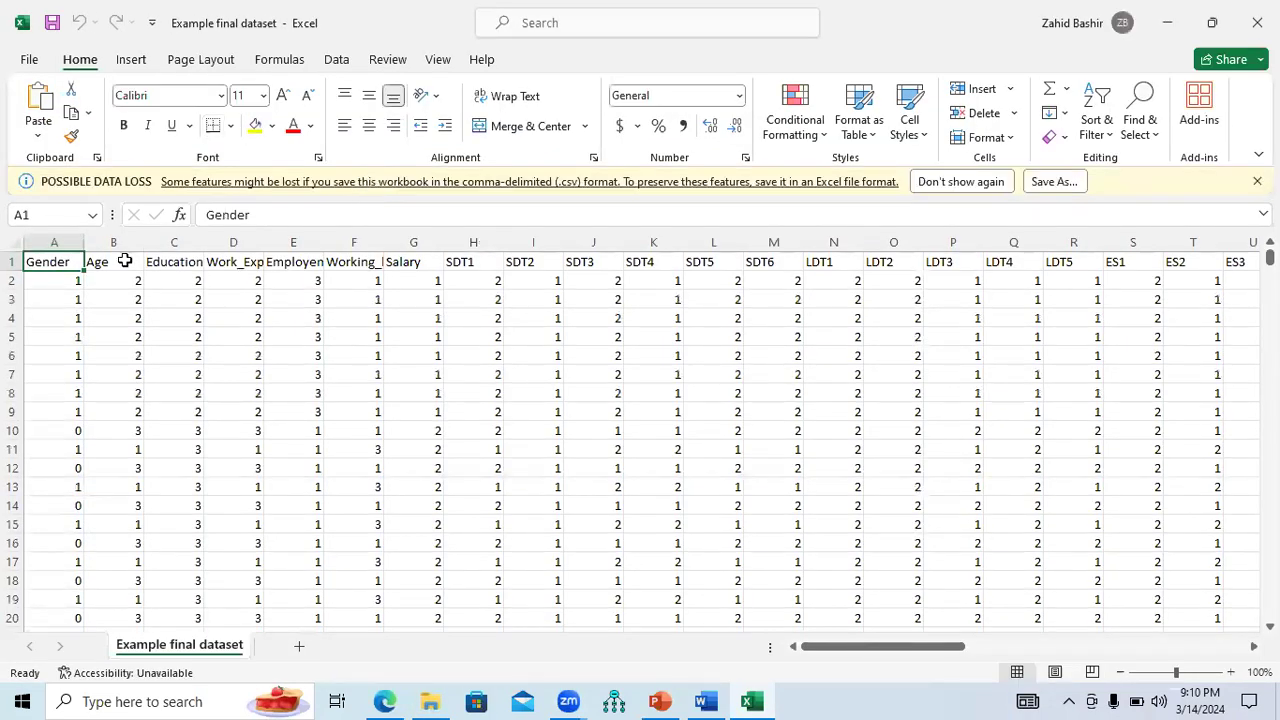
pyautogui.click(58, 284)
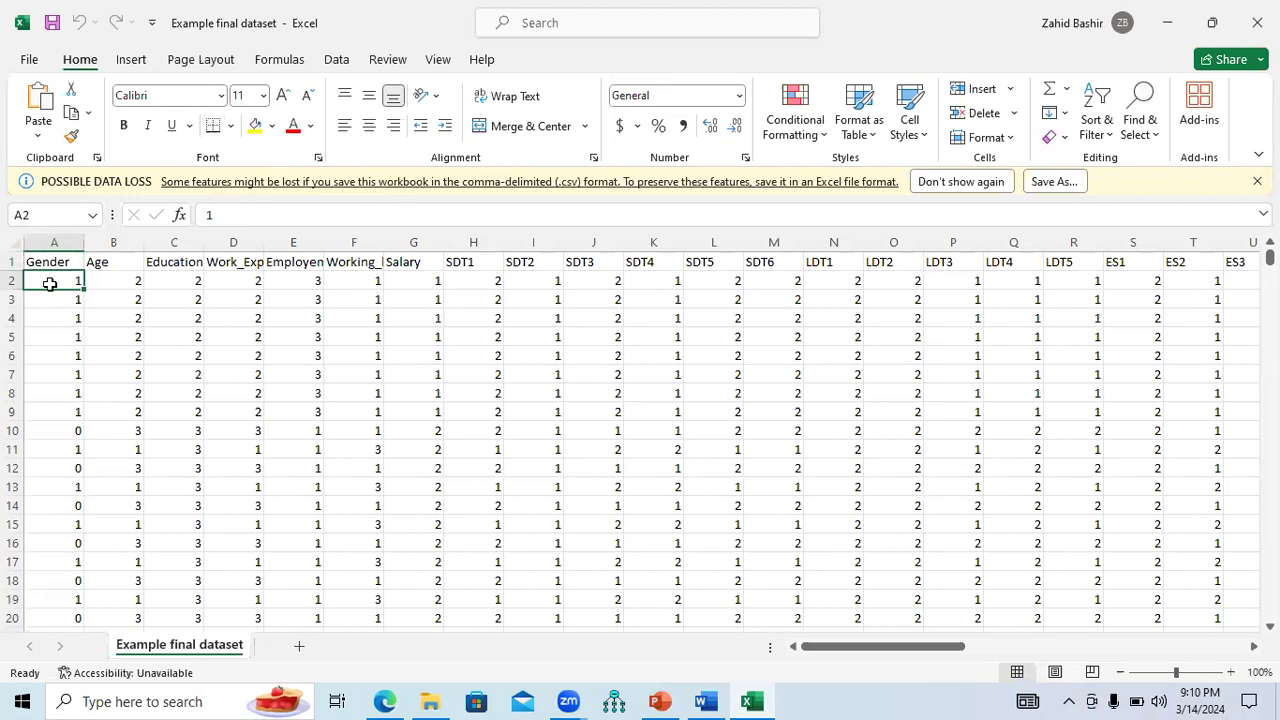
pyautogui.click(51, 262)
pyautogui.click(101, 262)
pyautogui.click(172, 261)
pyautogui.click(228, 260)
pyautogui.click(296, 260)
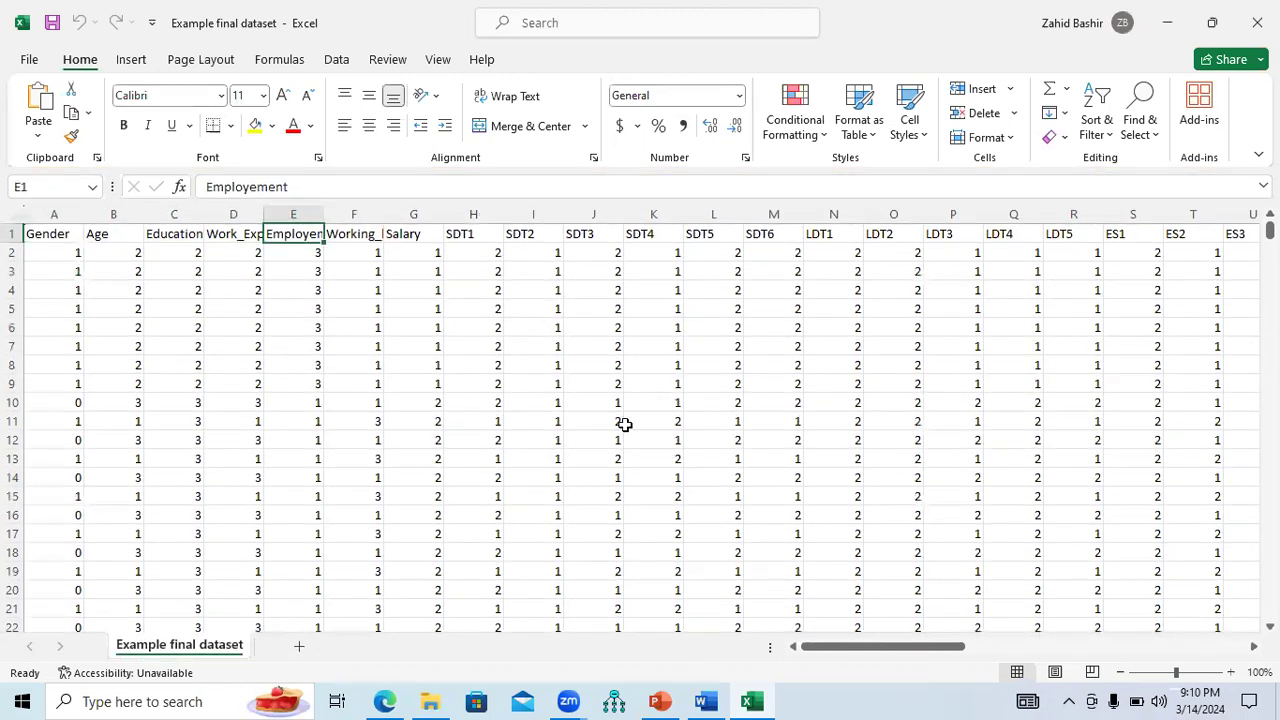
# Scroll right and select the composite score columns AU:BC.
pyautogui.moveTo(860, 650); pyautogui.dragTo(780, 668)
pyautogui.moveTo(877, 651); pyautogui.dragTo(1146, 538)
pyautogui.moveTo(773, 214); pyautogui.dragTo(1200, 233)
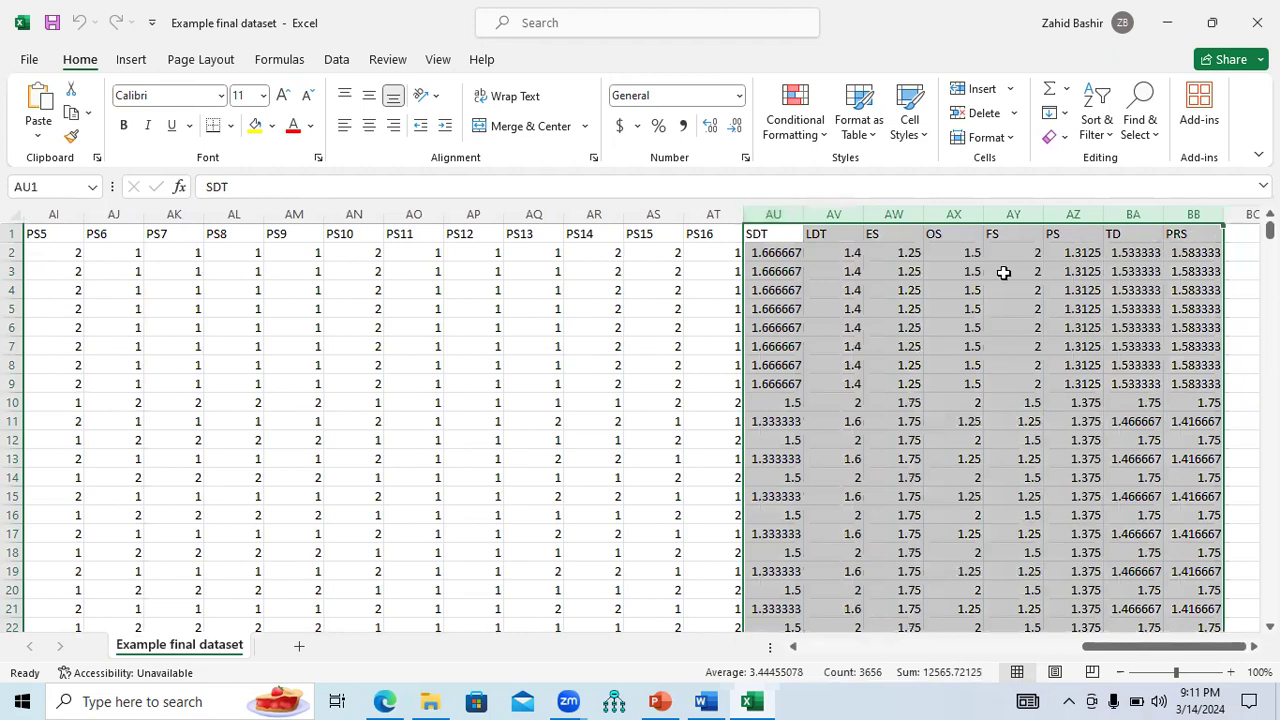
# Delete the computed SDT–PRS composite columns, then minimize Excel and File Explorer.
pyautogui.rightClick(1007, 280)
pyautogui.click(1057, 485)
pyautogui.click(820, 526)
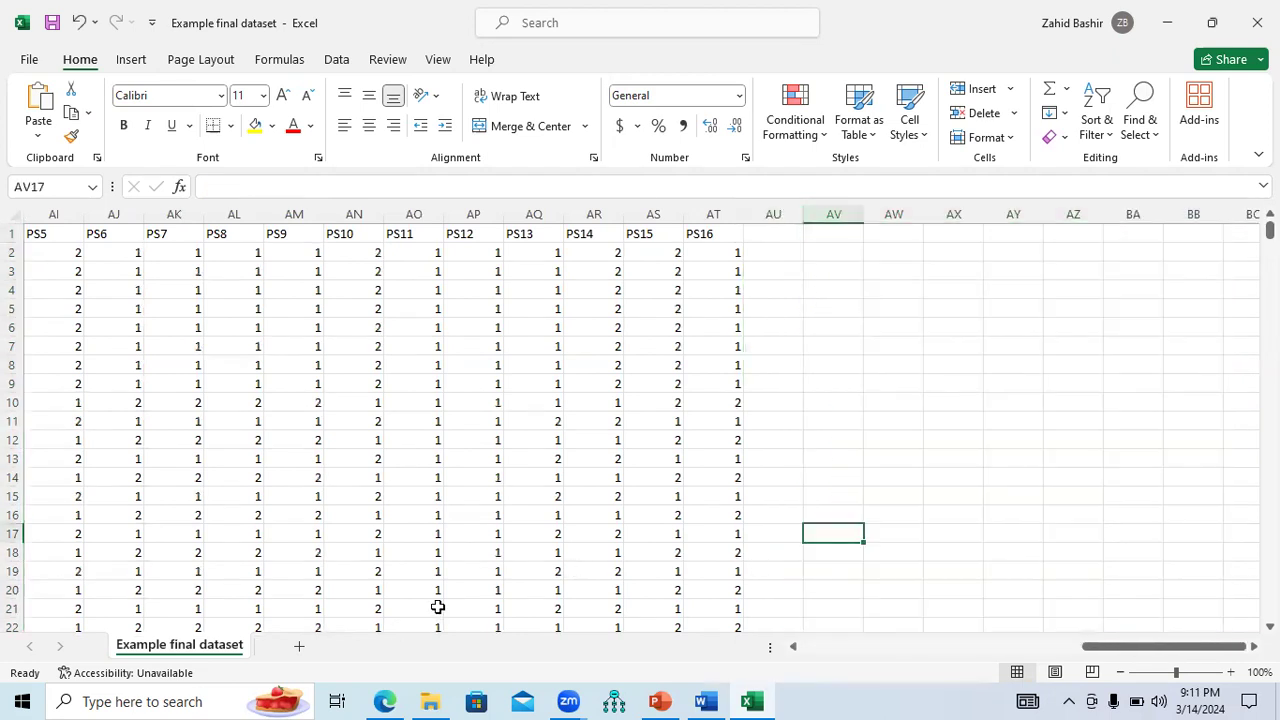
pyautogui.moveTo(1126, 652); pyautogui.dragTo(825, 672)
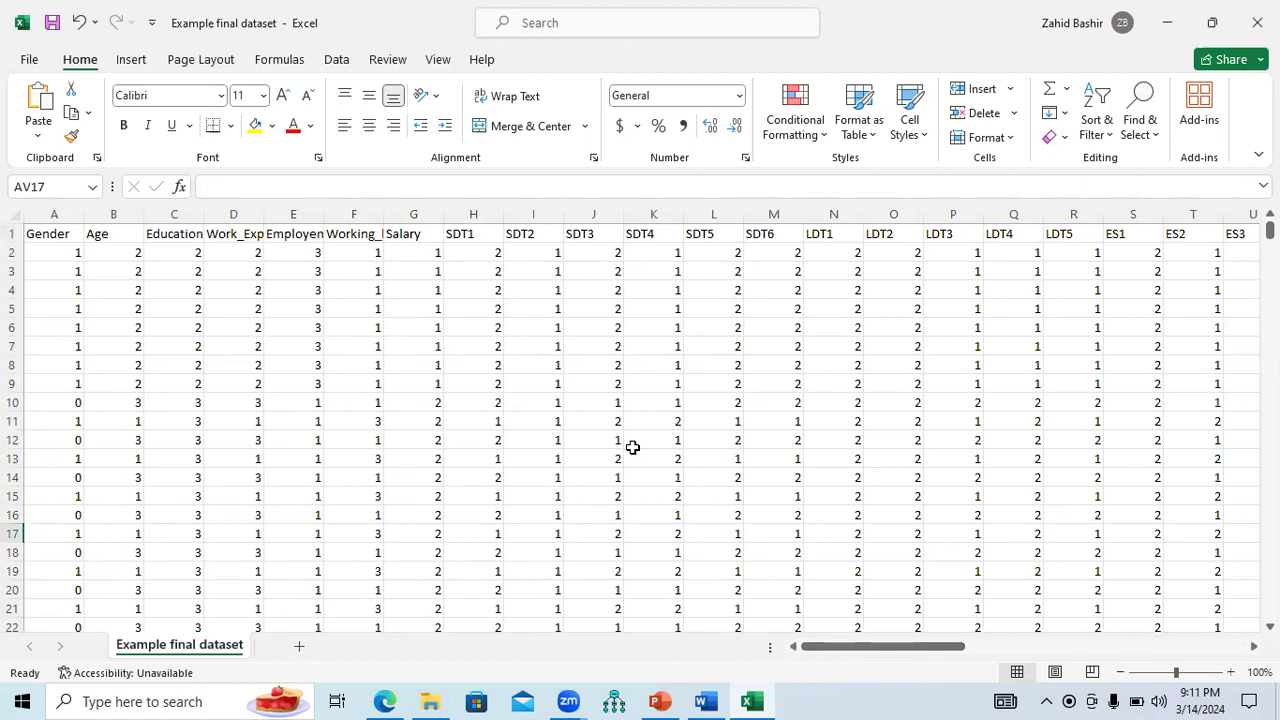
pyautogui.click(1167, 22)
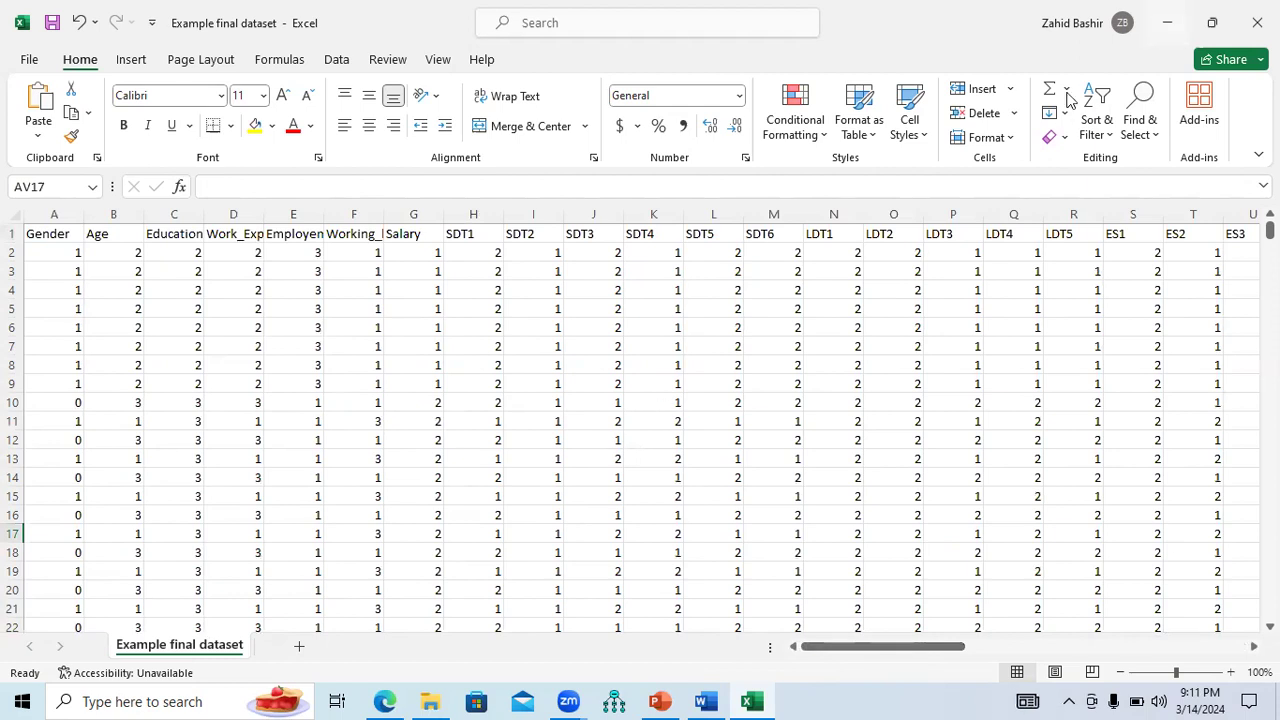
pyautogui.click(1171, 11)
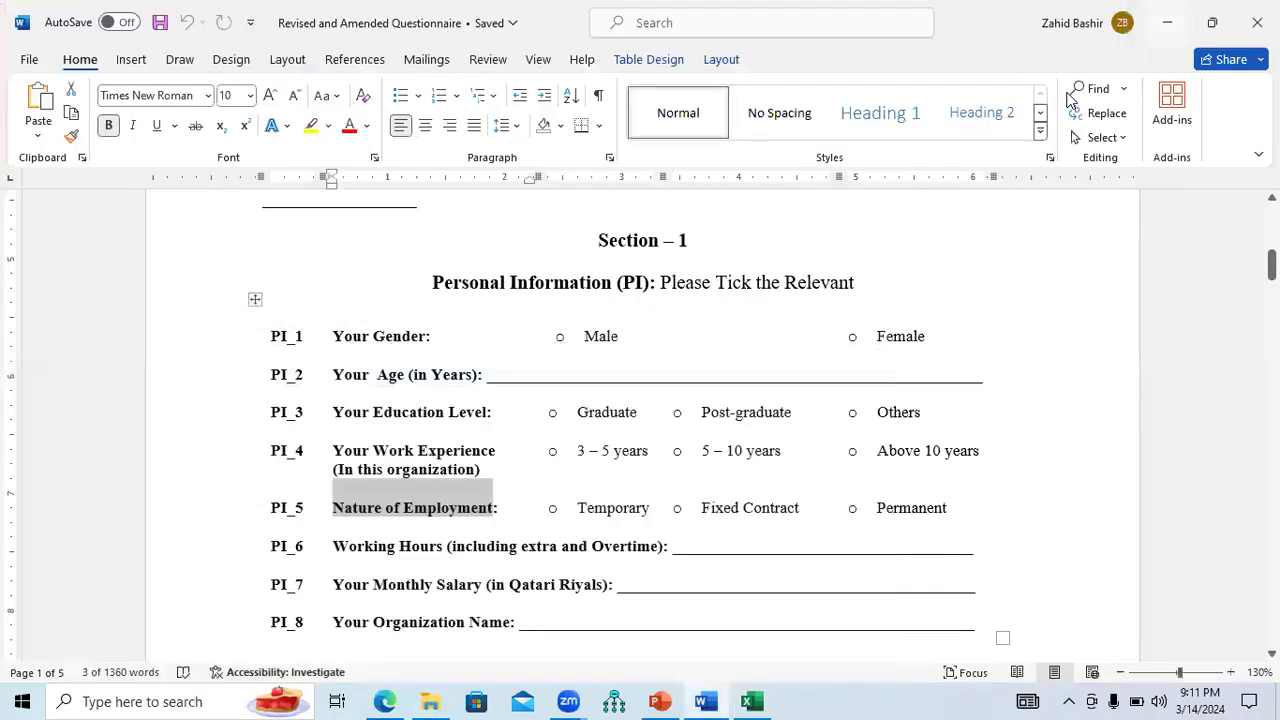
# Minimize Word, Edge and PowerPoint, launch IBM SPSS Statistics 27, and return to the Excel dataset.
pyautogui.click(1171, 13)
pyautogui.click(1171, 14)
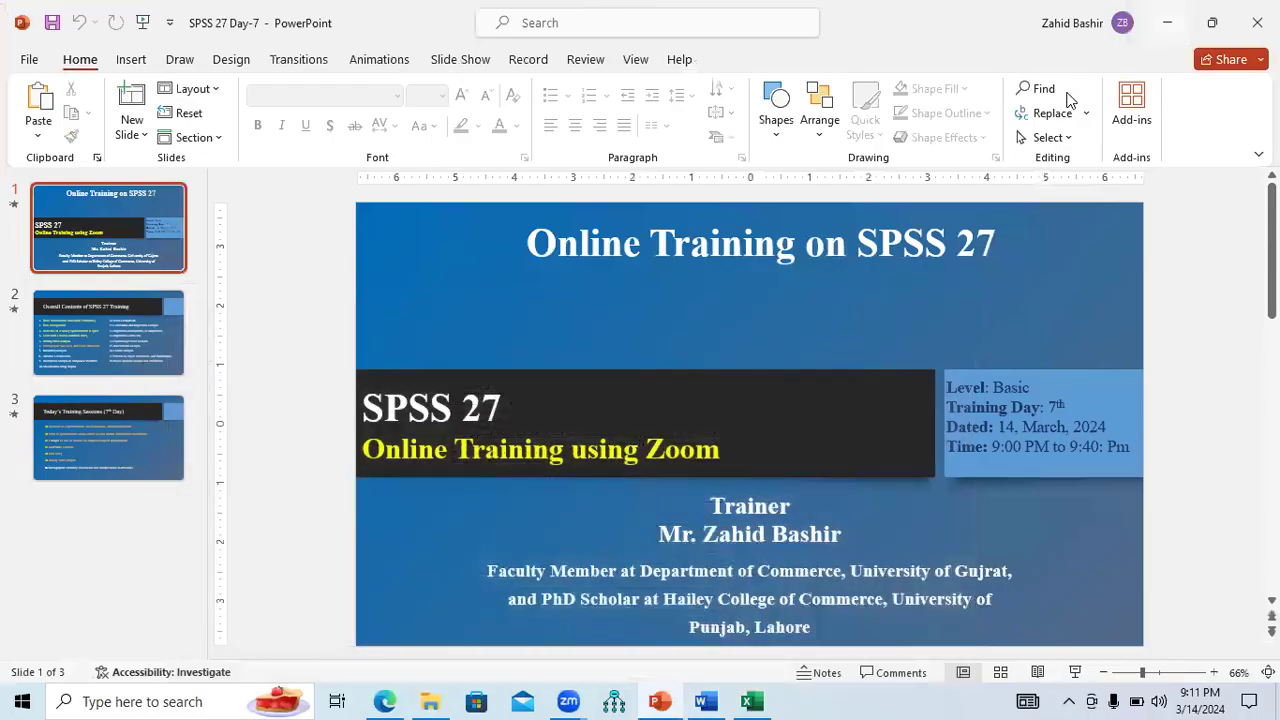
pyautogui.click(1168, 16)
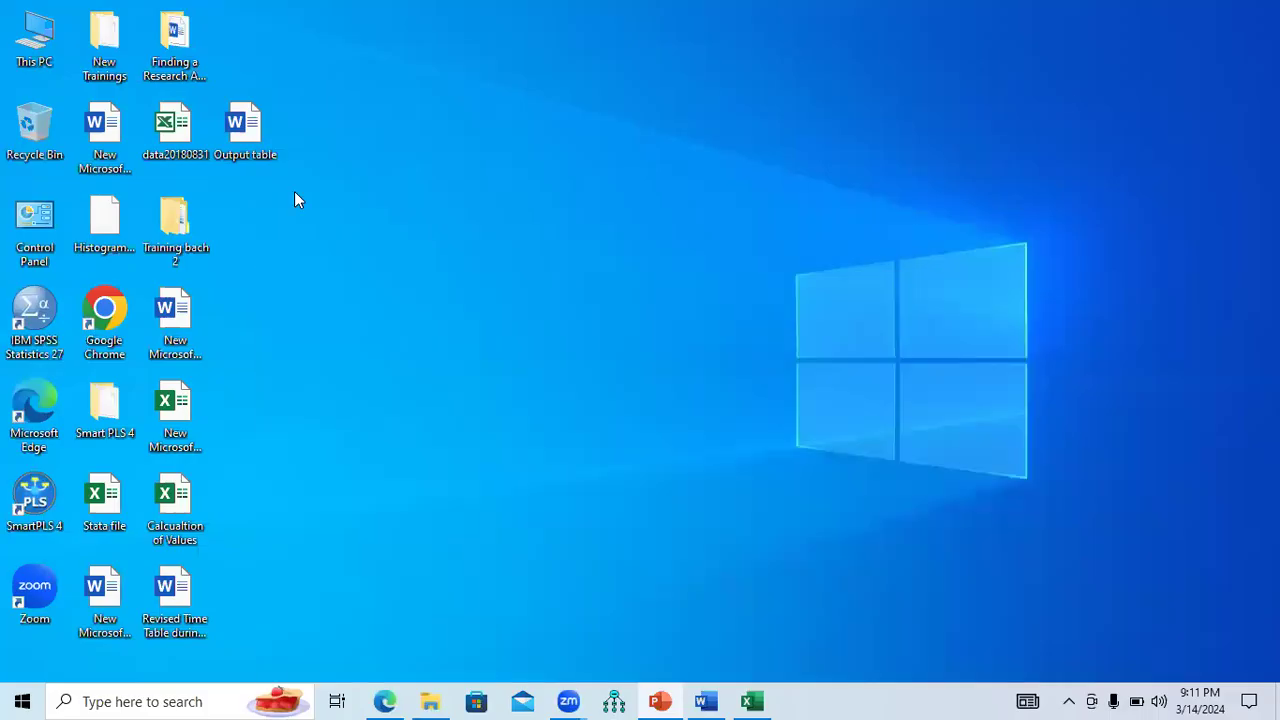
pyautogui.doubleClick(31, 330)
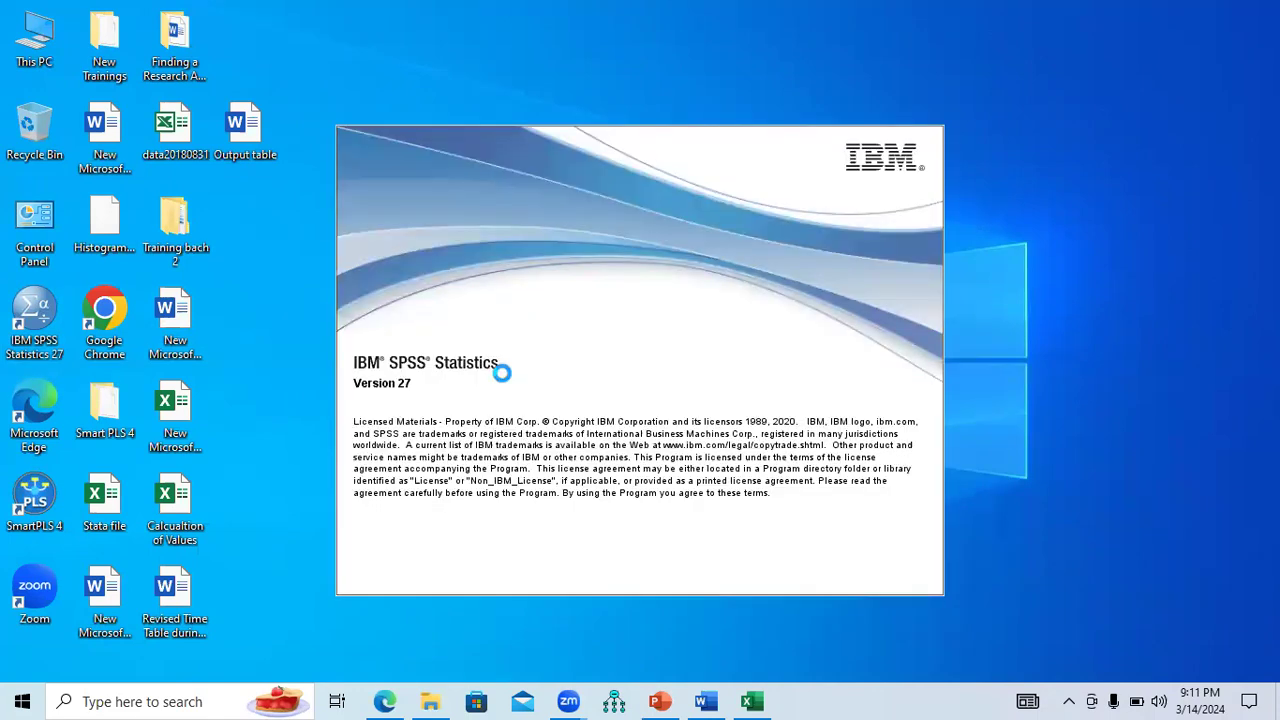
pyautogui.click(753, 701)
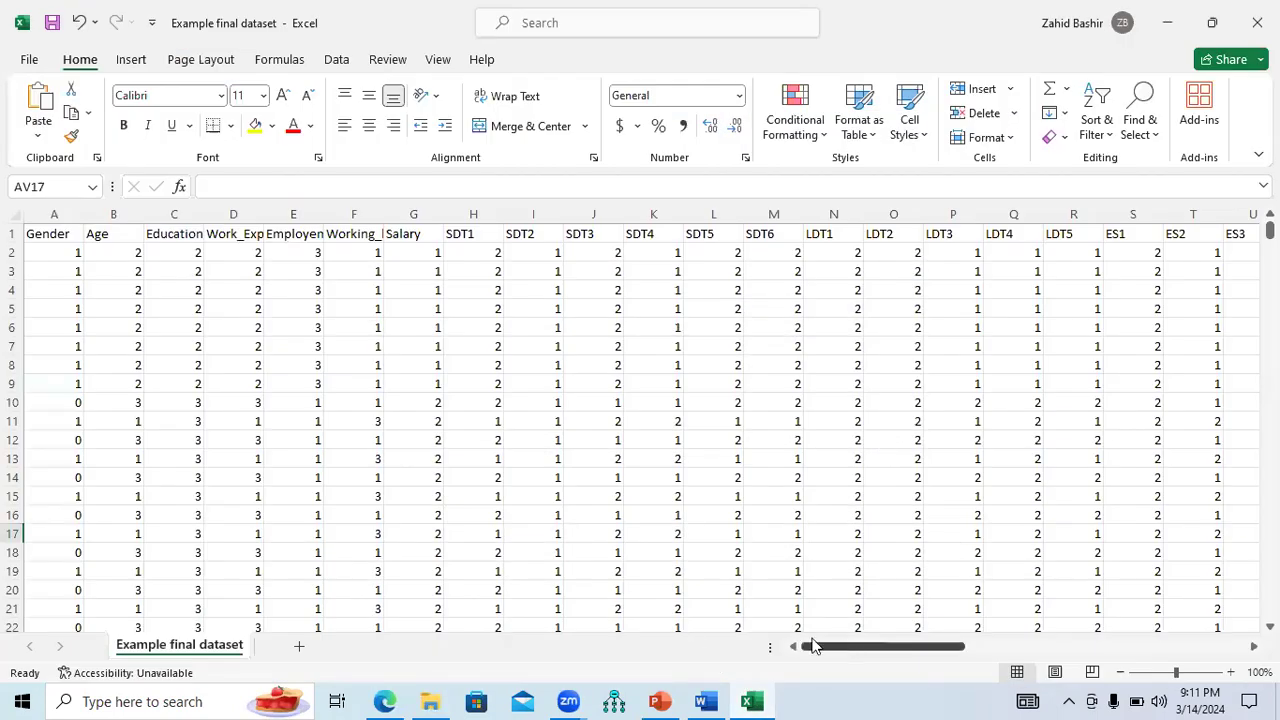
# Close the SPSS welcome window and inspect data rows and Gender and Age values in Excel.
pyautogui.click(14, 252)
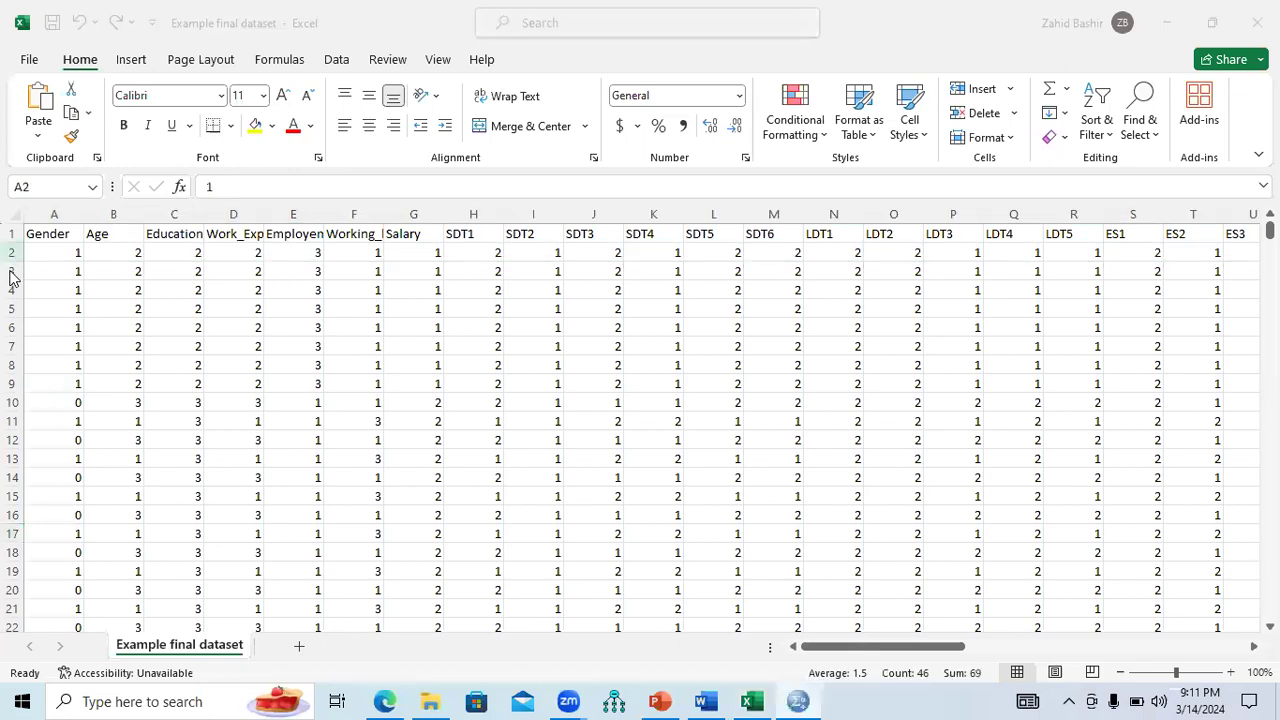
pyautogui.click(14, 271)
pyautogui.click(14, 271)
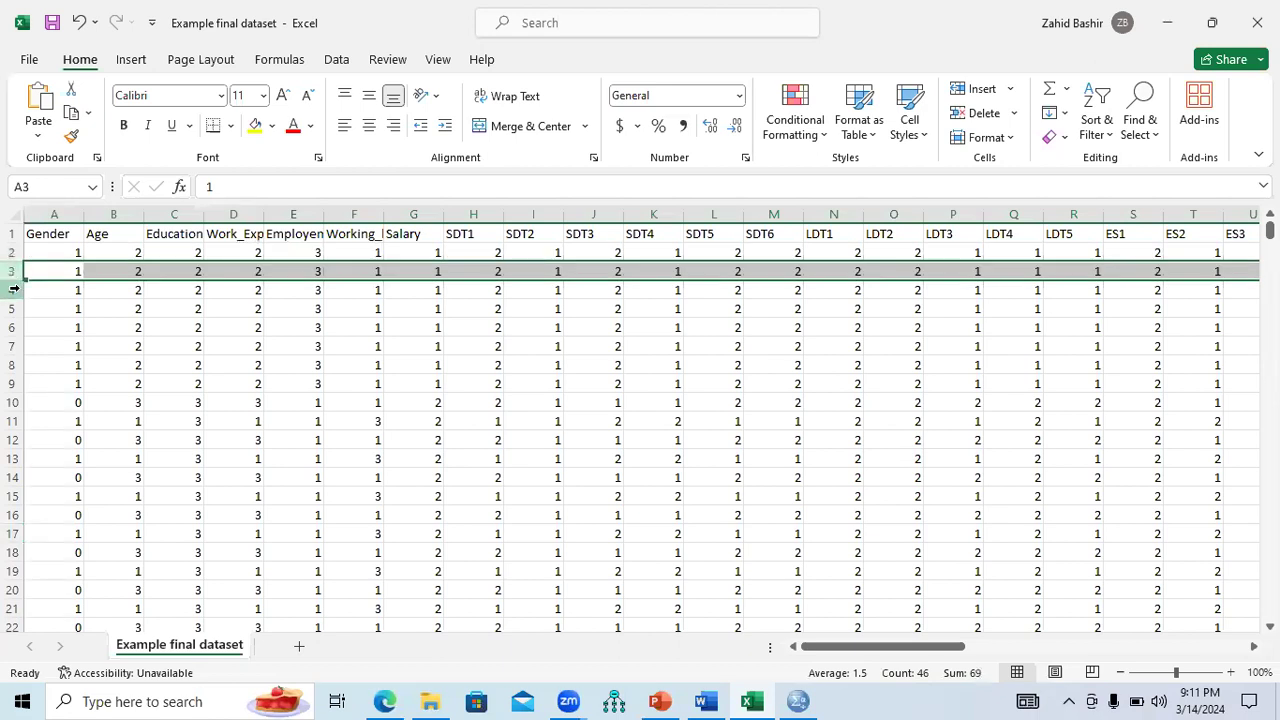
pyautogui.click(14, 290)
pyautogui.click(14, 308)
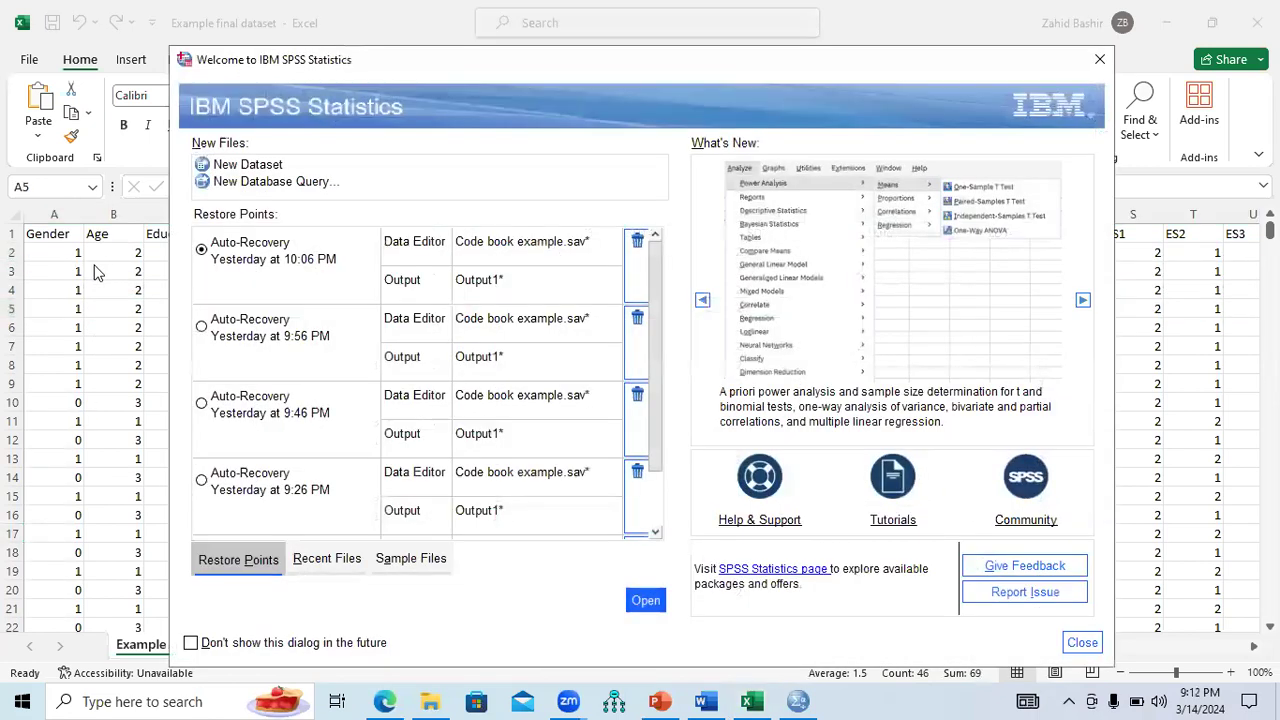
pyautogui.click(1099, 59)
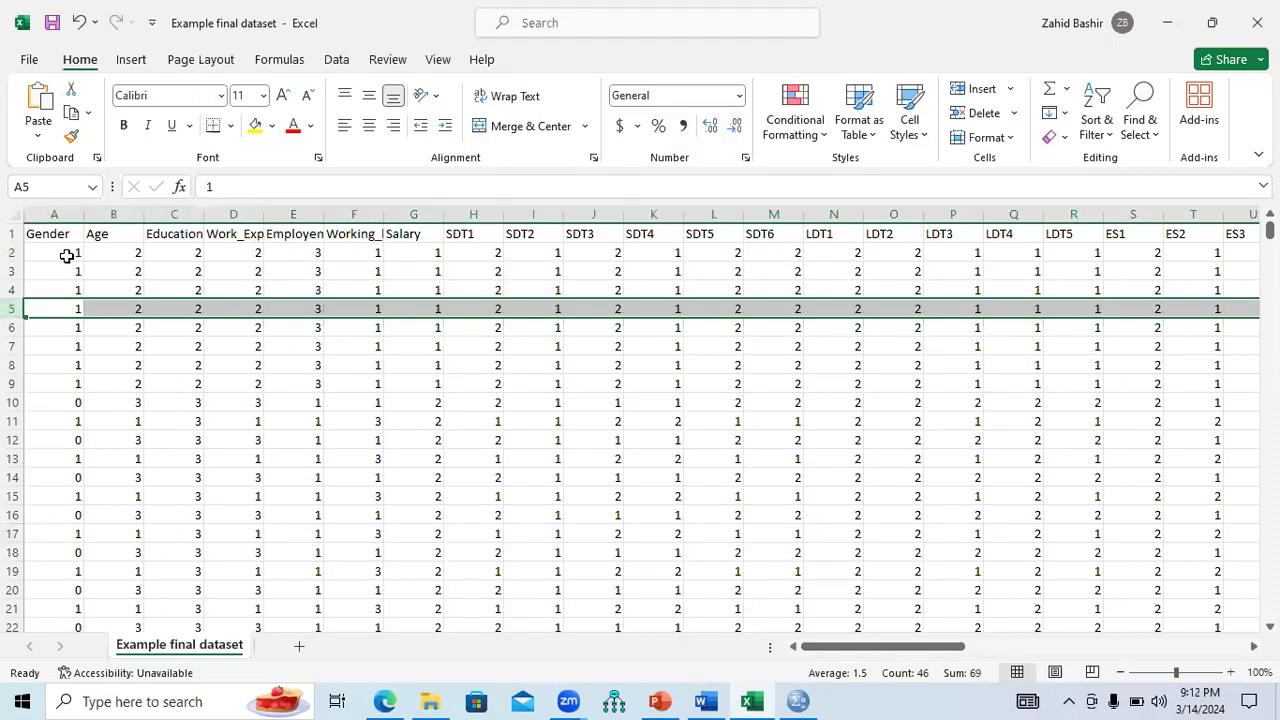
pyautogui.click(66, 255)
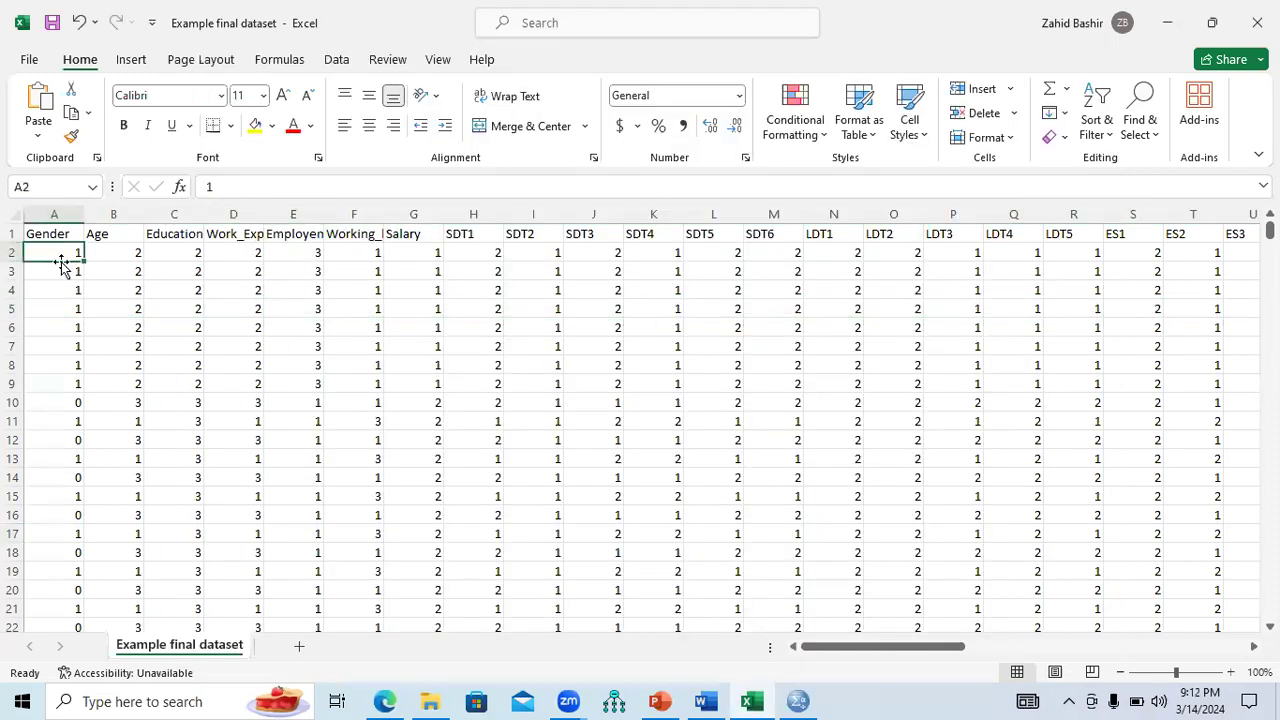
pyautogui.click(62, 399)
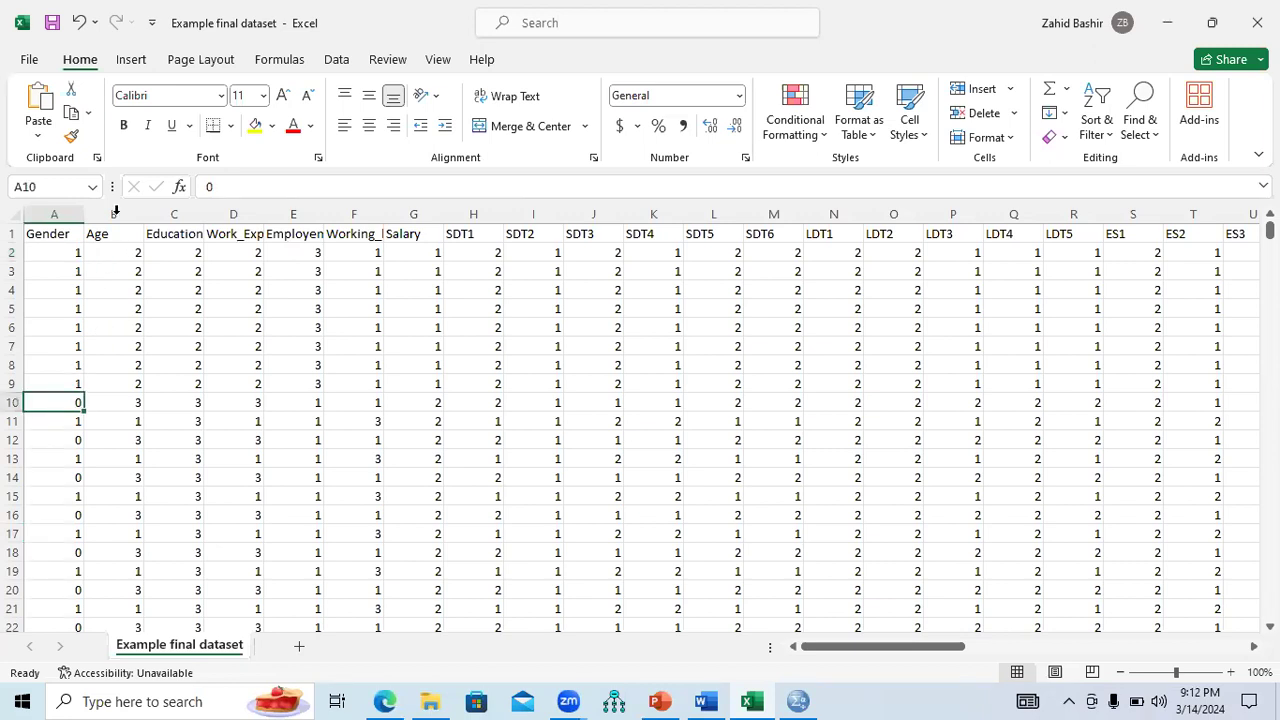
pyautogui.moveTo(1269, 231); pyautogui.dragTo(1269, 266)
pyautogui.click(131, 331)
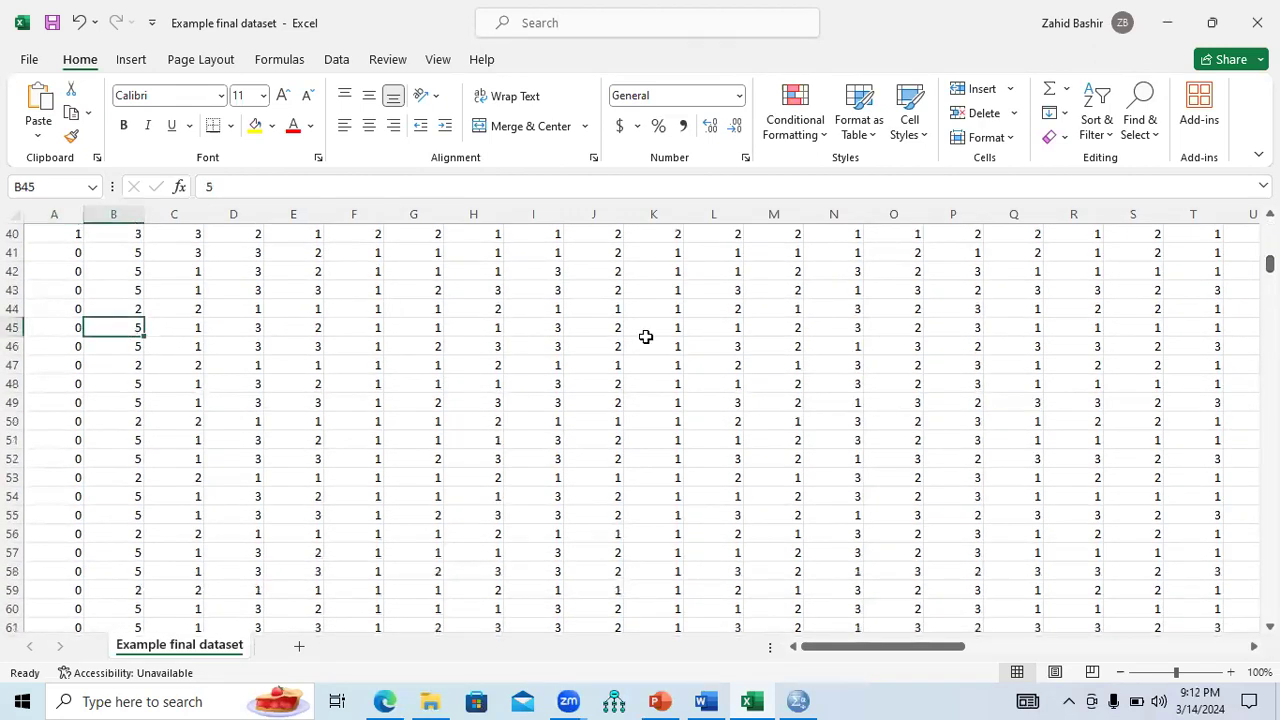
pyautogui.moveTo(1269, 264); pyautogui.dragTo(1269, 228)
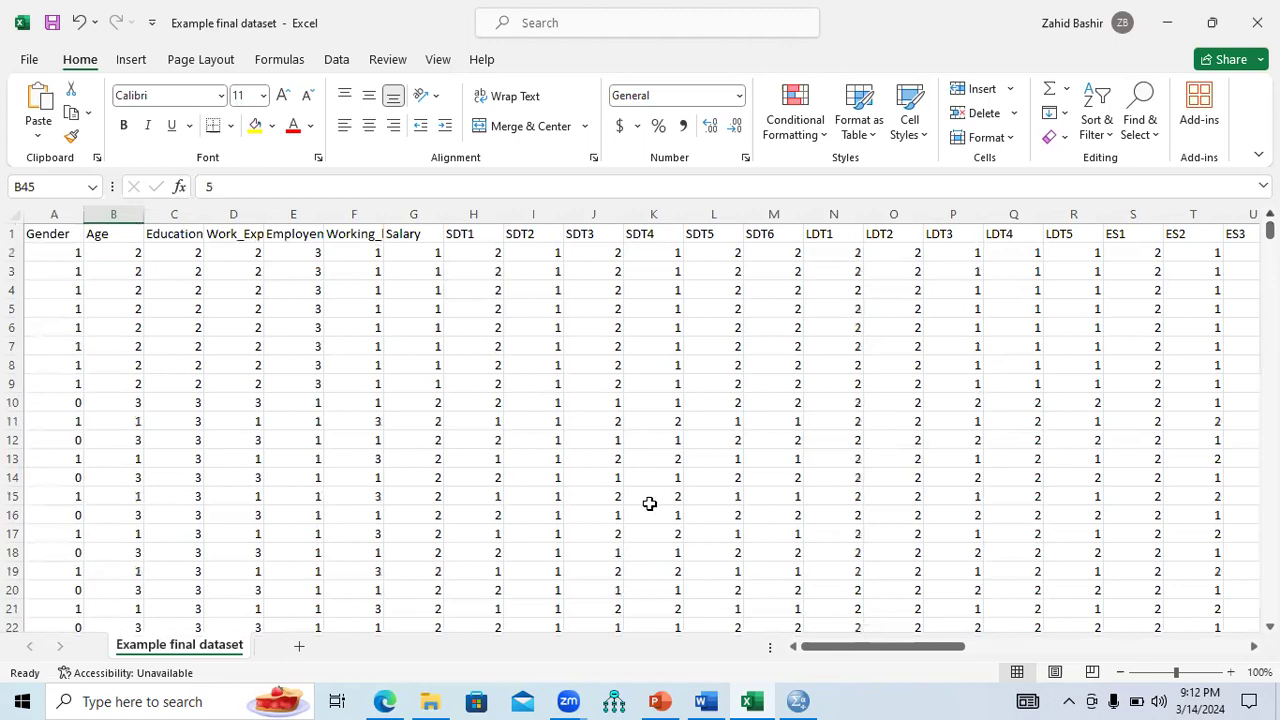
# Toggle the empty SPSS editor between Variable View and Data View, then return to Excel.
pyautogui.click(797, 701)
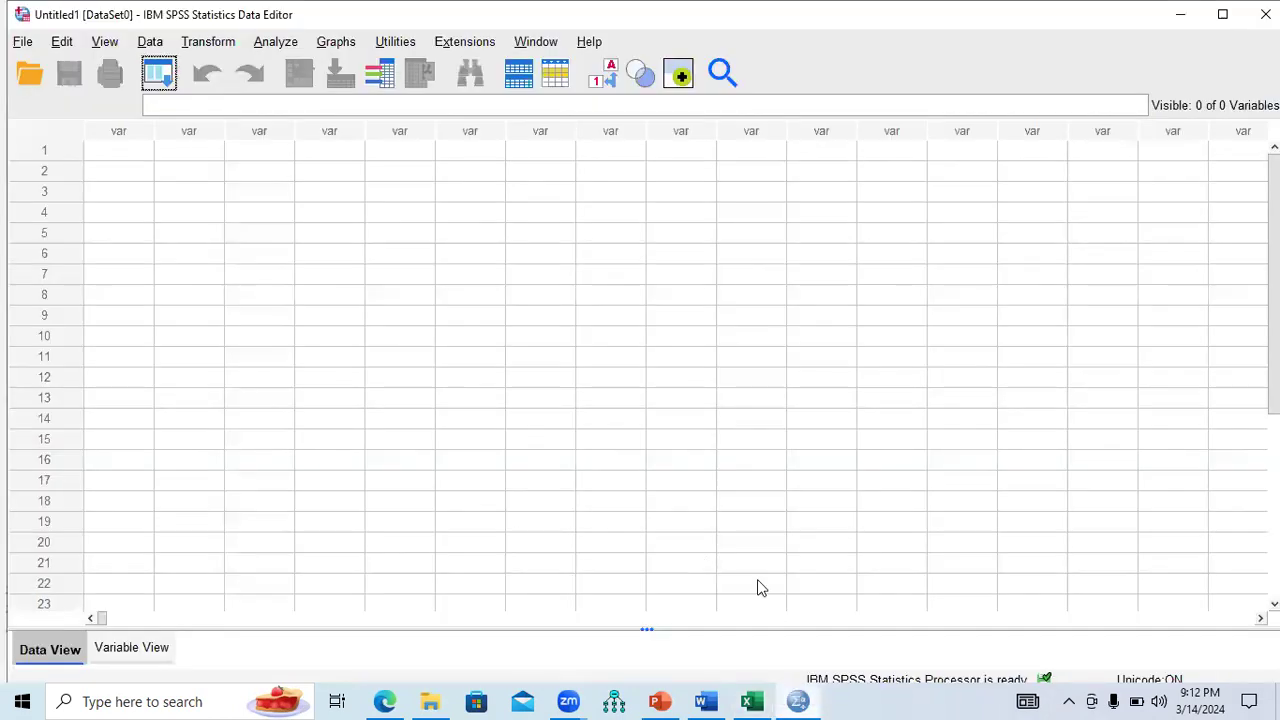
pyautogui.click(131, 648)
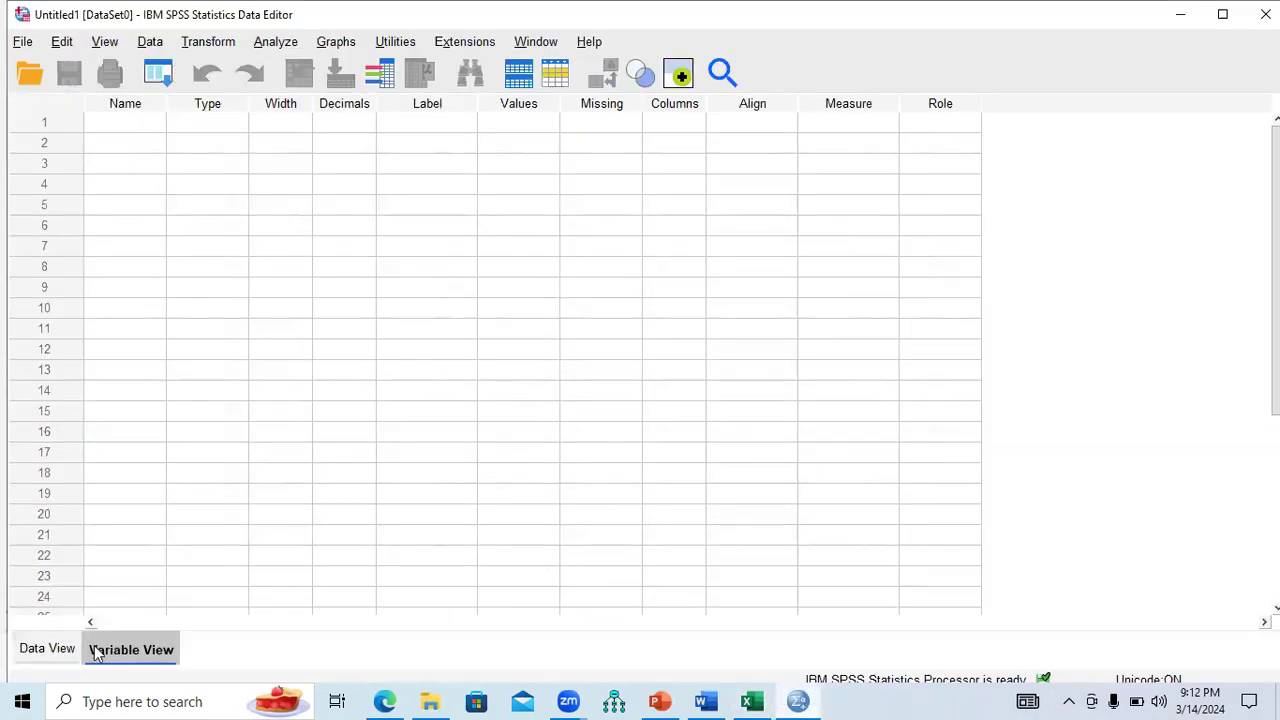
pyautogui.click(50, 650)
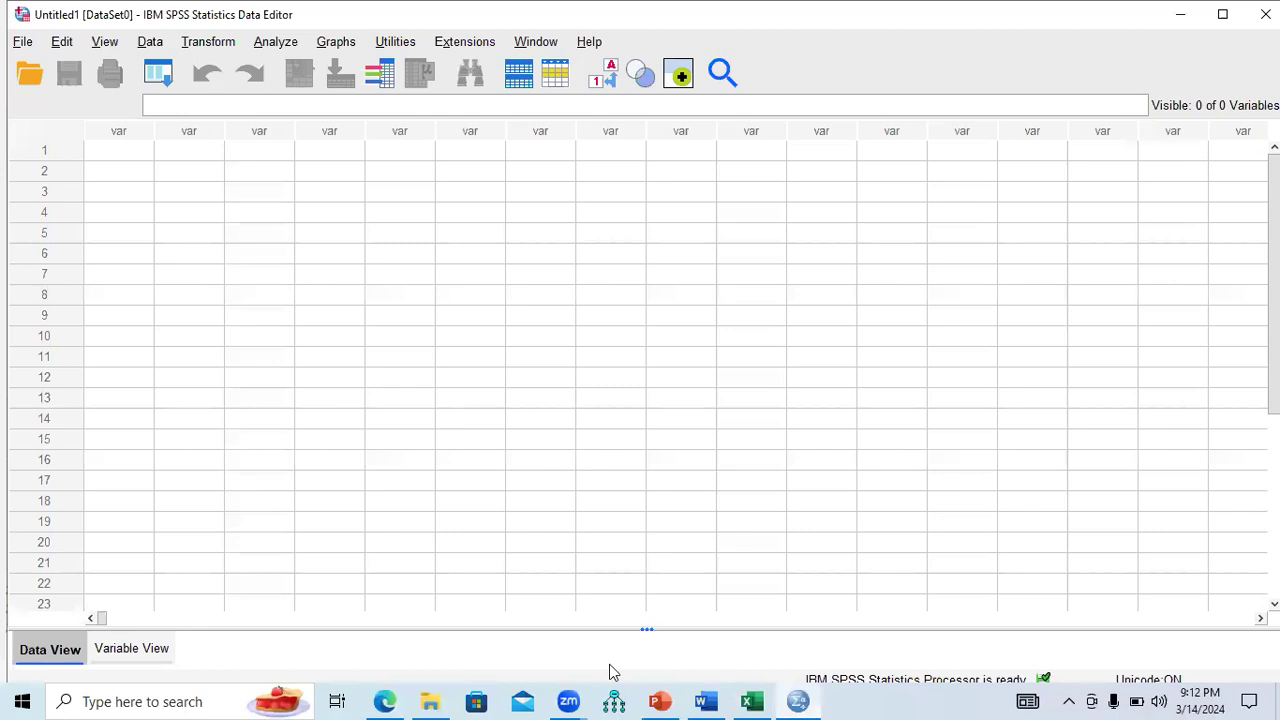
pyautogui.click(751, 701)
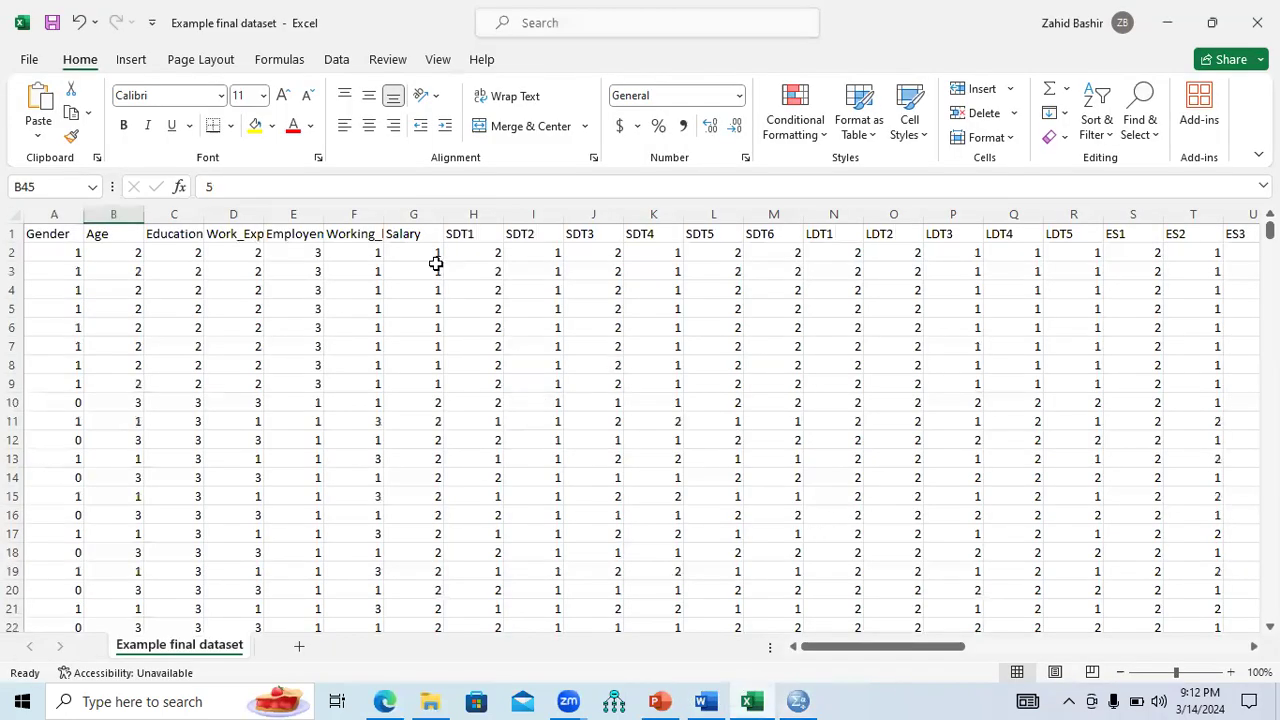
# AutoFit columns C–F to the Education_Level, Work_Experiance, Employement and Working_hours names.
pyautogui.doubleClick(381, 216)
pyautogui.doubleClick(321, 216)
pyautogui.doubleClick(261, 216)
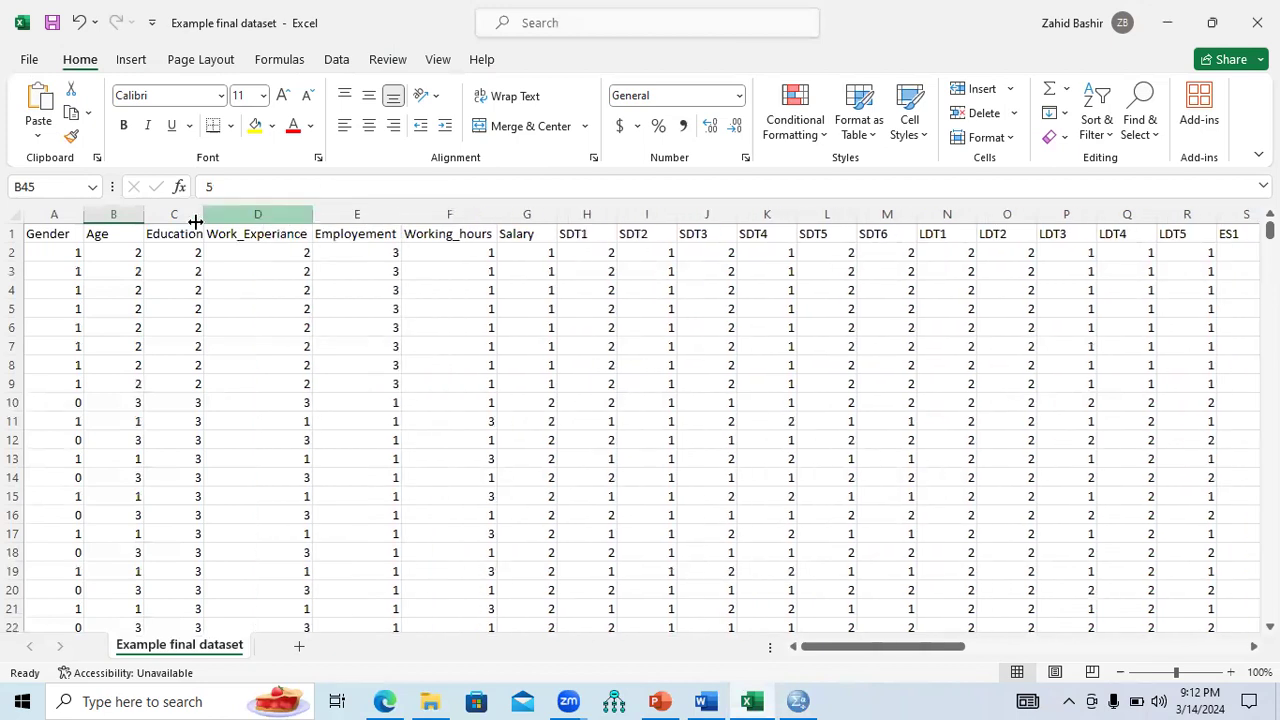
pyautogui.click(202, 215)
pyautogui.doubleClick(201, 214)
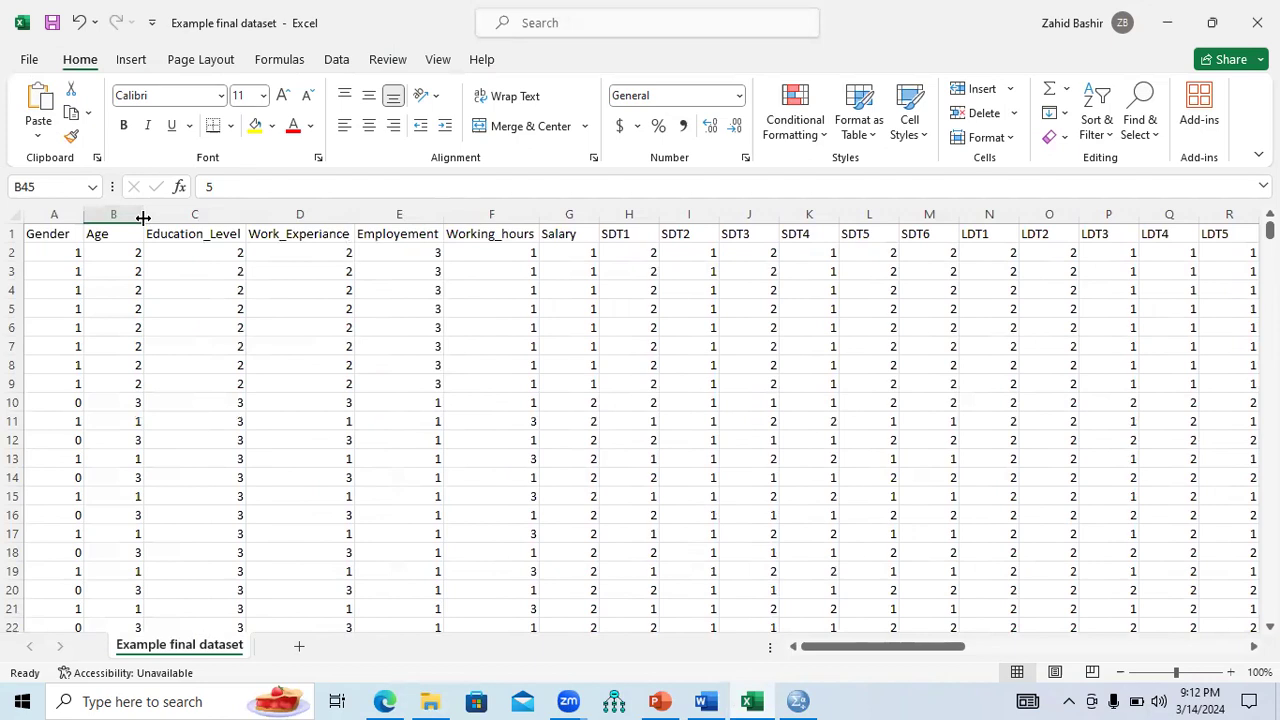
# AutoFit the Salary, SDT1–SDT4 and SDT6 columns, then select the header row of variable names.
pyautogui.doubleClick(596, 216)
pyautogui.doubleClick(641, 215)
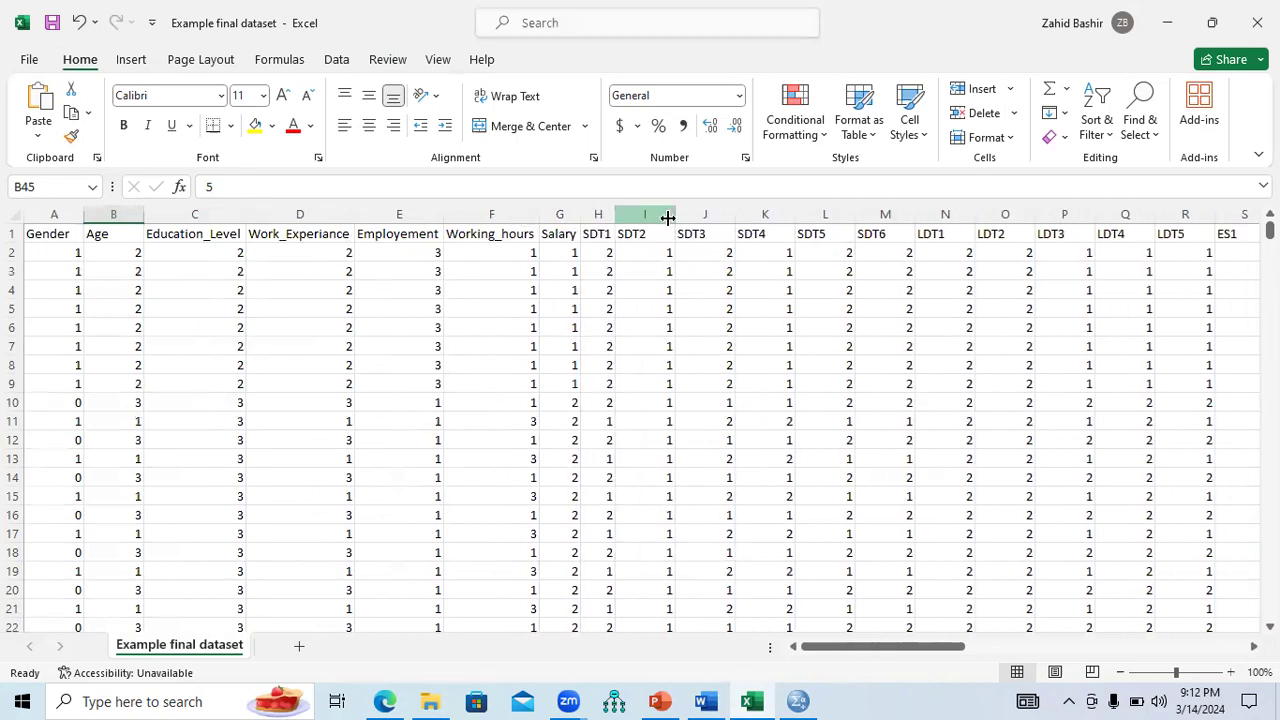
pyautogui.doubleClick(670, 216)
pyautogui.doubleClick(705, 216)
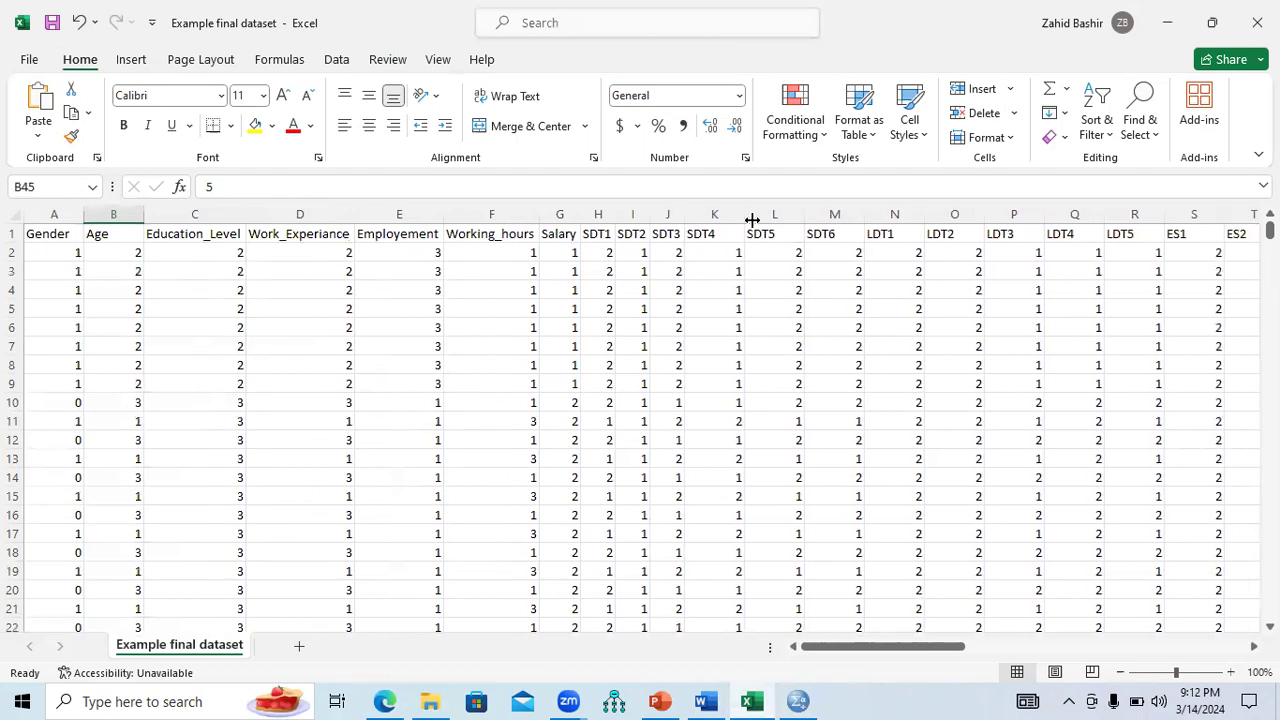
pyautogui.doubleClick(746, 216)
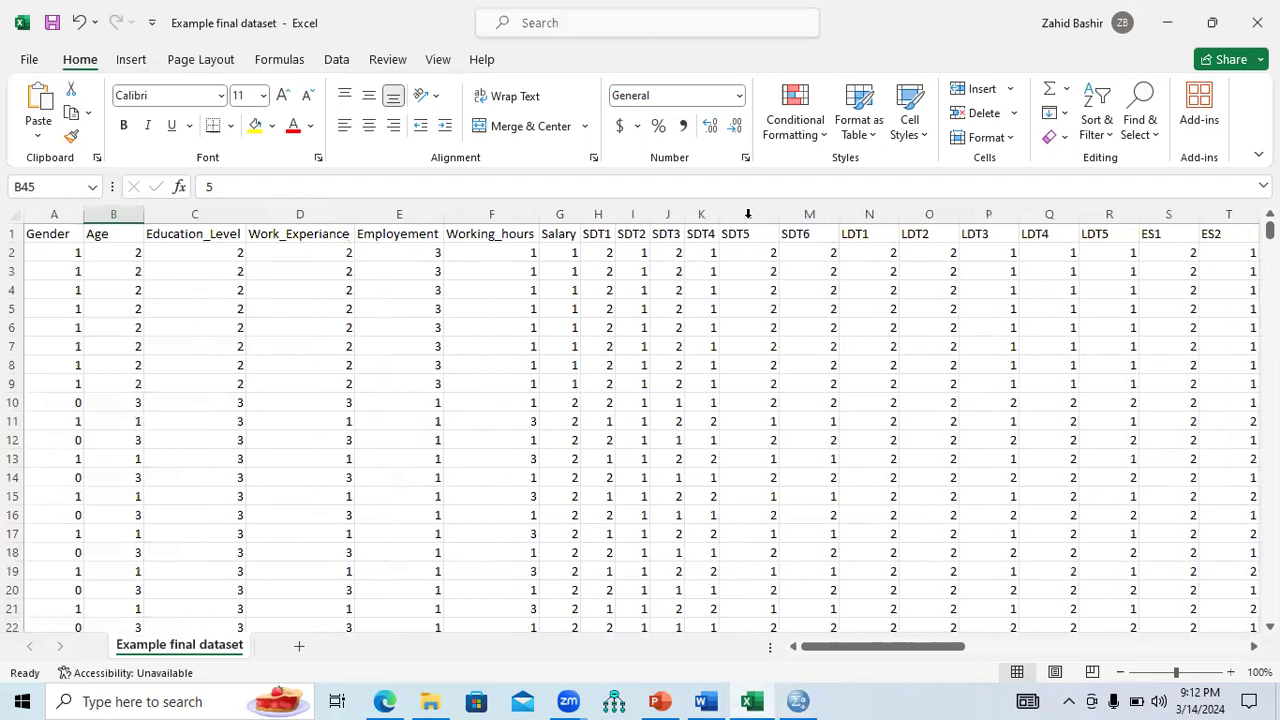
pyautogui.doubleClick(840, 216)
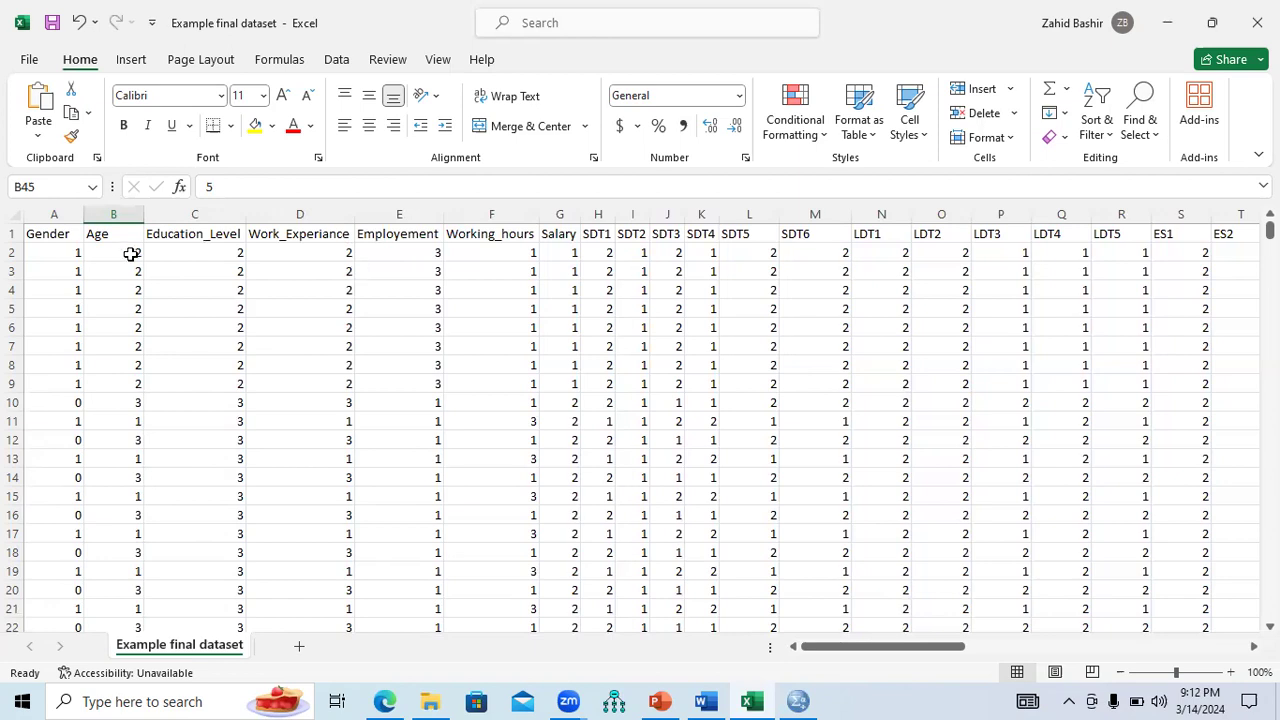
pyautogui.moveTo(61, 234); pyautogui.dragTo(1131, 236)
# Copy the header row, paste it transposed into a new Sheet1, then undo the paste.
pyautogui.hotkey('ctrl', 'c')
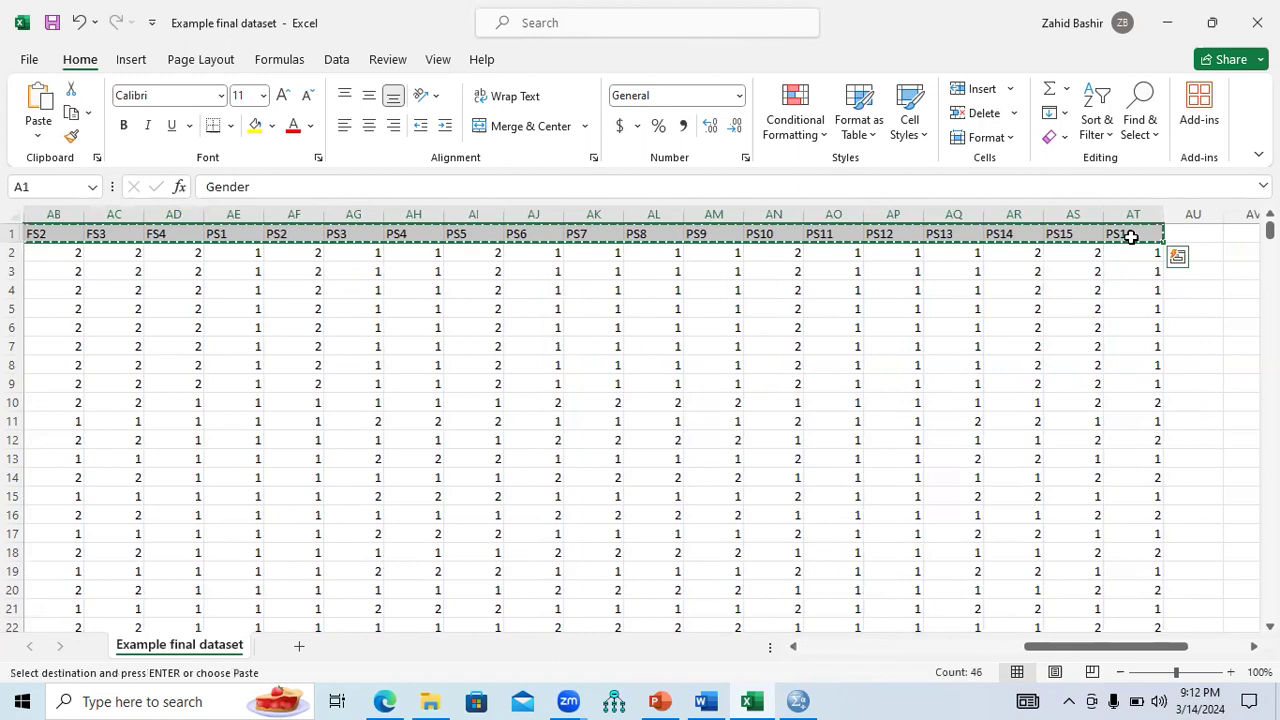
pyautogui.click(297, 652)
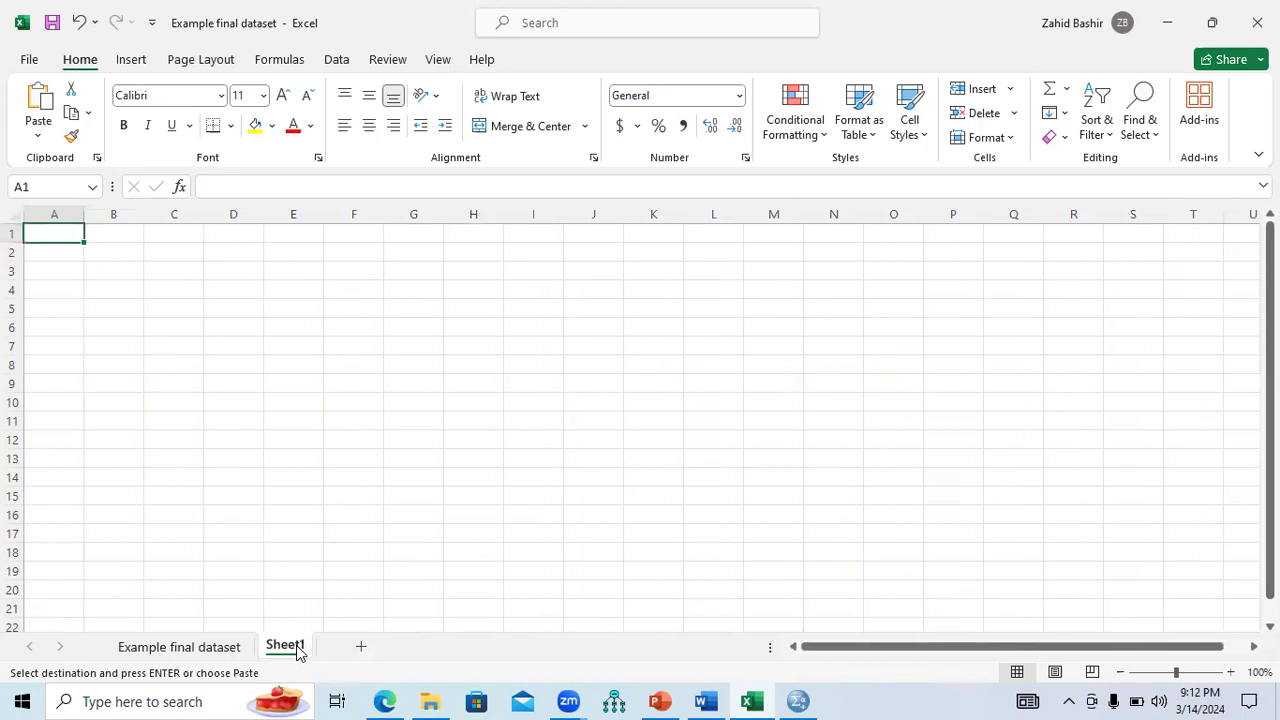
pyautogui.rightClick(52, 232)
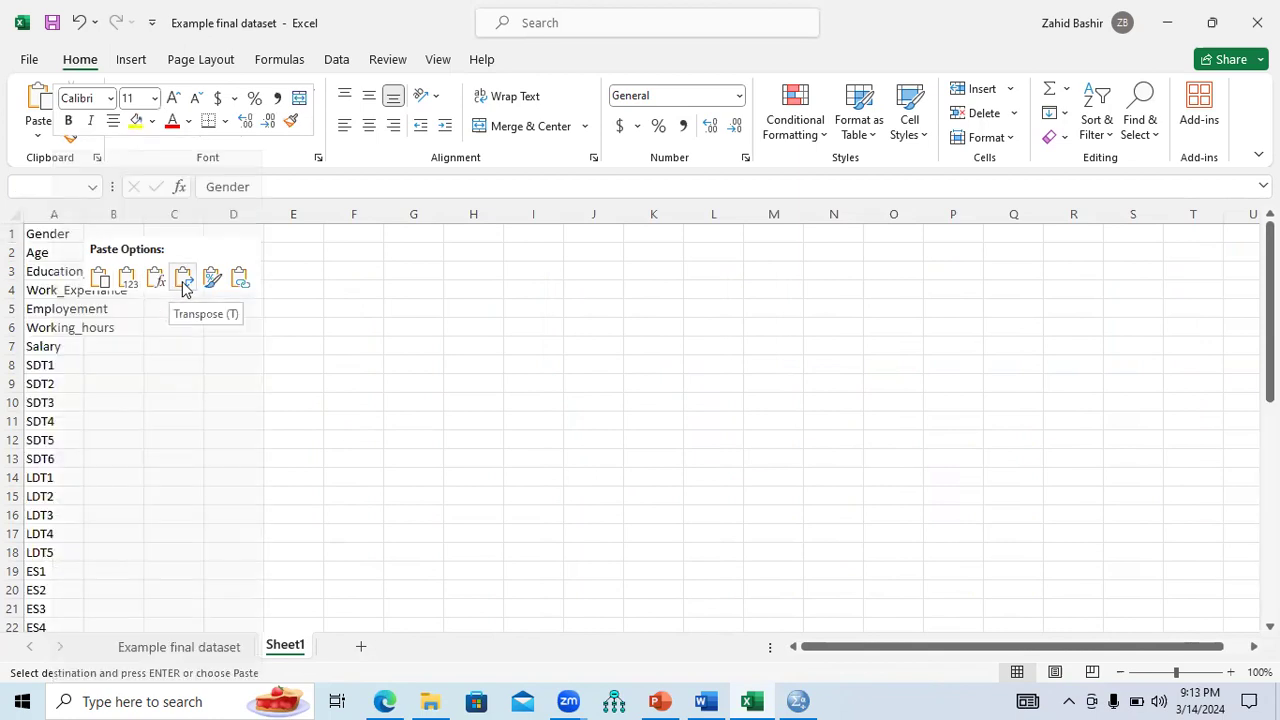
pyautogui.click(183, 283)
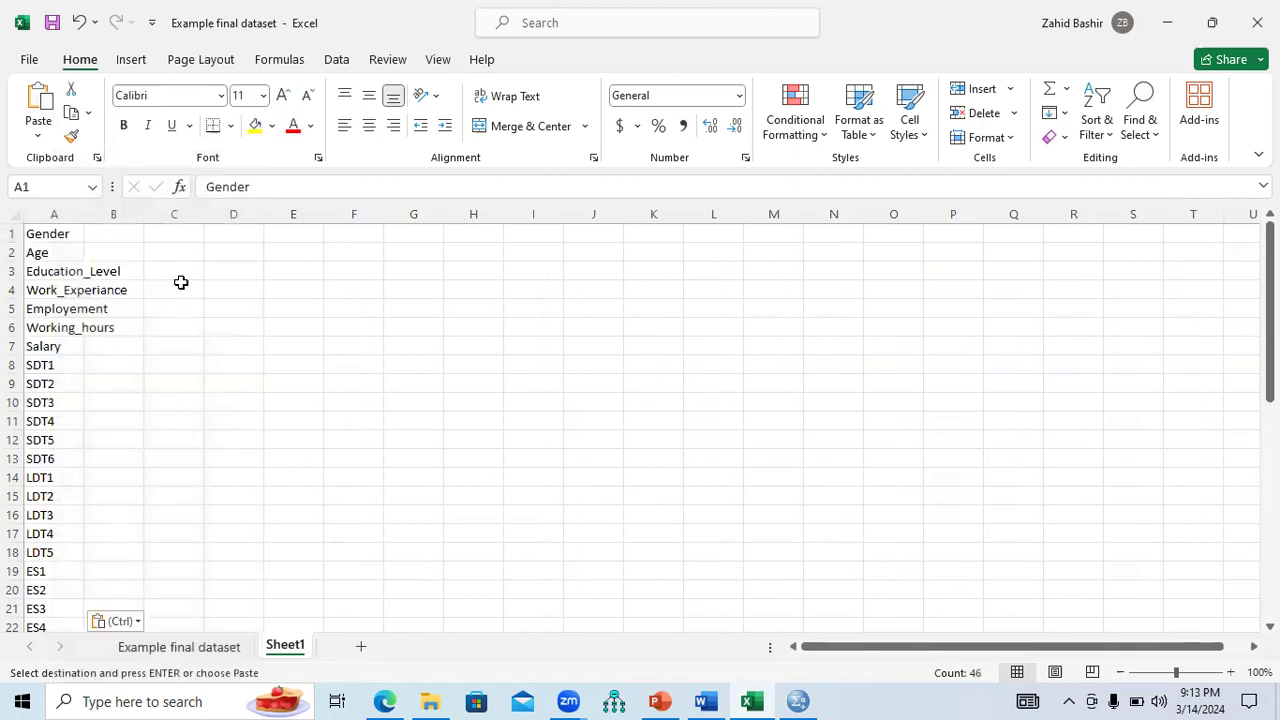
pyautogui.doubleClick(81, 218)
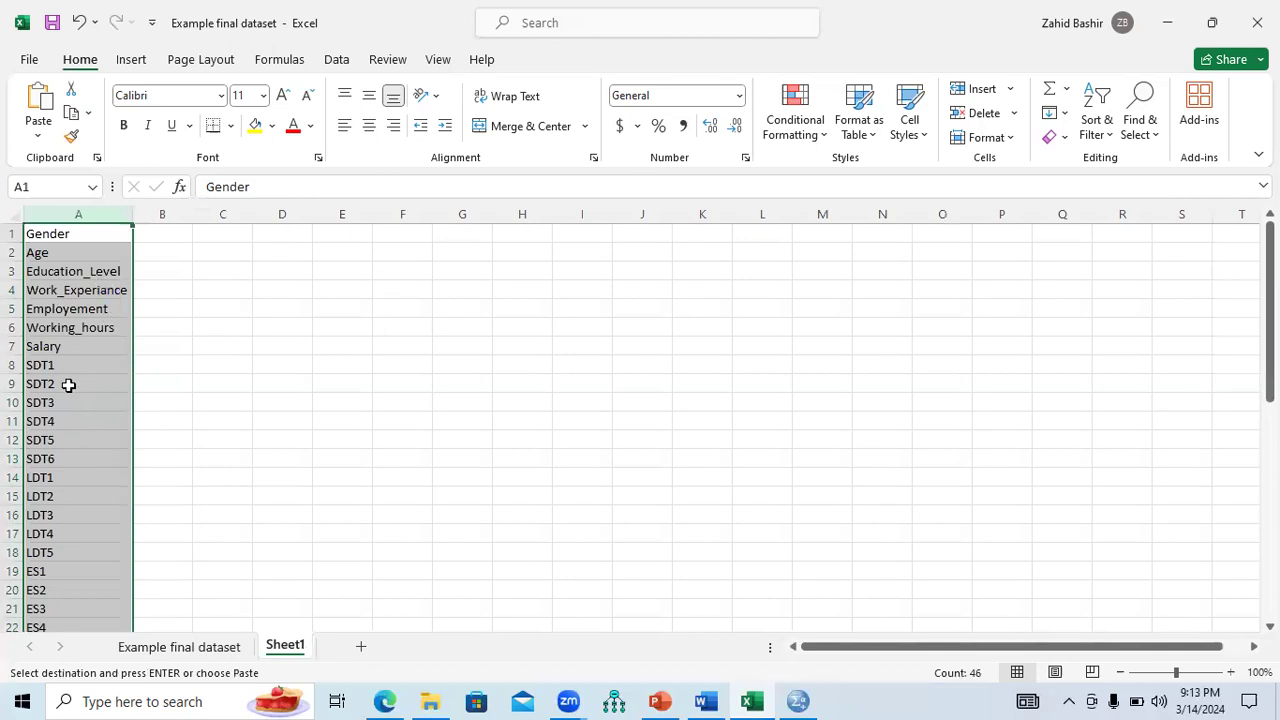
pyautogui.hotkey('ctrl', 'v')
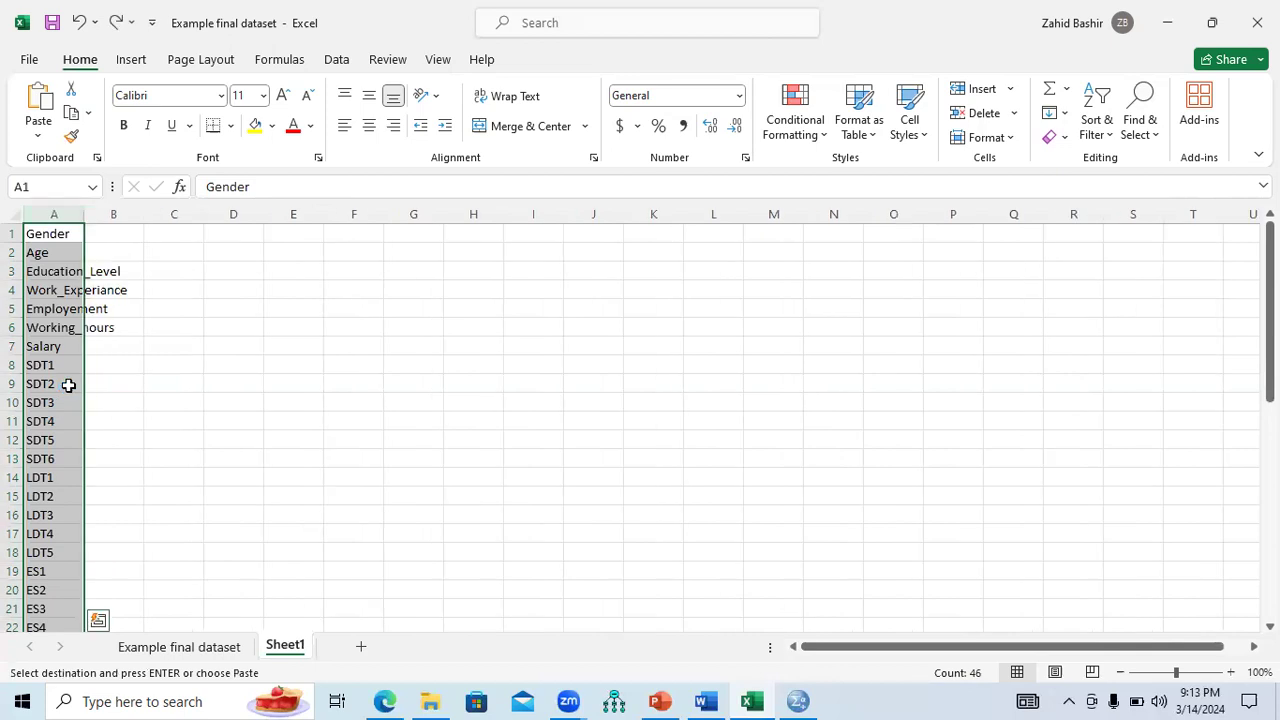
pyautogui.hotkey('ctrl', 'z')
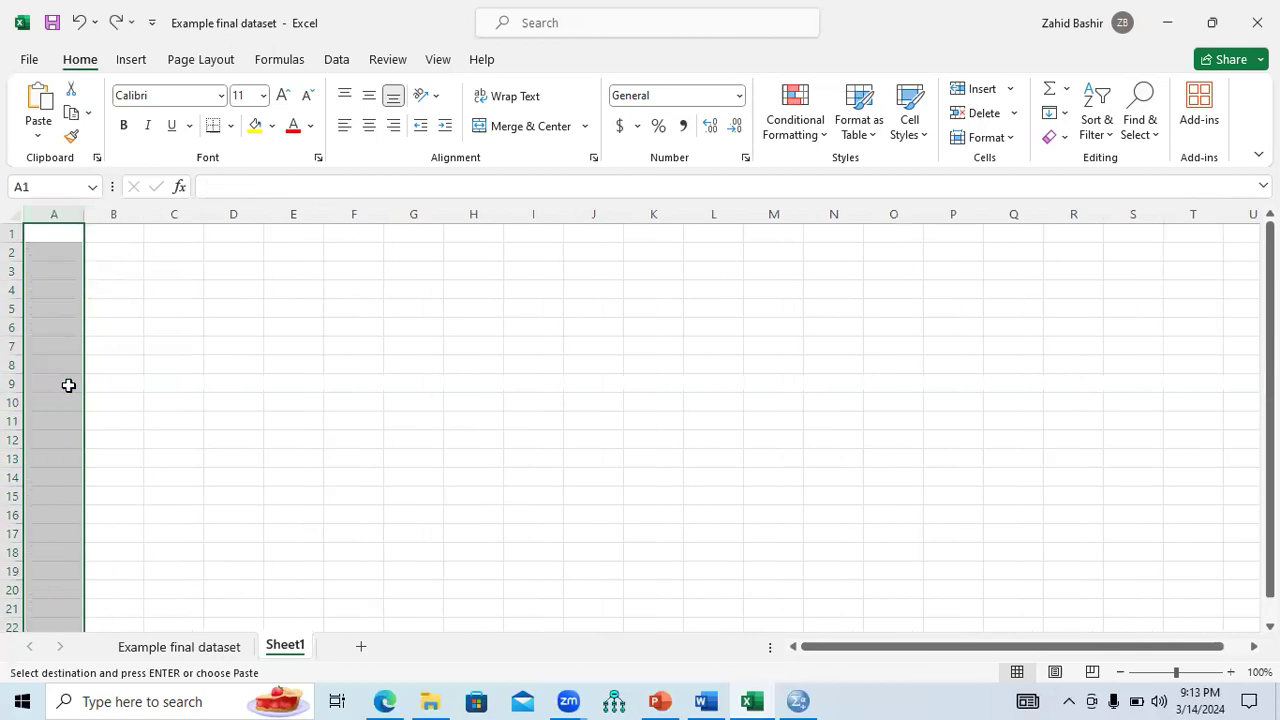
# Paste the variable names transposed into Sheet1 cell A1 and autofit column A.
pyautogui.click(219, 649)
pyautogui.moveTo(1066, 647); pyautogui.dragTo(792, 671)
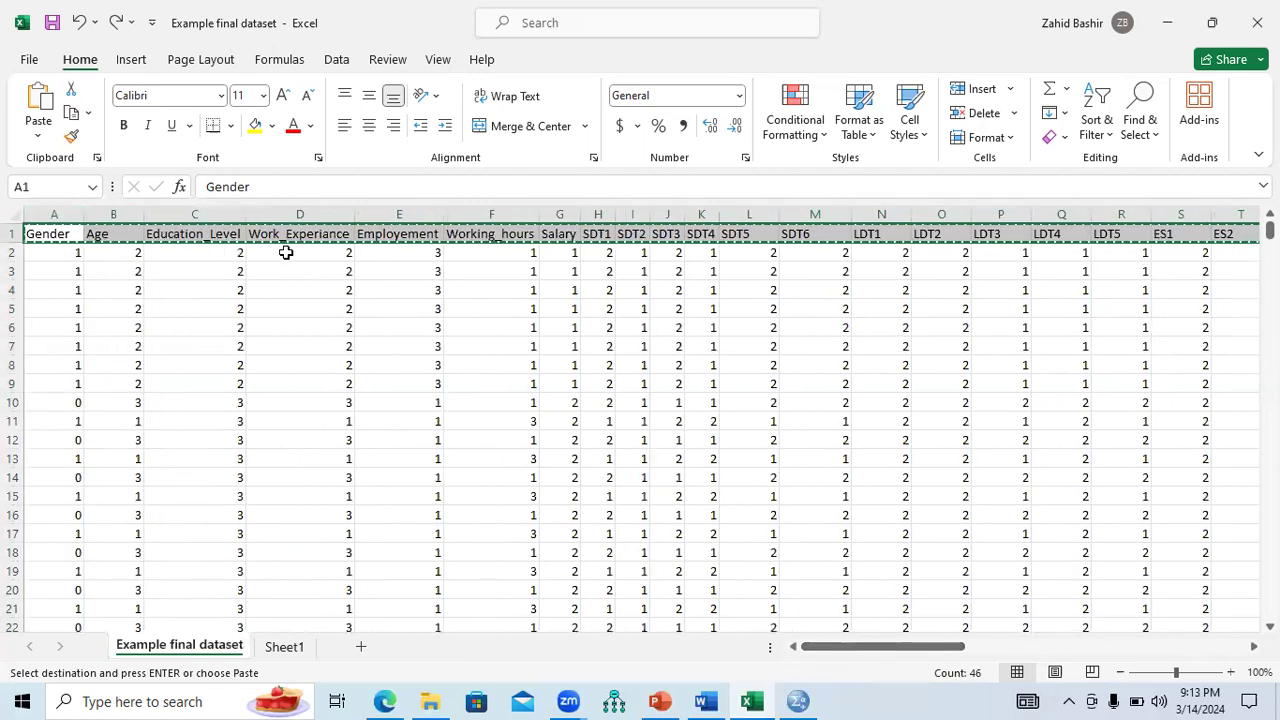
pyautogui.click(288, 648)
pyautogui.click(97, 291)
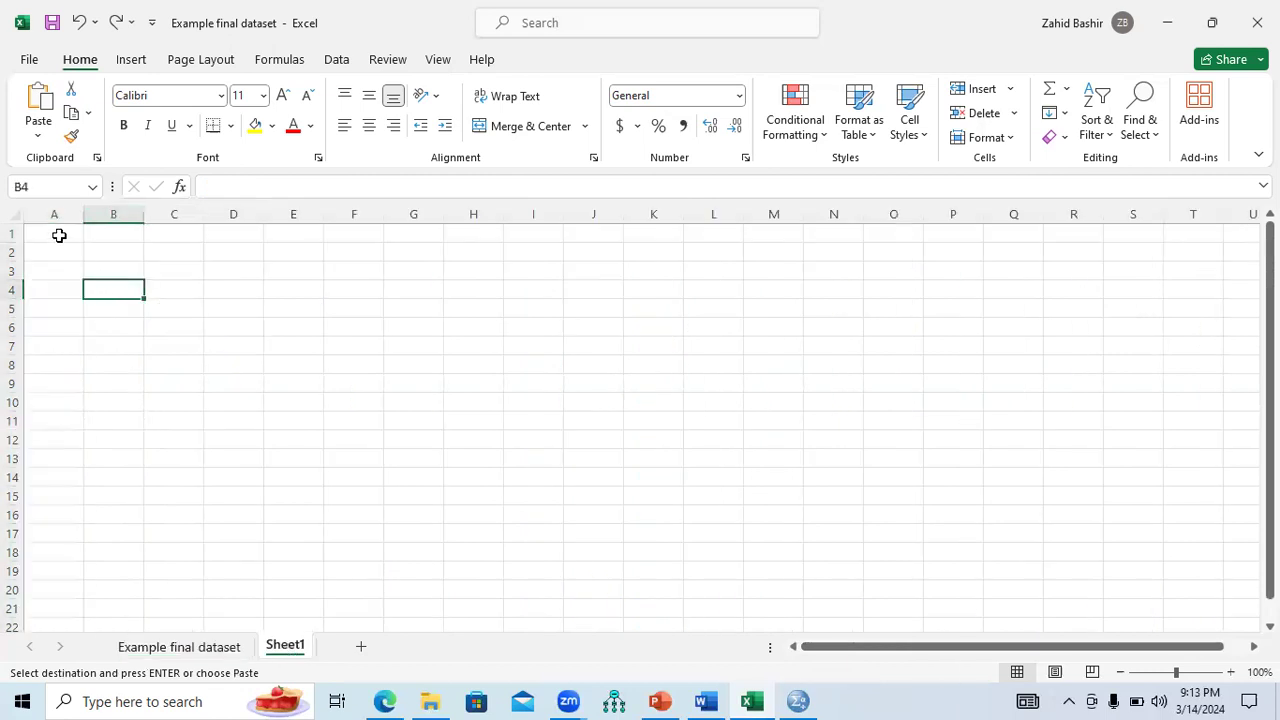
pyautogui.click(59, 235)
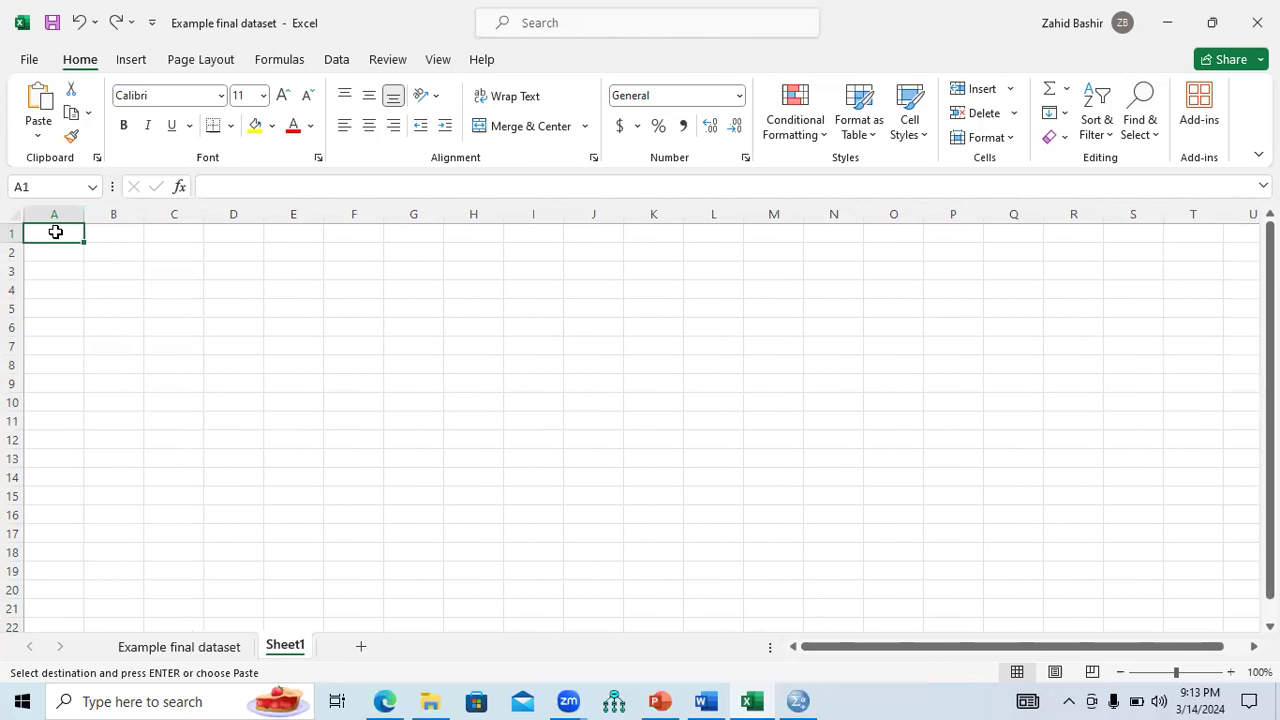
pyautogui.rightClick(57, 236)
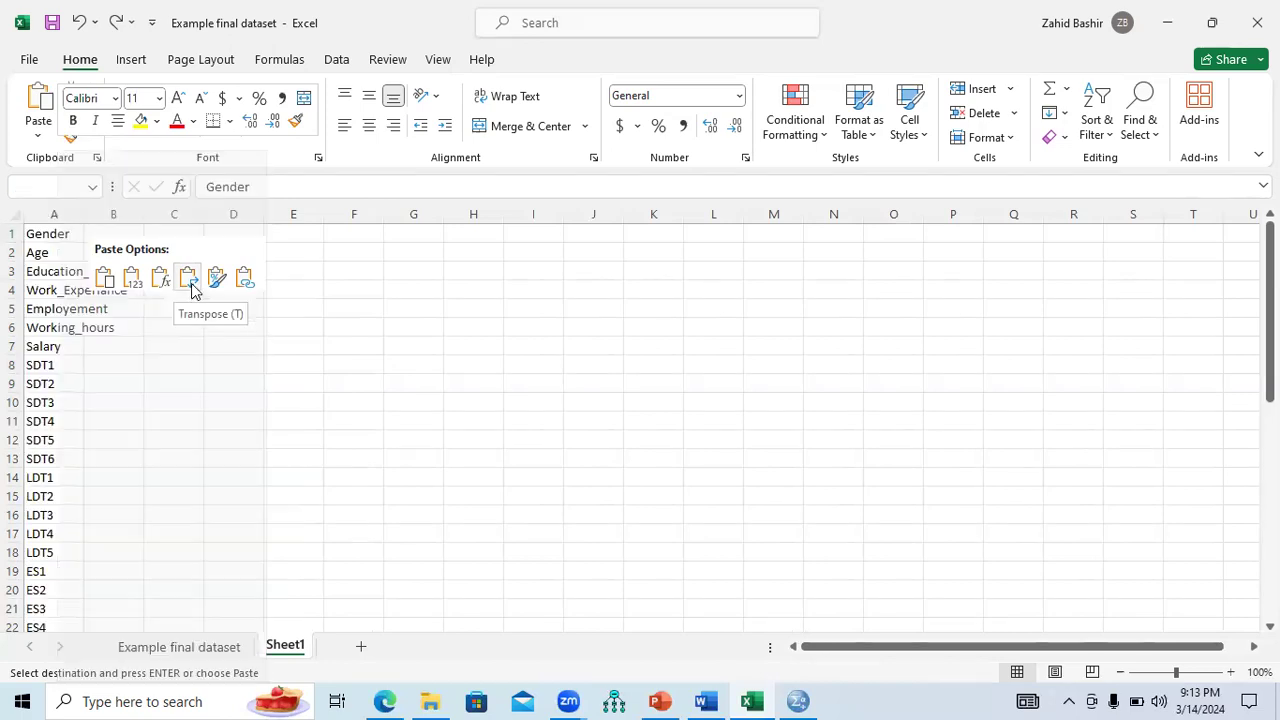
pyautogui.click(189, 280)
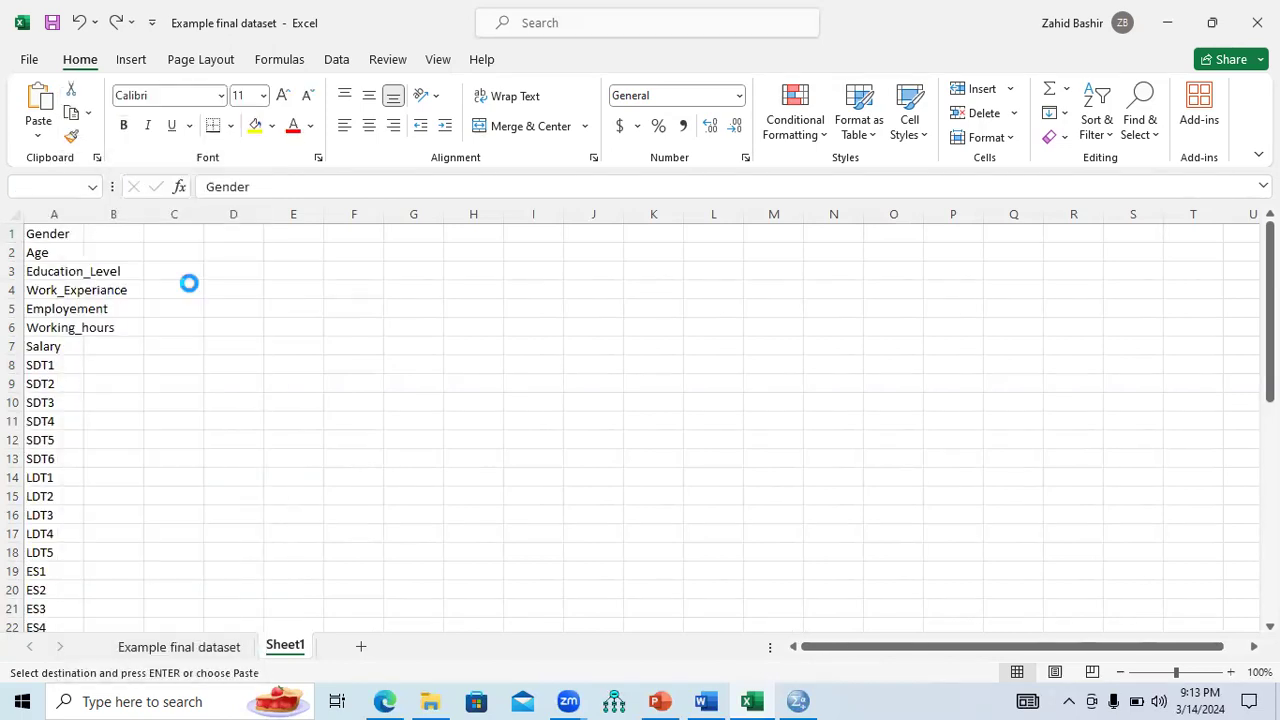
pyautogui.doubleClick(84, 214)
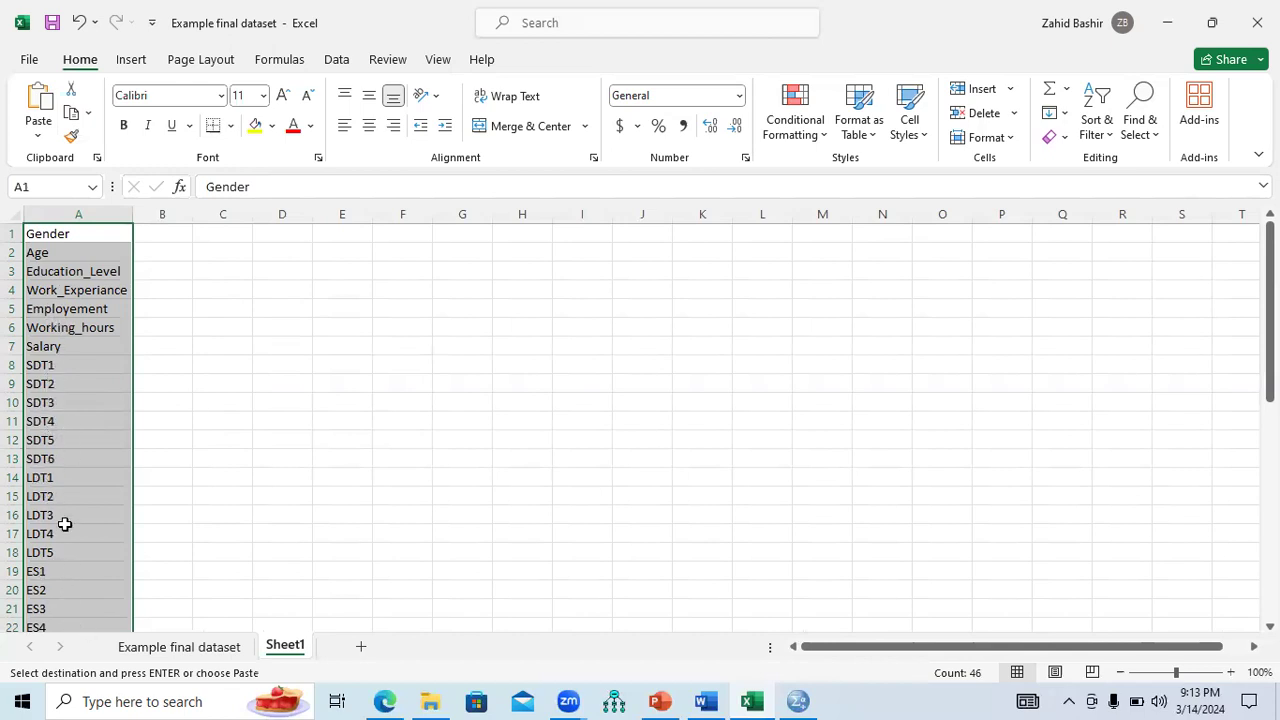
# Select the 46 variable names in A1:A46 on Sheet1 and return to SPSS.
pyautogui.click(174, 648)
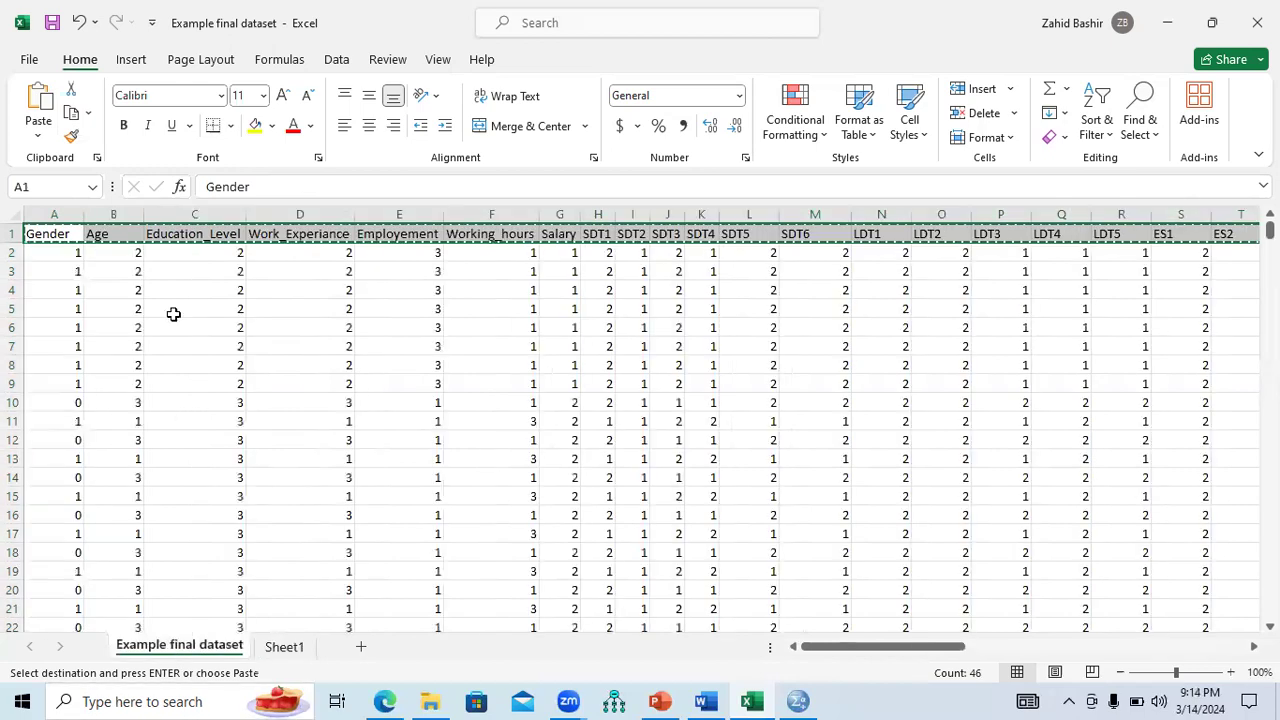
pyautogui.click(292, 648)
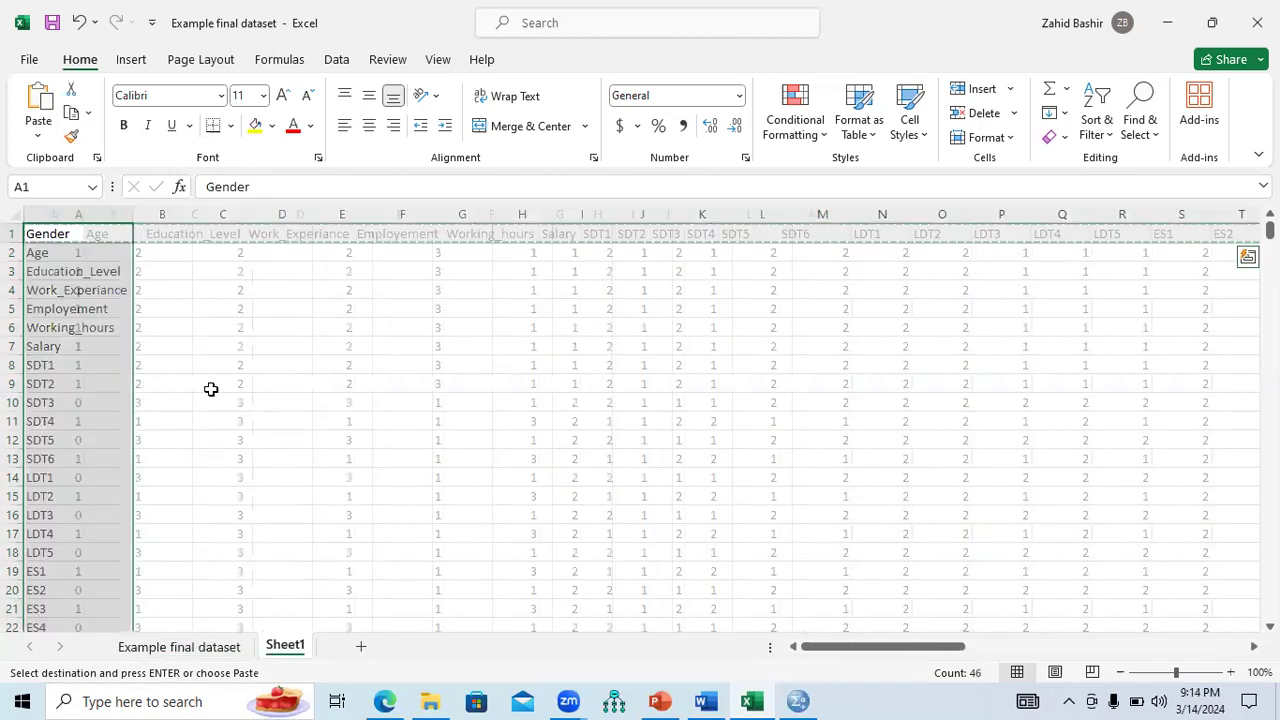
pyautogui.click(171, 323)
pyautogui.click(86, 234)
pyautogui.moveTo(83, 303); pyautogui.dragTo(70, 553)
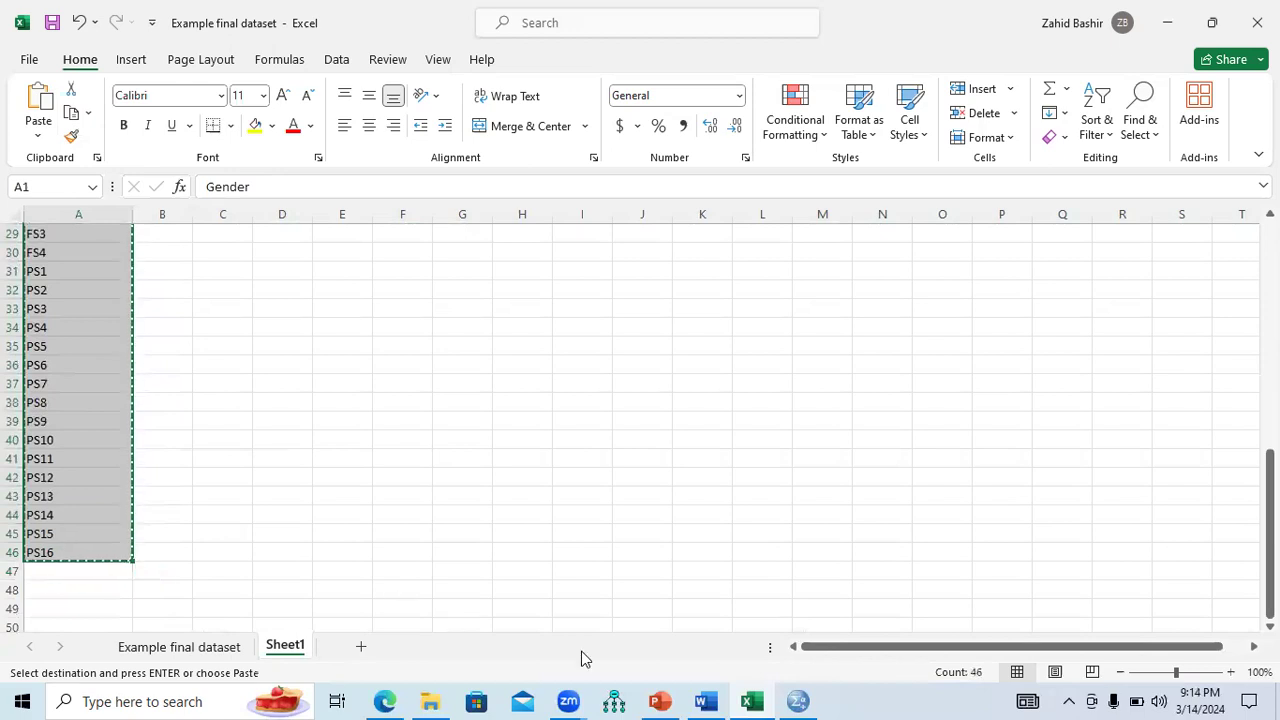
pyautogui.click(799, 700)
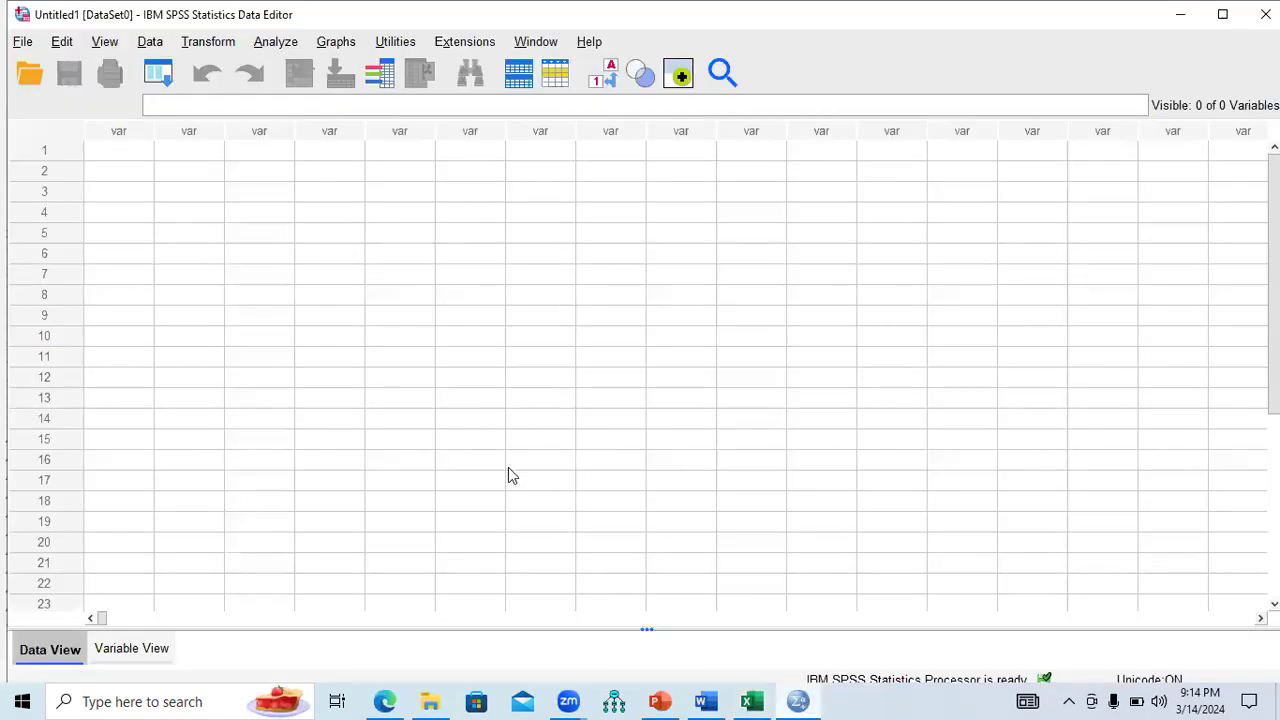
pyautogui.click(118, 652)
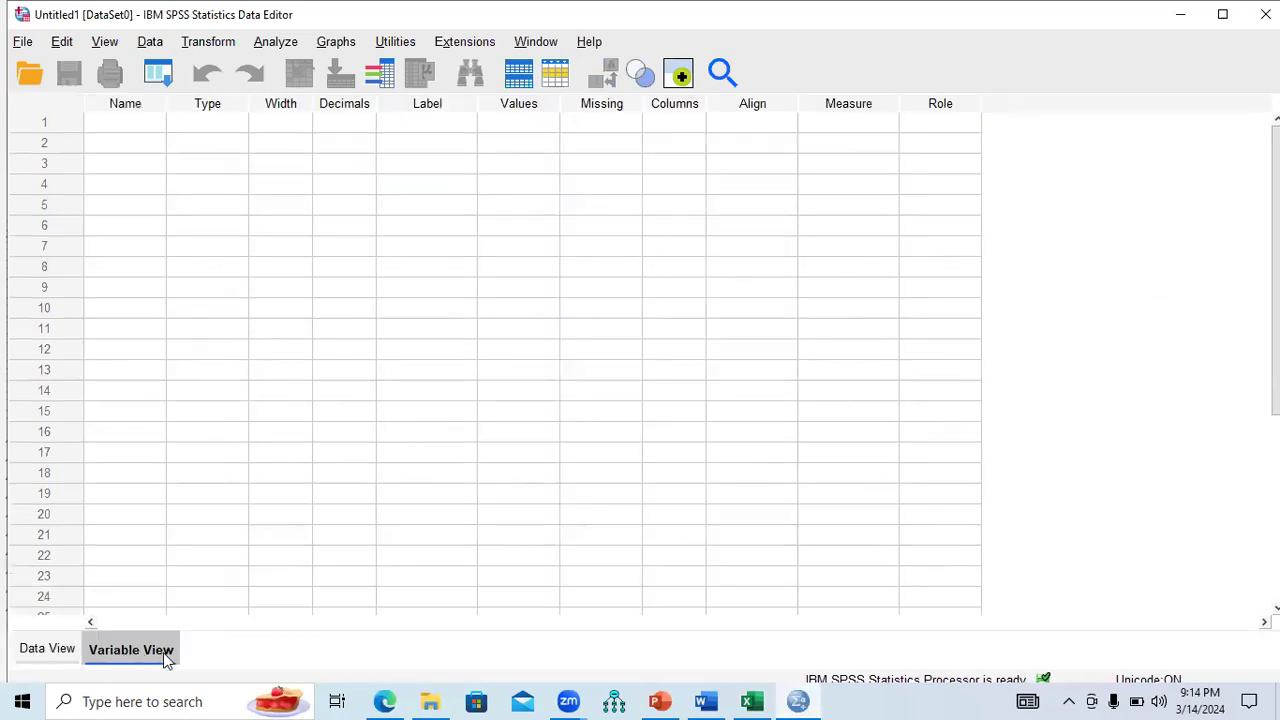
pyautogui.click(58, 652)
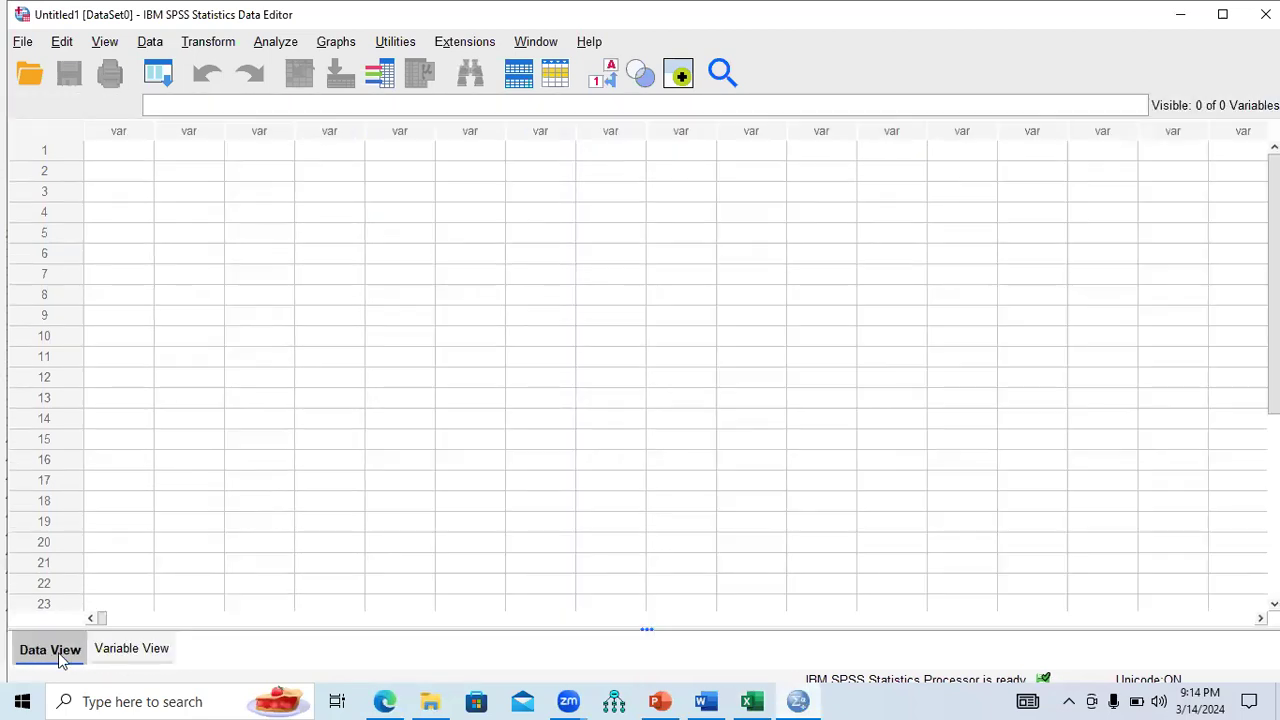
pyautogui.click(130, 652)
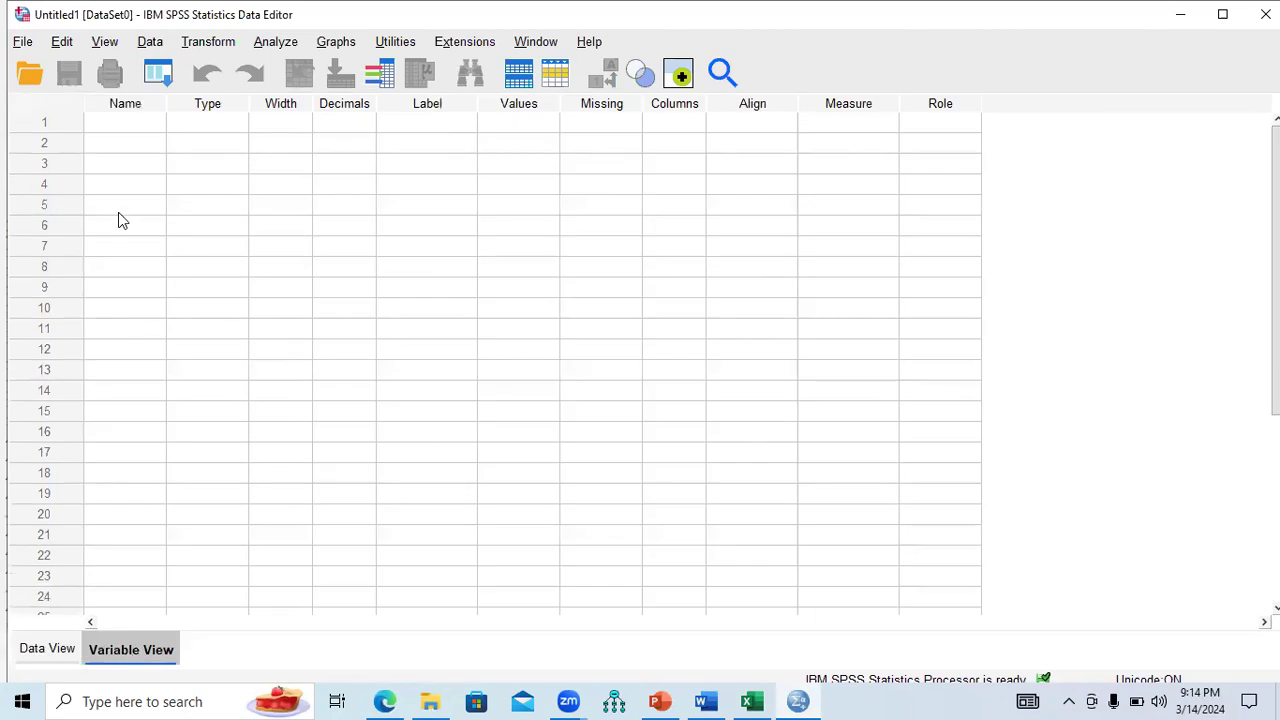
pyautogui.click(120, 123)
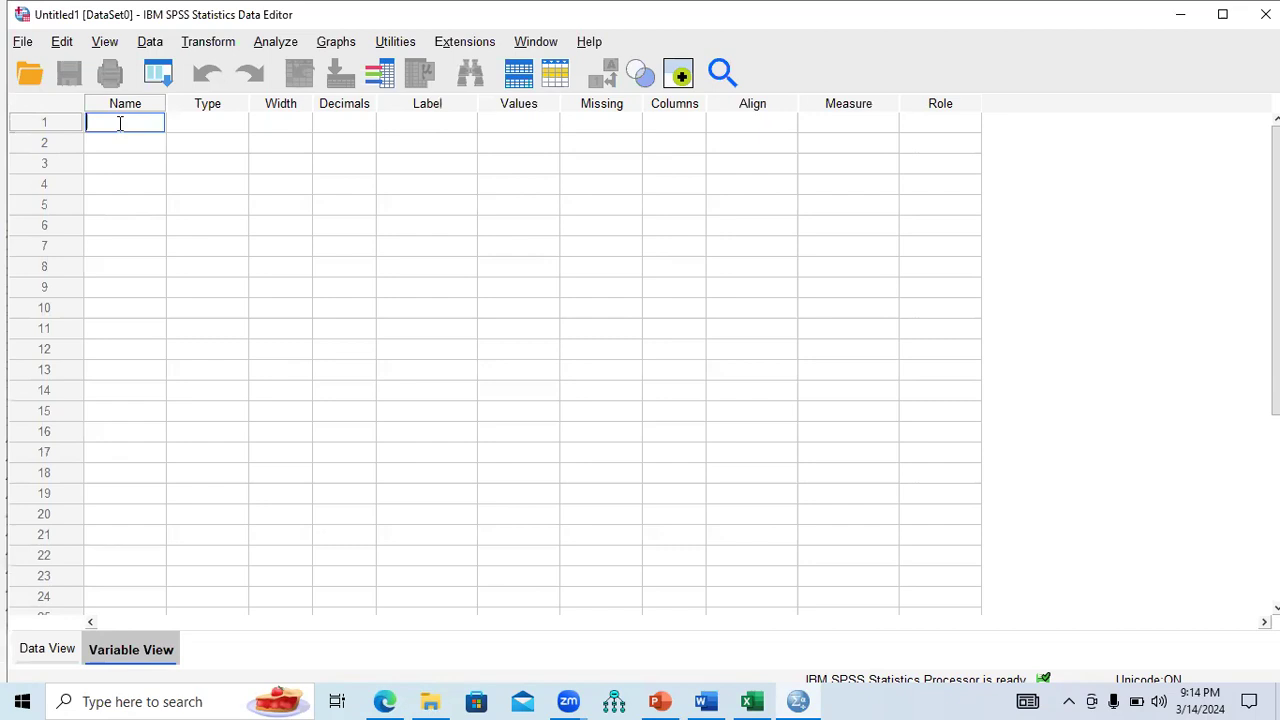
pyautogui.hotkey('ctrl', 'v')
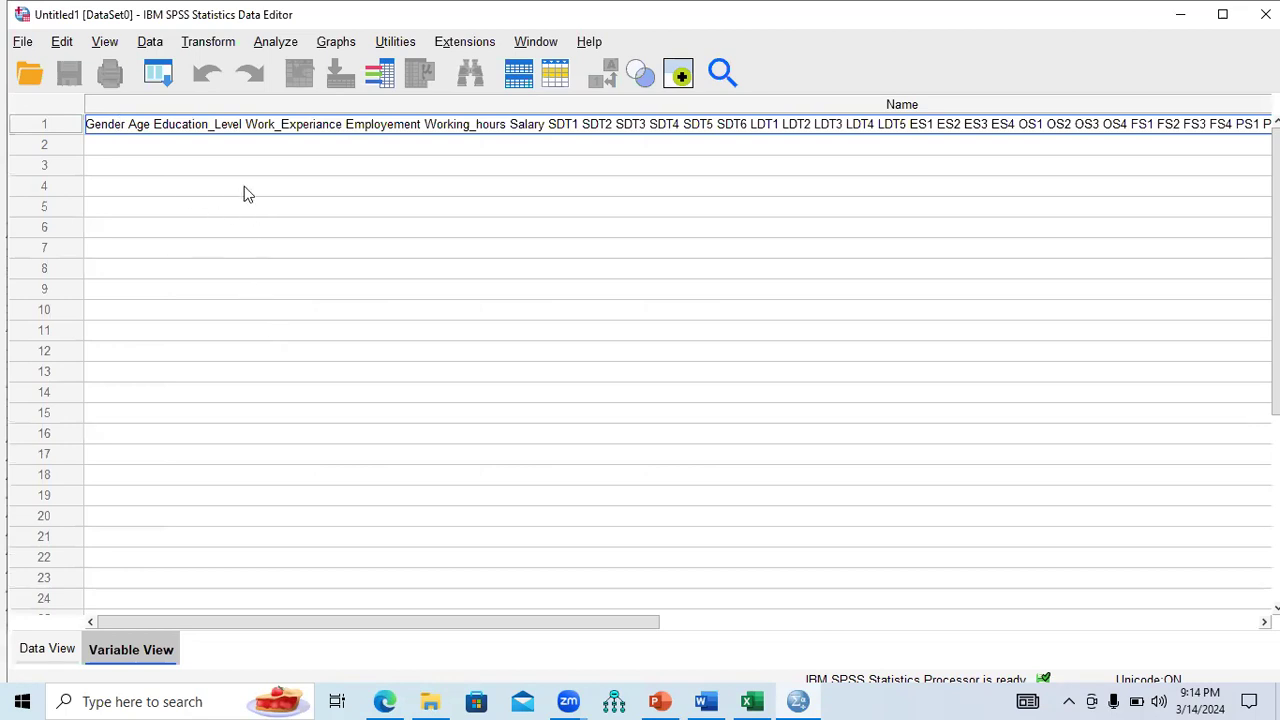
pyautogui.click(62, 42)
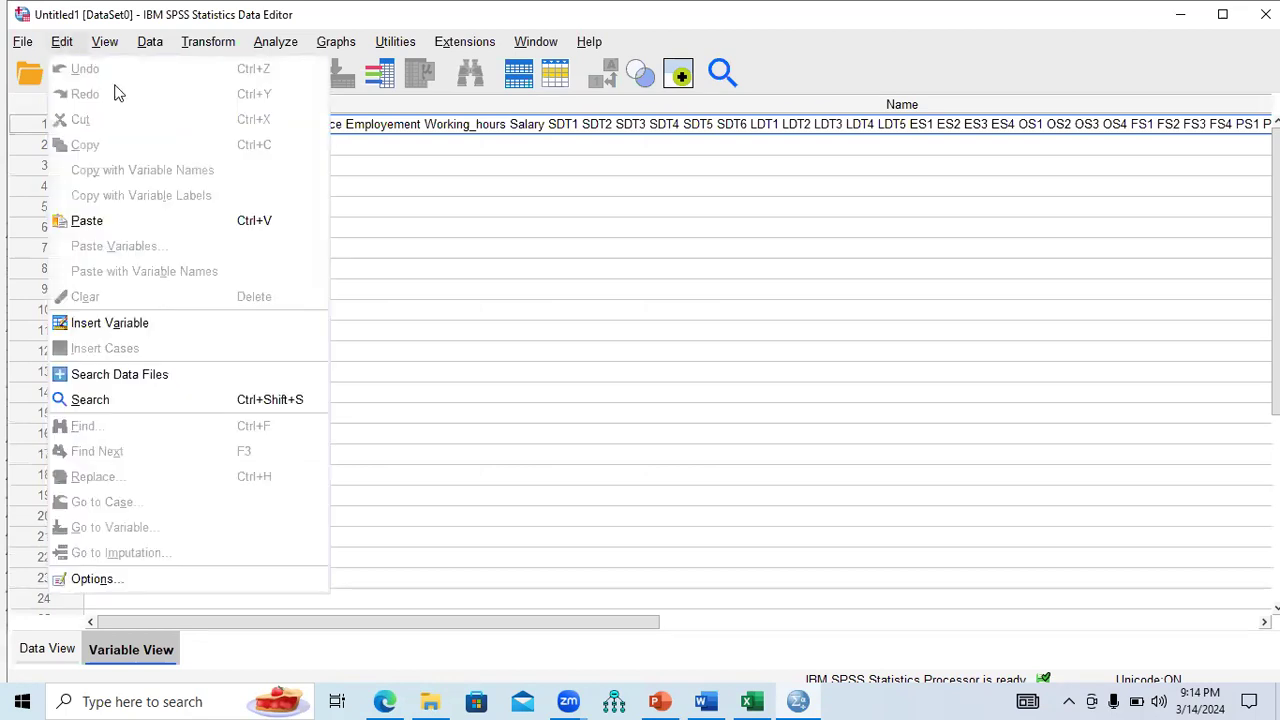
pyautogui.click(400, 208)
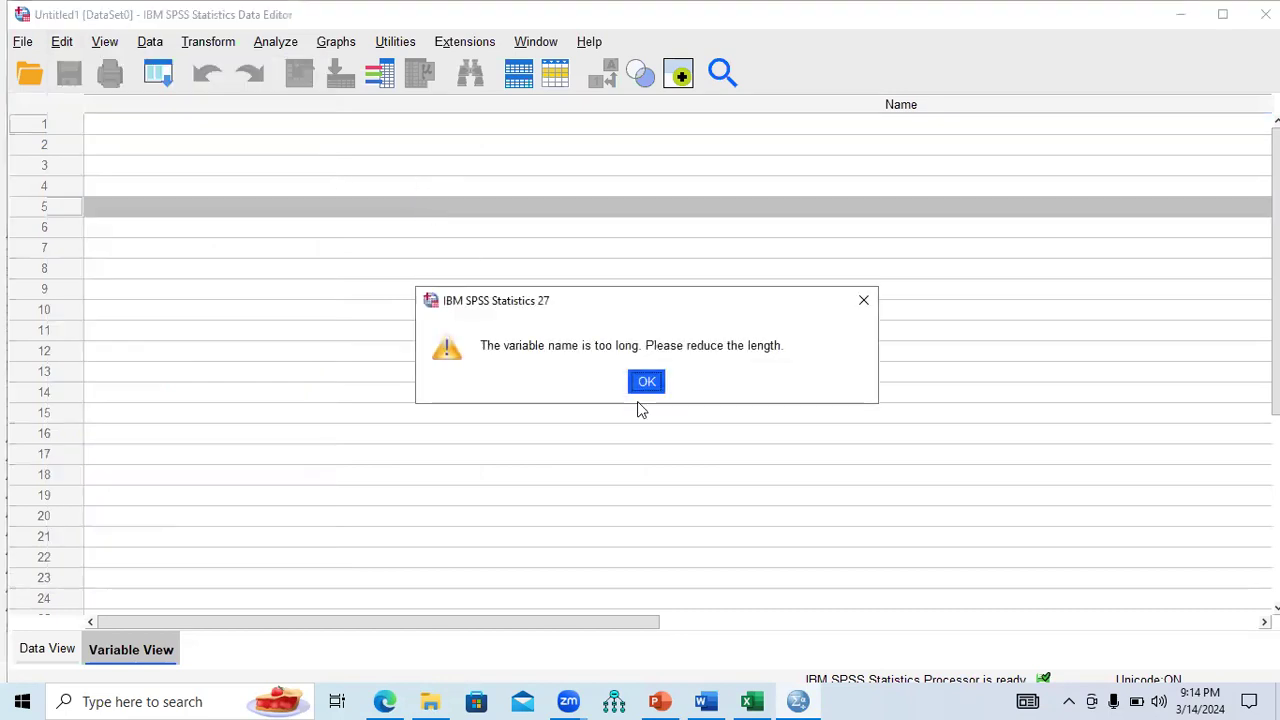
pyautogui.click(645, 382)
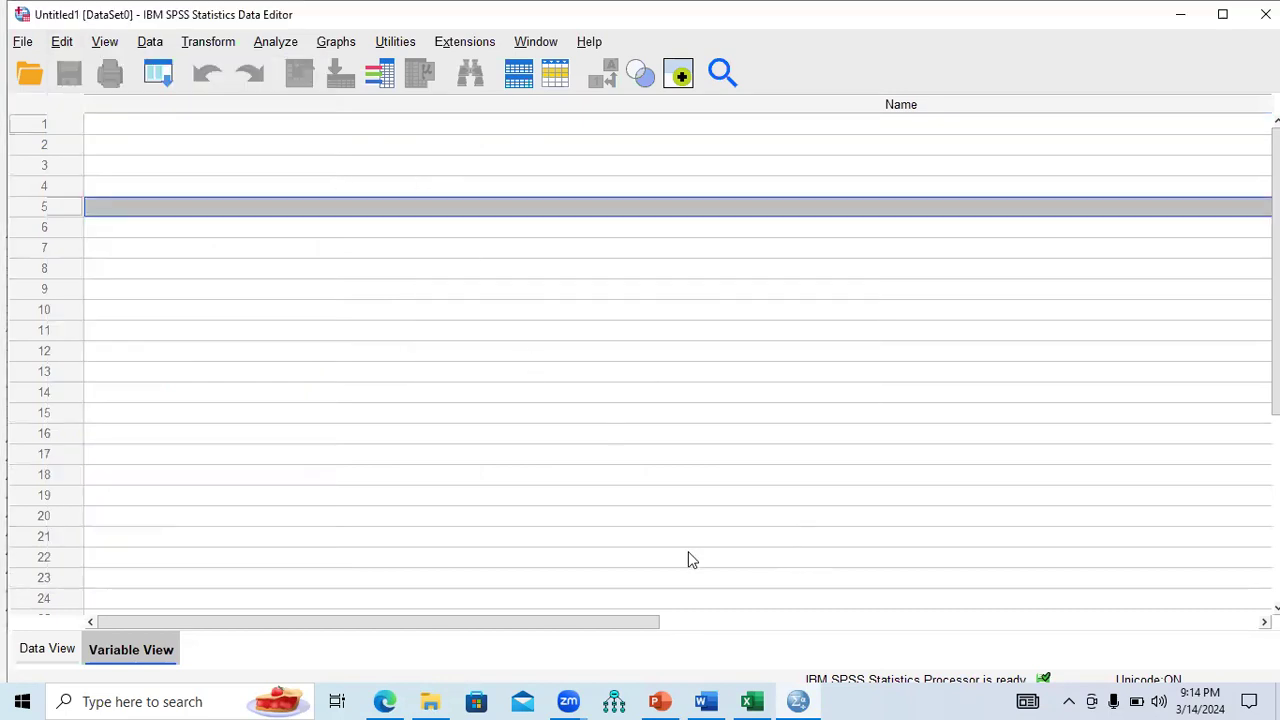
pyautogui.click(66, 648)
pyautogui.click(125, 650)
pyautogui.click(77, 655)
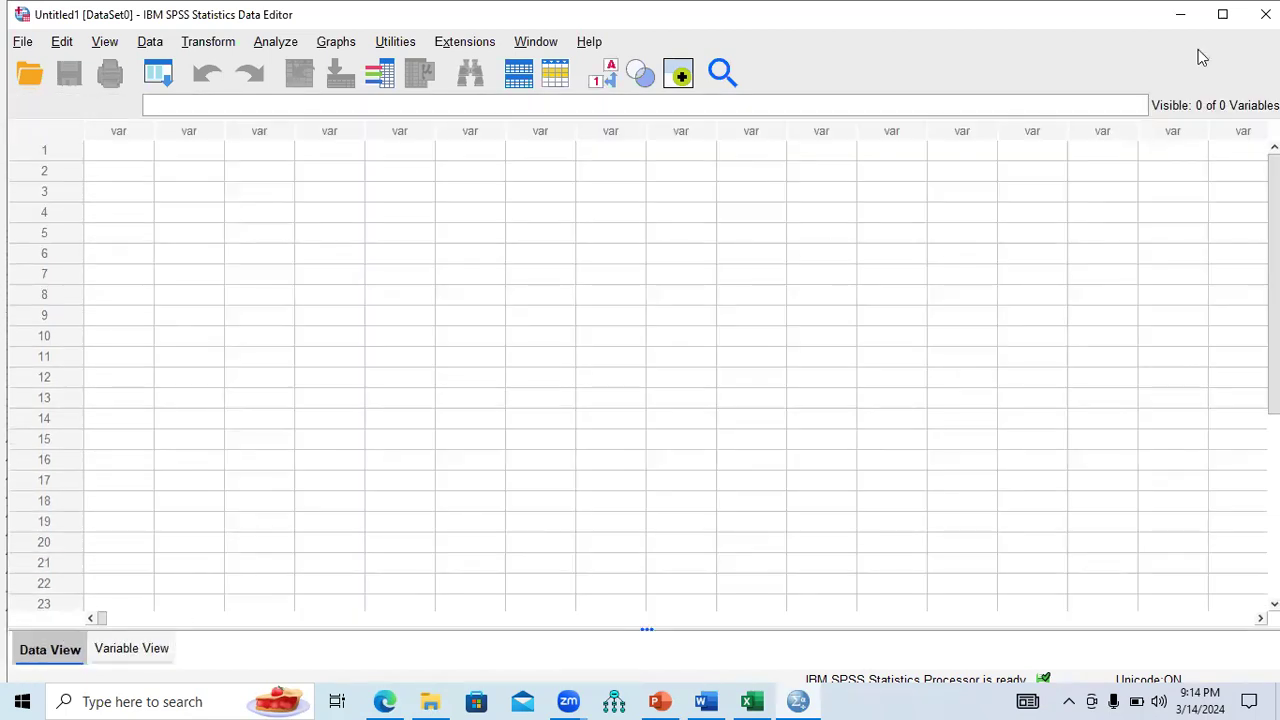
pyautogui.click(1265, 14)
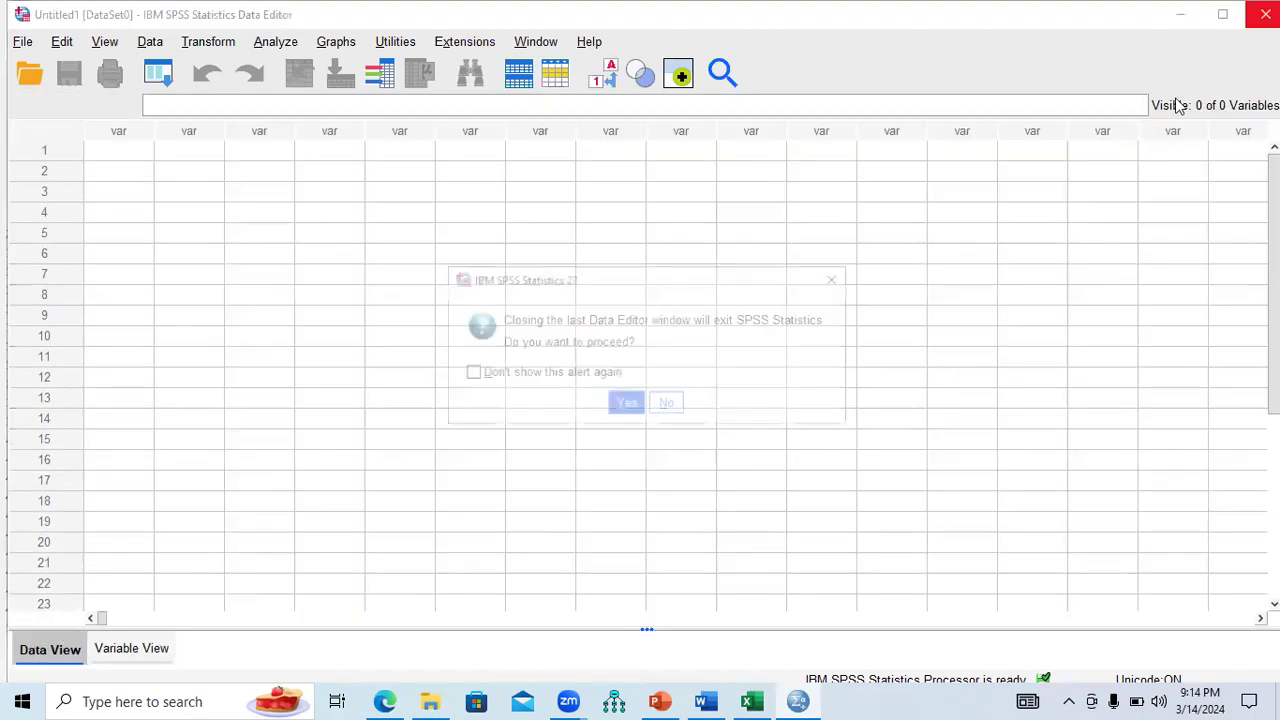
pyautogui.click(625, 406)
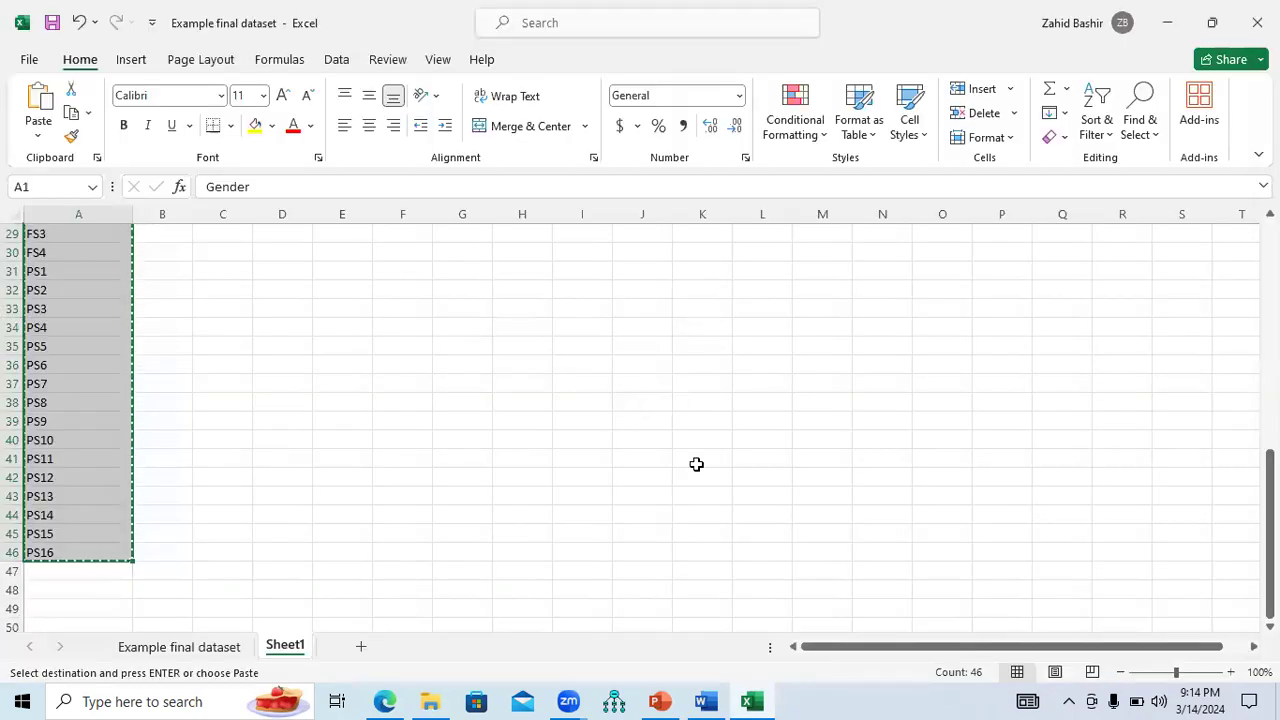
pyautogui.click(1167, 24)
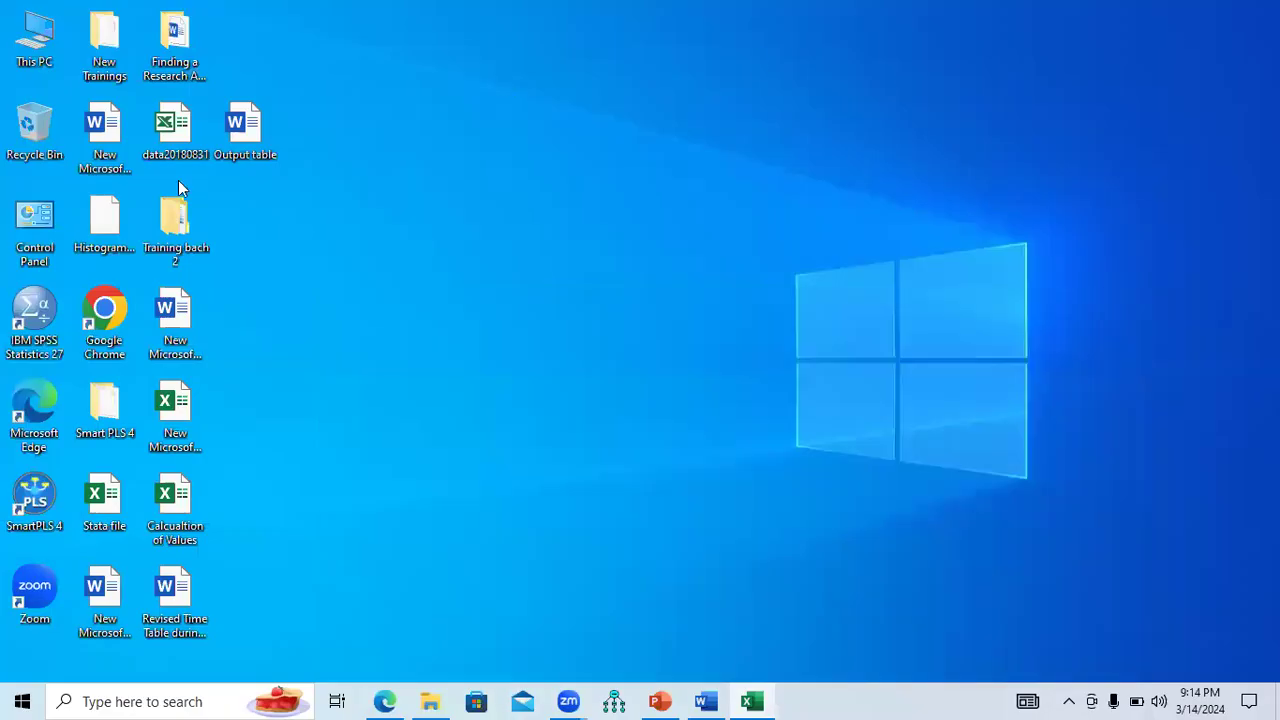
pyautogui.doubleClick(35, 327)
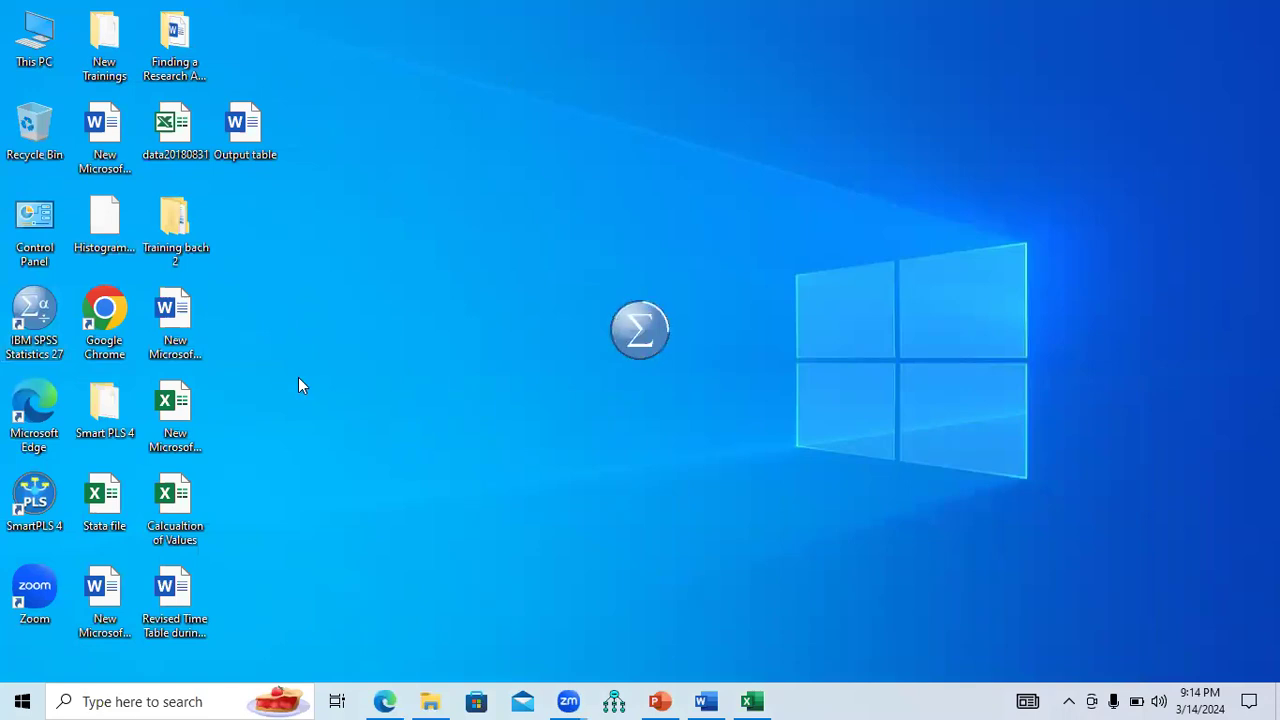
pyautogui.click(752, 701)
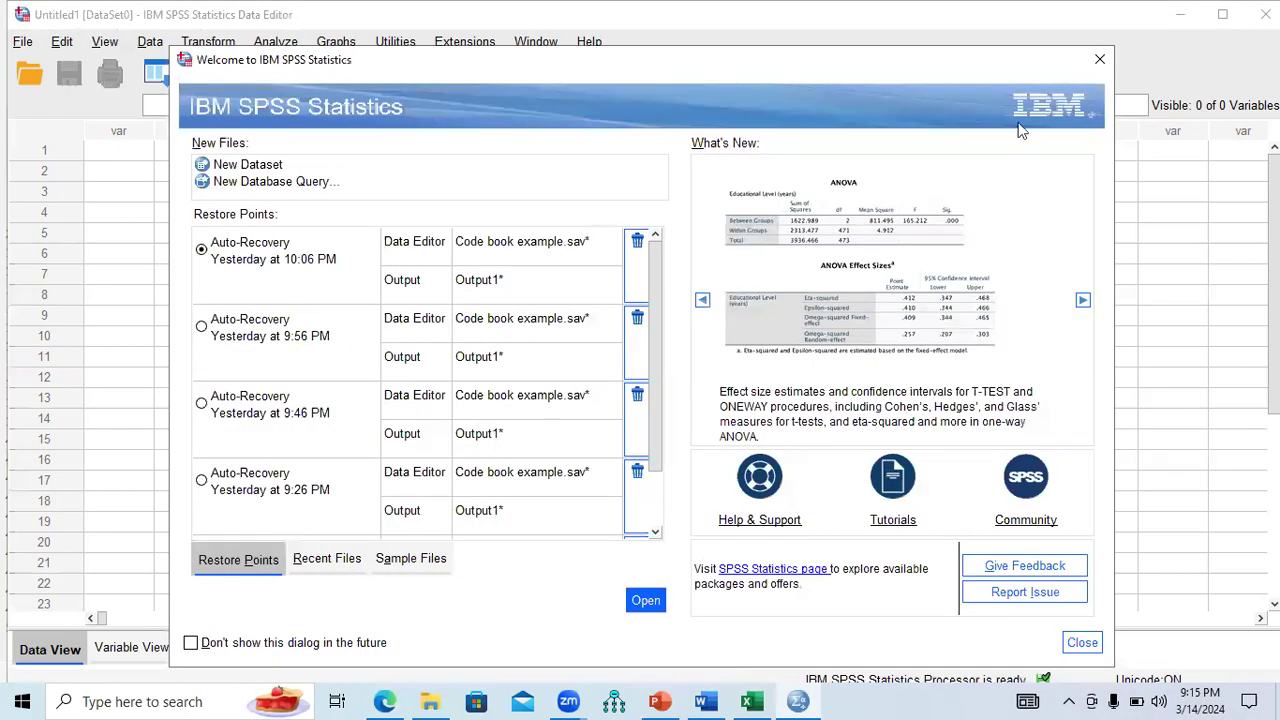
pyautogui.click(1099, 62)
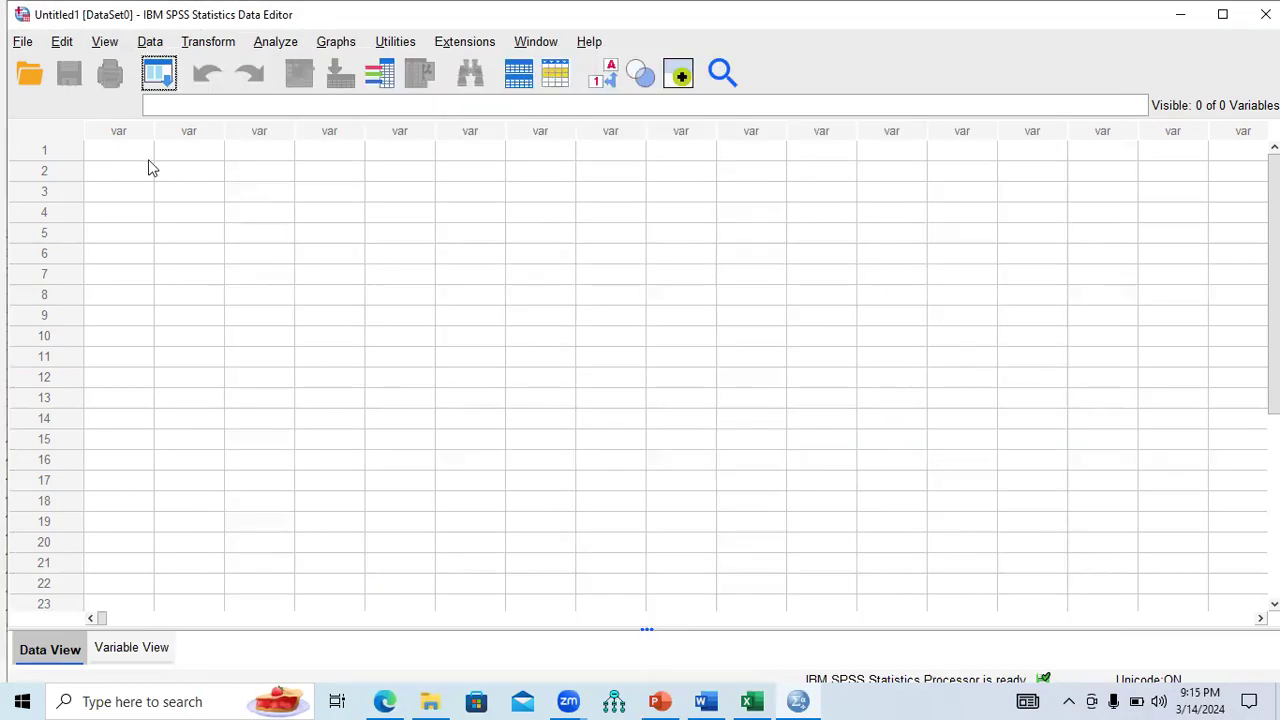
# Select the Name cells in Variable View and paste in the copied variable names.
pyautogui.click(116, 656)
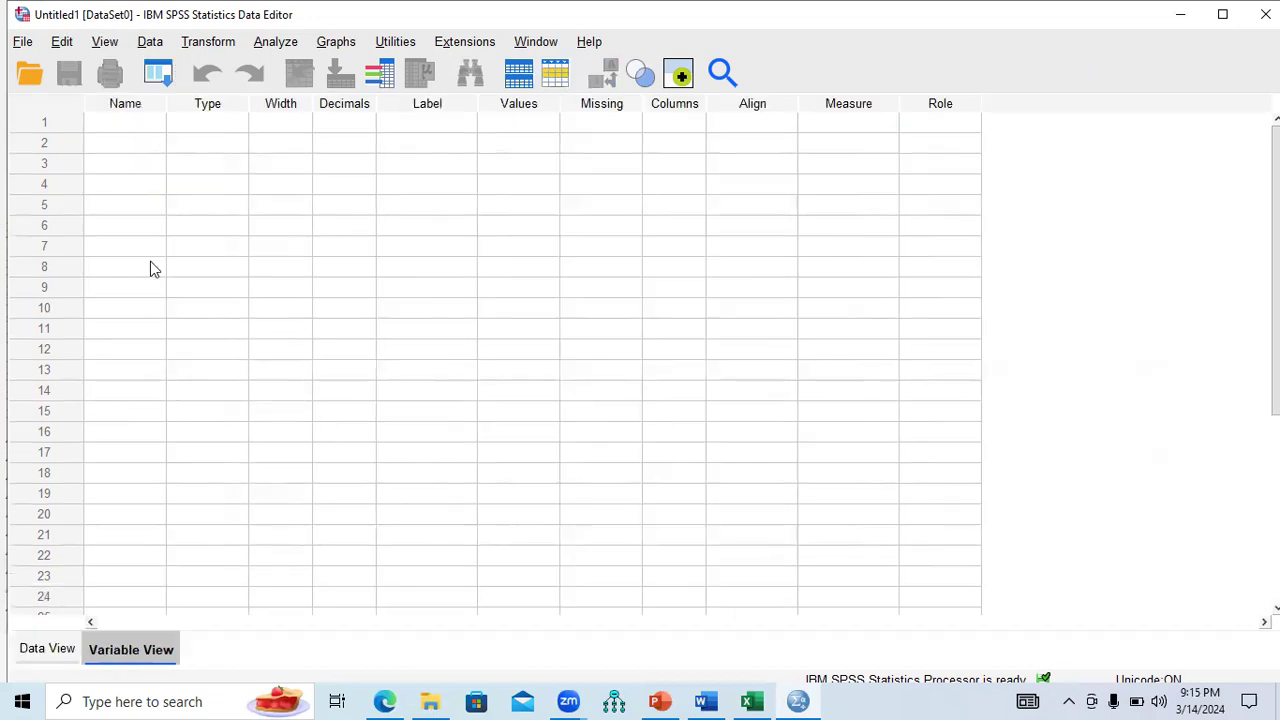
pyautogui.click(136, 129)
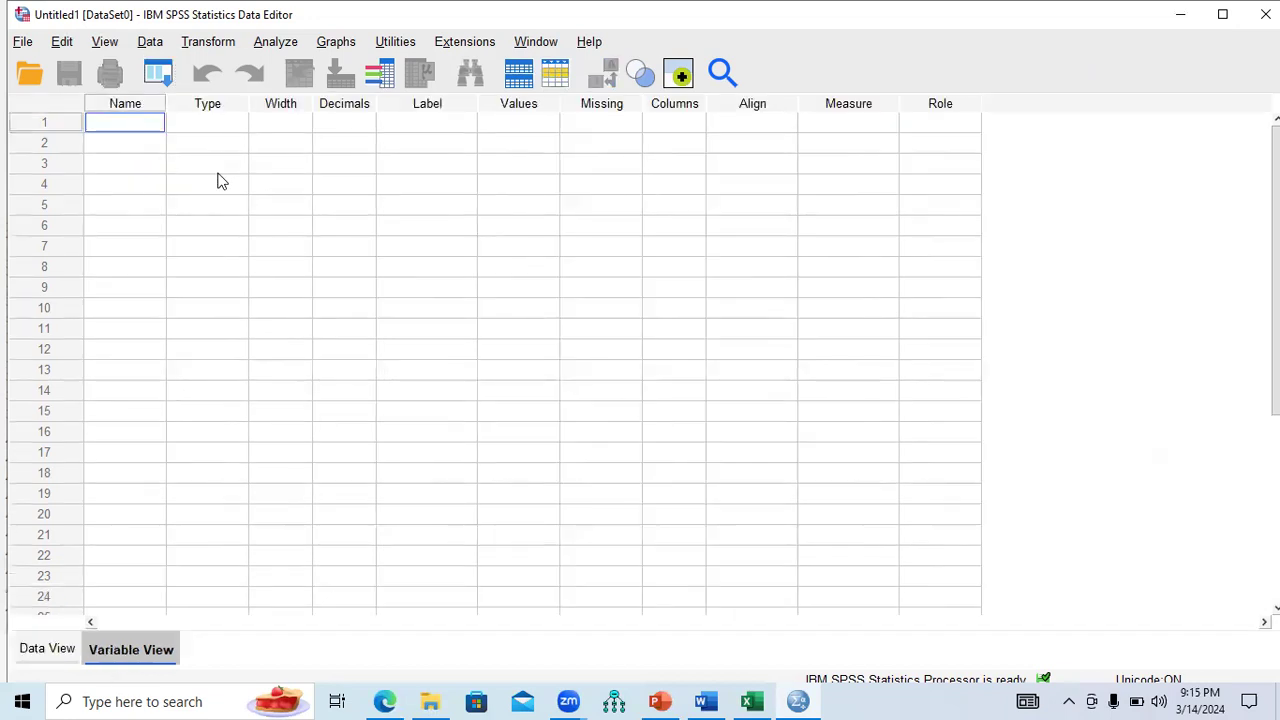
pyautogui.hotkey('shift', 'Down')
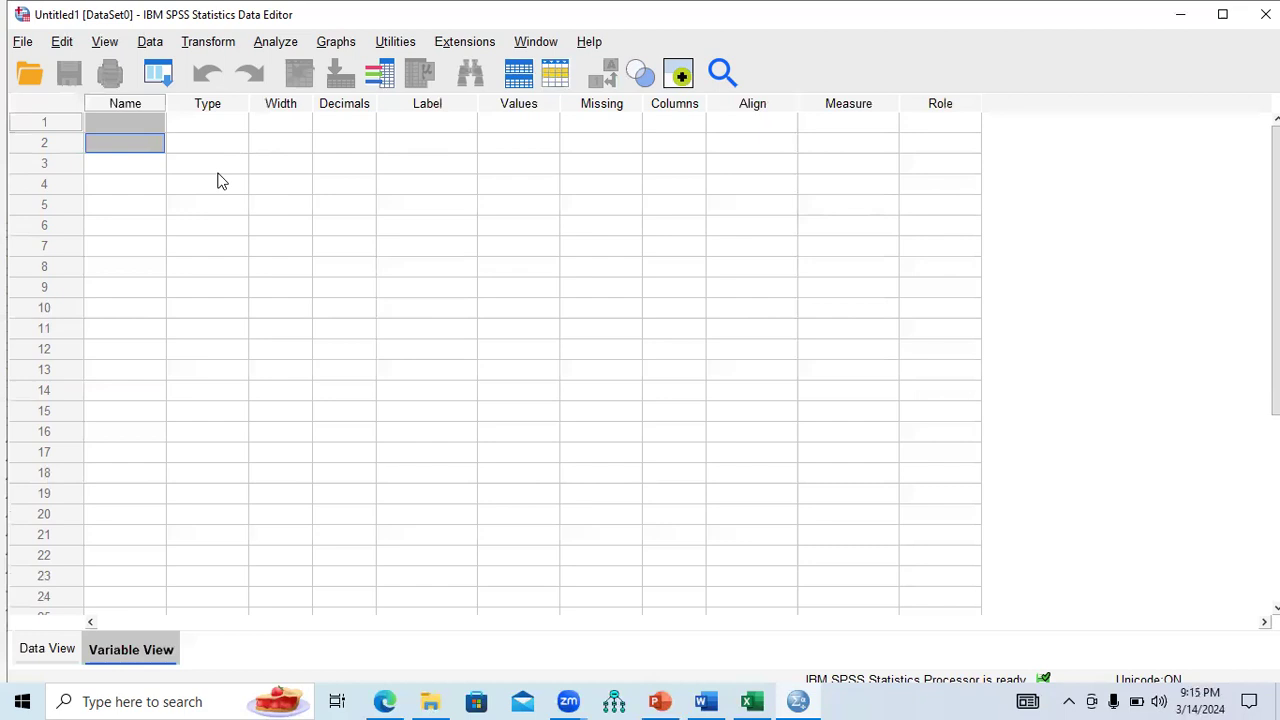
pyautogui.hotkey('shift', 'Down')
pyautogui.hotkey('shift', 'Down')
pyautogui.hotkey('shift', 'Down')
pyautogui.hotkey('shift', 'Down')
pyautogui.hotkey('shift', 'Down')
pyautogui.hotkey('shift', 'Down')
pyautogui.hotkey('shift', 'Down')
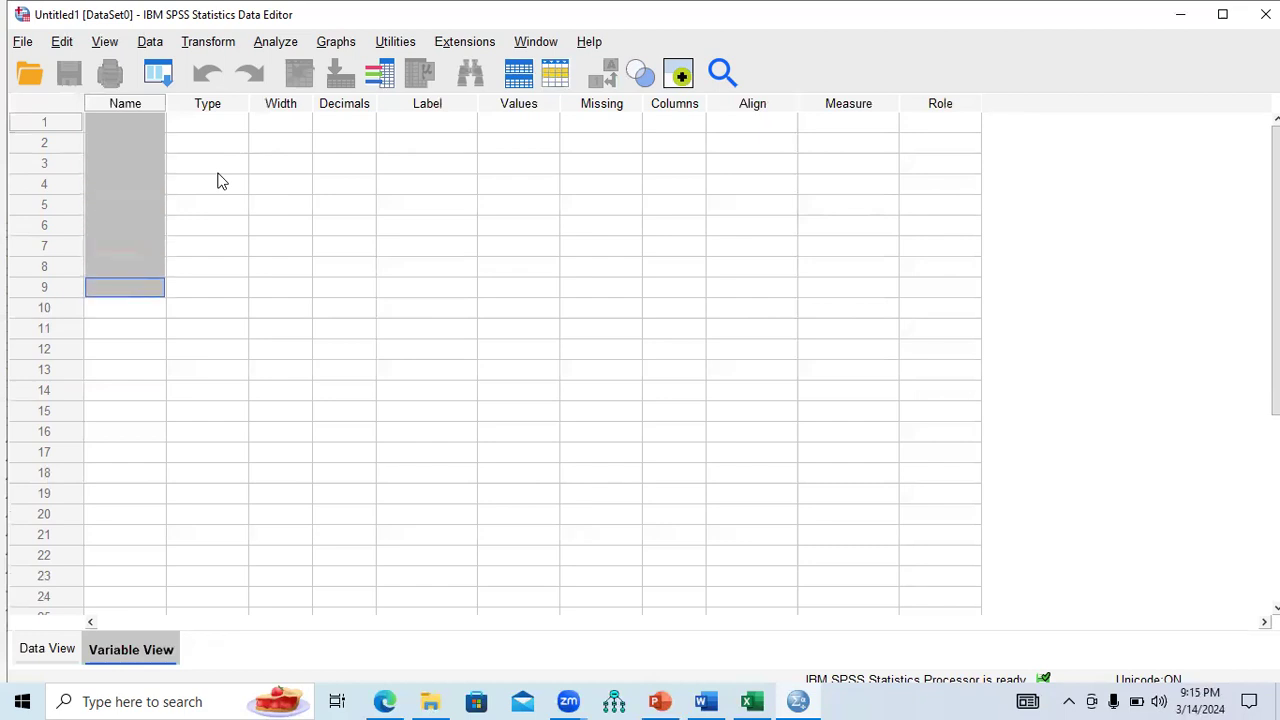
pyautogui.hotkey('shift', 'Down')
pyautogui.hotkey('shift', 'Down')
pyautogui.hotkey('shift', 'Down')
pyautogui.hotkey('shift', 'Down')
pyautogui.hotkey('shift', 'Down')
pyautogui.hotkey('shift', 'Down')
pyautogui.hotkey('shift', 'Down')
pyautogui.hotkey('shift', 'Down')
pyautogui.hotkey('shift', 'Down')
pyautogui.hotkey('shift', 'Down')
pyautogui.hotkey('shift', 'Down')
pyautogui.hotkey('shift', 'Down')
pyautogui.hotkey('shift', 'Down')
pyautogui.hotkey('shift', 'Down')
pyautogui.hotkey('shift', 'Down')
pyautogui.hotkey('shift', 'Down')
pyautogui.hotkey('shift', 'Down')
pyautogui.hotkey('shift', 'Down')
pyautogui.hotkey('shift', 'Down')
pyautogui.hotkey('shift', 'Down')
pyautogui.hotkey('shift', 'Down')
pyautogui.hotkey('shift', 'Down')
pyautogui.hotkey('shift', 'Down')
pyautogui.hotkey('shift', 'Down')
pyautogui.hotkey('shift', 'Down')
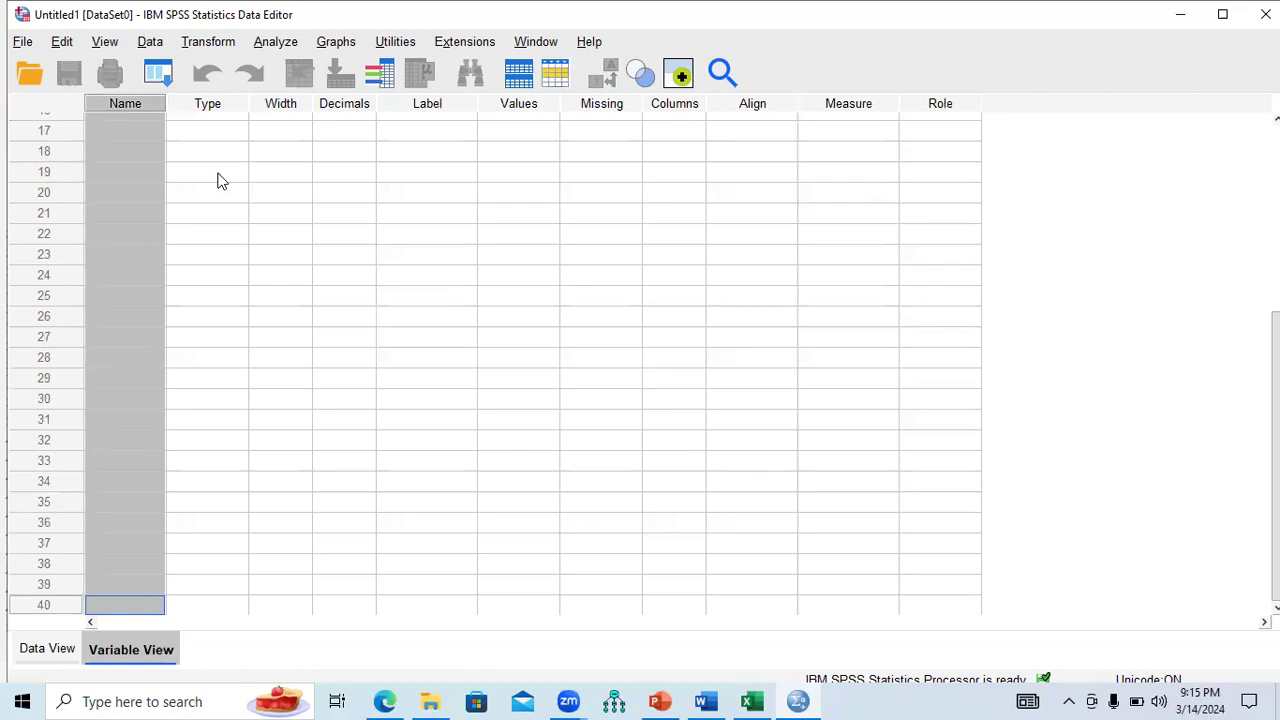
pyautogui.hotkey('ctrl', 'v')
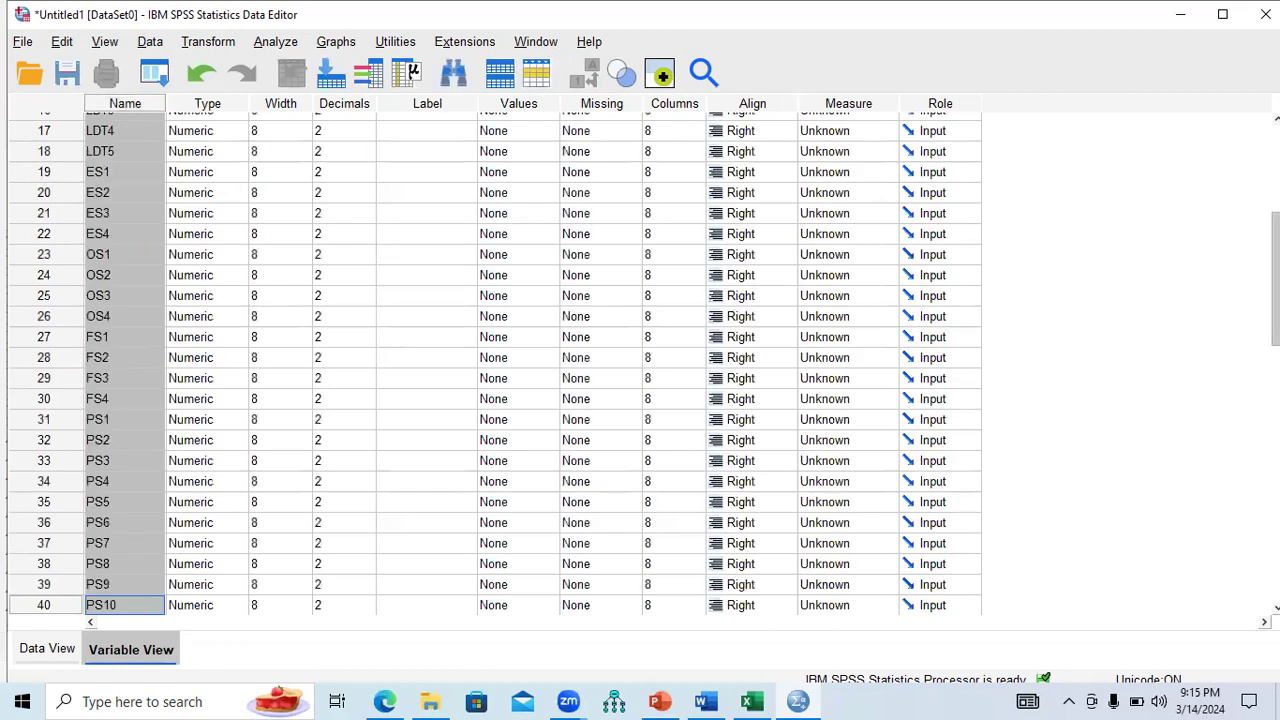
# Widen the Name column and check the Gender, Age and Education_Level names.
pyautogui.scroll(1, 500, 360)
pyautogui.scroll(4, 445, 240)
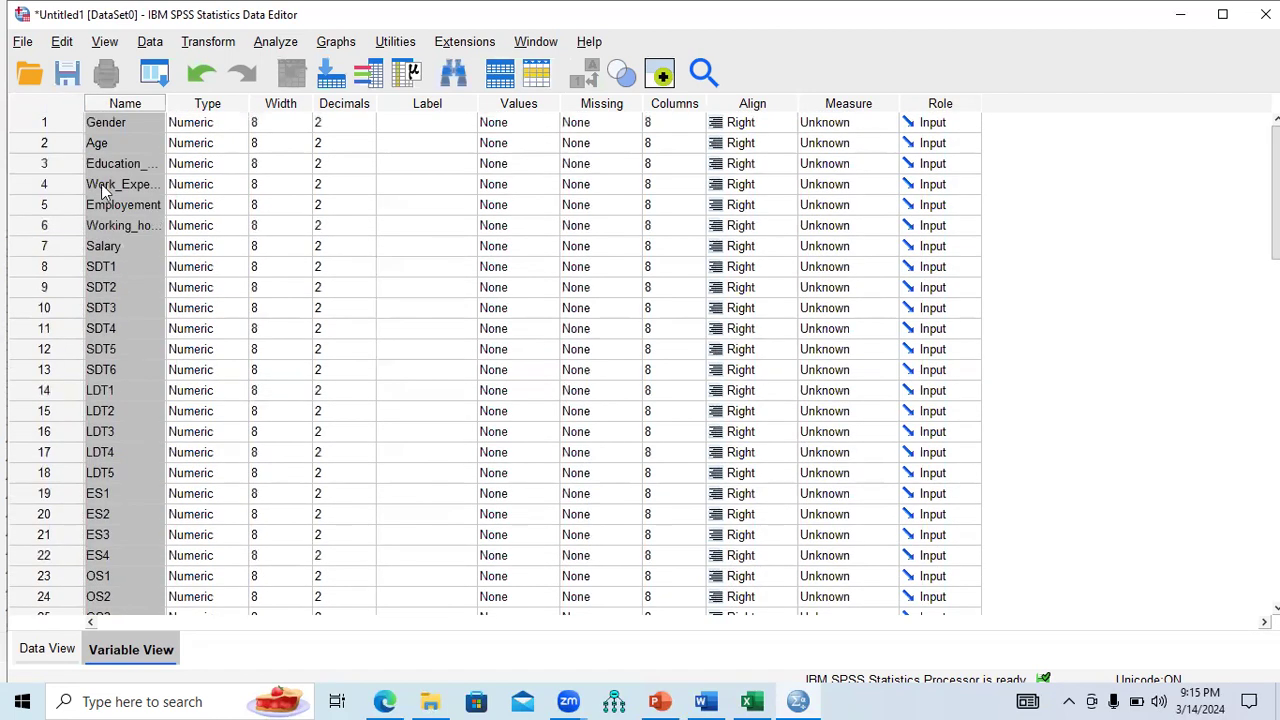
pyautogui.moveTo(164, 97); pyautogui.dragTo(198, 101)
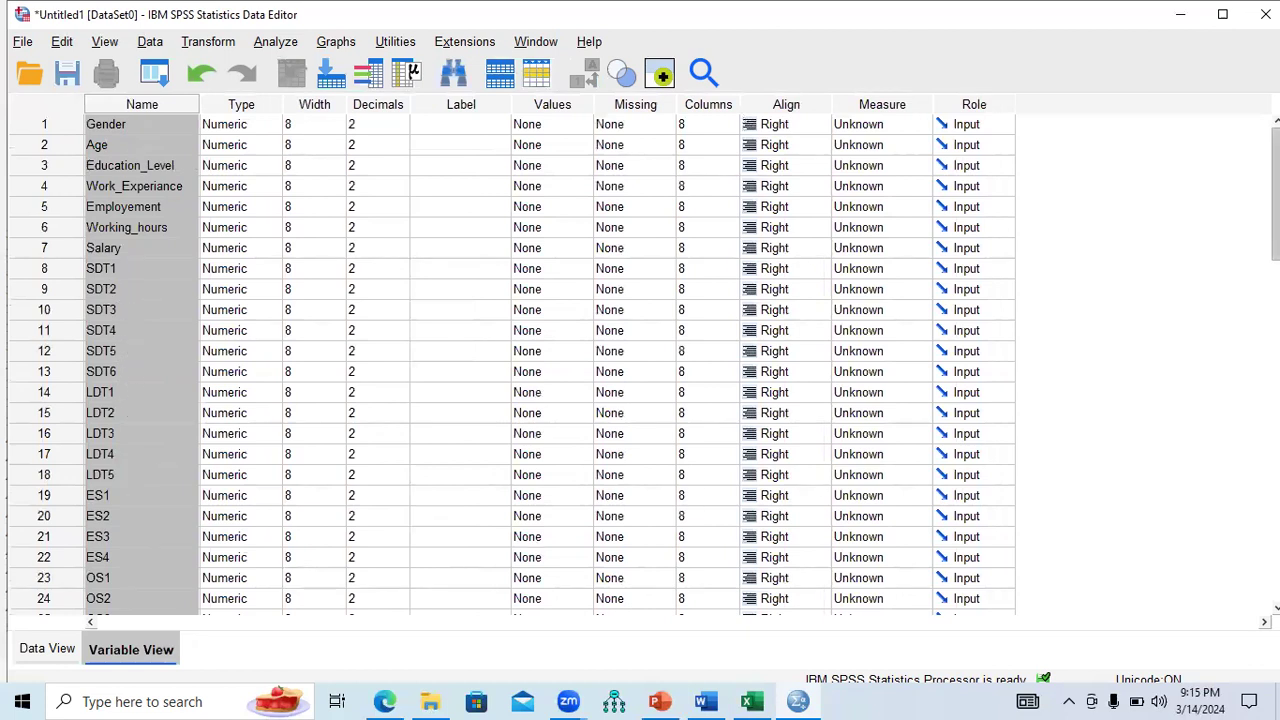
pyautogui.scroll(-2, 1275, 195)
pyautogui.scroll(-8, 512, 364)
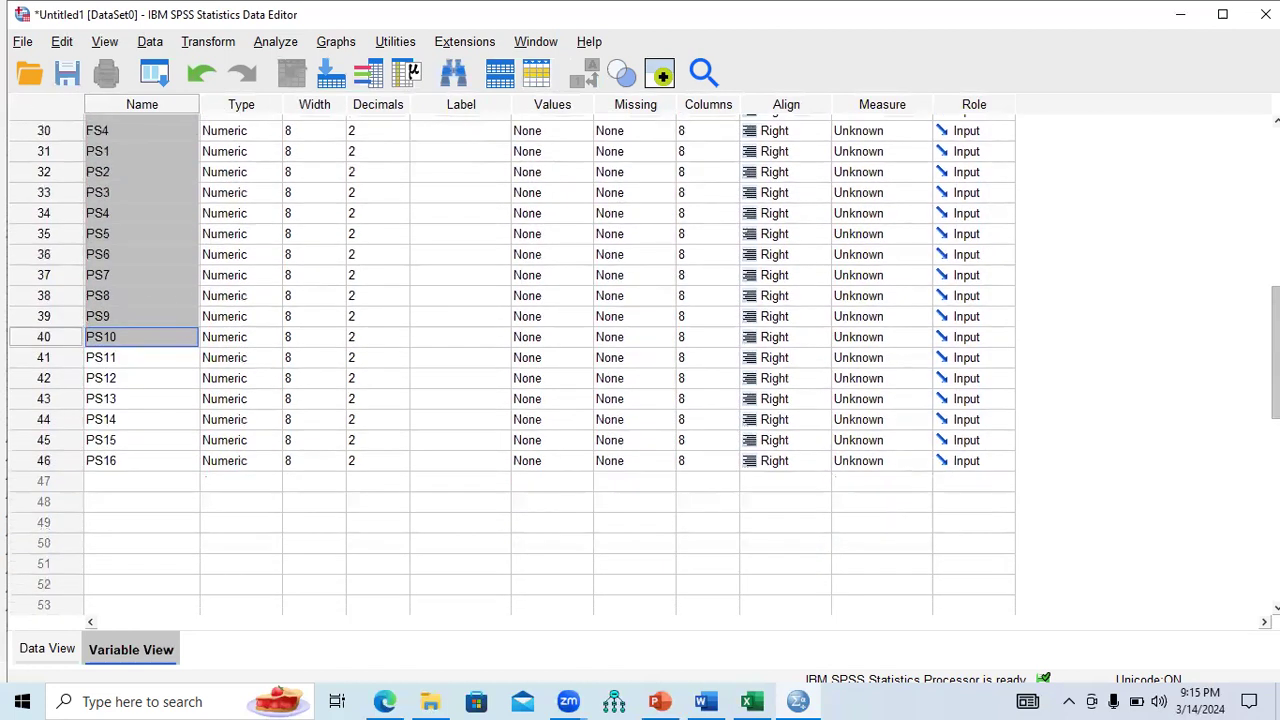
pyautogui.scroll(2, 512, 364)
pyautogui.scroll(8, 512, 364)
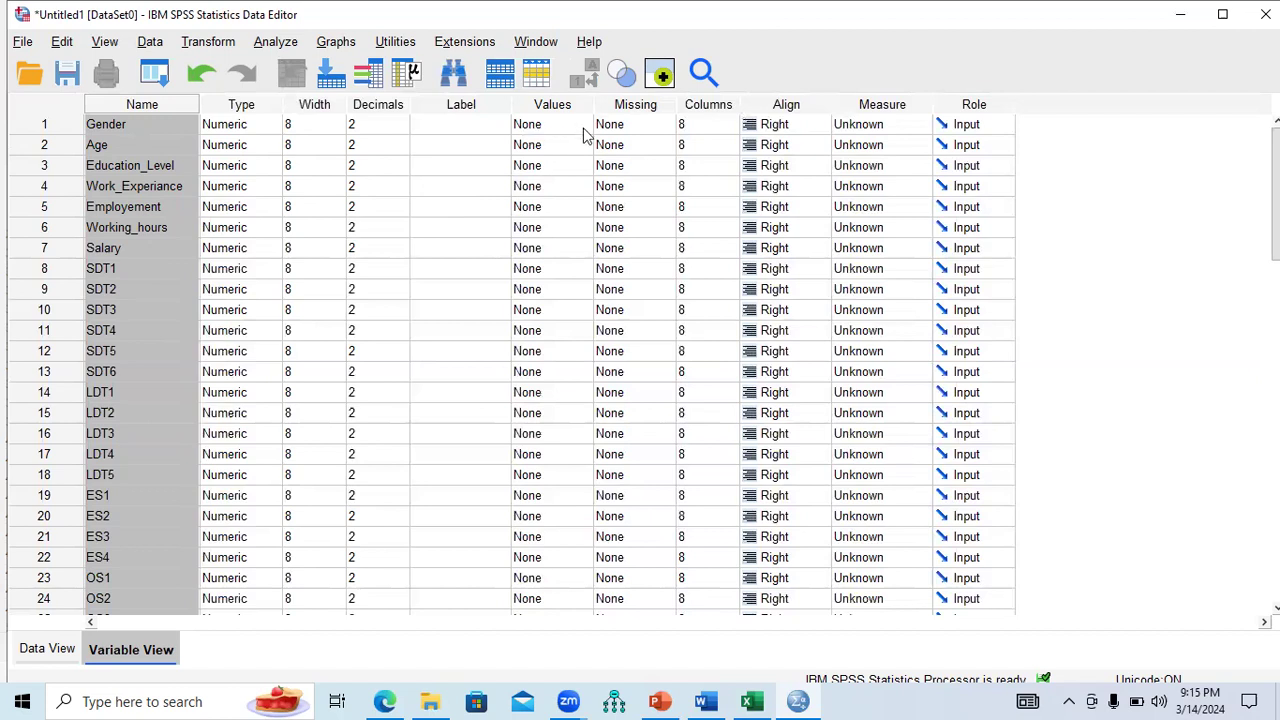
pyautogui.click(131, 125)
pyautogui.click(130, 145)
pyautogui.click(129, 165)
pyautogui.click(152, 124)
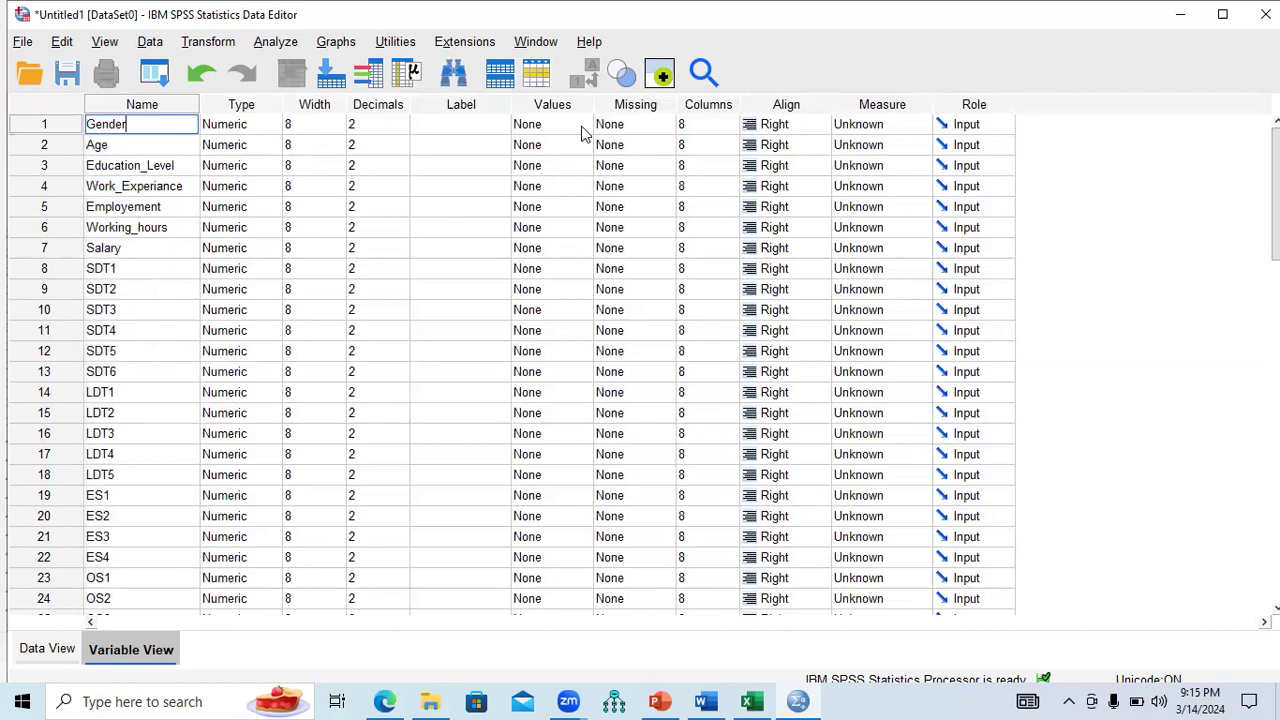
# Check the Gender codes 1 and 0 in cells A2 and A10 of the Example final dataset sheet.
pyautogui.click(752, 701)
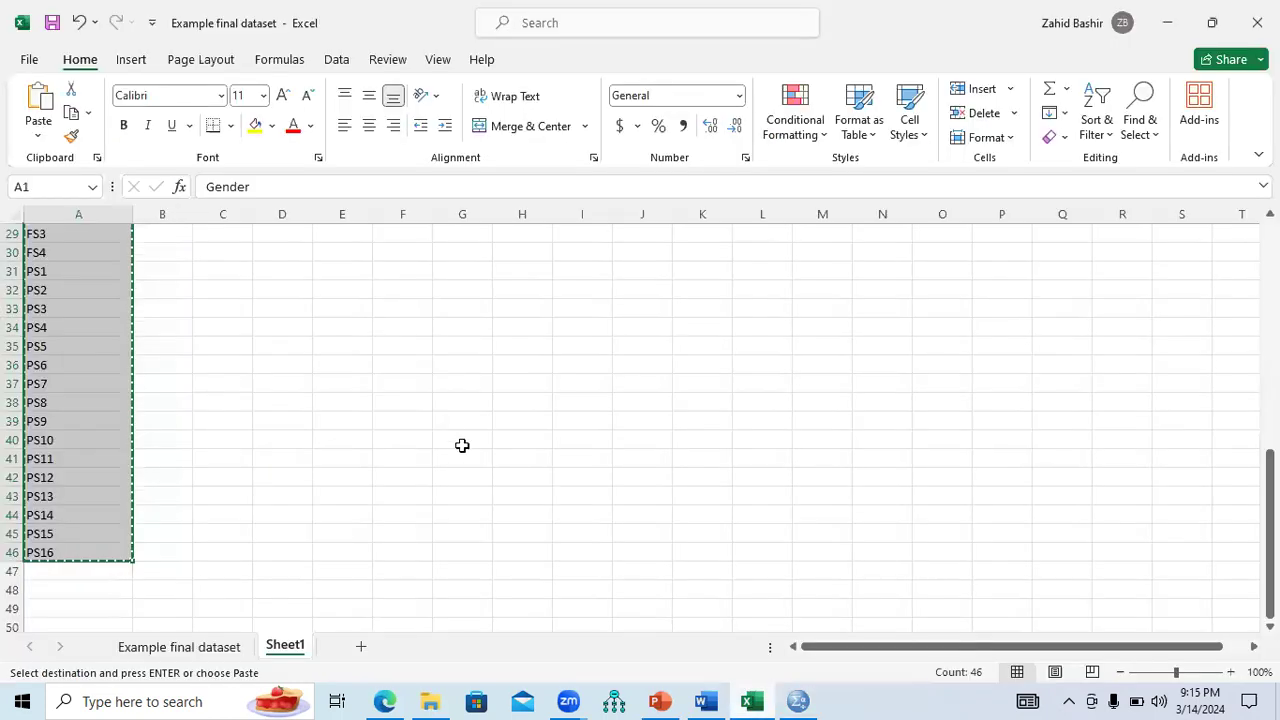
pyautogui.click(185, 646)
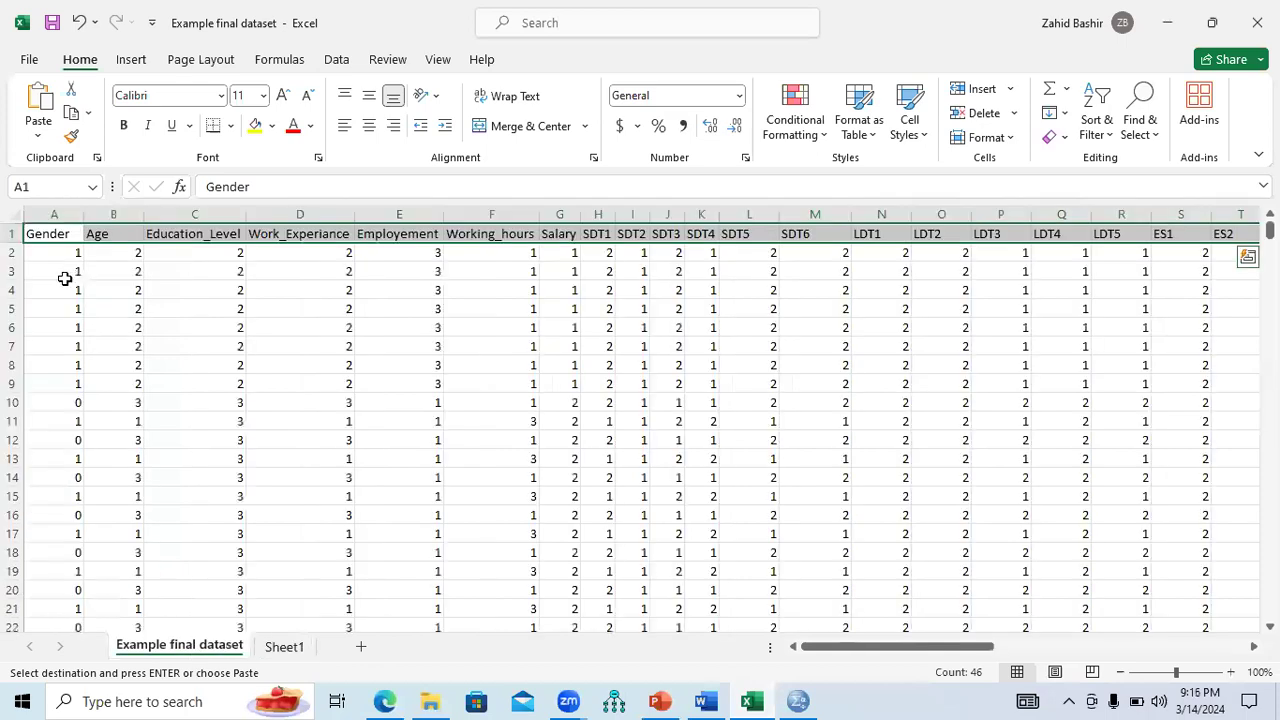
pyautogui.click(57, 257)
pyautogui.click(57, 402)
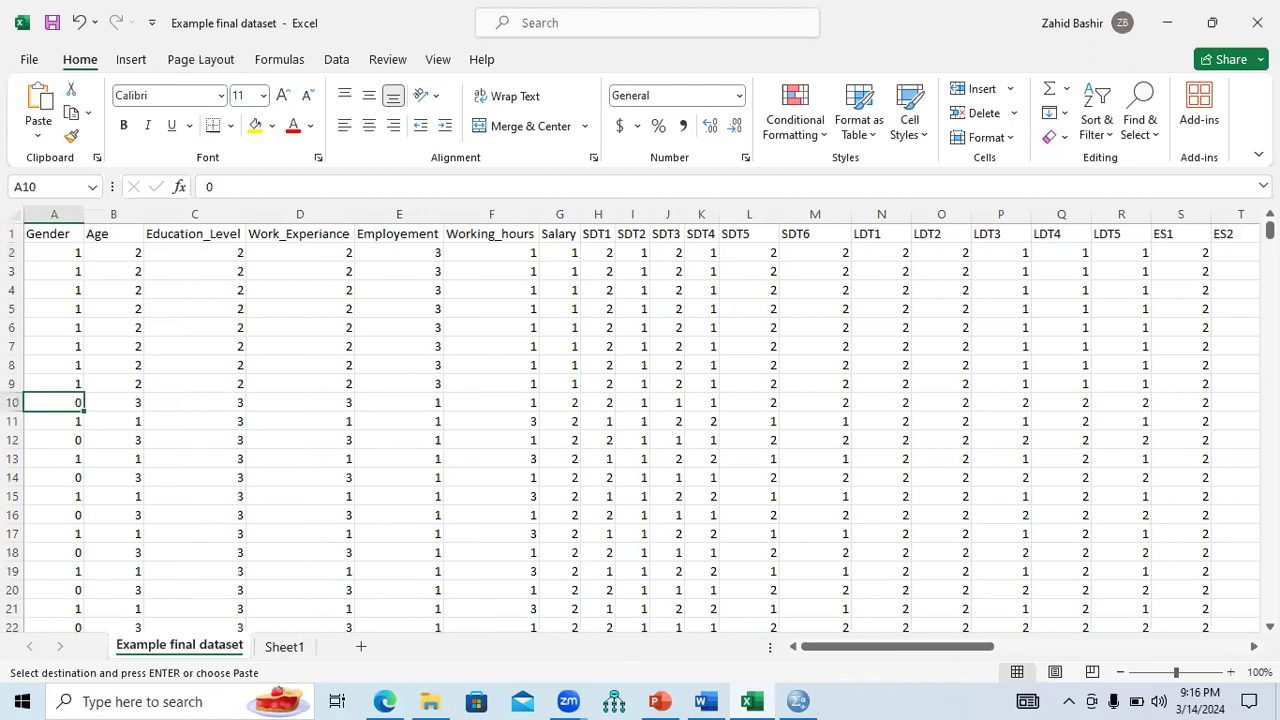
pyautogui.moveTo(1269, 229)
pyautogui.mouseDown()
pyautogui.moveTo(1269, 381)
pyautogui.moveTo(1269, 229)
pyautogui.mouseUp()
# Label Gender 1 = Male and 0 = Female and set its measure to Nominal.
pyautogui.click(798, 701)
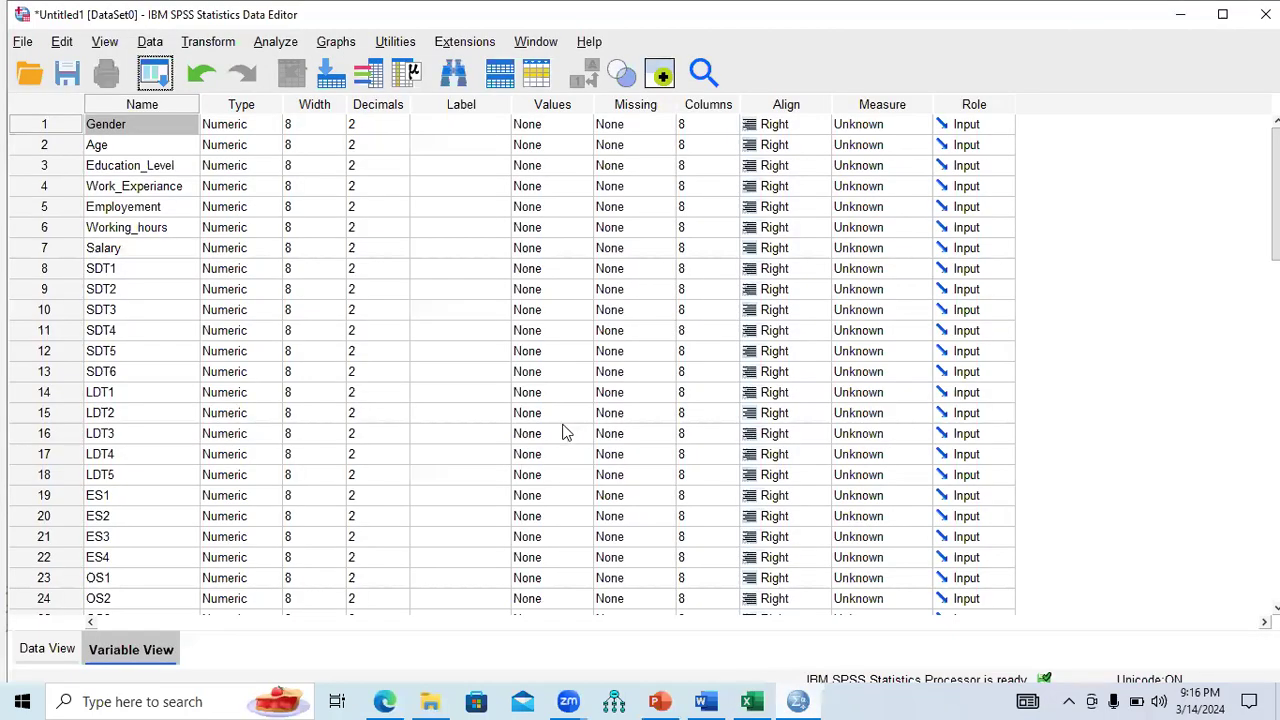
pyautogui.click(583, 124)
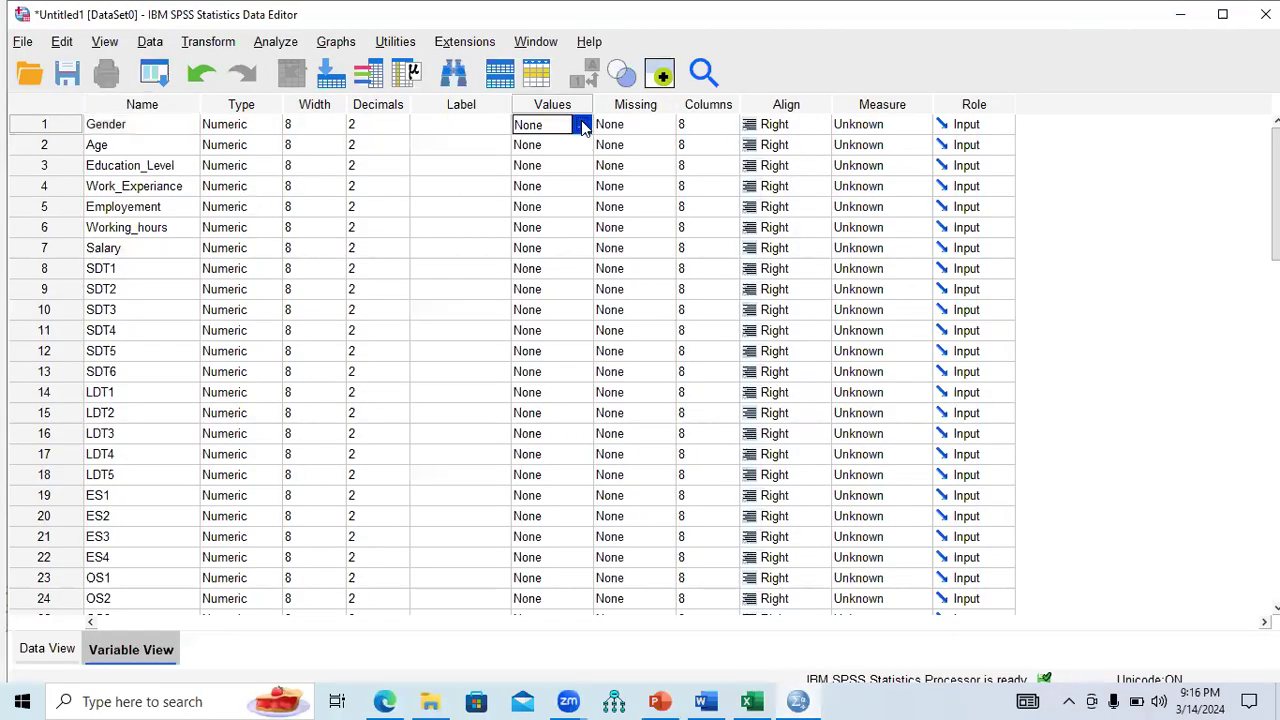
pyautogui.click(583, 124)
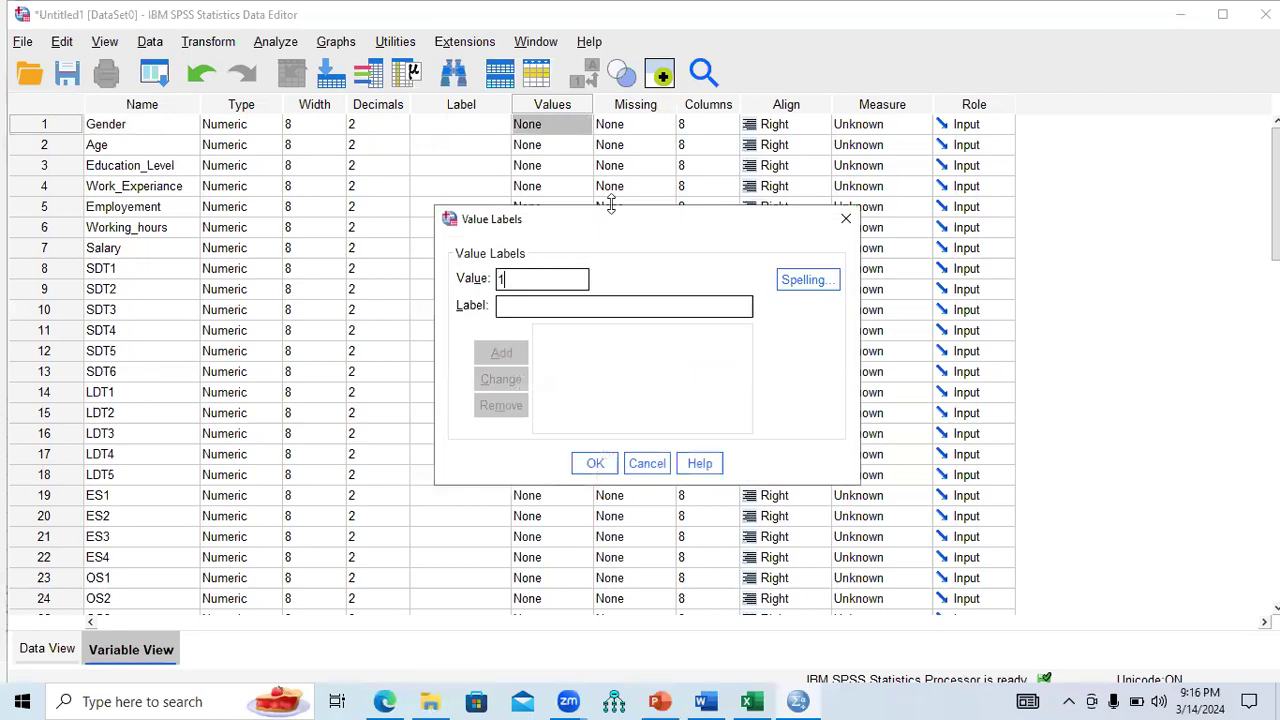
pyautogui.write('Male')
pyautogui.click(501, 362)
pyautogui.write('0')
pyautogui.write('Female')
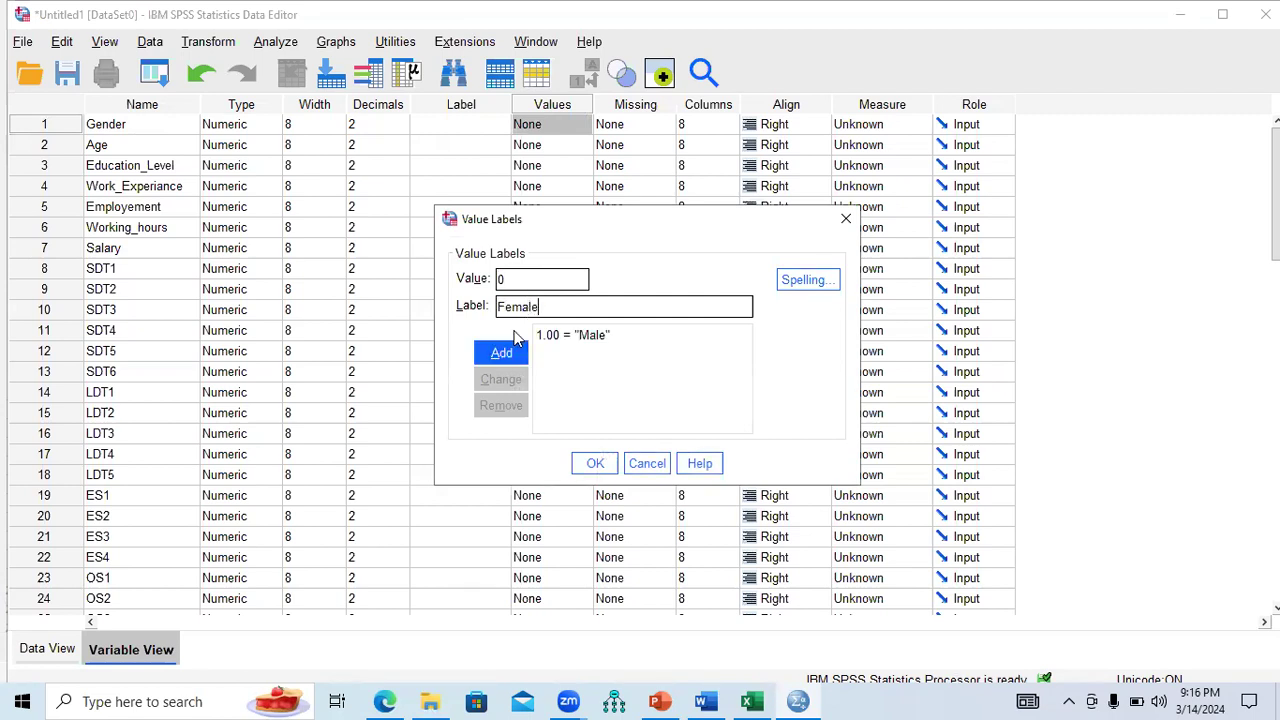
pyautogui.click(501, 352)
pyautogui.click(595, 463)
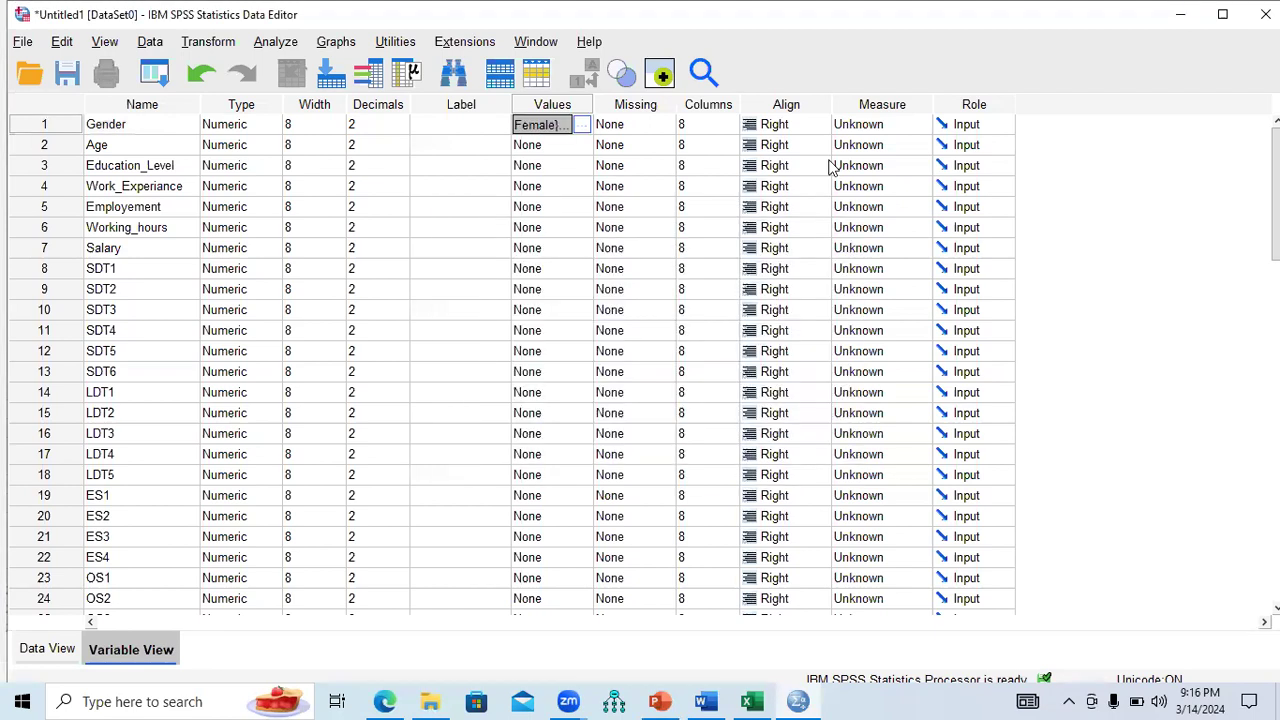
pyautogui.click(925, 130)
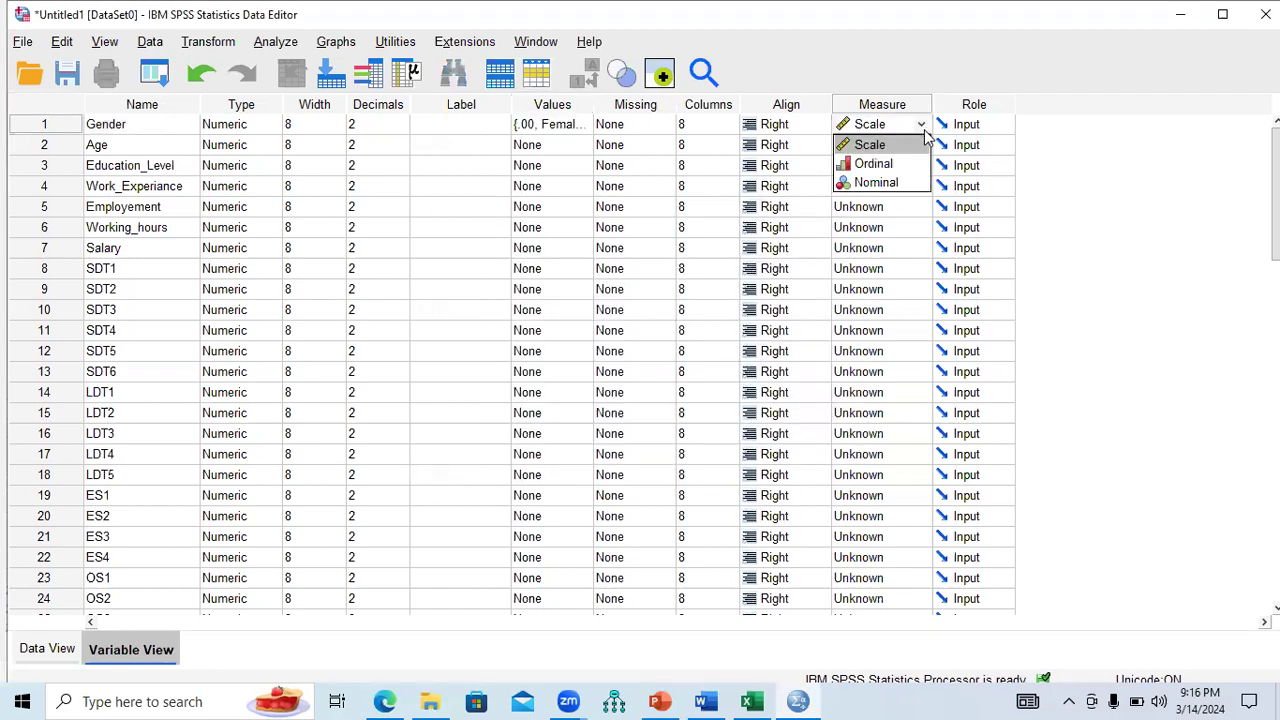
pyautogui.click(877, 183)
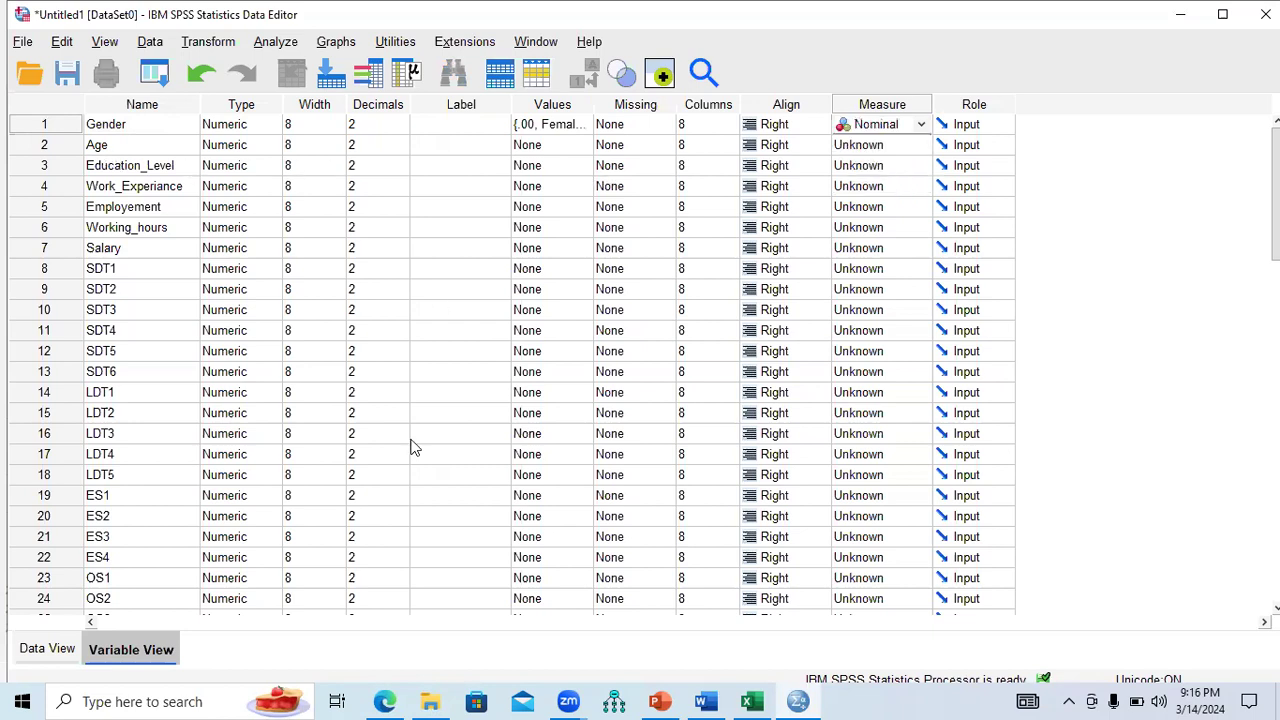
pyautogui.click(752, 701)
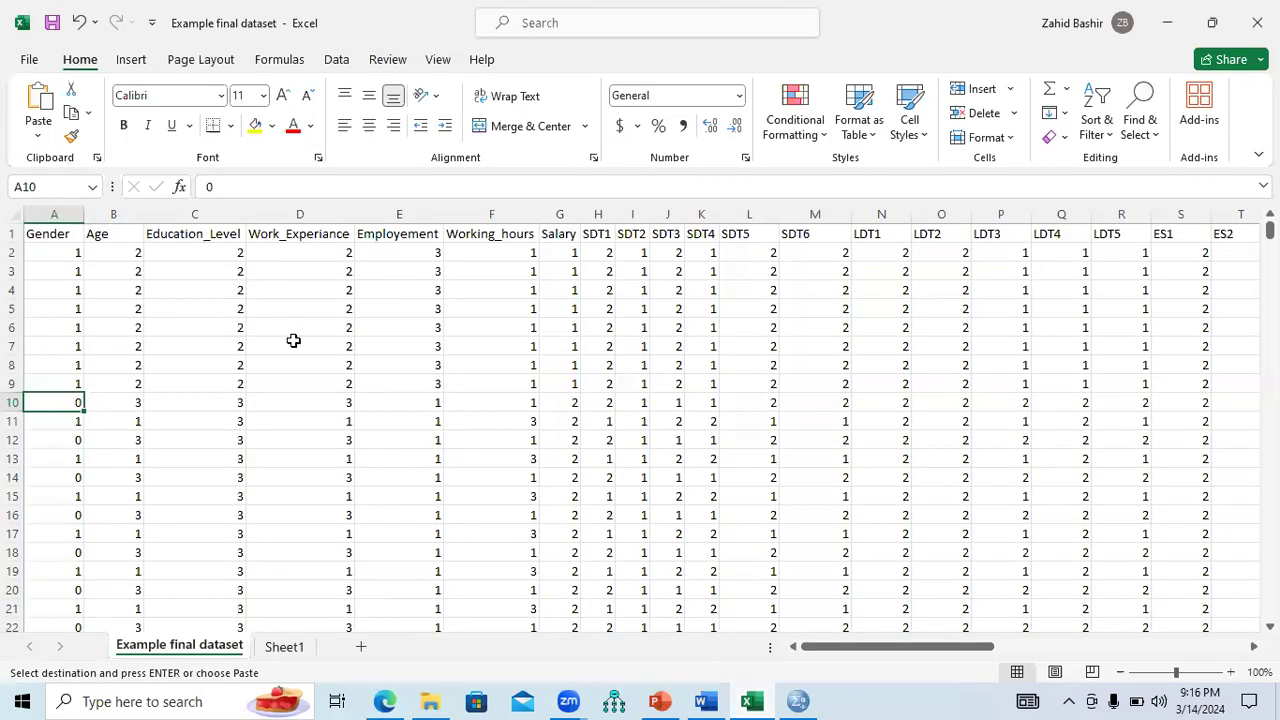
# Inspect the Age codes down column B, including code 5 in B27.
pyautogui.click(130, 256)
pyautogui.press('Down')
pyautogui.press('Down')
pyautogui.press('Down')
pyautogui.press('Down')
pyautogui.press('Down')
pyautogui.press('Down')
pyautogui.press('Down')
pyautogui.press('Down')
pyautogui.press('Down')
pyautogui.press('Down')
pyautogui.press('Down')
pyautogui.press('Down')
pyautogui.press('Down')
pyautogui.press('Down')
pyautogui.press('Down')
pyautogui.press('Down')
pyautogui.press('Down')
pyautogui.press('Down')
pyautogui.press('Down')
pyautogui.press('Down')
pyautogui.press('Down')
pyautogui.press('Down')
pyautogui.press('Down')
pyautogui.press('Down')
pyautogui.click(124, 515)
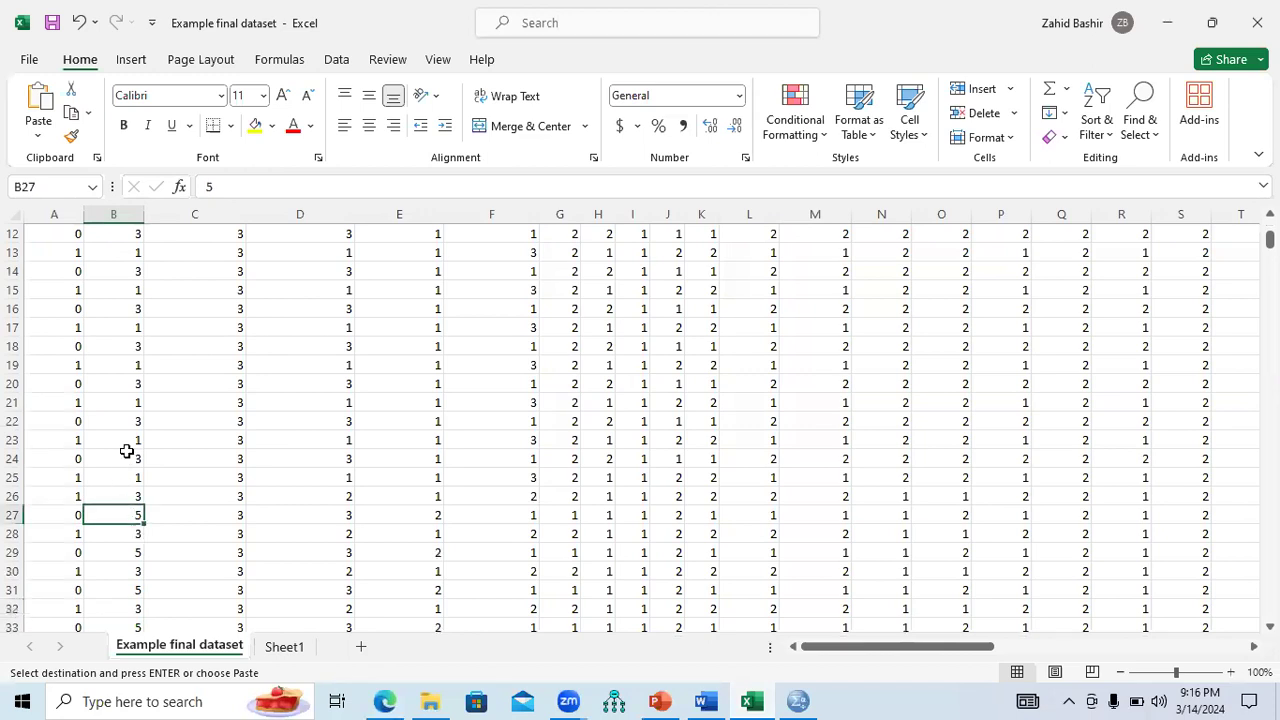
pyautogui.click(798, 701)
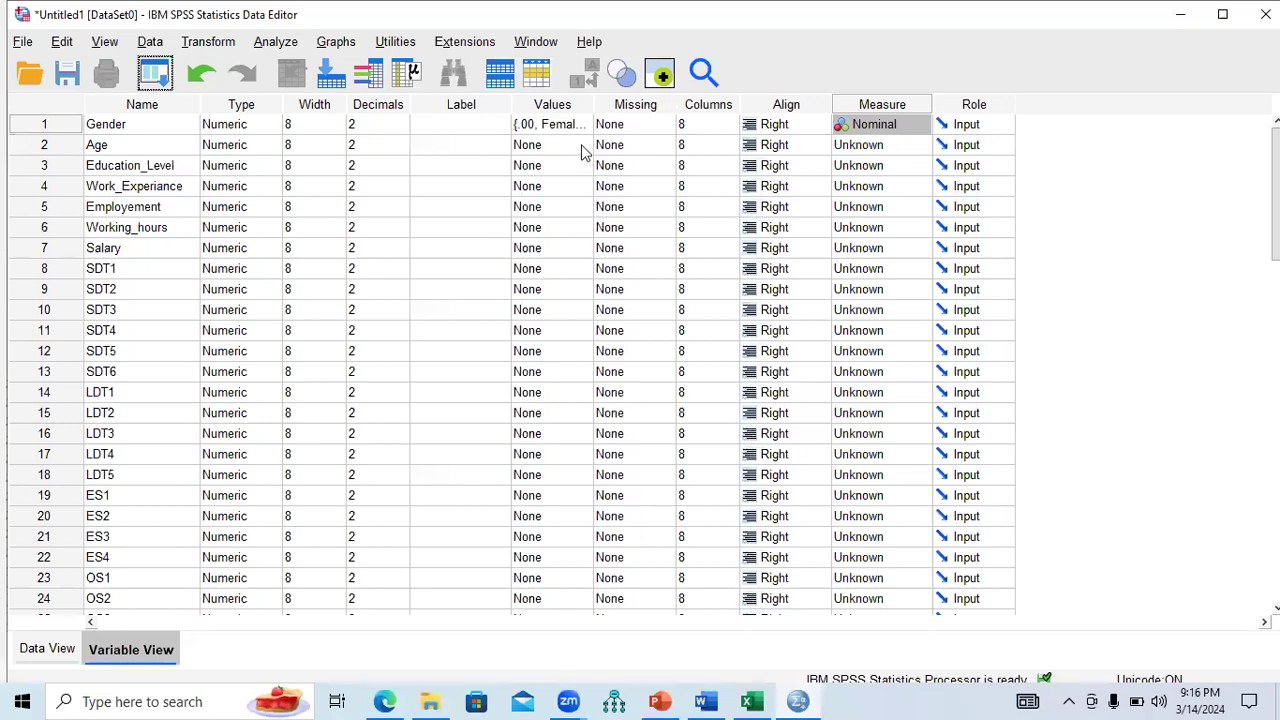
# Add Age value labels 1 = 18-25 Years, 2 = 26-30 Years and 3 = 31-35 Years.
pyautogui.doubleClick(583, 148)
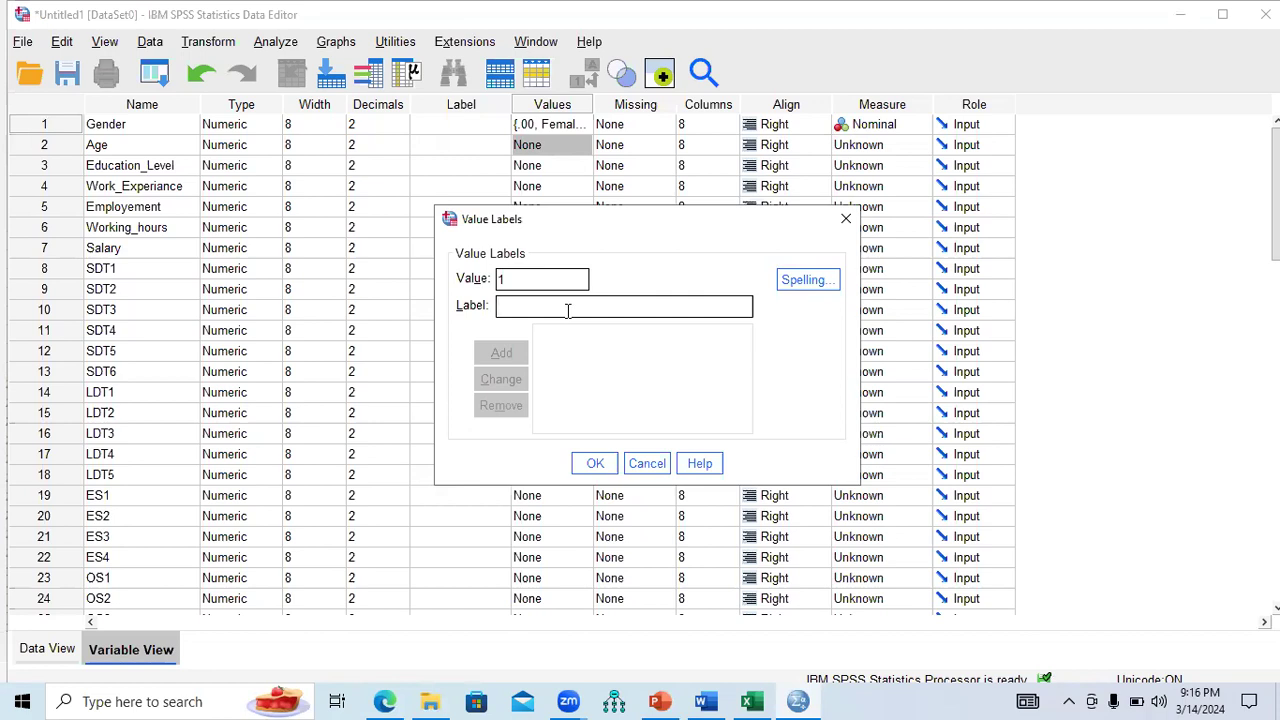
pyautogui.write('18-25 Years')
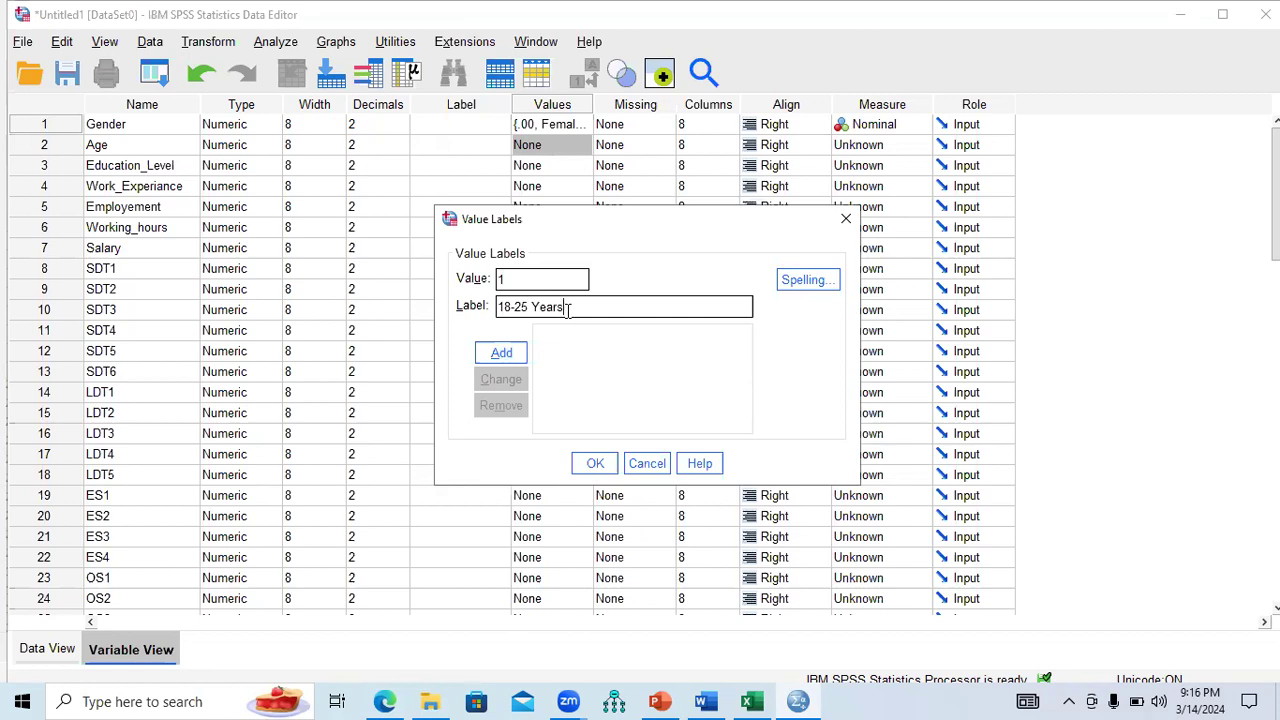
pyautogui.click(503, 356)
pyautogui.write('2')
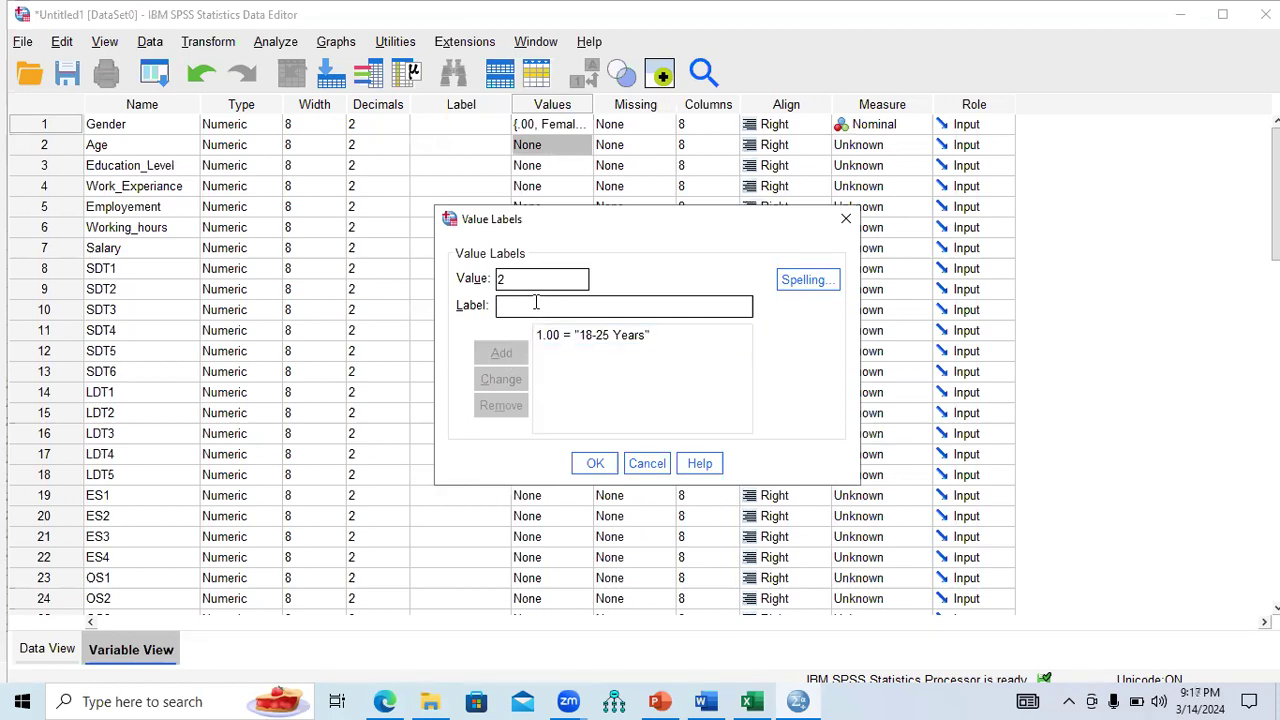
pyautogui.write('26-30 Years')
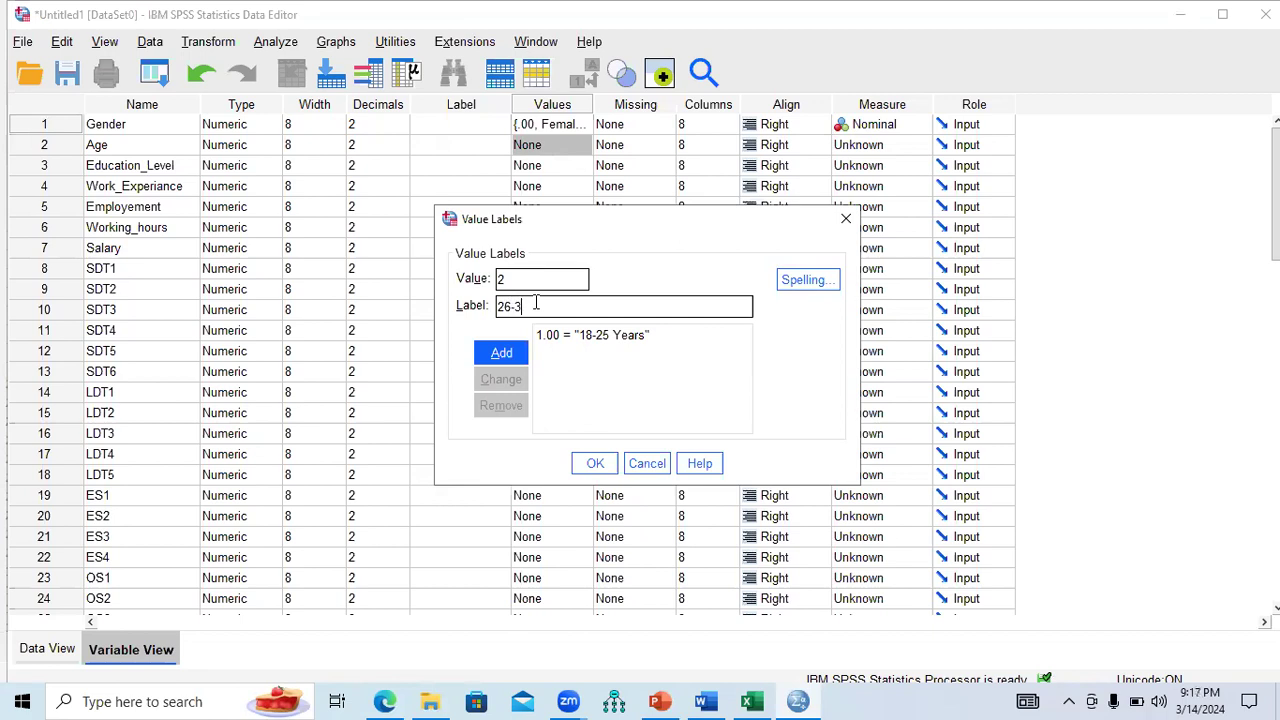
pyautogui.click(506, 356)
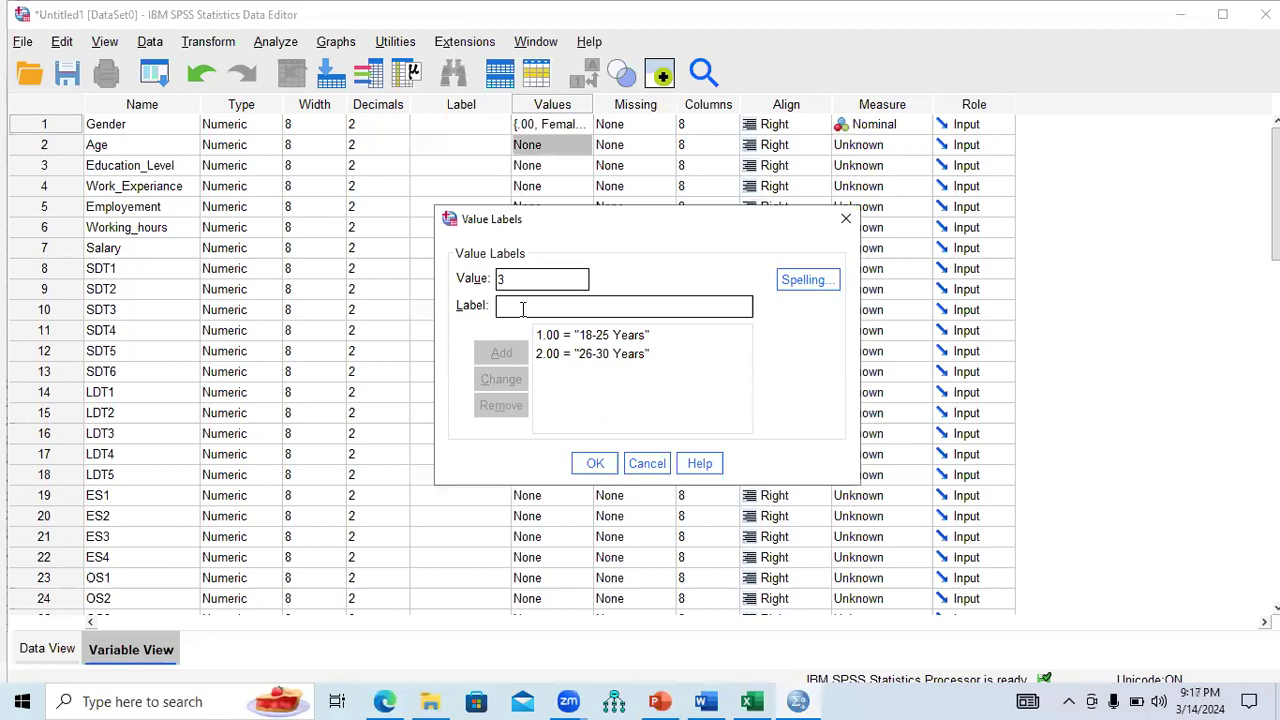
pyautogui.write('31-35')
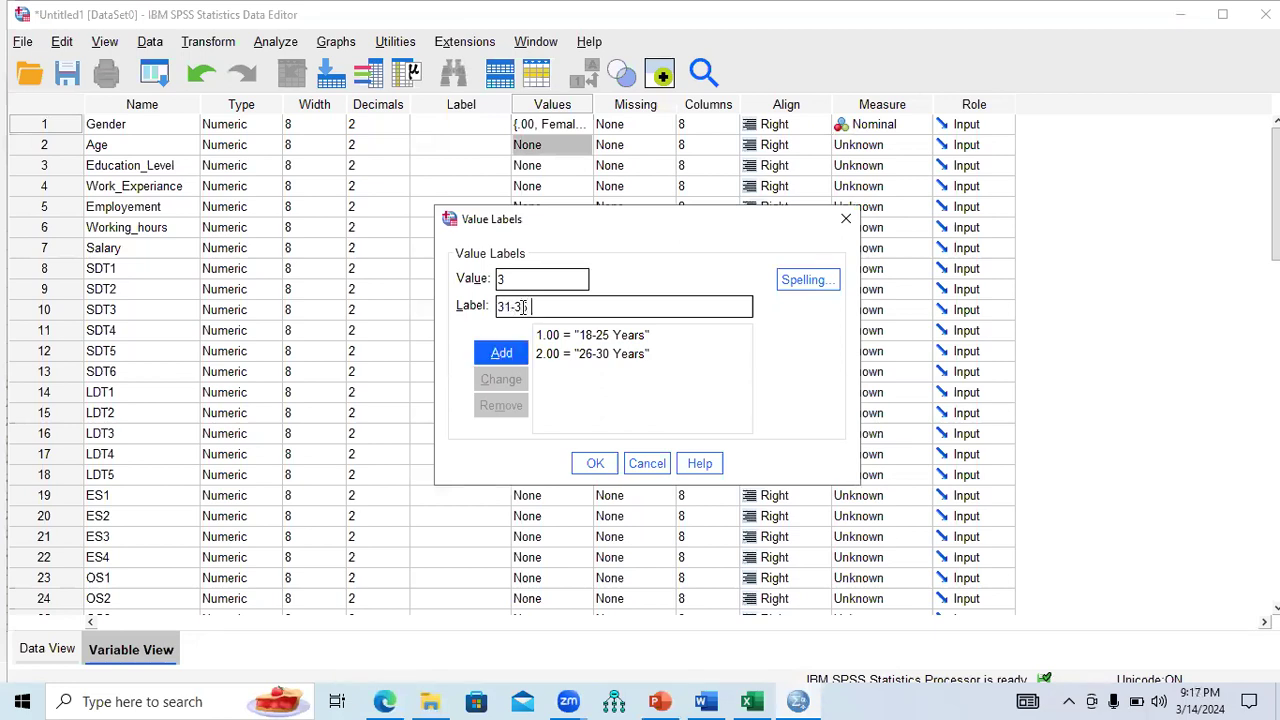
pyautogui.write('ars')
pyautogui.click(503, 354)
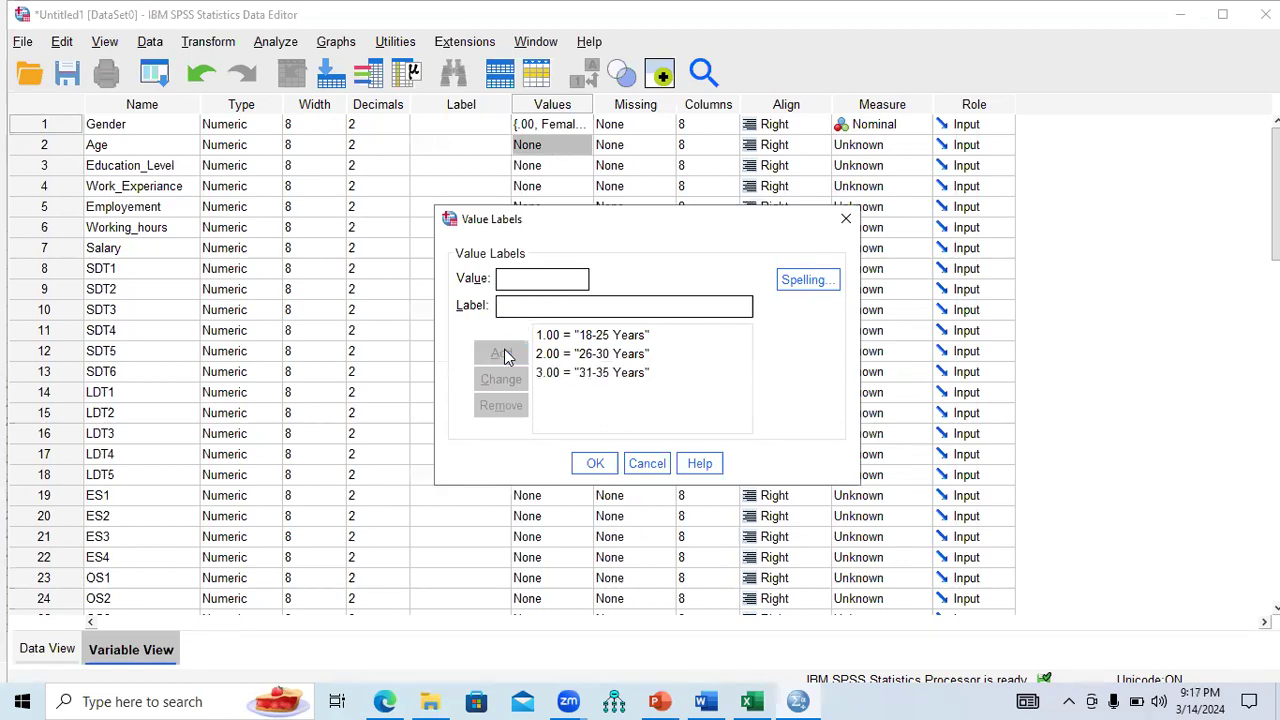
# Add 4 = 36-40 Years and 5 = More than 40 Years, then confirm the Age labels.
pyautogui.write('4')
pyautogui.write('36-4')
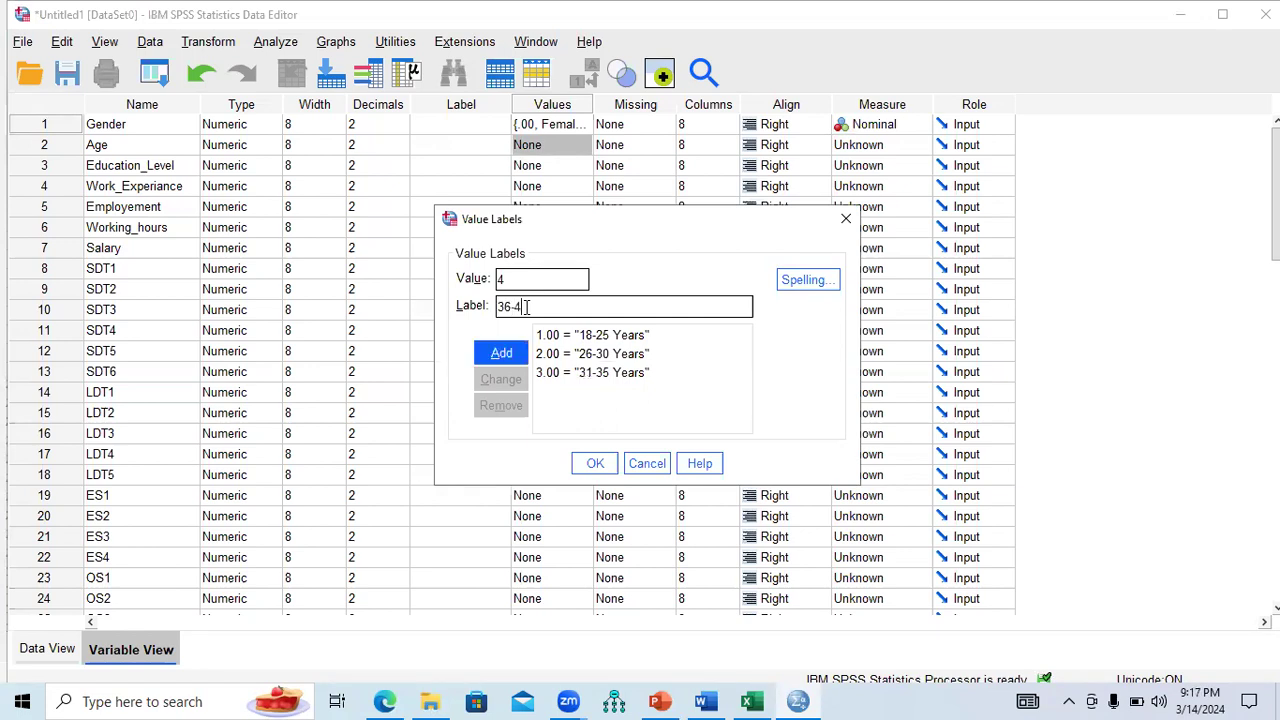
pyautogui.write('0 Years')
pyautogui.click(508, 353)
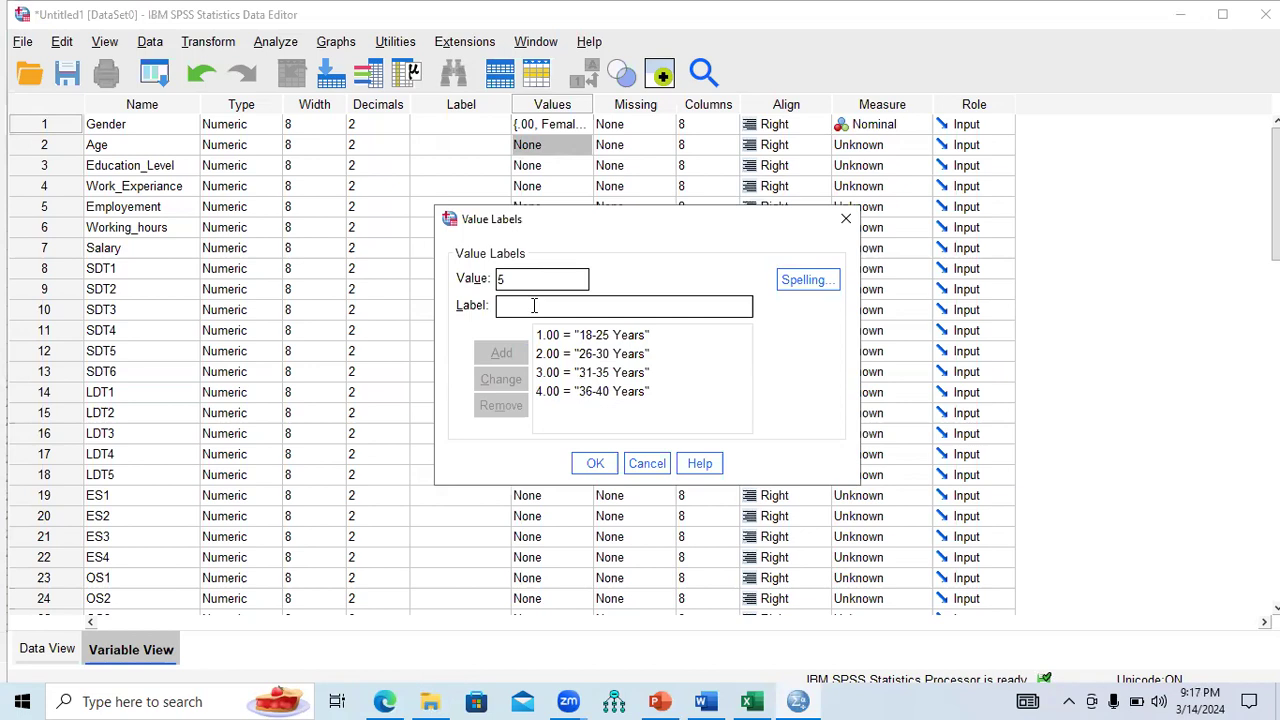
pyautogui.write('More than ')
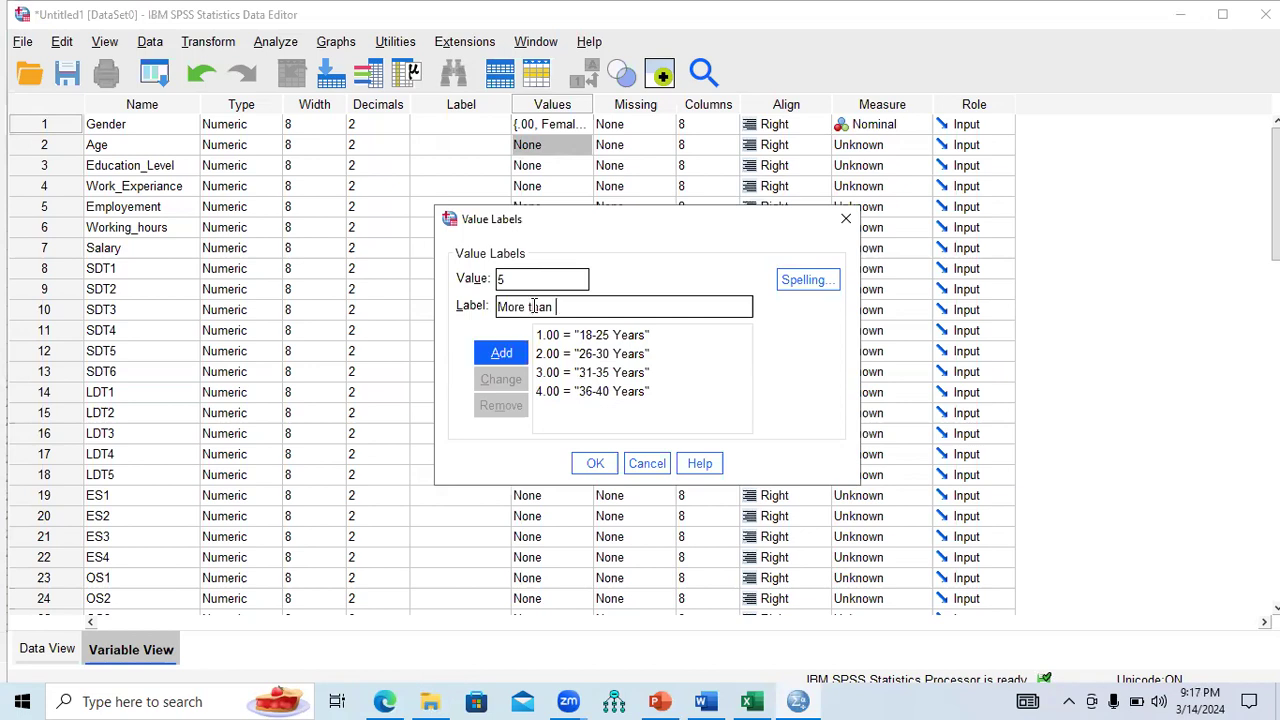
pyautogui.write('40 year')
pyautogui.press('BackSpace')
pyautogui.press('BackSpace')
pyautogui.write('Years')
pyautogui.click(513, 357)
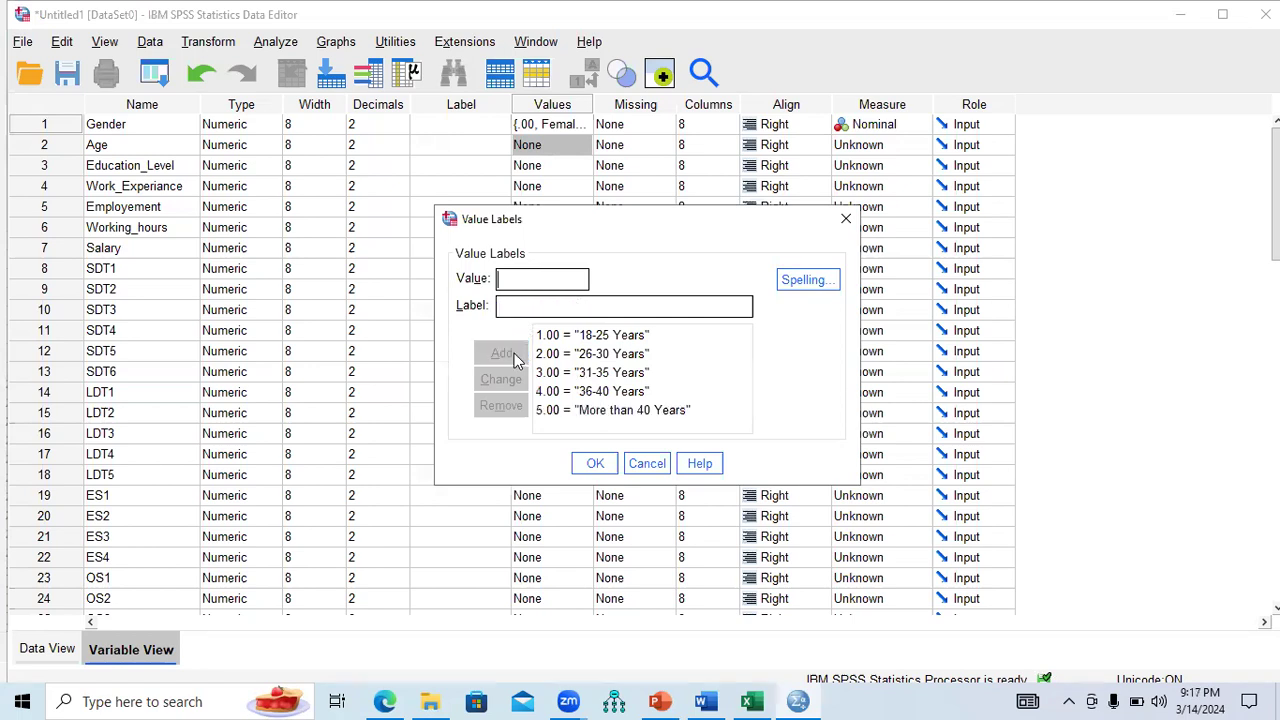
pyautogui.click(590, 463)
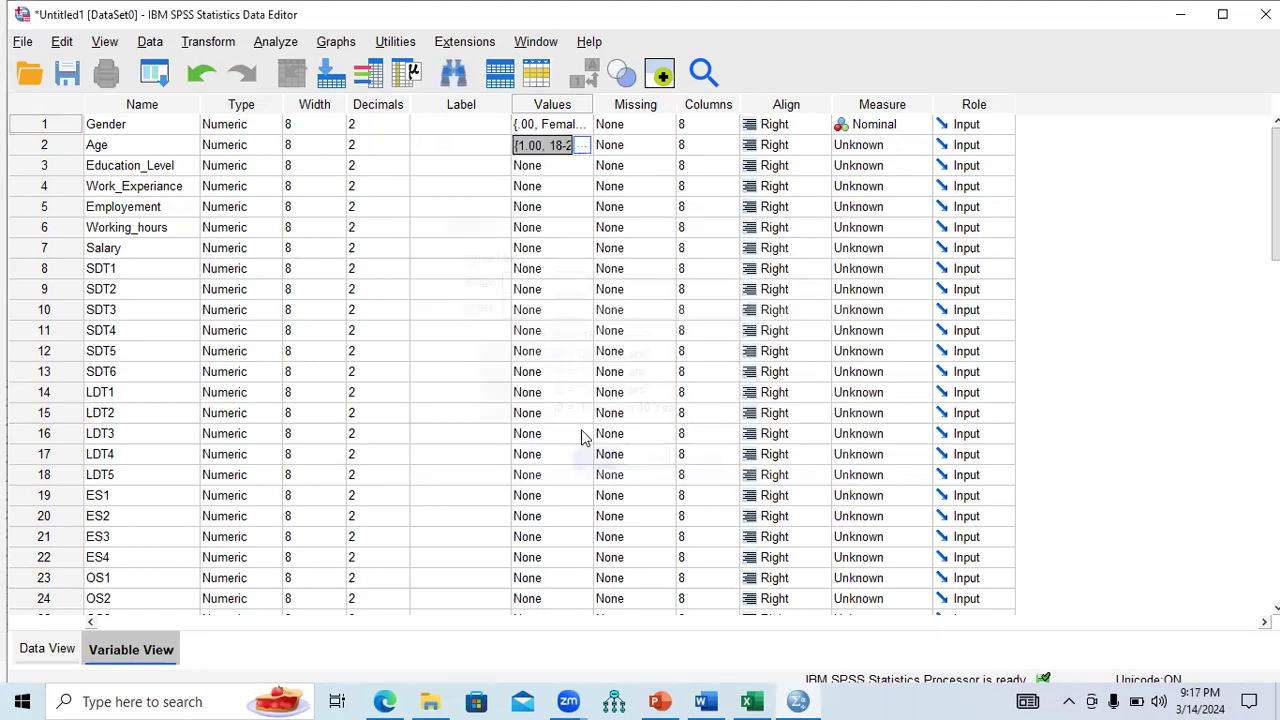
# Set Age's measure to Ordinal and review its value labels.
pyautogui.click(921, 145)
pyautogui.click(878, 184)
pyautogui.click(586, 146)
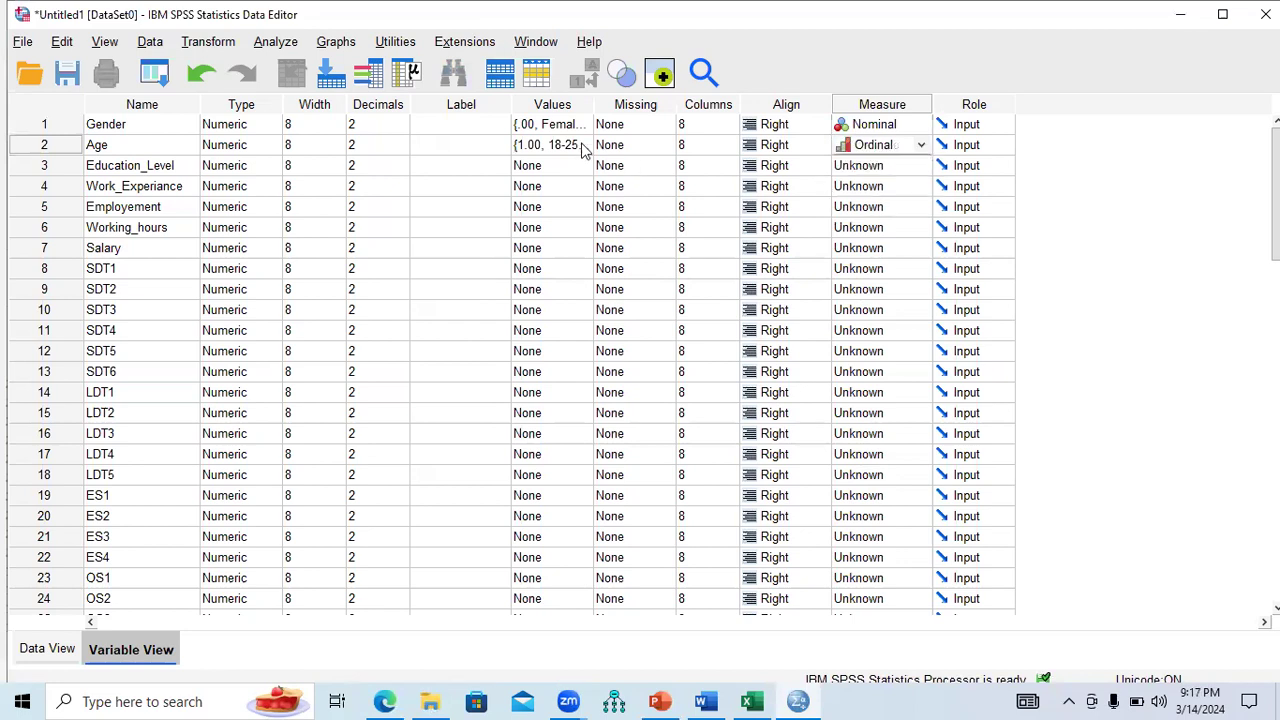
pyautogui.click(586, 146)
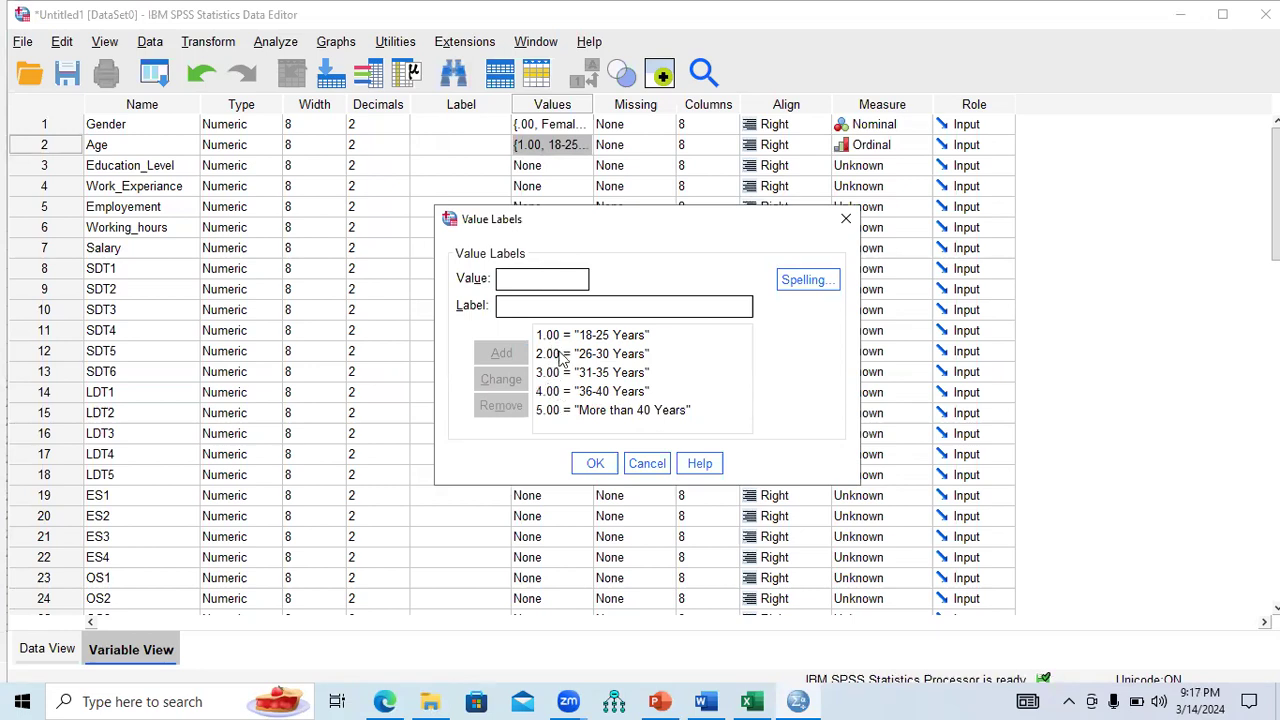
pyautogui.click(556, 358)
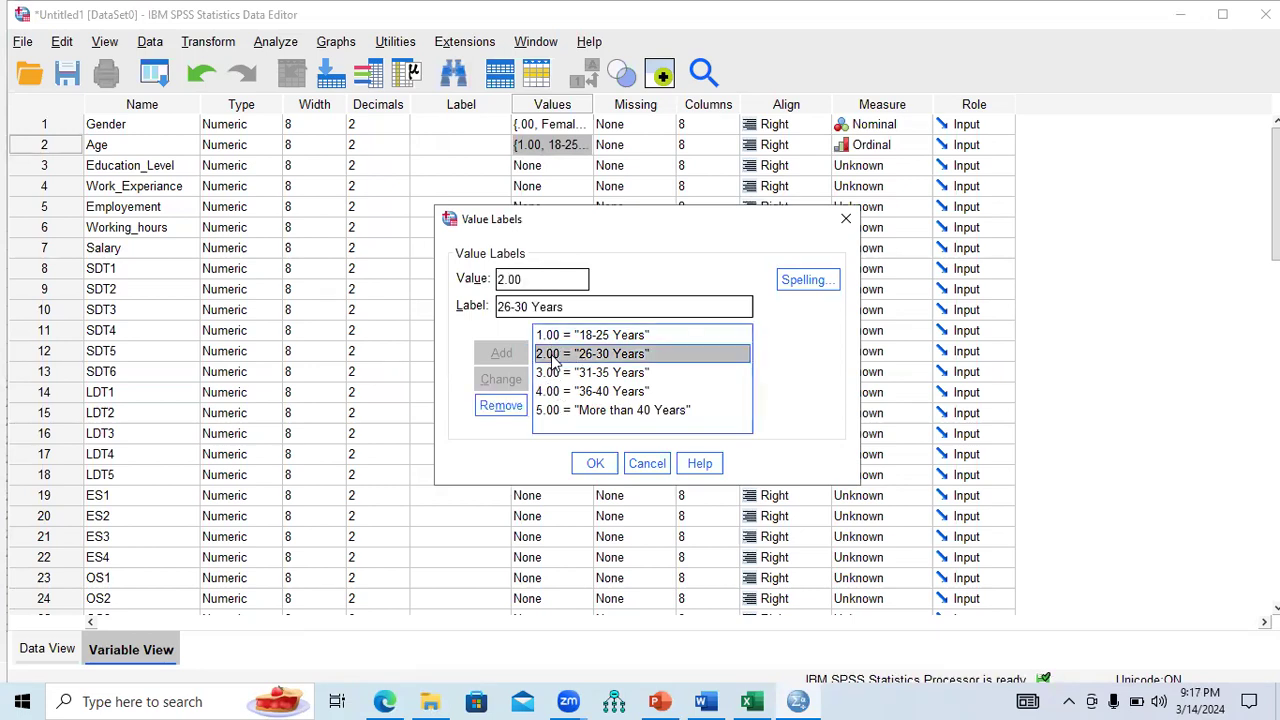
pyautogui.click(553, 340)
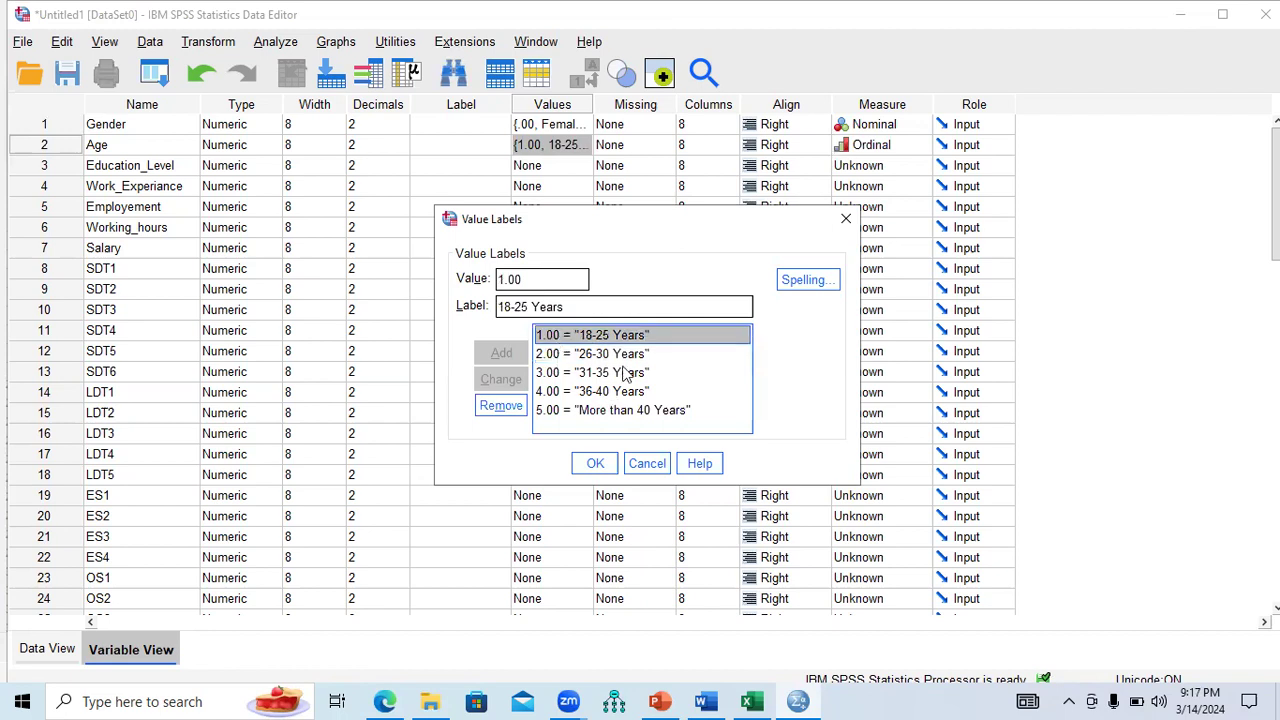
pyautogui.click(845, 222)
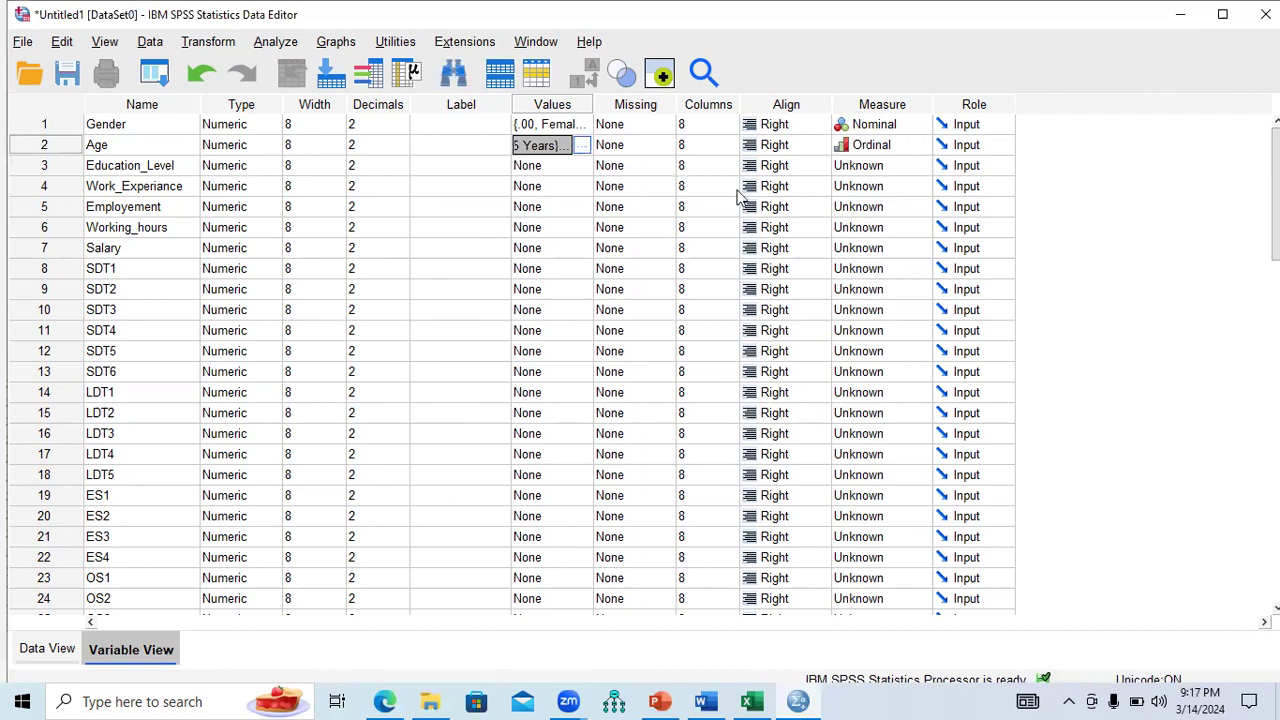
pyautogui.click(752, 701)
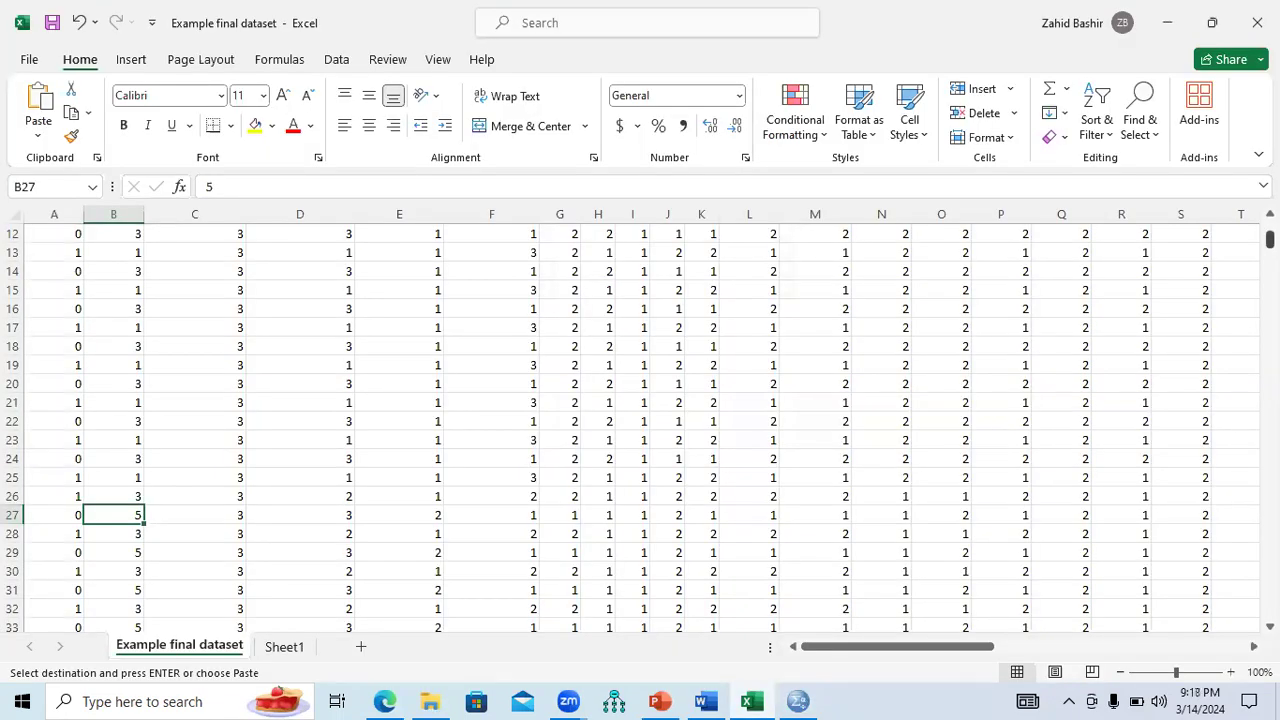
# Step through the Education_Level codes in column C, then select Education_Level's Values cell in SPSS.
pyautogui.moveTo(1270, 239); pyautogui.dragTo(1270, 230)
pyautogui.click(229, 255)
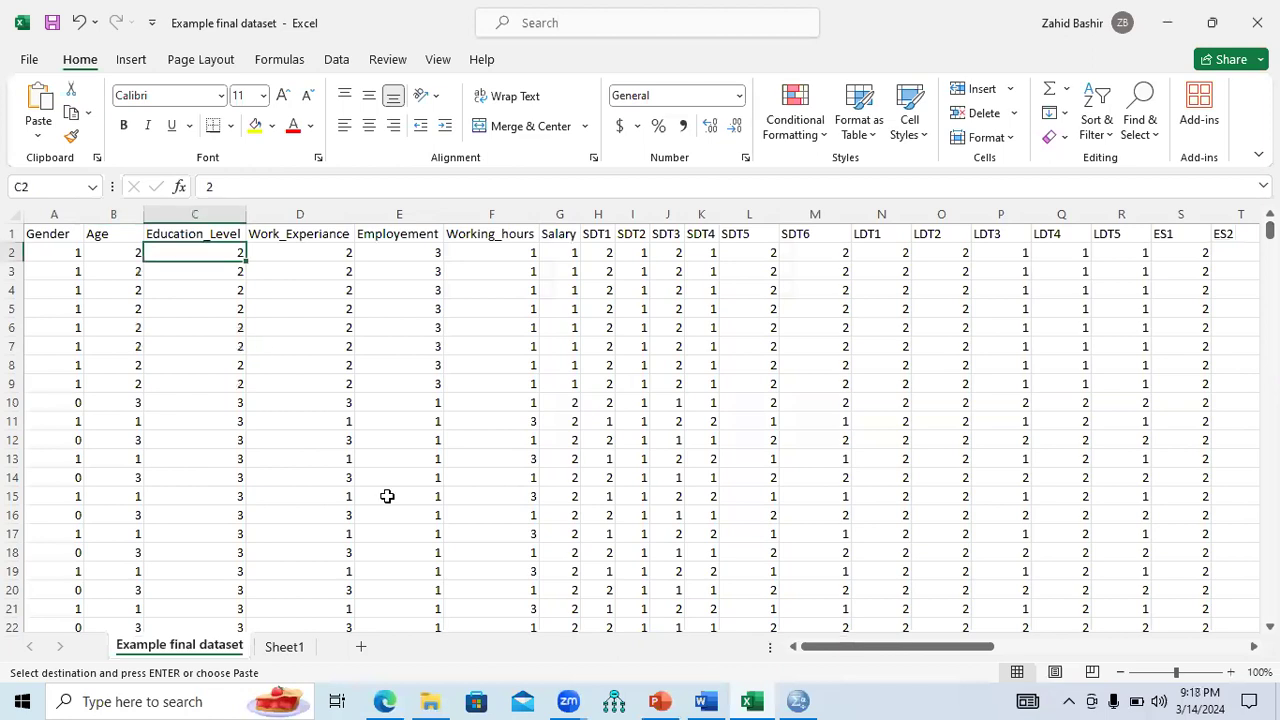
pyautogui.press('Down')
pyautogui.press('Down')
pyautogui.press('Down')
pyautogui.press('Down')
pyautogui.press('Down')
pyautogui.press('Down')
pyautogui.press('Down')
pyautogui.press('Down')
pyautogui.press('Down')
pyautogui.press('Down')
pyautogui.press('Down')
pyautogui.press('Down')
pyautogui.press('Down')
pyautogui.press('Down')
pyautogui.press('Down')
pyautogui.press('Down')
pyautogui.press('Down')
pyautogui.press('Down')
pyautogui.press('Down')
pyautogui.press('Down')
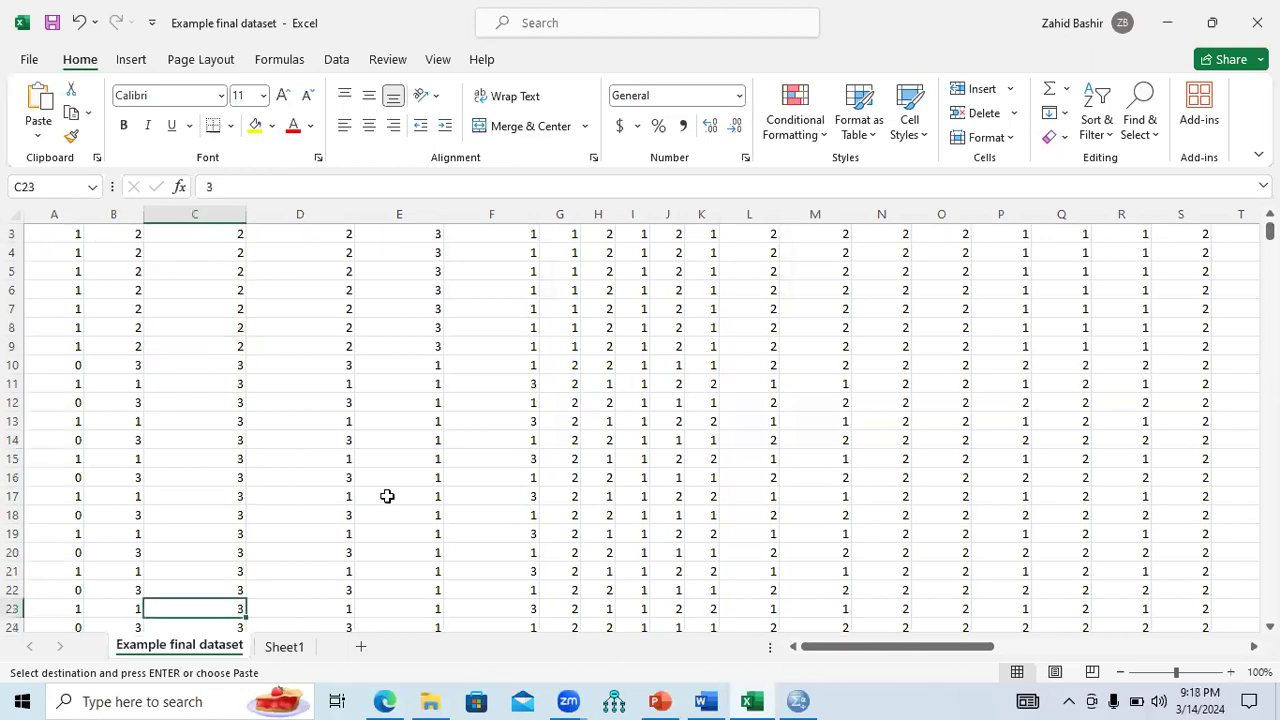
pyautogui.press('Down')
pyautogui.press('Down')
pyautogui.press('Down')
pyautogui.press('Down')
pyautogui.press('Down')
pyautogui.press('Down')
pyautogui.press('Down')
pyautogui.press('Down')
pyautogui.press('Down')
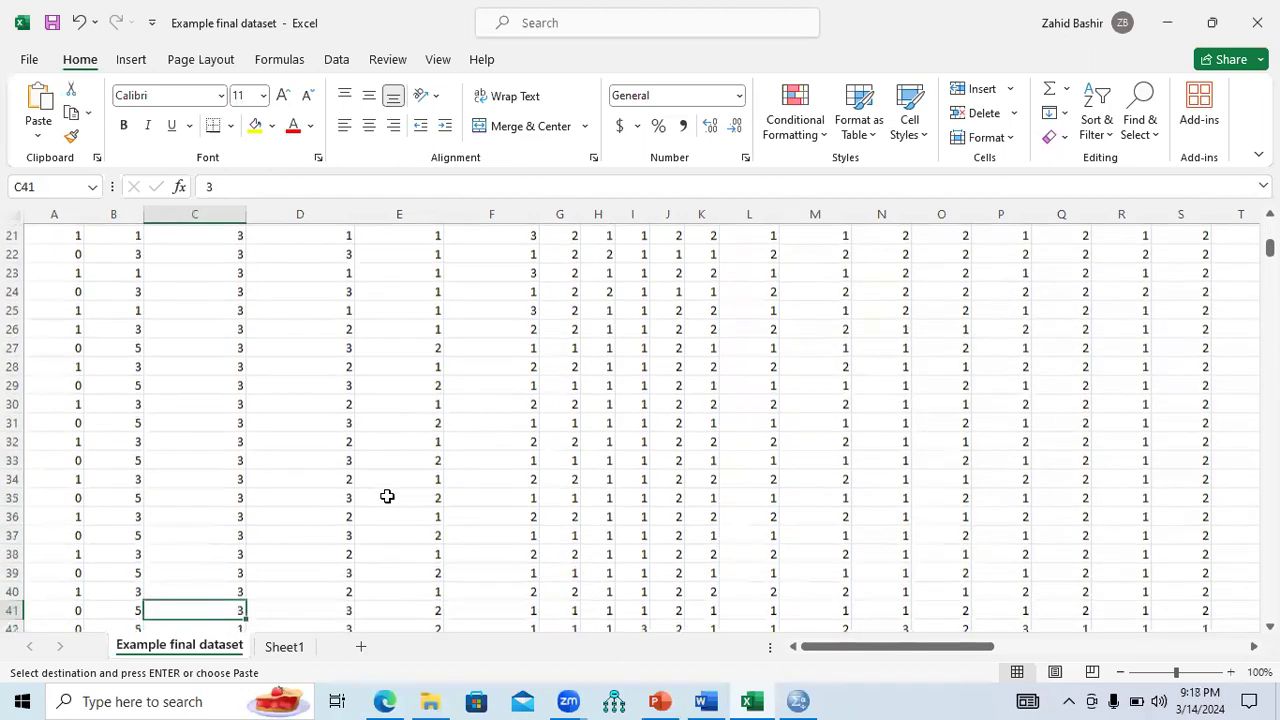
pyautogui.click(797, 701)
pyautogui.click(580, 165)
# Label Education_Level 1 = Less than Bacholer, 2 = Graduate, 3 = Masters/M.Phil/PhD and make it Ordinal.
pyautogui.click(584, 166)
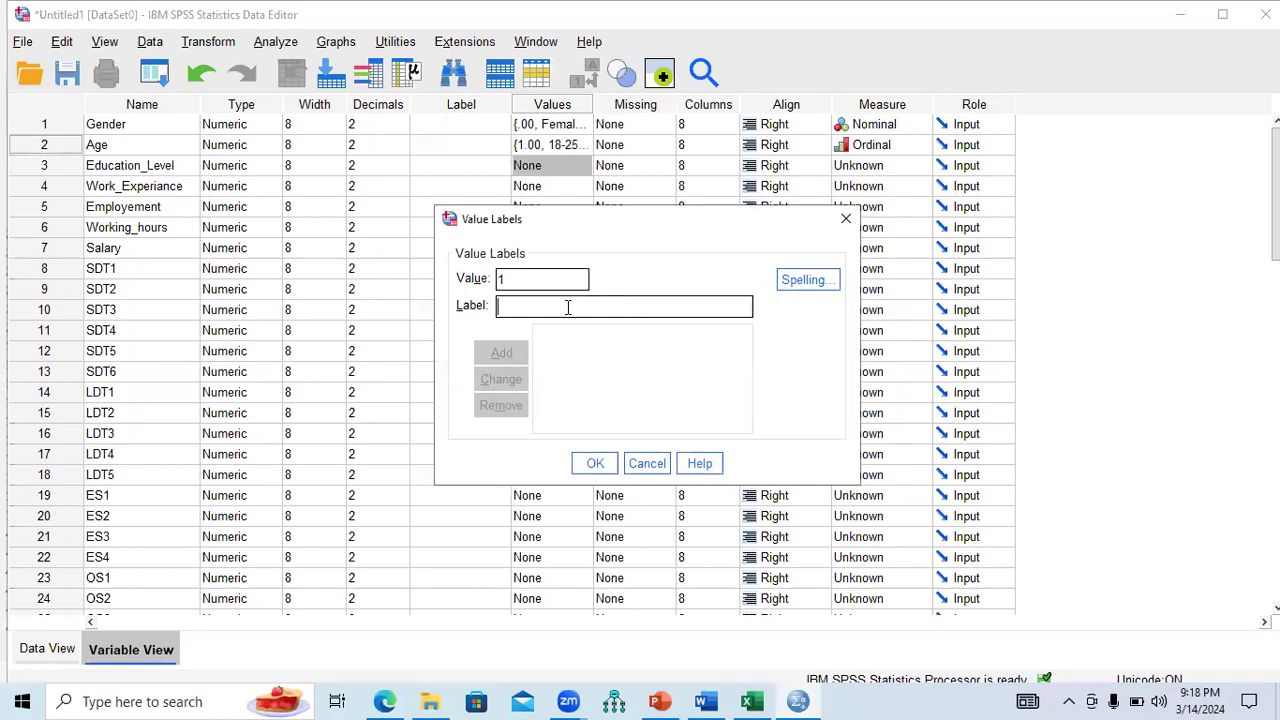
pyautogui.write('Less than B')
pyautogui.write('achloer')
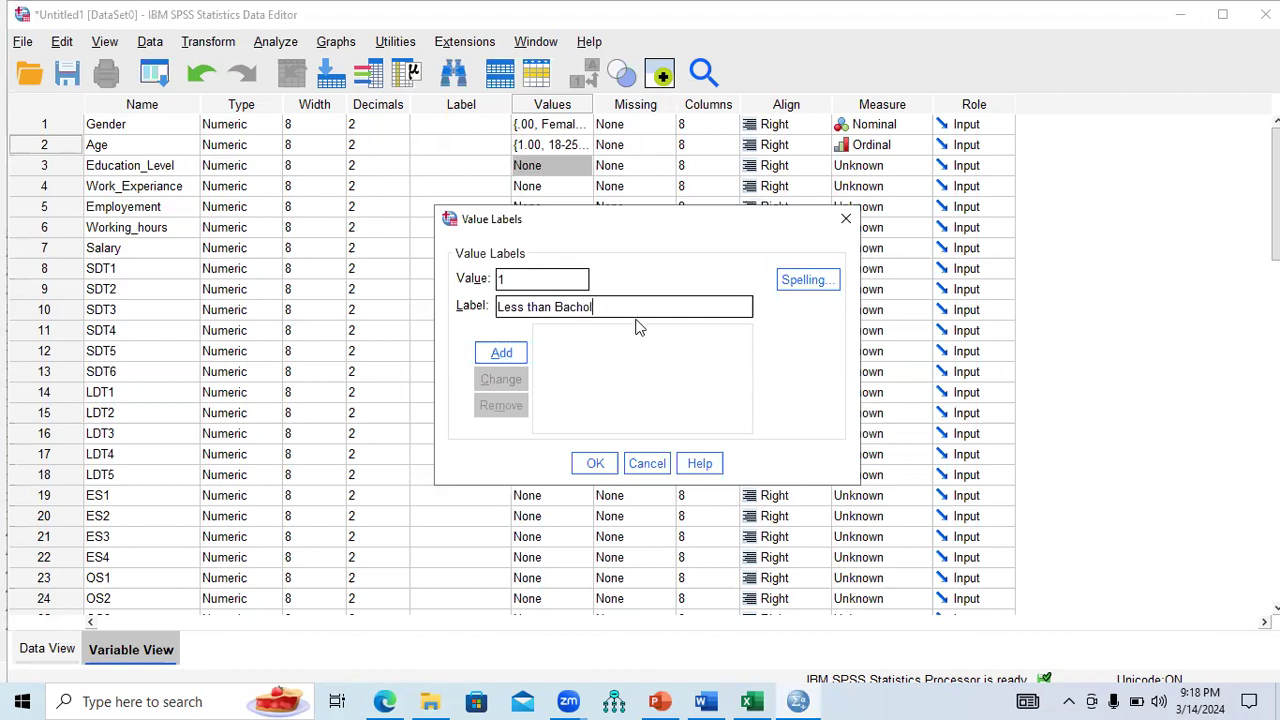
pyautogui.click(501, 358)
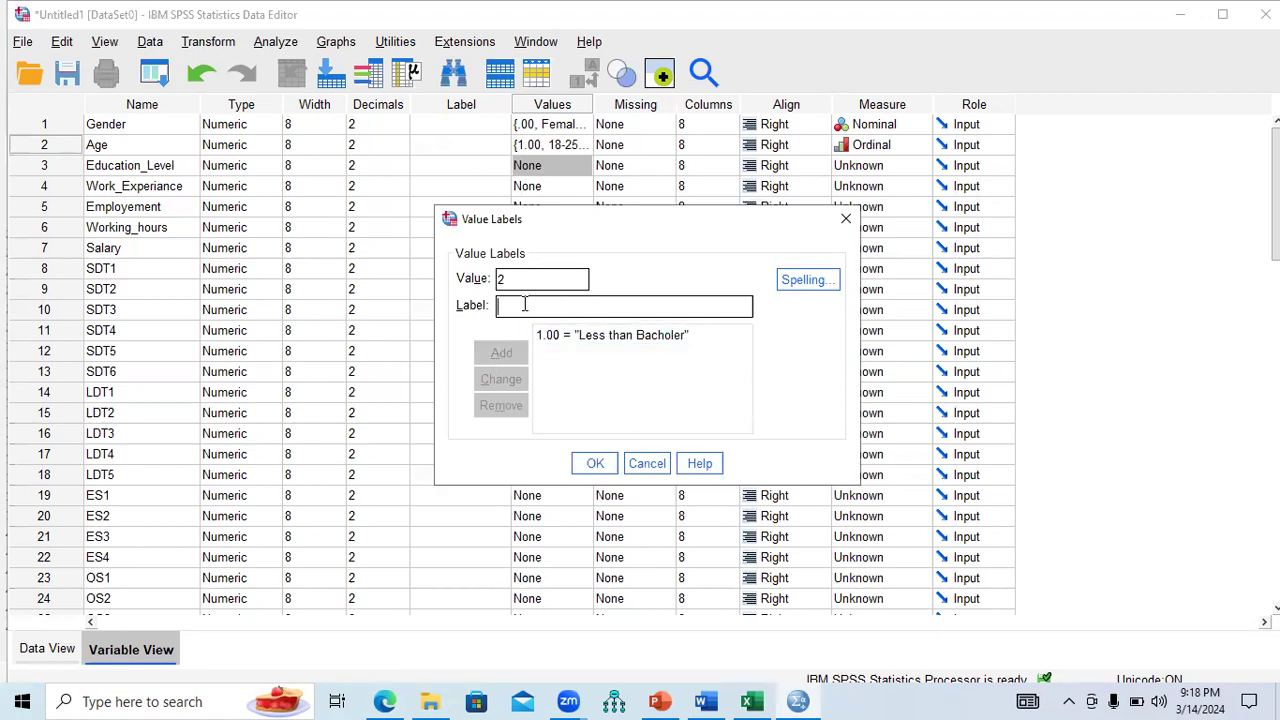
pyautogui.write('Graduate')
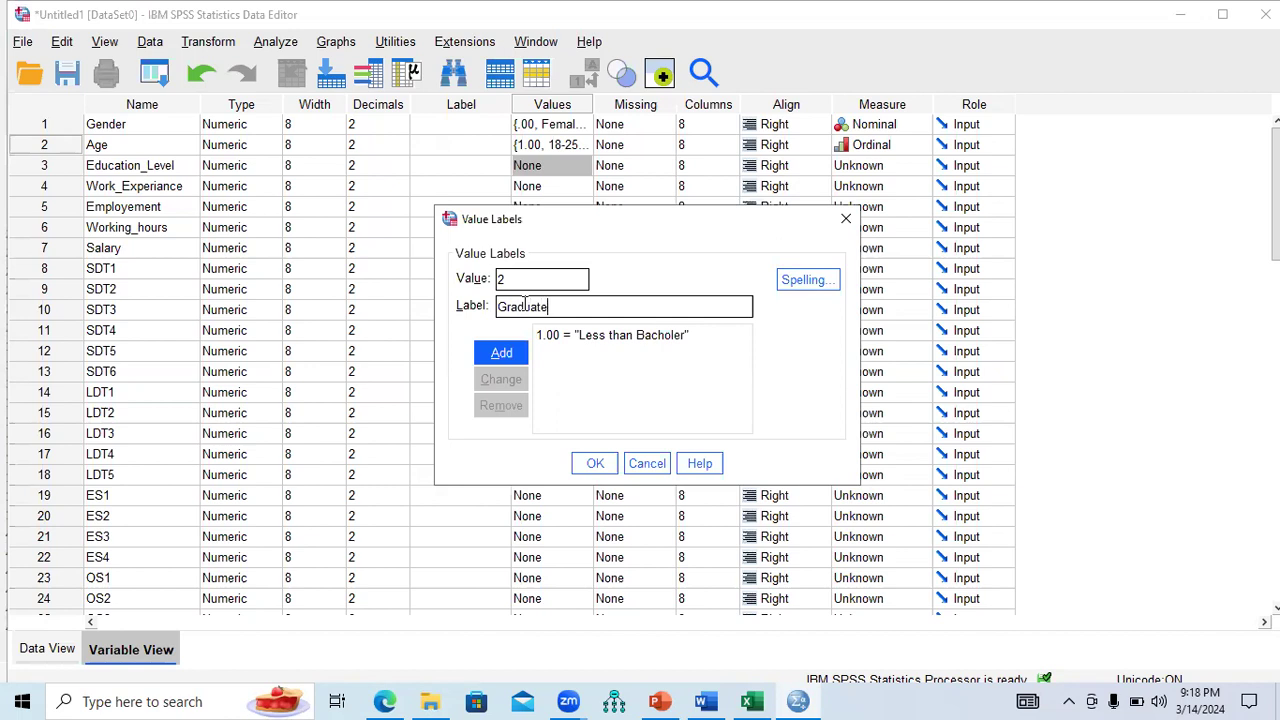
pyautogui.click(502, 354)
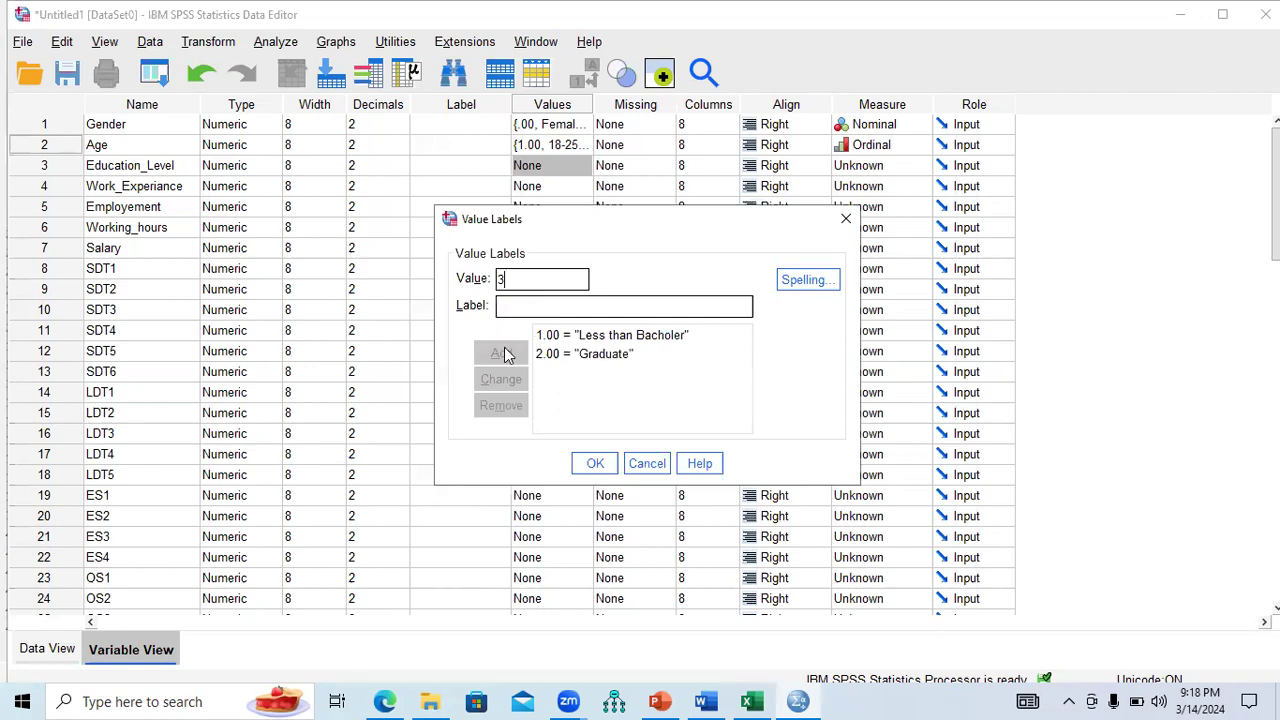
pyautogui.write('M')
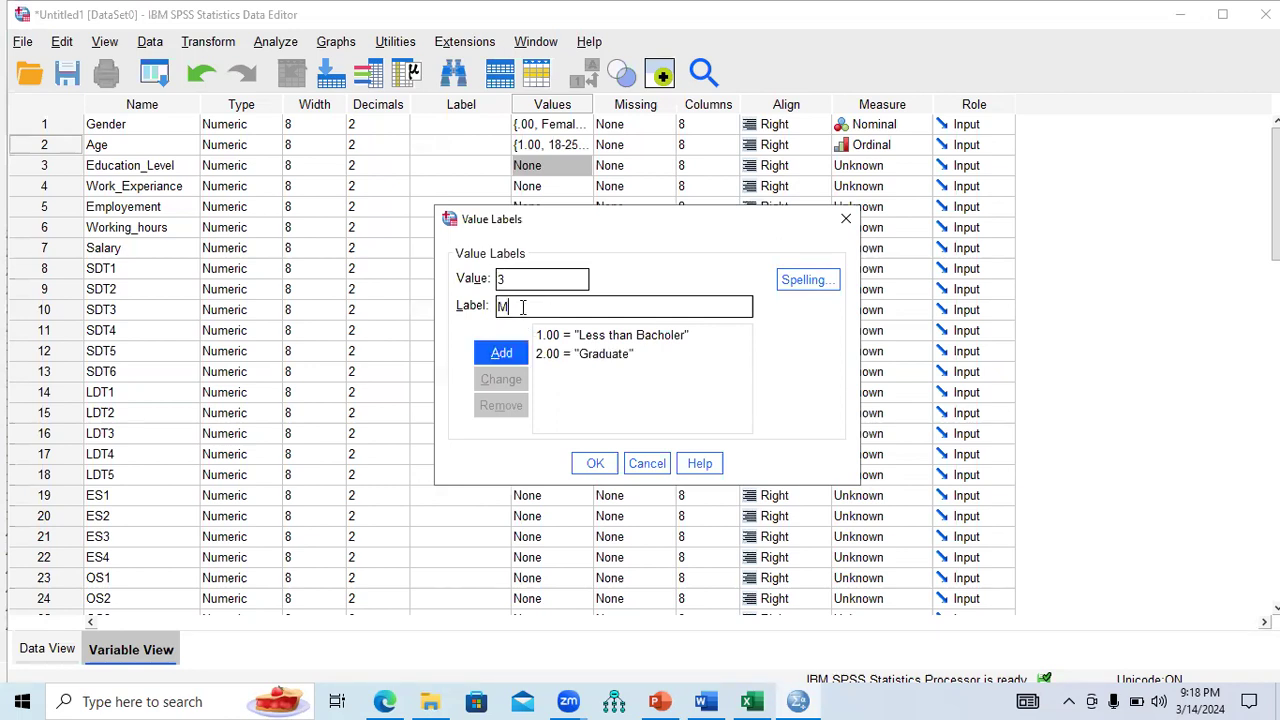
pyautogui.write('asters/M.Phil/PhD')
pyautogui.click(503, 350)
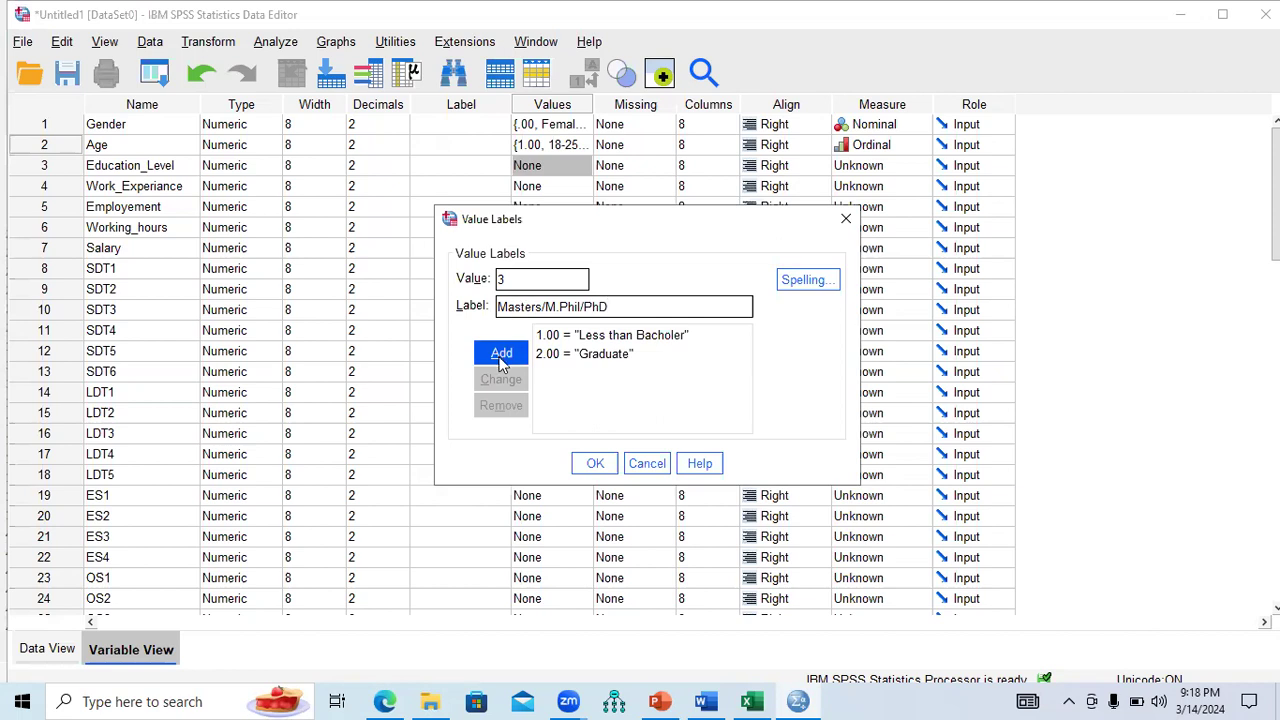
pyautogui.click(595, 464)
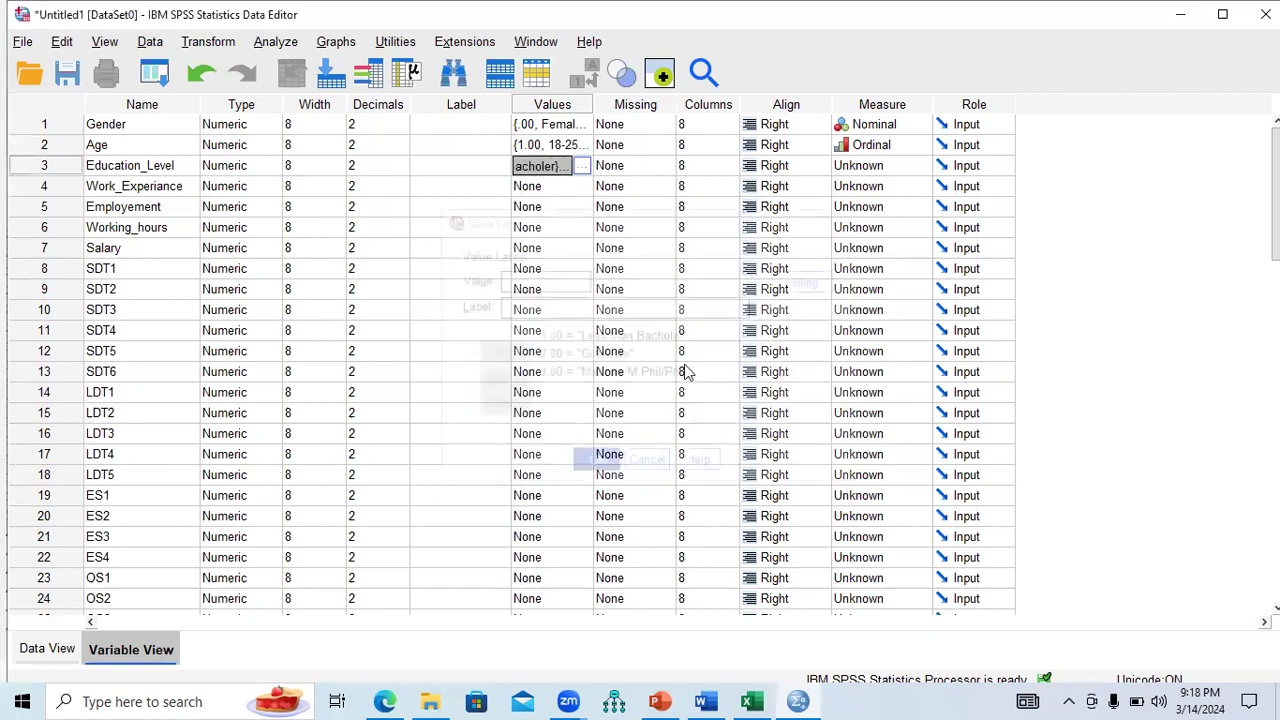
pyautogui.click(924, 178)
pyautogui.click(907, 199)
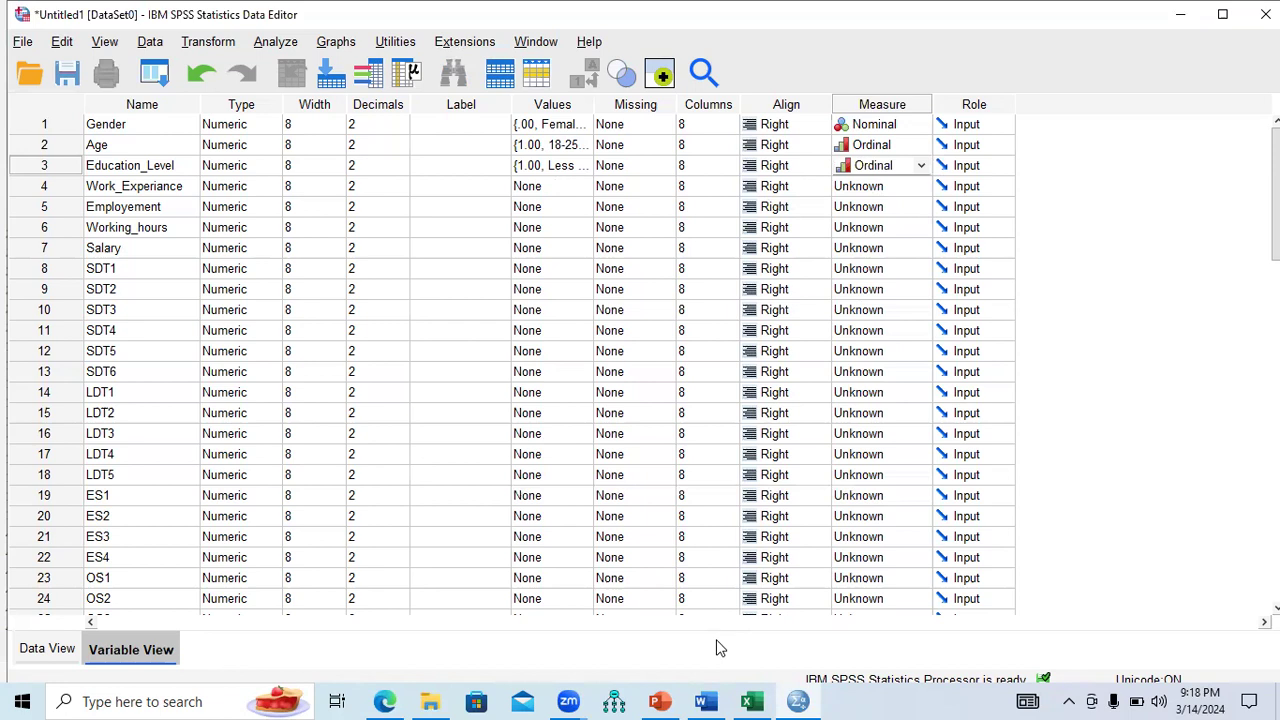
pyautogui.click(752, 700)
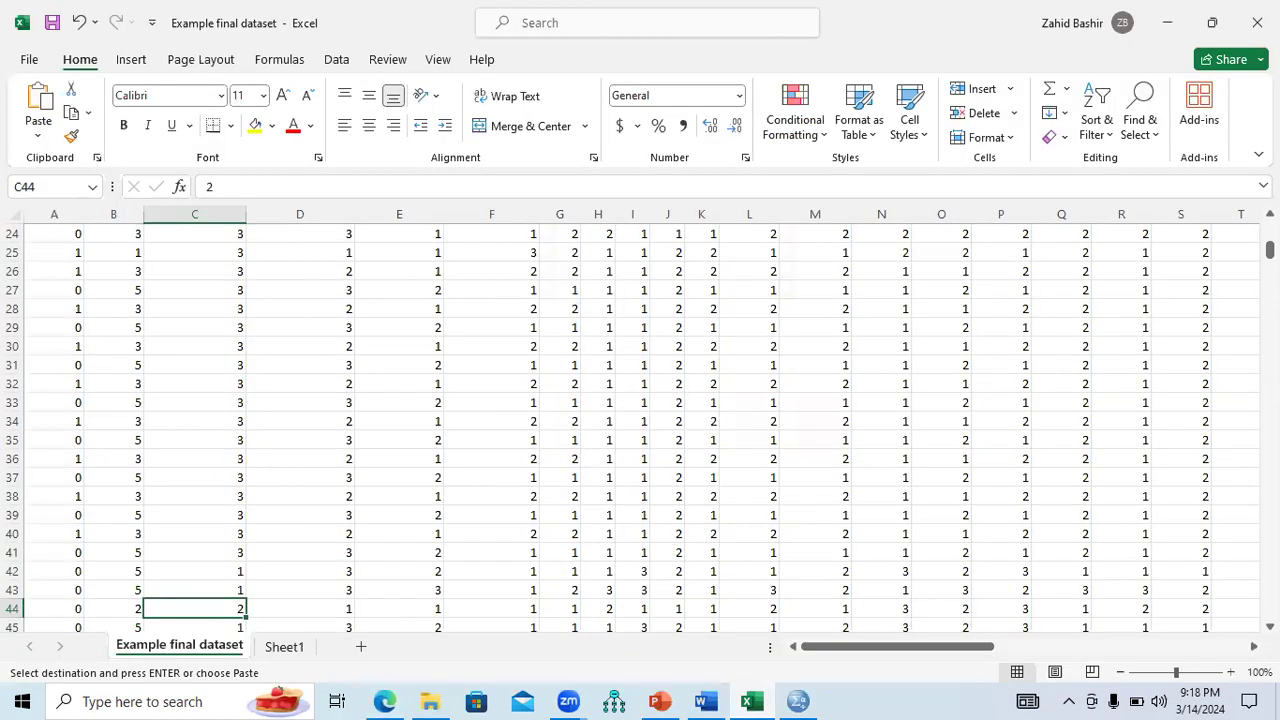
# Check the Work_Experiance codes in column D starting at cell D5.
pyautogui.moveTo(1268, 250); pyautogui.dragTo(1268, 230)
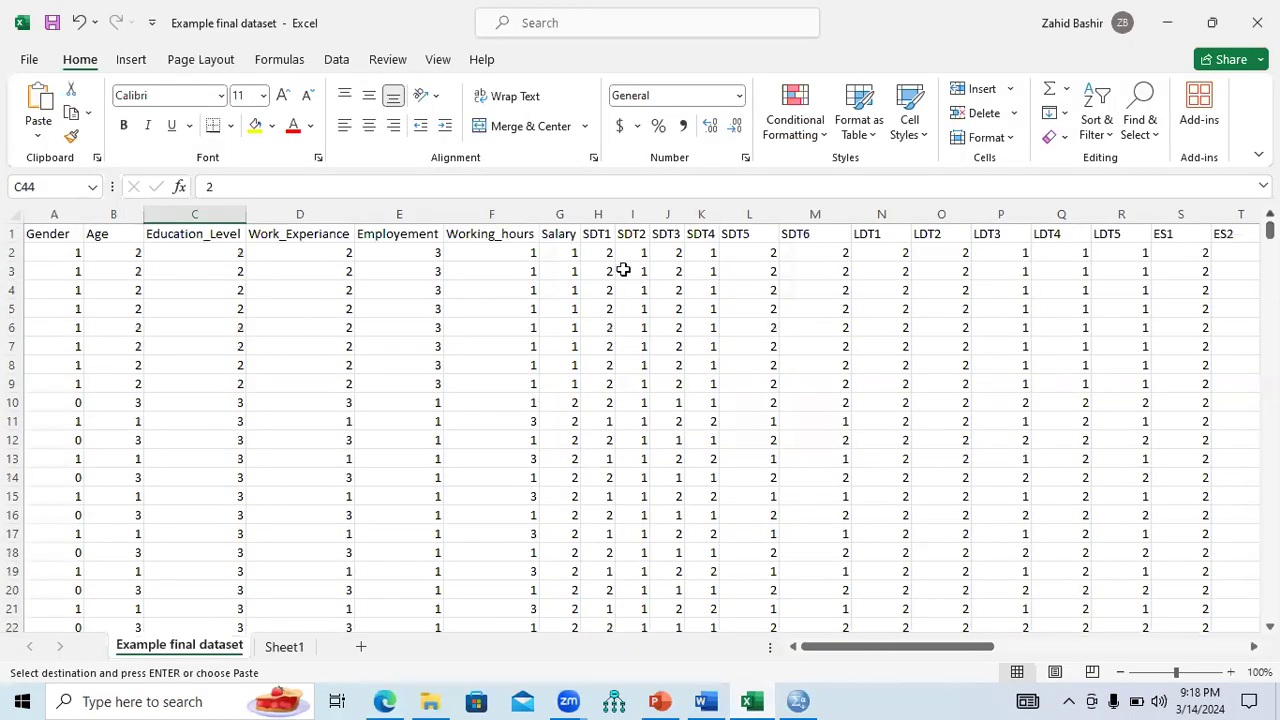
pyautogui.click(310, 306)
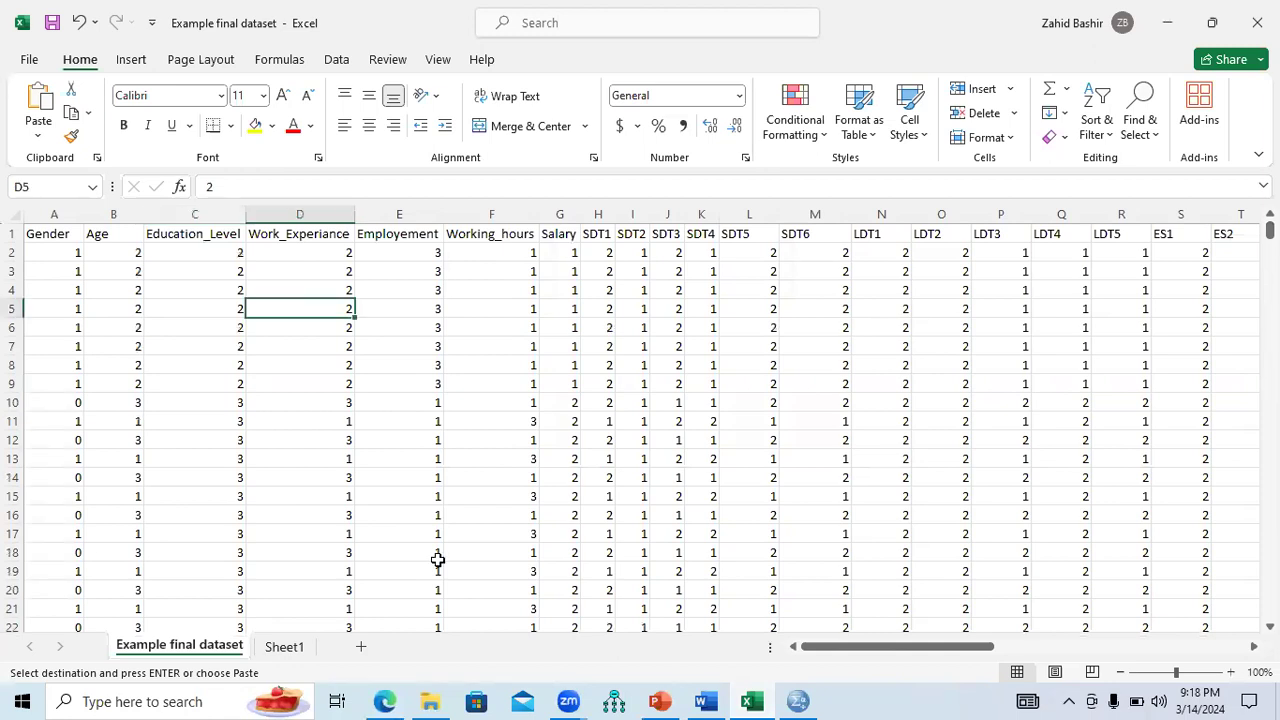
pyautogui.press('Down')
pyautogui.press('Down')
pyautogui.press('Down')
pyautogui.press('Down')
pyautogui.press('Down')
pyautogui.press('Down')
pyautogui.press('Down')
pyautogui.press('Down')
pyautogui.press('Down')
pyautogui.press('Down')
pyautogui.press('Down')
pyautogui.press('Down')
pyautogui.press('Down')
pyautogui.press('Down')
pyautogui.press('Down')
pyautogui.press('Down')
pyautogui.press('Down')
pyautogui.press('Down')
pyautogui.press('Down')
pyautogui.press('Down')
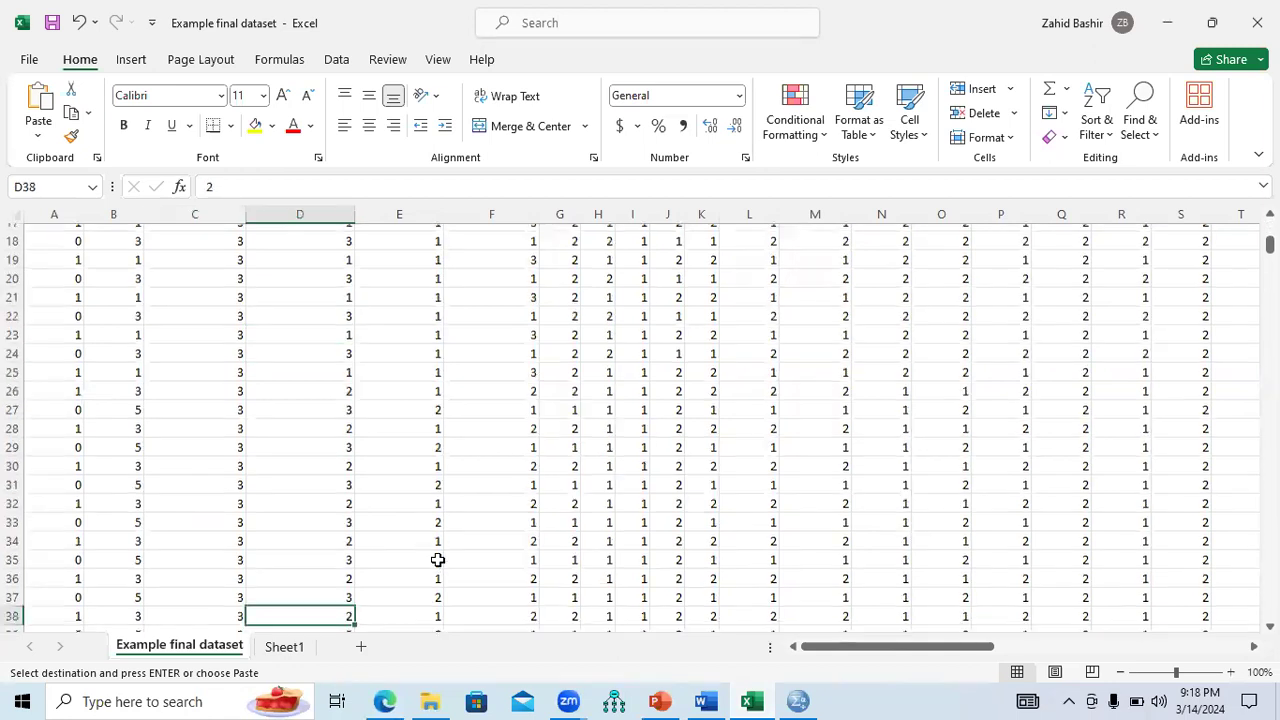
pyautogui.press('Down')
pyautogui.press('Down')
pyautogui.press('Down')
pyautogui.press('Down')
pyautogui.press('Down')
pyautogui.press('Down')
pyautogui.press('Down')
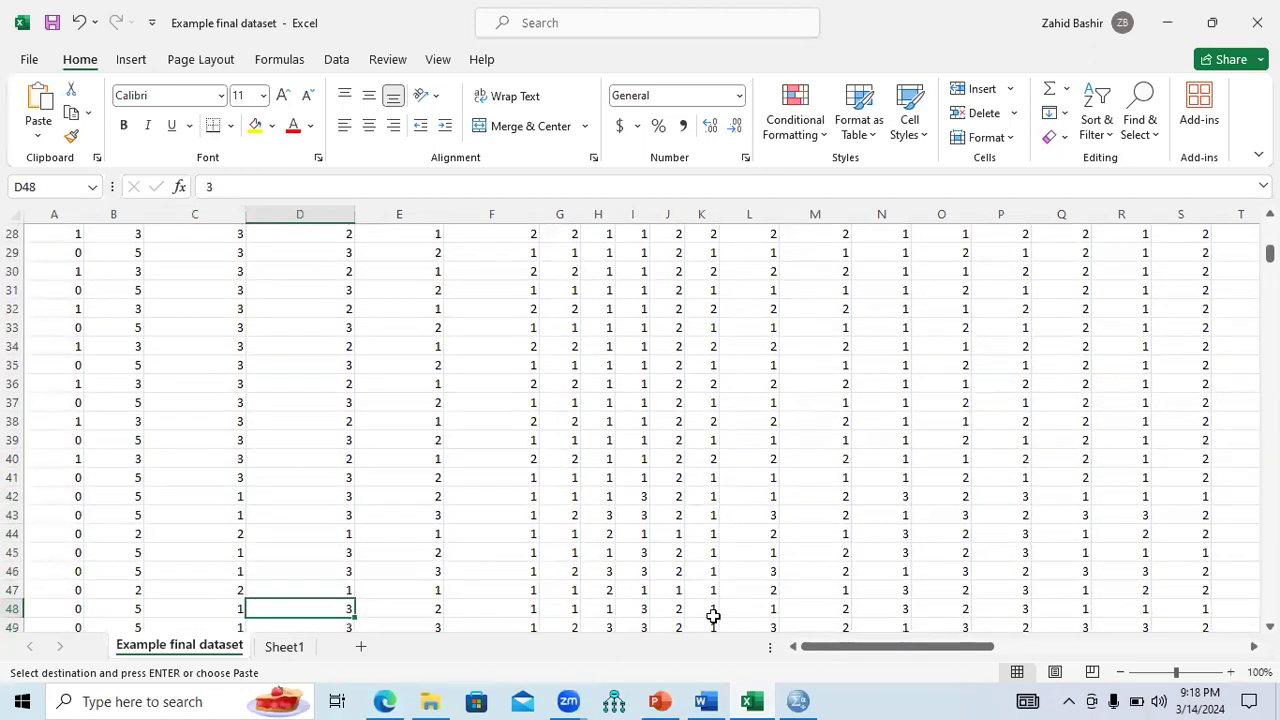
pyautogui.click(798, 700)
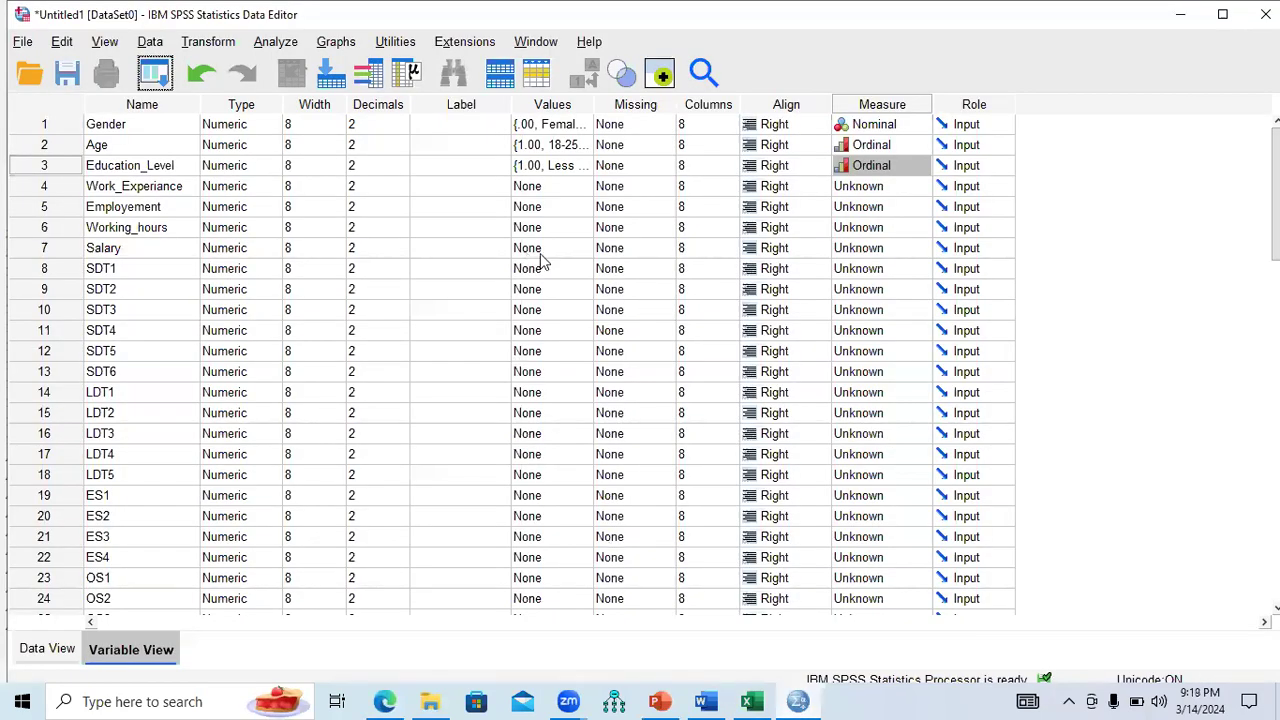
# Add Work_Experiance labels 1 = 1-3 Years experiance and 2 = 4-9 years.
pyautogui.click(586, 187)
pyautogui.click(586, 187)
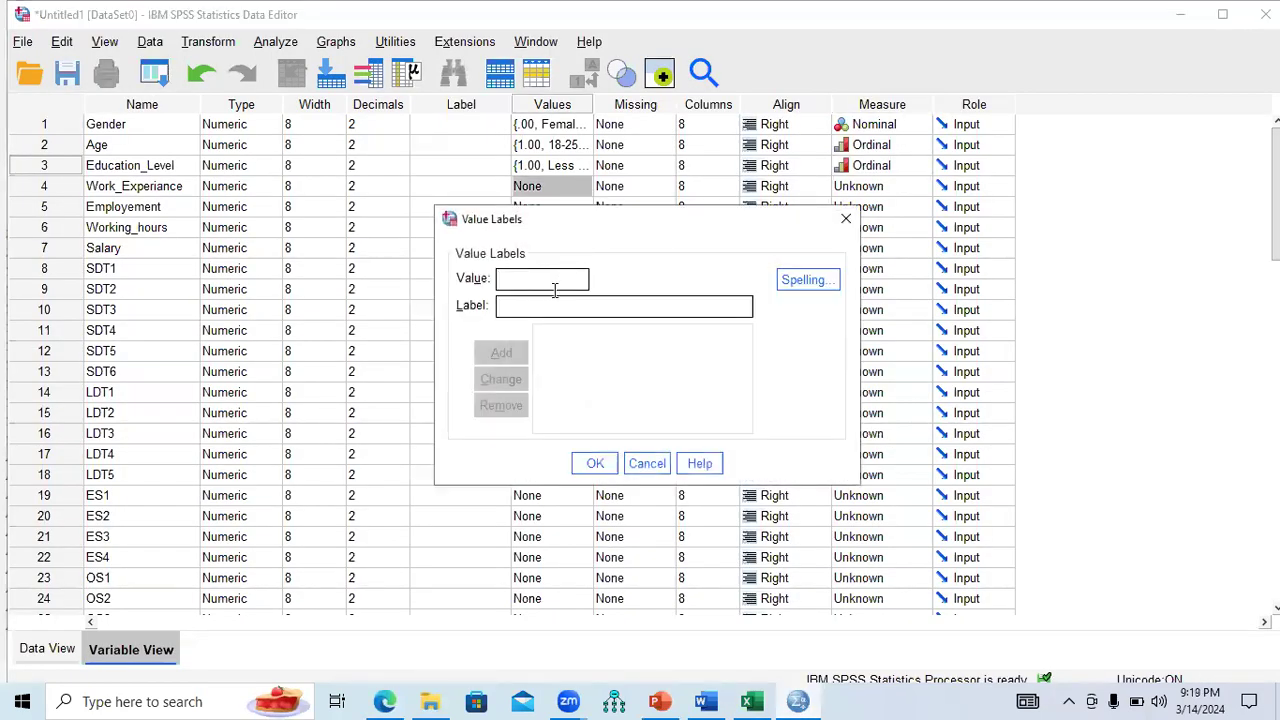
pyautogui.write('1.00 = "')
pyautogui.write('1-3')
pyautogui.write(' Years')
pyautogui.write(' experiance')
pyautogui.click(503, 353)
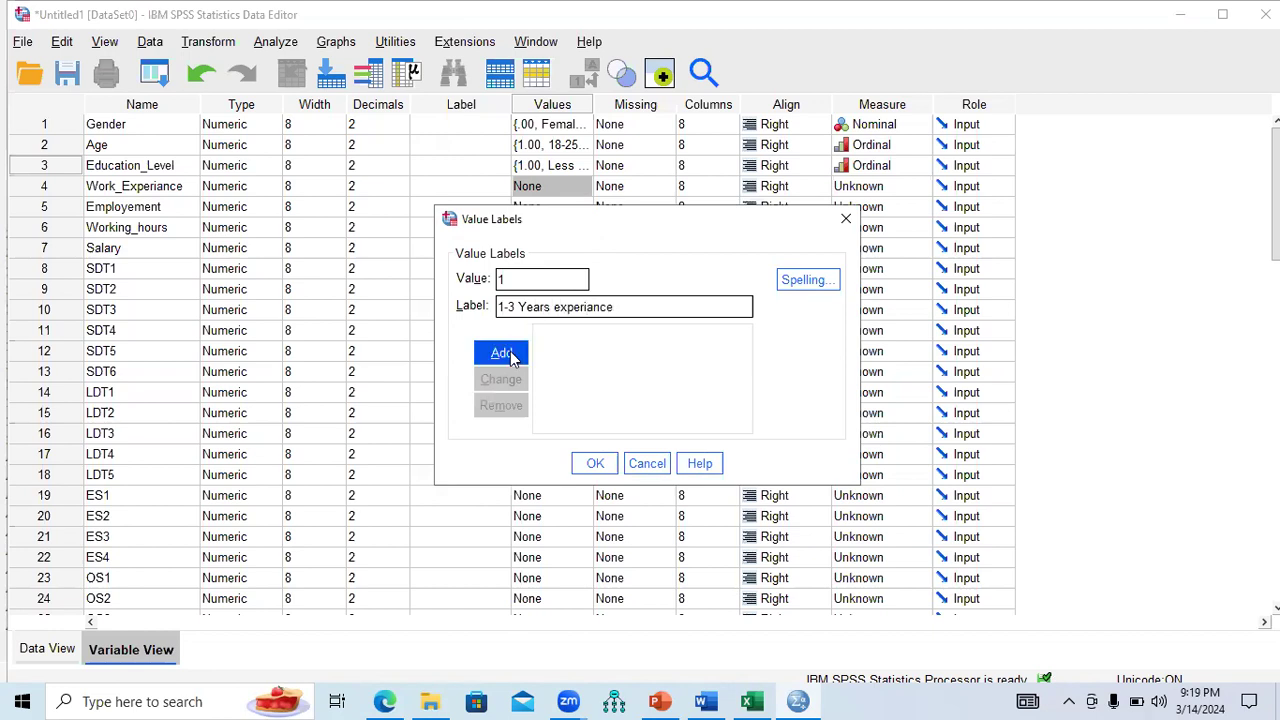
pyautogui.write('2')
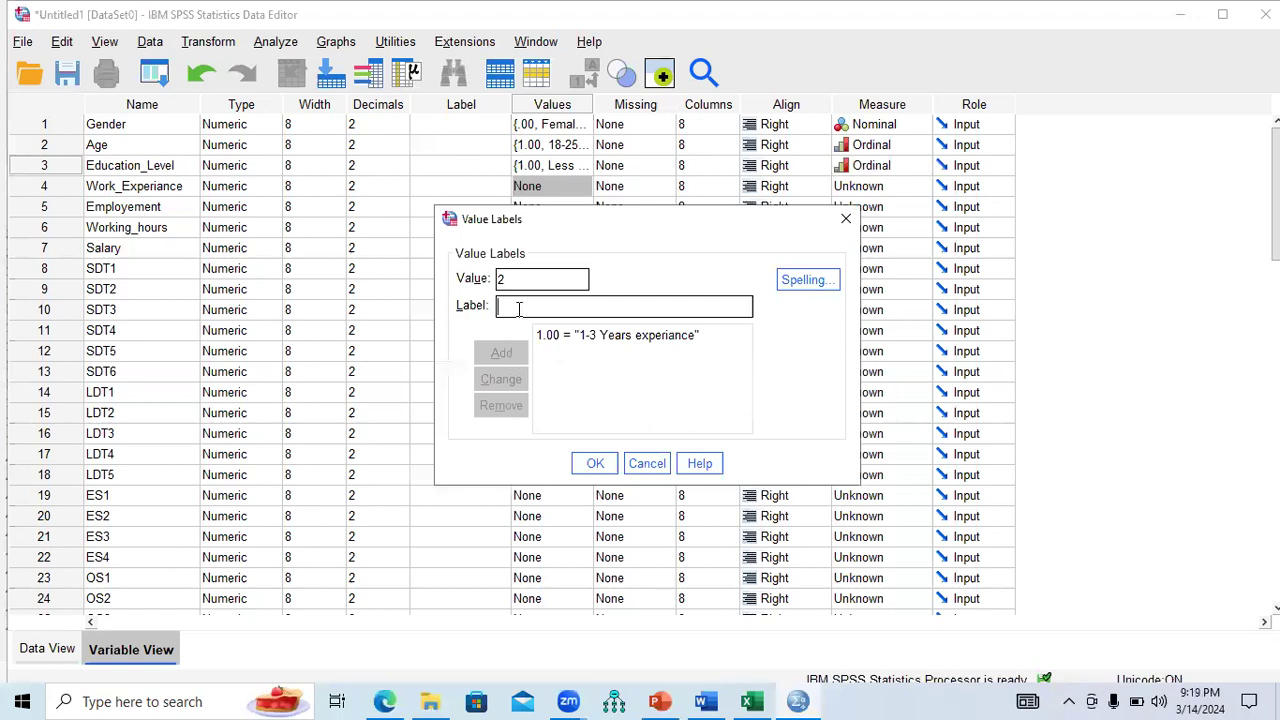
pyautogui.write('4')
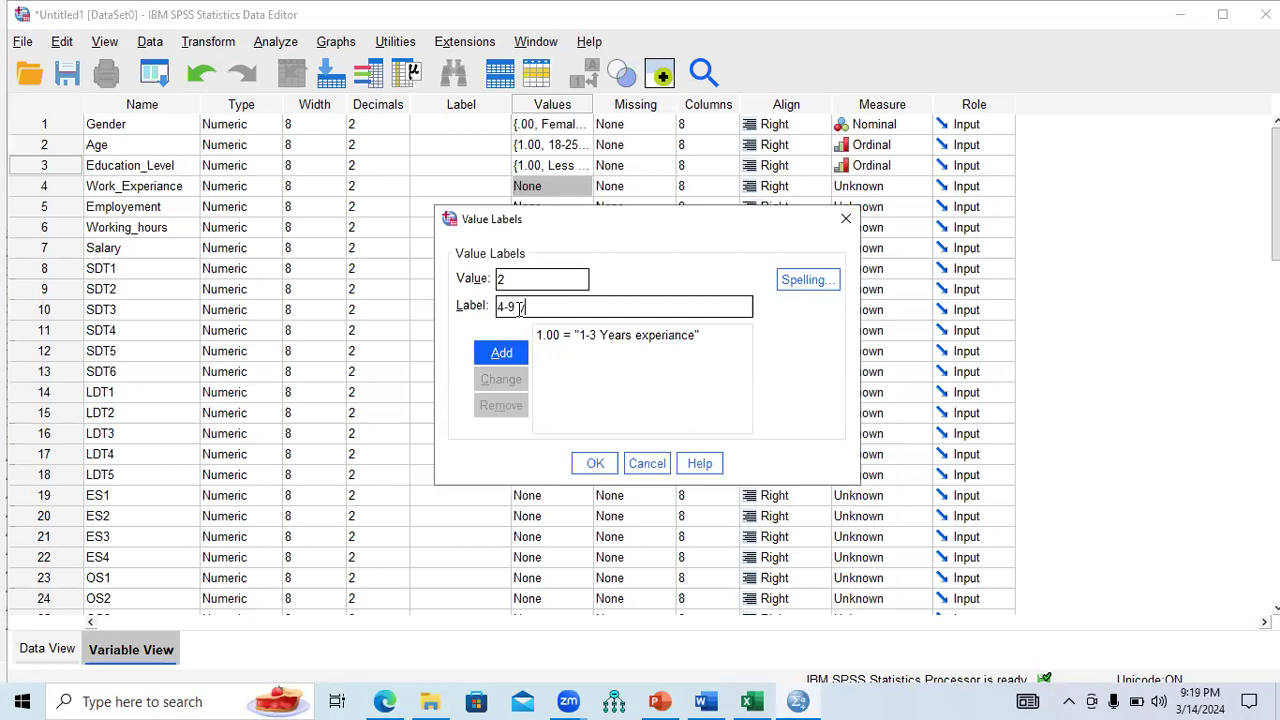
pyautogui.write('-9 years')
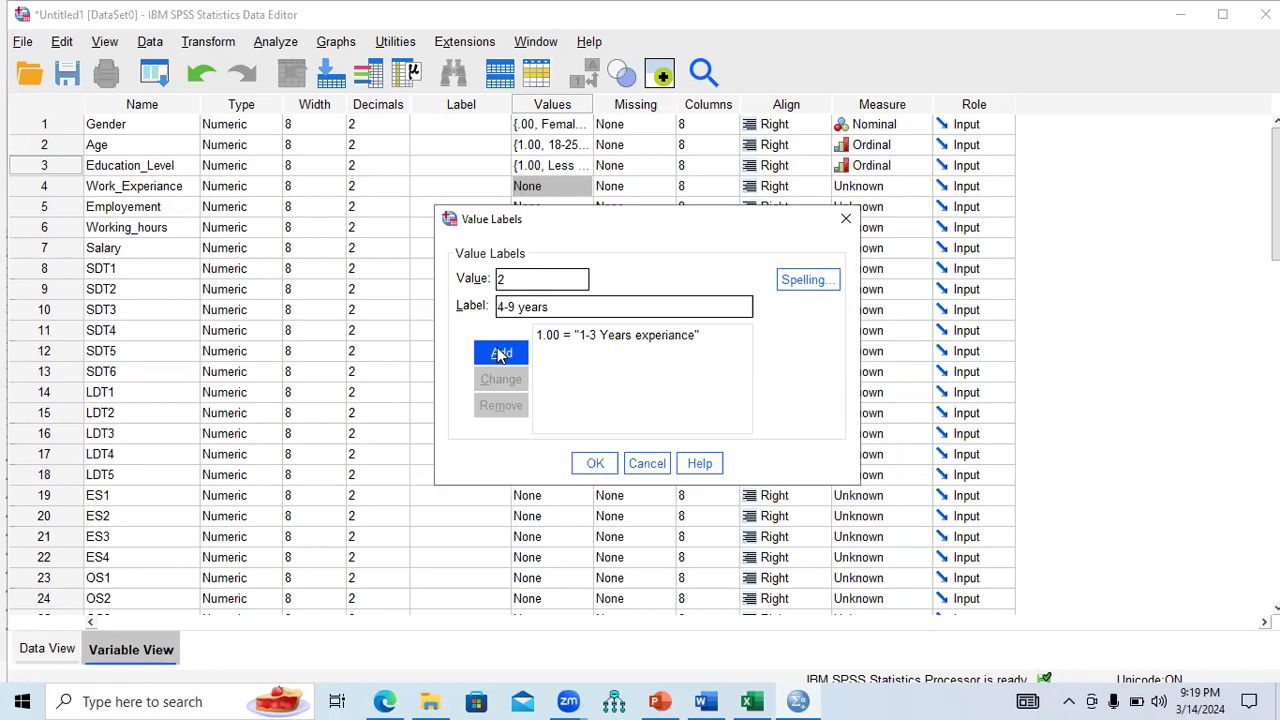
pyautogui.click(502, 355)
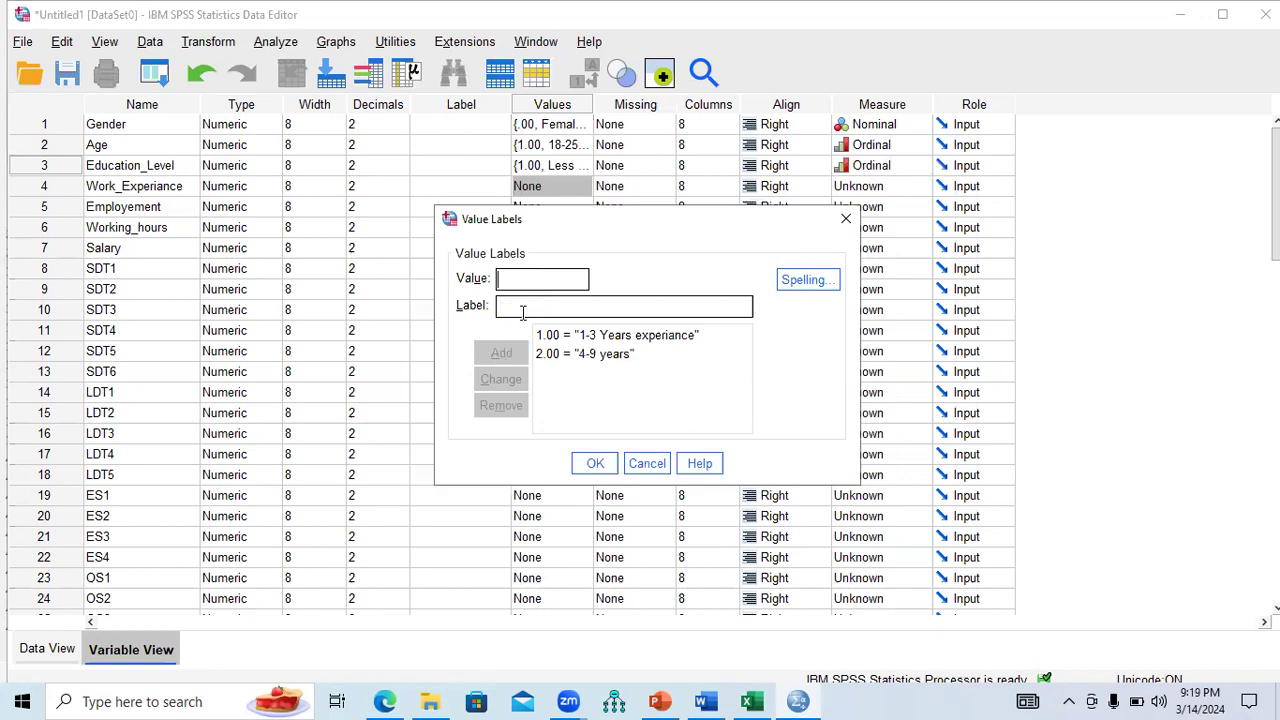
pyautogui.write('4')
# Correct the value 2 label to 4-9 Years experiance and confirm the labels.
pyautogui.click(568, 338)
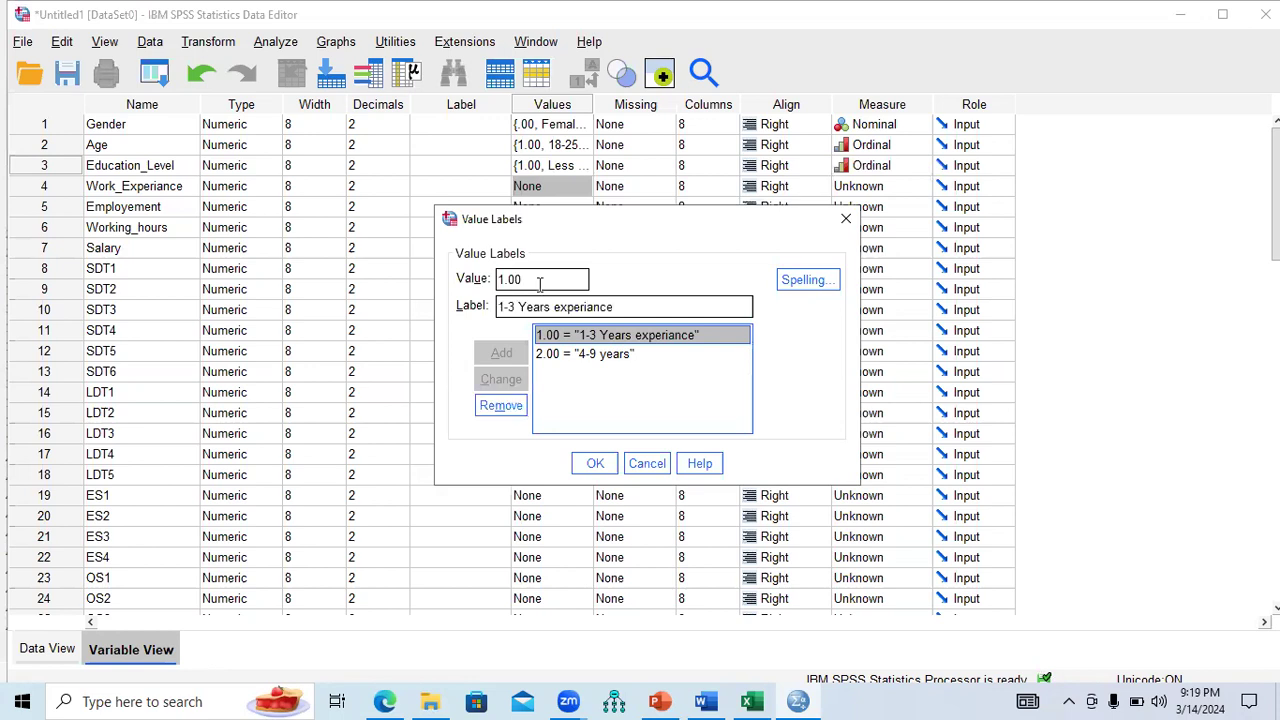
pyautogui.click(574, 354)
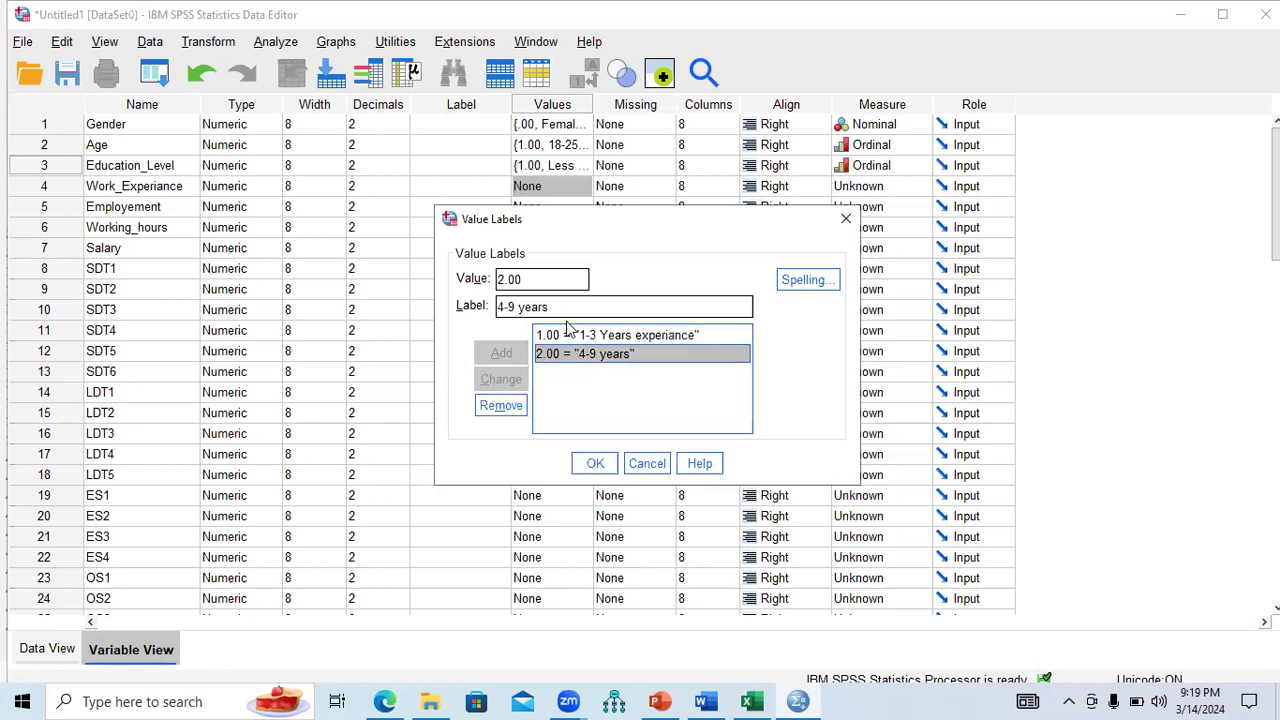
pyautogui.click(555, 306)
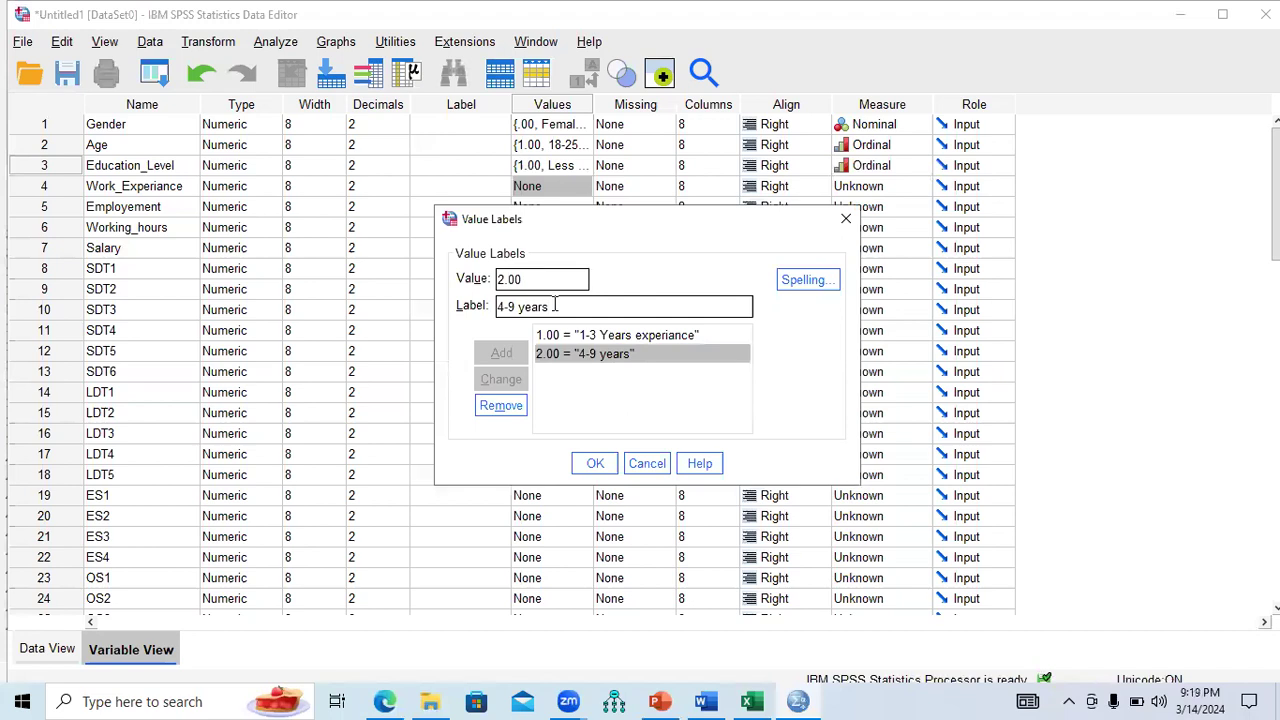
pyautogui.press('BackSpace')
pyautogui.press('BackSpace')
pyautogui.press('BackSpace')
pyautogui.press('BackSpace')
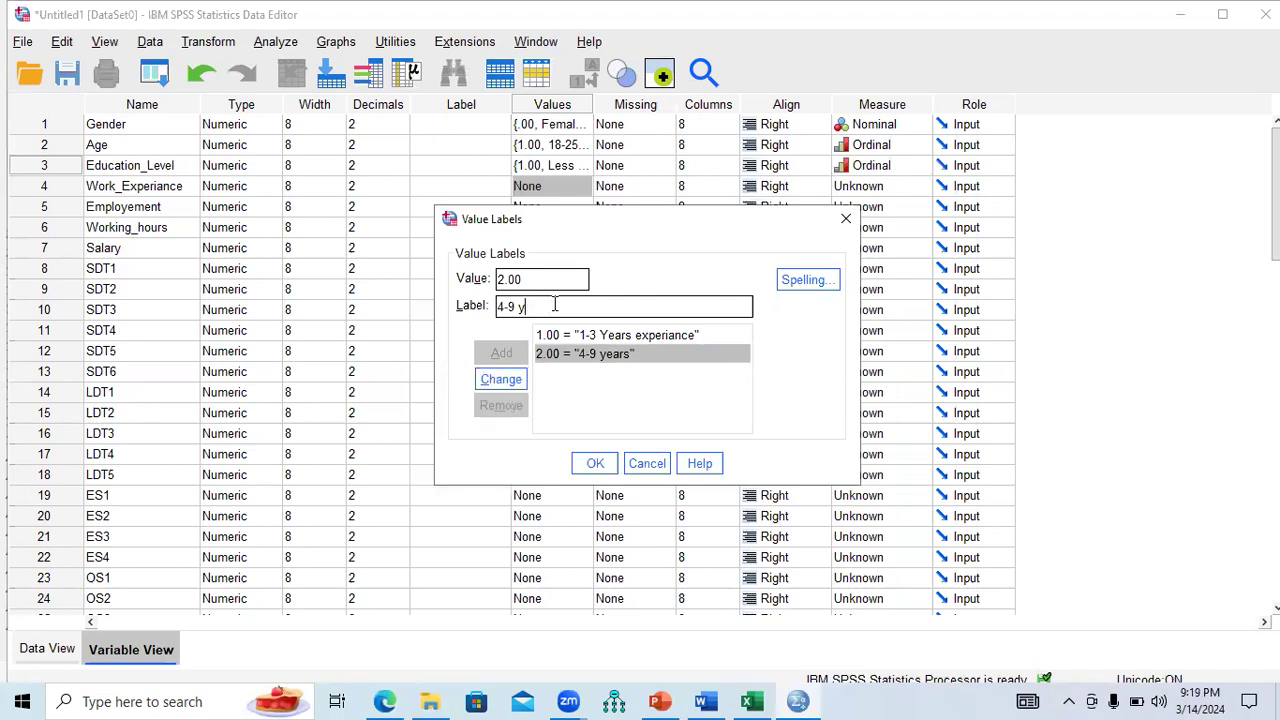
pyautogui.write('Years experiance')
pyautogui.click(501, 379)
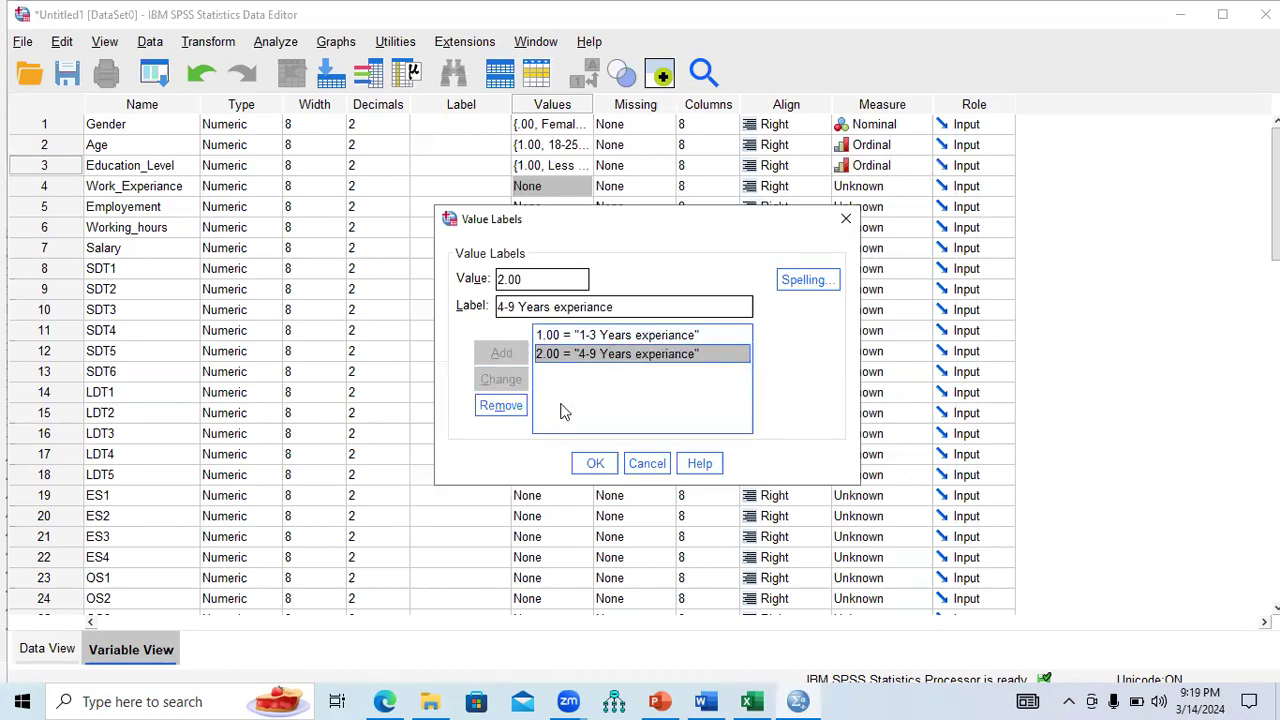
pyautogui.click(593, 463)
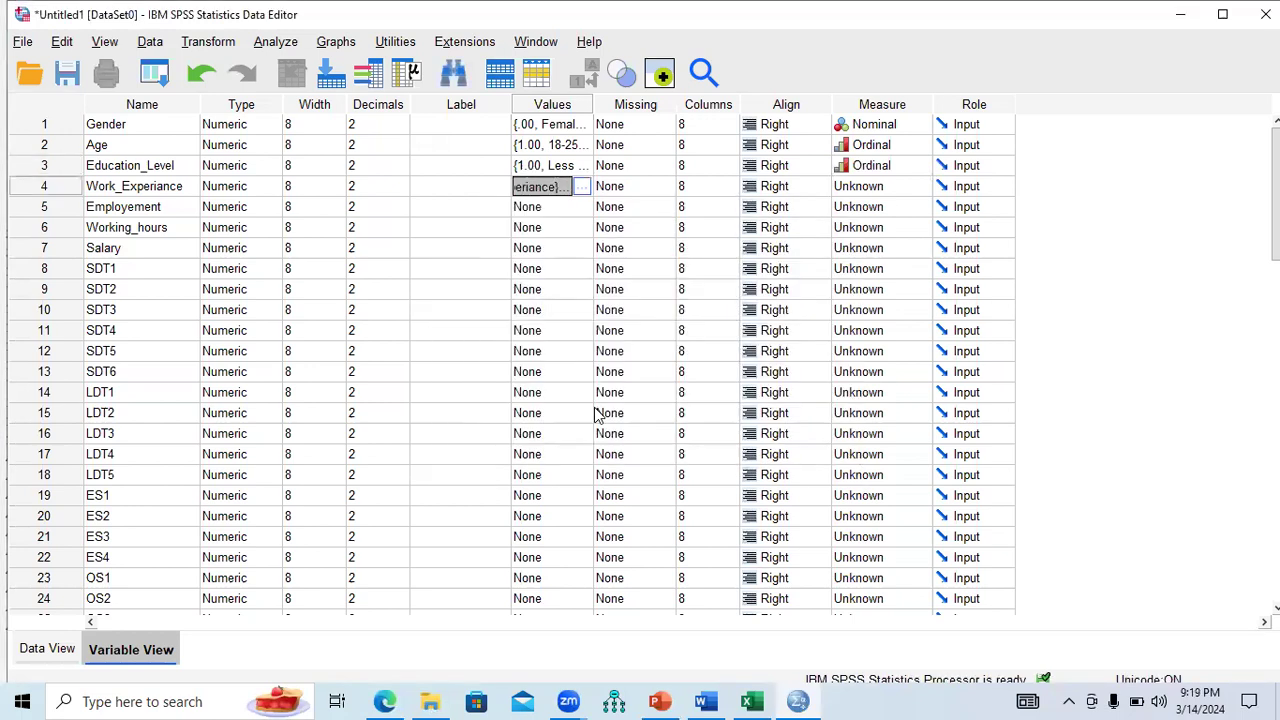
# Add the label 3 = 10 or more Years experiance to Work_Experiance.
pyautogui.click(581, 186)
pyautogui.click(526, 287)
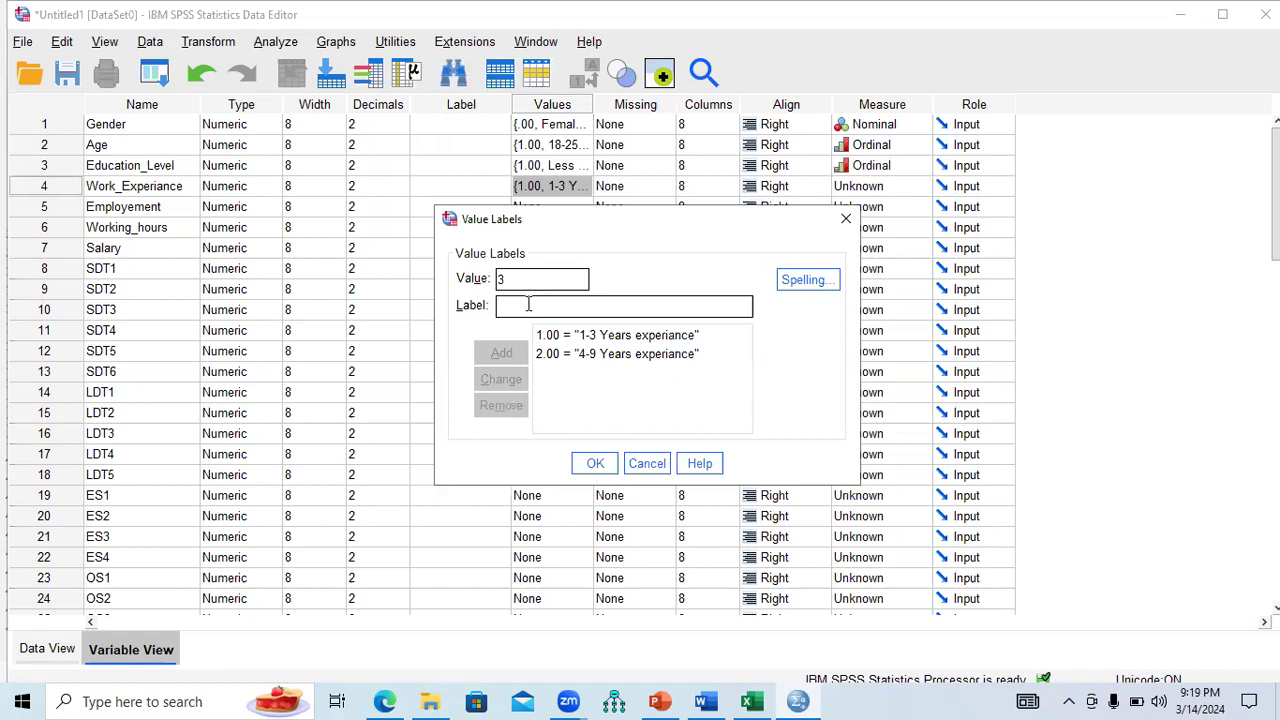
pyautogui.write('10')
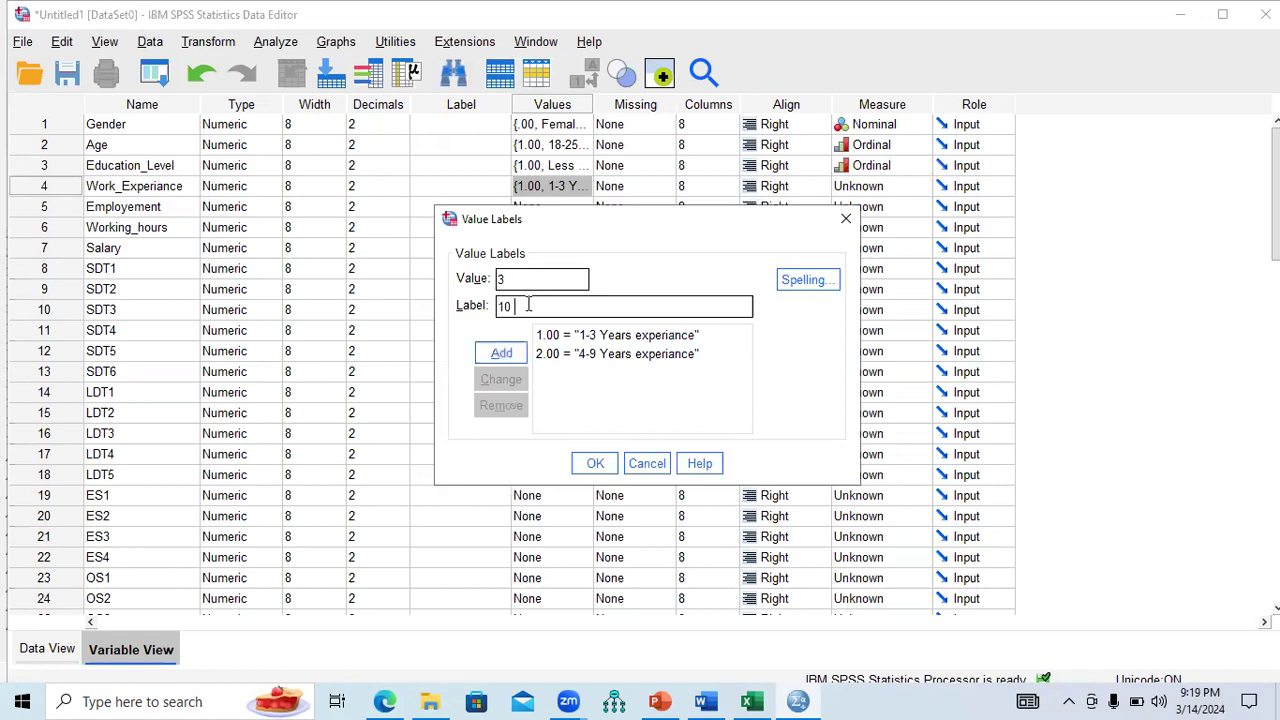
pyautogui.write(' or more ye')
pyautogui.press('BackSpace')
pyautogui.press('BackSpace')
pyautogui.write('Years experiance')
pyautogui.click(501, 352)
pyautogui.click(594, 464)
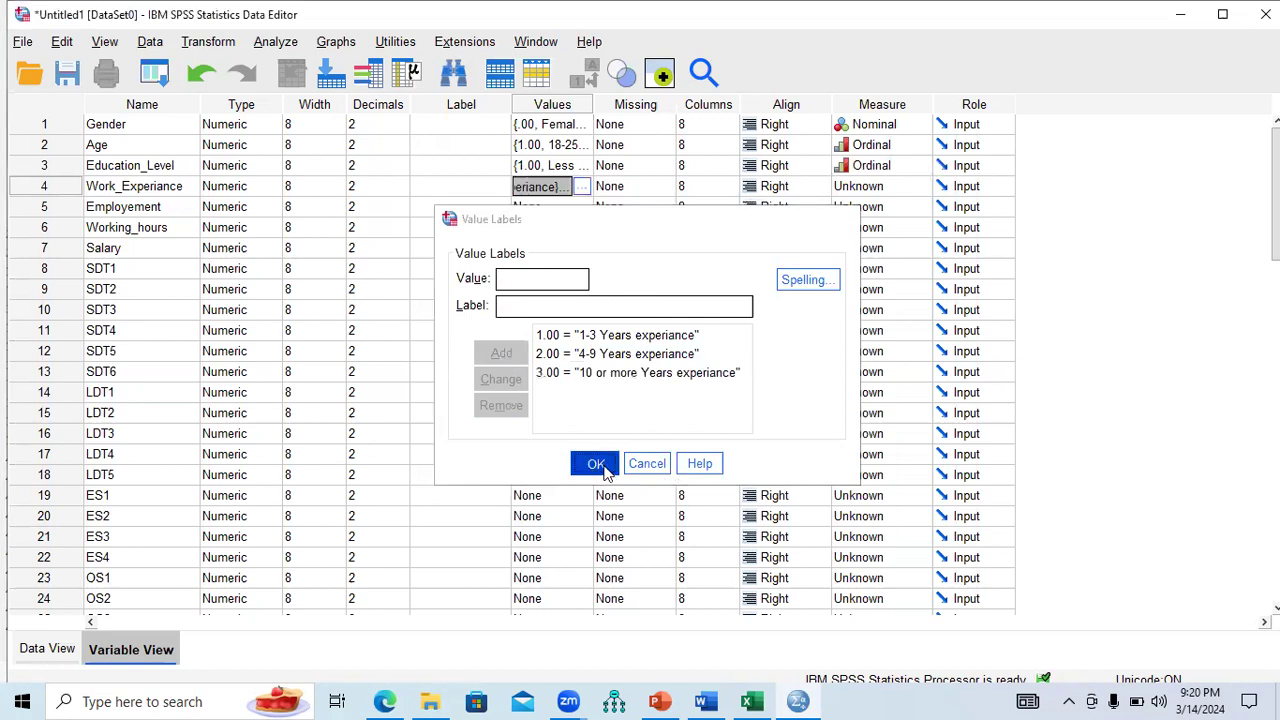
# Set Work_Experiance's measure to Ordinal and review its three value labels.
pyautogui.click(914, 190)
pyautogui.click(919, 188)
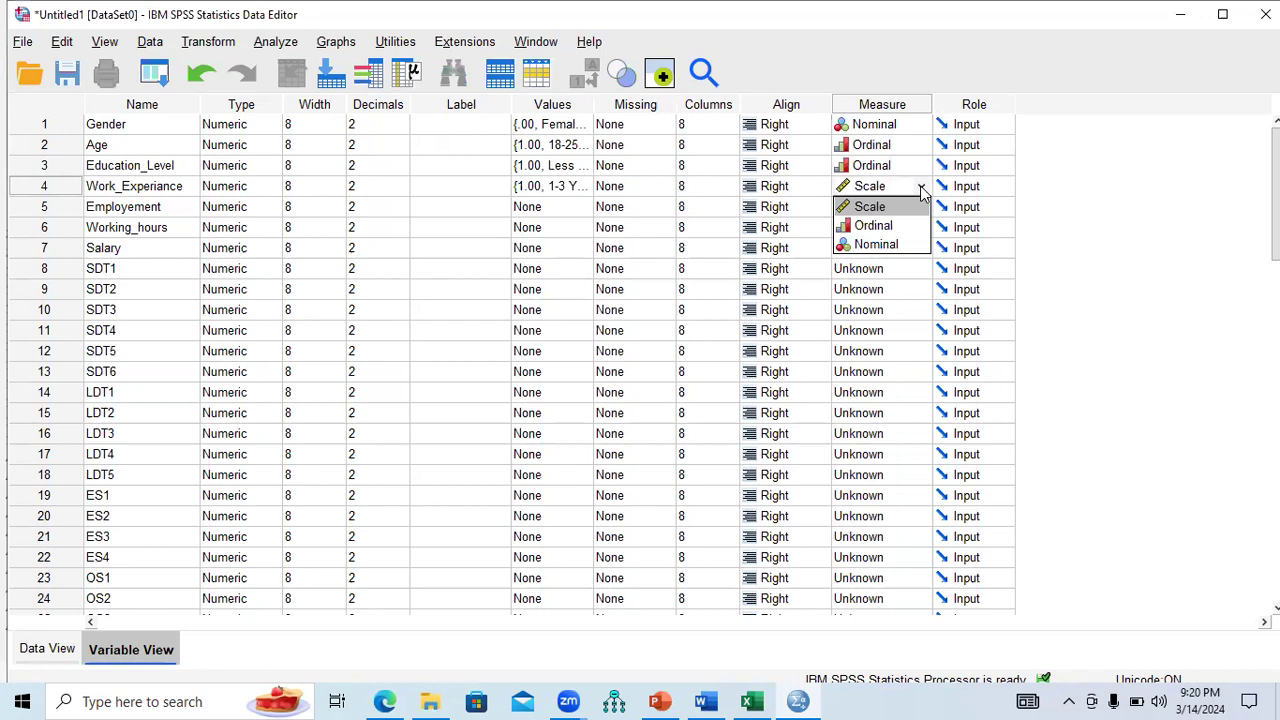
pyautogui.click(905, 225)
pyautogui.click(586, 188)
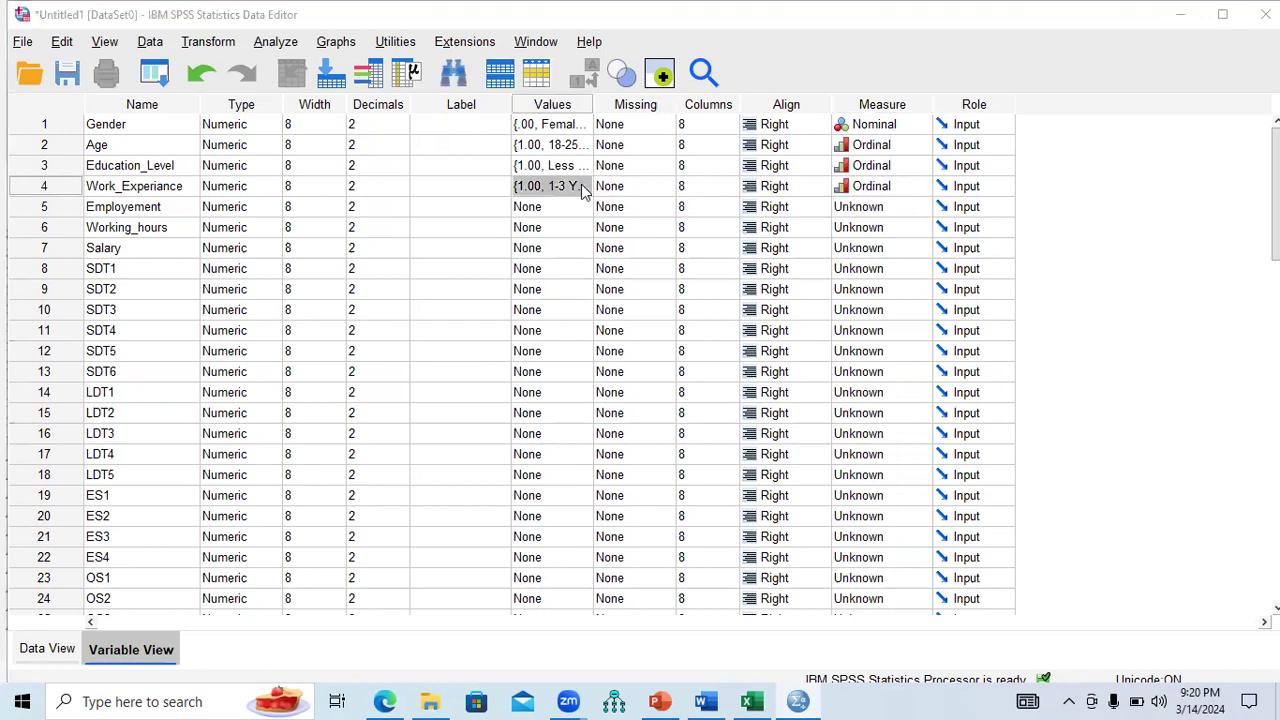
pyautogui.click(586, 188)
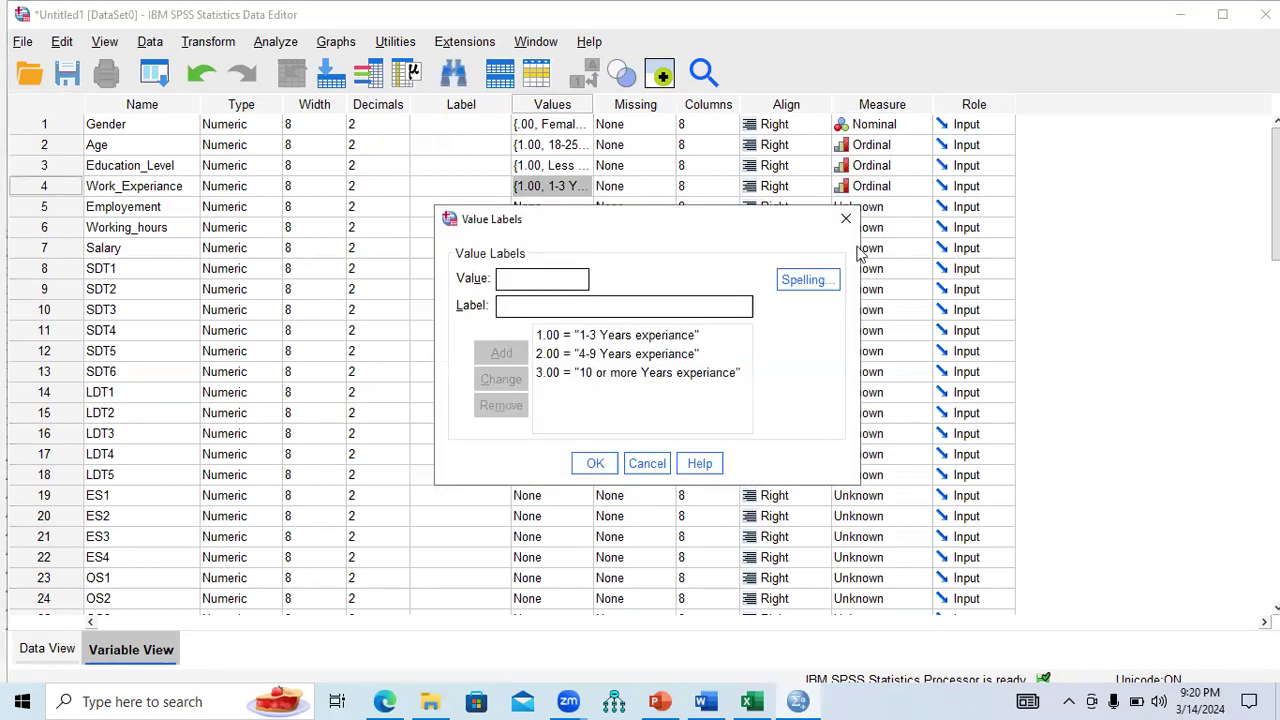
pyautogui.click(846, 219)
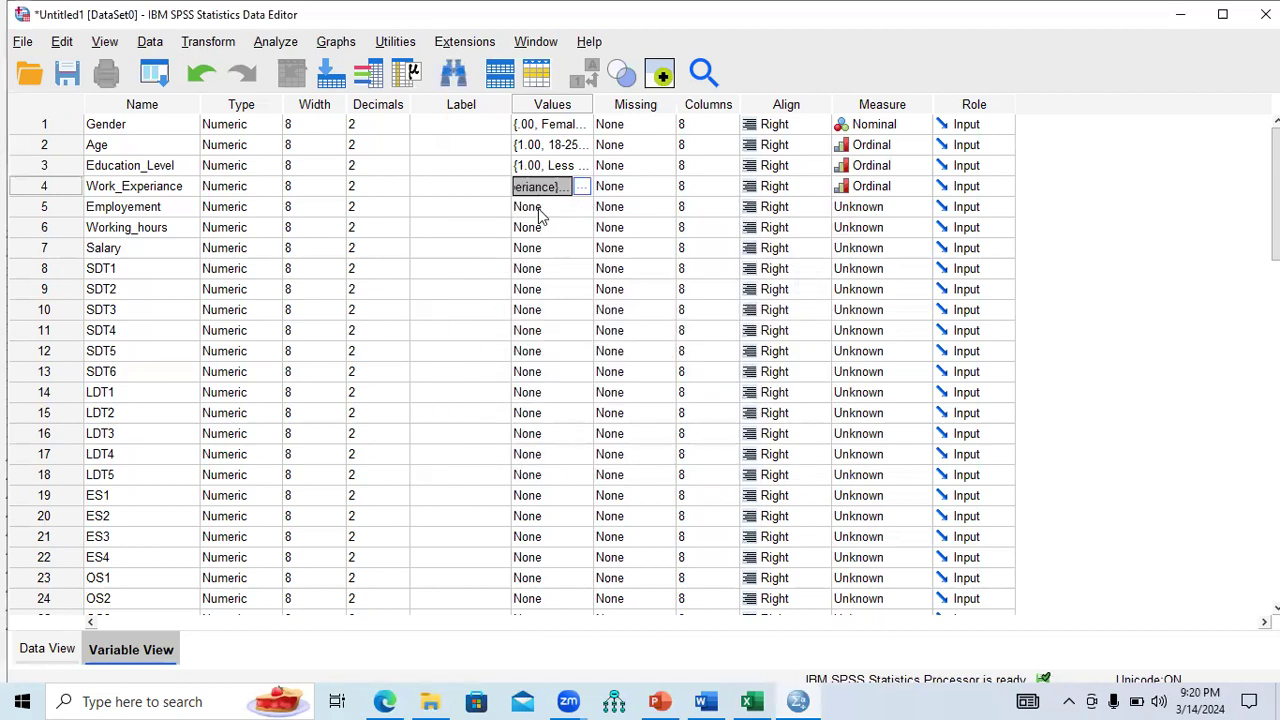
pyautogui.click(706, 701)
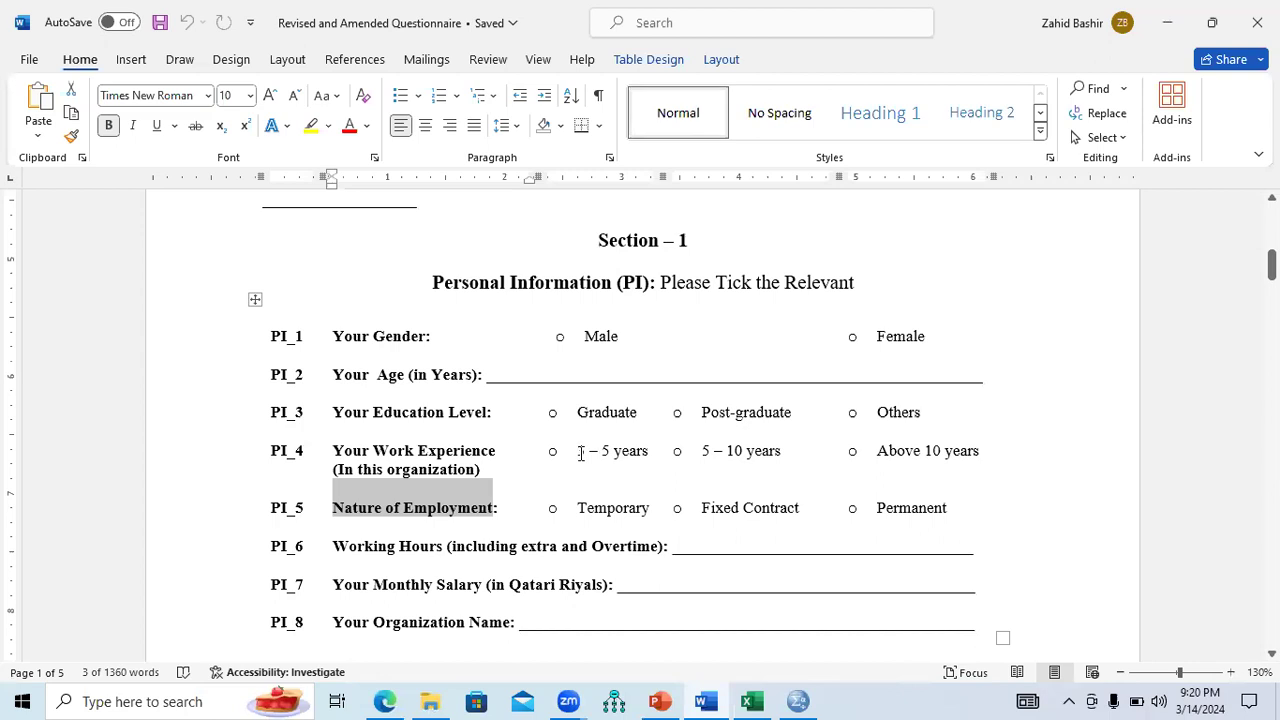
# Review the 3 – 5 and 5 – 10 years work experience options in the Word questionnaire.
pyautogui.moveTo(578, 453); pyautogui.dragTo(780, 452)
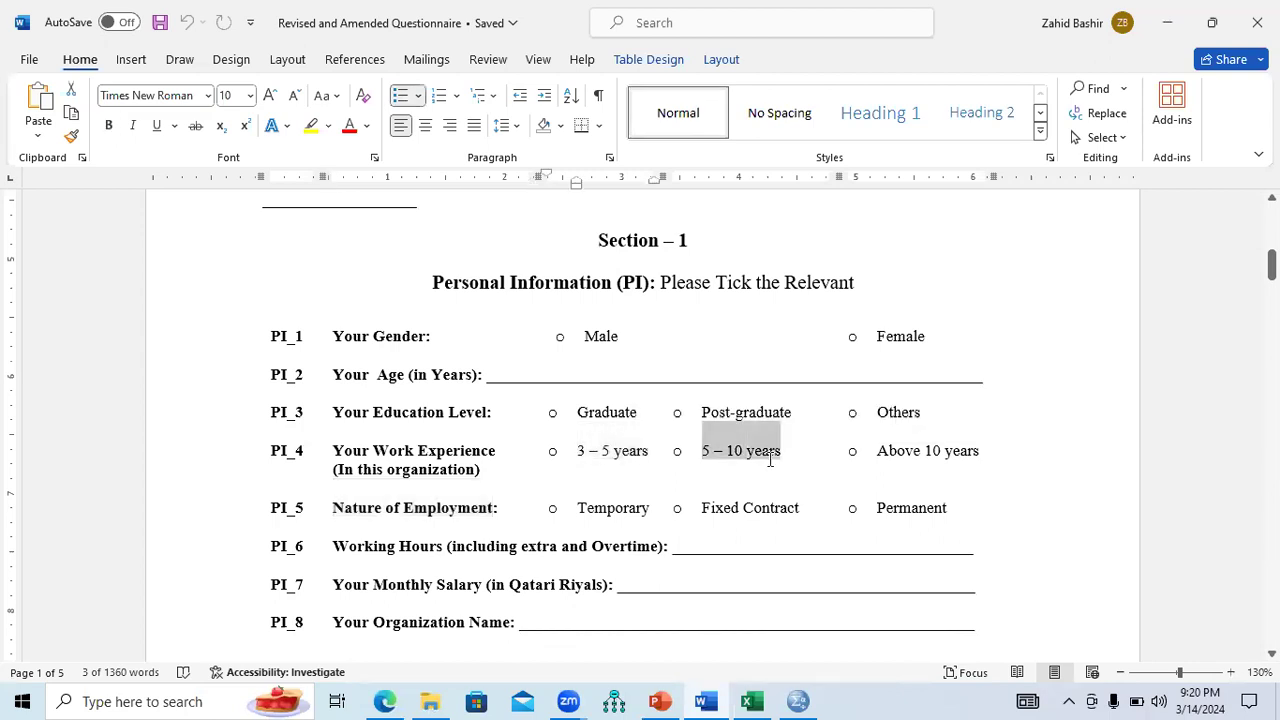
pyautogui.moveTo(876, 452); pyautogui.dragTo(980, 455)
pyautogui.moveTo(702, 452); pyautogui.dragTo(780, 452)
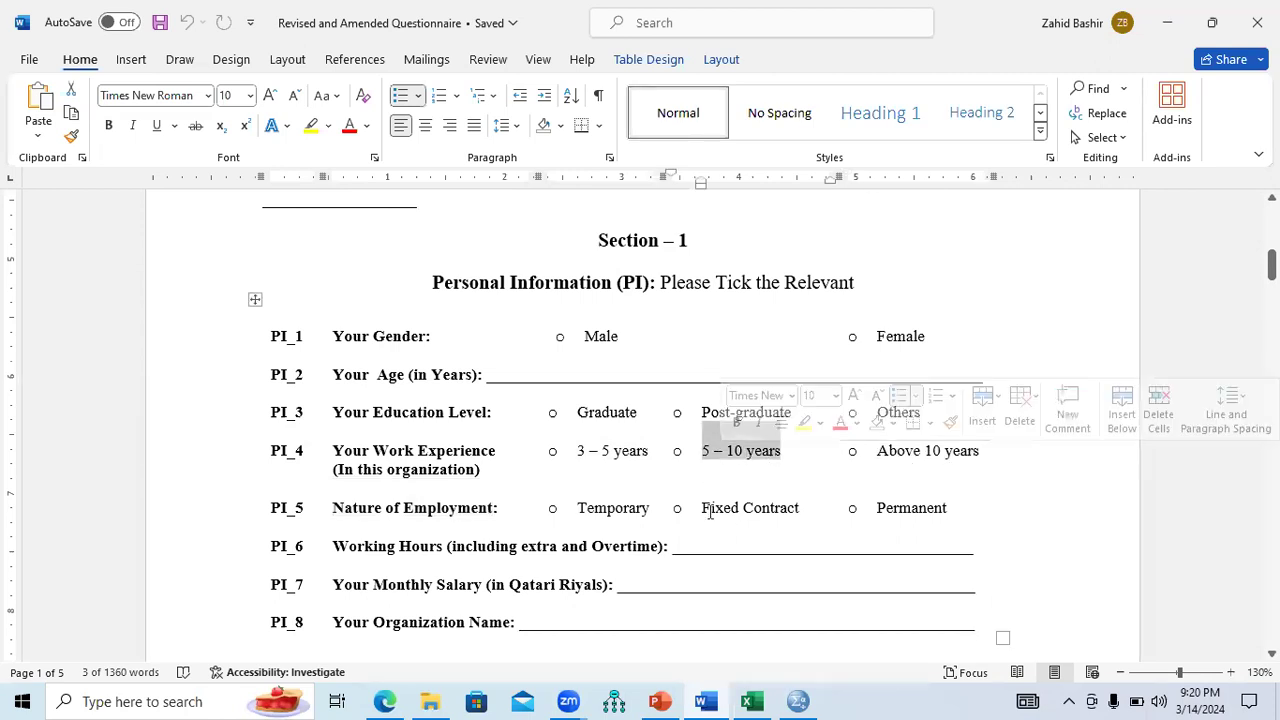
pyautogui.click(795, 700)
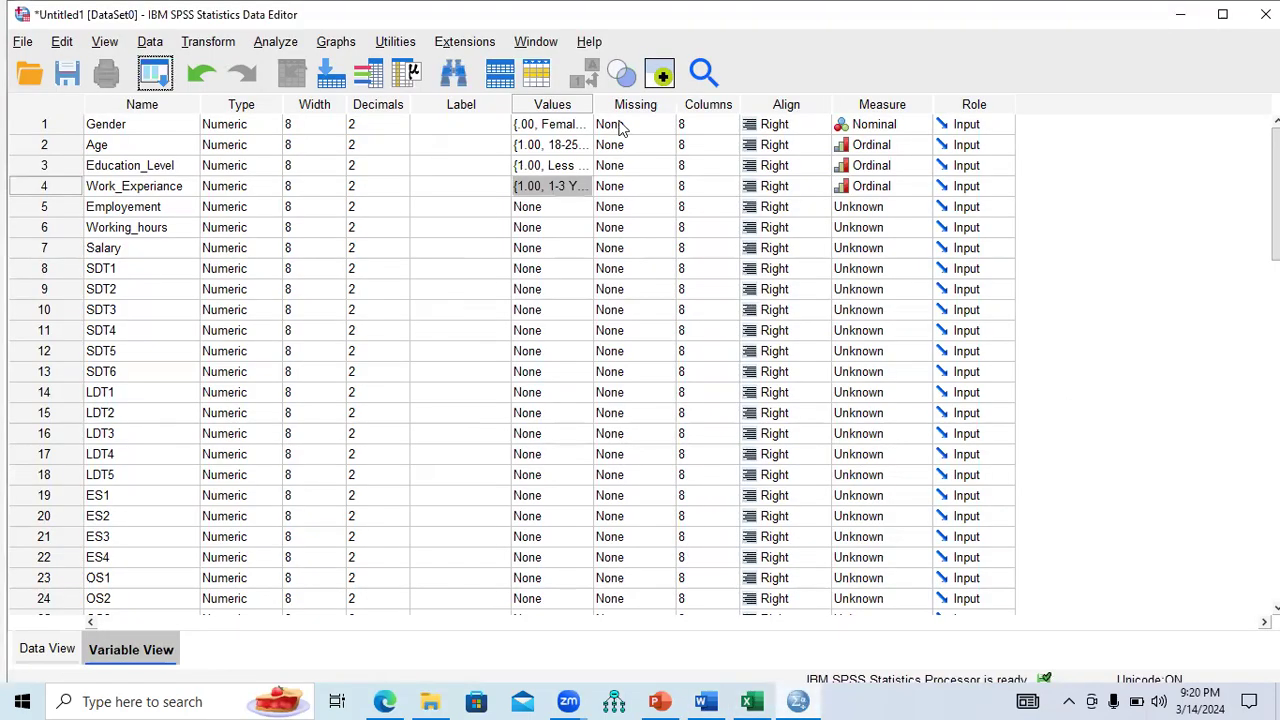
# Change Work_Experiance value 1.00's label to '3-5 Years experiance'.
pyautogui.click(580, 188)
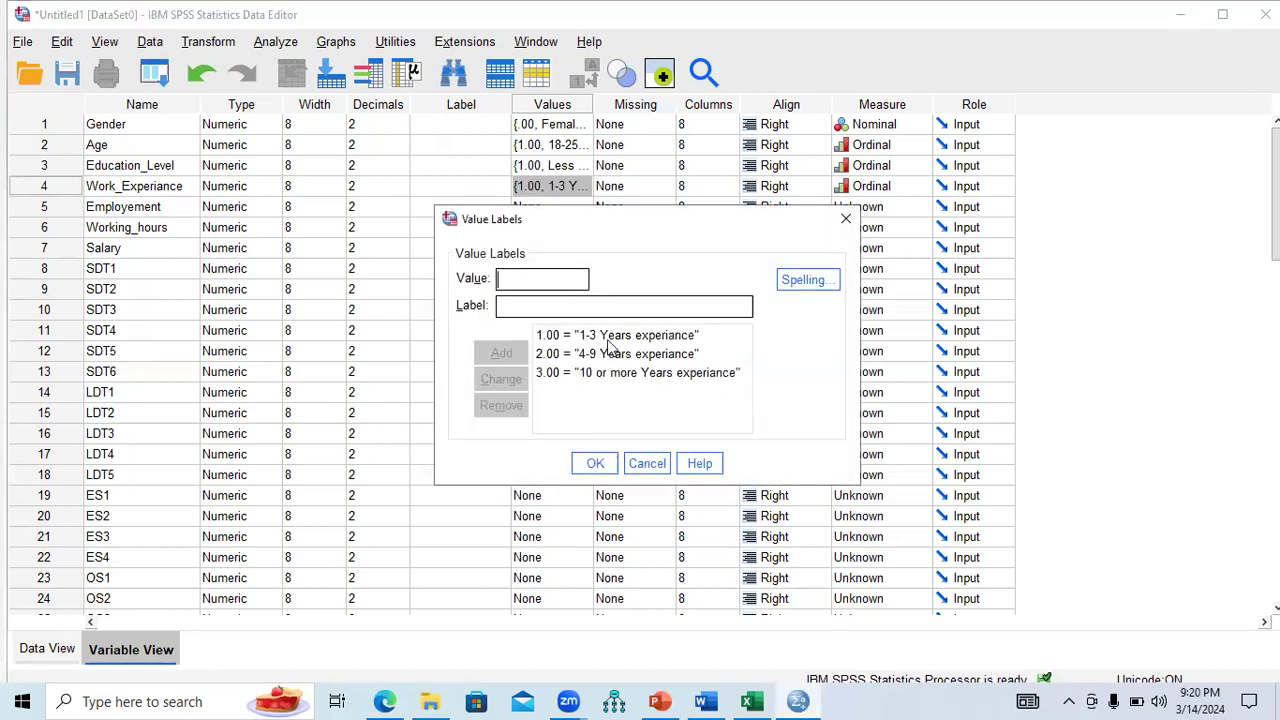
pyautogui.click(607, 338)
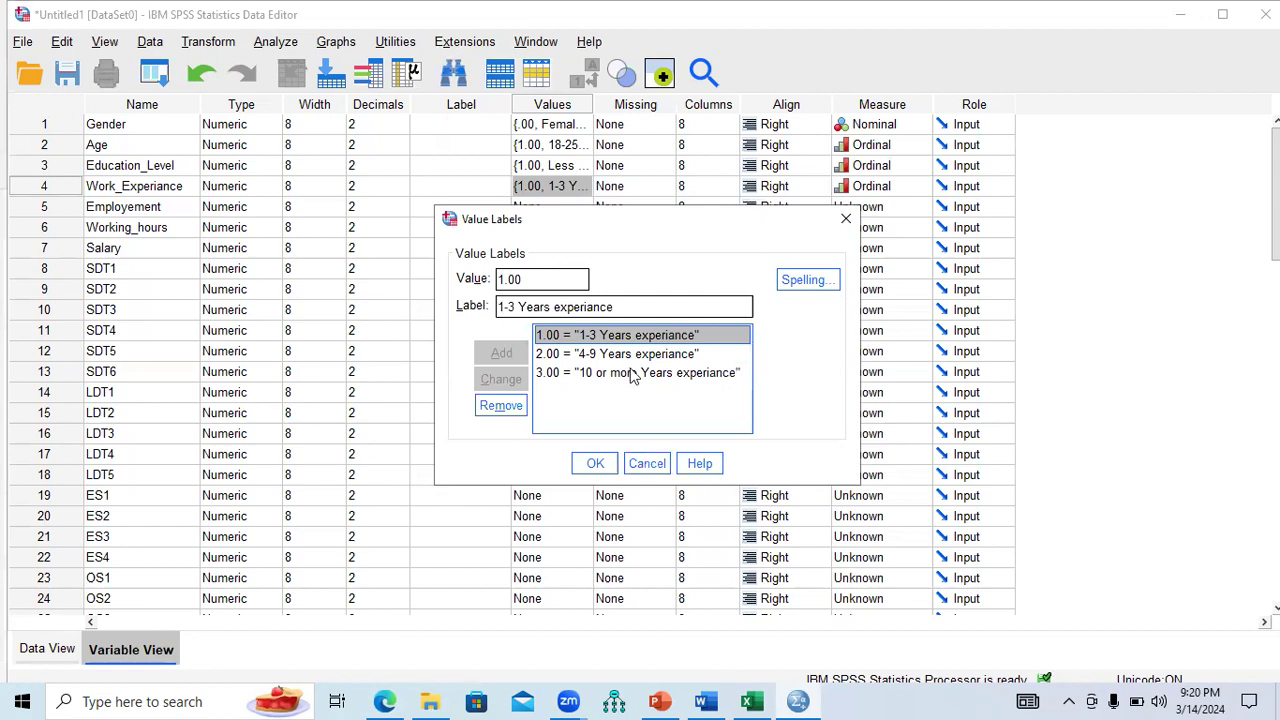
pyautogui.moveTo(512, 307); pyautogui.dragTo(488, 313)
pyautogui.write('3')
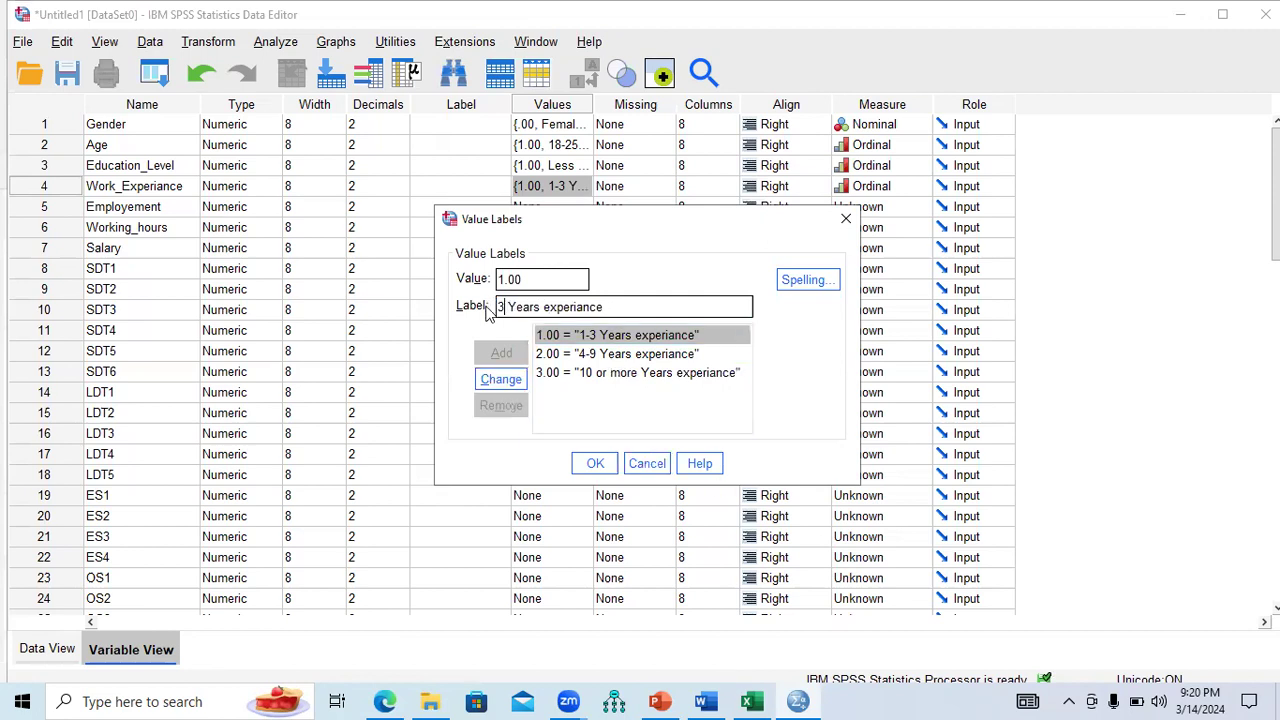
pyautogui.write('-5')
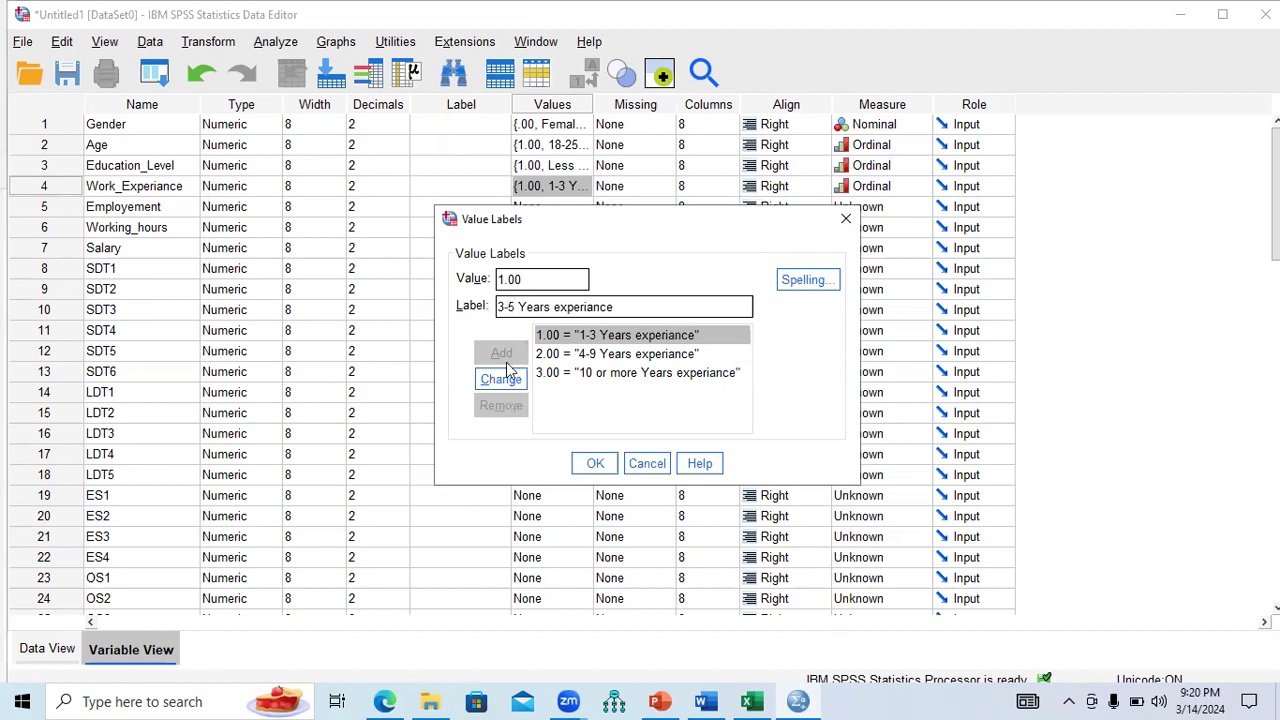
pyautogui.click(503, 380)
# Relabel 2.00 as '5-10 Years experiance' and 3.00 as '> 10 Years experiance'.
pyautogui.click(592, 356)
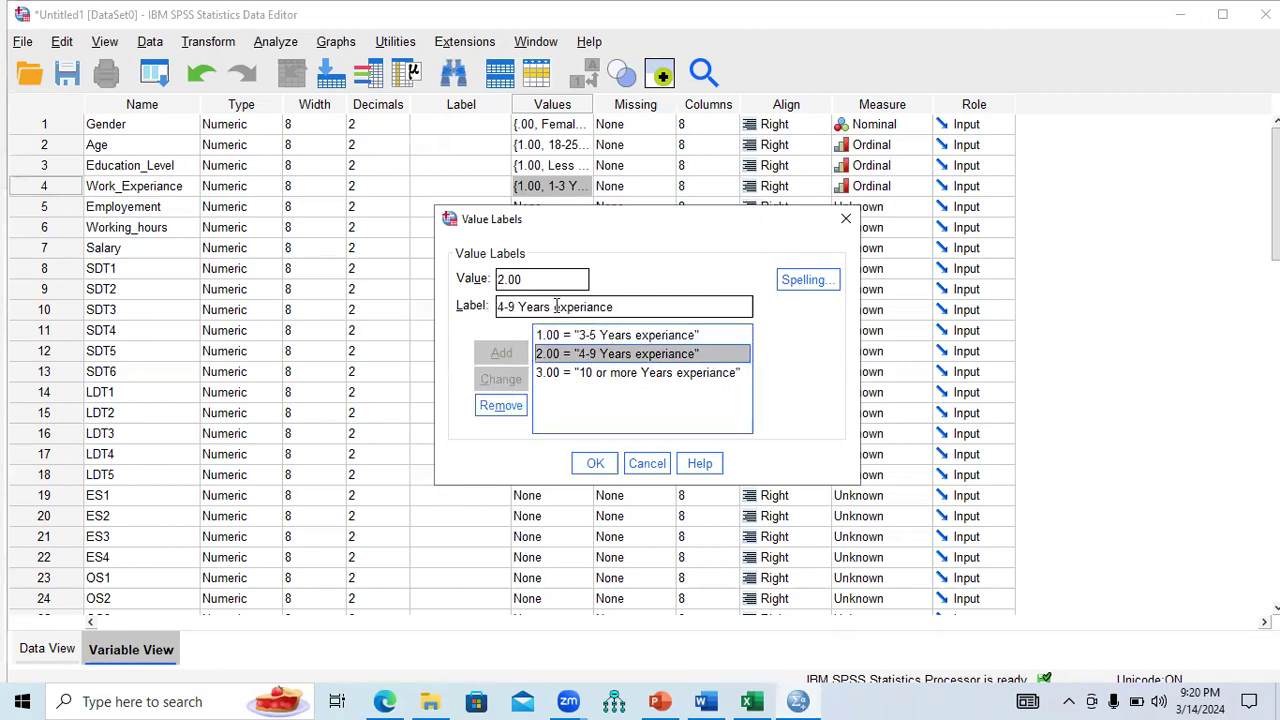
pyautogui.moveTo(512, 307); pyautogui.dragTo(493, 313)
pyautogui.write('5-10')
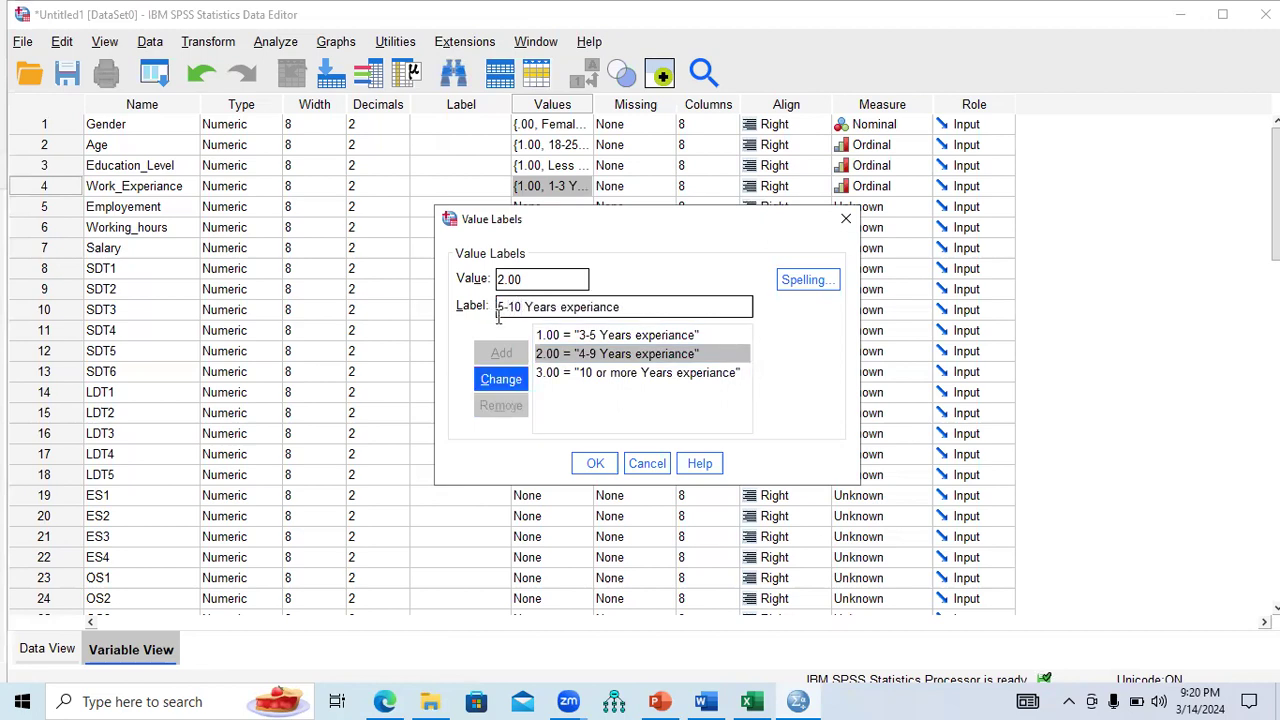
pyautogui.click(504, 380)
pyautogui.click(577, 375)
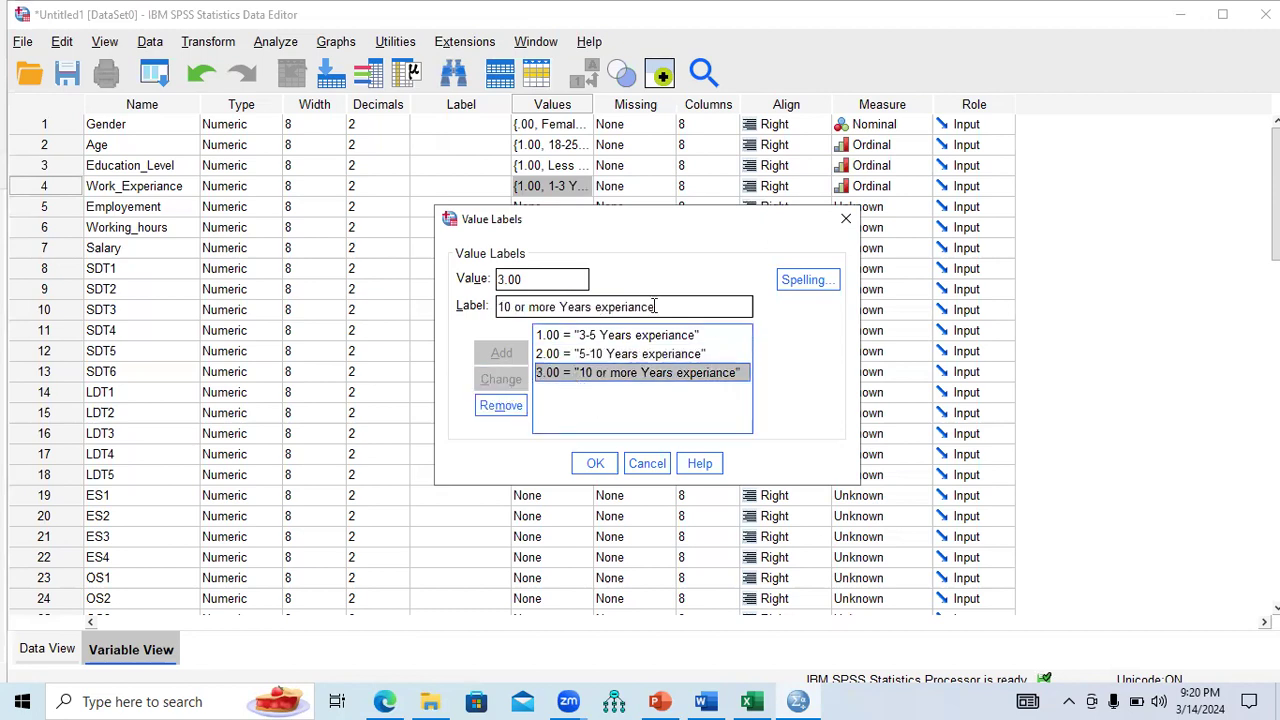
pyautogui.moveTo(556, 311); pyautogui.dragTo(482, 313)
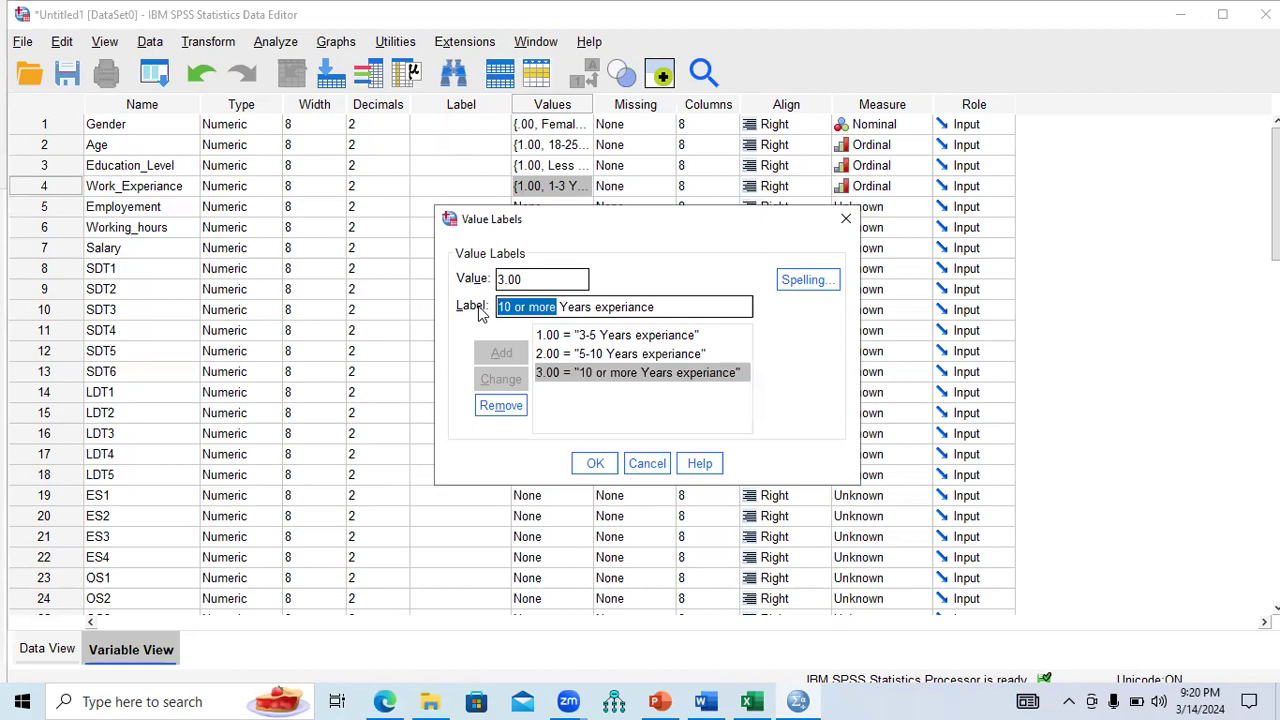
pyautogui.write('> 10')
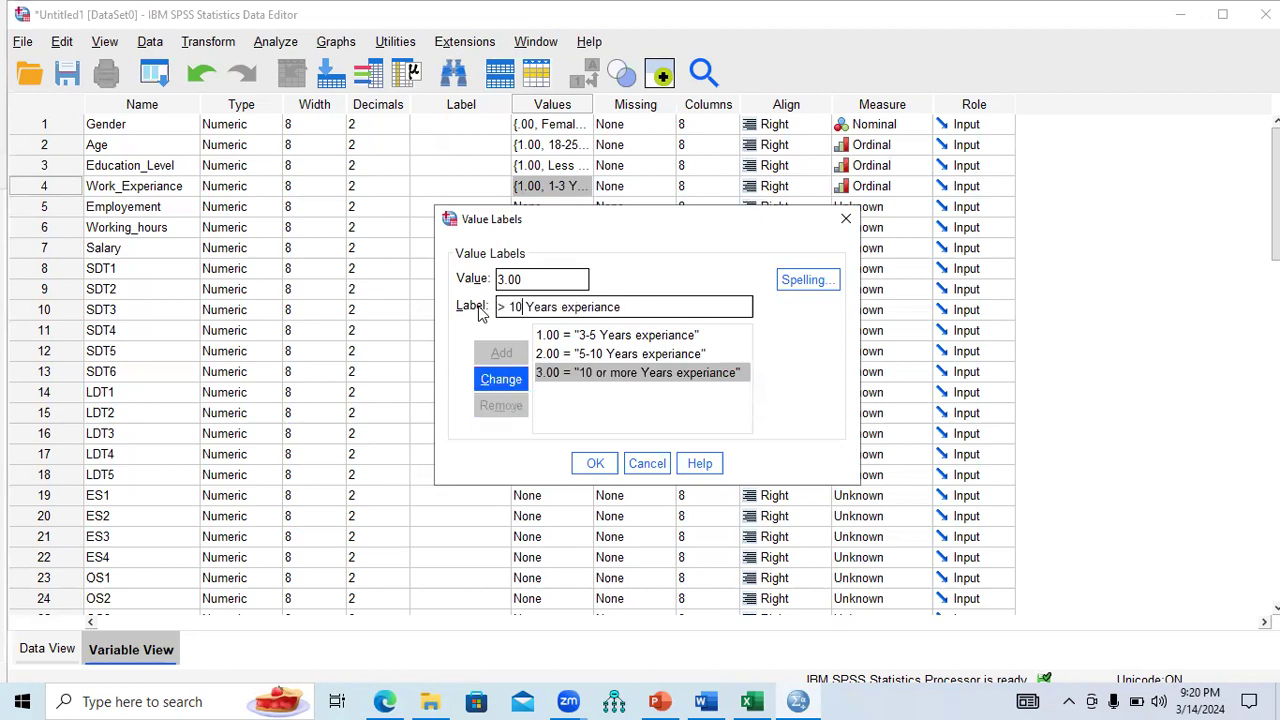
pyautogui.click(500, 378)
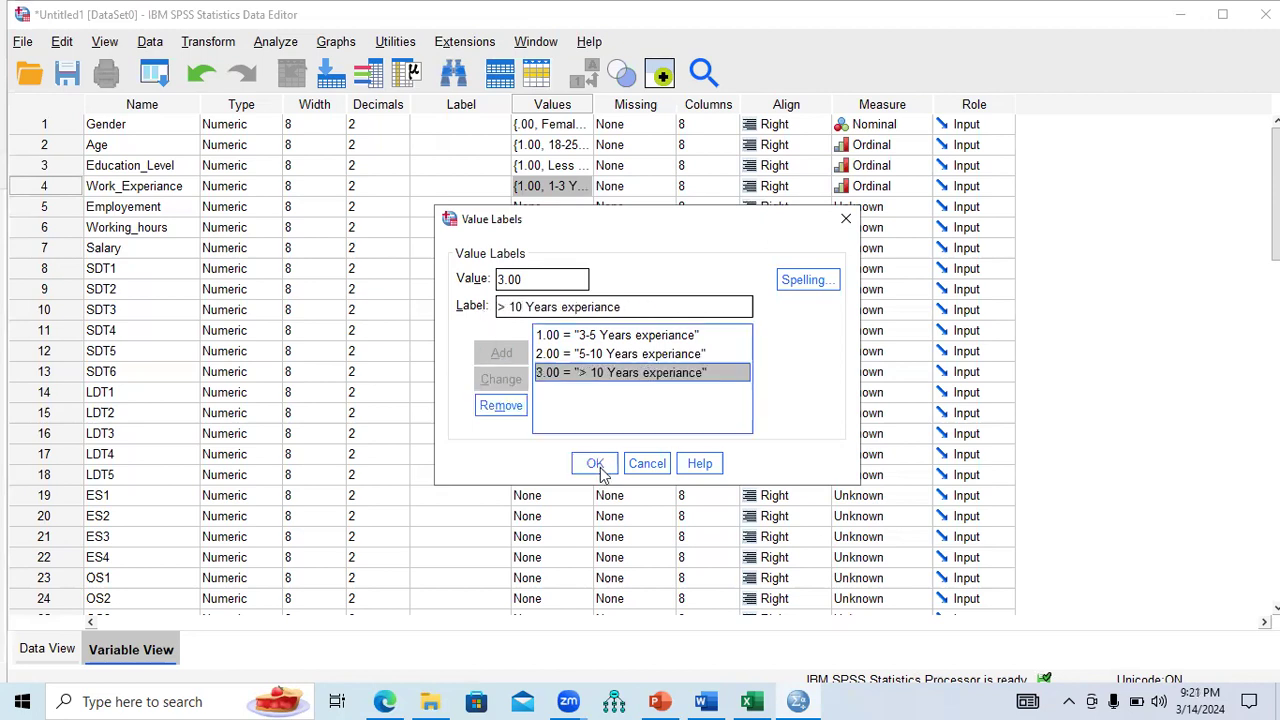
# Confirm the Work_Experiance labels and glance at the Word questionnaire.
pyautogui.click(600, 466)
pyautogui.click(712, 701)
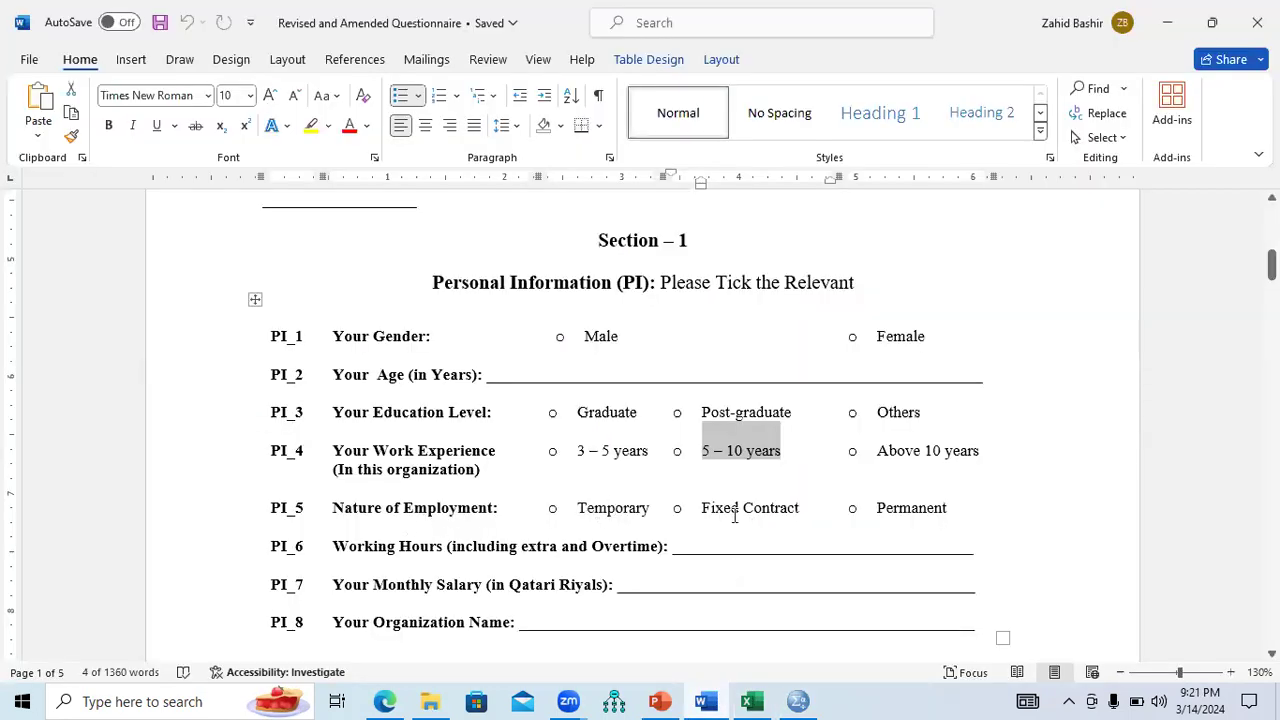
pyautogui.click(798, 701)
# Add Employement value labels 1 = Temporary, 2 = Contract and 3 = Permanent.
pyautogui.click(577, 206)
pyautogui.click(585, 206)
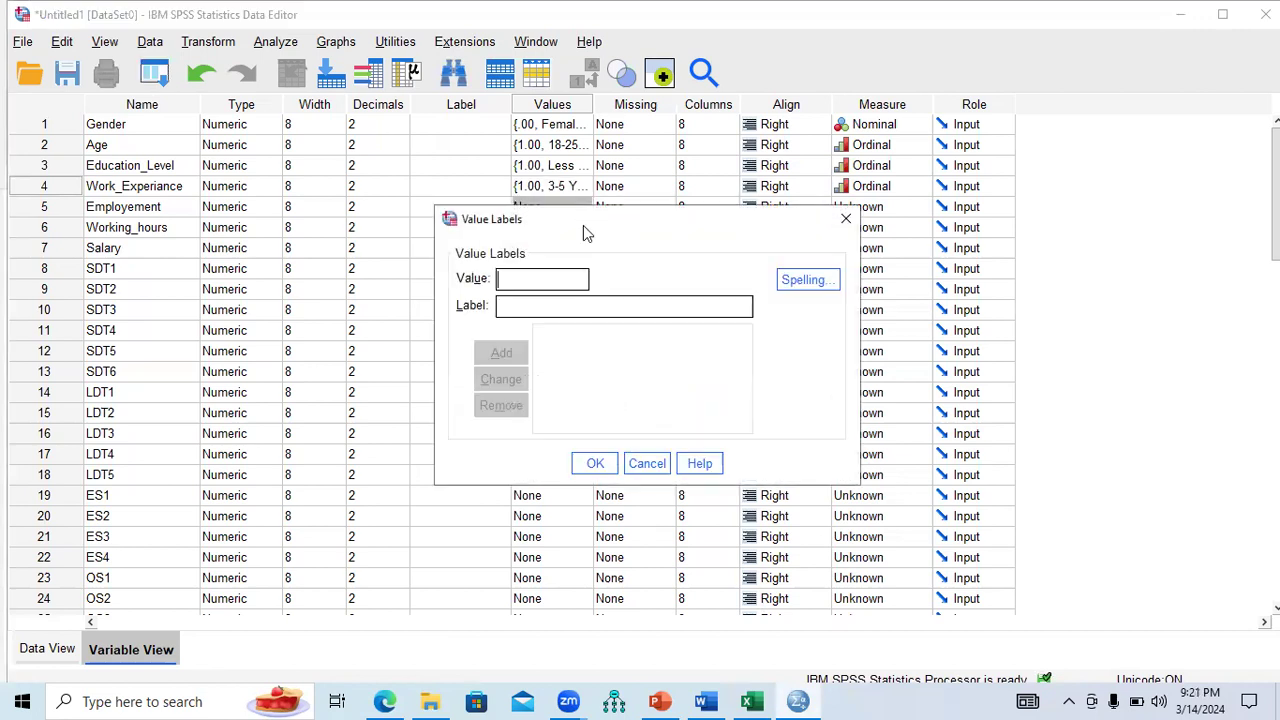
pyautogui.write('1')
pyautogui.click(588, 305)
pyautogui.write('Ti')
pyautogui.write('emporary')
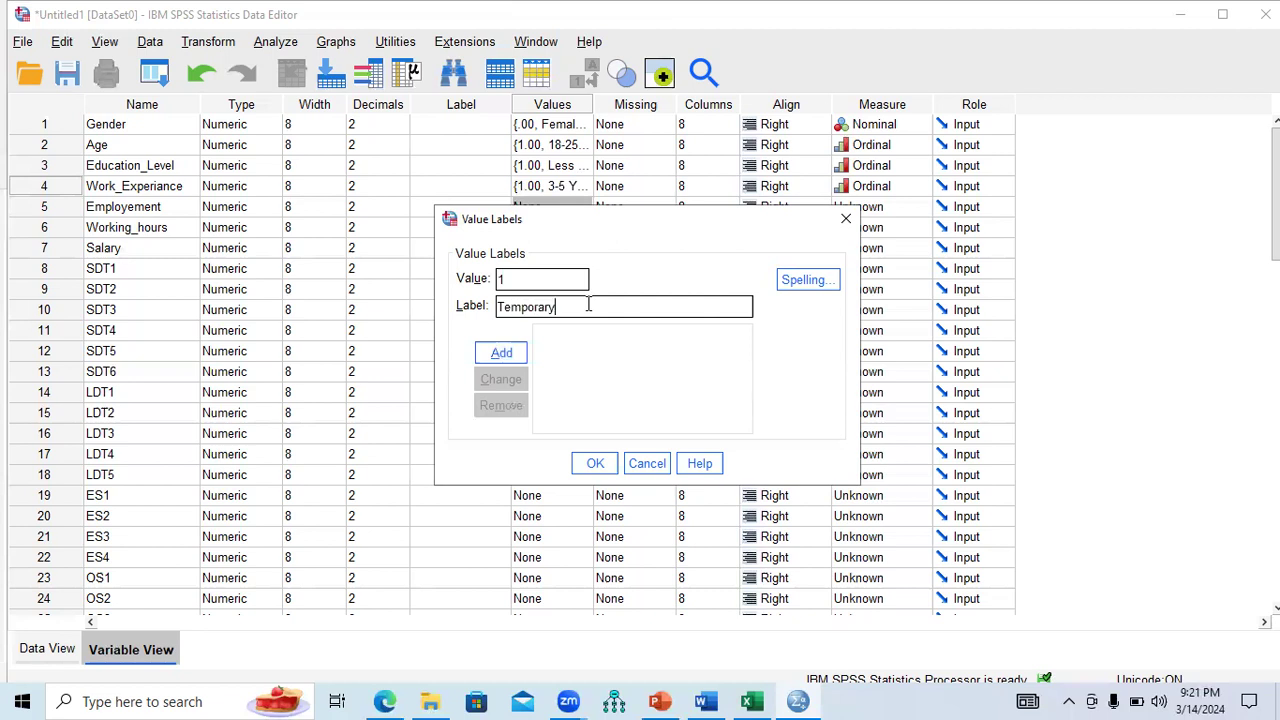
pyautogui.click(497, 362)
pyautogui.write('2')
pyautogui.write('Contract')
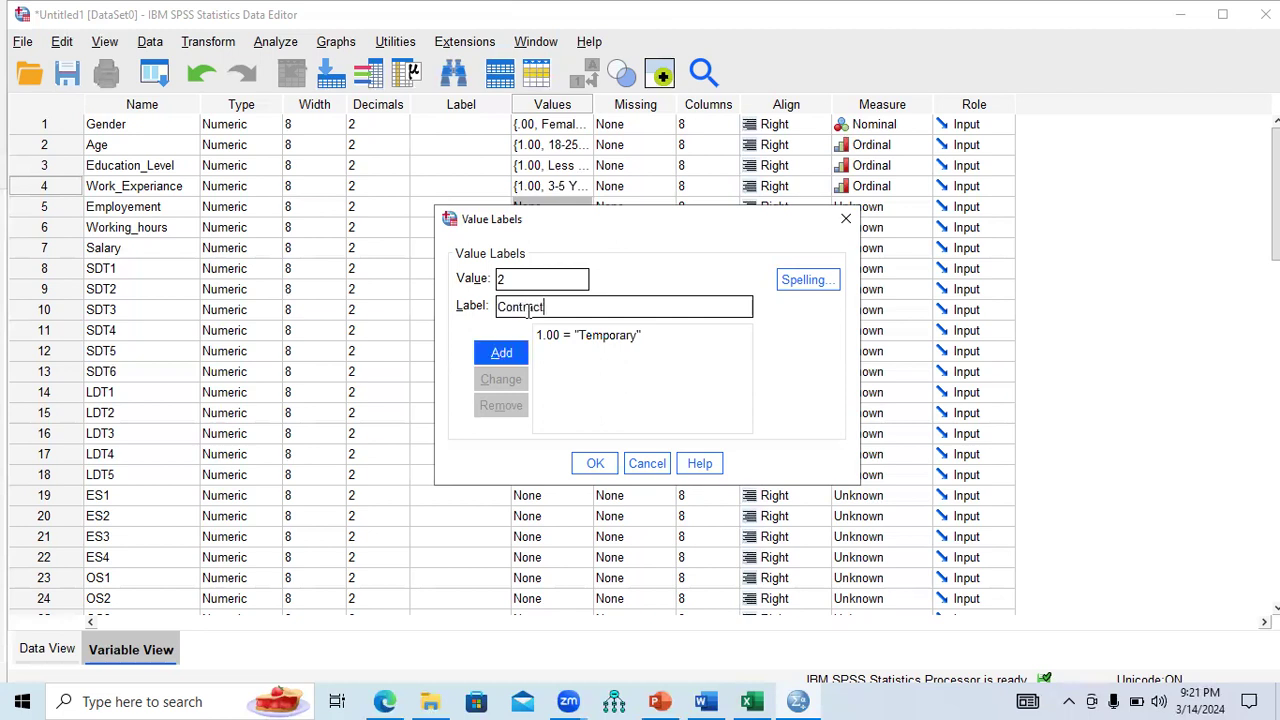
pyautogui.click(506, 360)
pyautogui.write('3.00 = "')
pyautogui.write('P')
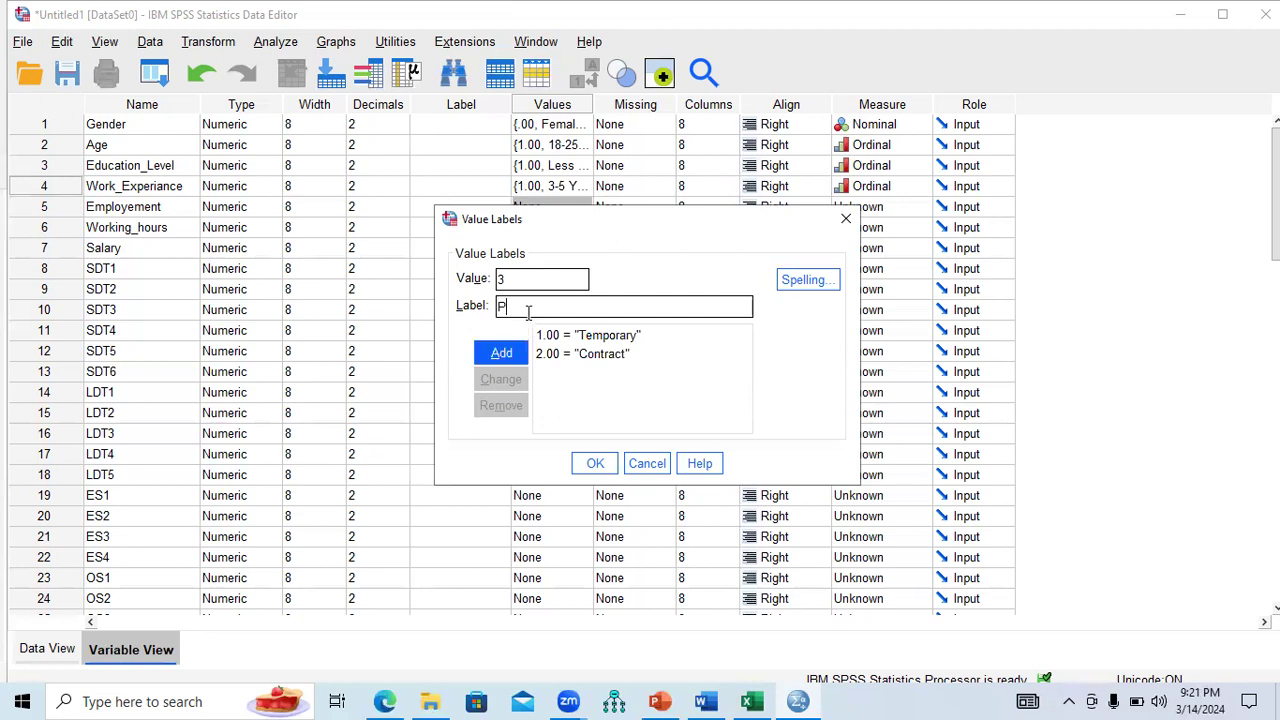
pyautogui.write('ermanent')
pyautogui.click(501, 353)
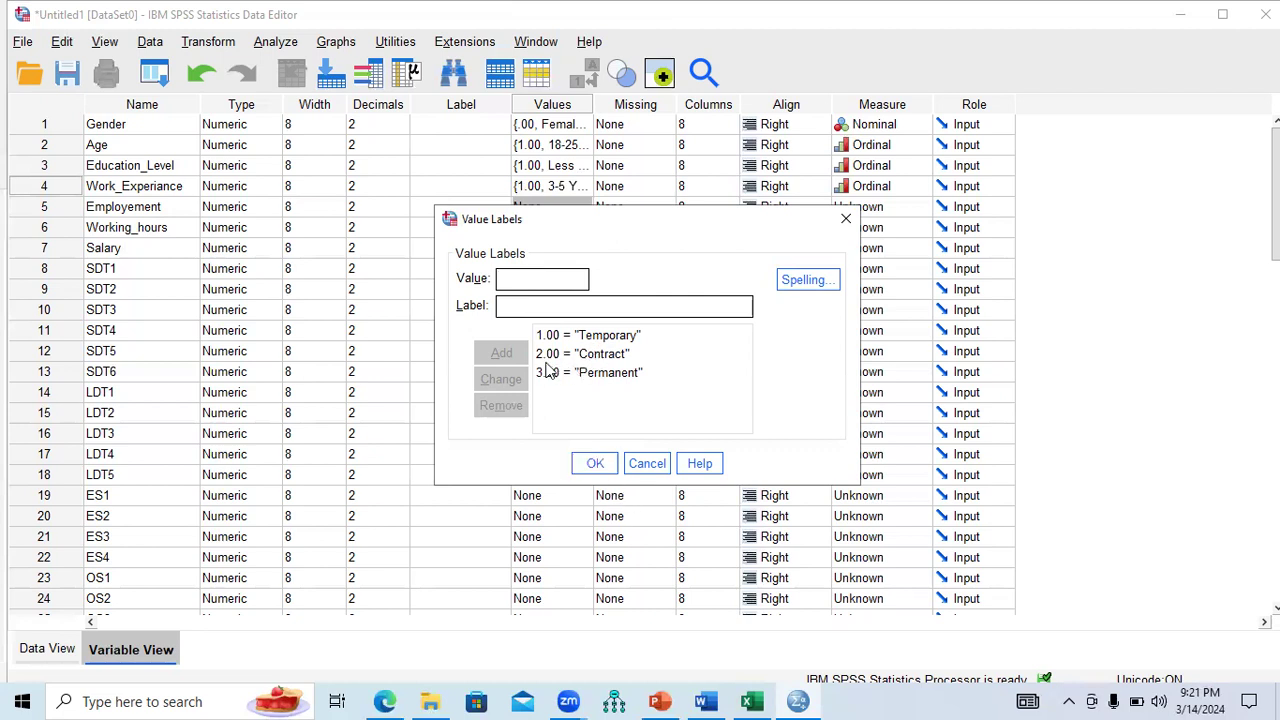
# Confirm the labels and set Employement's measure to Nominal.
pyautogui.click(595, 462)
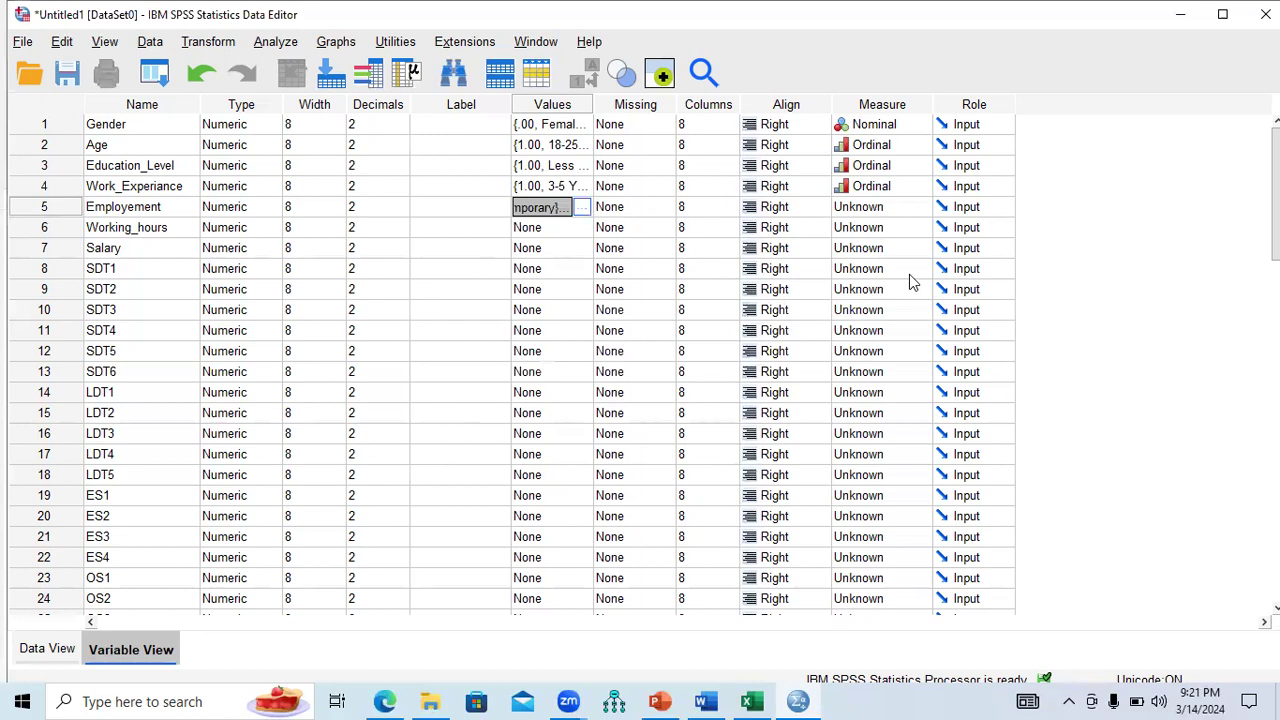
pyautogui.click(930, 213)
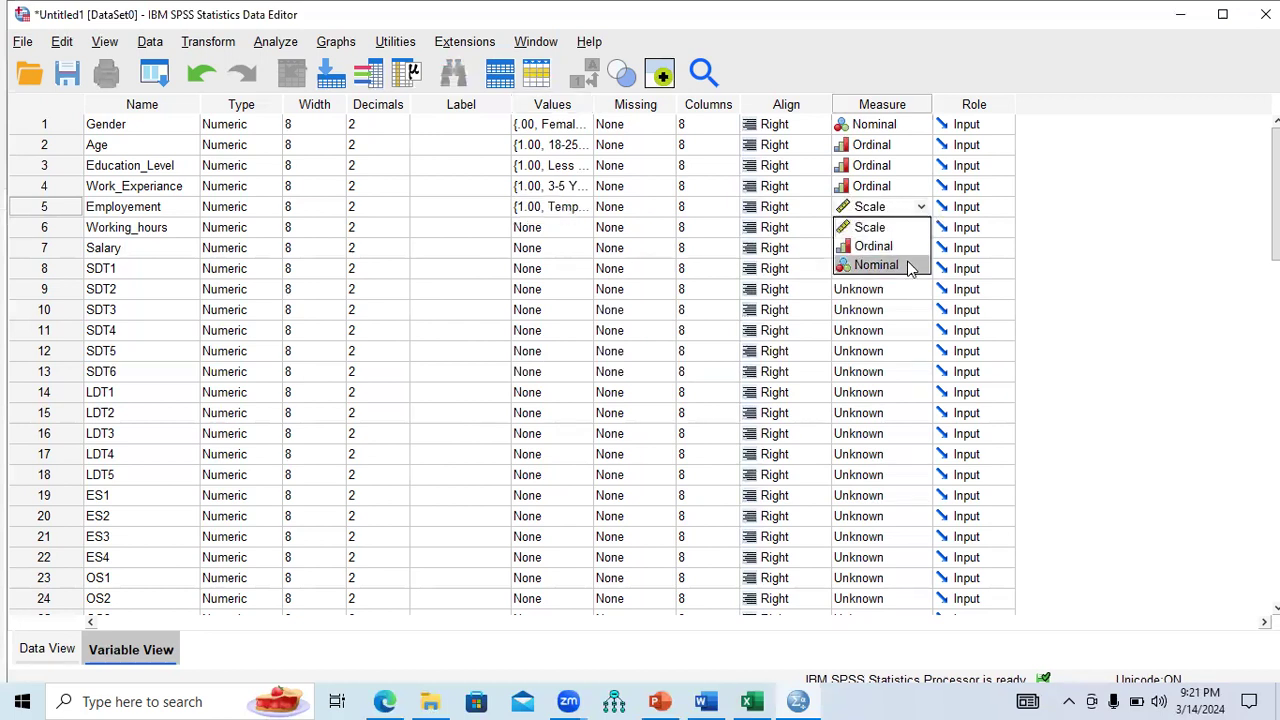
pyautogui.click(860, 263)
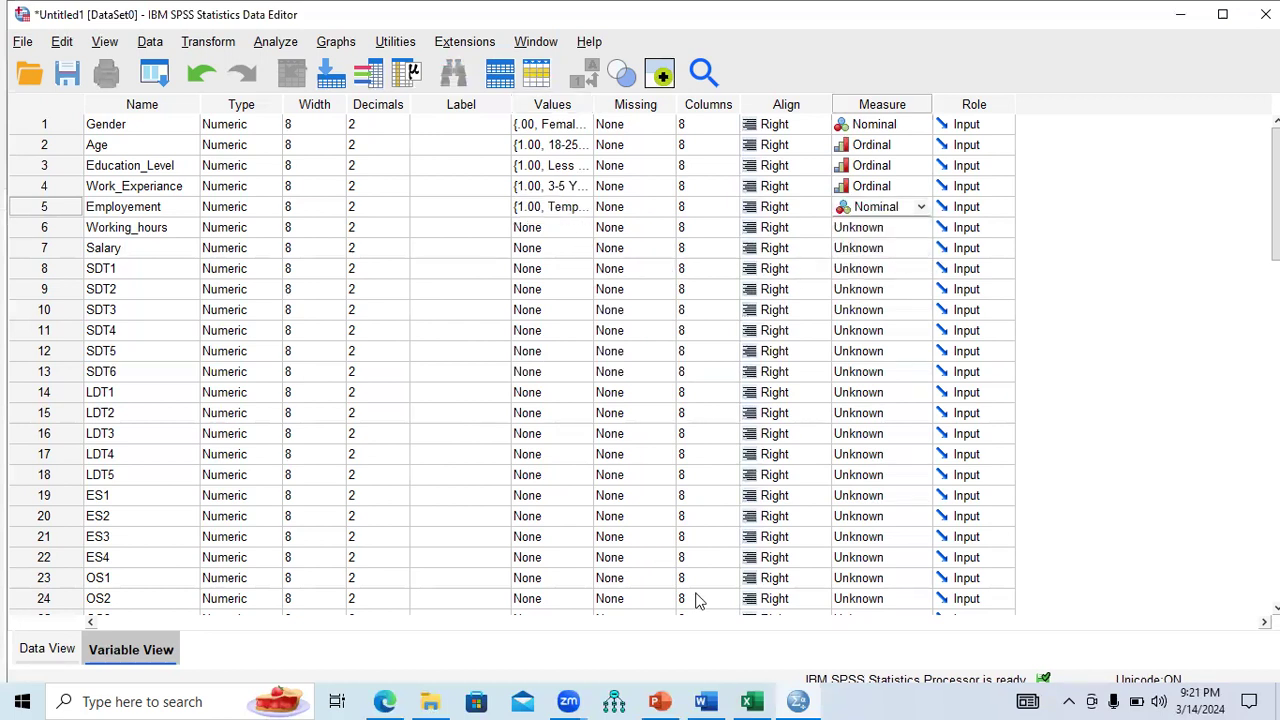
pyautogui.click(706, 701)
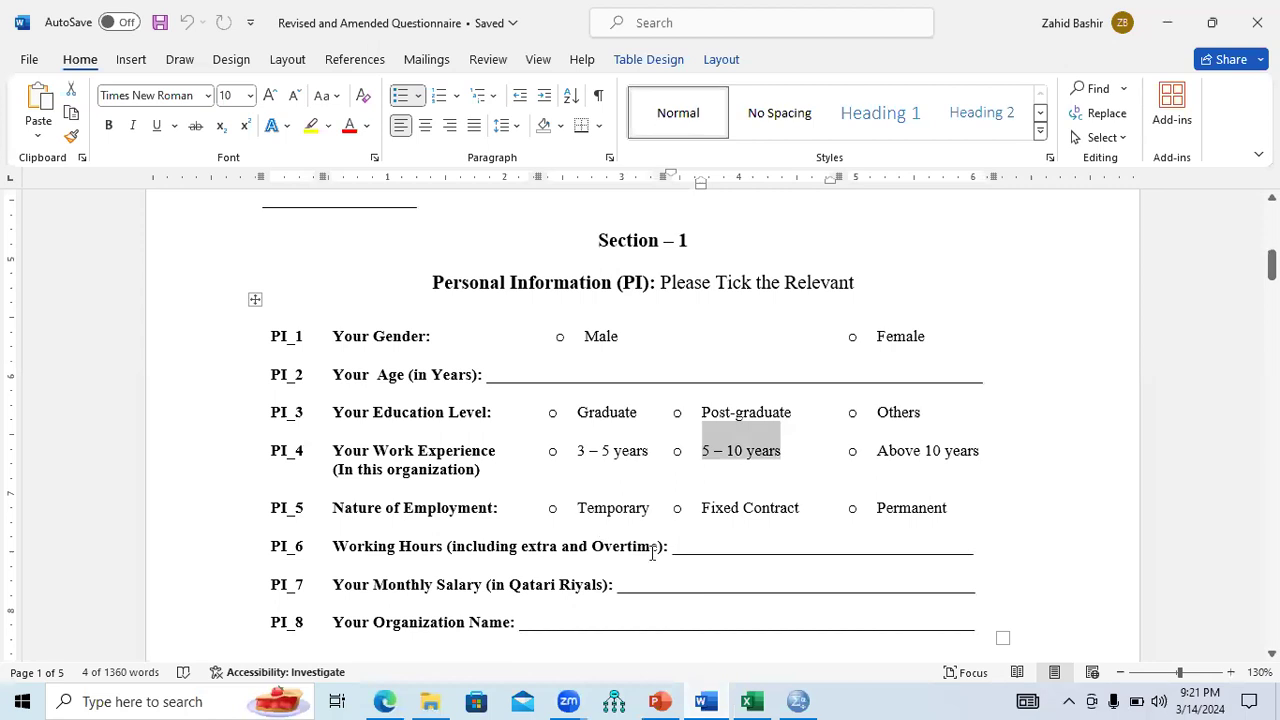
# Scroll through the coded columns of the Excel Example final dataset sheet.
pyautogui.click(752, 701)
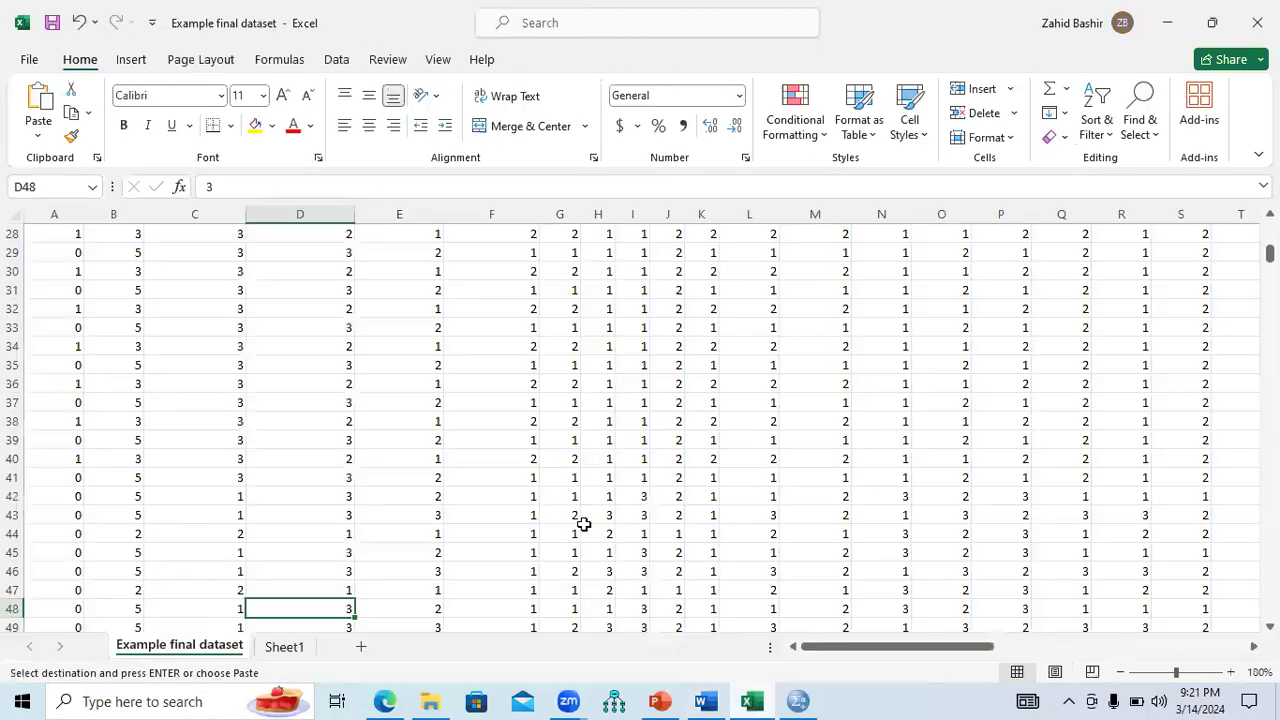
pyautogui.moveTo(1269, 254); pyautogui.dragTo(1269, 229)
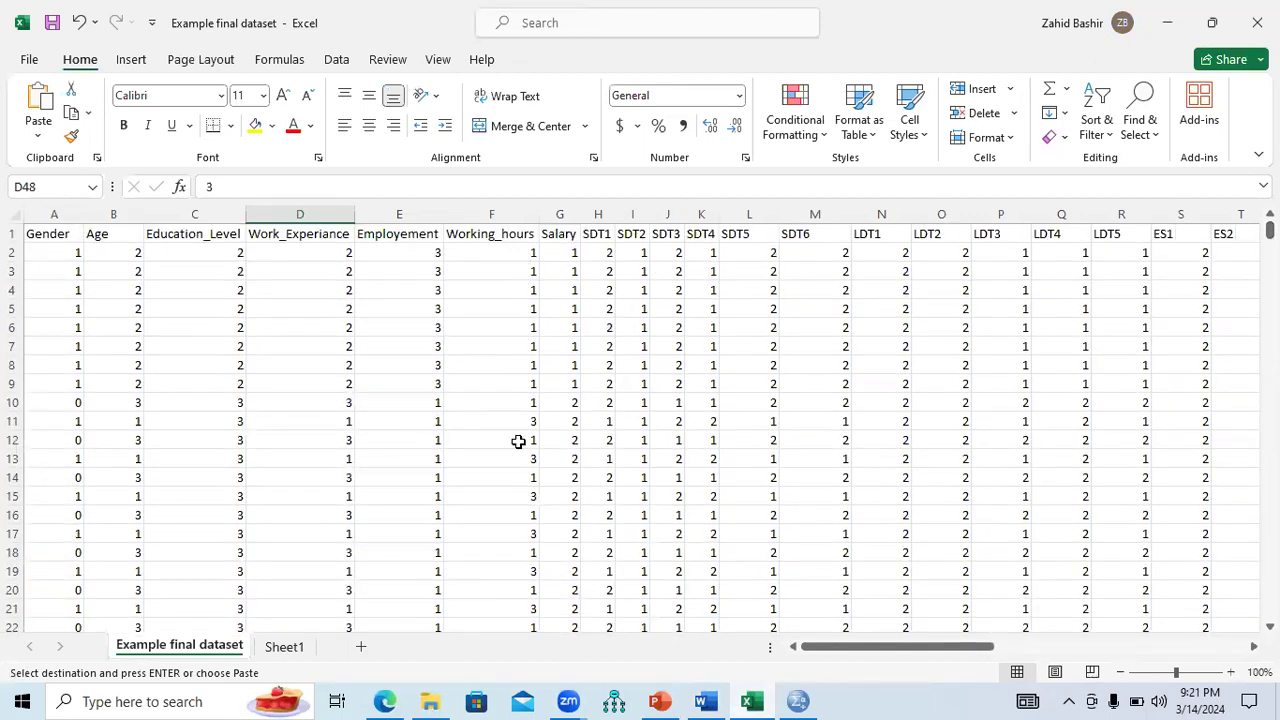
pyautogui.moveTo(1269, 230)
pyautogui.mouseDown()
pyautogui.moveTo(1269, 273)
pyautogui.moveTo(1269, 228)
pyautogui.mouseUp()
pyautogui.click(798, 701)
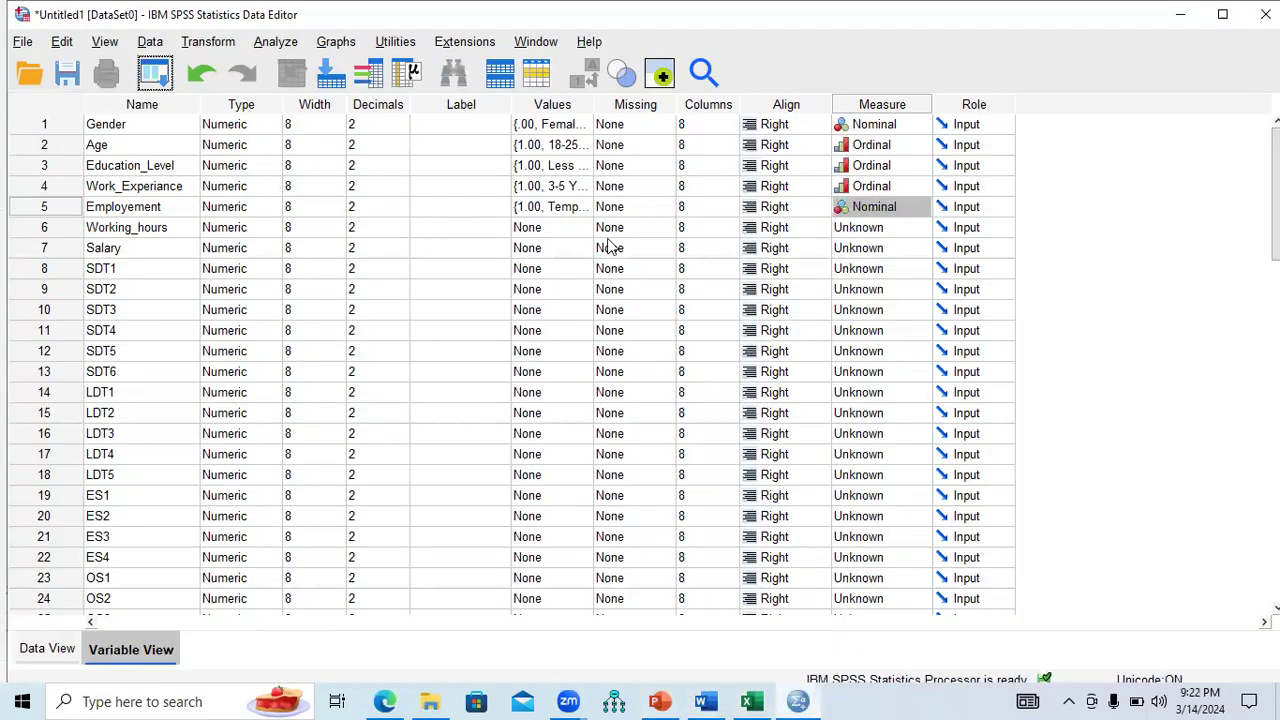
# Add Working_hours labels 1.00 = 8 Hours, 2.00 = 12 Hours and 3.00 = 16 Hourse.
pyautogui.click(560, 227)
pyautogui.click(588, 227)
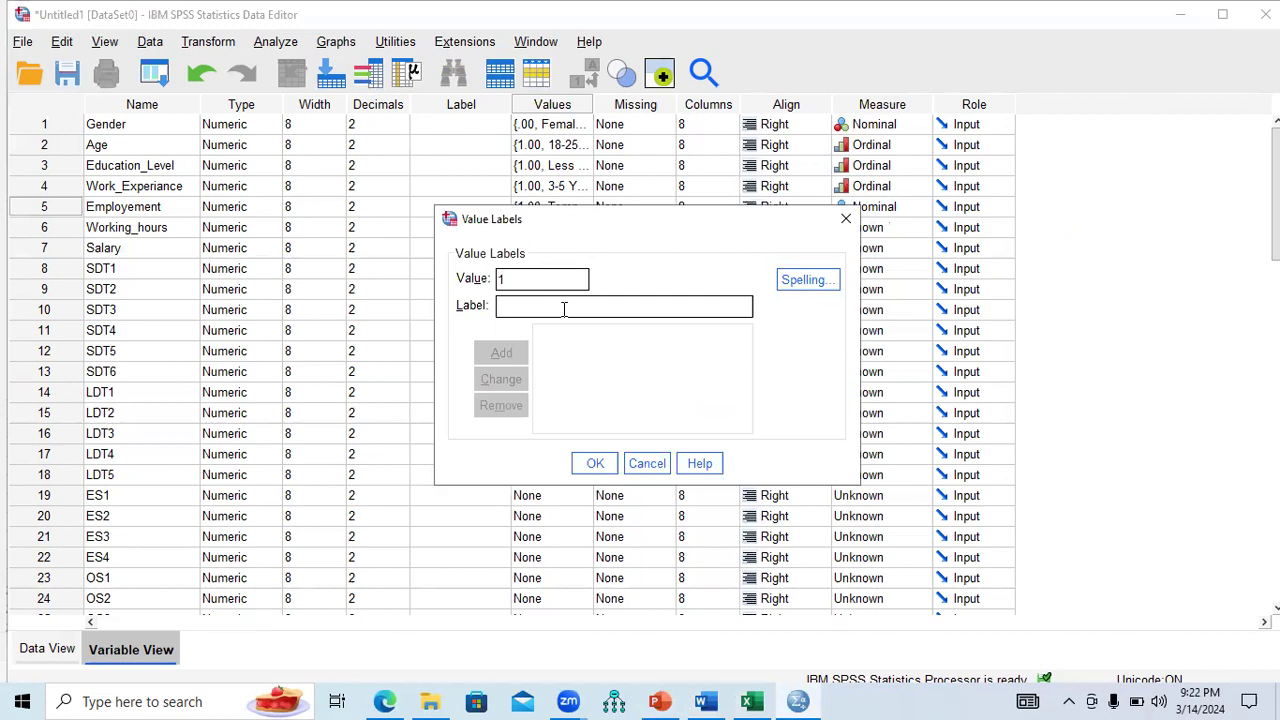
pyautogui.write('8')
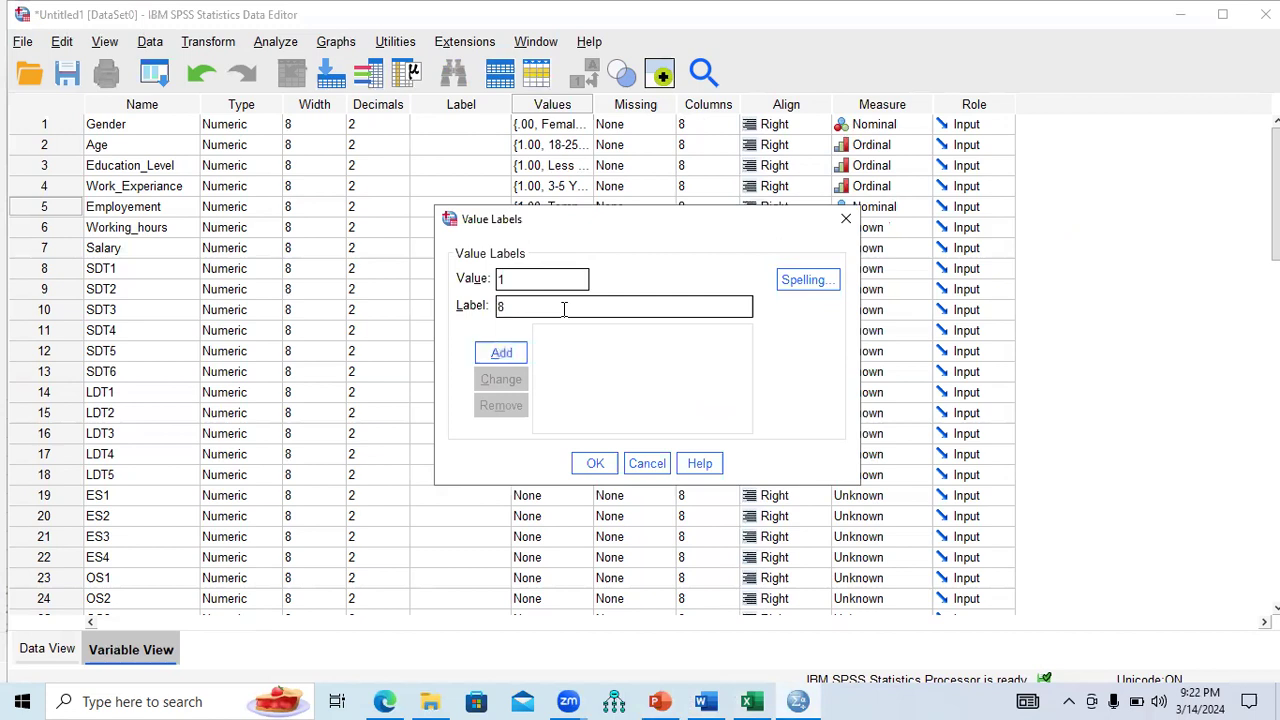
pyautogui.write(' Hours')
pyautogui.click(503, 354)
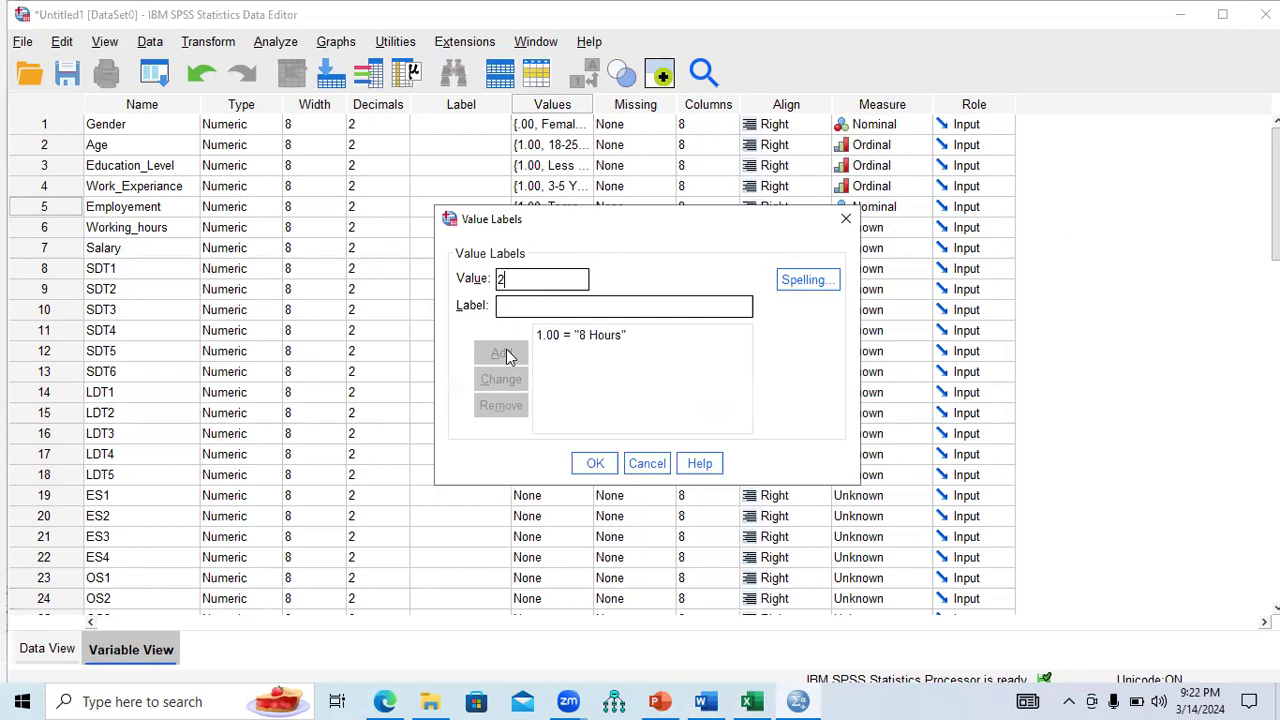
pyautogui.click(519, 306)
pyautogui.write('12 Hours')
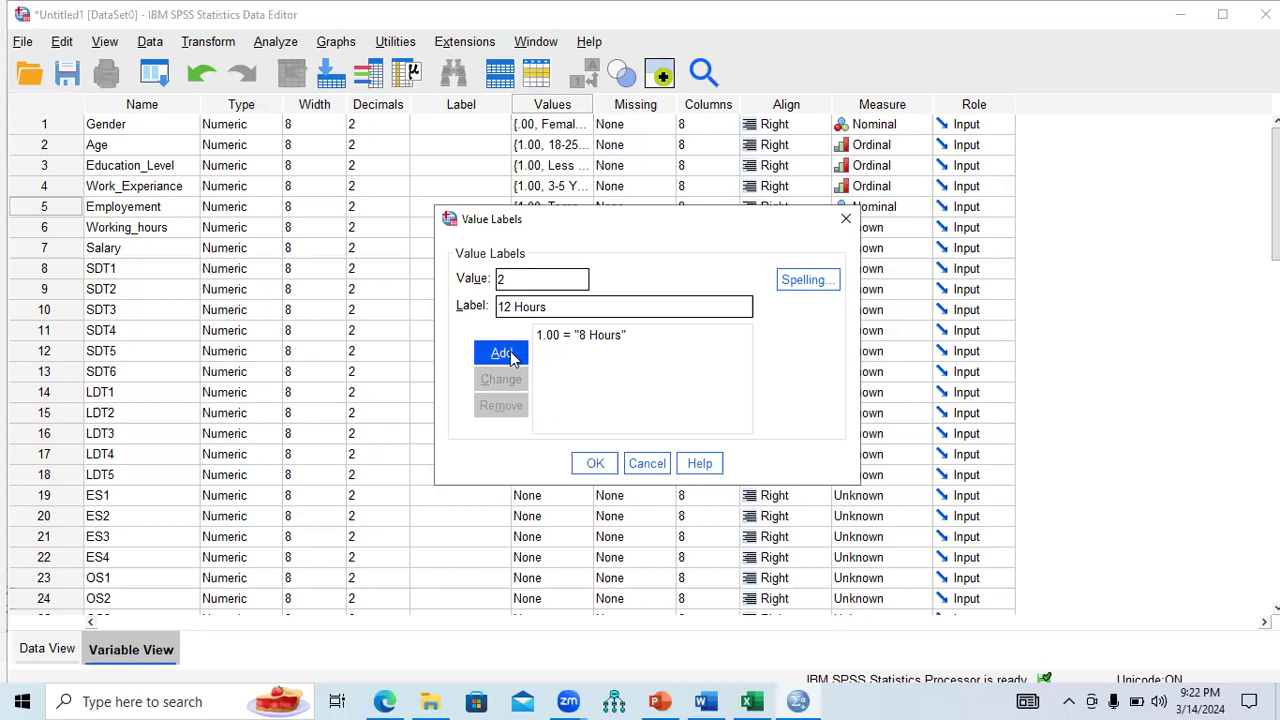
pyautogui.click(508, 354)
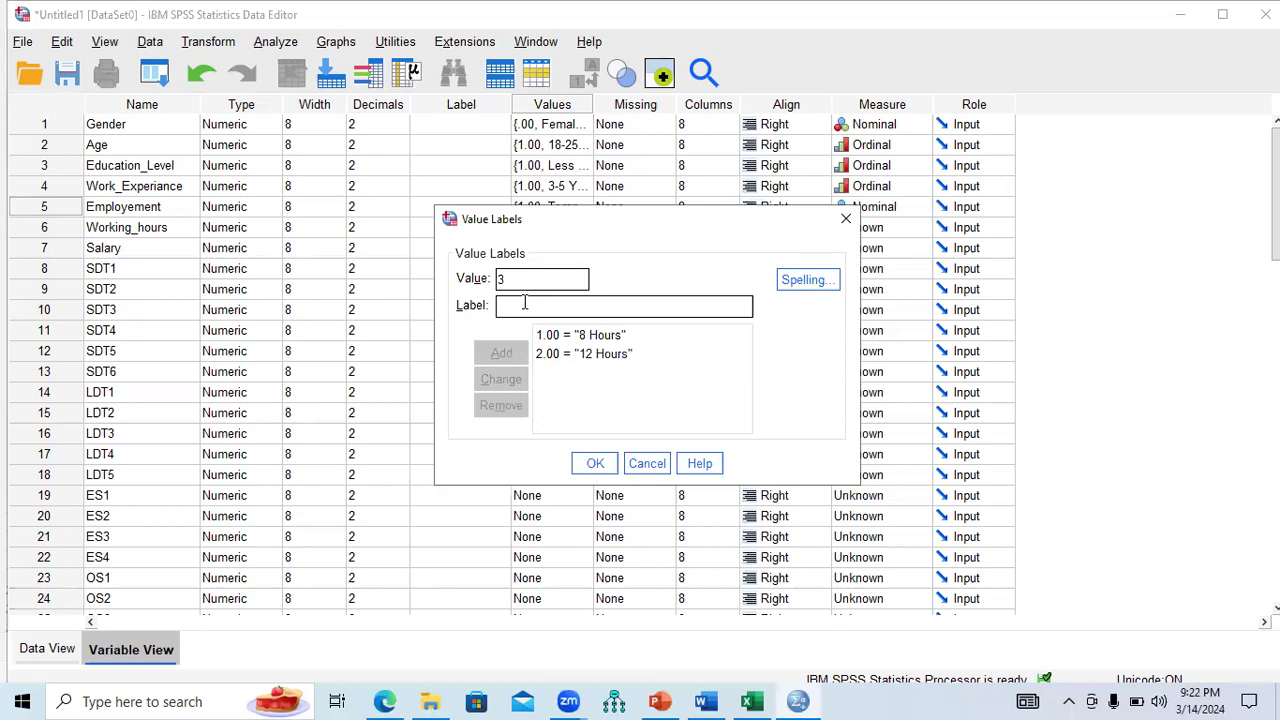
pyautogui.click(524, 305)
pyautogui.write('1')
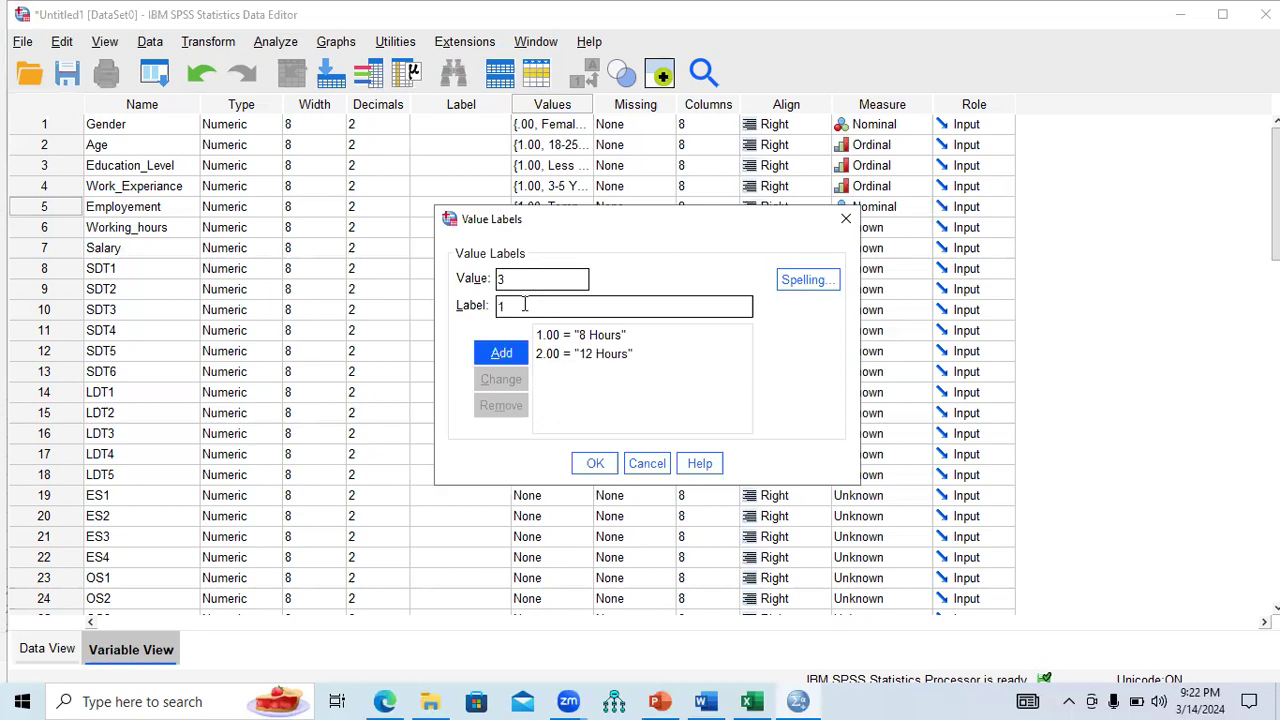
pyautogui.write('6 Hourse')
pyautogui.click(508, 350)
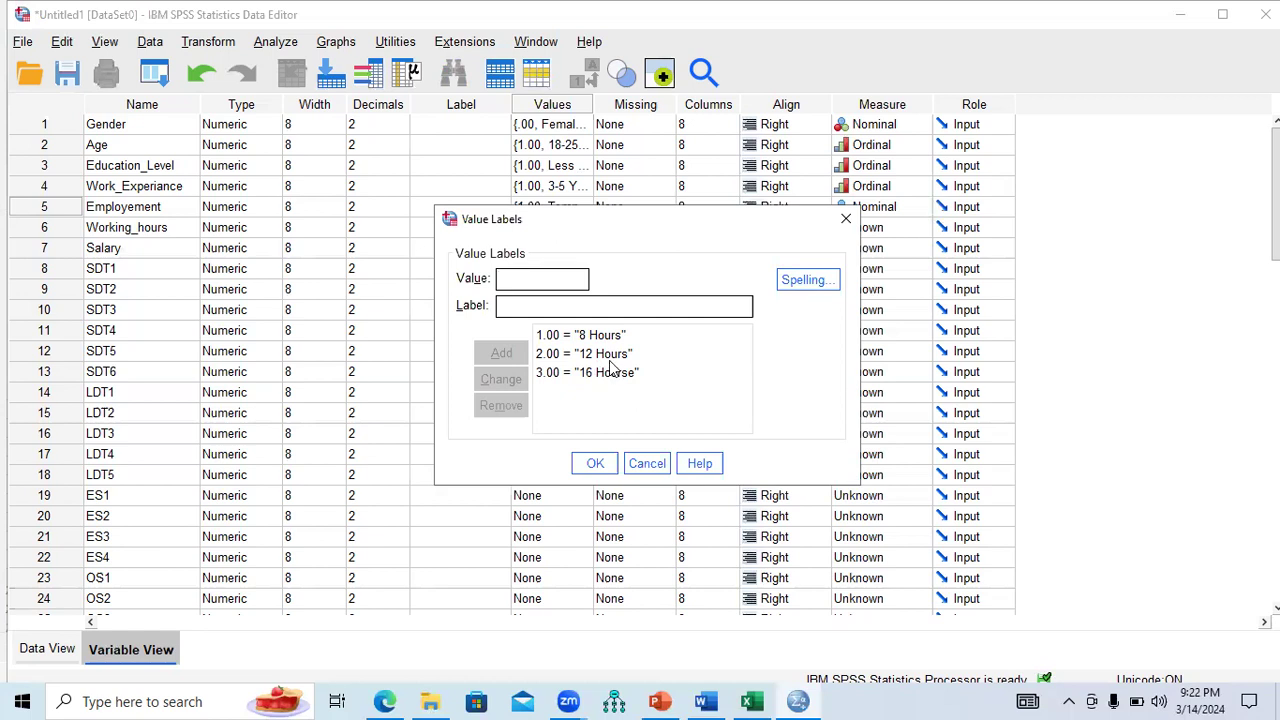
# Close the previous labels and set Working_hours' measure to Ordinal.
pyautogui.click(845, 218)
pyautogui.click(921, 228)
pyautogui.click(905, 272)
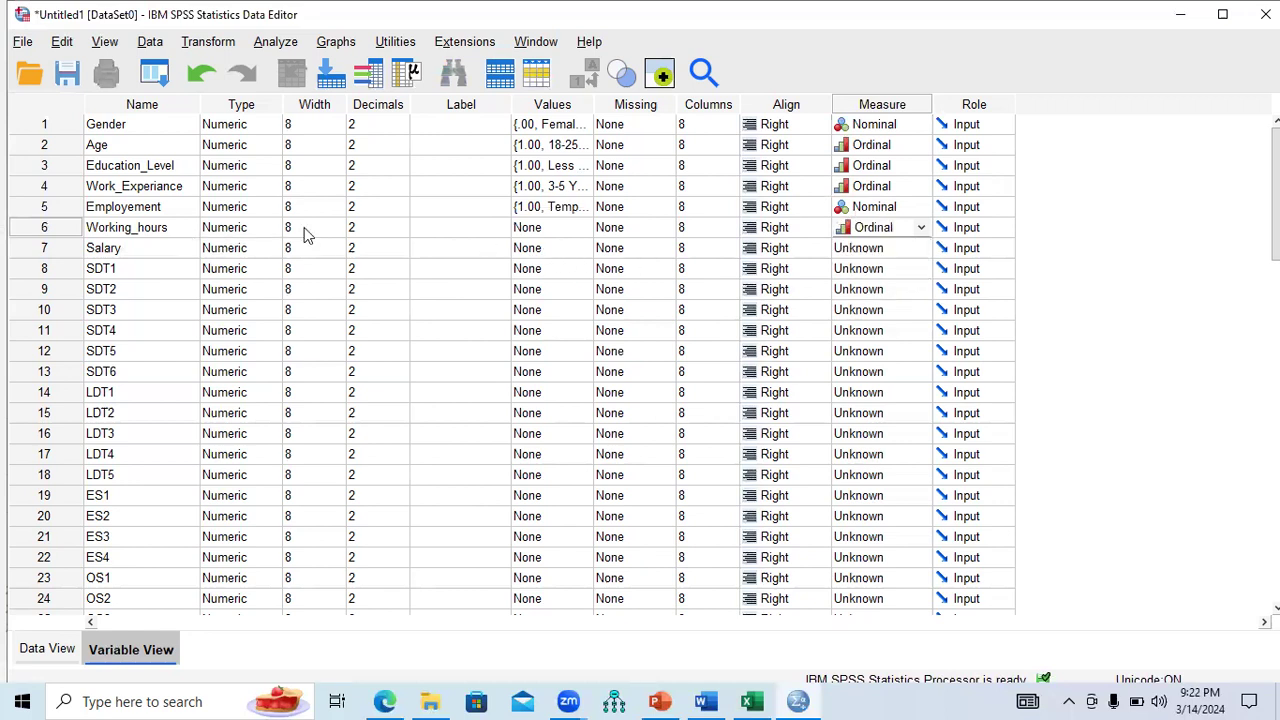
# Label Working_hours code 1 as 8 Hours and code 2 as 12 Hours.
pyautogui.click(580, 232)
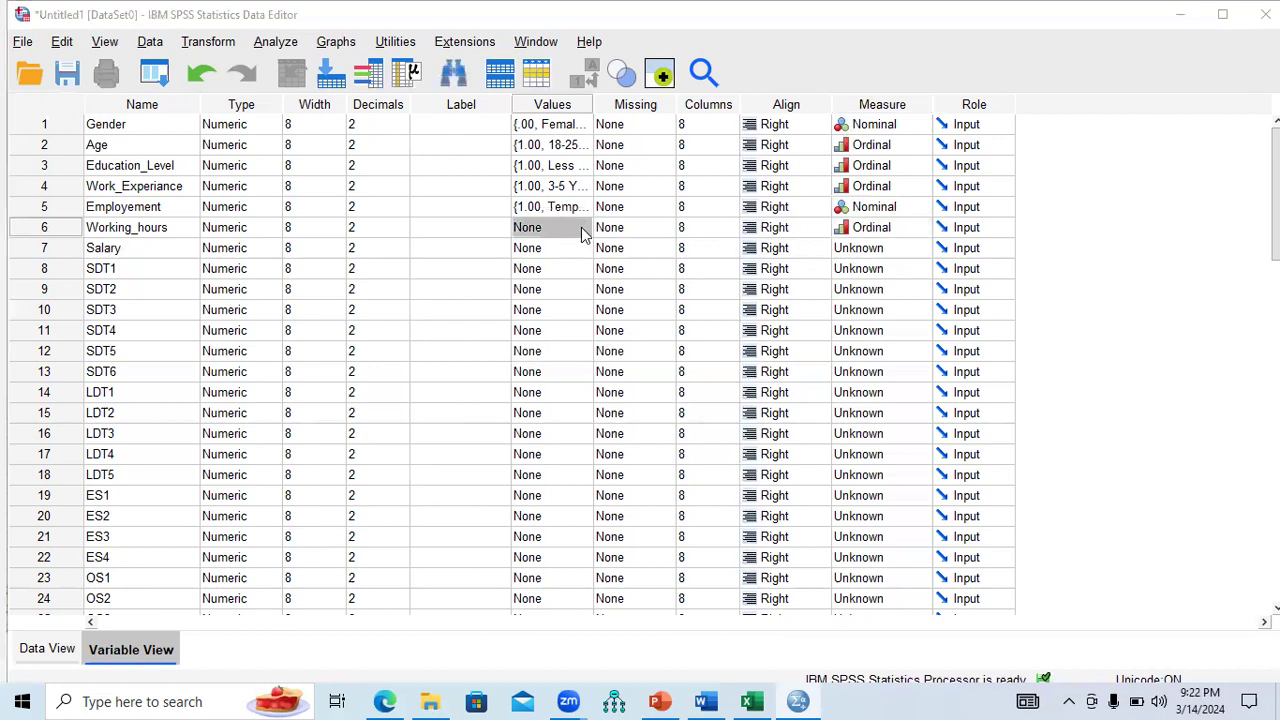
pyautogui.click(583, 229)
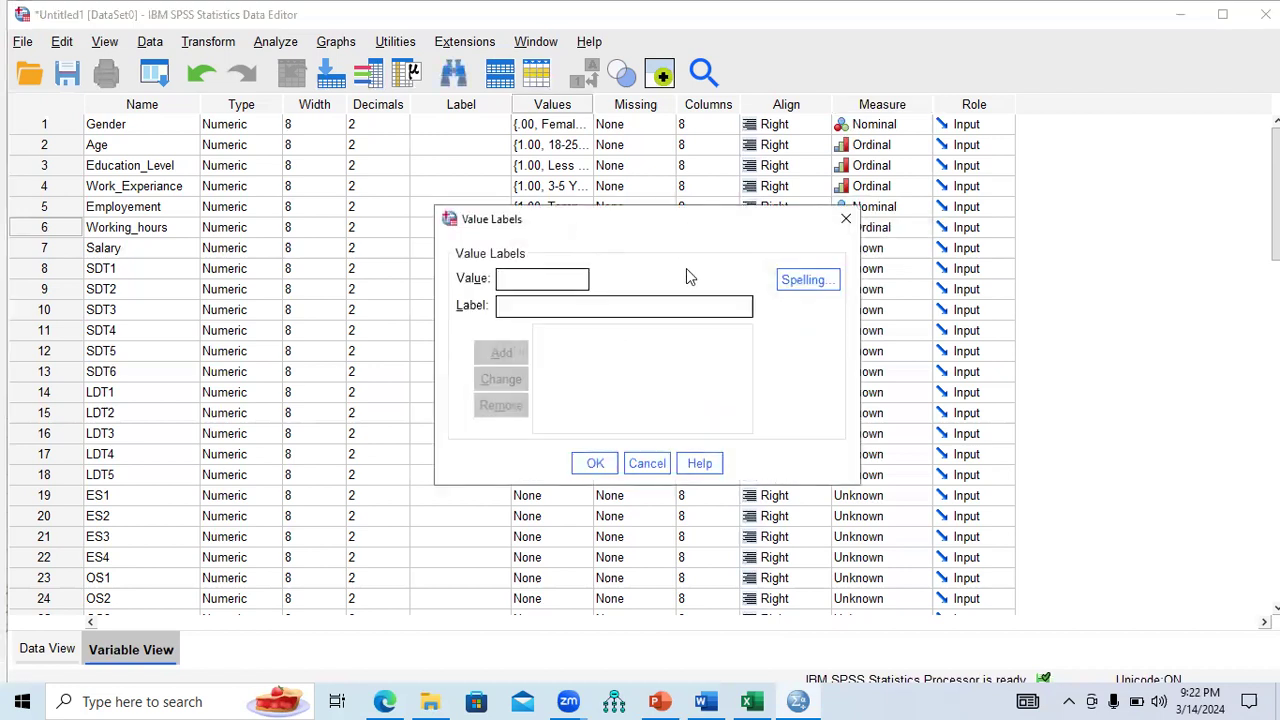
pyautogui.moveTo(684, 226); pyautogui.dragTo(690, 295)
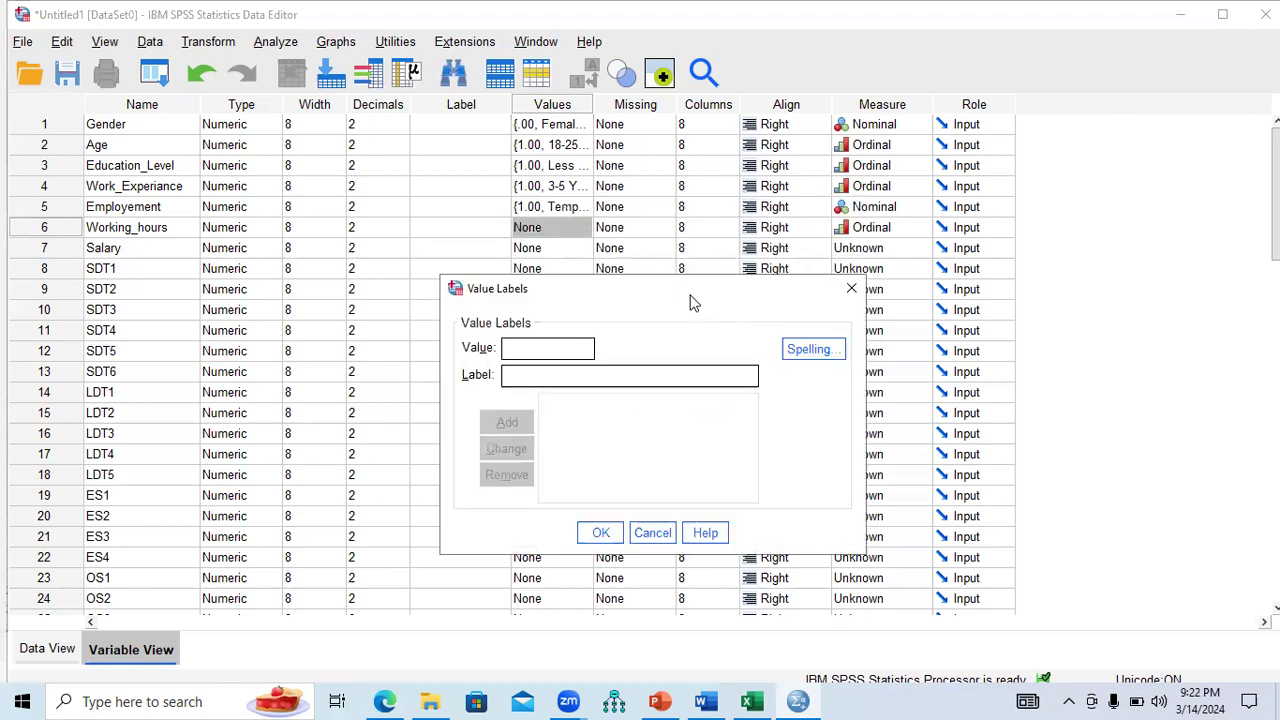
pyautogui.click(643, 375)
pyautogui.write('8 Hours')
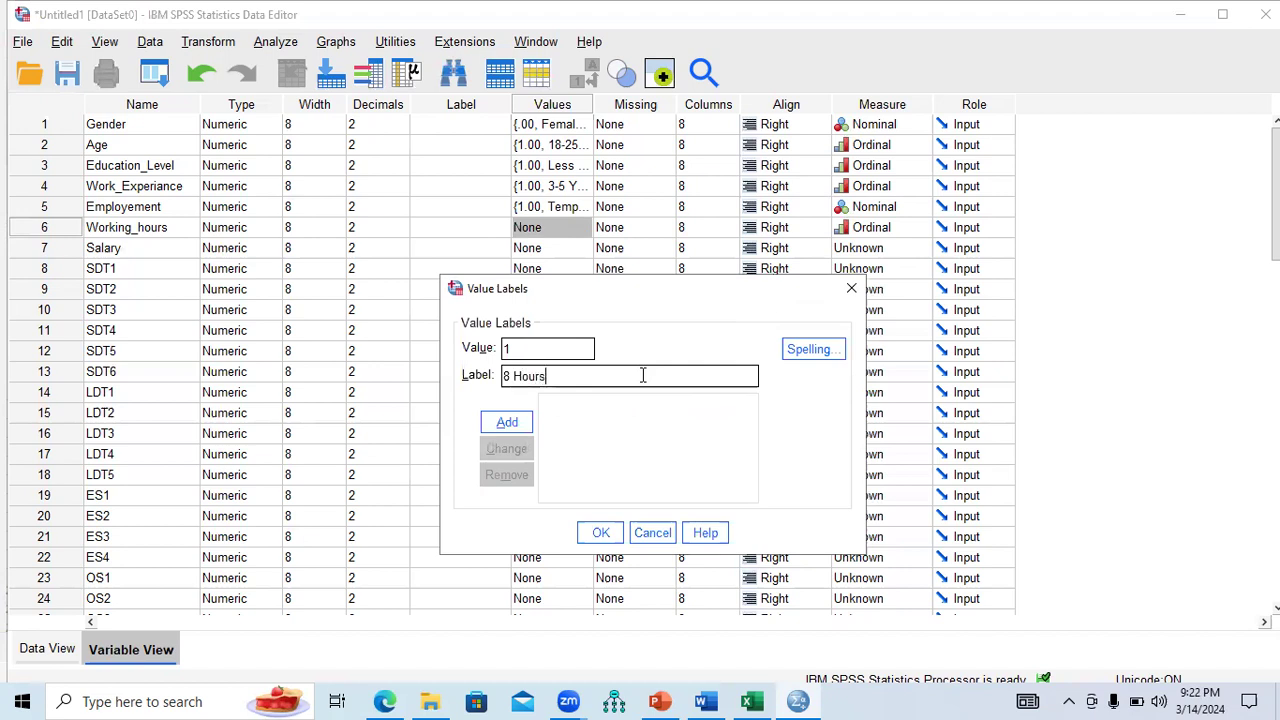
pyautogui.click(508, 425)
pyautogui.click(537, 378)
pyautogui.write('12 H')
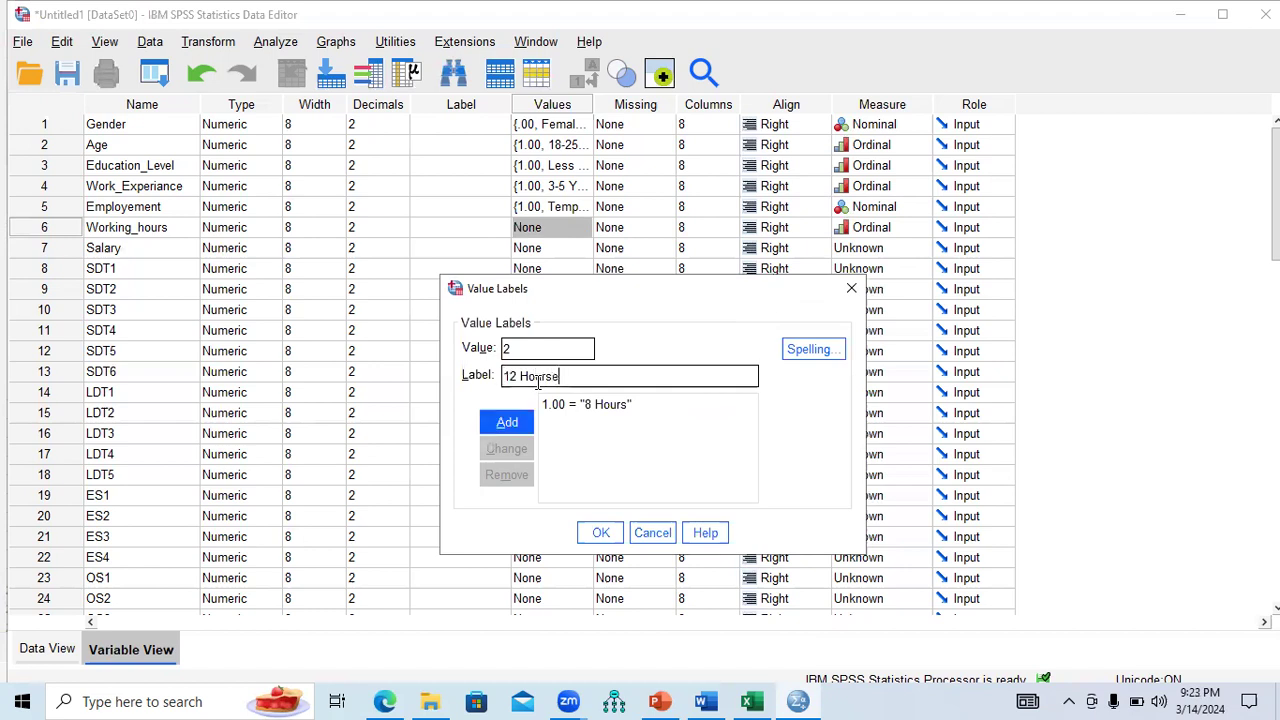
pyautogui.click(518, 423)
# Start a 16 Hours label for code 3, then close the dialog without keeping it.
pyautogui.write('3')
pyautogui.click(537, 378)
pyautogui.write('1')
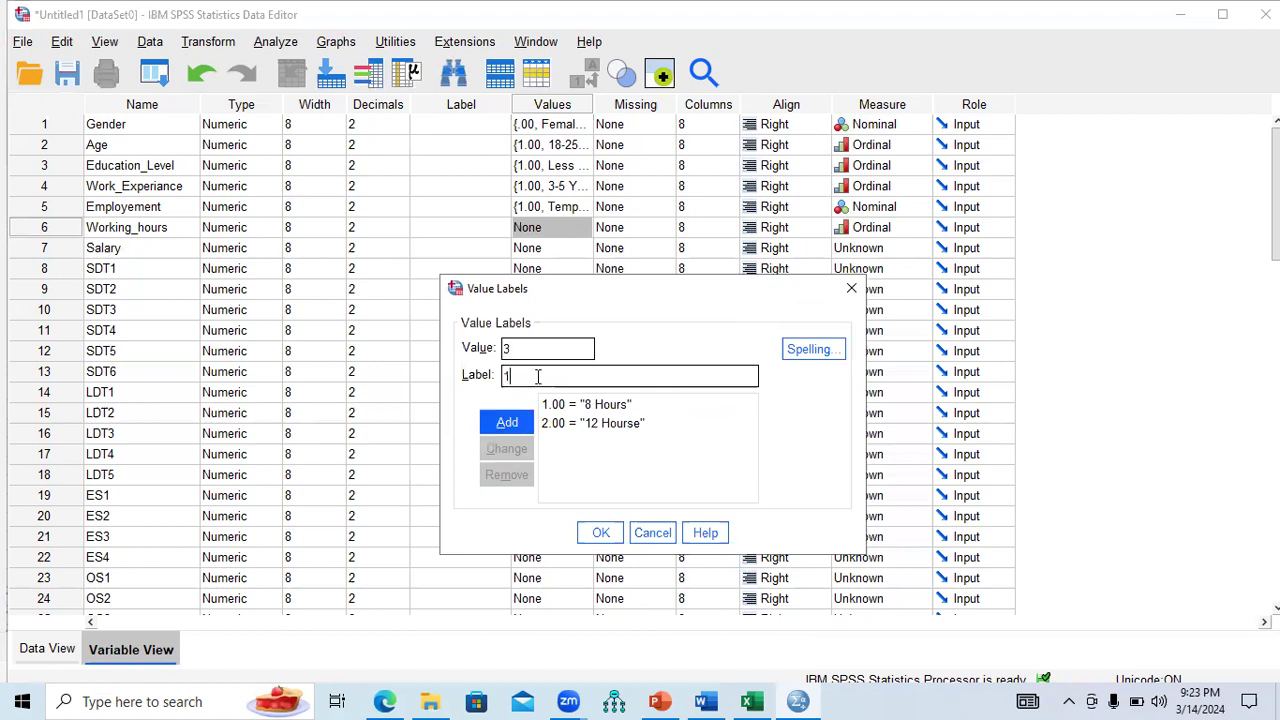
pyautogui.write('6 Hours')
pyautogui.click(601, 532)
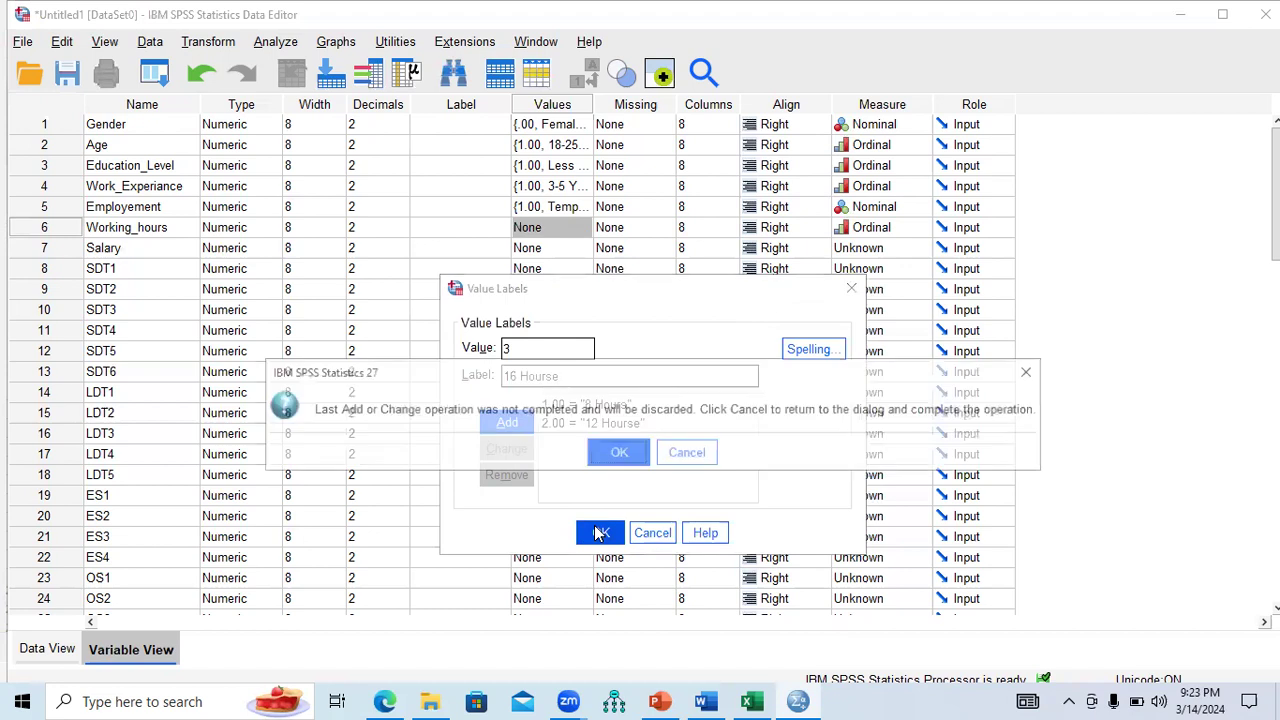
pyautogui.click(619, 453)
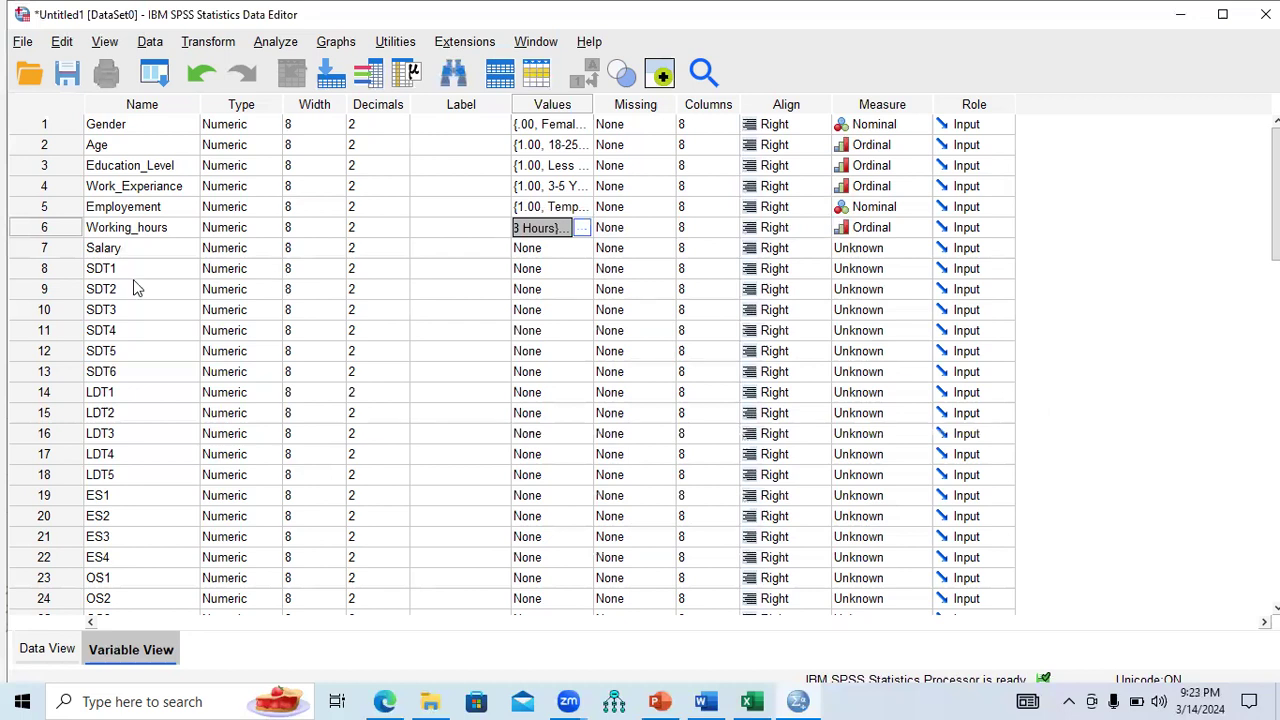
pyautogui.click(752, 701)
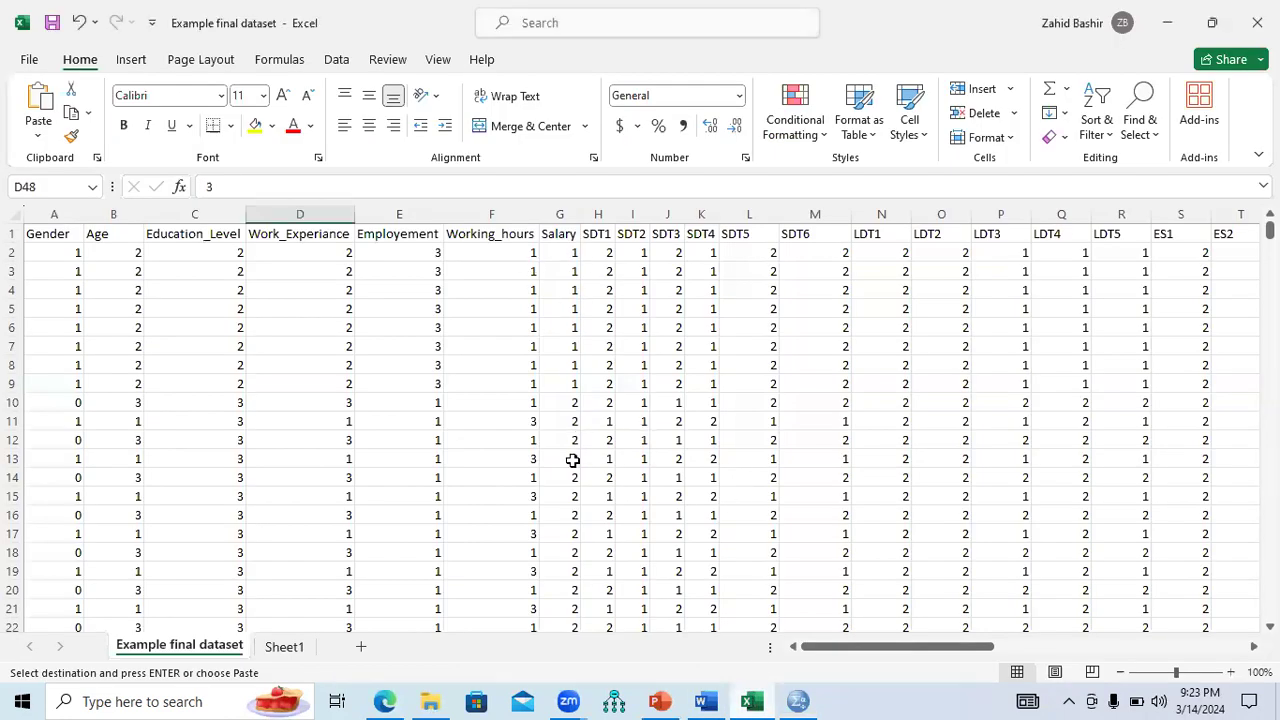
# Scroll through the Example final dataset sheet in Excel and select the Salary column.
pyautogui.moveTo(1269, 230); pyautogui.dragTo(1269, 285)
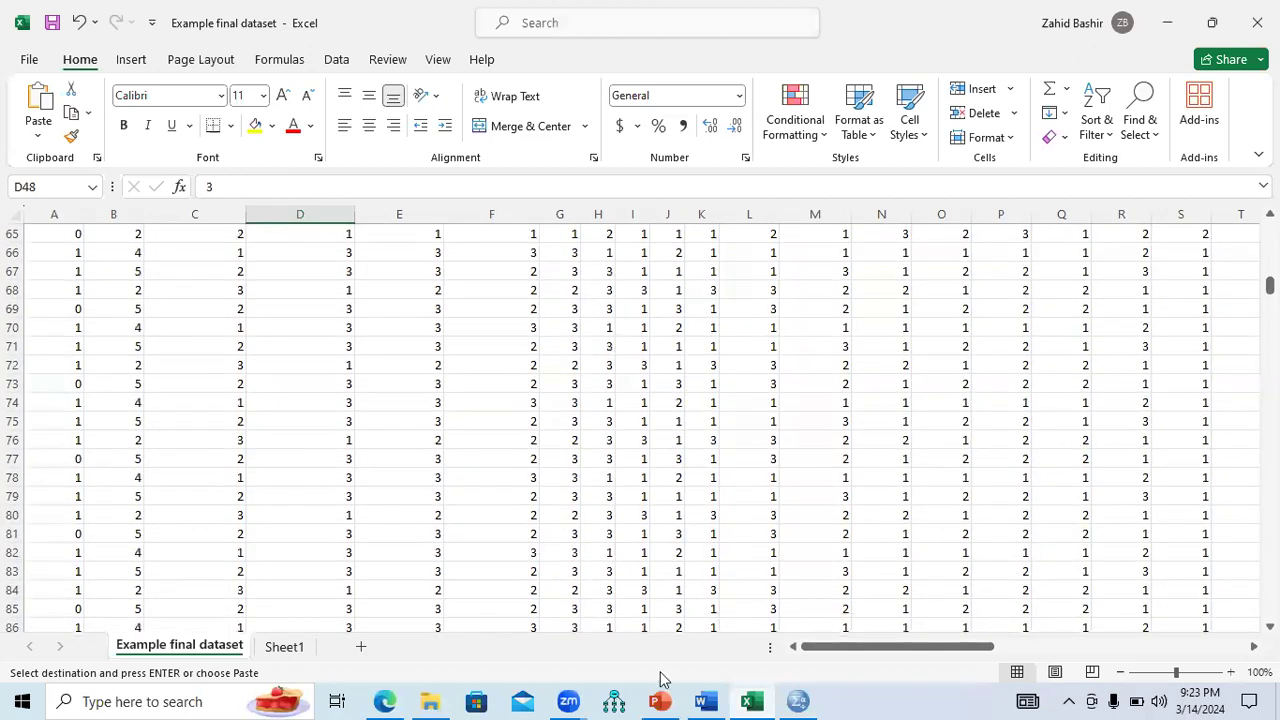
pyautogui.click(705, 701)
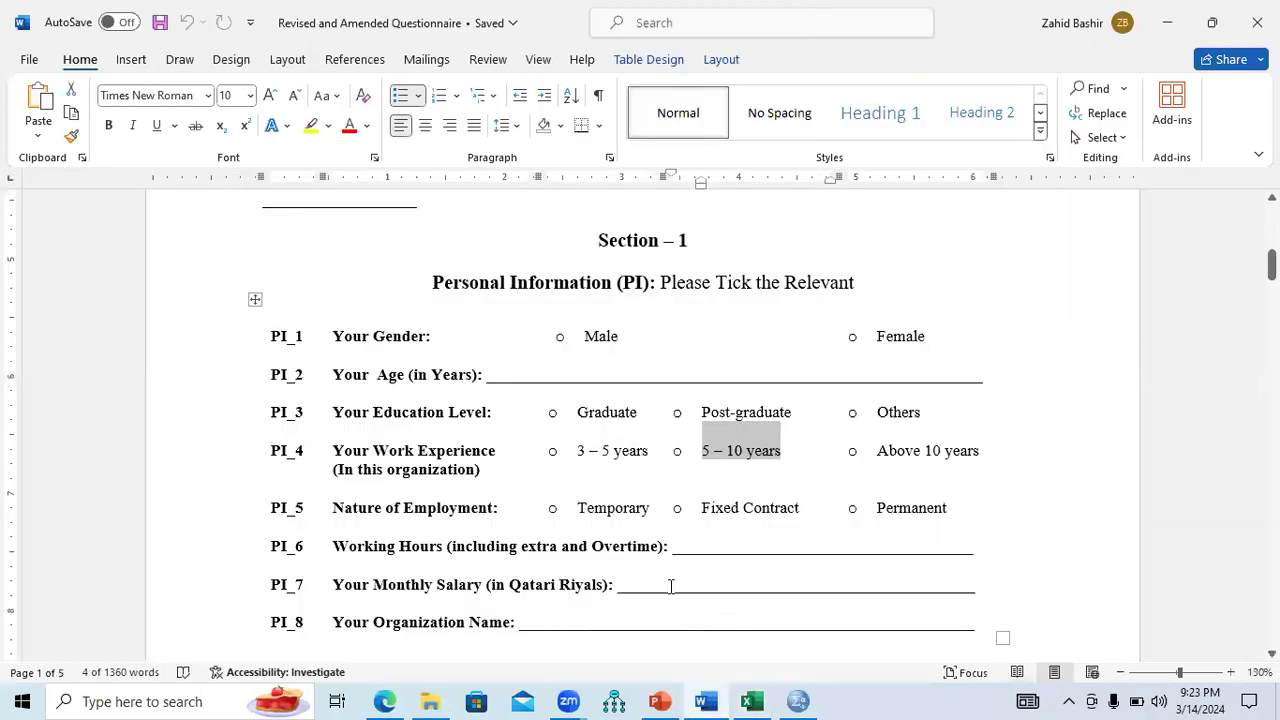
pyautogui.click(748, 701)
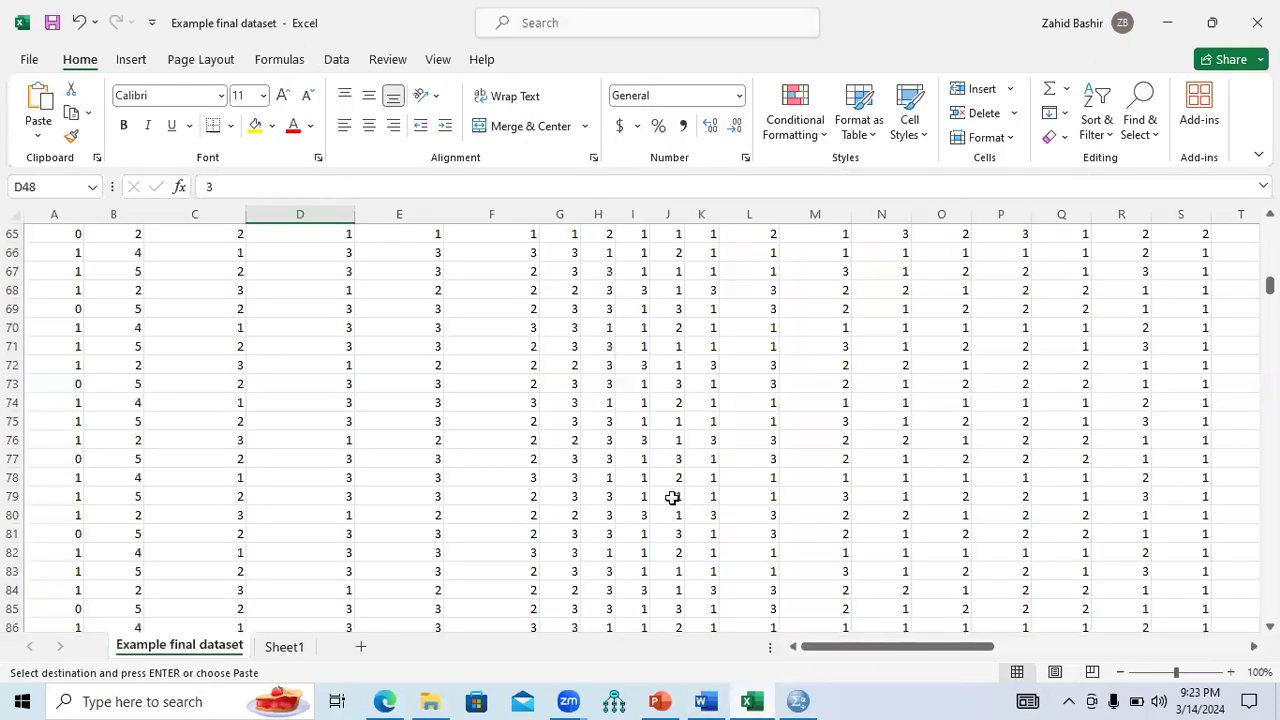
pyautogui.moveTo(1270, 285); pyautogui.dragTo(1270, 230)
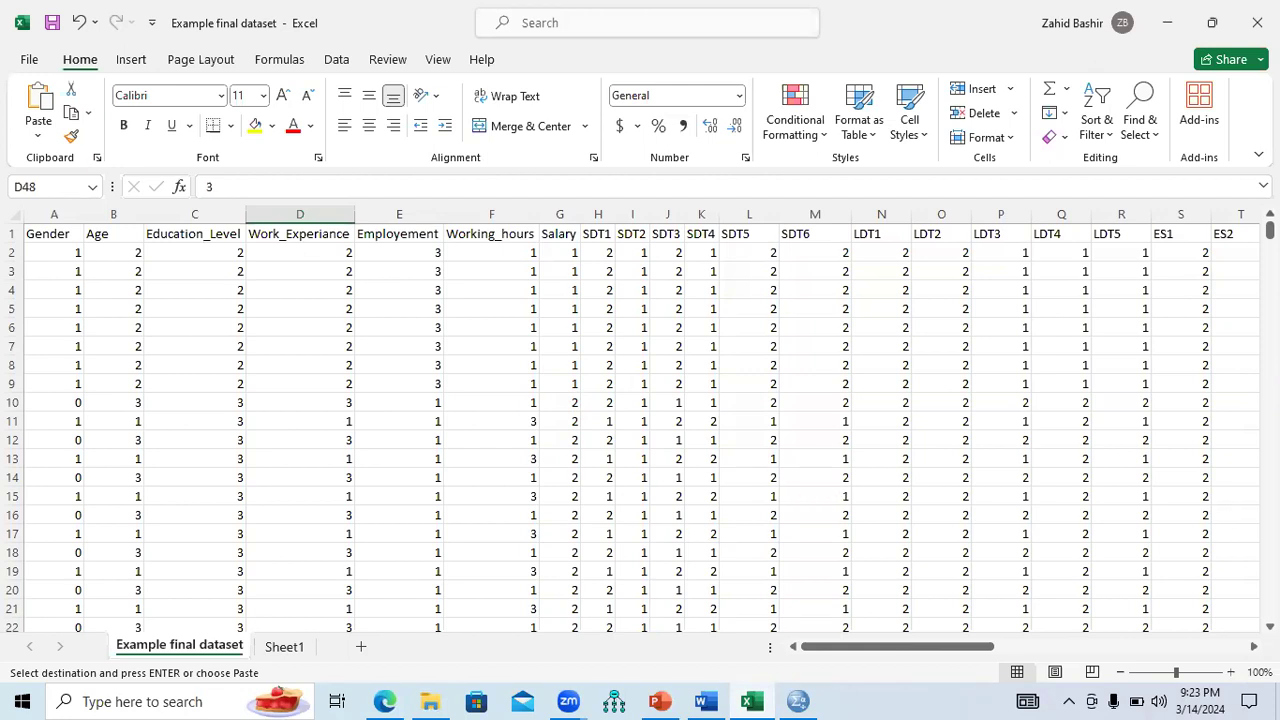
pyautogui.scroll(-7, 640, 430)
pyautogui.scroll(-7, 640, 430)
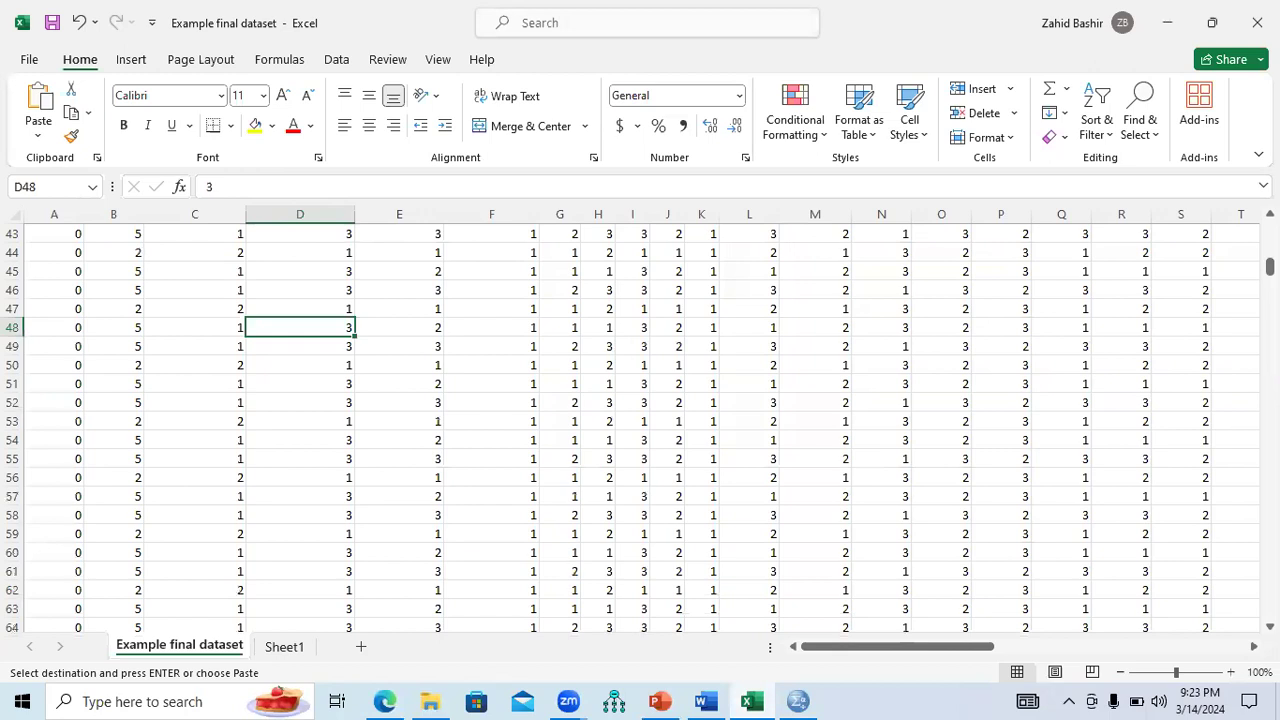
pyautogui.scroll(14, 640, 430)
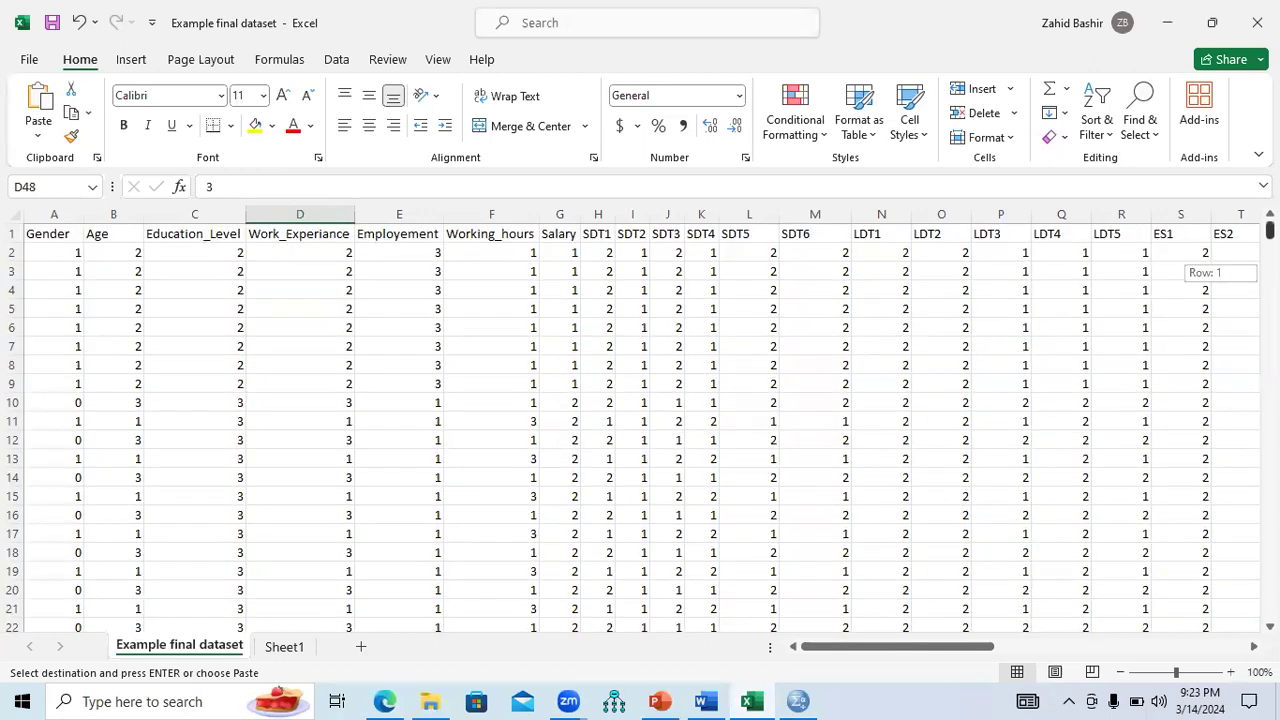
pyautogui.click(559, 214)
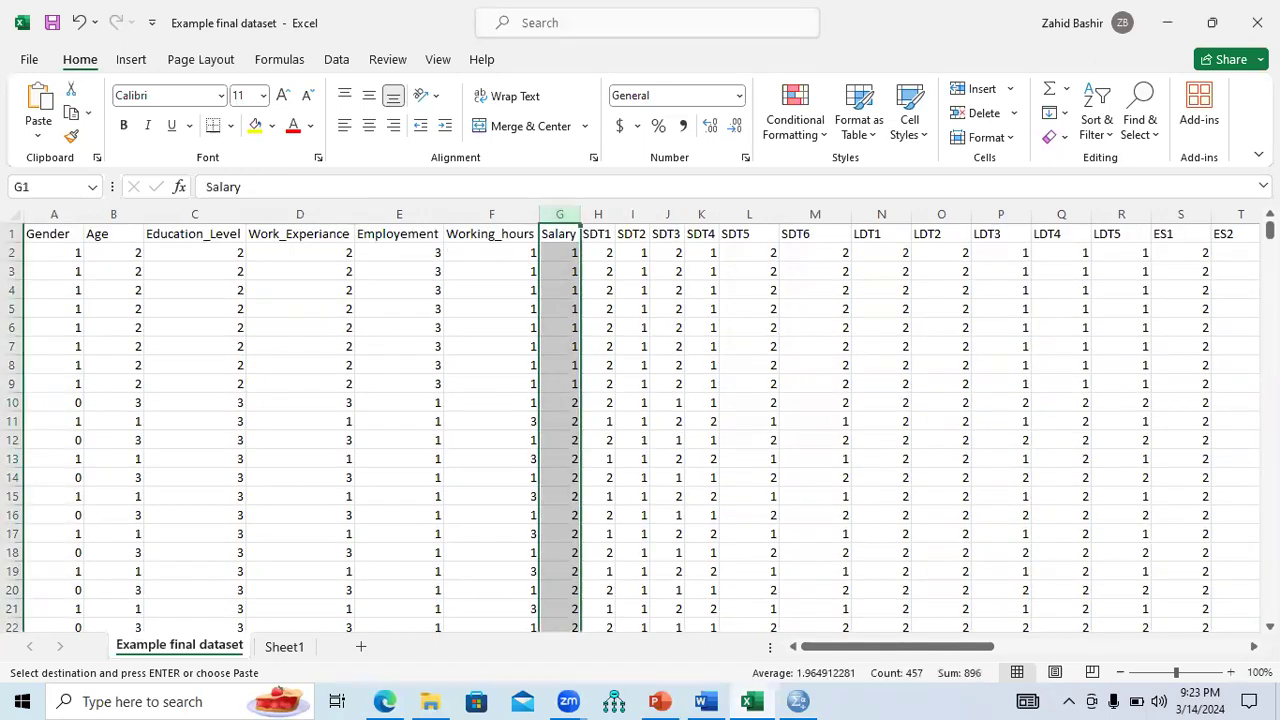
pyautogui.scroll(-20, 640, 430)
pyautogui.scroll(-20, 640, 430)
pyautogui.scroll(-6, 789, 600)
pyautogui.click(797, 701)
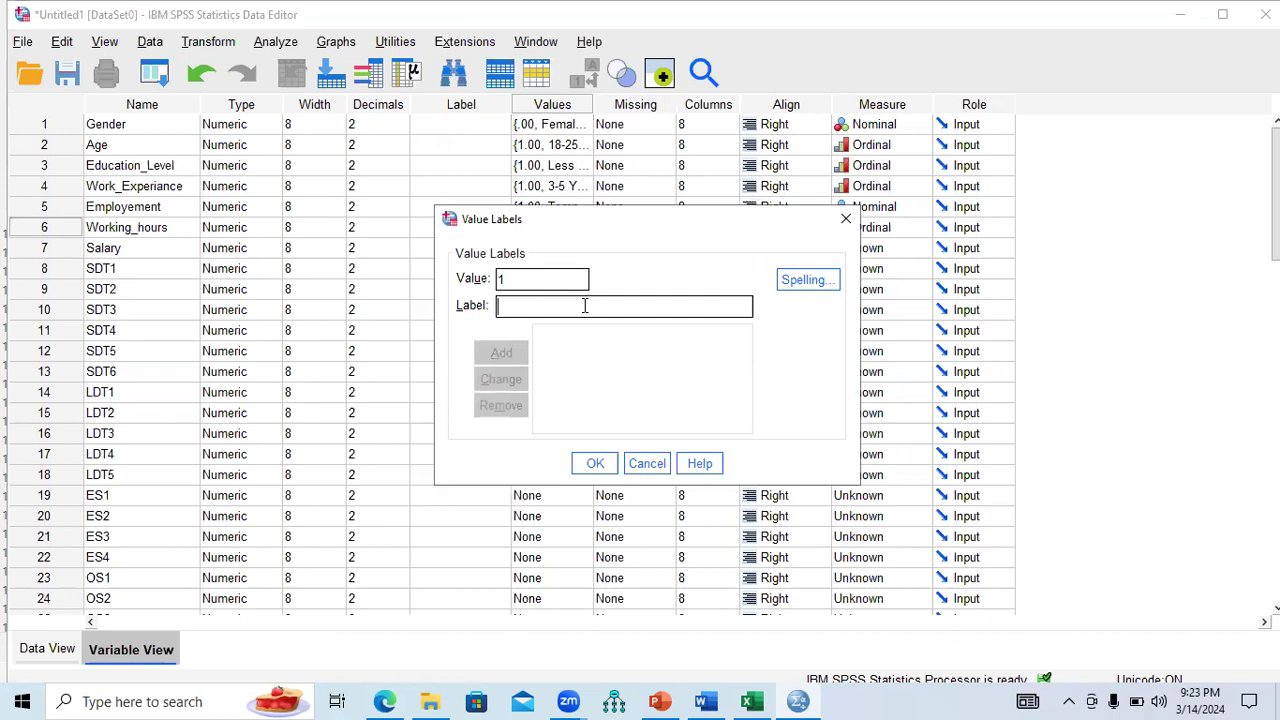
# In the Salary Values dialog, add 1 = 2000 USD, 2 = 2001-5000 USD, 3 = > 5000 USD and apply.
pyautogui.write('2')
pyautogui.press('BackSpace')
pyautogui.write('2000')
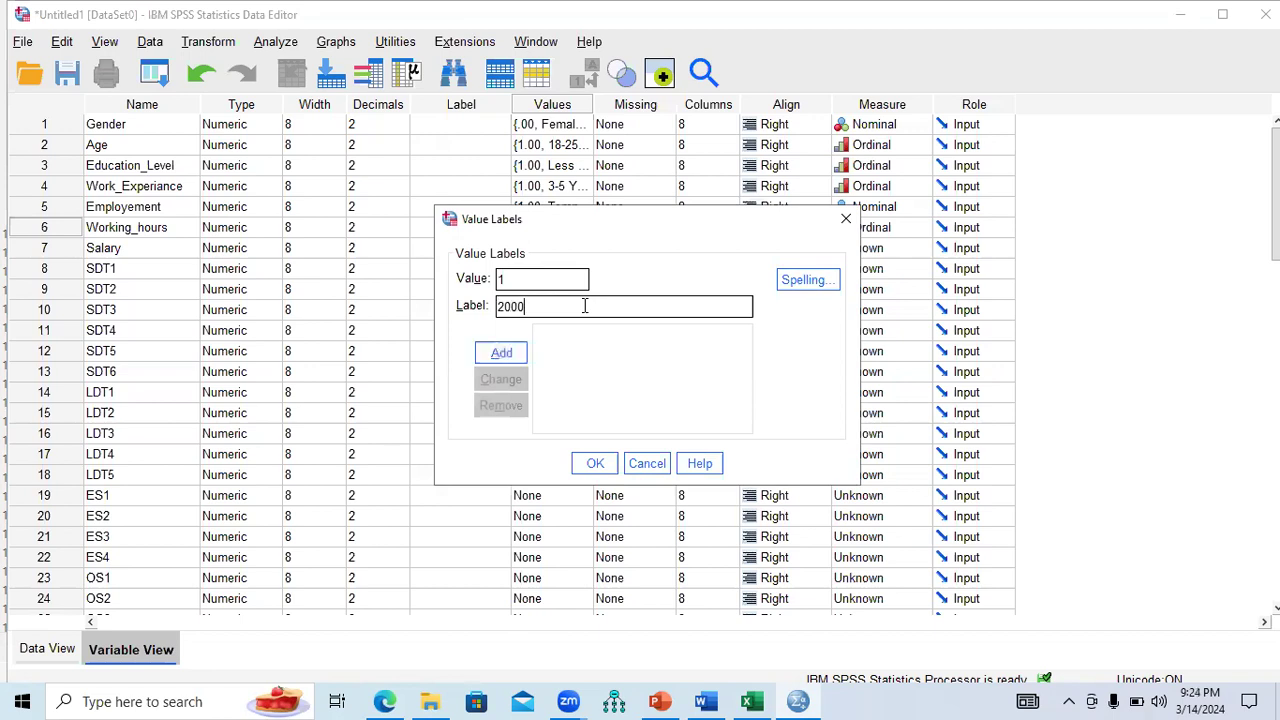
pyautogui.write(' USD')
pyautogui.click(504, 353)
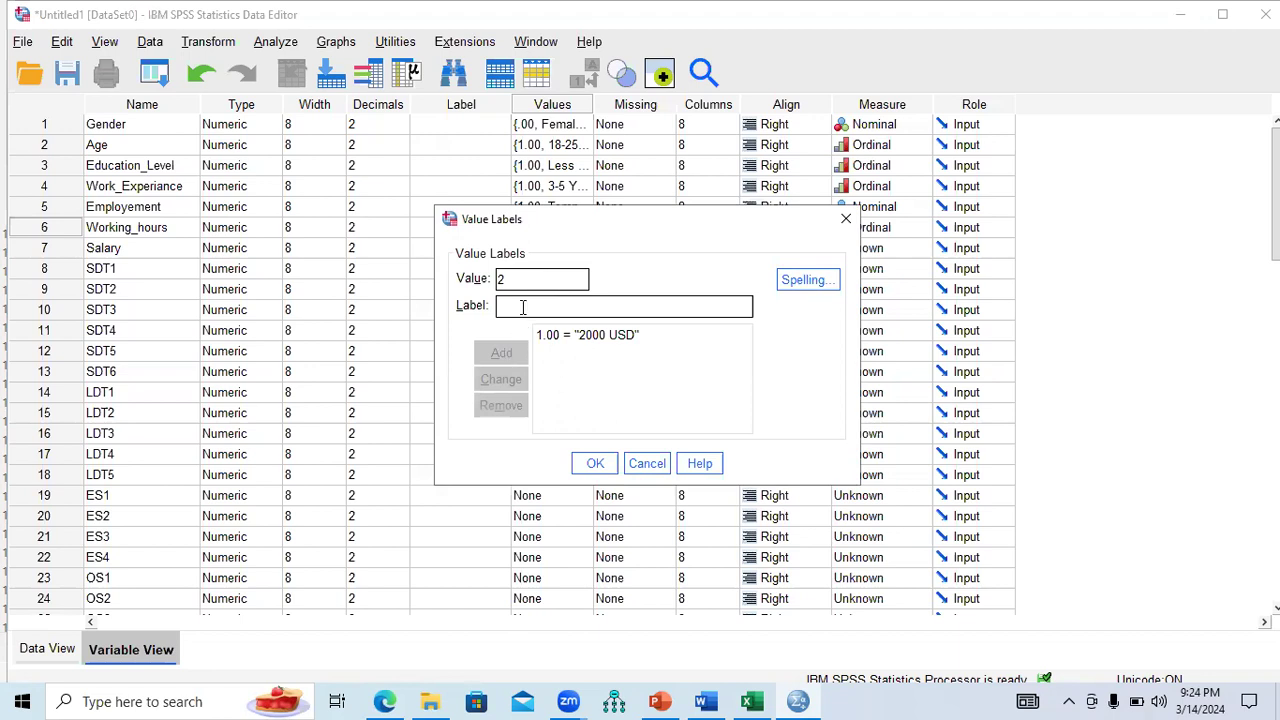
pyautogui.write('2001')
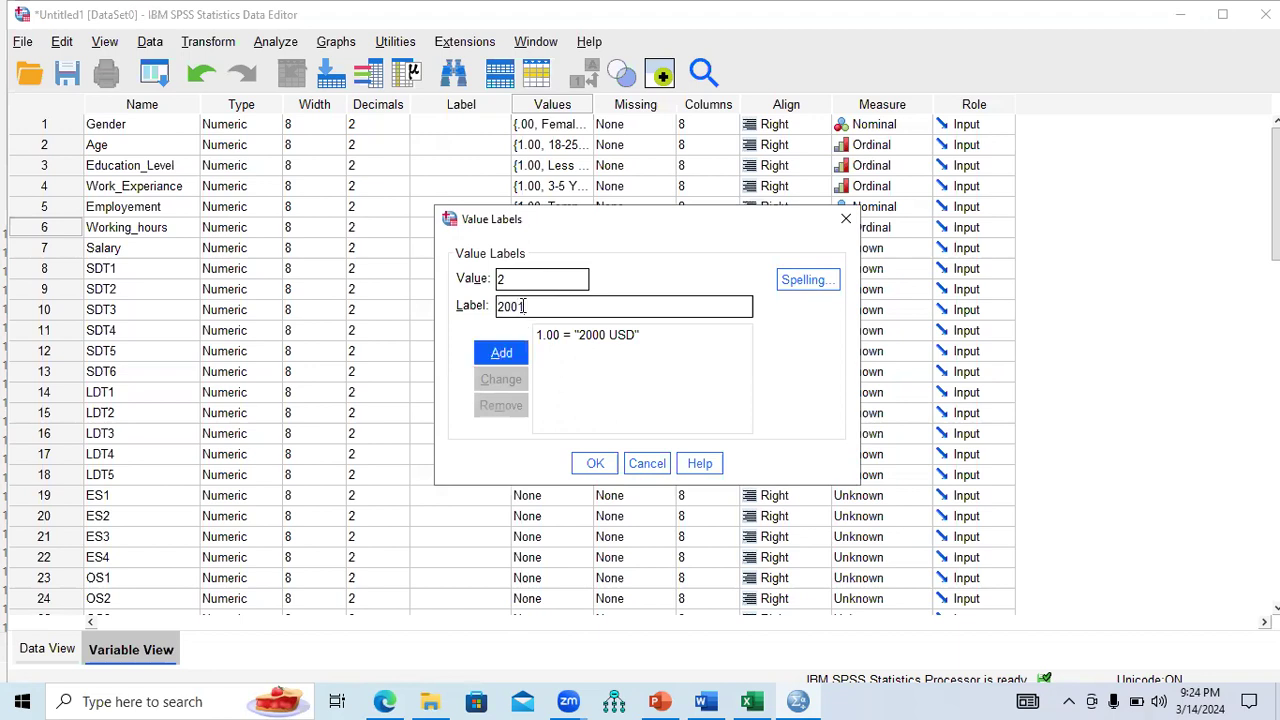
pyautogui.write('-5000 USD')
pyautogui.click(501, 353)
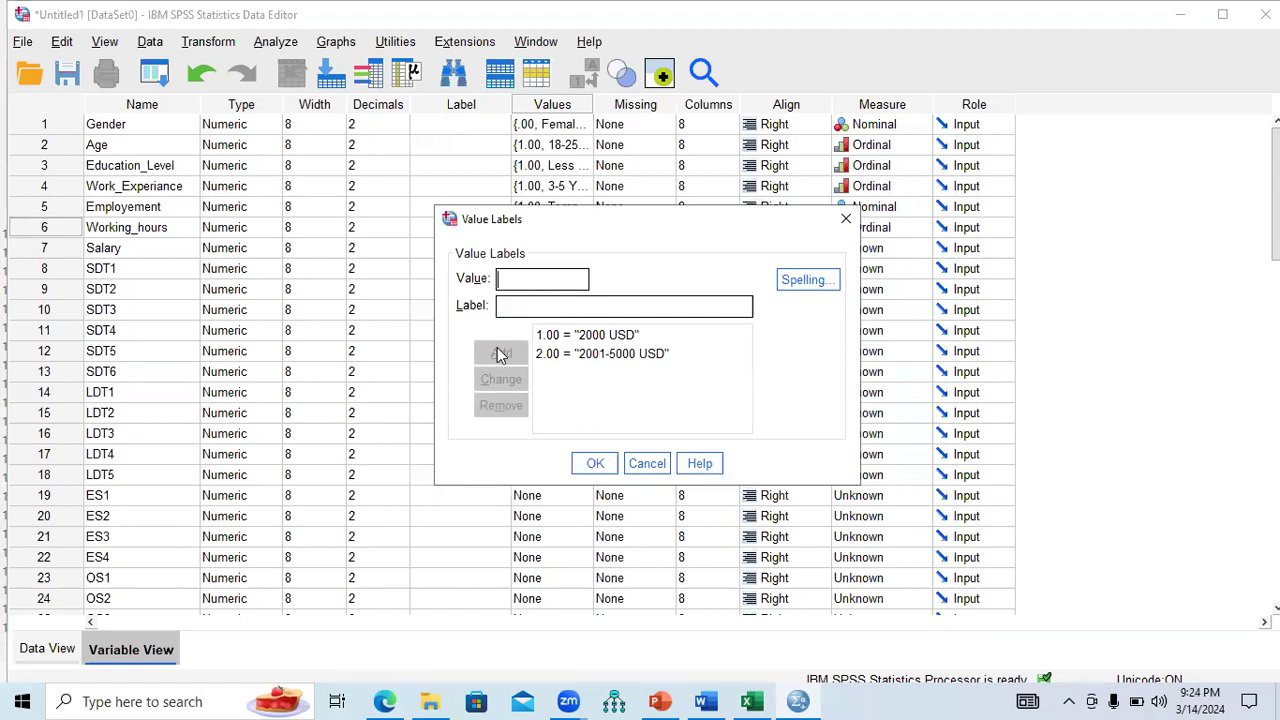
pyautogui.click(534, 303)
pyautogui.write('> 5000 USD')
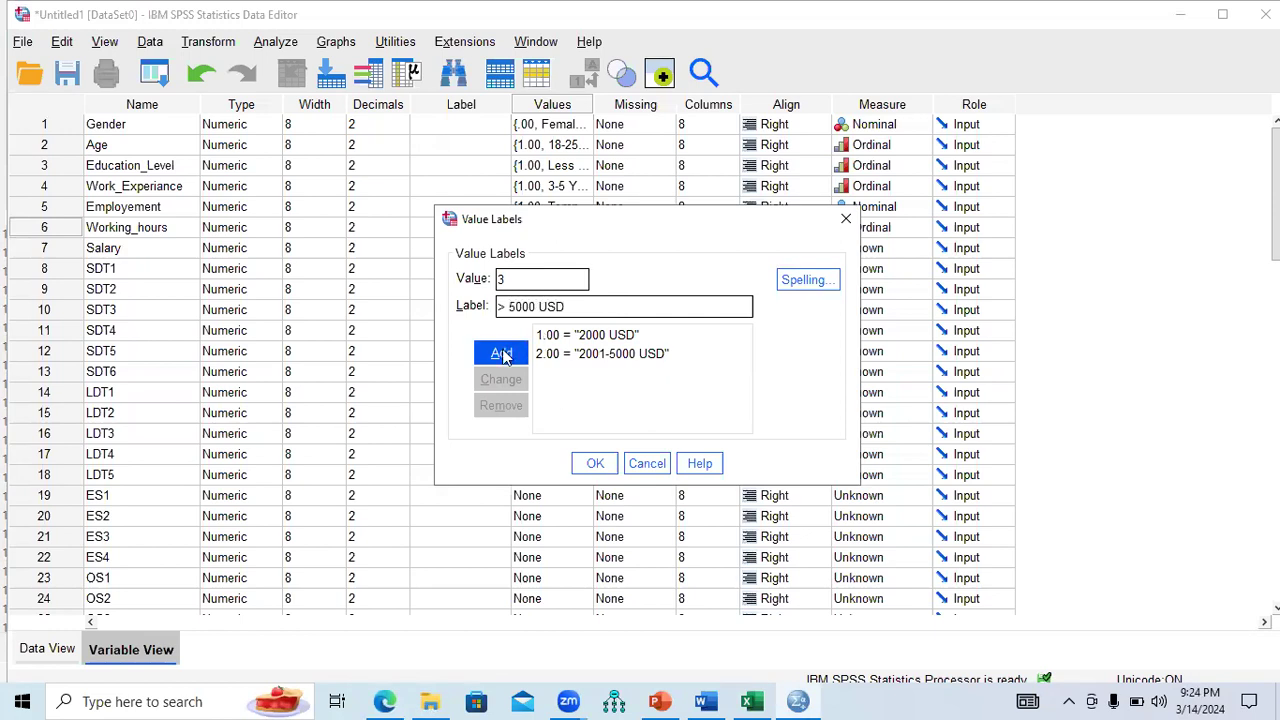
pyautogui.click(500, 353)
pyautogui.click(595, 463)
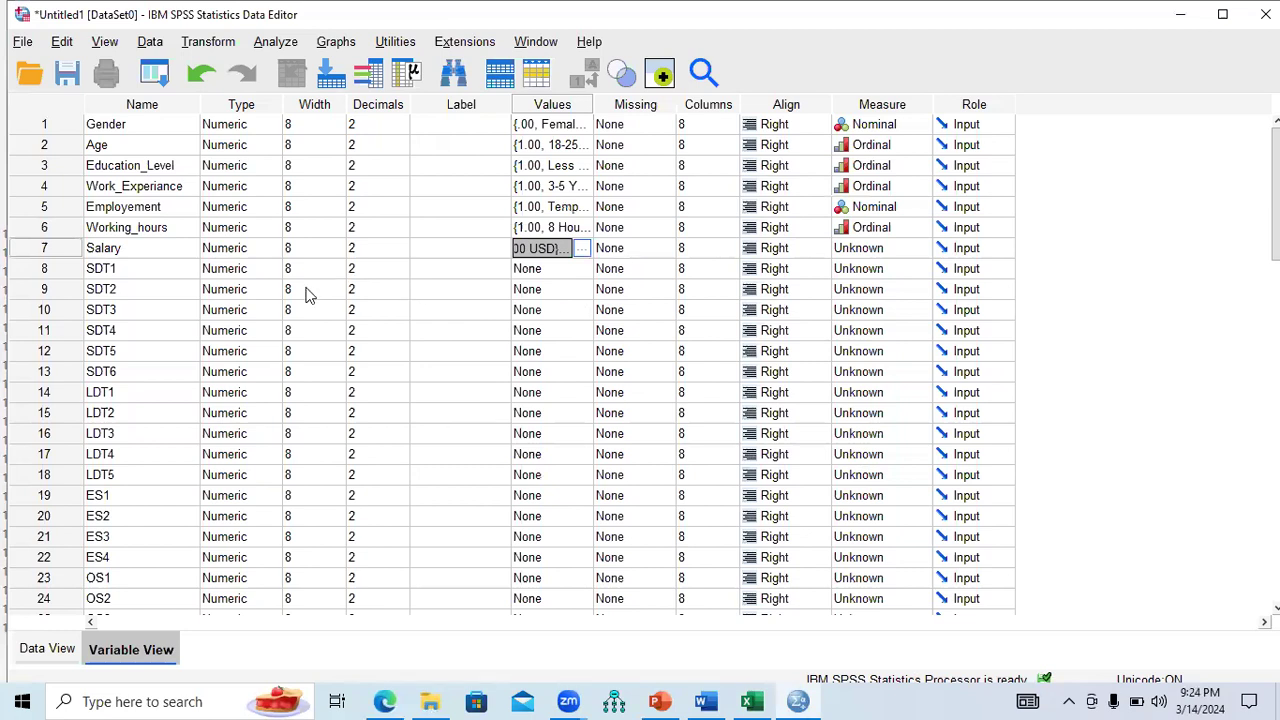
pyautogui.click(705, 701)
# Select the Strongly Disagree, Disagree, Neutral, Agree and Strongly Agree headings in the Word questionnaire.
pyautogui.moveTo(1272, 265); pyautogui.dragTo(1272, 330)
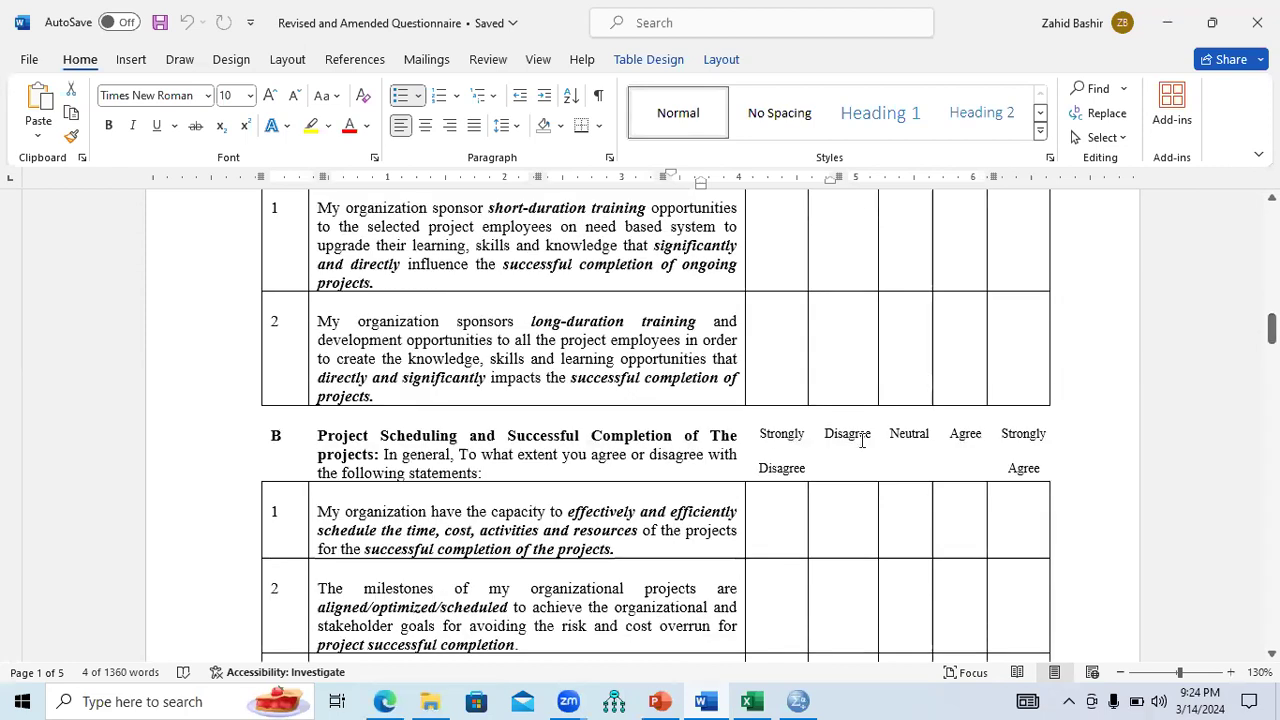
pyautogui.tripleClick(791, 460)
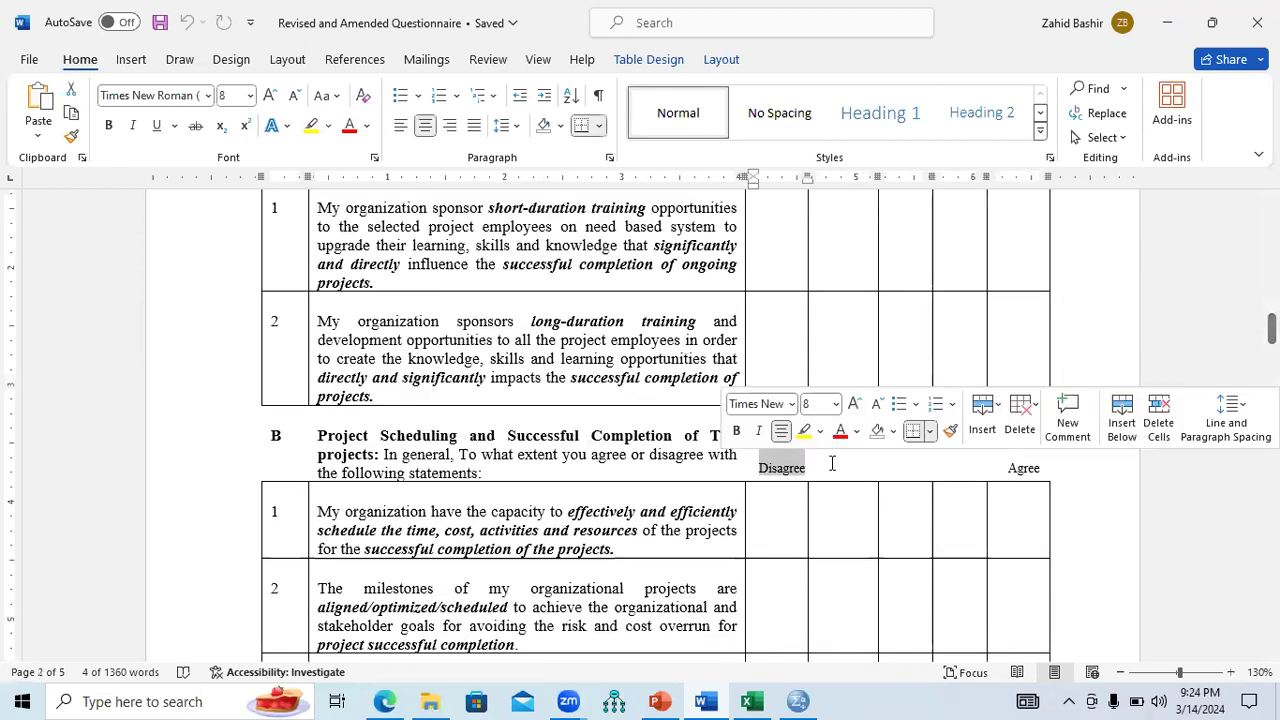
pyautogui.click(831, 461)
pyautogui.doubleClick(850, 445)
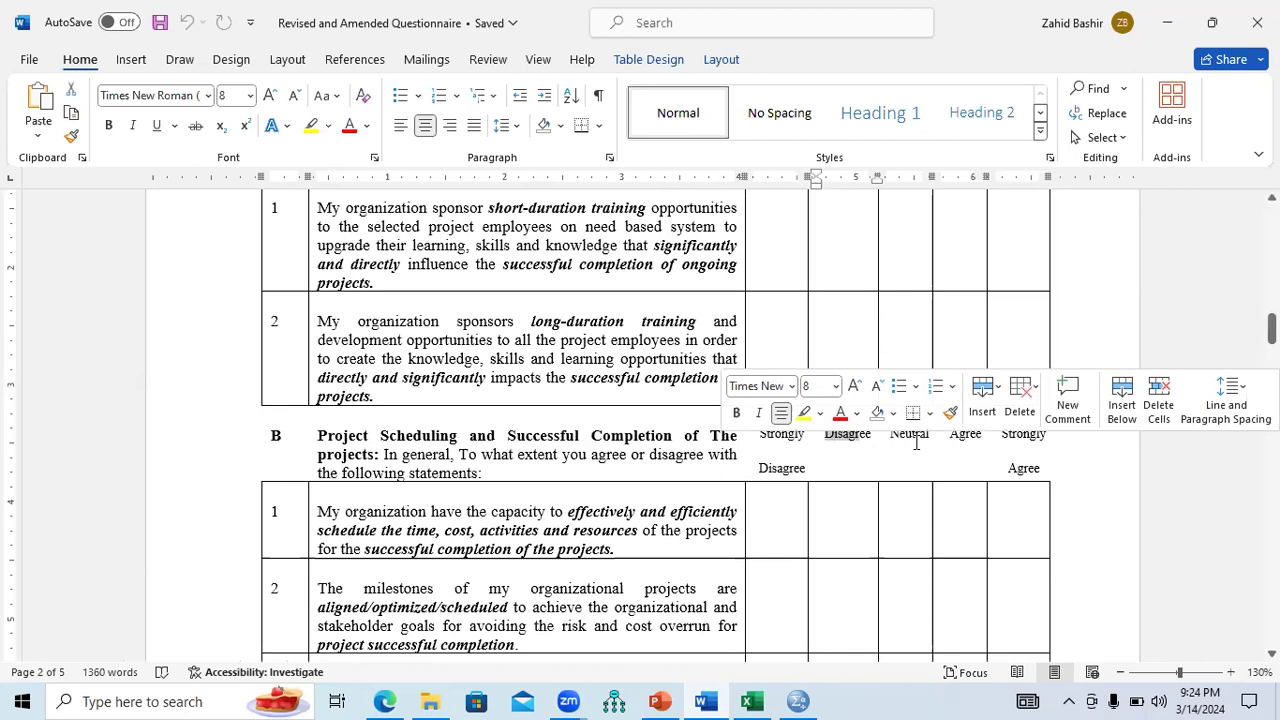
pyautogui.doubleClick(912, 438)
pyautogui.doubleClick(965, 438)
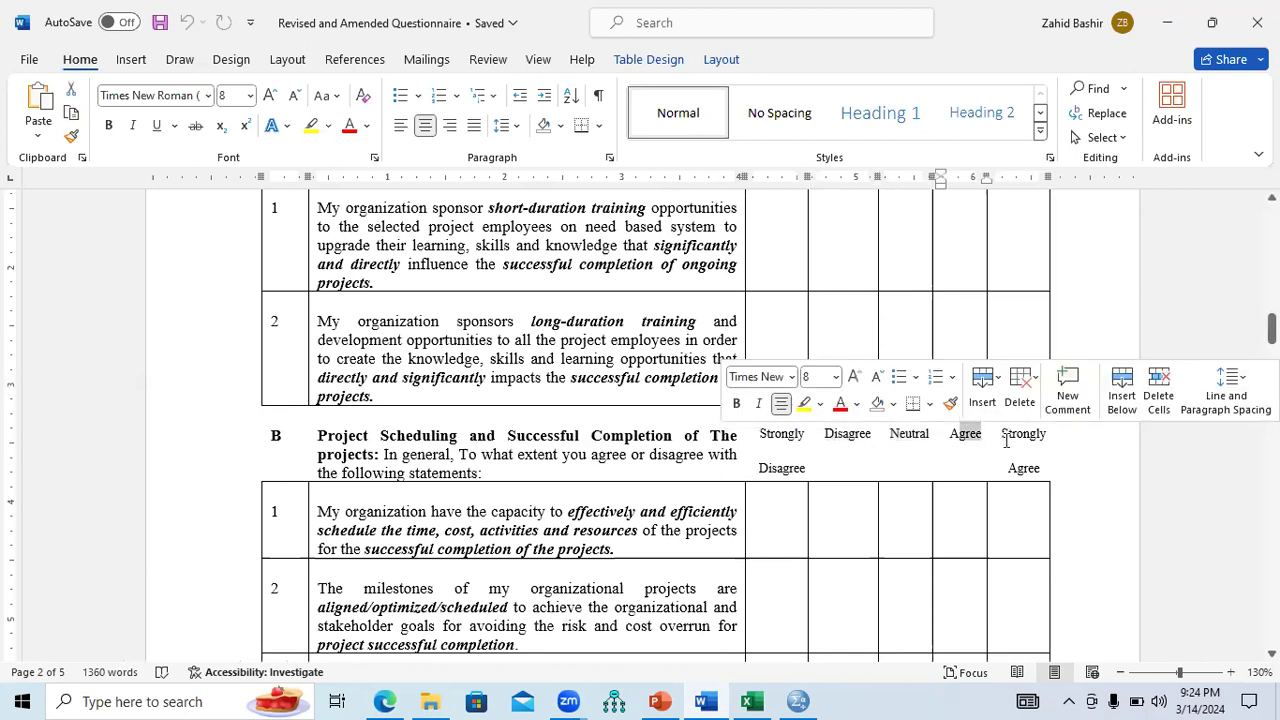
pyautogui.tripleClick(1006, 441)
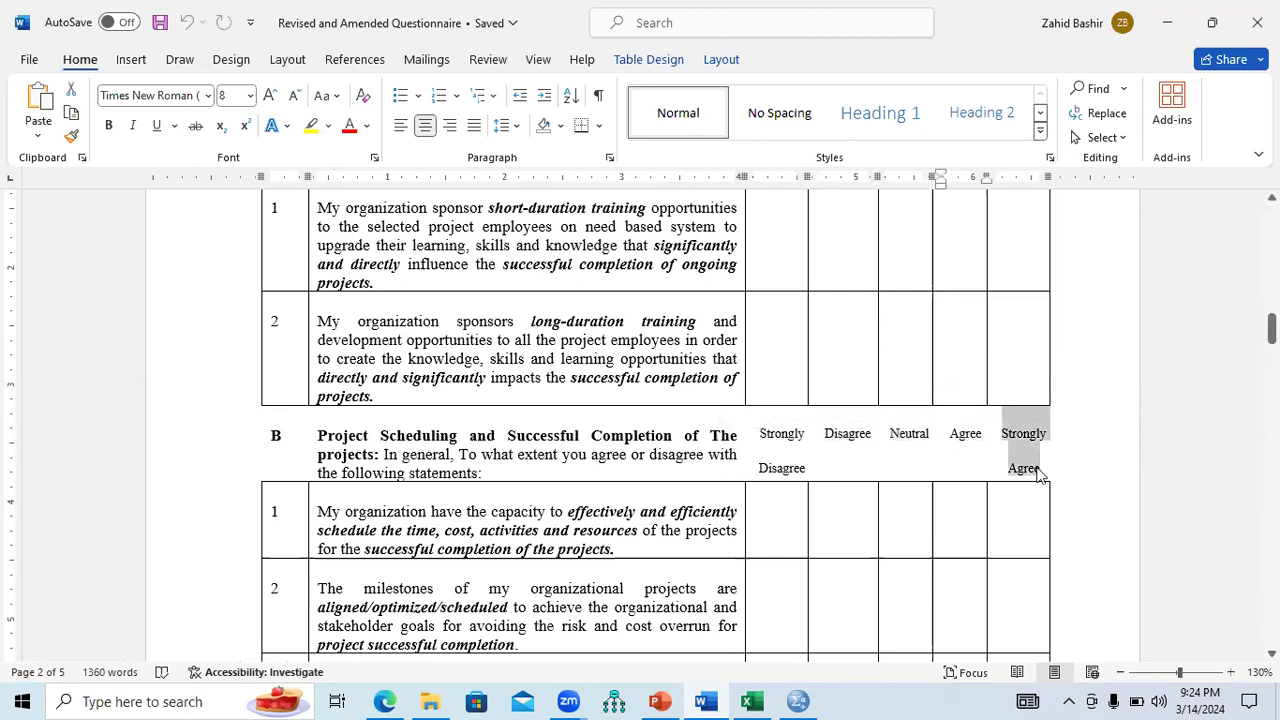
pyautogui.click(797, 701)
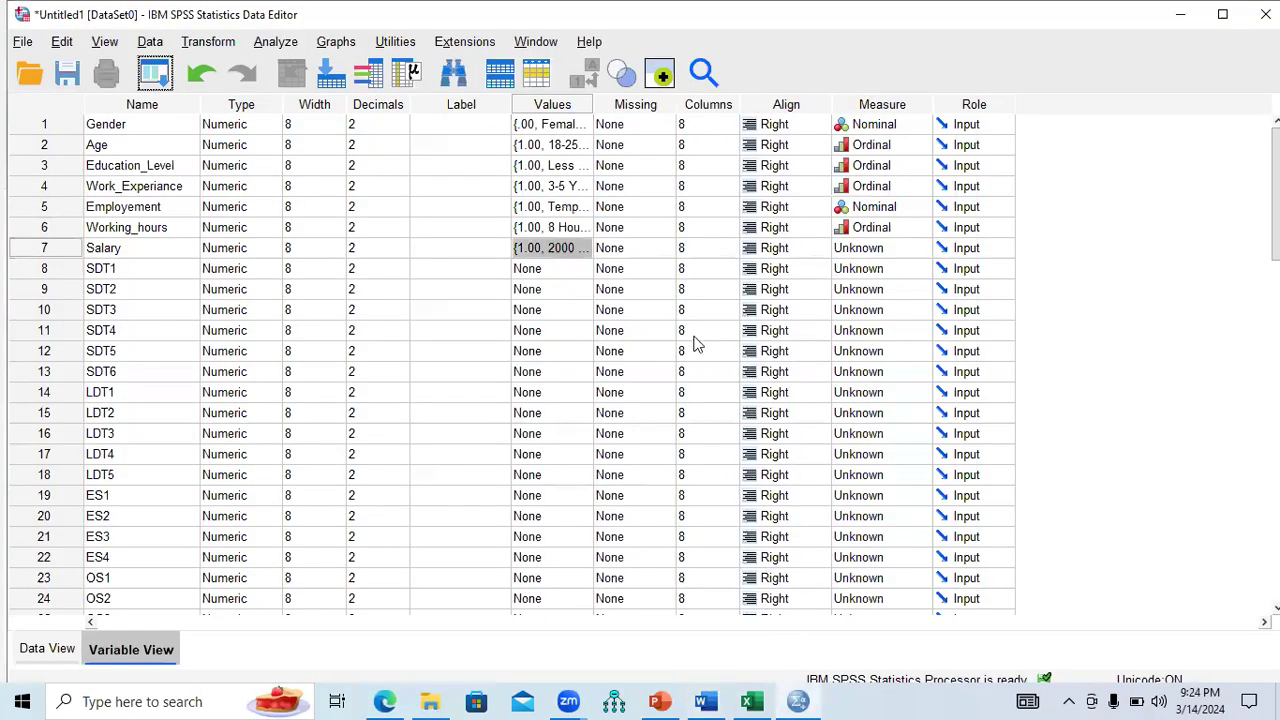
# Label SDT1 values 1–3 as Strongly Disagree, Disagree and Neutral.
pyautogui.doubleClick(586, 275)
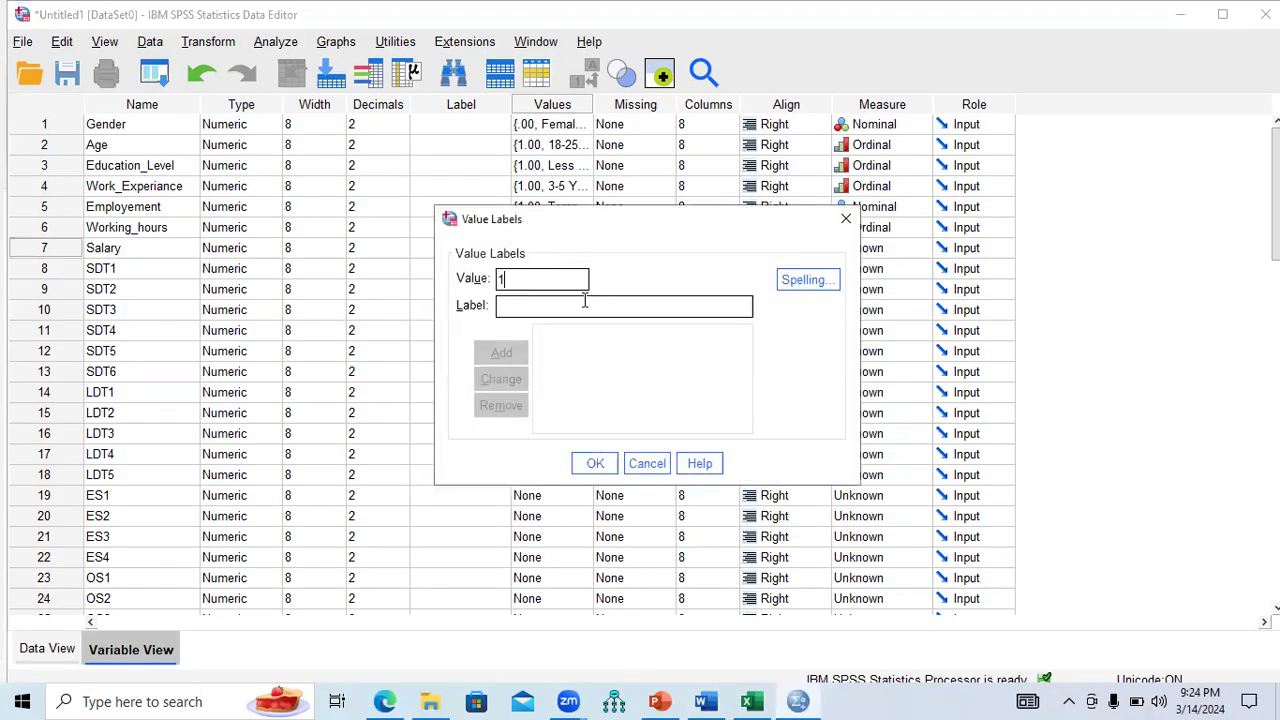
pyautogui.write('Strongly Disagree')
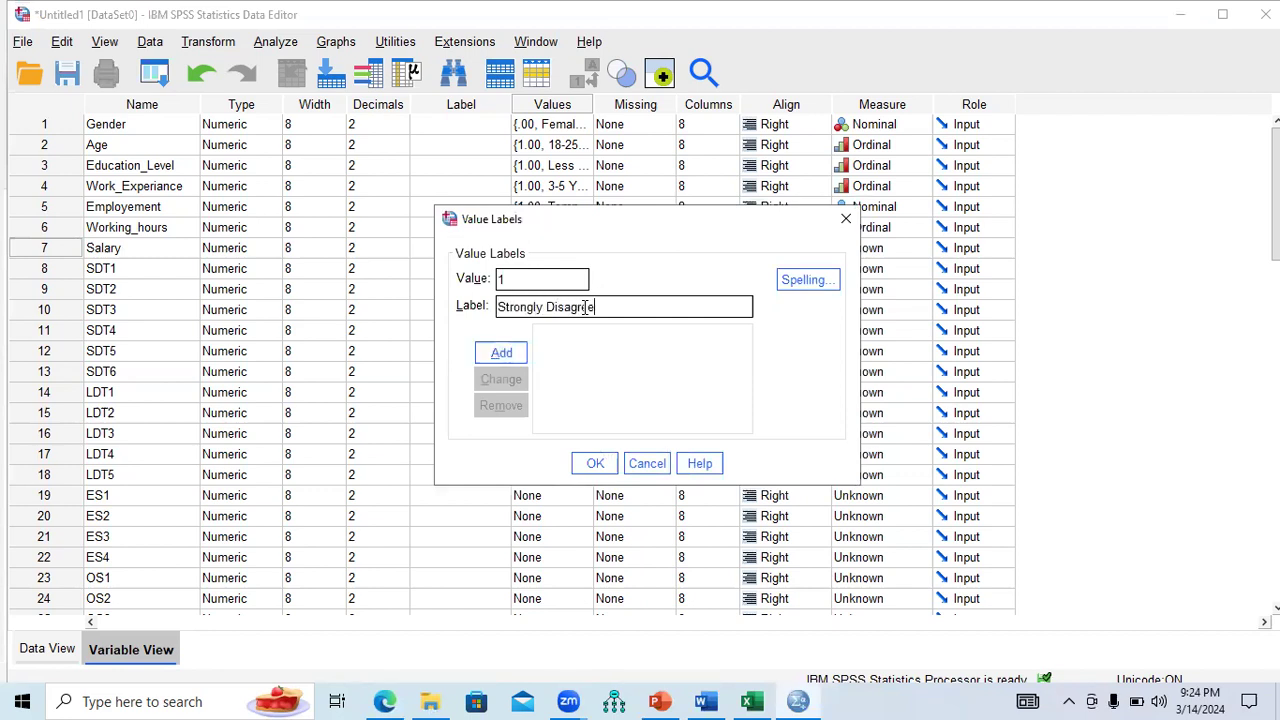
pyautogui.click(505, 355)
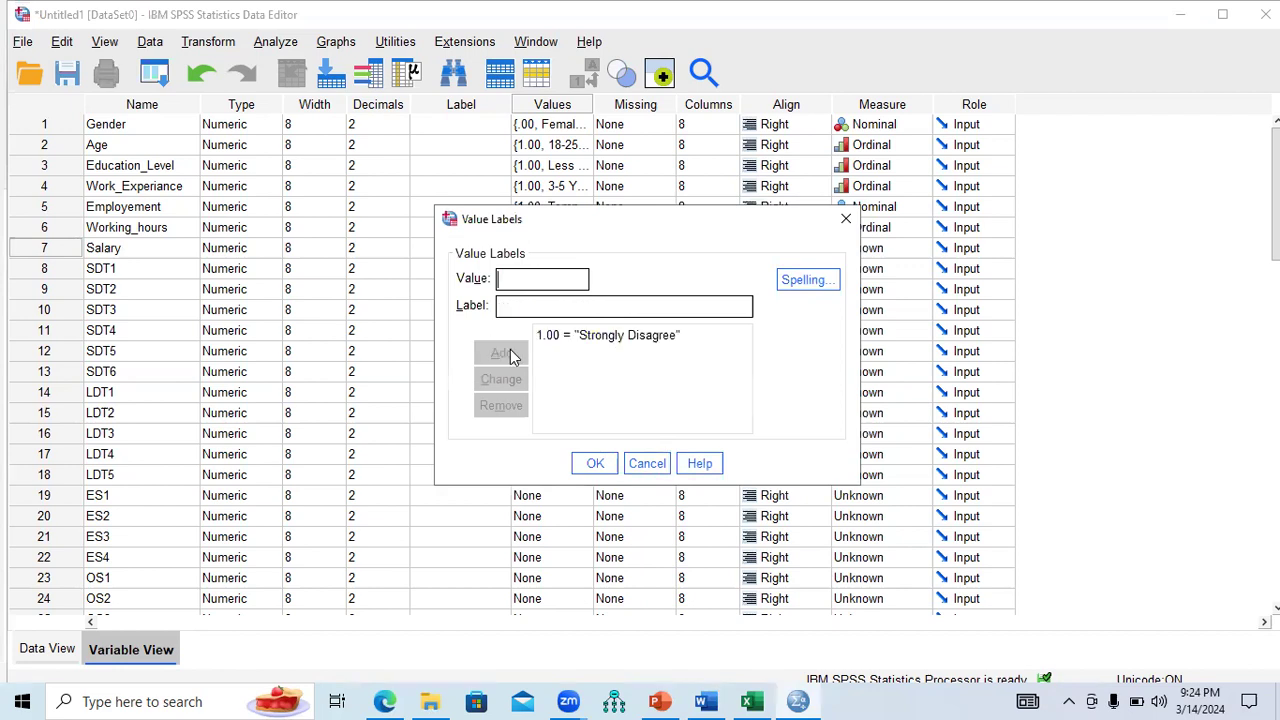
pyautogui.write('2.00 = "')
pyautogui.write('Disa')
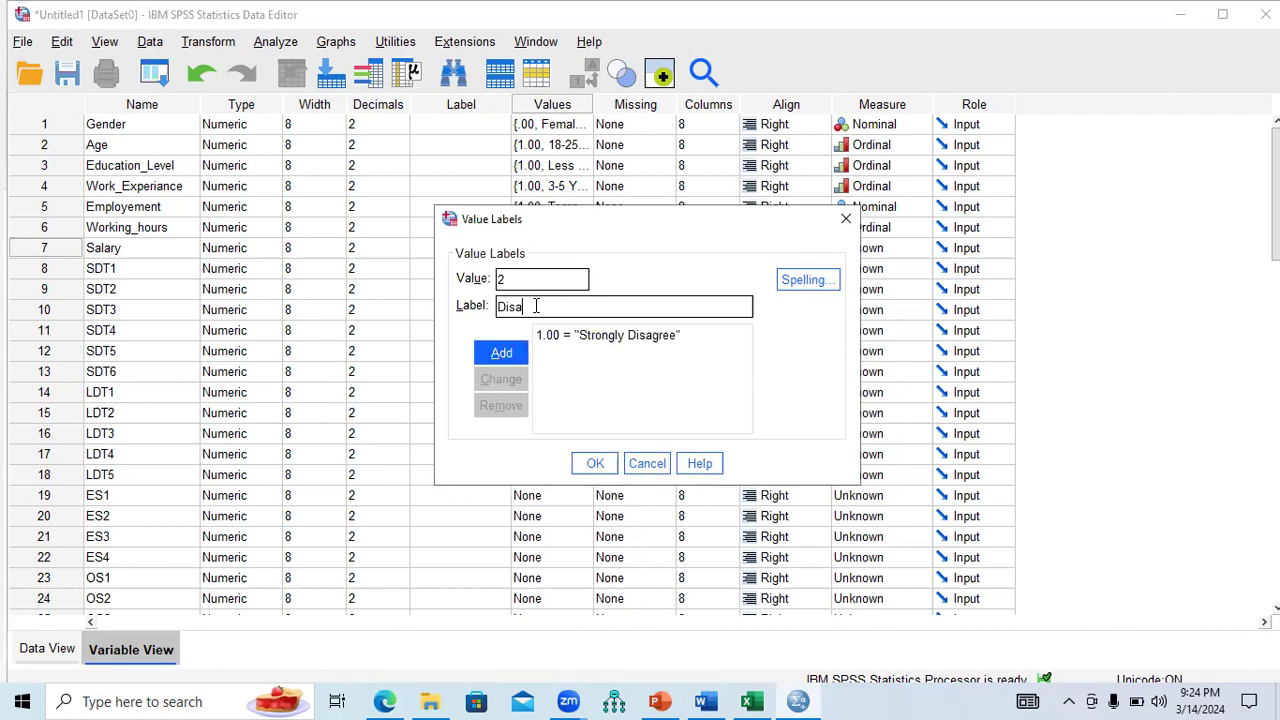
pyautogui.write('gree')
pyautogui.click(510, 354)
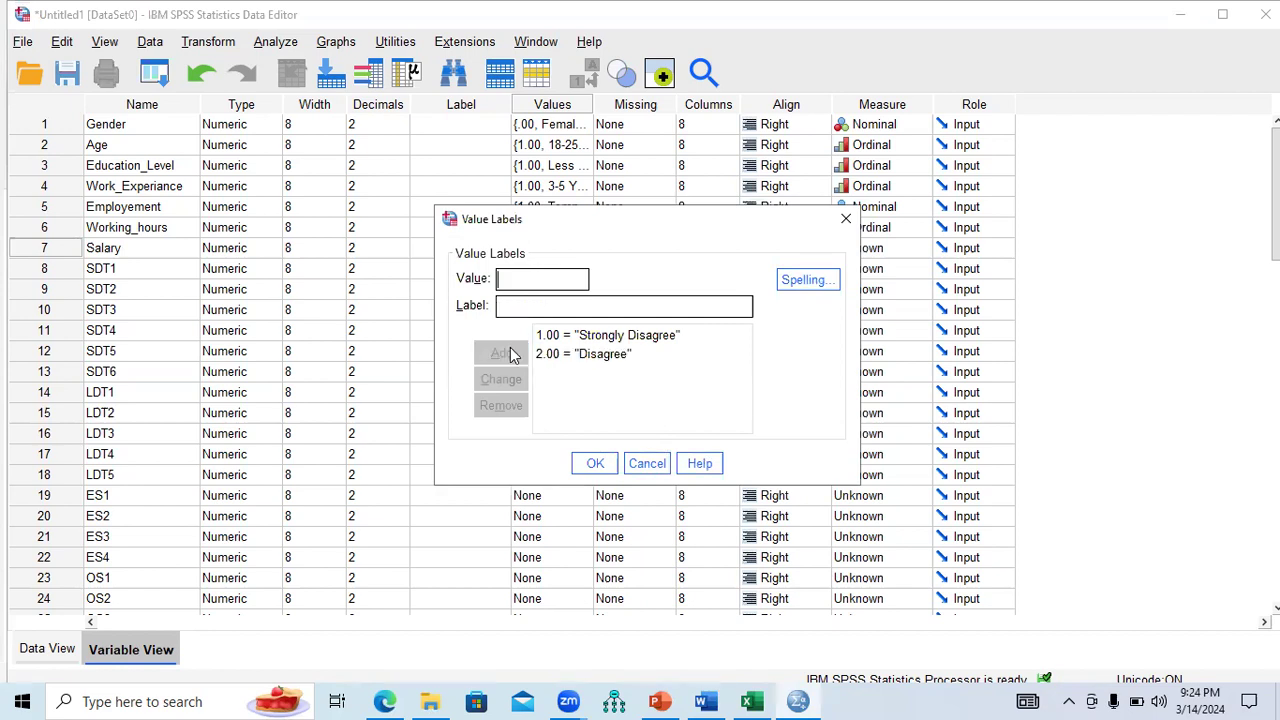
pyautogui.write('3.00 = "')
pyautogui.write('Neutral')
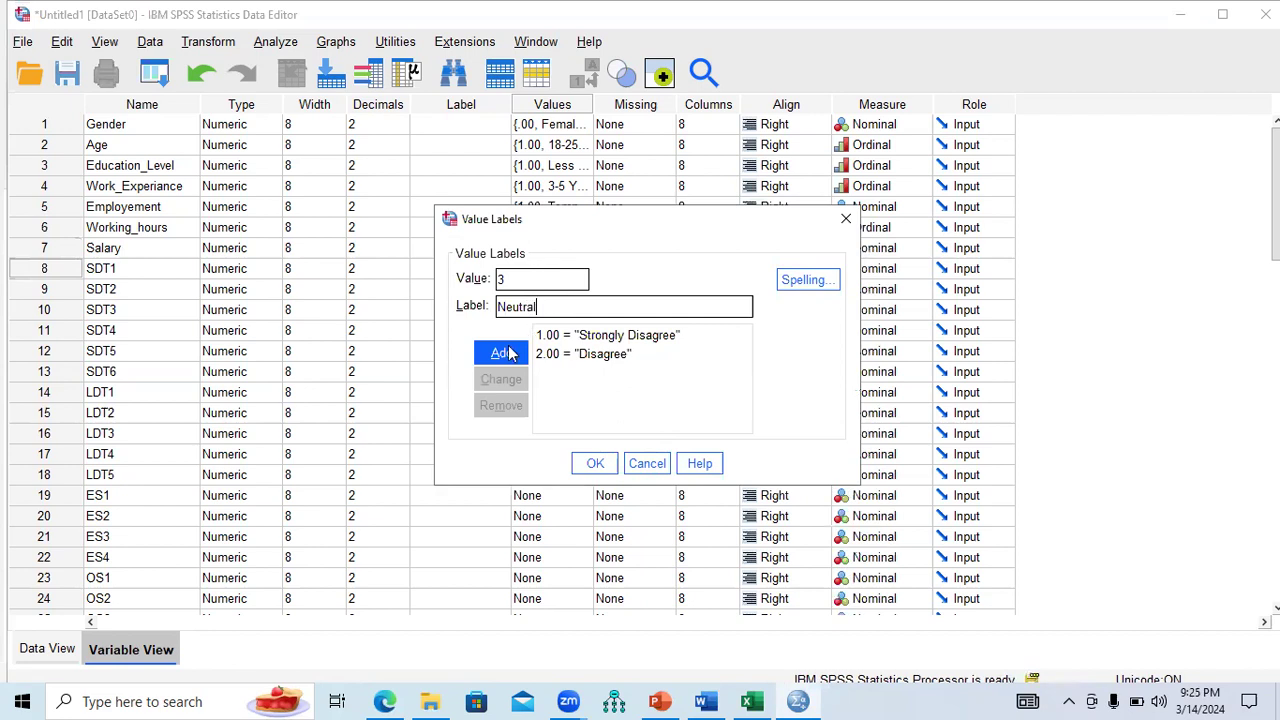
pyautogui.click(505, 354)
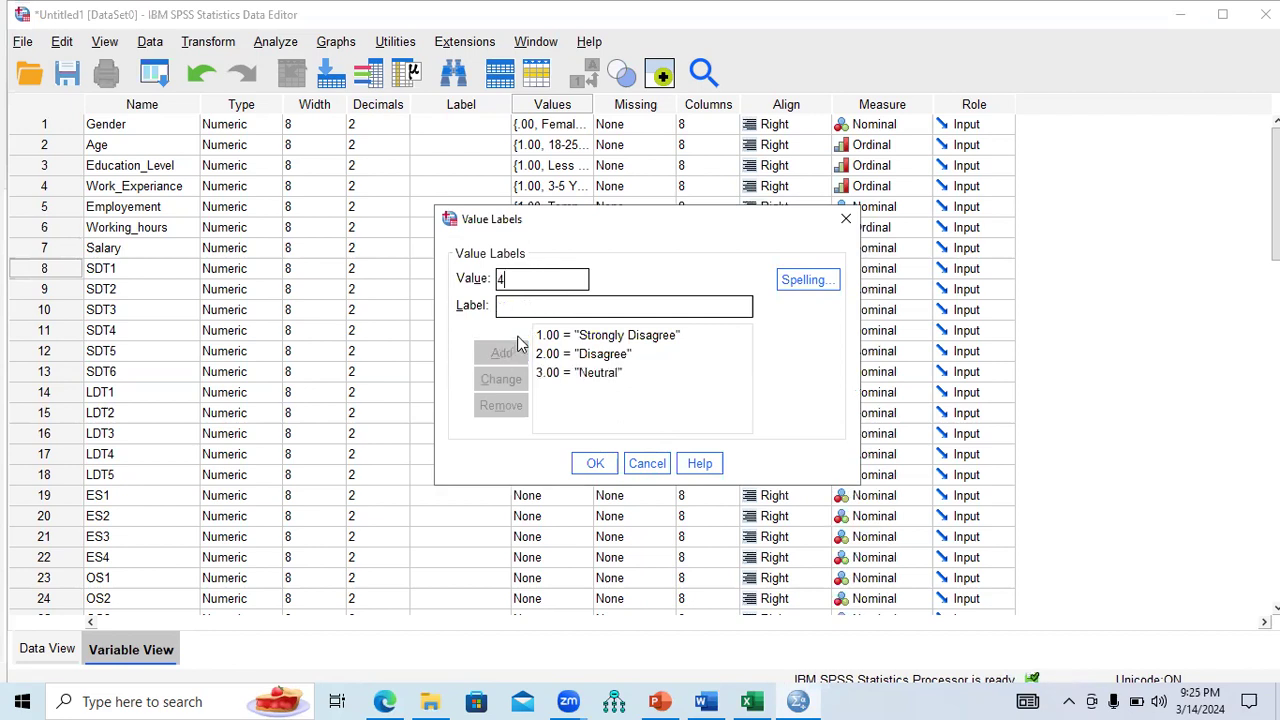
# Add 4 = Agree and 5 = Strongly Agree to SDT1 and apply the labels.
pyautogui.write('Agree')
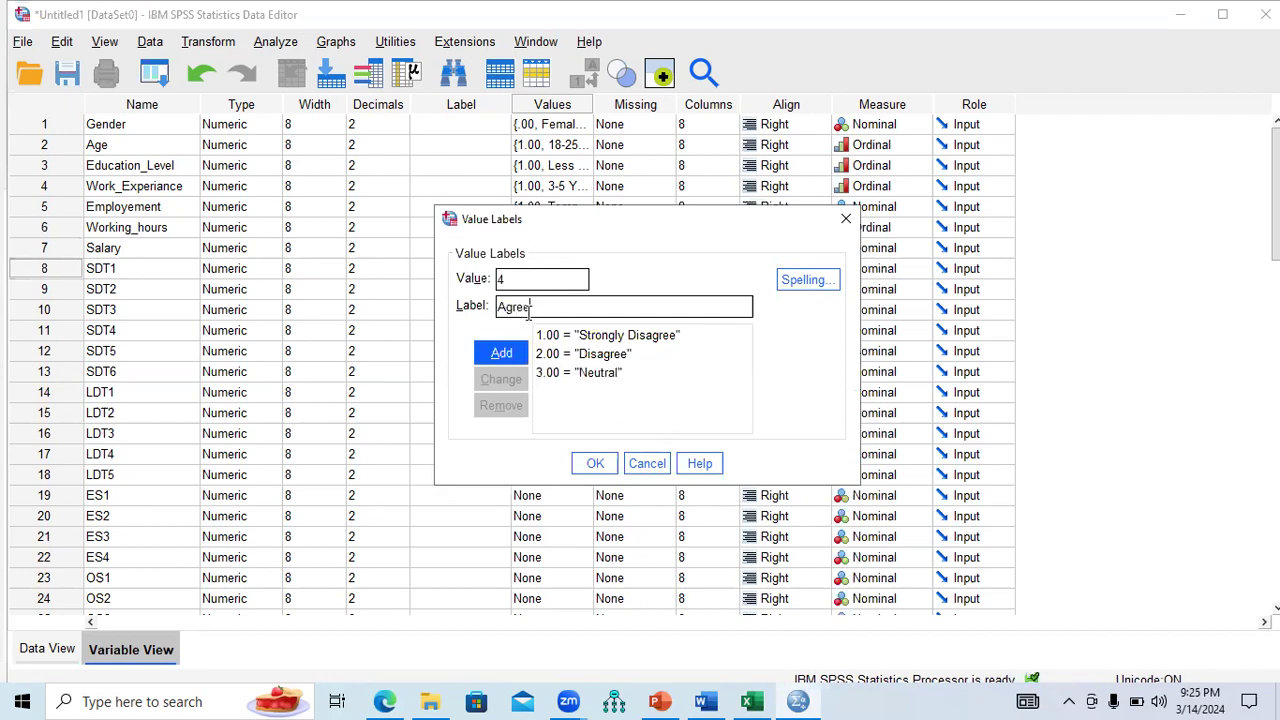
pyautogui.click(501, 353)
pyautogui.write('5.00 = "')
pyautogui.write('S')
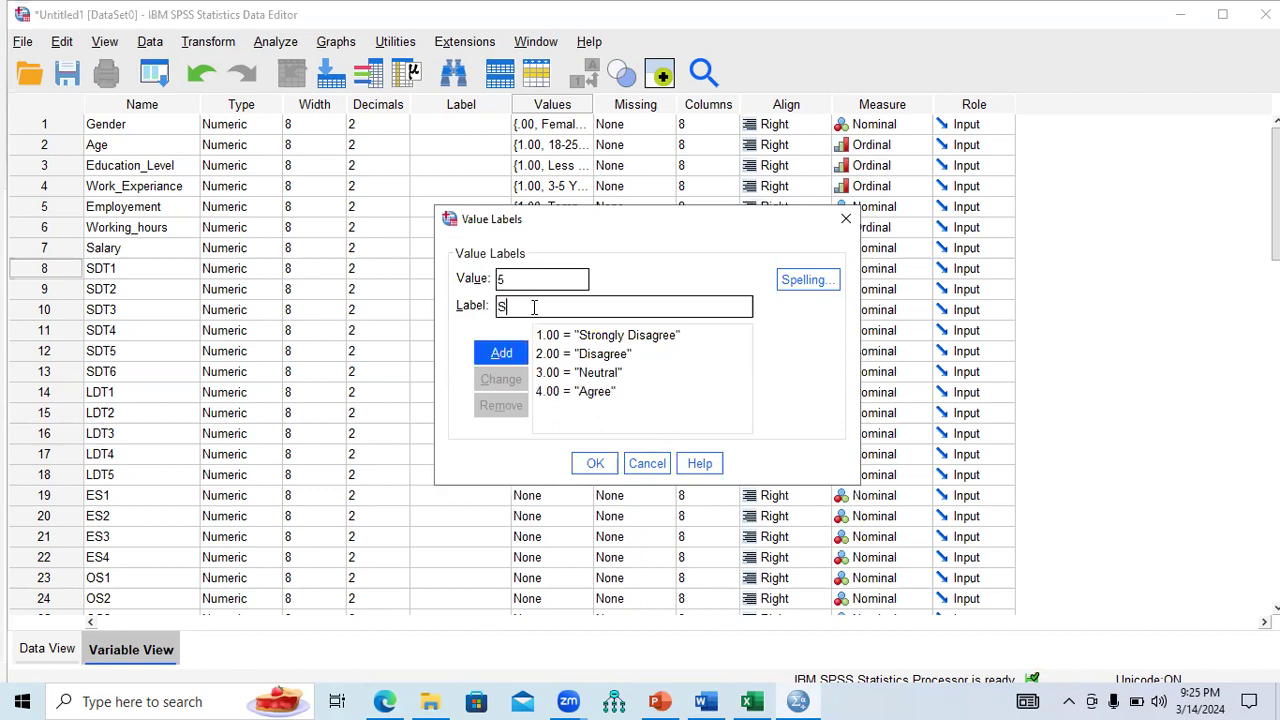
pyautogui.write('trongly Agree')
pyautogui.click(500, 353)
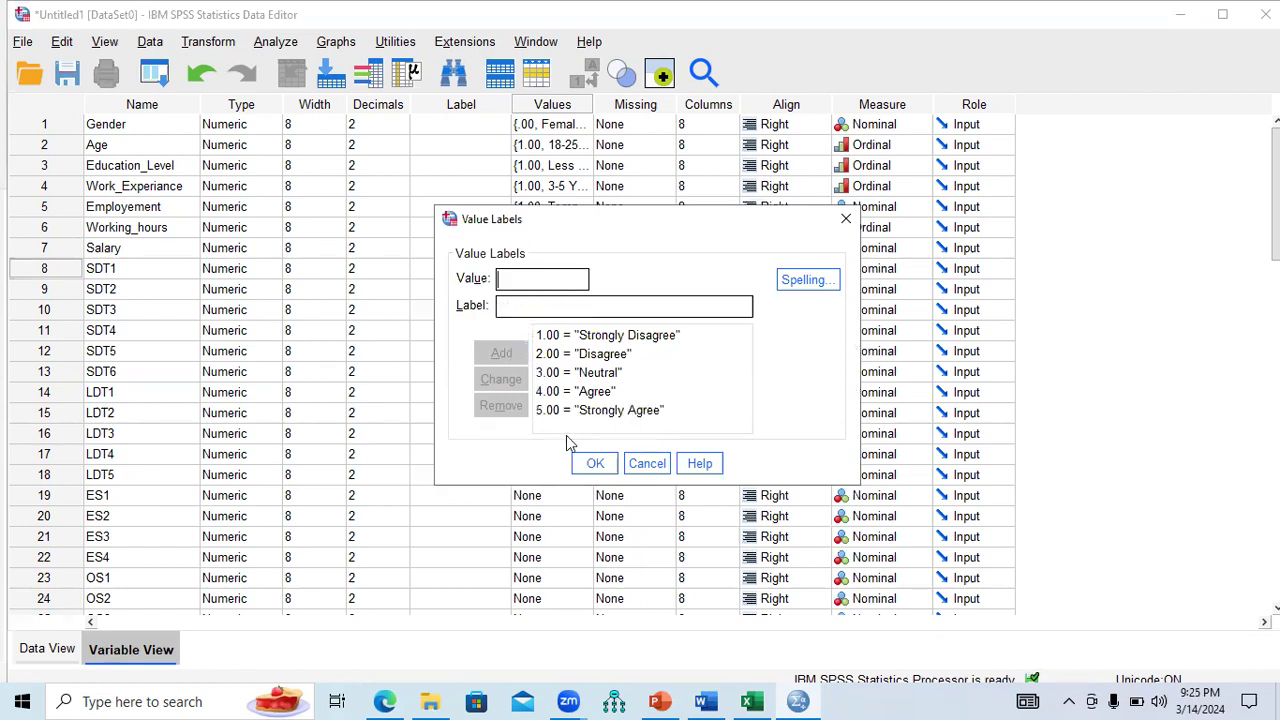
pyautogui.click(594, 464)
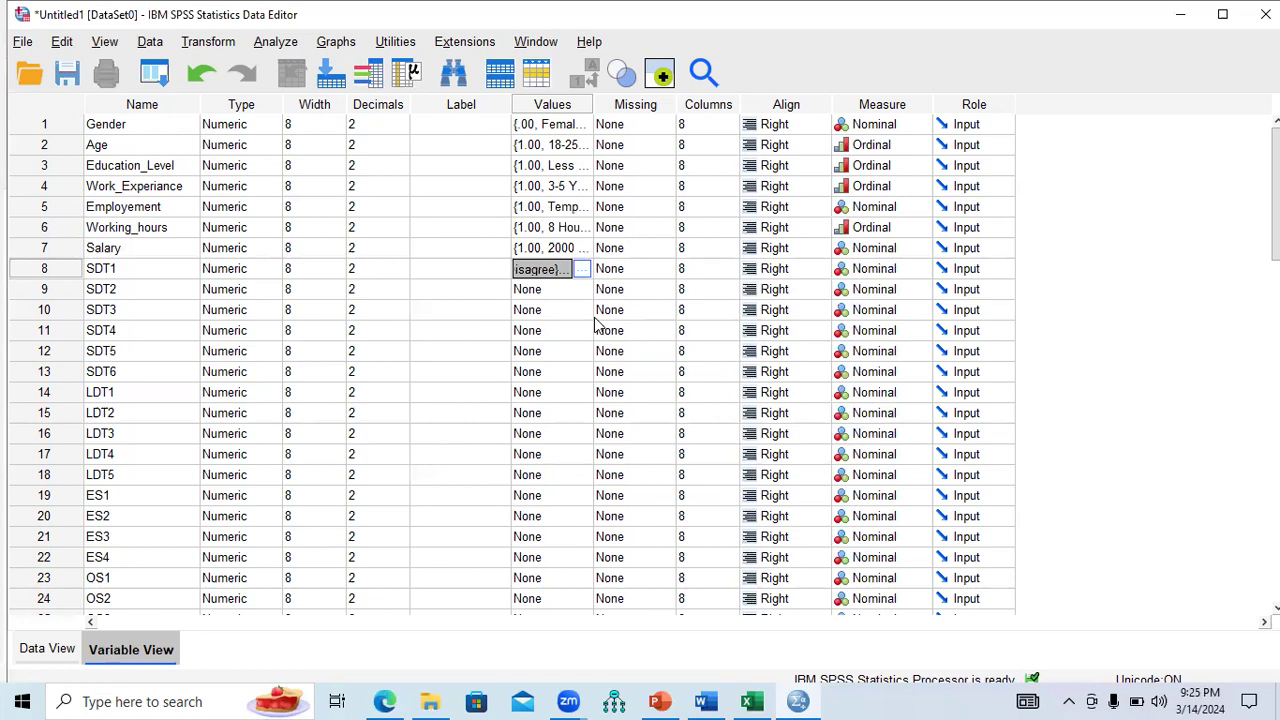
pyautogui.click(548, 290)
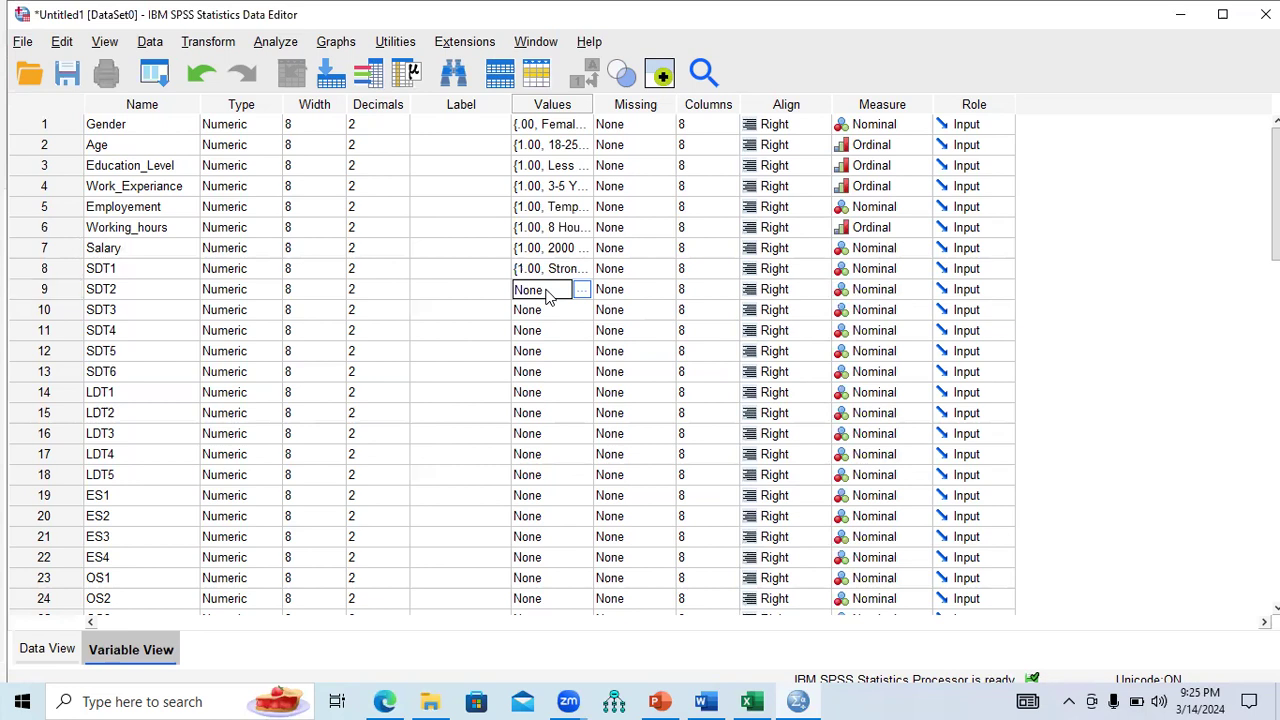
pyautogui.hotkey('ctrl', 'shift', 'Down')
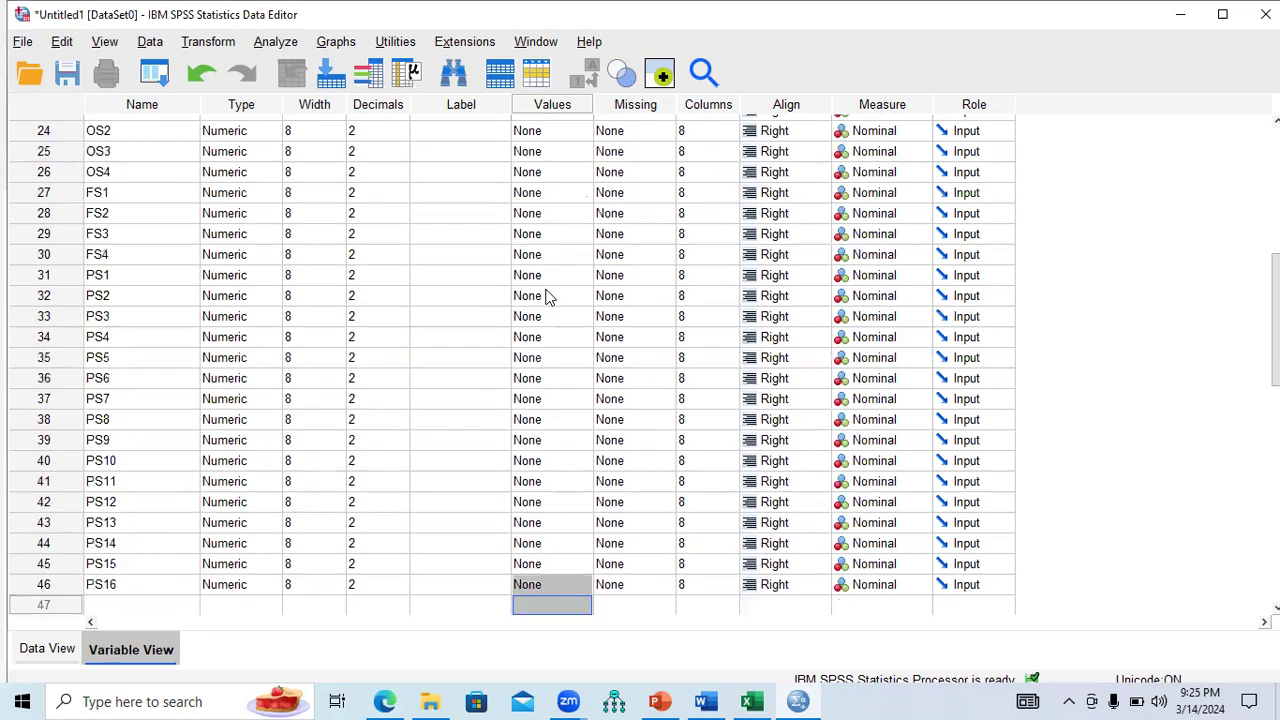
pyautogui.scroll(5, 512, 365)
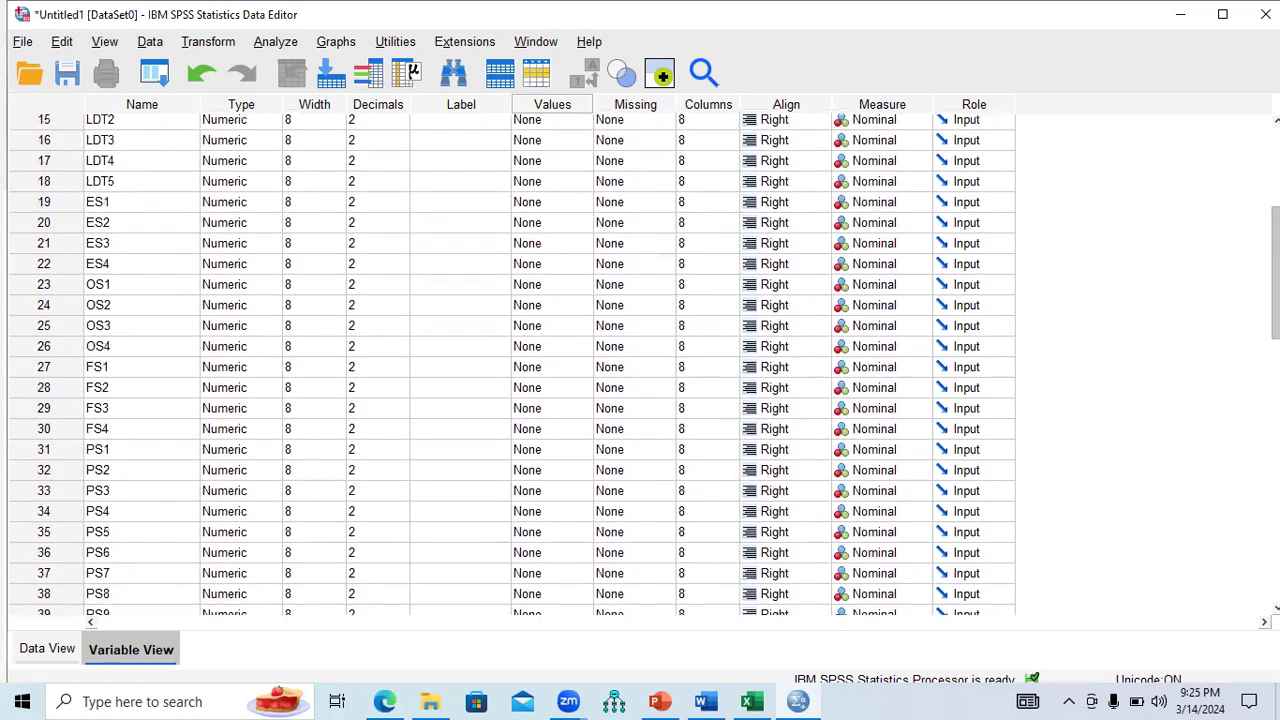
pyautogui.scroll(2, 767, 294)
pyautogui.click(562, 290)
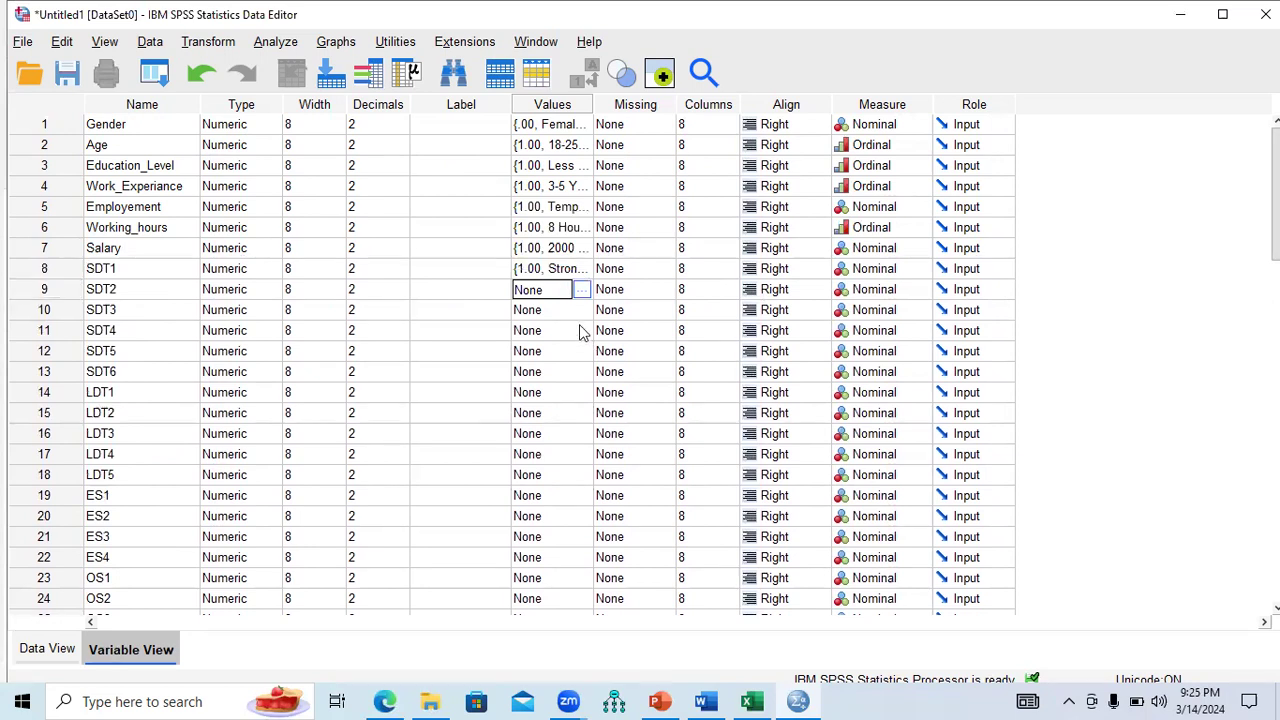
pyautogui.scroll(-8, 581, 333)
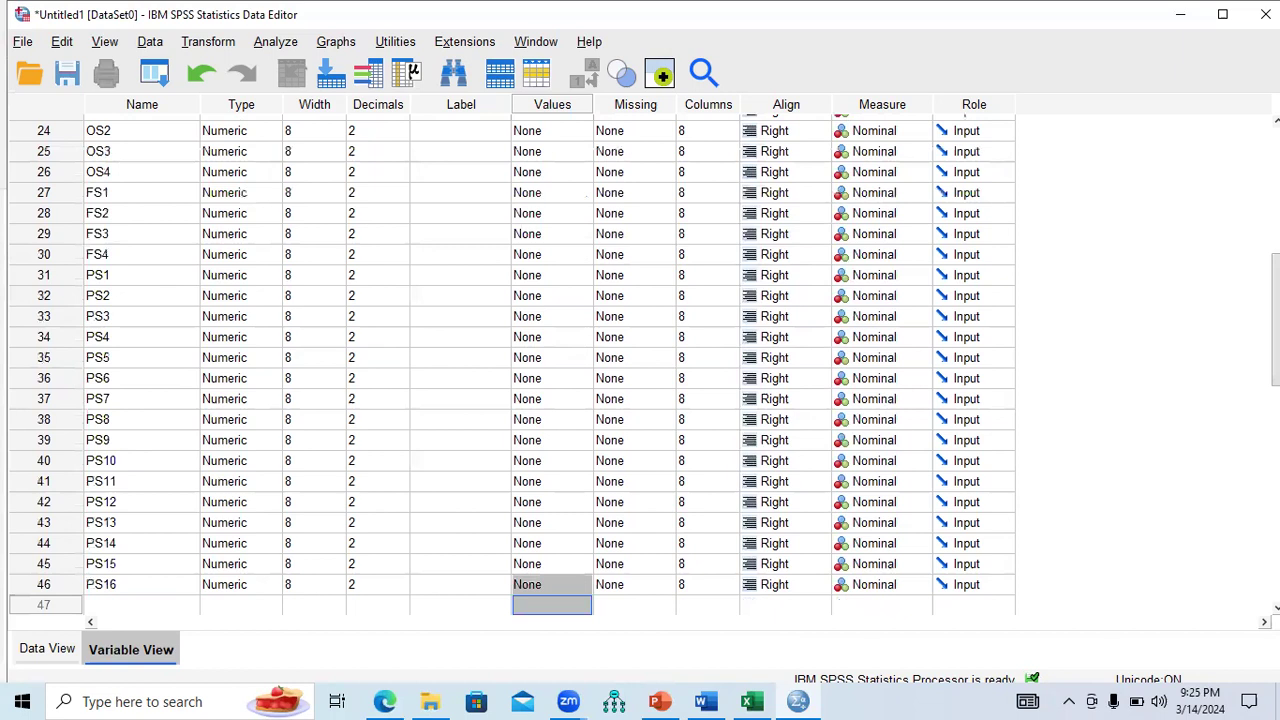
# Select the Values cells from SDT2 downward and paste SDT1's value labels into them.
pyautogui.scroll(3, 581, 333)
pyautogui.scroll(5, 568, 271)
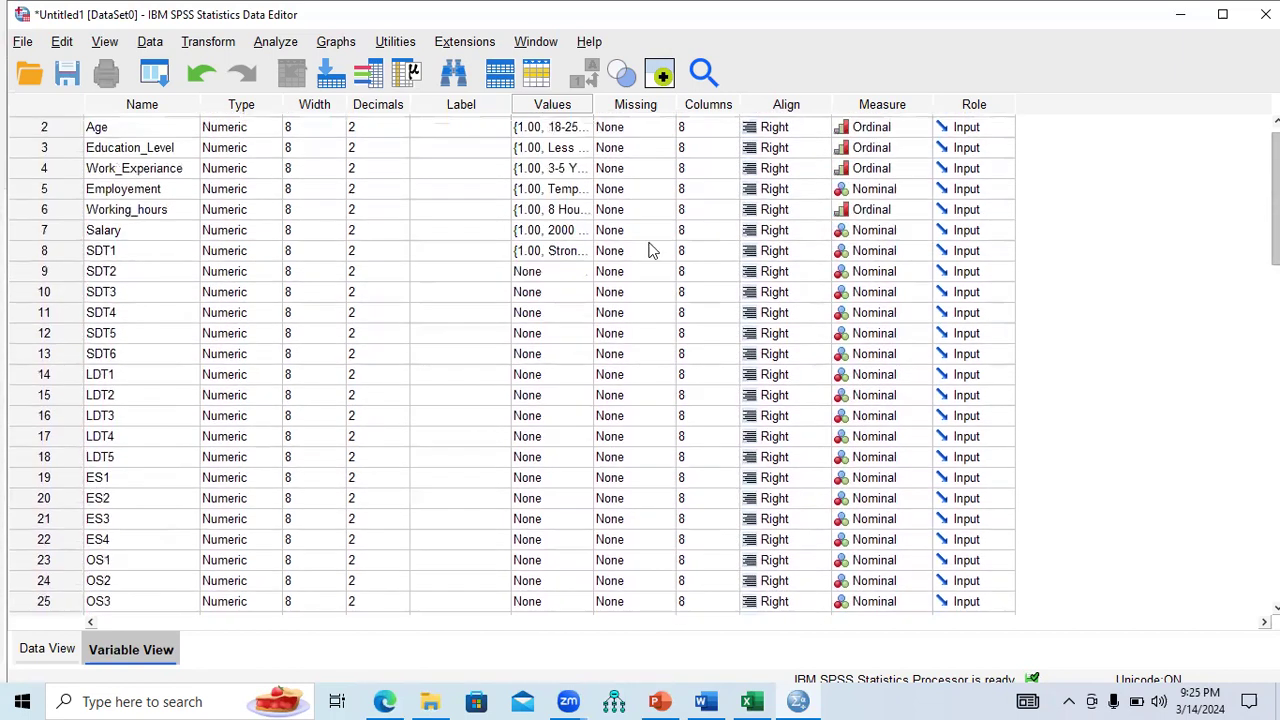
pyautogui.moveTo(564, 270); pyautogui.dragTo(560, 432)
pyautogui.moveTo(1274, 349); pyautogui.dragTo(1243, 233)
pyautogui.scroll(3, 1243, 233)
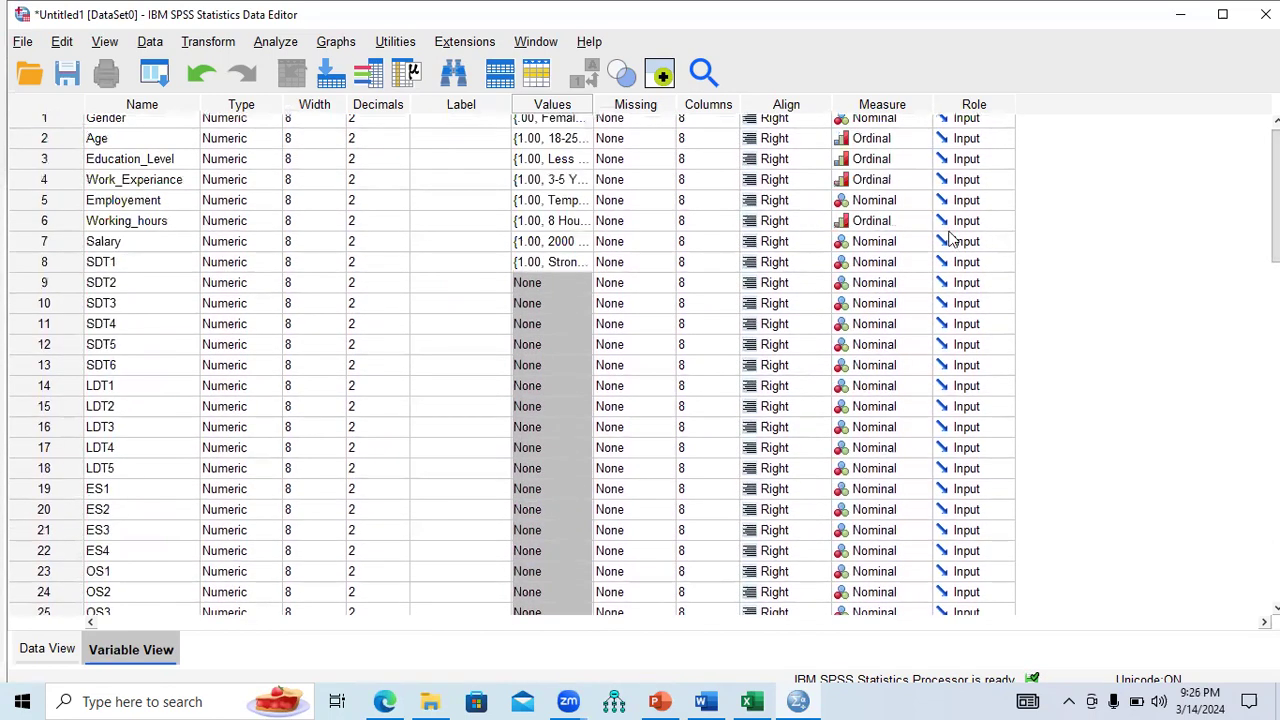
pyautogui.hotkey('ctrl', 'v')
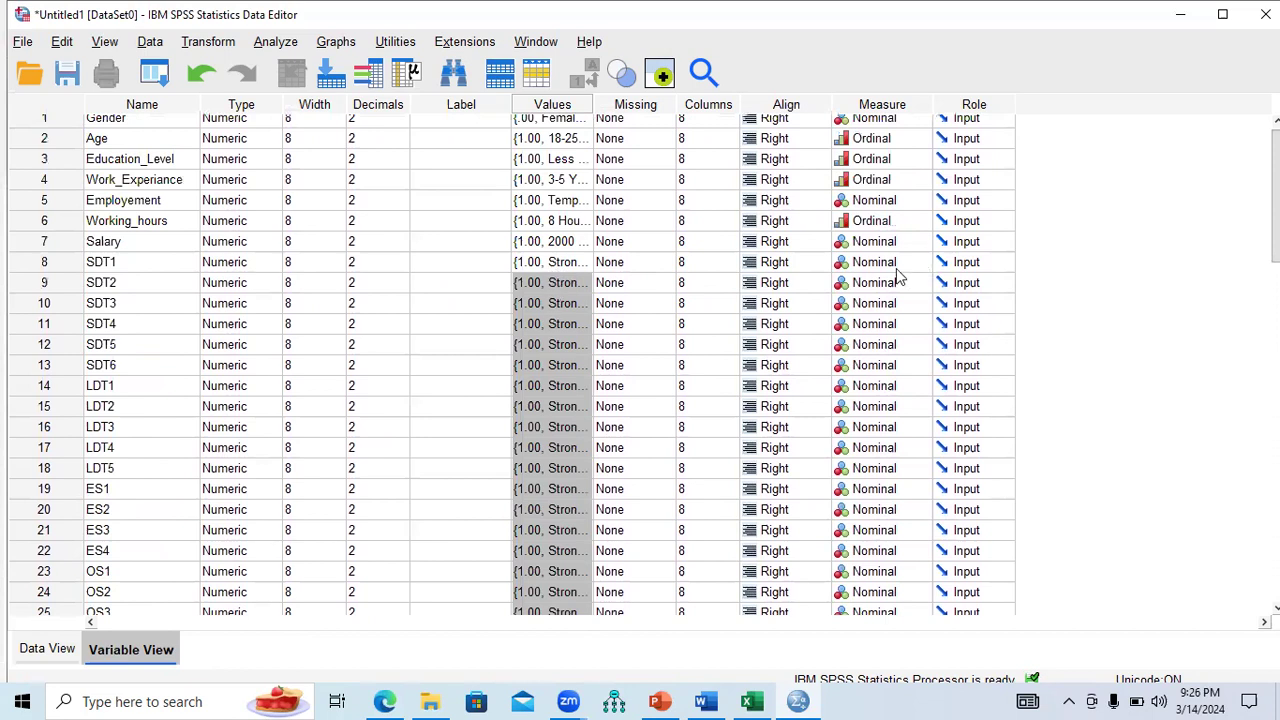
# Open SDT1's value labels to verify them, then close the dialog unchanged.
pyautogui.click(563, 266)
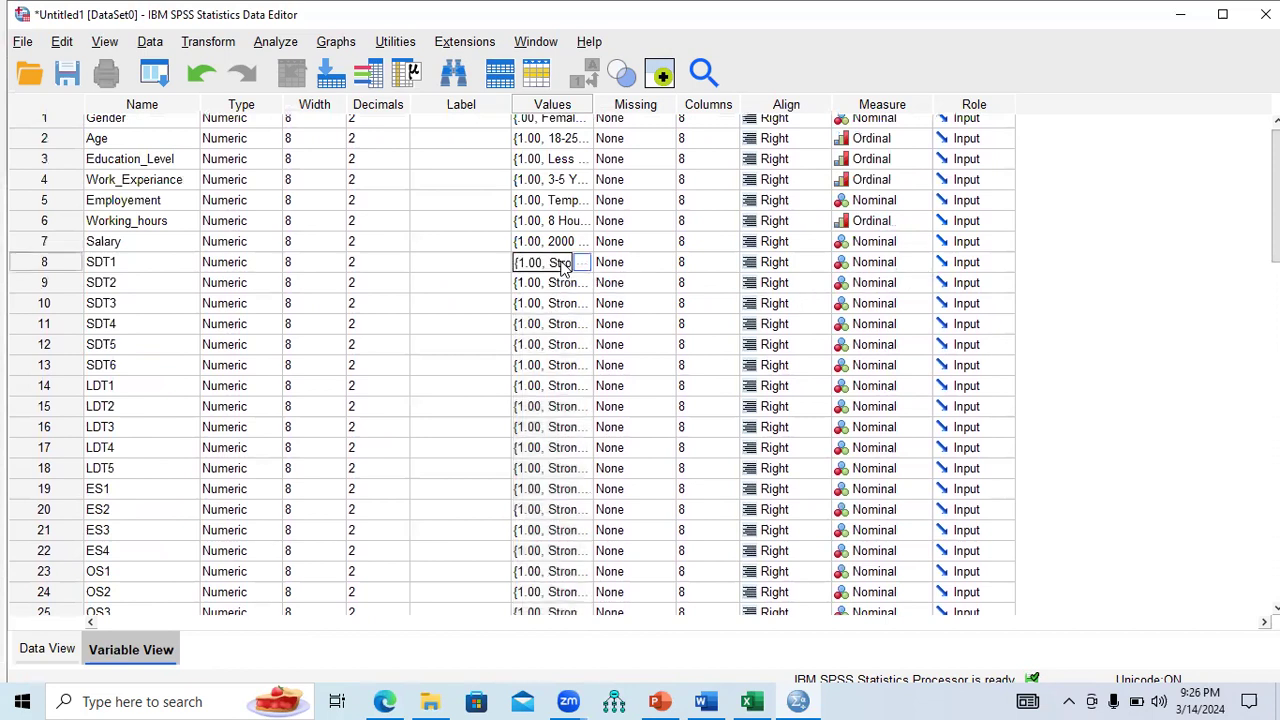
pyautogui.click(579, 262)
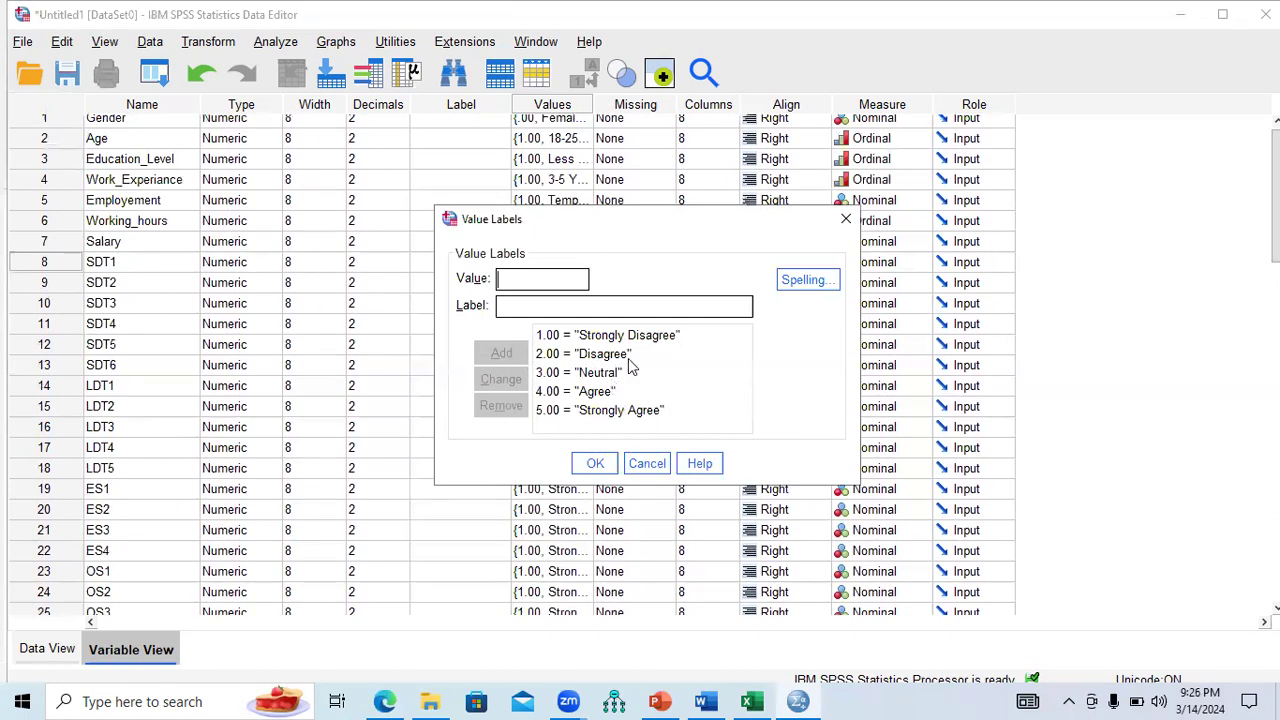
pyautogui.click(846, 222)
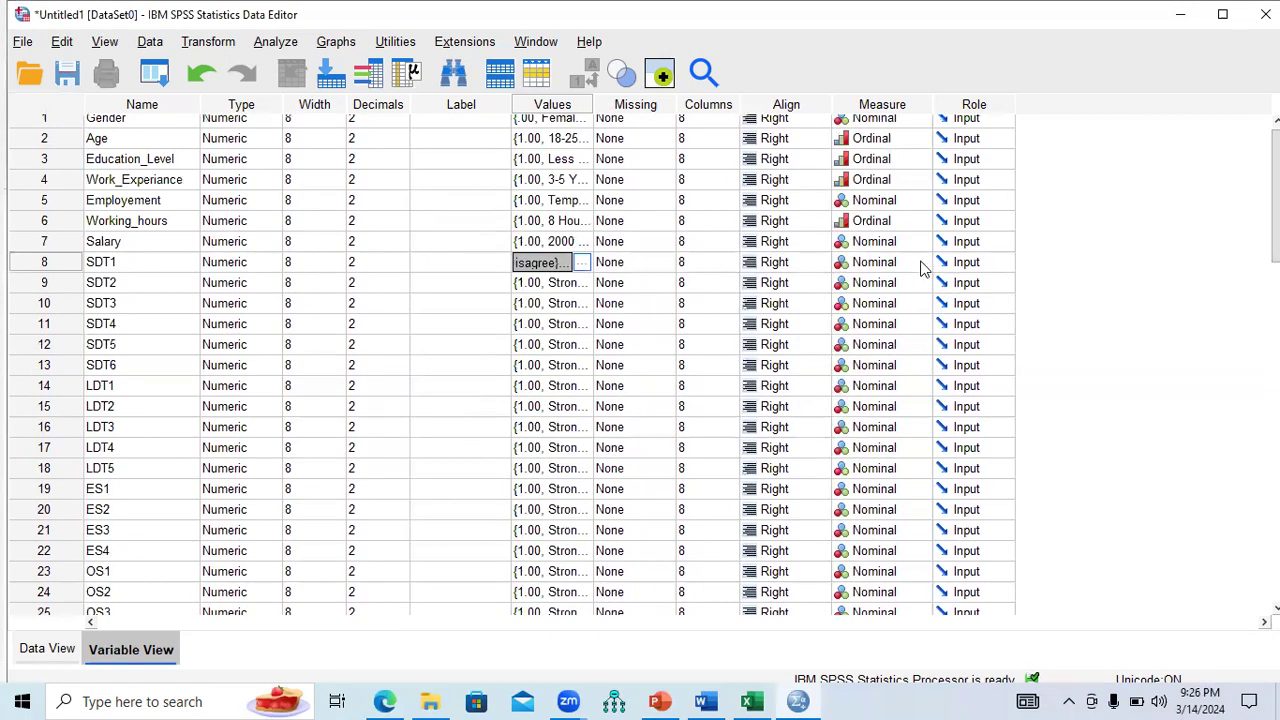
pyautogui.click(922, 264)
# Set the measurement level of SDT1 through SDT6 to Scale.
pyautogui.click(903, 287)
pyautogui.click(922, 290)
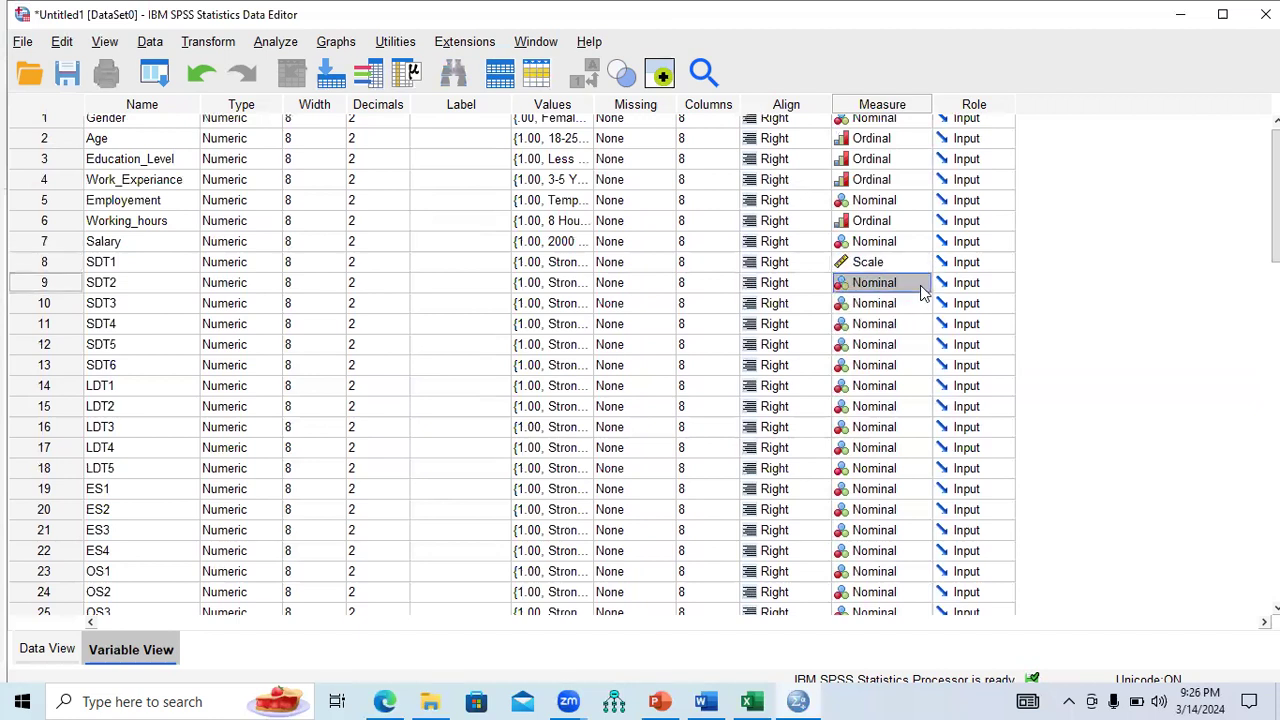
pyautogui.click(921, 285)
pyautogui.click(908, 303)
pyautogui.click(921, 304)
pyautogui.click(921, 304)
pyautogui.click(900, 322)
pyautogui.click(922, 326)
pyautogui.click(922, 326)
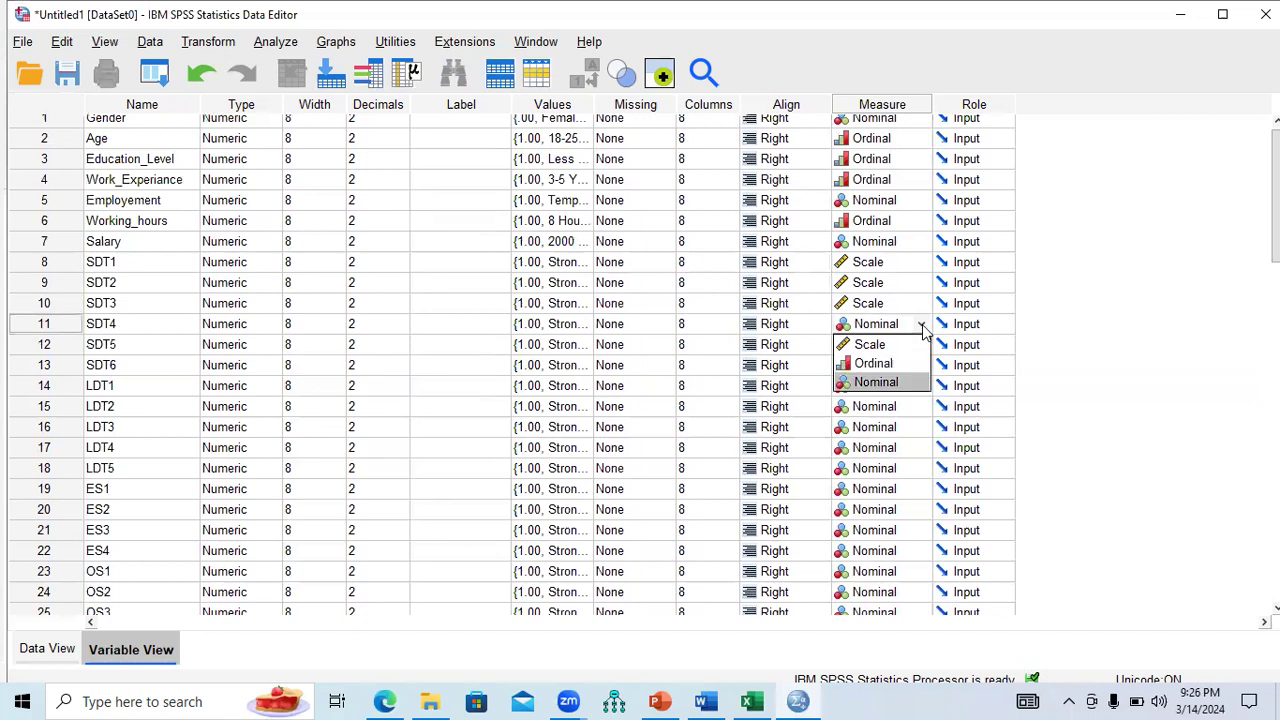
pyautogui.click(913, 349)
pyautogui.click(921, 346)
pyautogui.click(921, 346)
pyautogui.click(910, 372)
pyautogui.click(921, 368)
pyautogui.click(922, 370)
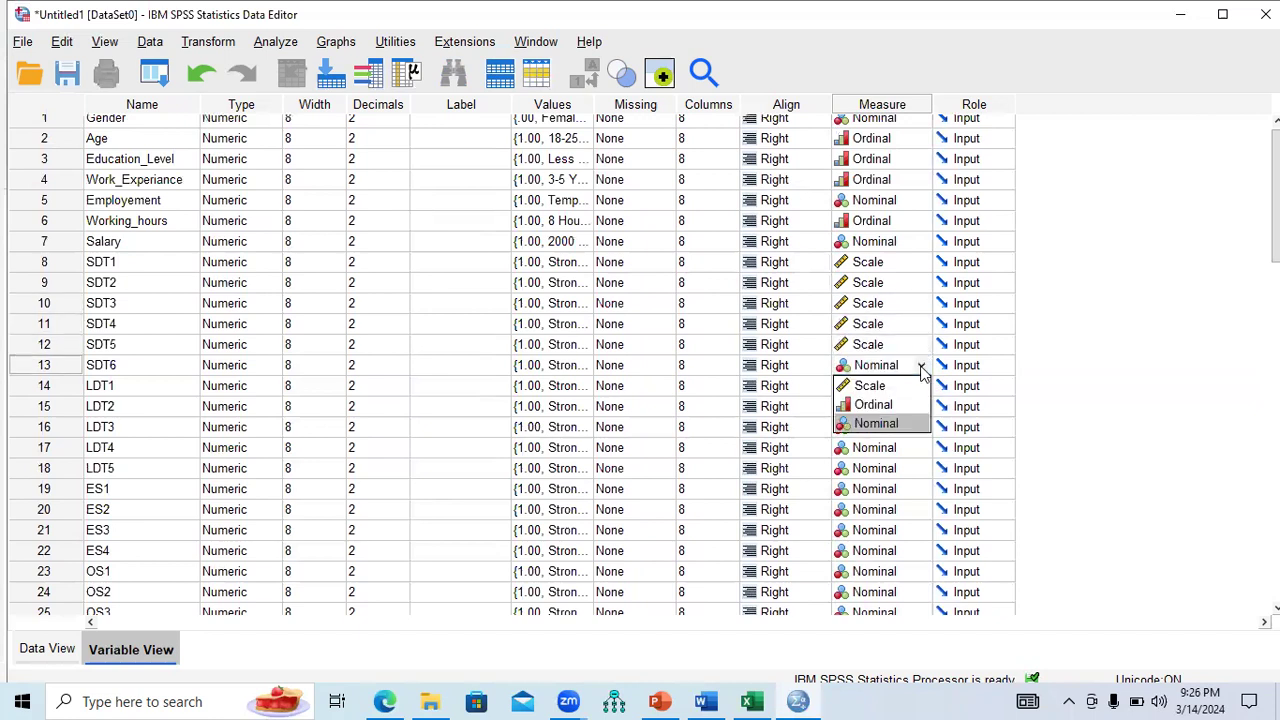
pyautogui.click(897, 394)
# Set the measurement level of LDT1 through LDT5 to Scale.
pyautogui.click(921, 388)
pyautogui.click(921, 388)
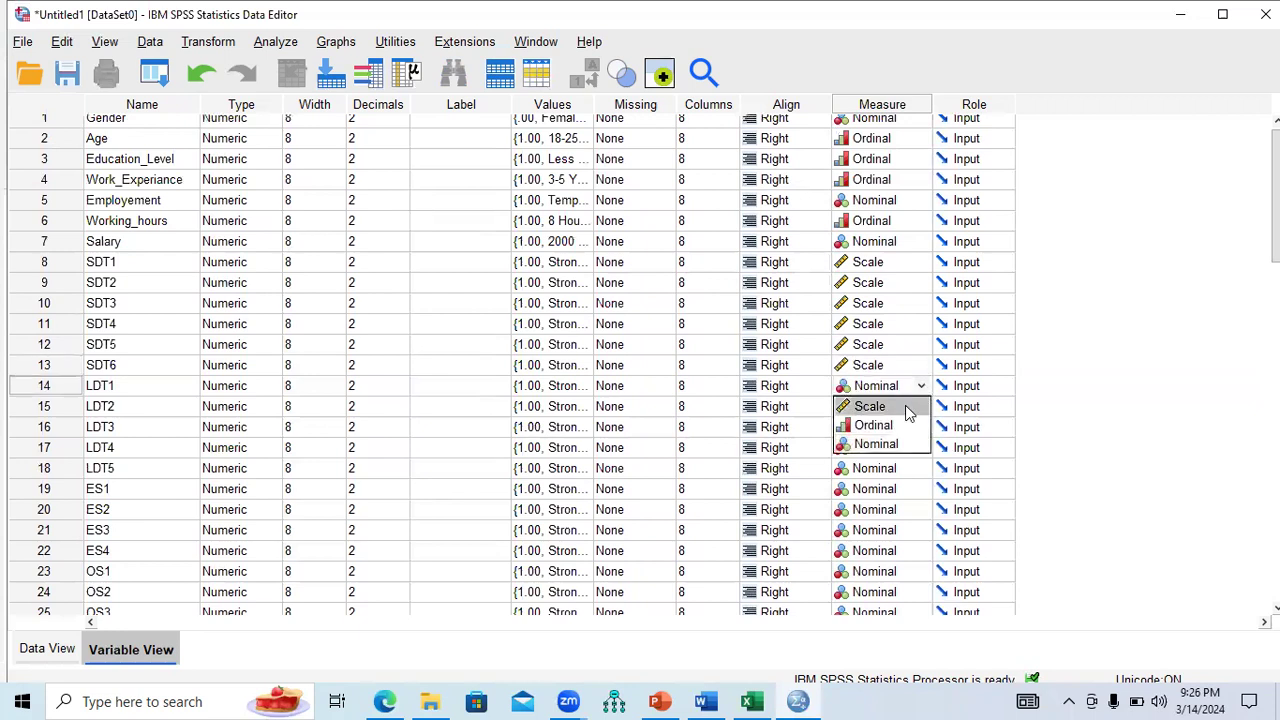
pyautogui.click(905, 405)
pyautogui.click(921, 407)
pyautogui.click(921, 407)
pyautogui.click(913, 426)
pyautogui.click(921, 426)
pyautogui.click(921, 426)
pyautogui.click(905, 446)
pyautogui.click(921, 450)
pyautogui.click(903, 467)
pyautogui.click(921, 476)
pyautogui.click(920, 472)
pyautogui.click(920, 470)
pyautogui.click(908, 490)
# Set ES1 through ES4, OS1 and OS2 to the Scale measurement level.
pyautogui.click(921, 490)
pyautogui.click(921, 490)
pyautogui.click(905, 508)
pyautogui.click(921, 512)
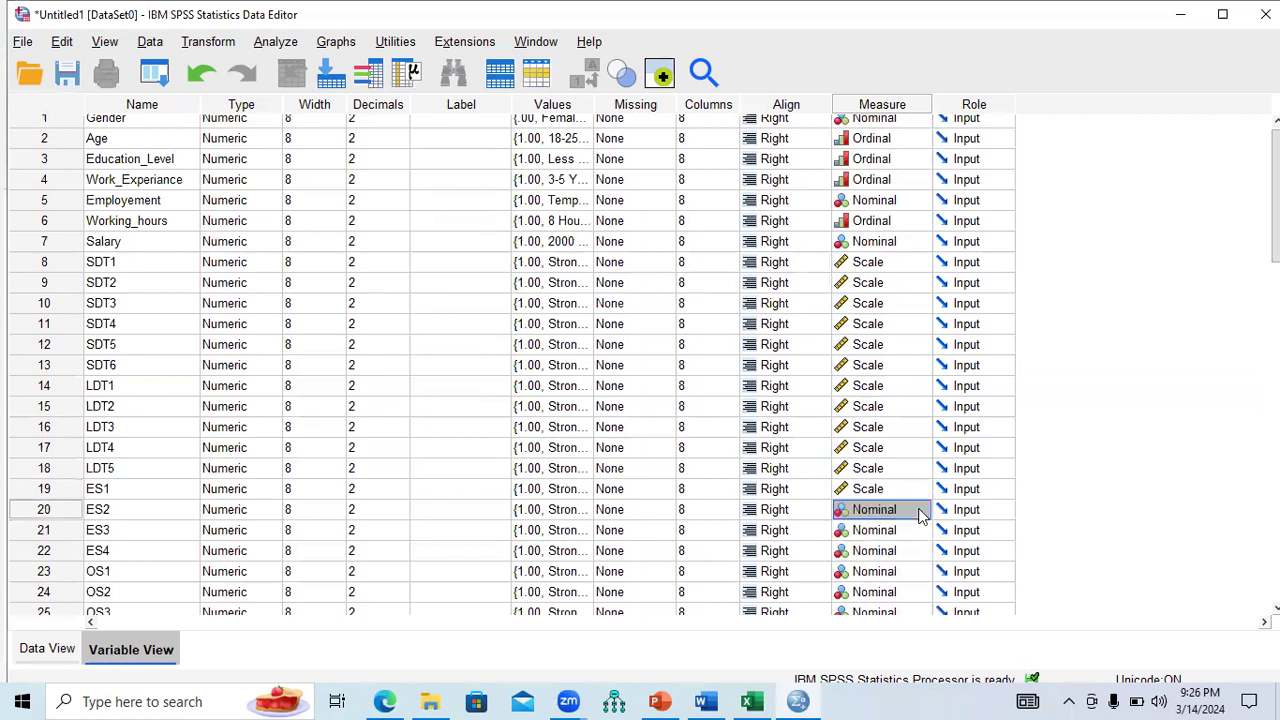
pyautogui.click(921, 512)
pyautogui.click(903, 529)
pyautogui.click(921, 530)
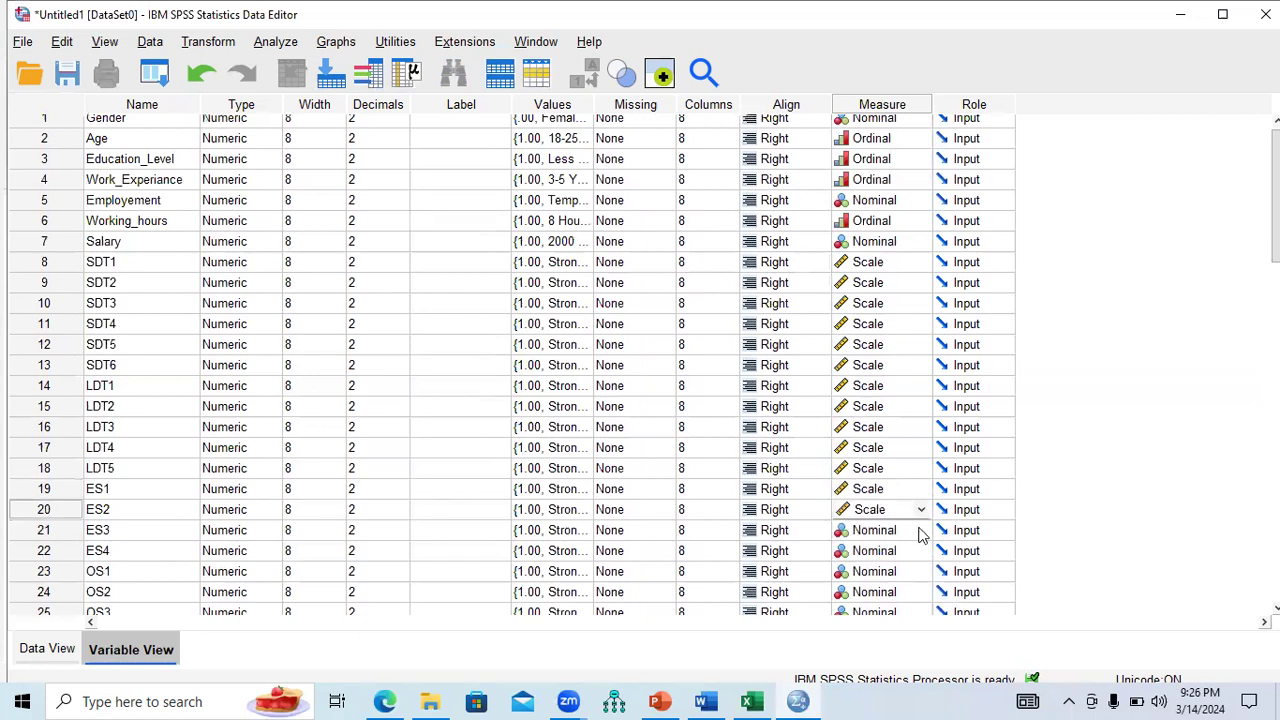
pyautogui.click(921, 530)
pyautogui.click(910, 550)
pyautogui.click(921, 551)
pyautogui.click(921, 551)
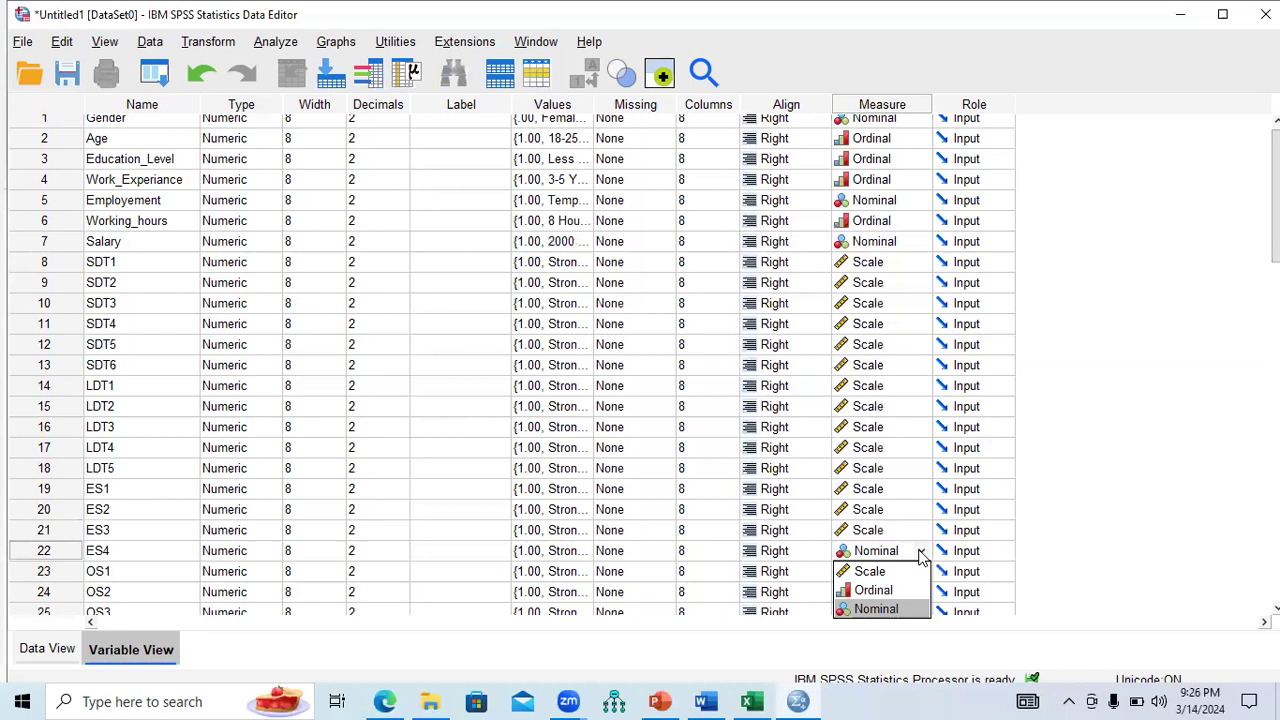
pyautogui.click(905, 575)
pyautogui.click(921, 571)
pyautogui.click(921, 571)
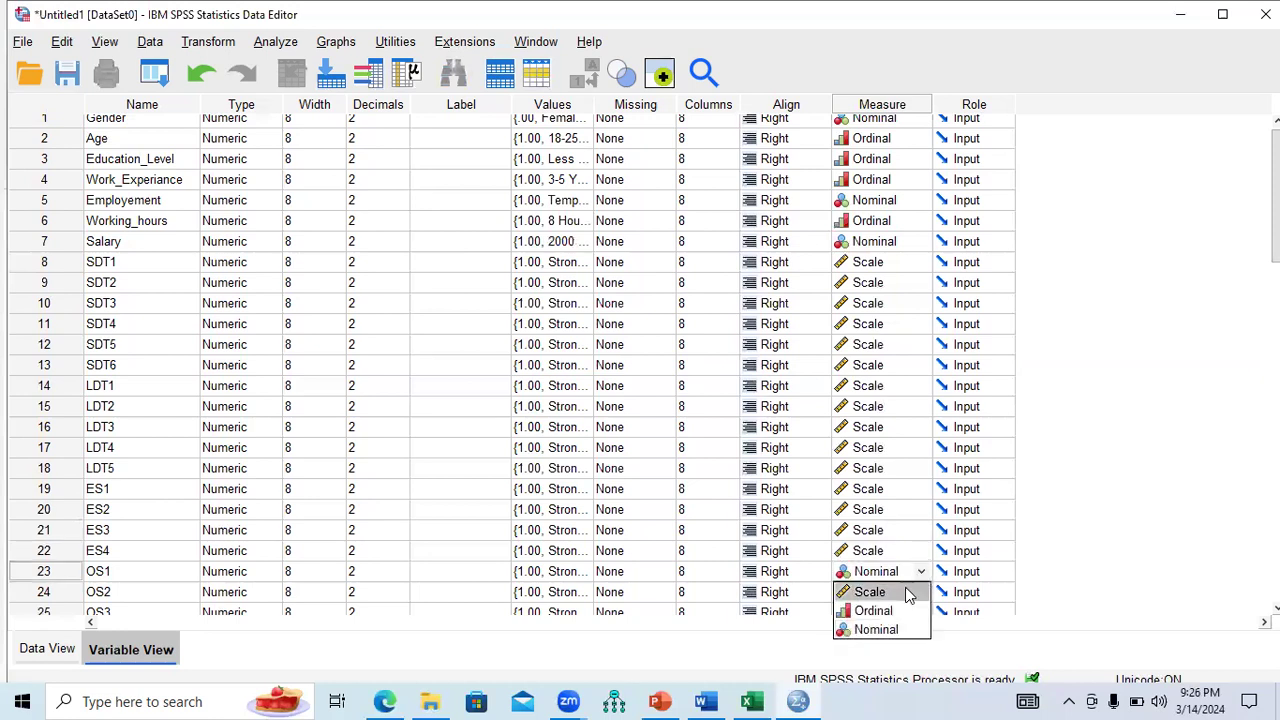
pyautogui.click(905, 589)
pyautogui.click(921, 592)
pyautogui.click(903, 610)
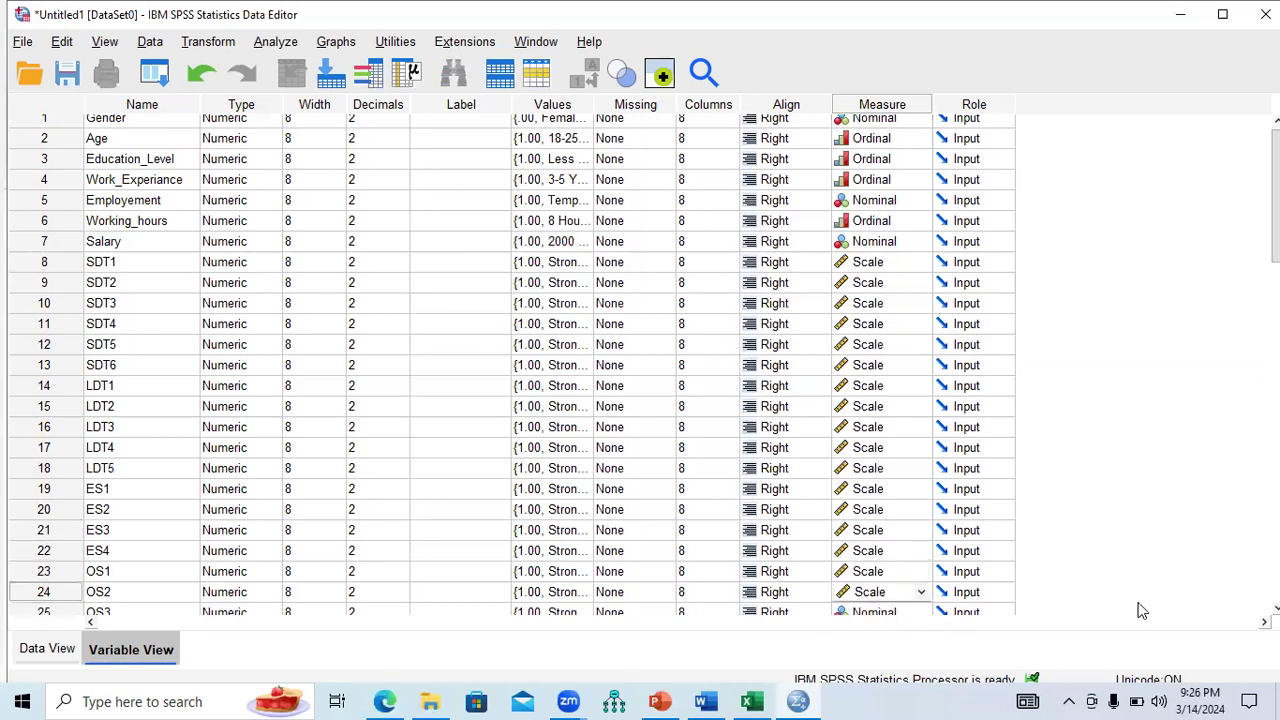
# Set OS3, OS4, FS1–FS4 and PS1–PS3 to the Scale measurement level.
pyautogui.scroll(-3, 1040, 505)
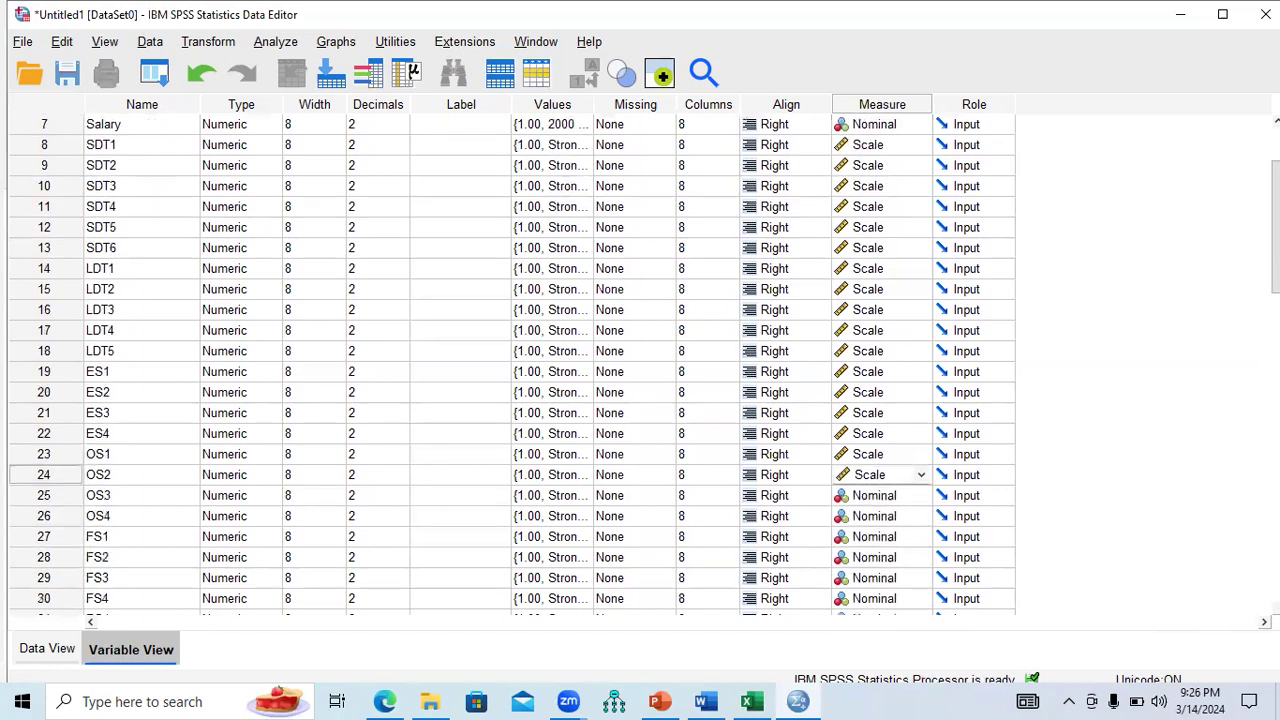
pyautogui.click(921, 436)
pyautogui.click(921, 434)
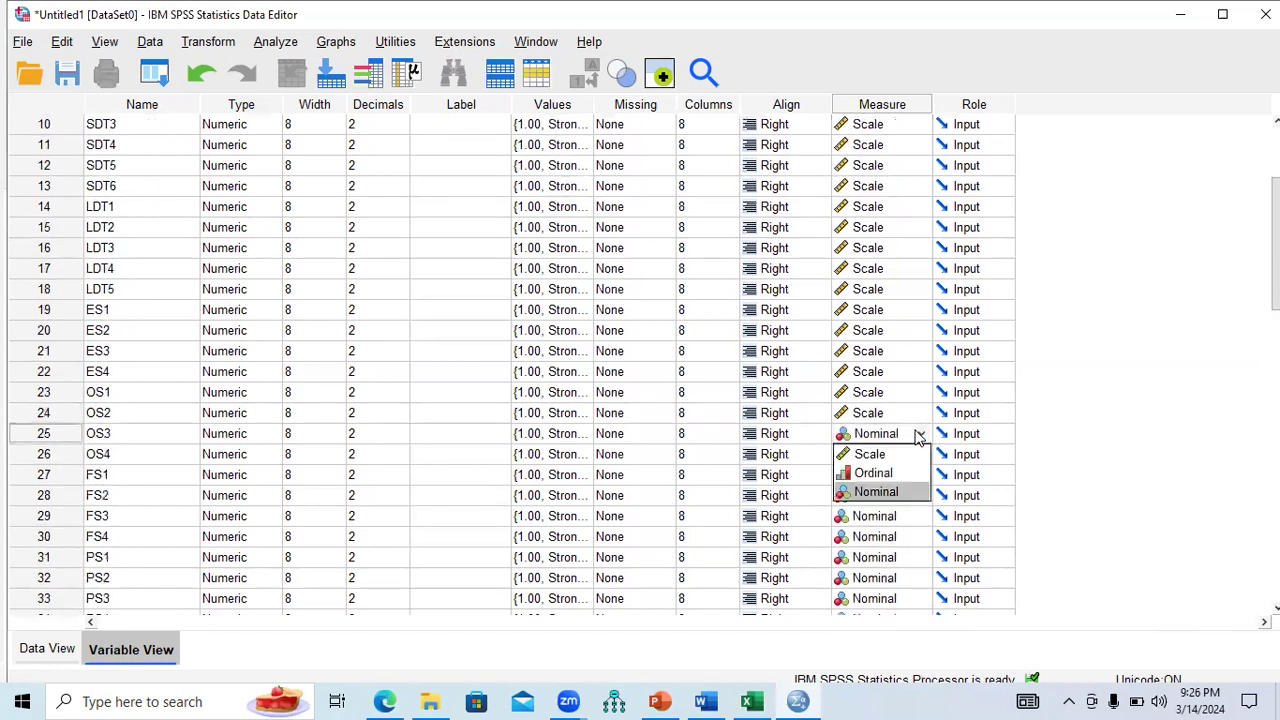
pyautogui.click(906, 453)
pyautogui.click(921, 455)
pyautogui.click(921, 455)
pyautogui.click(906, 474)
pyautogui.click(921, 476)
pyautogui.click(921, 476)
pyautogui.click(912, 496)
pyautogui.click(921, 496)
pyautogui.click(921, 496)
pyautogui.click(908, 516)
pyautogui.click(921, 516)
pyautogui.click(921, 516)
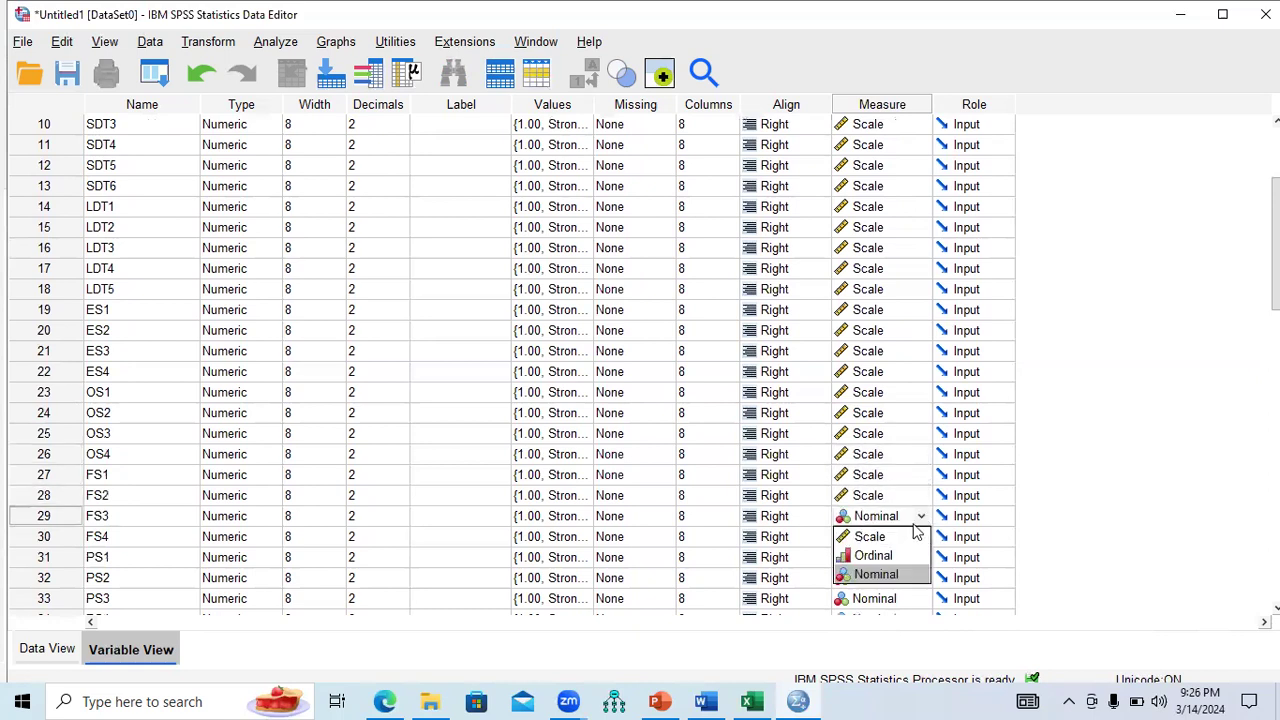
pyautogui.click(916, 537)
pyautogui.click(921, 537)
pyautogui.click(921, 537)
pyautogui.click(905, 554)
pyautogui.click(921, 558)
pyautogui.click(921, 558)
pyautogui.click(908, 578)
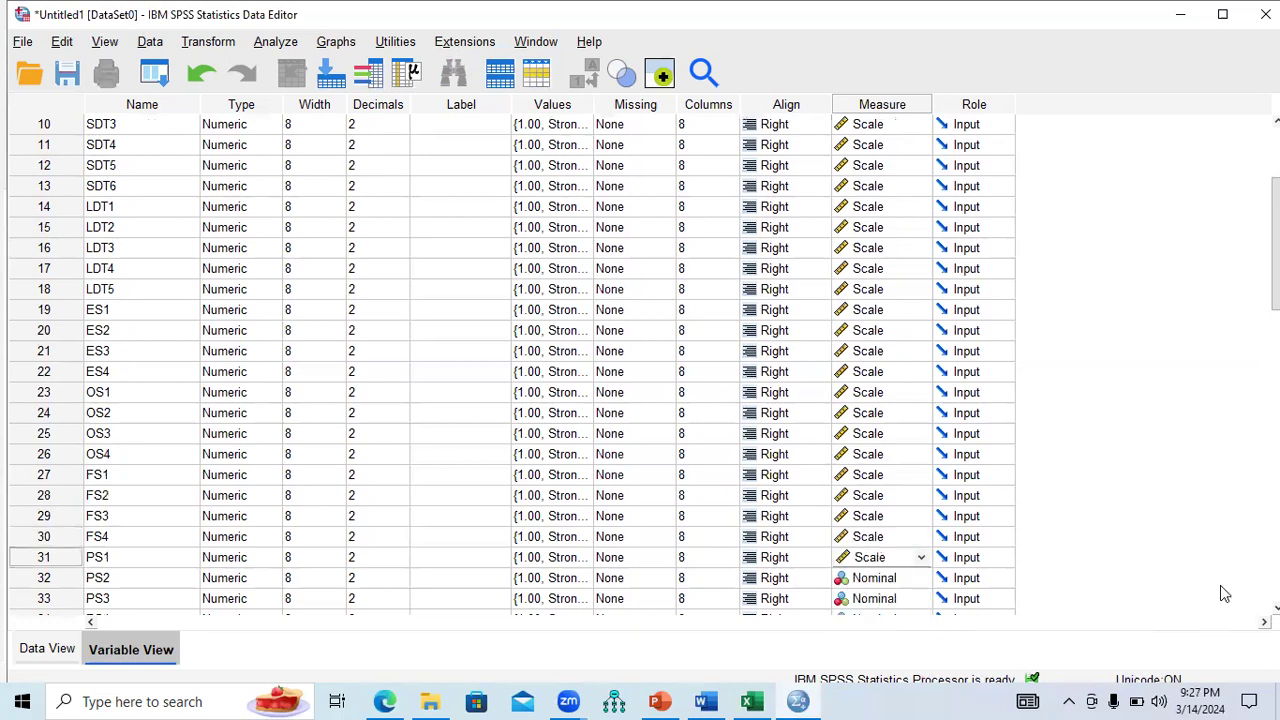
pyautogui.scroll(-4, 640, 360)
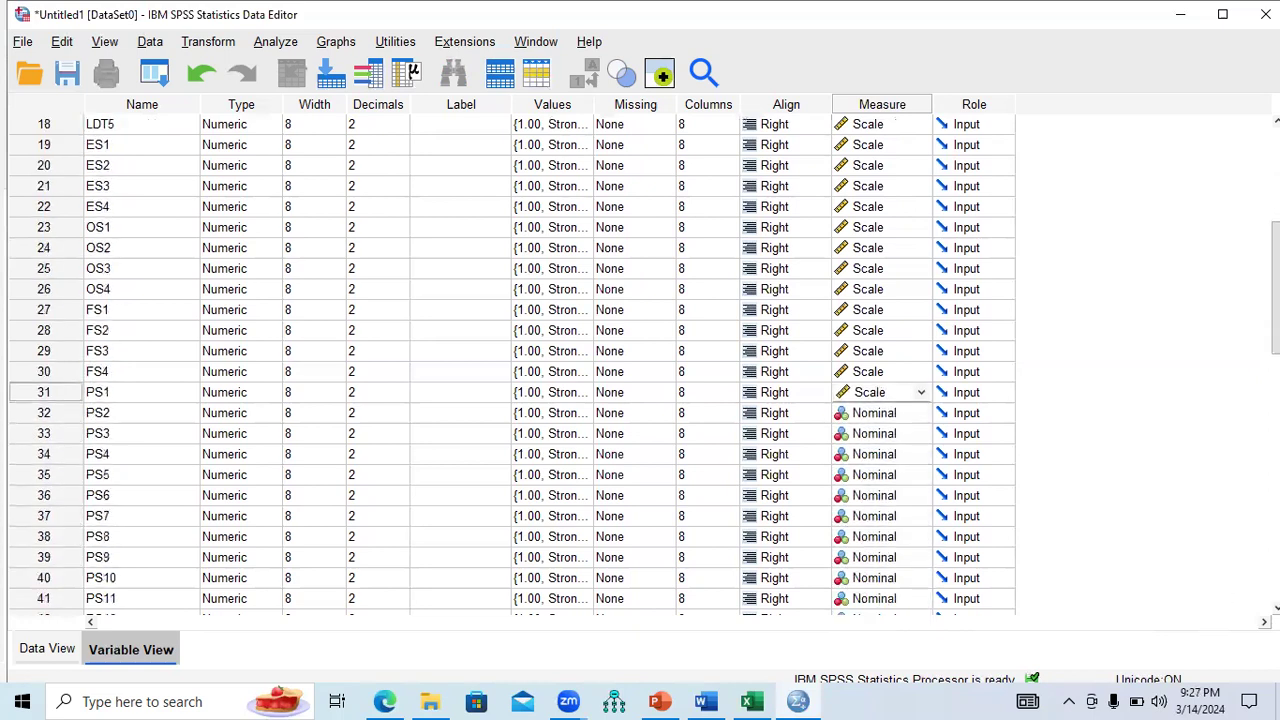
pyautogui.scroll(-1, 1234, 591)
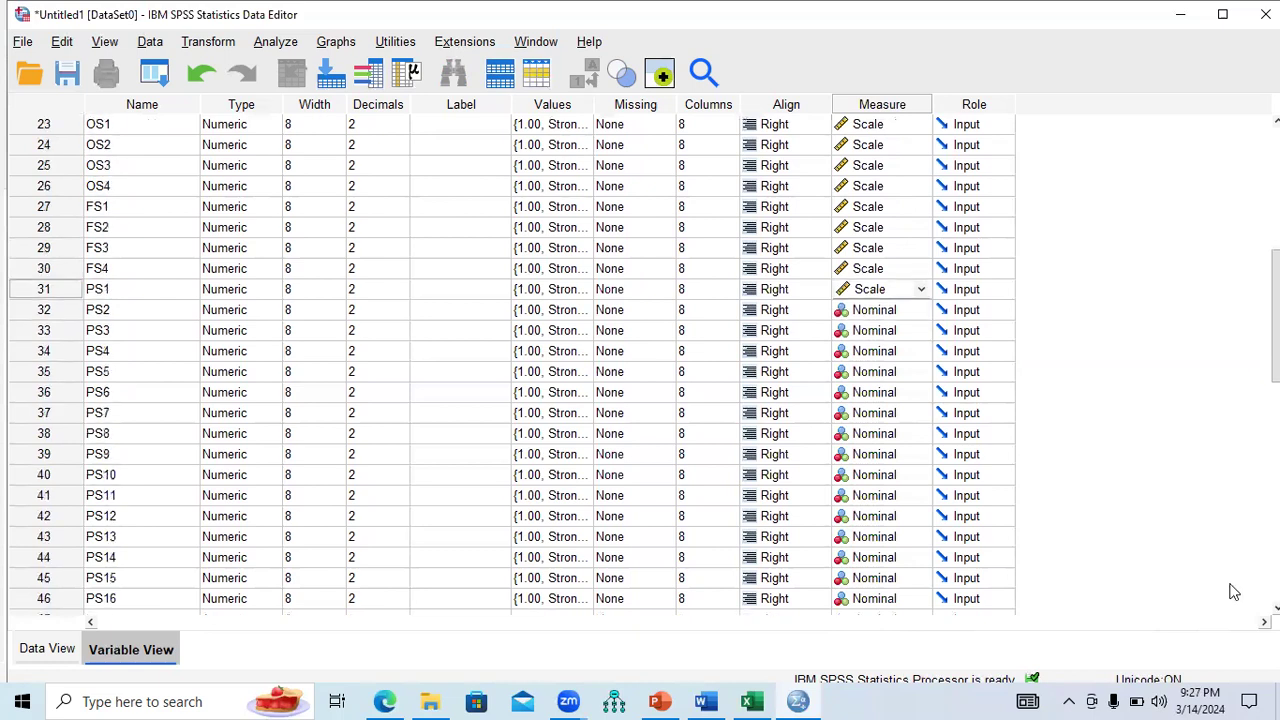
pyautogui.click(918, 310)
pyautogui.click(914, 329)
pyautogui.click(916, 330)
pyautogui.click(914, 350)
pyautogui.scroll(7, 640, 360)
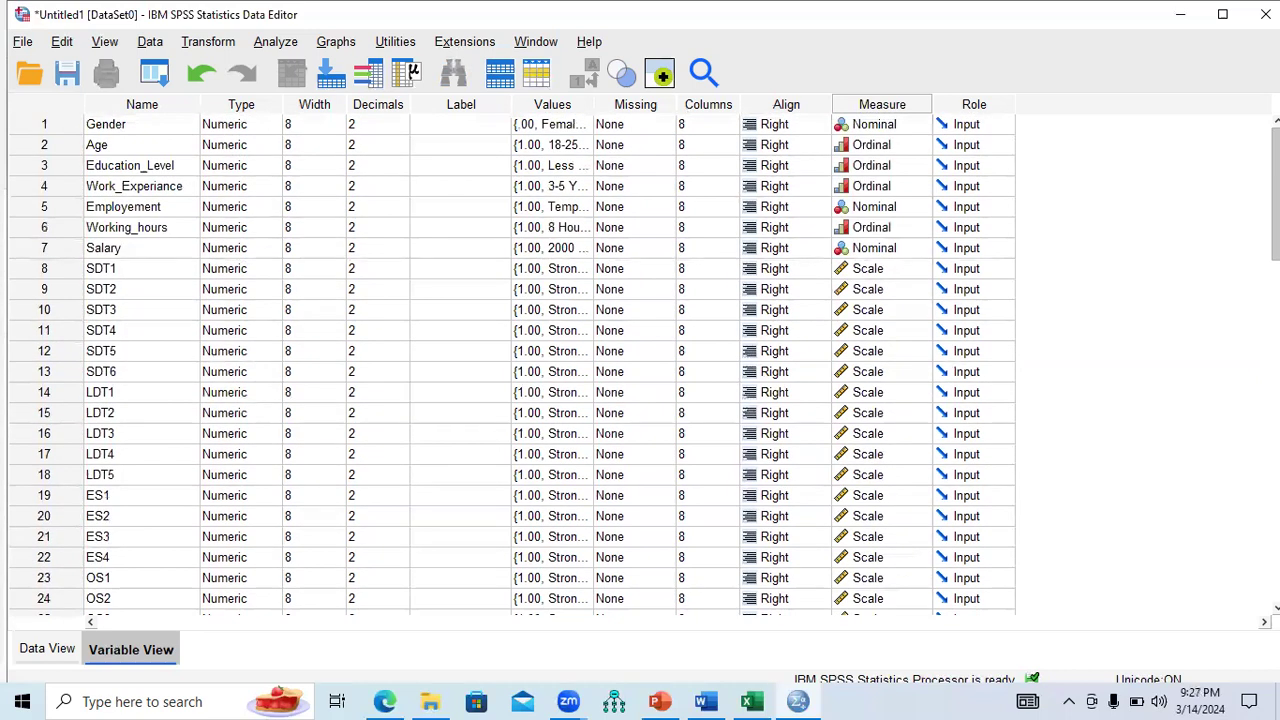
pyautogui.click(659, 701)
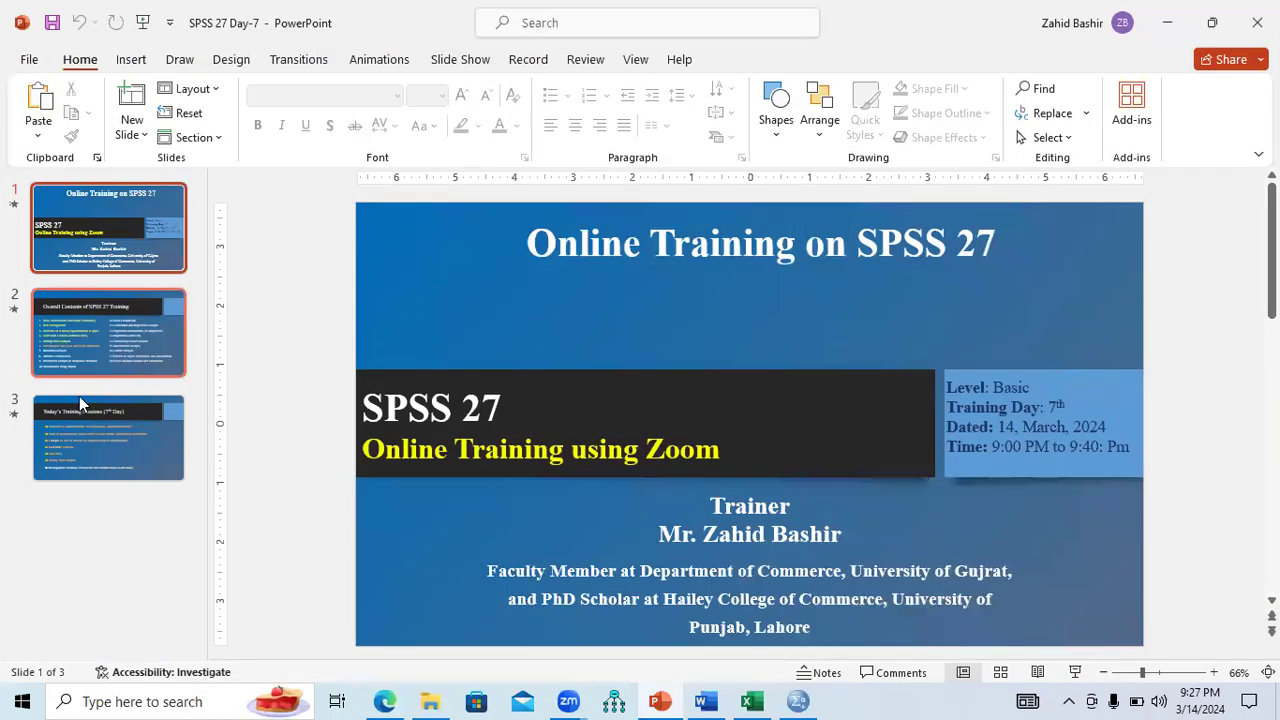
pyautogui.click(86, 435)
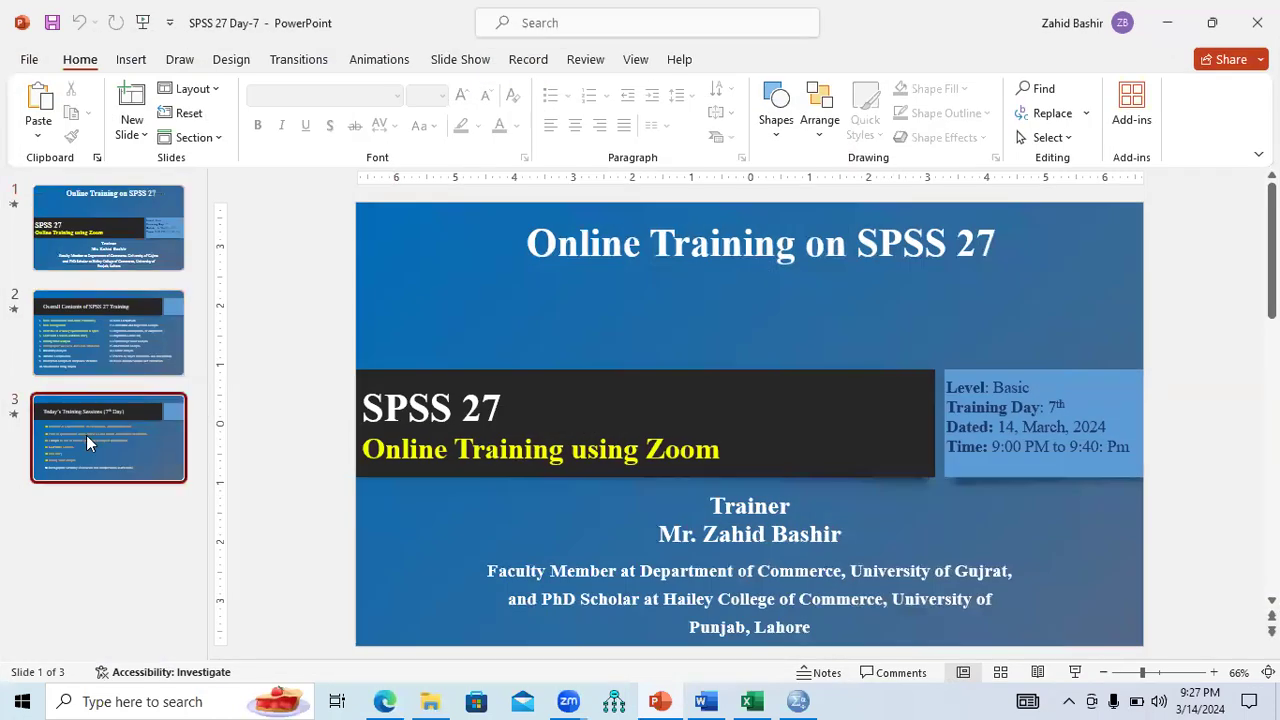
pyautogui.moveTo(430, 579); pyautogui.dragTo(561, 583)
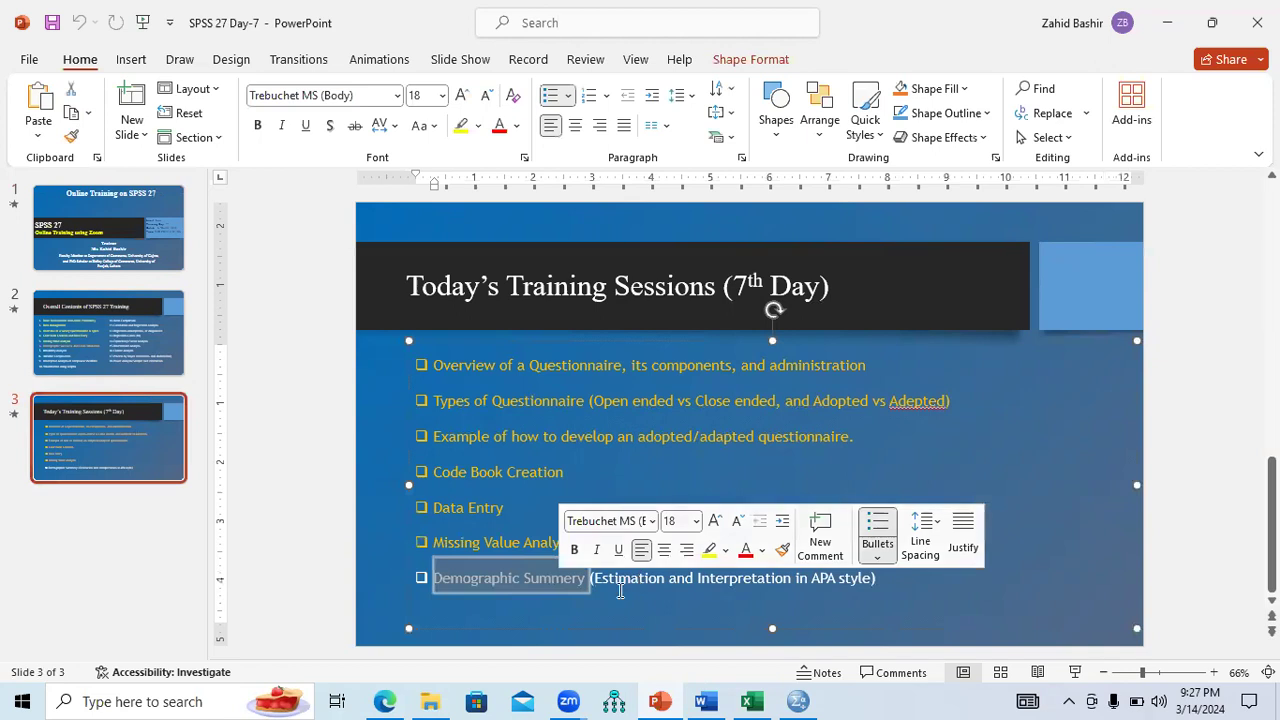
pyautogui.click(798, 701)
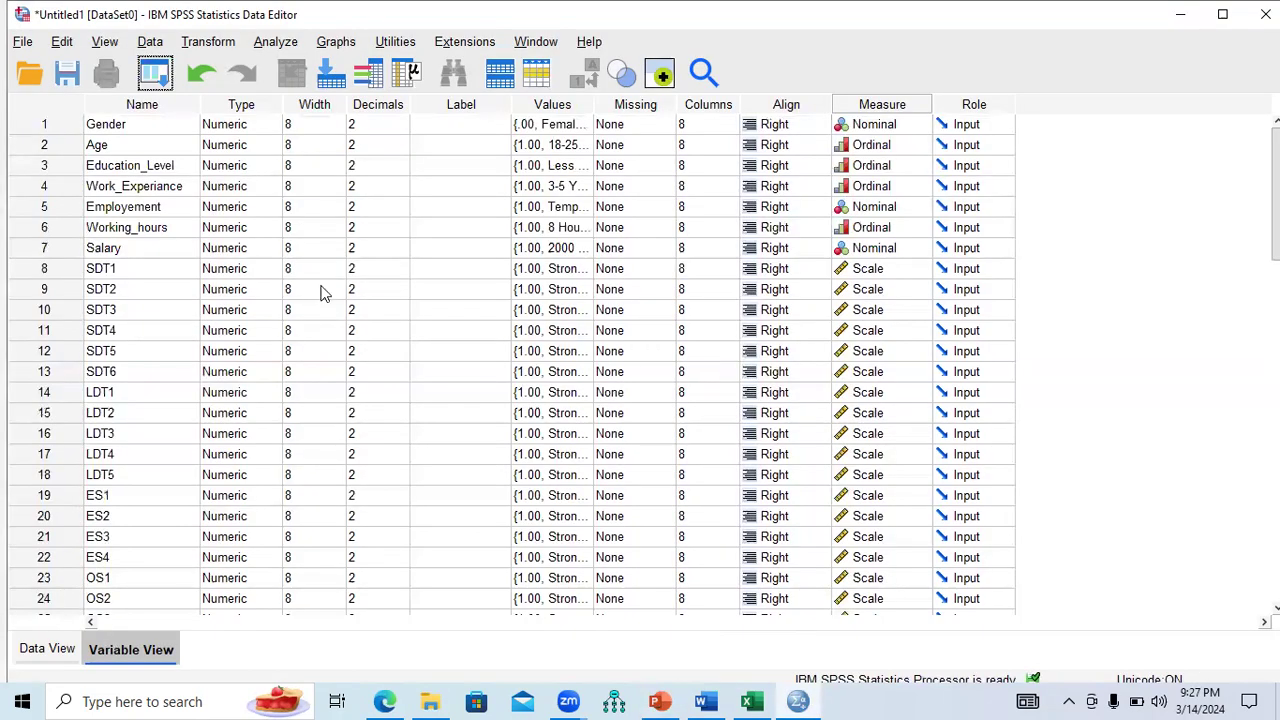
# Open Frequencies and move the variables Gender through Salary into the analysis list.
pyautogui.click(274, 43)
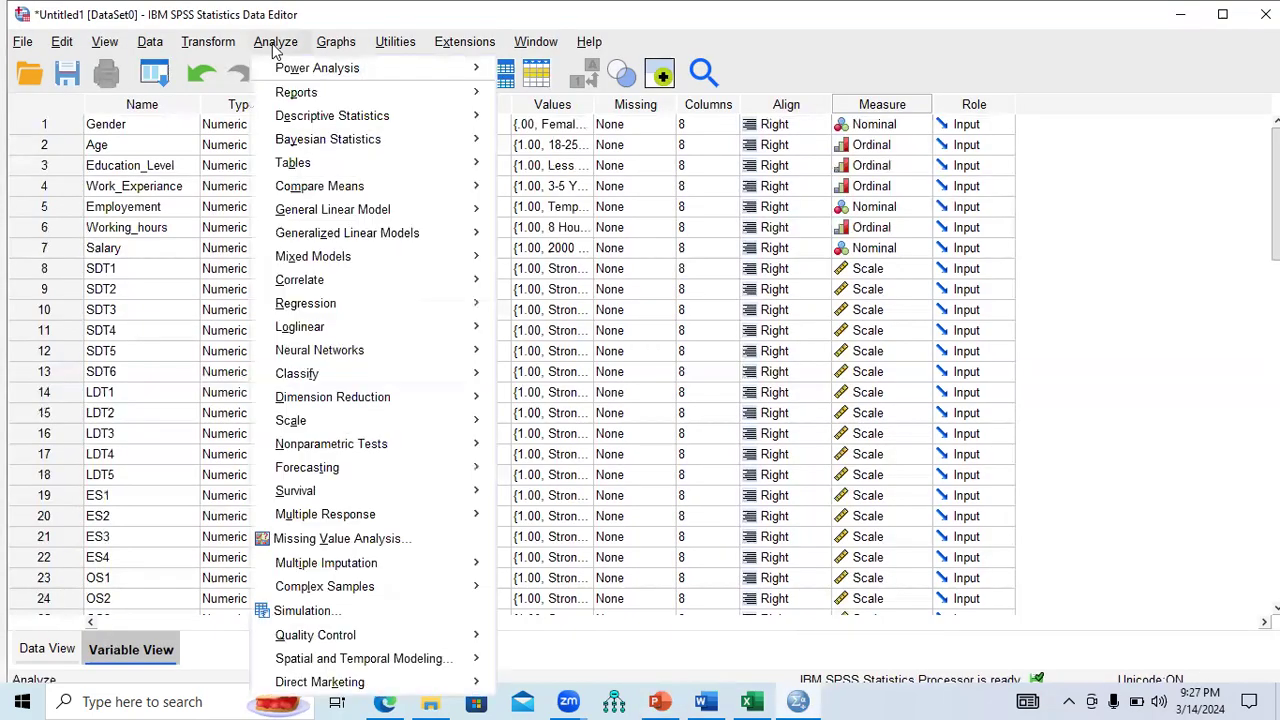
pyautogui.moveTo(290, 116)
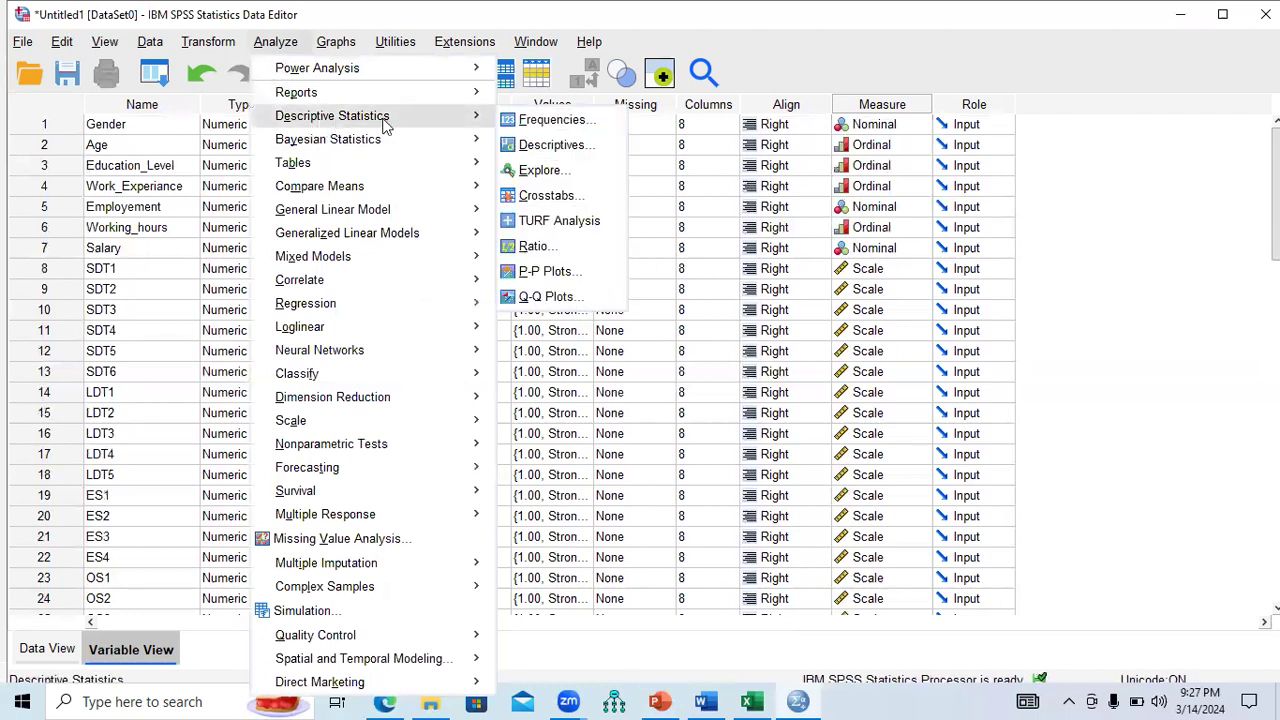
pyautogui.click(546, 128)
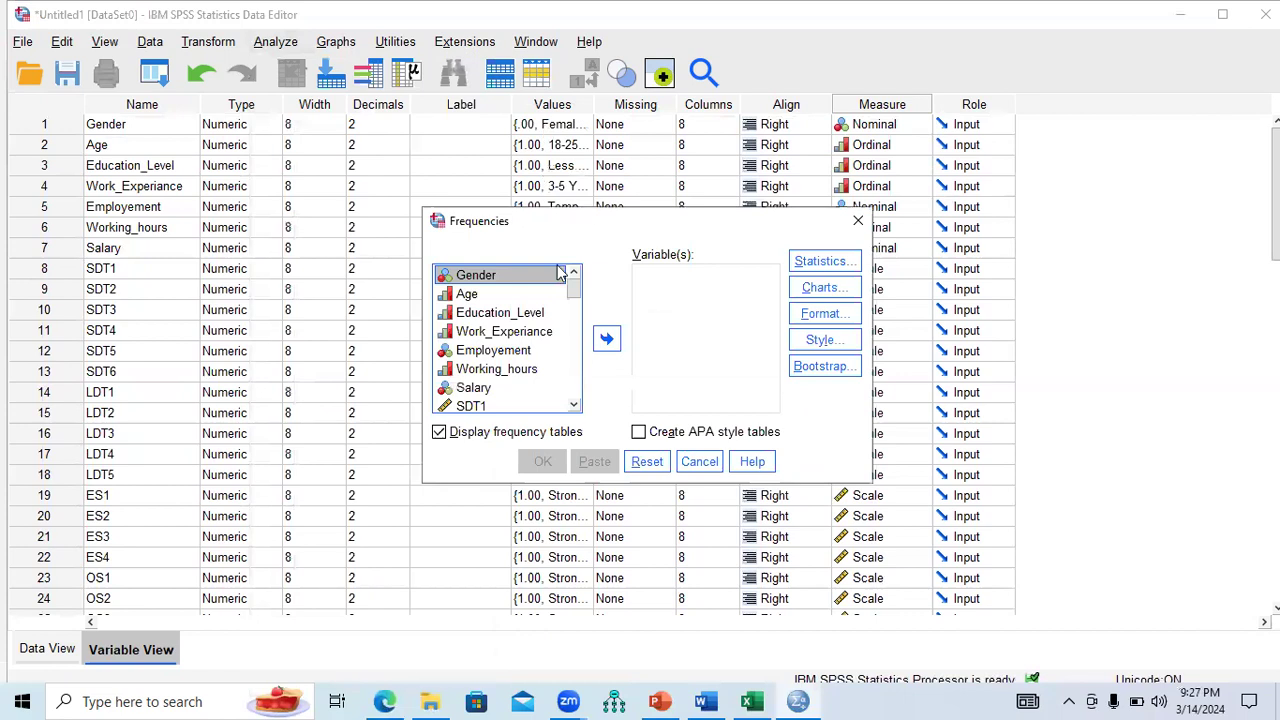
pyautogui.click(470, 295)
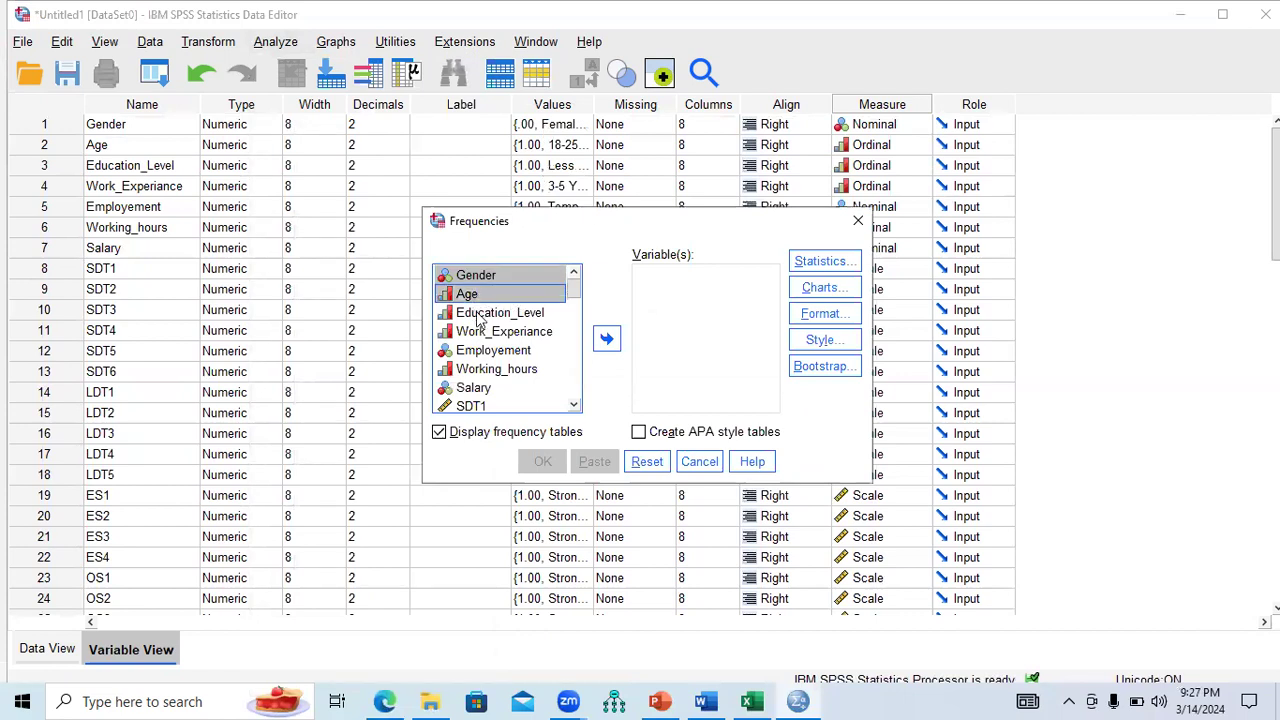
pyautogui.keyDown('shift'); pyautogui.click(480, 313); pyautogui.keyUp('shift')
pyautogui.keyDown('shift'); pyautogui.click(482, 332); pyautogui.keyUp('shift')
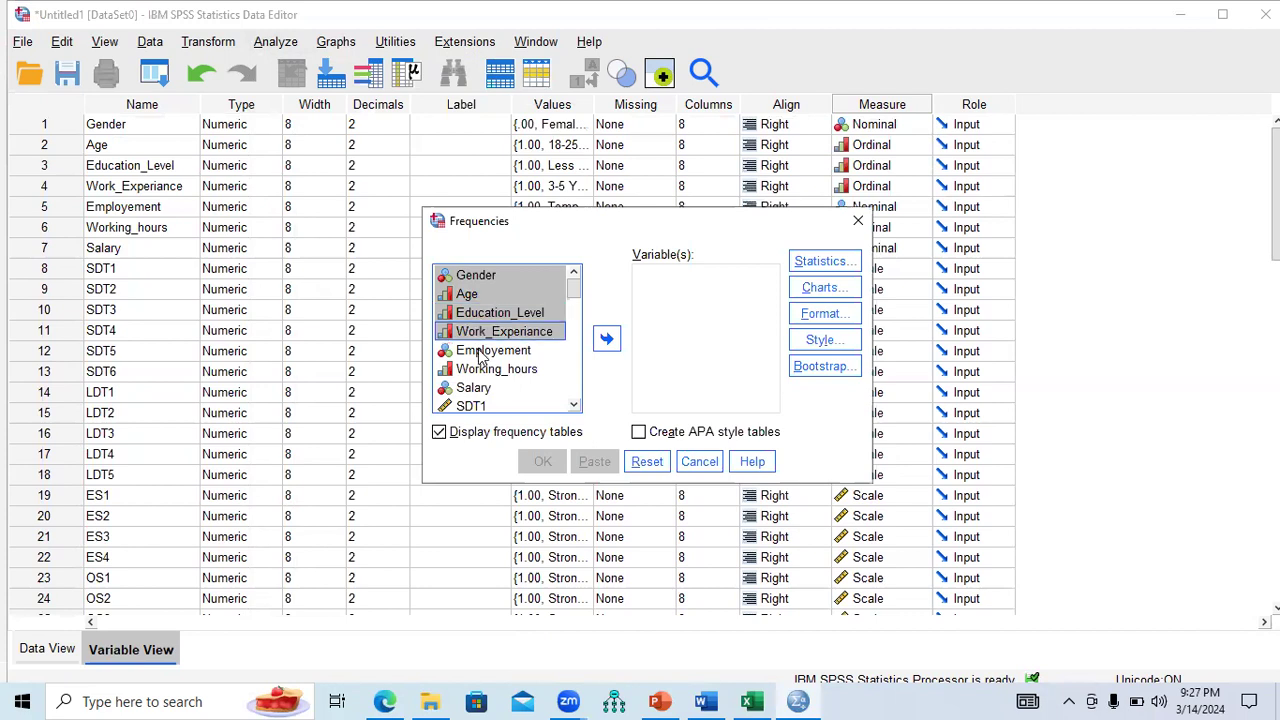
pyautogui.keyDown('shift'); pyautogui.click(482, 354); pyautogui.keyUp('shift')
pyautogui.keyDown('shift'); pyautogui.click(485, 370); pyautogui.keyUp('shift')
pyautogui.keyDown('shift'); pyautogui.click(480, 389); pyautogui.keyUp('shift')
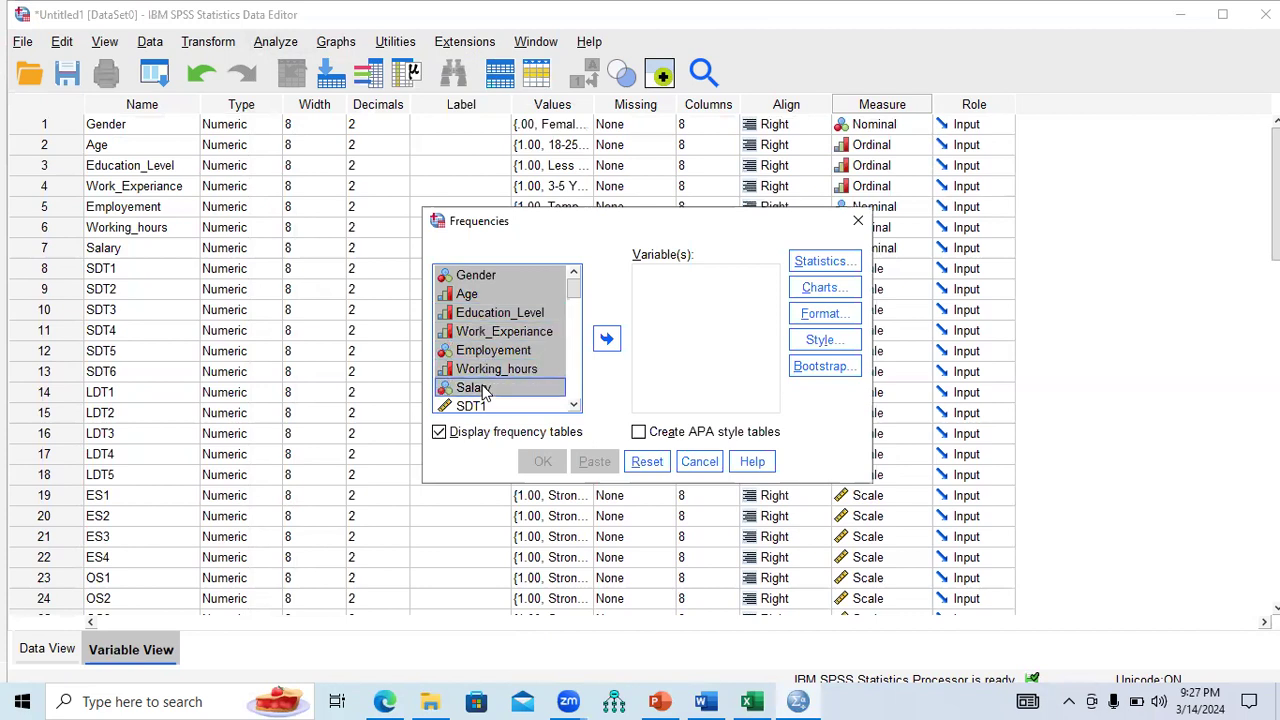
pyautogui.click(607, 339)
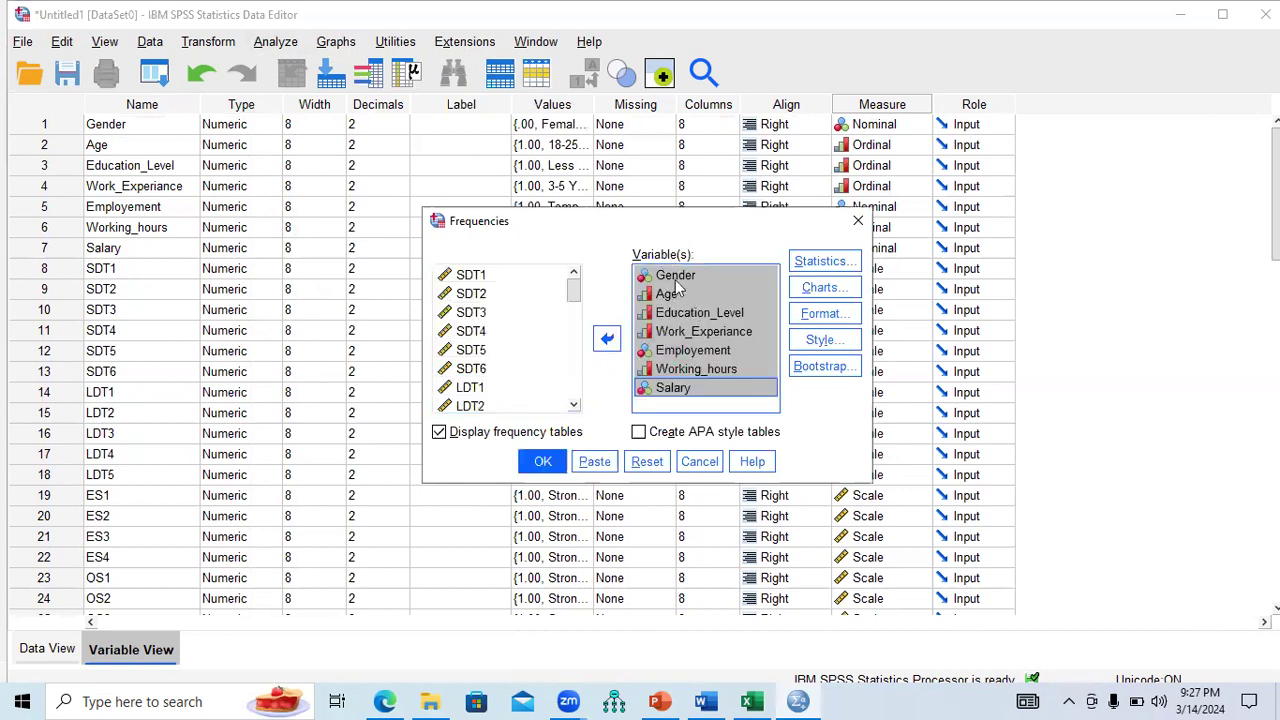
# Run the frequencies with default statistics, check the no-cases warning, and switch to the Excel dataset.
pyautogui.click(820, 261)
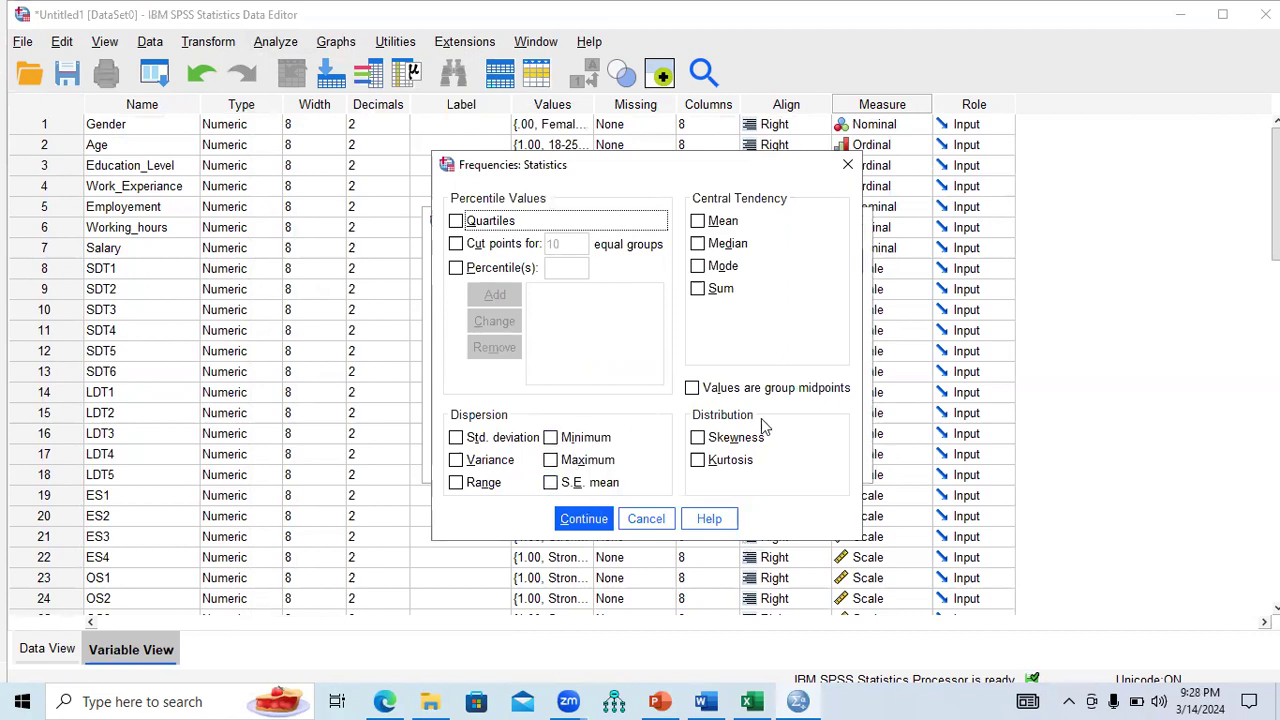
pyautogui.click(847, 165)
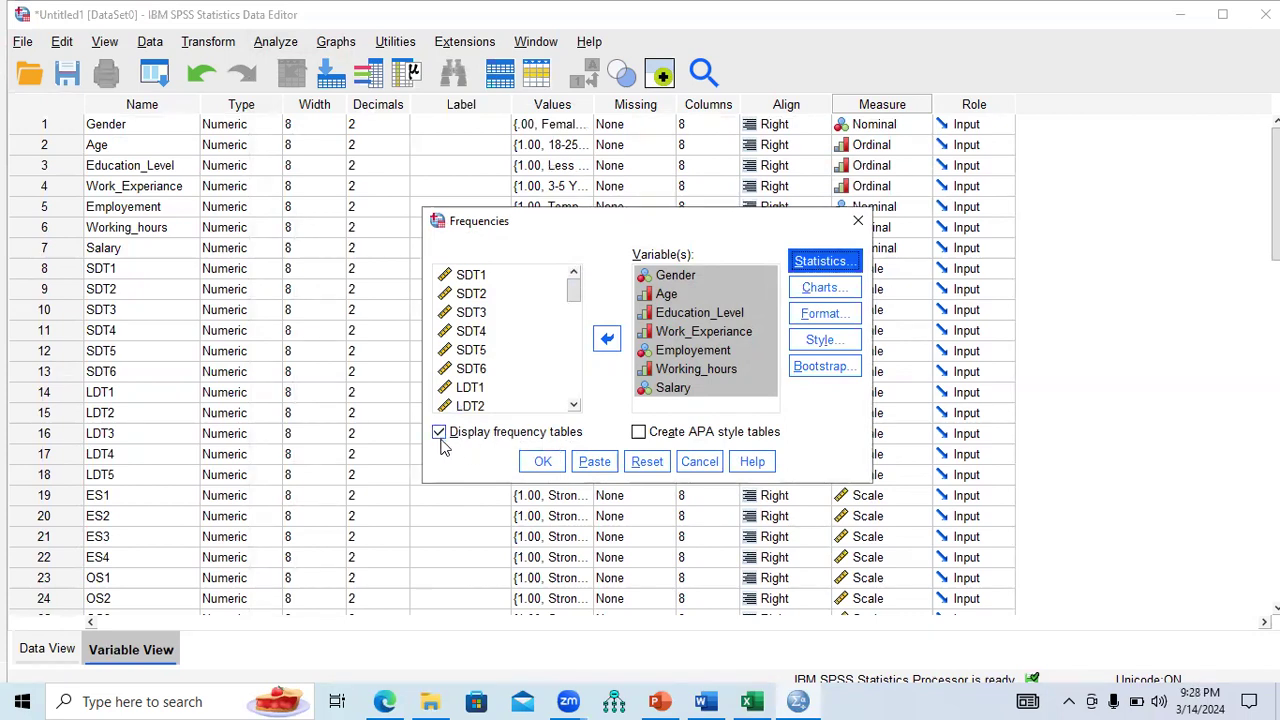
pyautogui.click(541, 465)
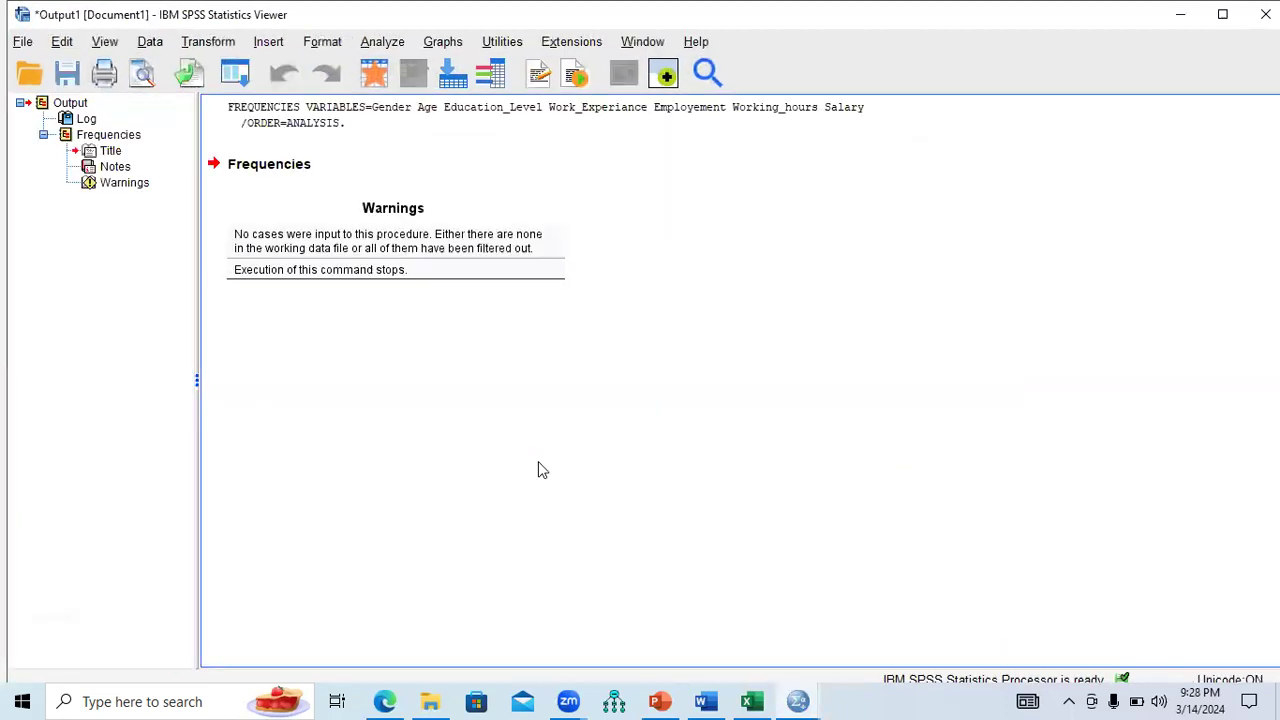
pyautogui.click(316, 276)
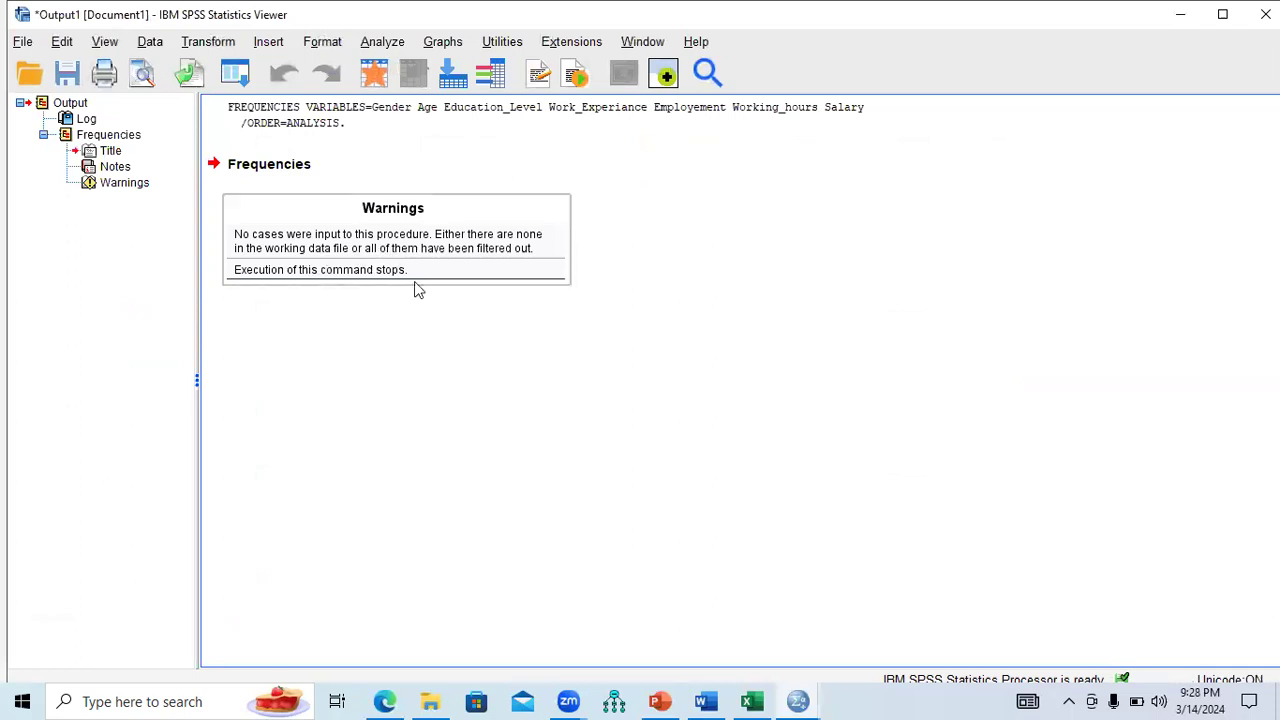
pyautogui.click(752, 701)
pyautogui.moveTo(1268, 358); pyautogui.dragTo(1268, 230)
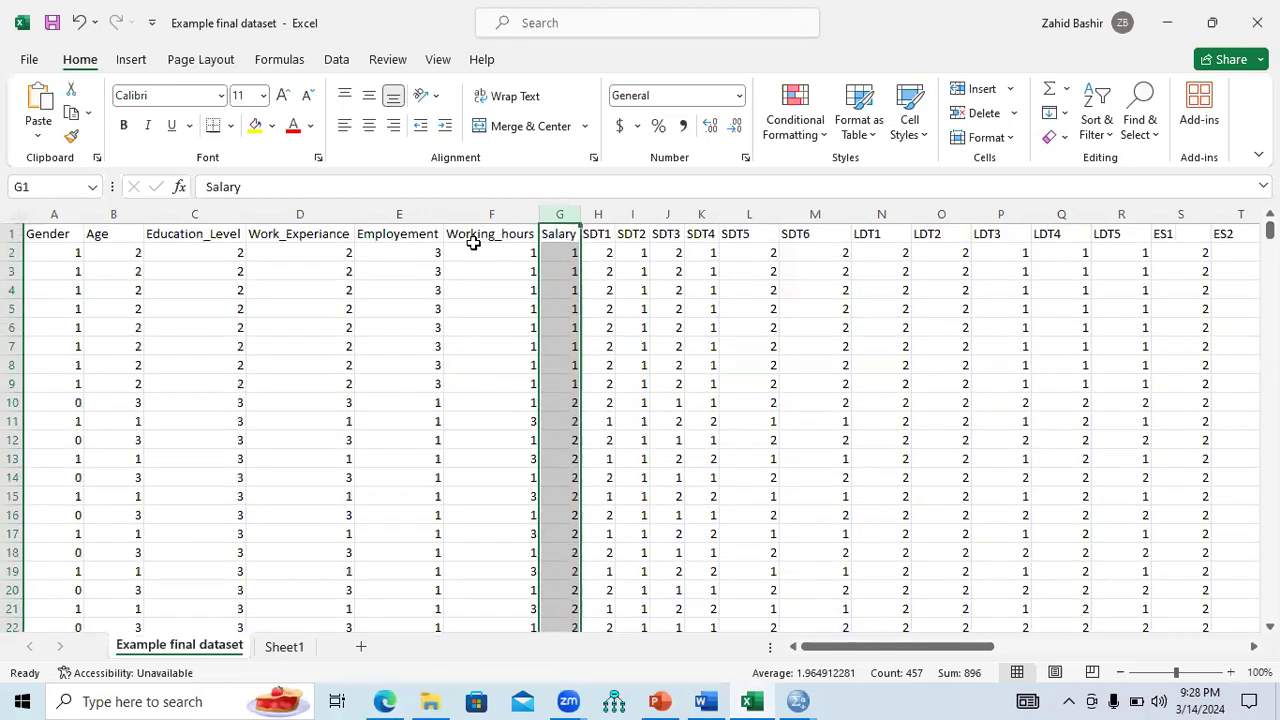
# Copy the Excel data block A2:AT457 and return to the SPSS Untitled1 Data Editor.
pyautogui.moveTo(62, 252); pyautogui.dragTo(885, 309)
pyautogui.moveTo(1197, 316); pyautogui.dragTo(1066, 584)
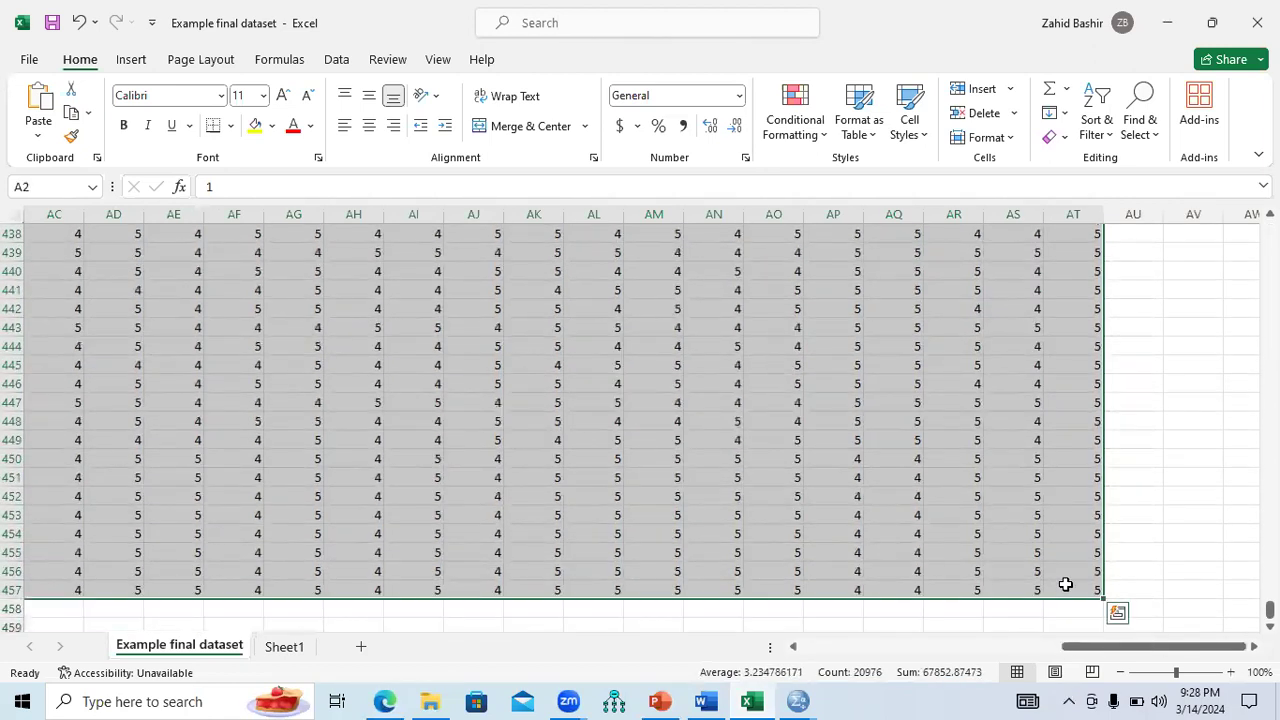
pyautogui.hotkey('ctrl', 'c')
pyautogui.click(797, 701)
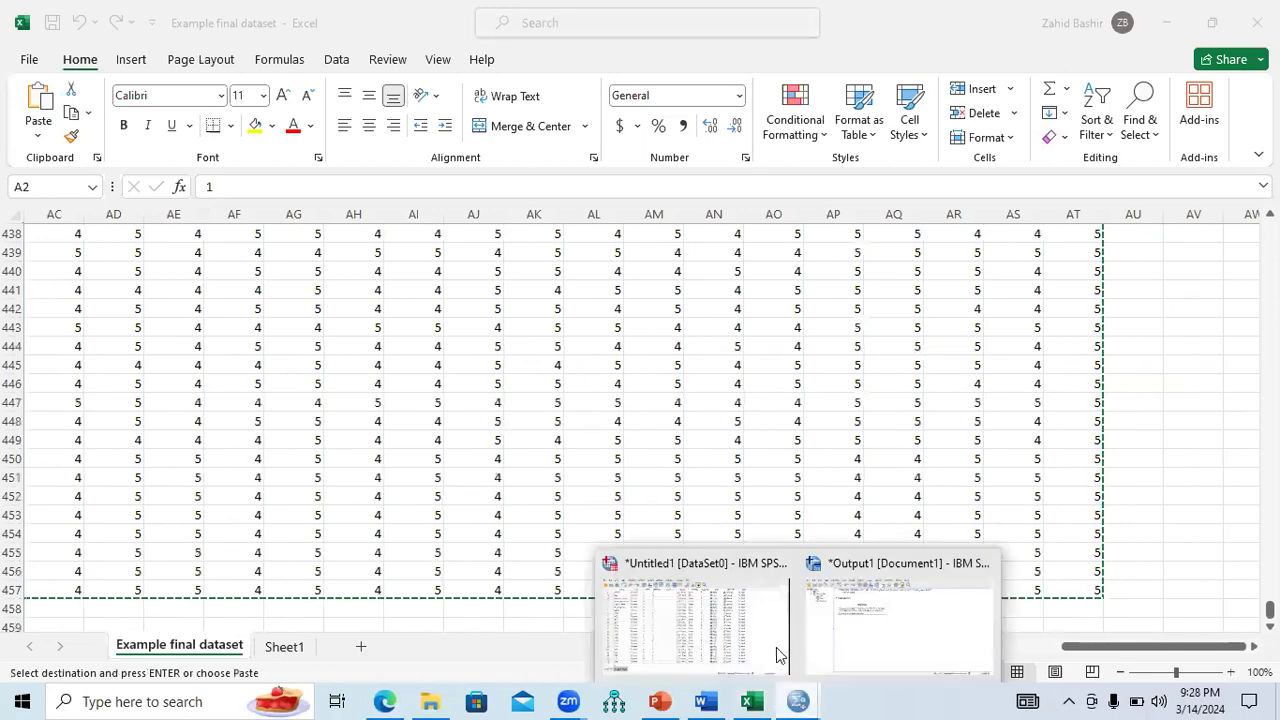
pyautogui.click(770, 635)
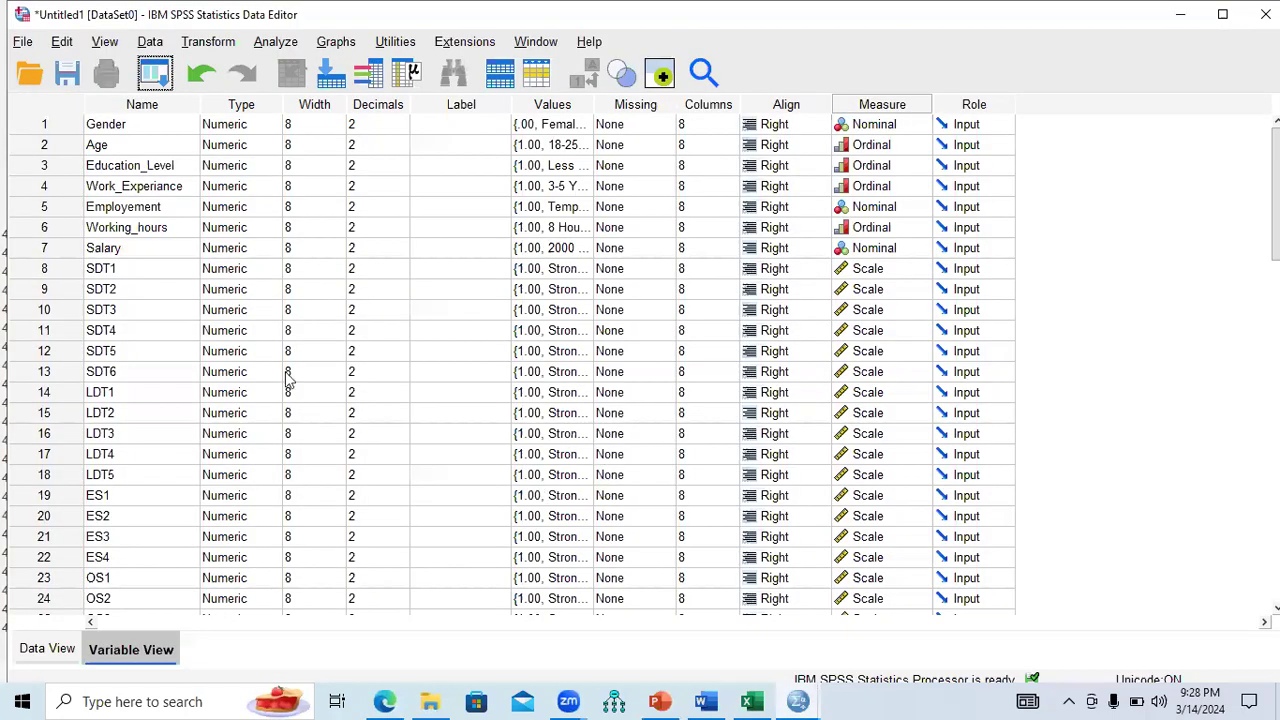
# Paste the survey values into Data View from row 1 under Gender, then return to Excel.
pyautogui.click(50, 649)
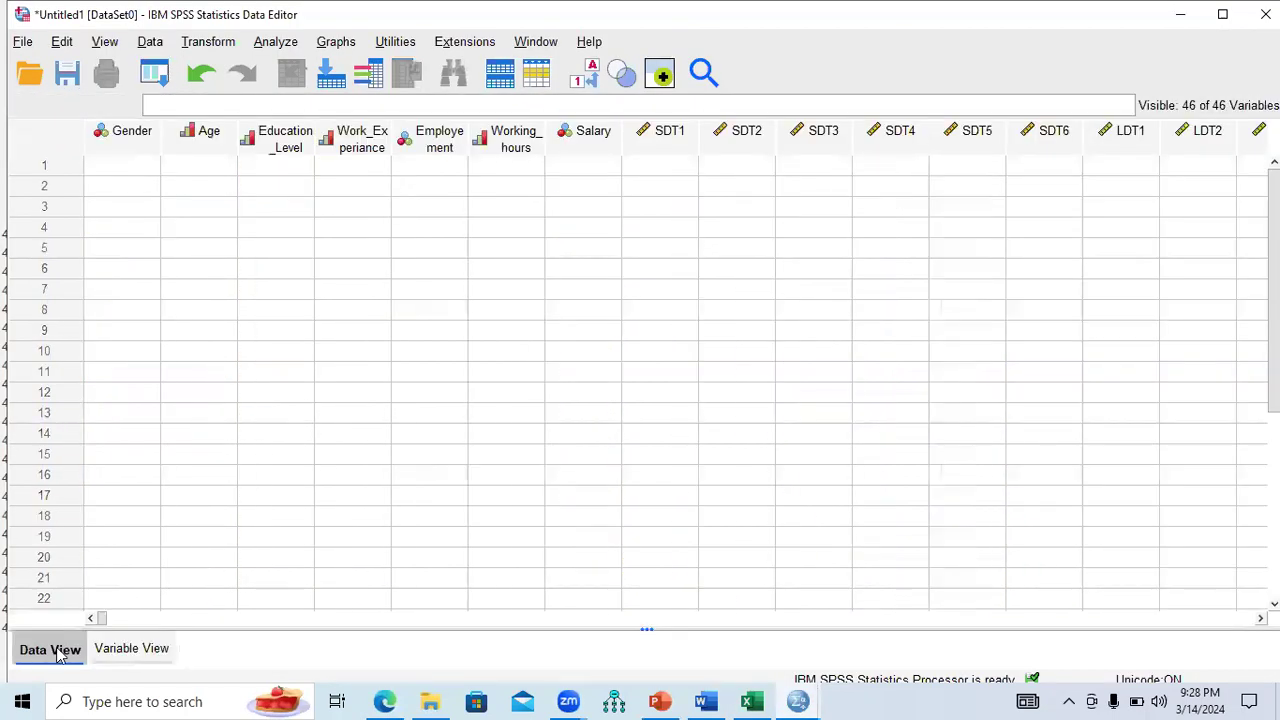
pyautogui.click(118, 176)
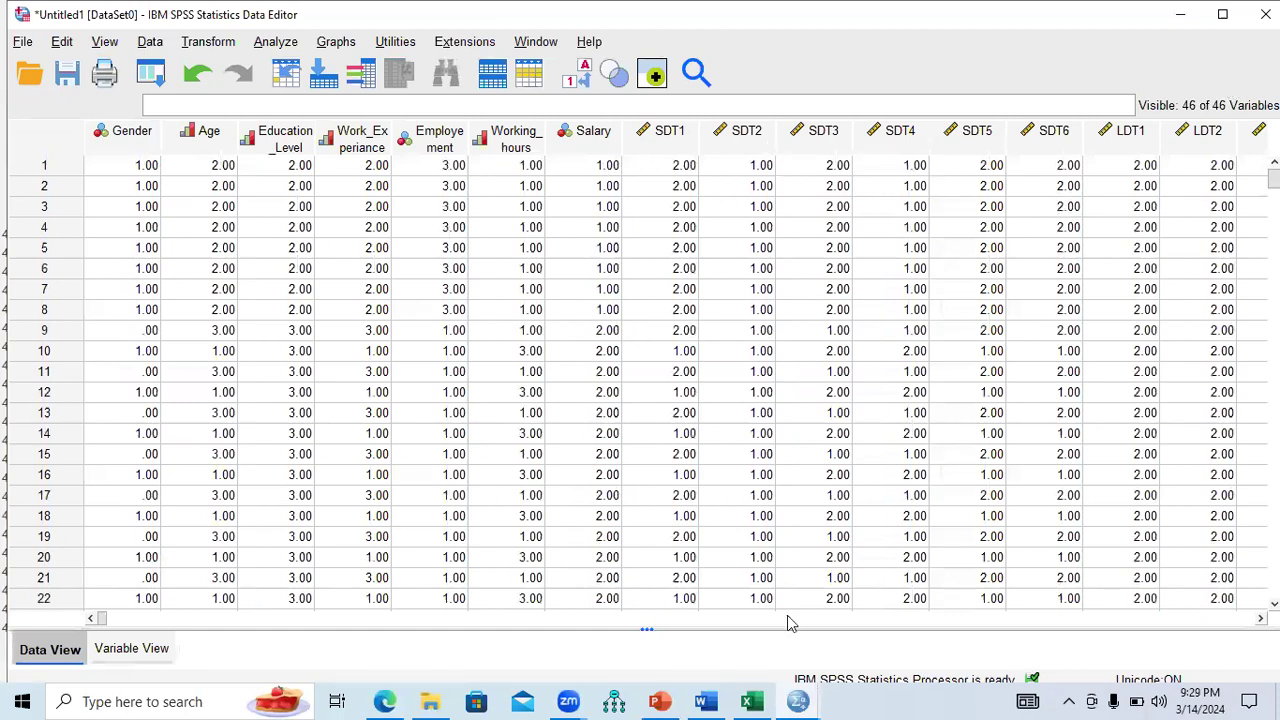
pyautogui.click(752, 701)
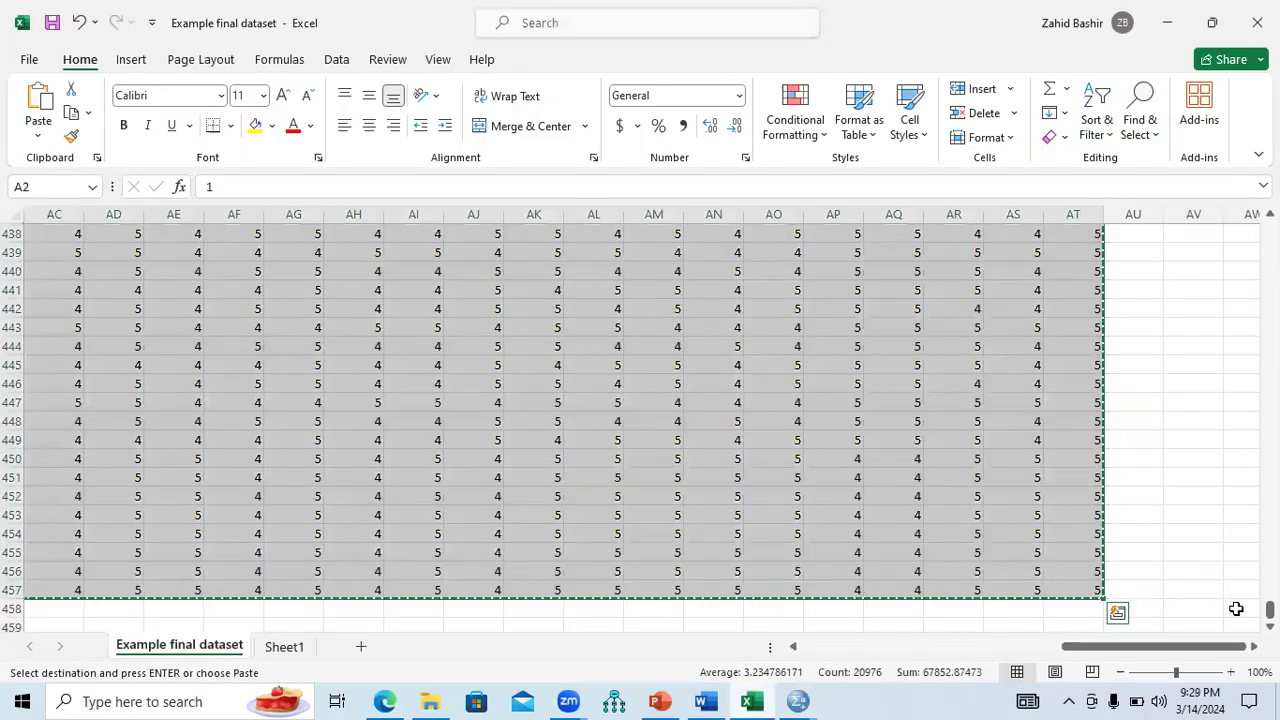
# Scroll the Excel sheet up to review the column headers, then go back to the SPSS Data Editor.
pyautogui.moveTo(1269, 609); pyautogui.dragTo(1269, 224)
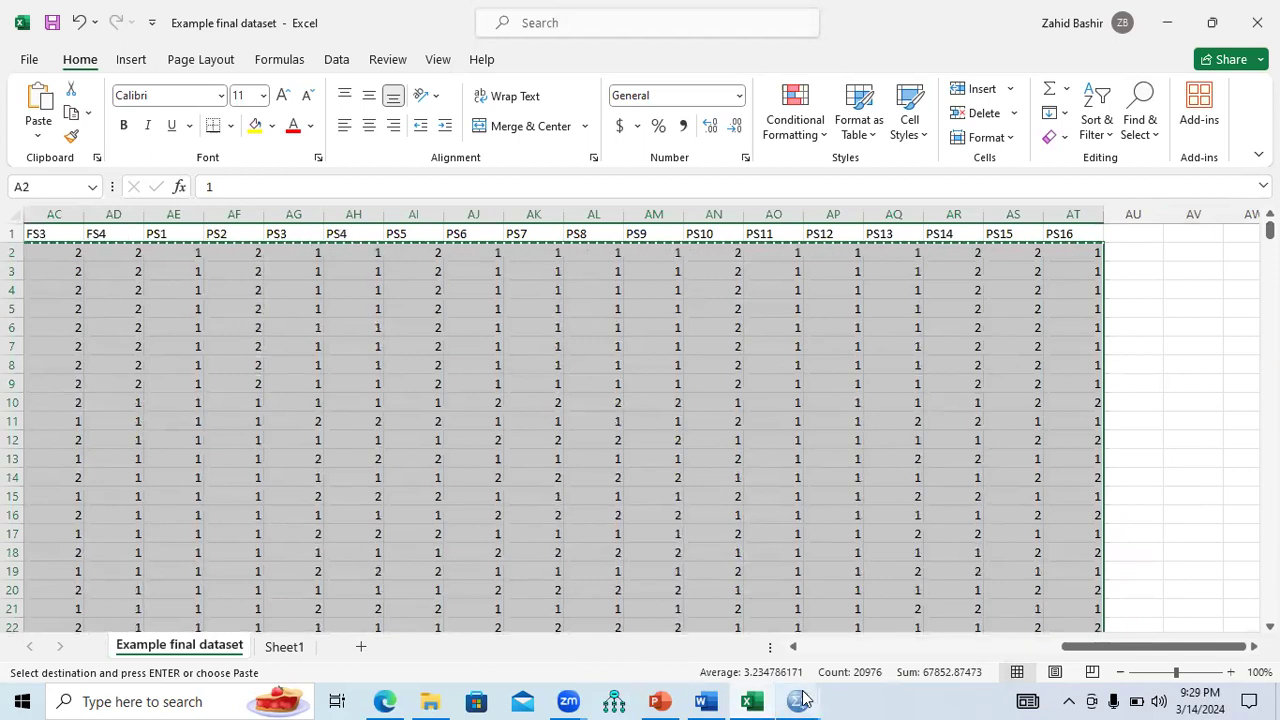
pyautogui.moveTo(803, 697)
pyautogui.click(740, 600)
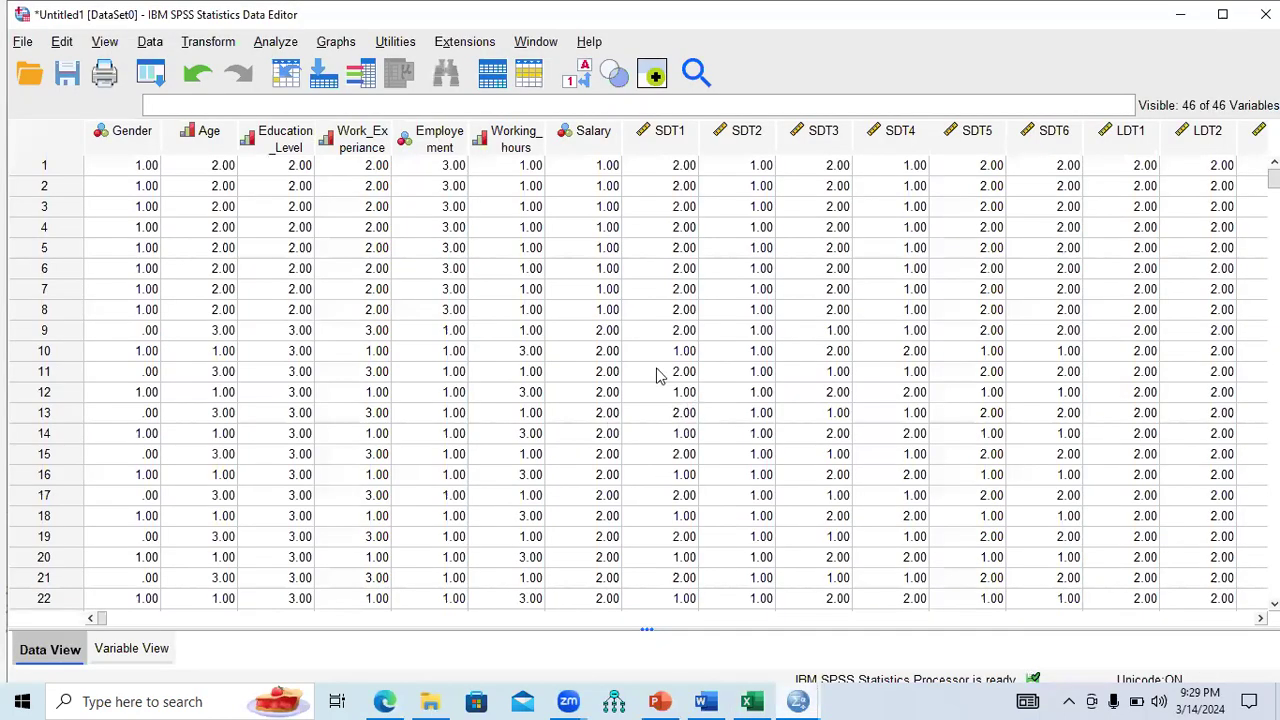
# Rerun Frequencies on the demographic variables to get 456 valid cases, then bring Excel forward.
pyautogui.click(285, 44)
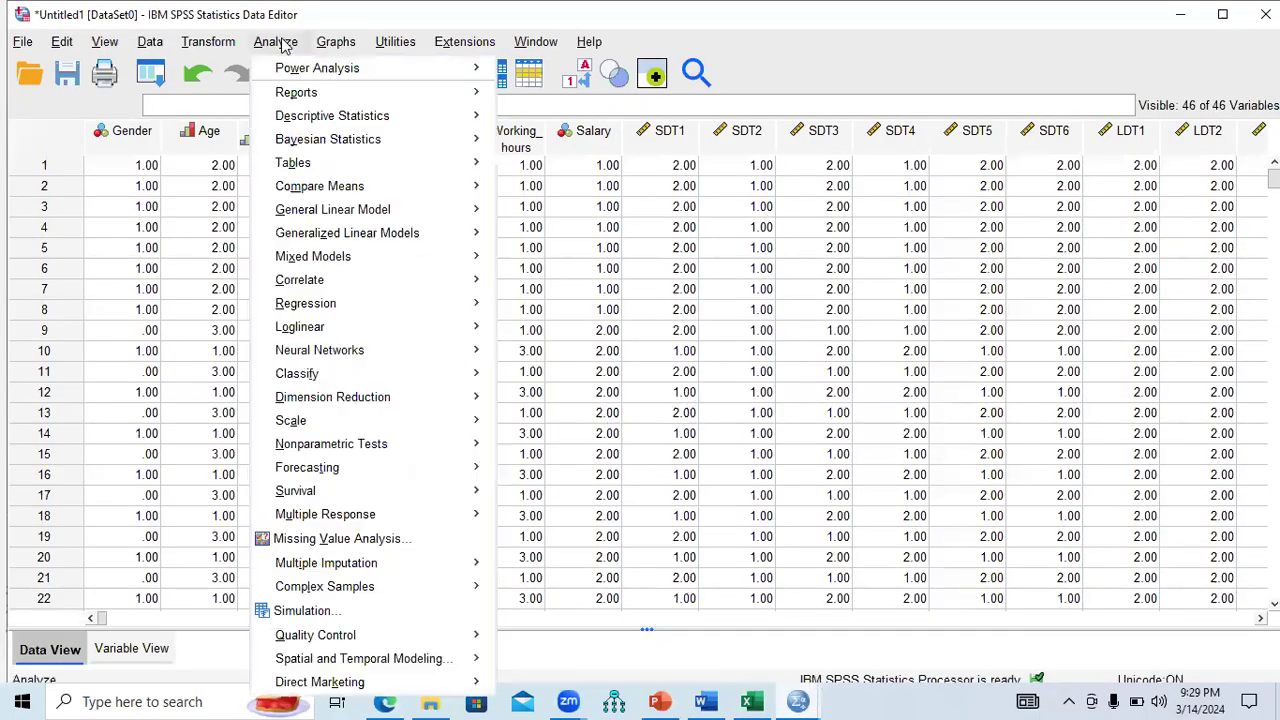
pyautogui.moveTo(403, 120)
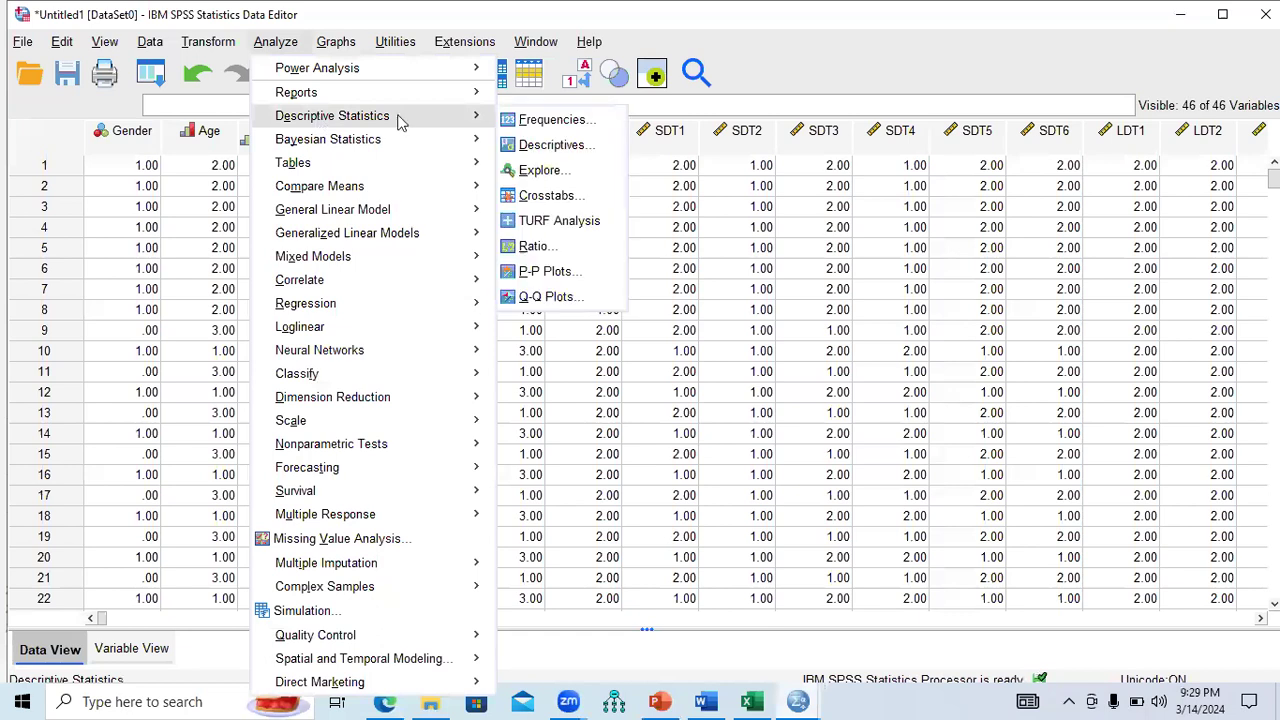
pyautogui.click(540, 119)
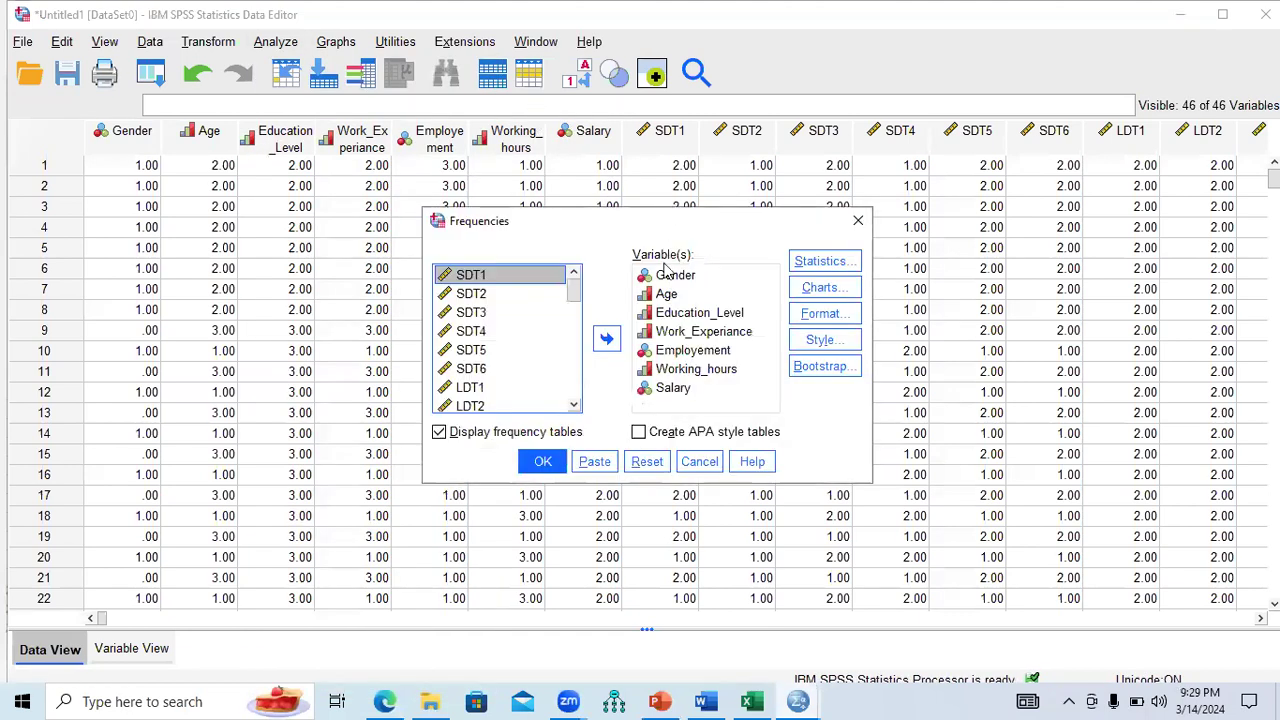
pyautogui.click(545, 462)
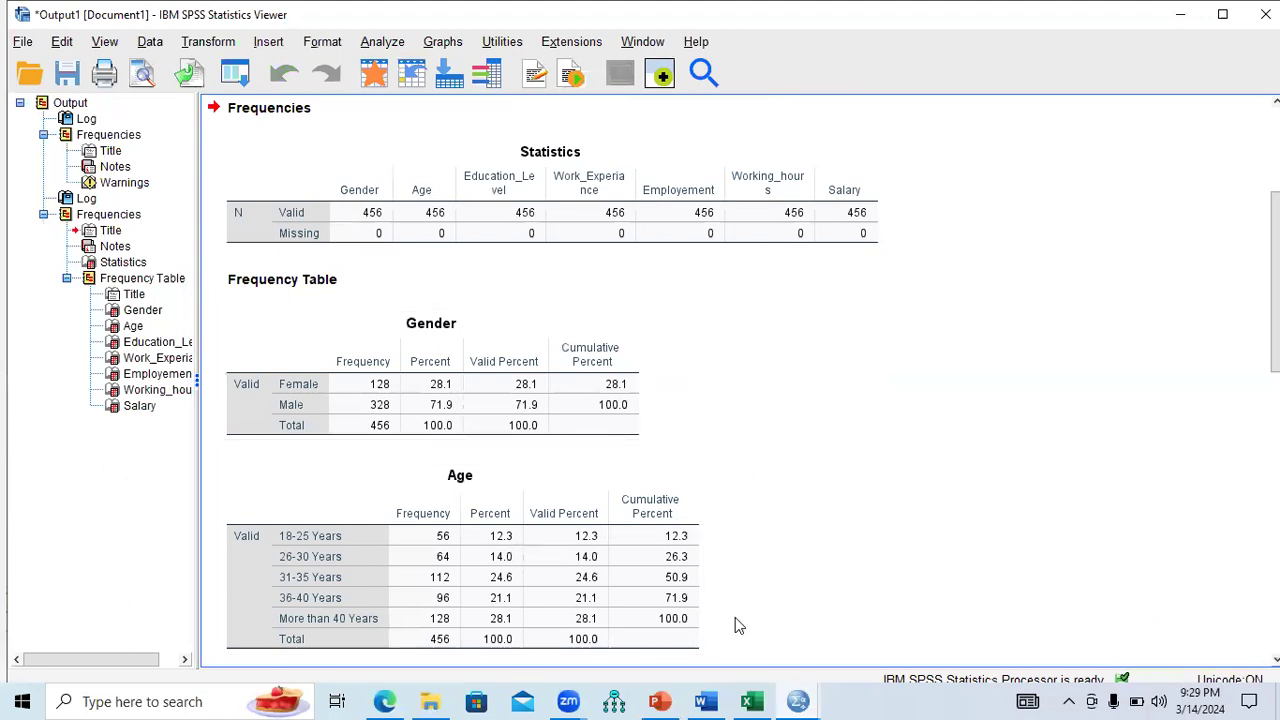
pyautogui.click(752, 701)
# Close the Example final dataset workbook and open Demographic Tablulation from the 7. Day 7 folder.
pyautogui.press('Escape')
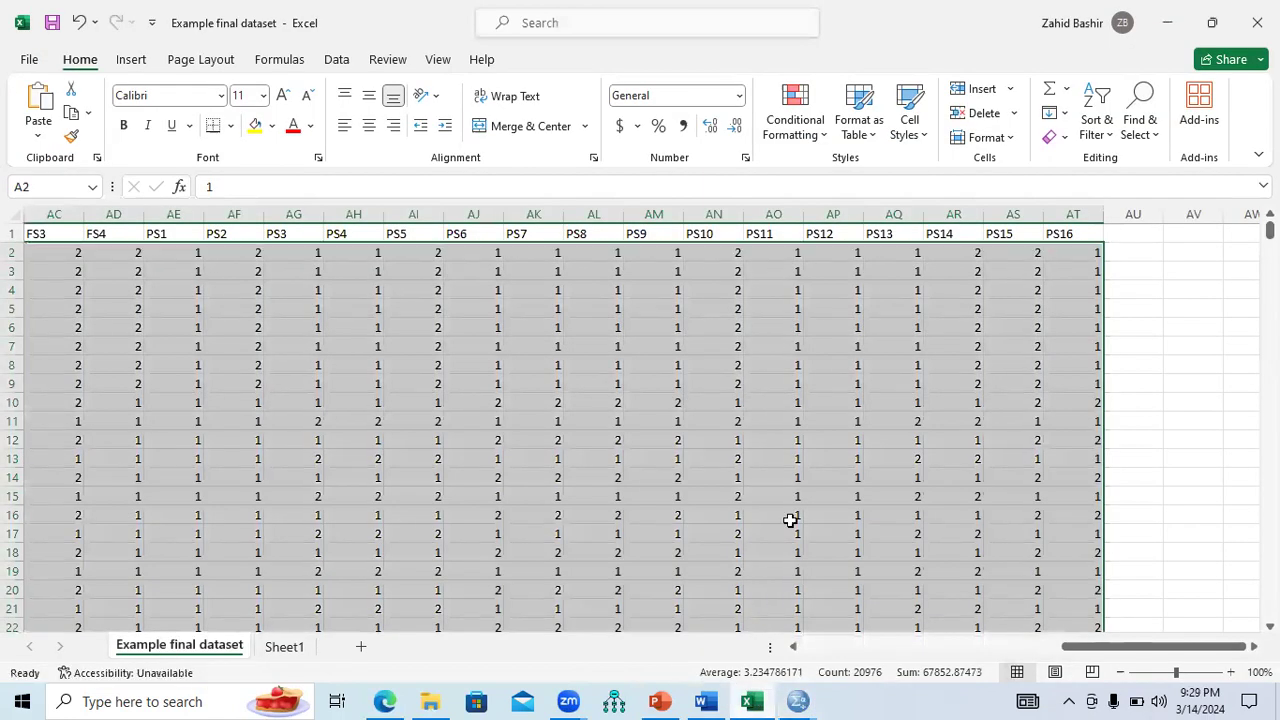
pyautogui.click(1257, 22)
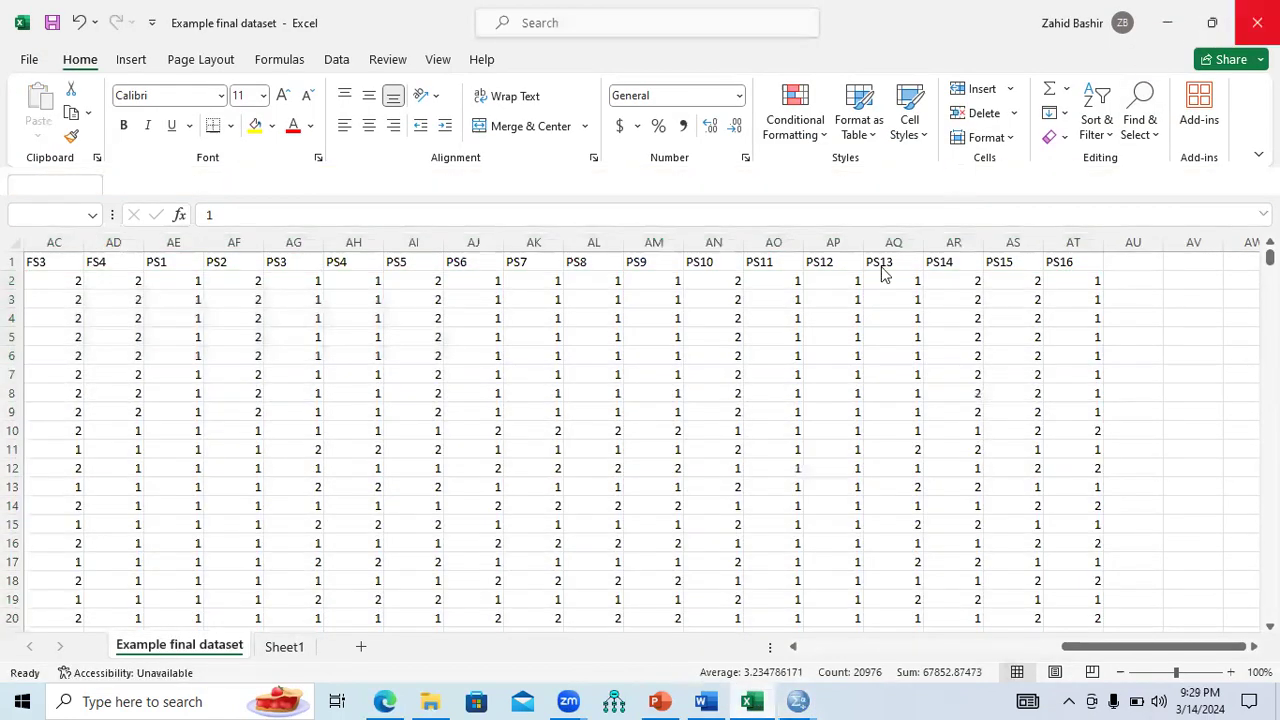
pyautogui.click(430, 701)
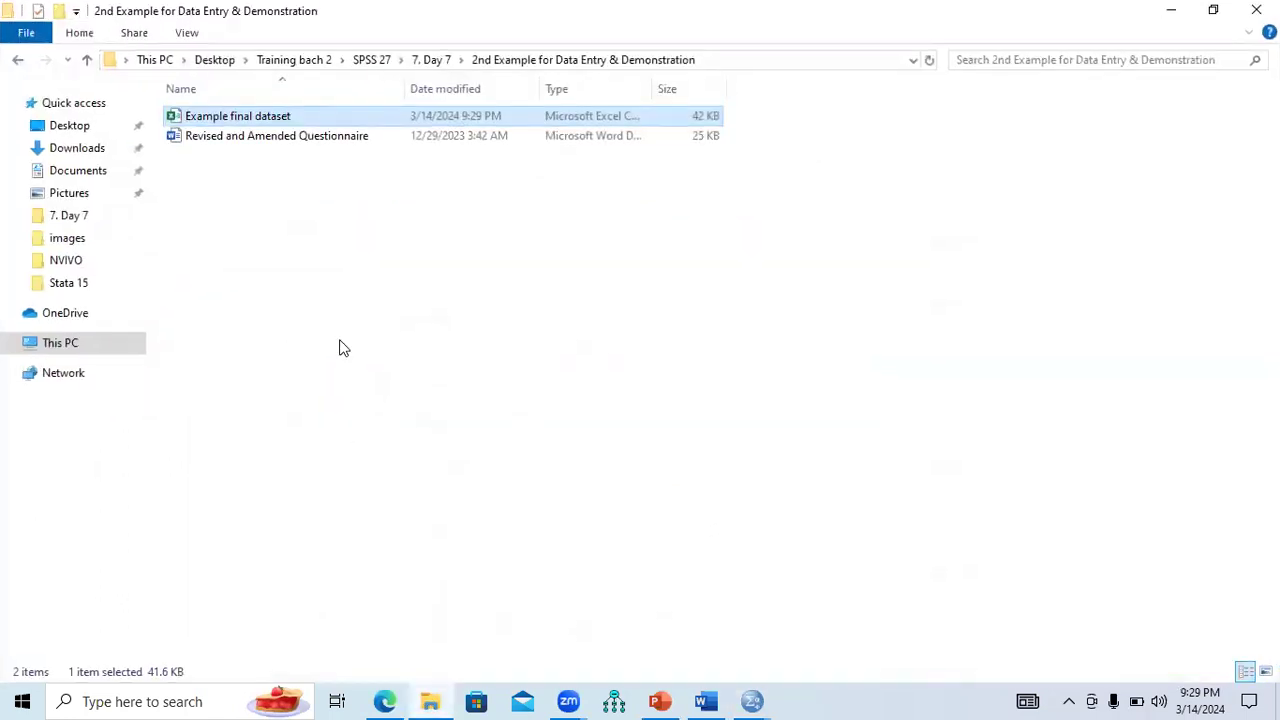
pyautogui.click(86, 60)
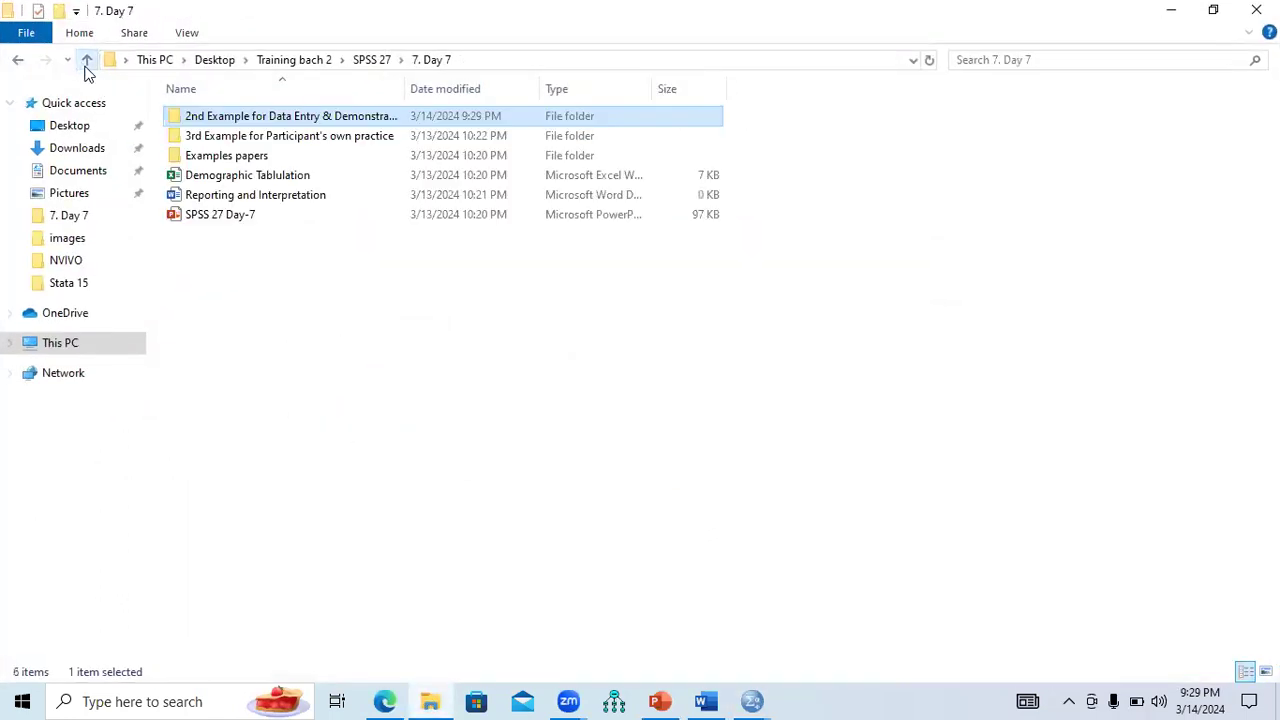
pyautogui.doubleClick(252, 178)
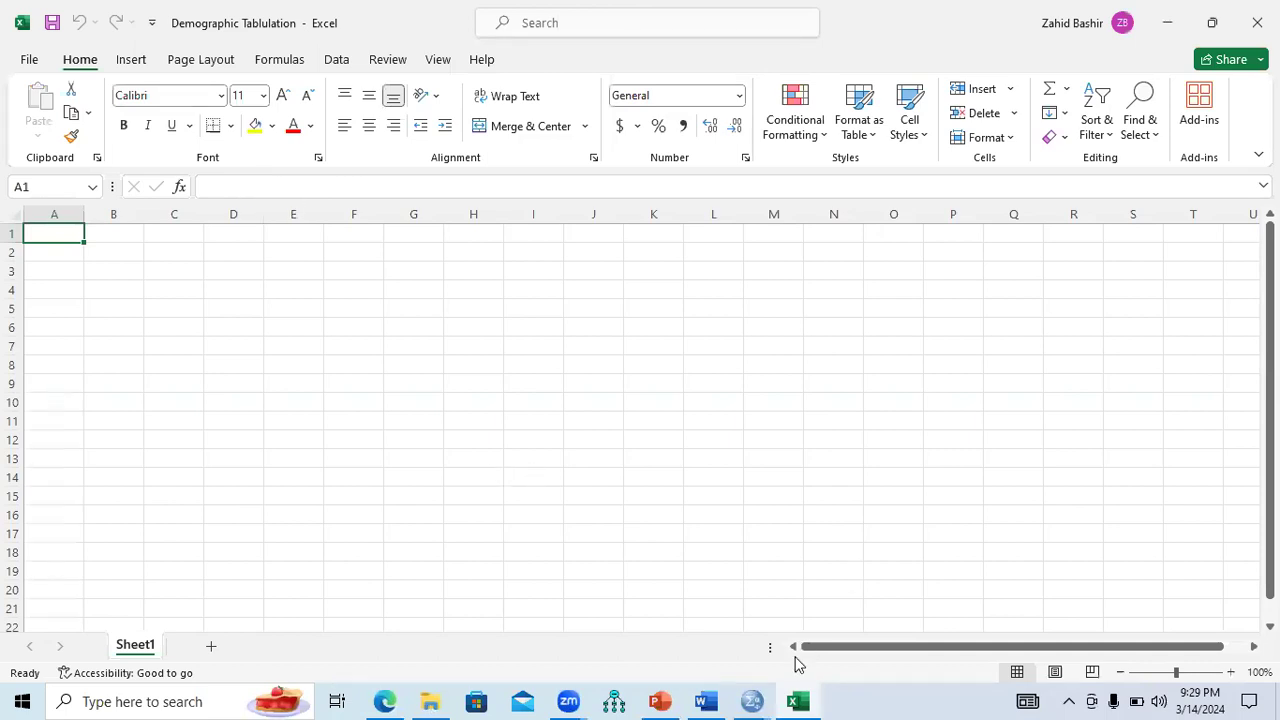
# Select and copy the Gender frequency table in the SPSS output viewer.
pyautogui.click(752, 701)
pyautogui.click(805, 642)
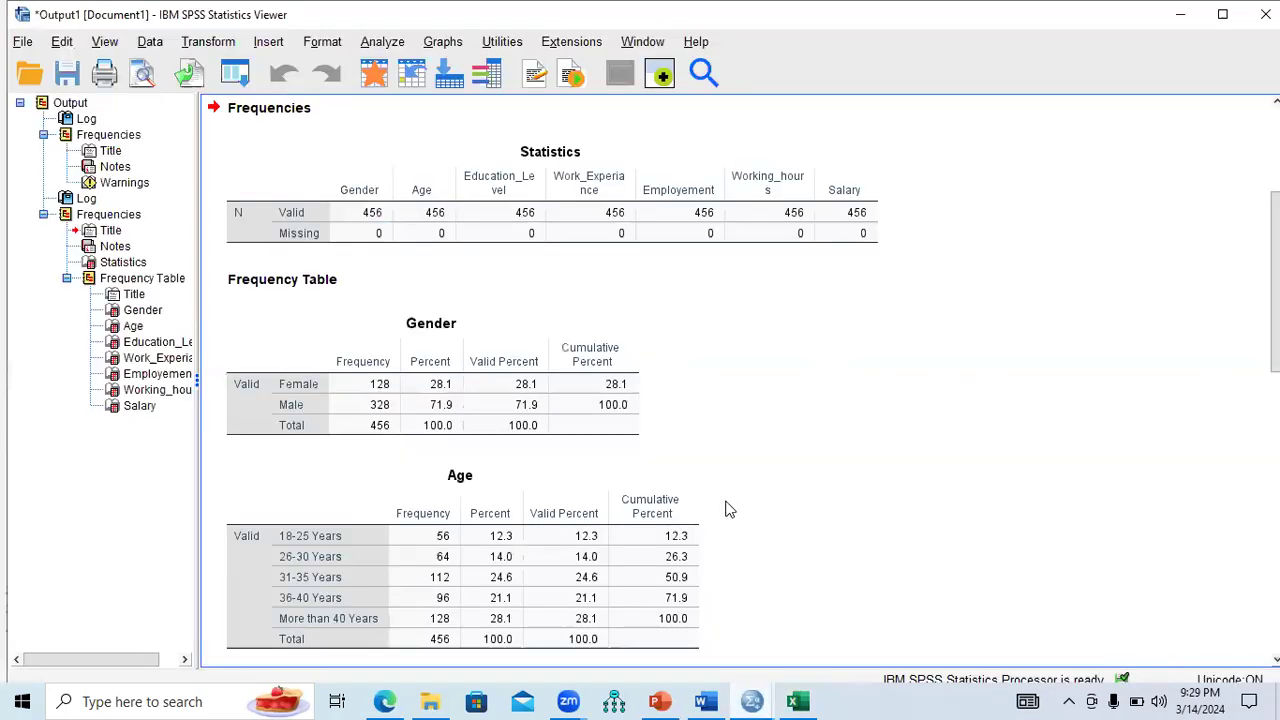
pyautogui.click(358, 392)
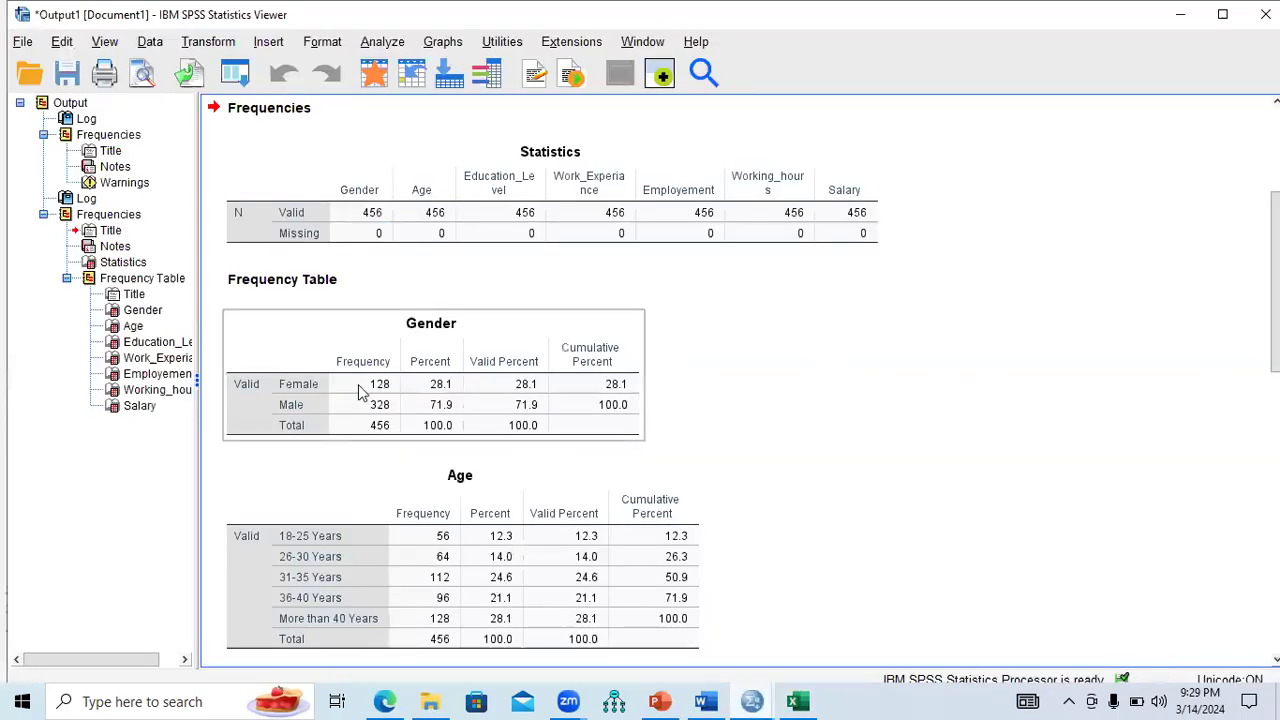
pyautogui.click(441, 354)
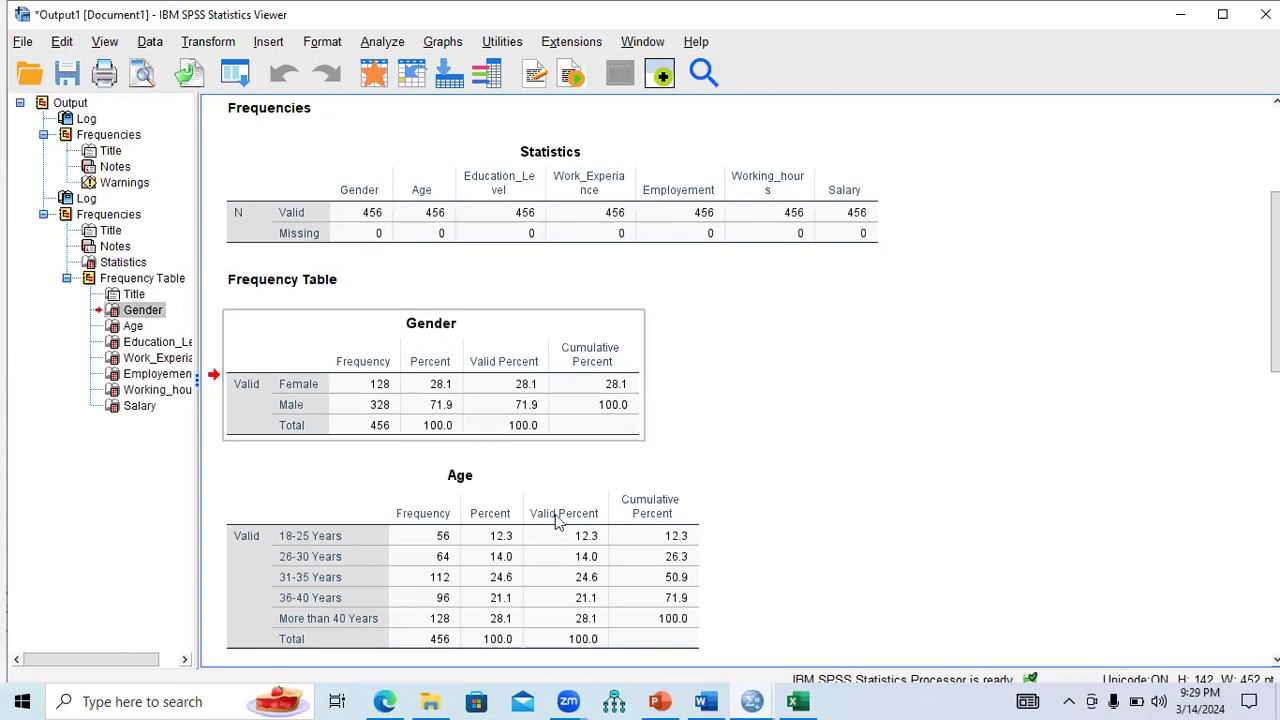
# Paste the Gender table onto a new Sheet2 and copy its labels, Frequency and Percent columns.
pyautogui.click(799, 701)
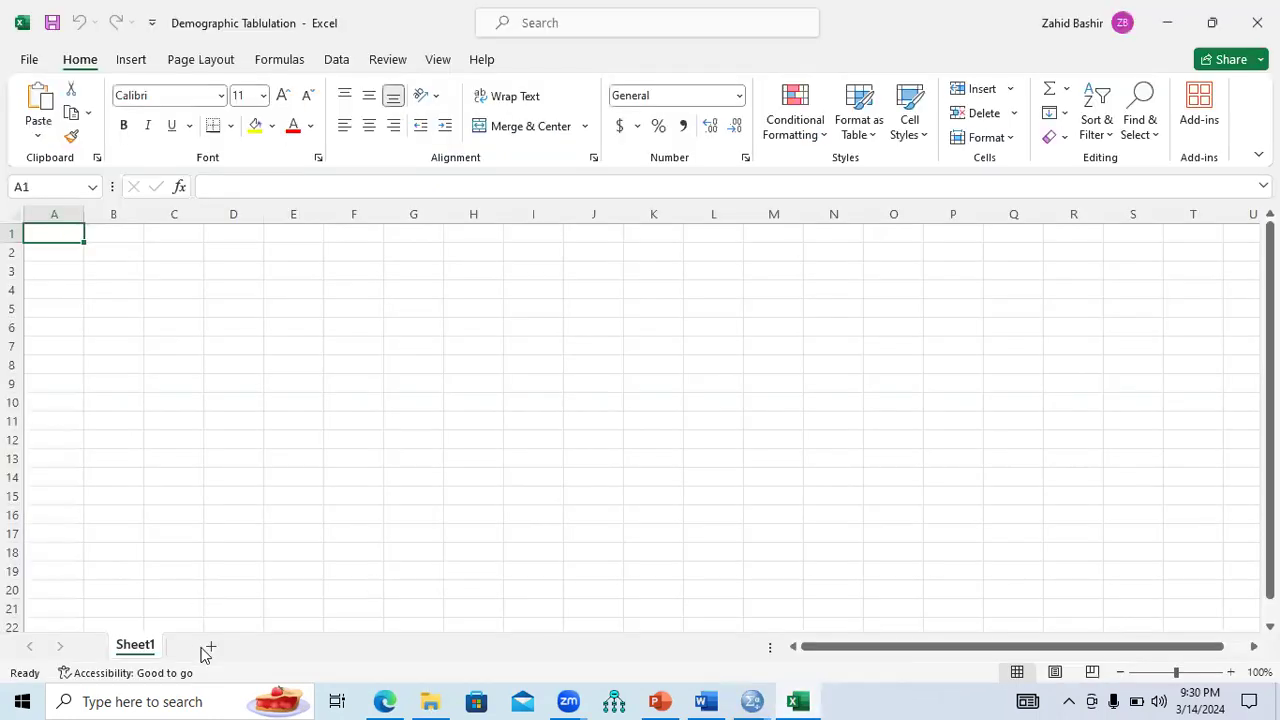
pyautogui.click(207, 646)
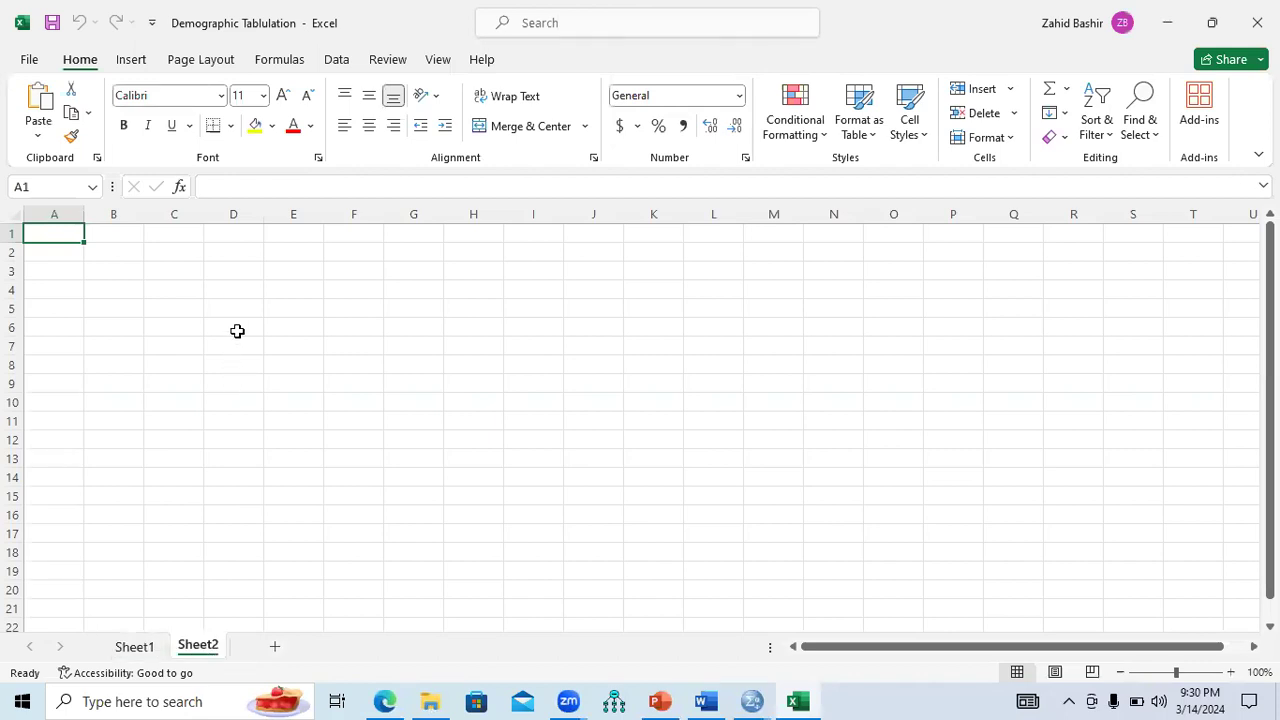
pyautogui.write('Gender \t\tFrequency\tPercent\tValid Percent\tCumulative Percent Valid\tFemale\t128\t28.1\t28.1\t28.1 \tMale\t328\t71.9\t71.9\t100.0 \tTotal\t456\t100.0\t100.0')
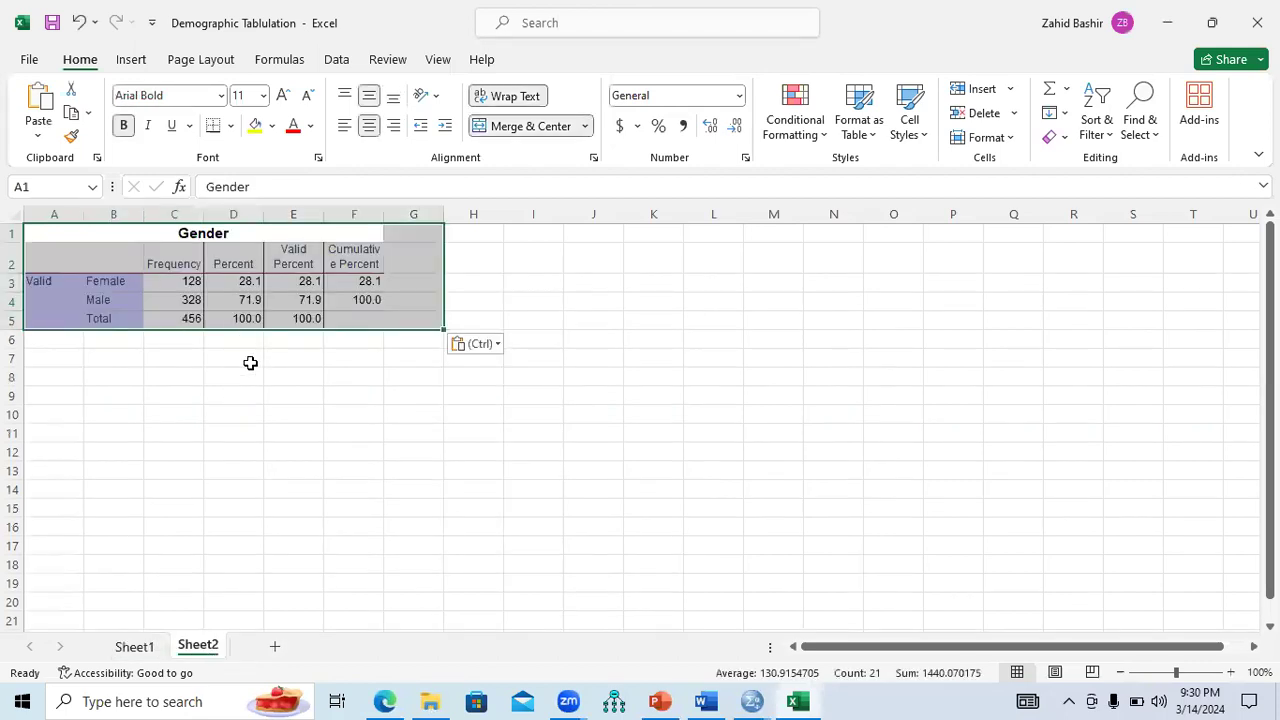
pyautogui.click(250, 363)
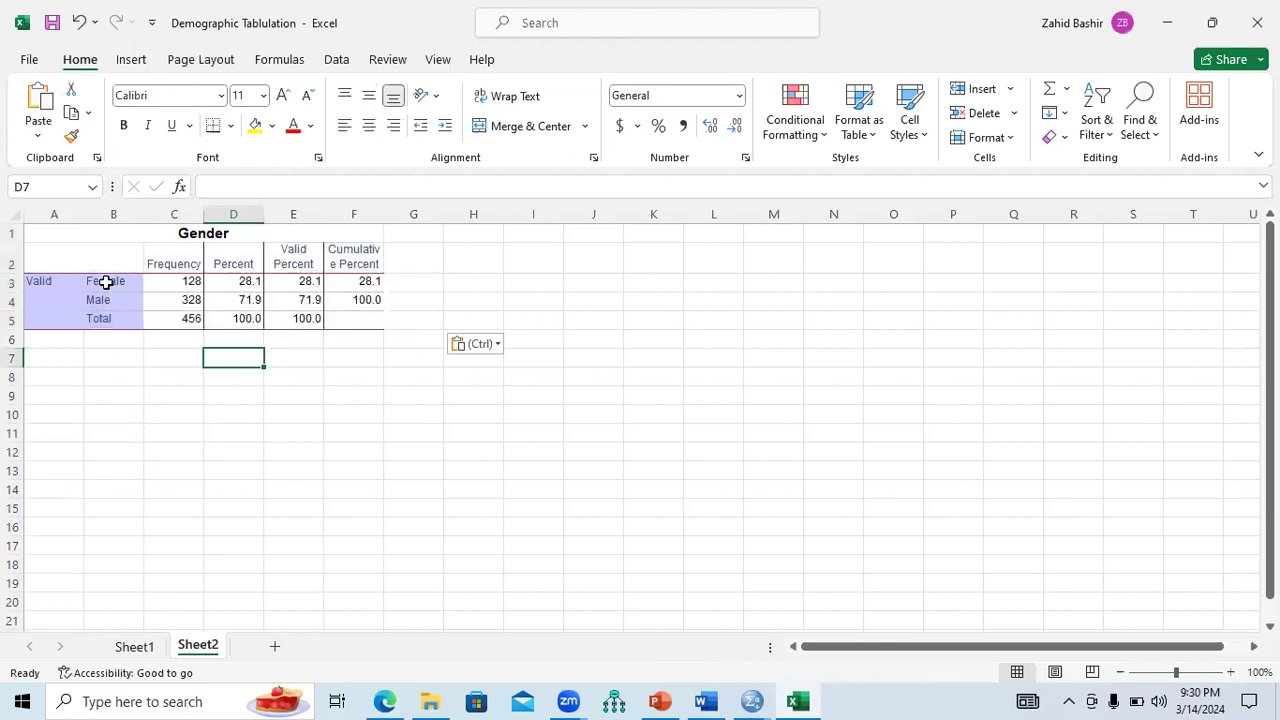
pyautogui.moveTo(106, 254); pyautogui.dragTo(229, 284)
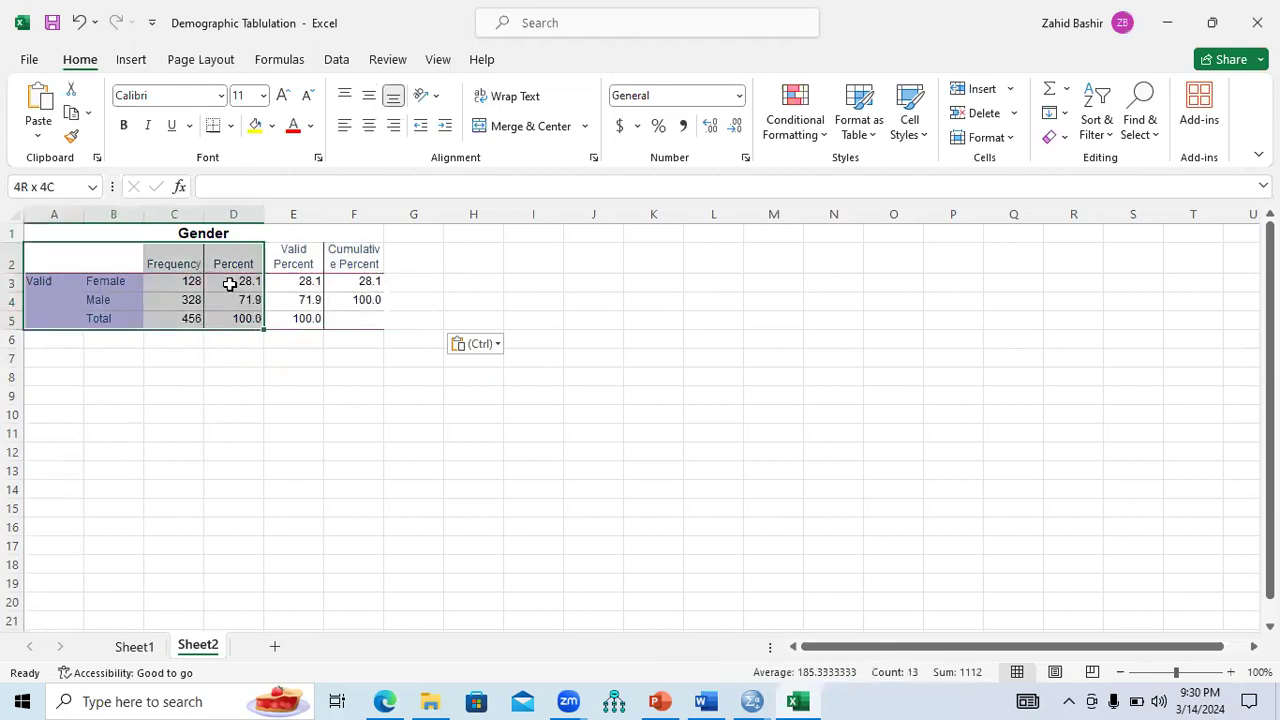
pyautogui.click(189, 300)
pyautogui.moveTo(114, 257); pyautogui.dragTo(216, 290)
pyautogui.hotkey('ctrl', 'c')
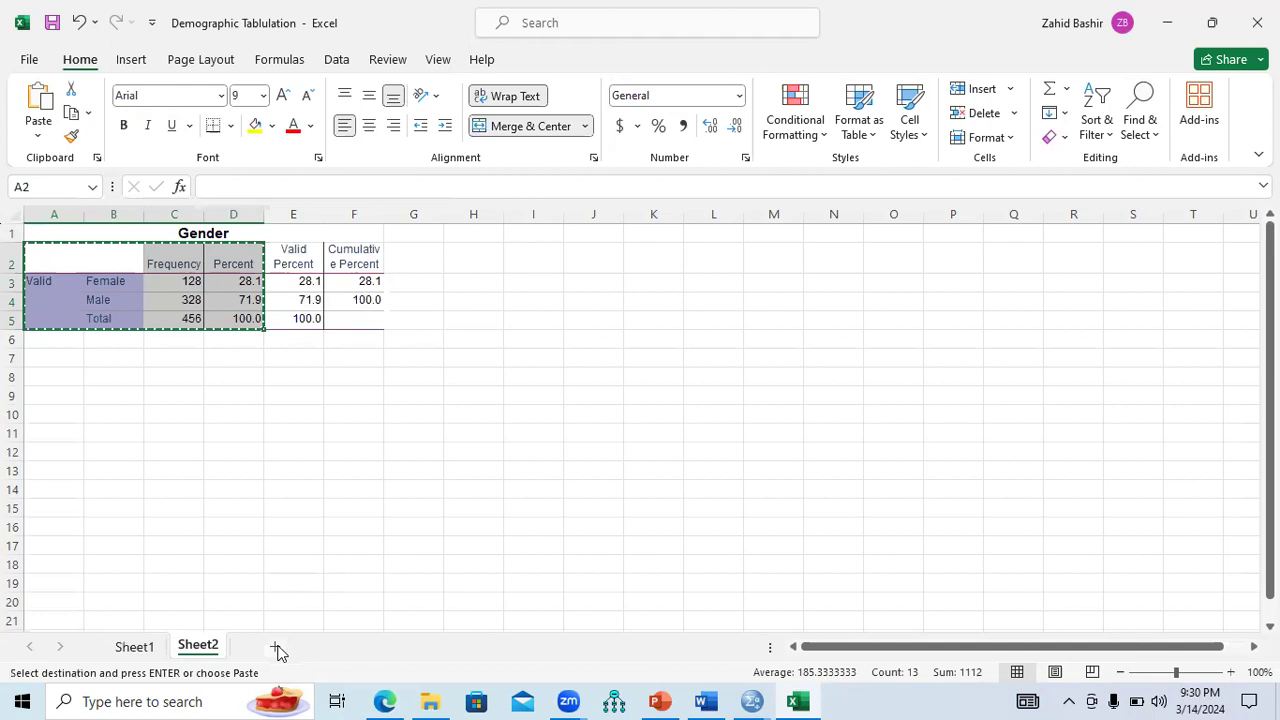
pyautogui.click(134, 646)
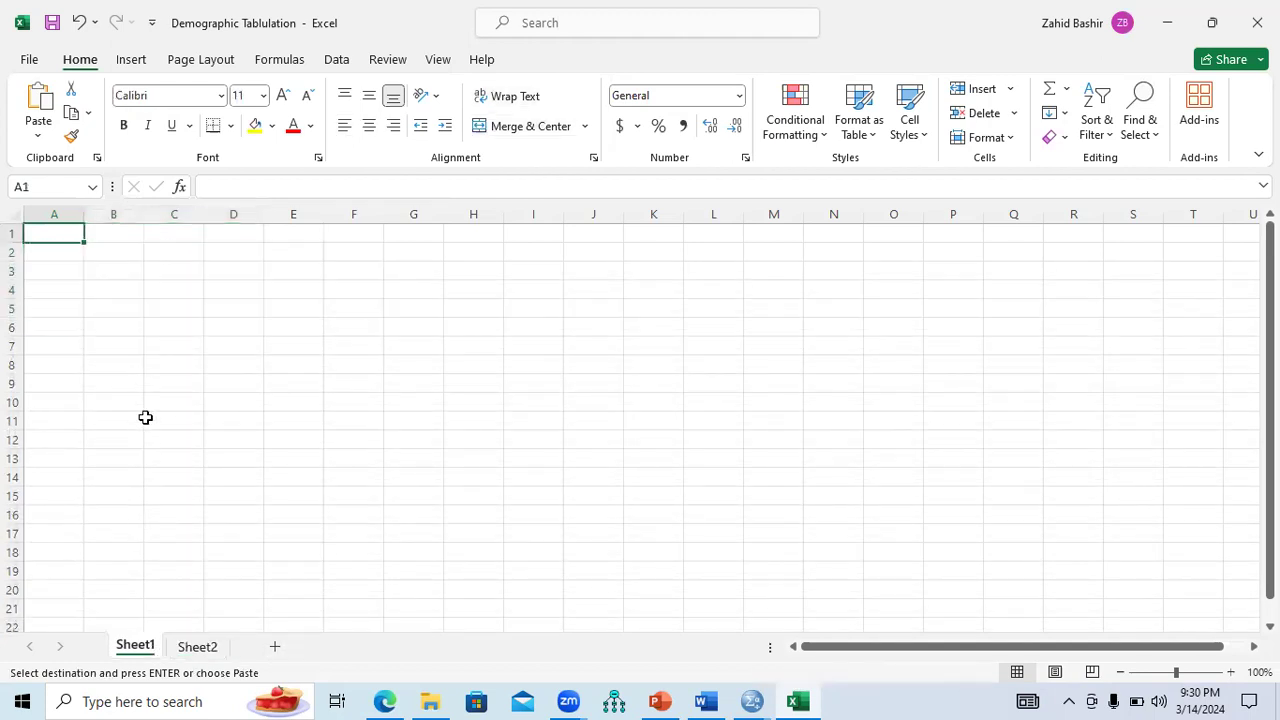
# Paste the Female and Male rows (128/28.1, 328/71.9) from Sheet2 into Sheet1 at A2.
pyautogui.click(63, 254)
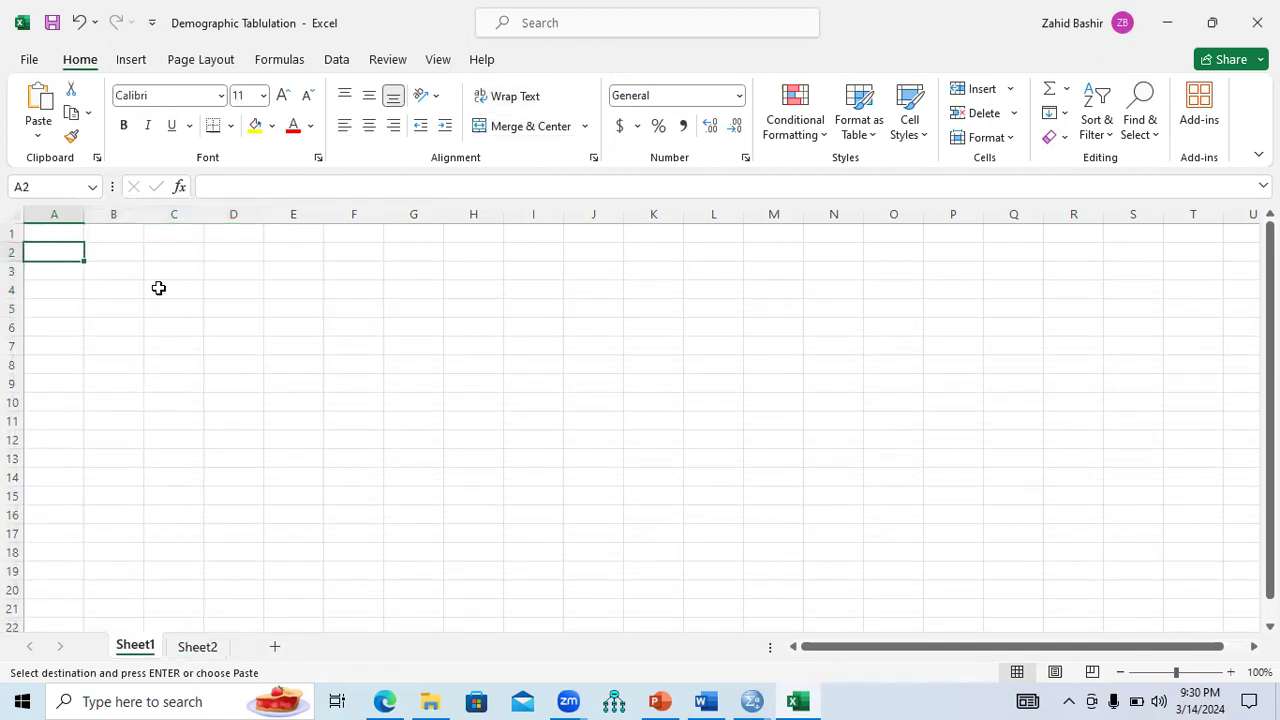
pyautogui.hotkey('ctrl', 'v')
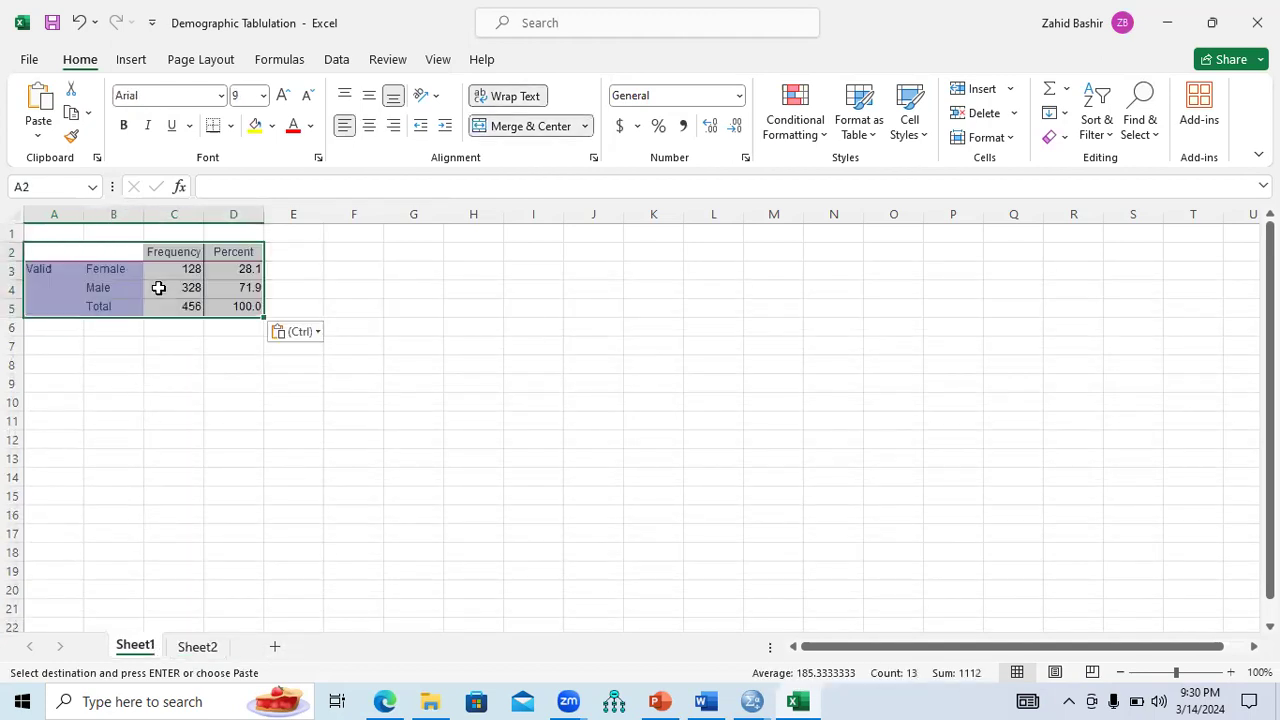
pyautogui.click(108, 341)
pyautogui.hotkey('ctrl', 'z')
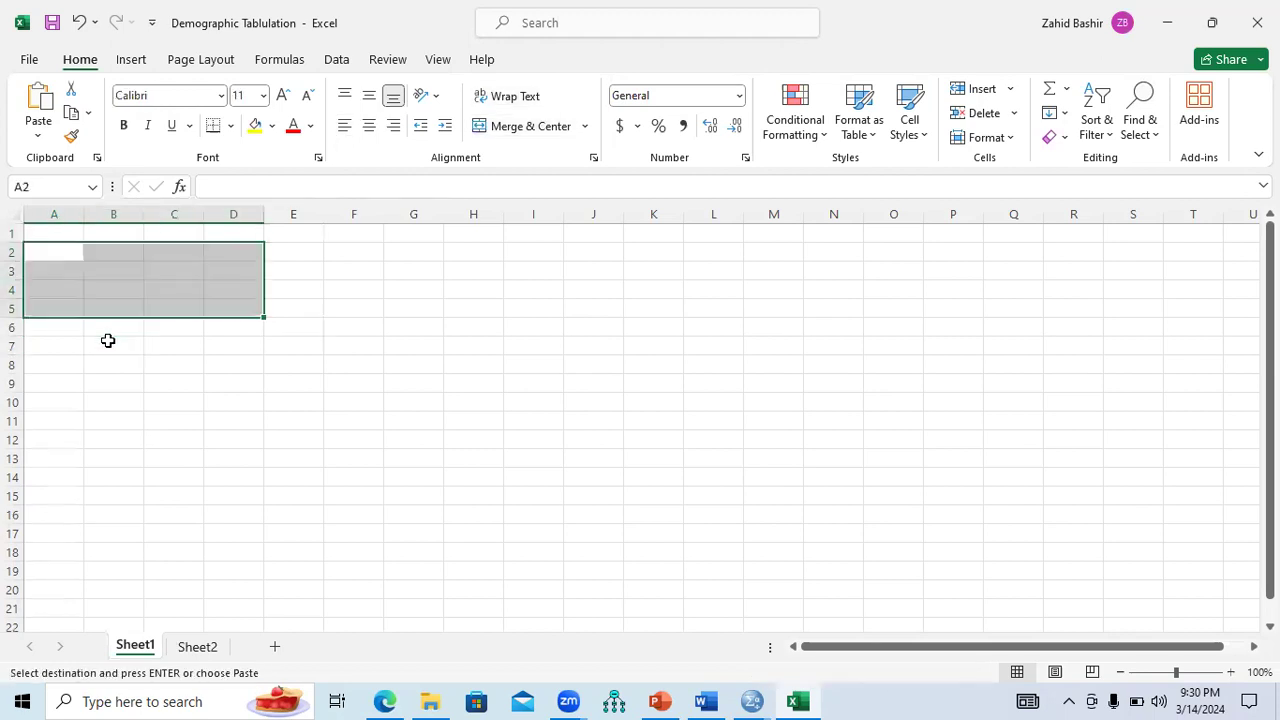
pyautogui.click(205, 648)
pyautogui.click(215, 432)
pyautogui.click(132, 286)
pyautogui.moveTo(179, 286)
pyautogui.mouseDown()
pyautogui.moveTo(208, 288)
pyautogui.moveTo(185, 300)
pyautogui.mouseUp()
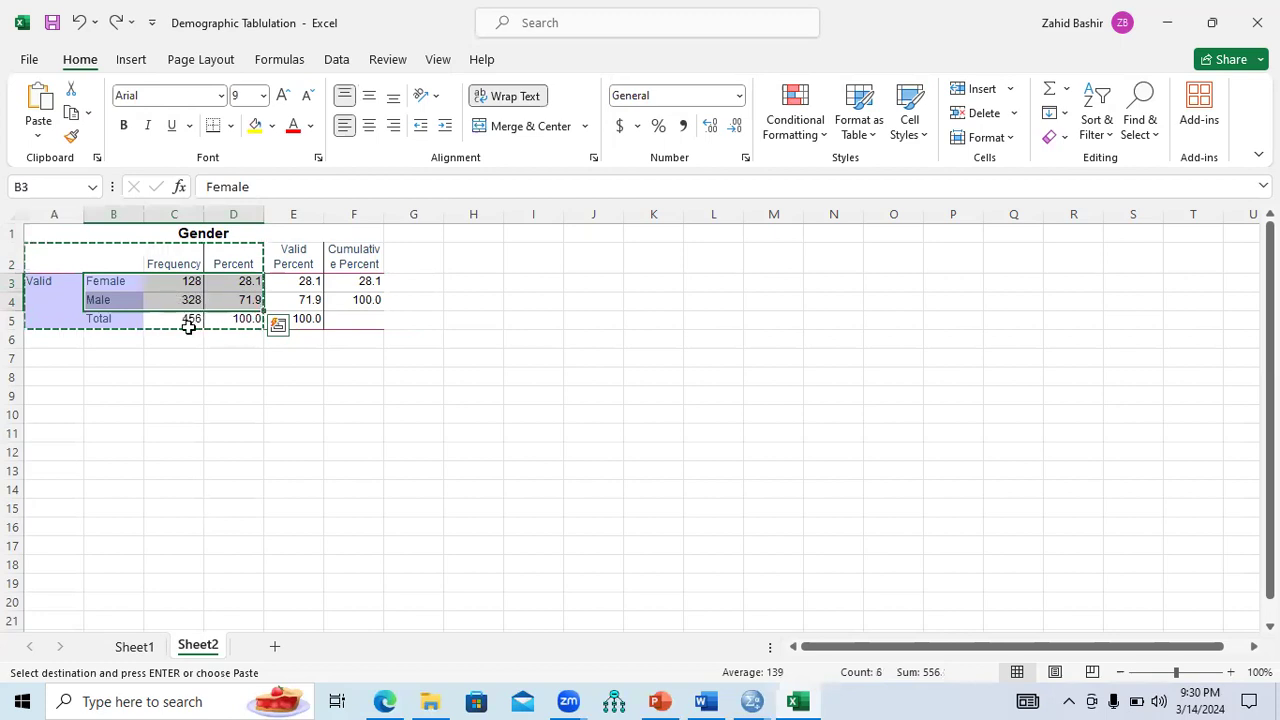
pyautogui.click(134, 648)
pyautogui.click(67, 266)
pyautogui.click(68, 251)
pyautogui.hotkey('ctrl', 'v')
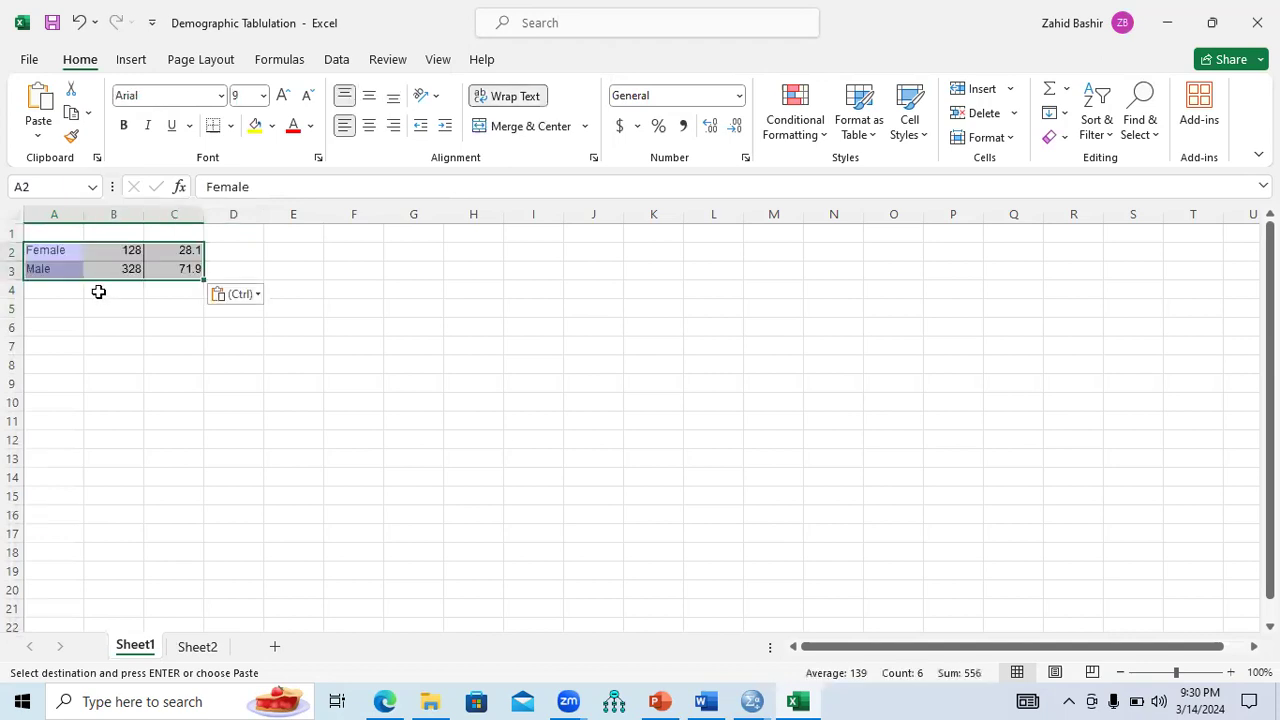
# Type Gender in A1 and paste the Frequency and Percent headers into B1:C1.
pyautogui.click(55, 234)
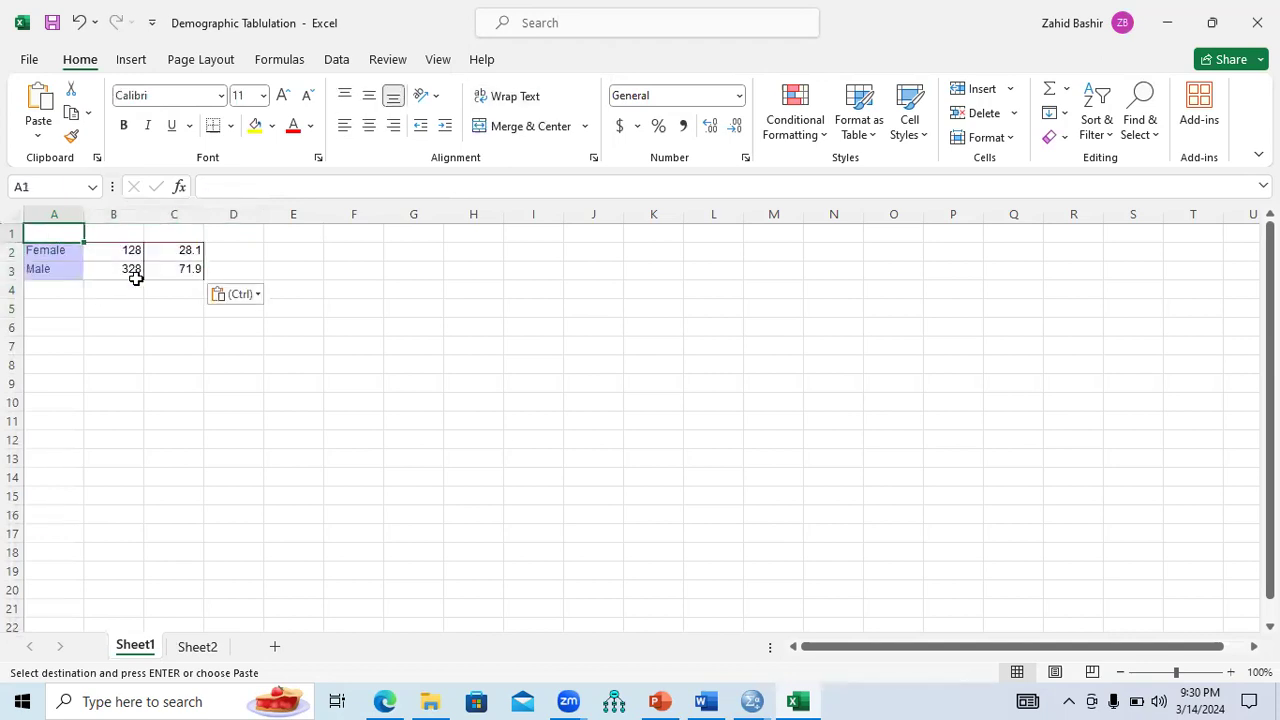
pyautogui.write('Gender')
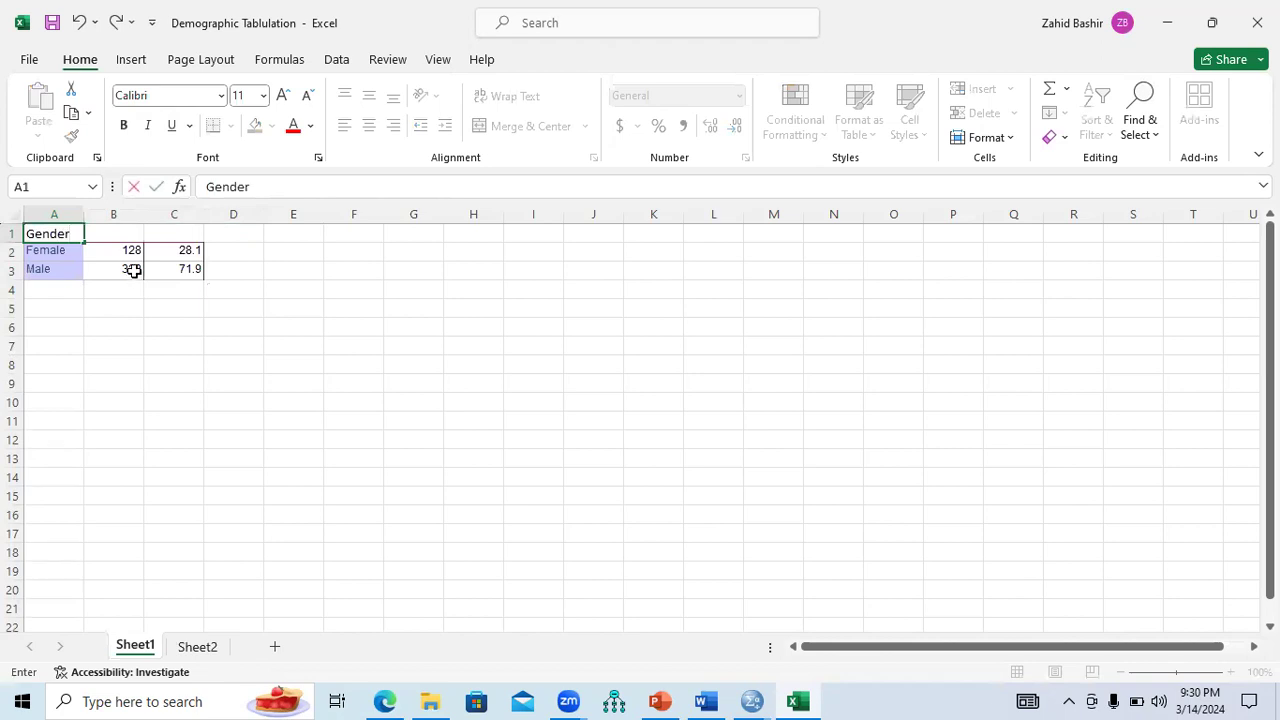
pyautogui.click(197, 646)
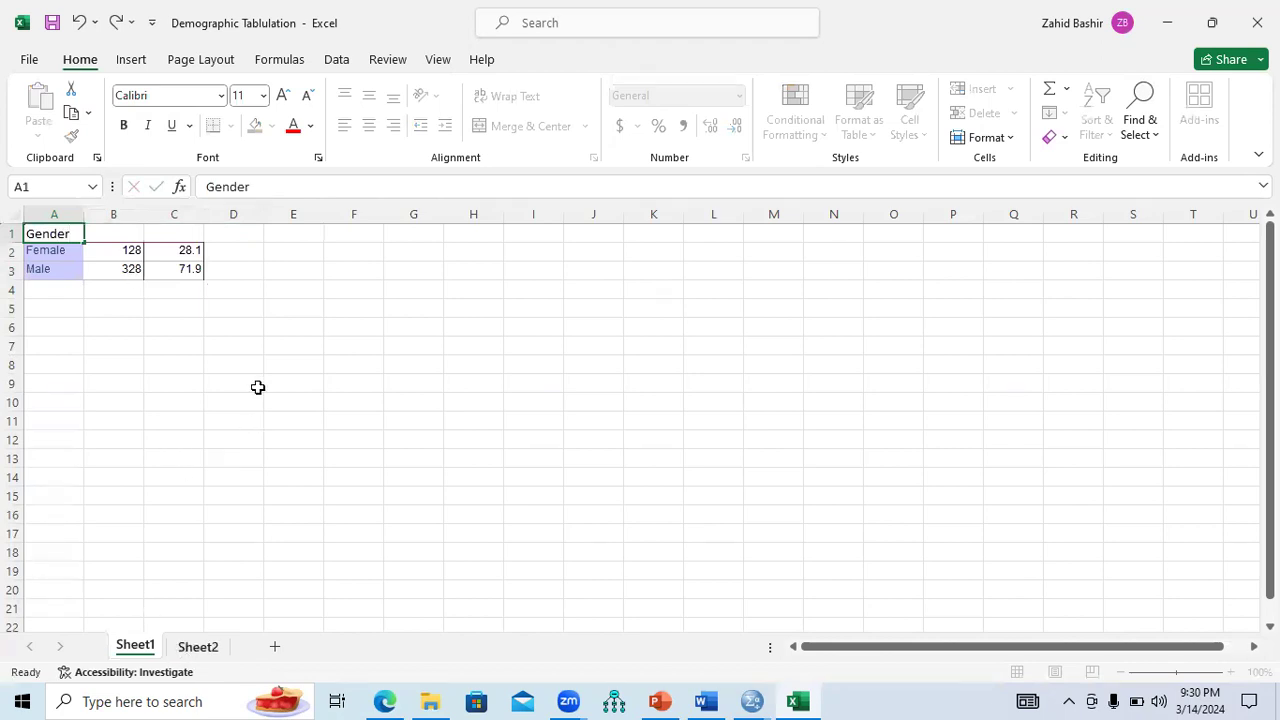
pyautogui.moveTo(185, 266); pyautogui.dragTo(234, 268)
pyautogui.hotkey('ctrl', 'c')
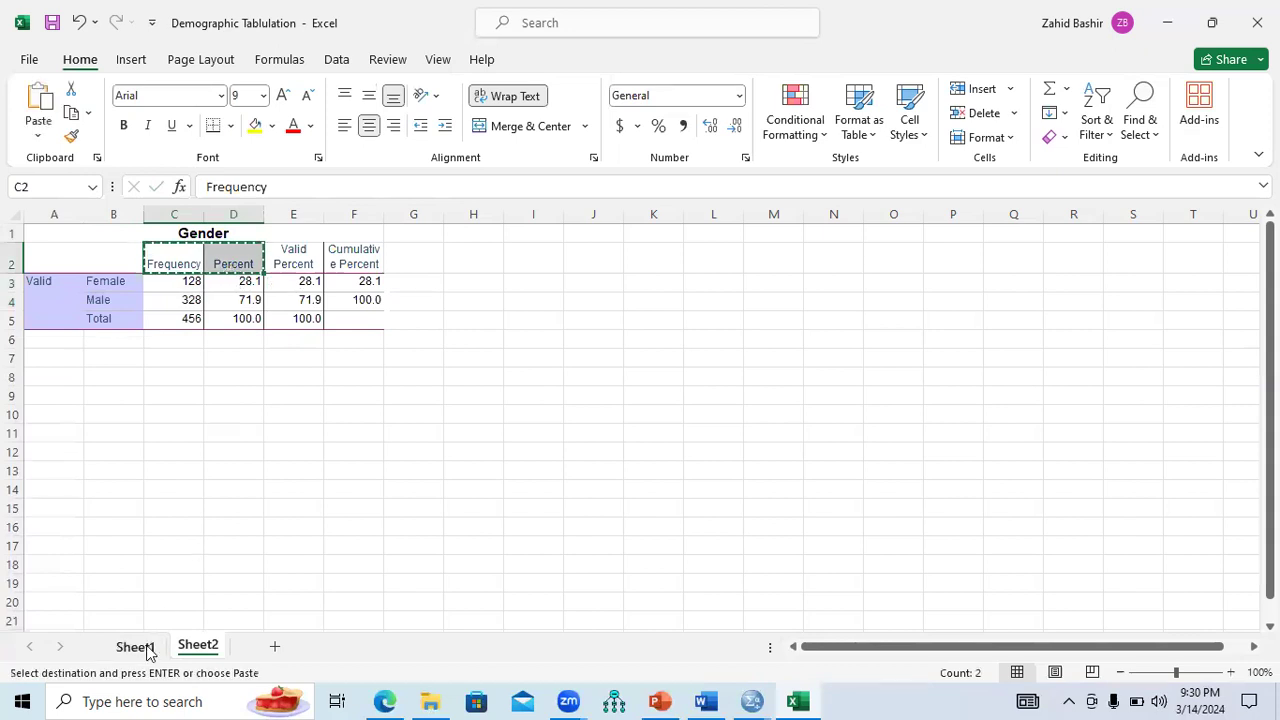
pyautogui.click(140, 646)
pyautogui.moveTo(121, 231); pyautogui.dragTo(158, 232)
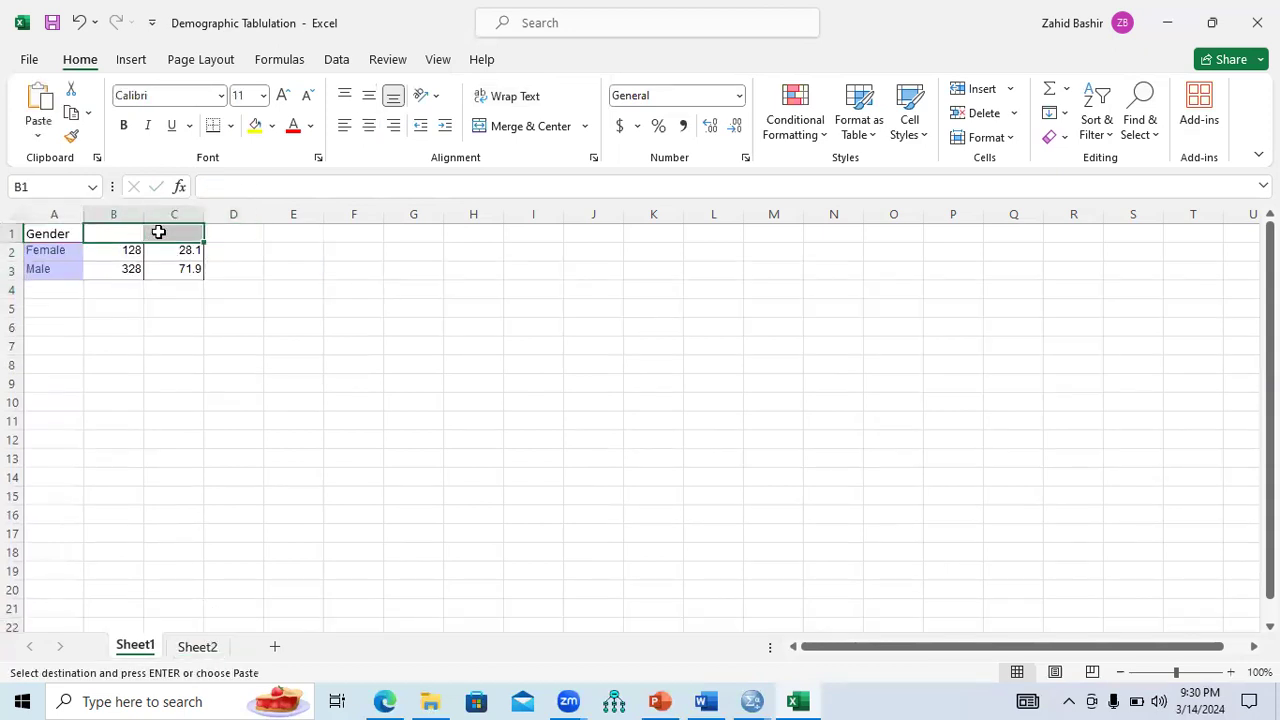
pyautogui.hotkey('ctrl', 'v')
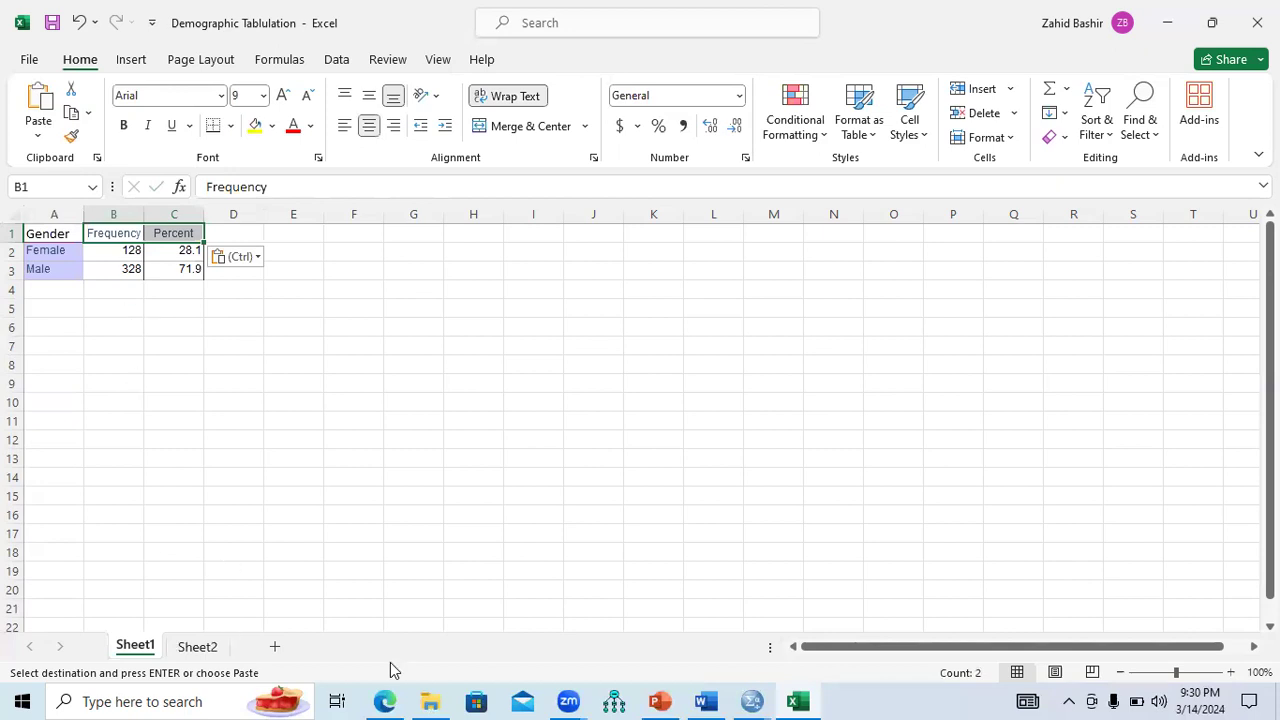
pyautogui.click(752, 701)
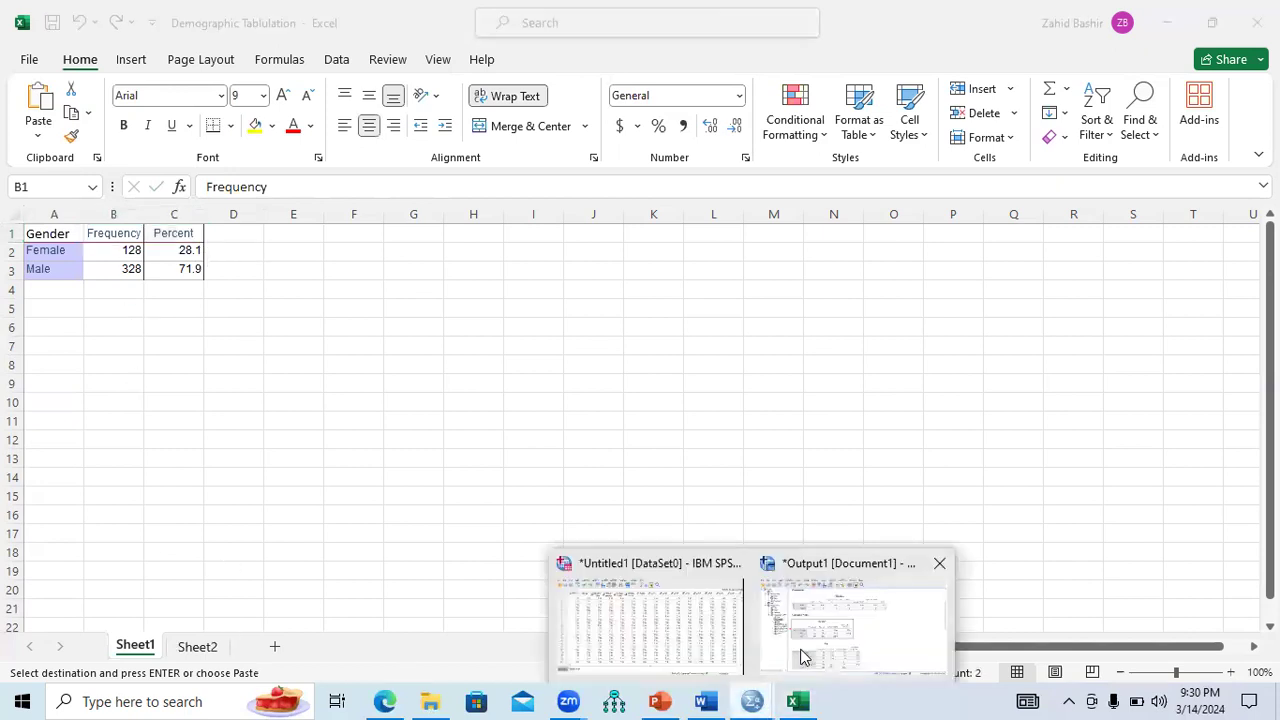
# Copy the SPSS Age table, paste it at Sheet2 A8, and select the age-group rows B10:D14.
pyautogui.click(803, 657)
pyautogui.click(489, 560)
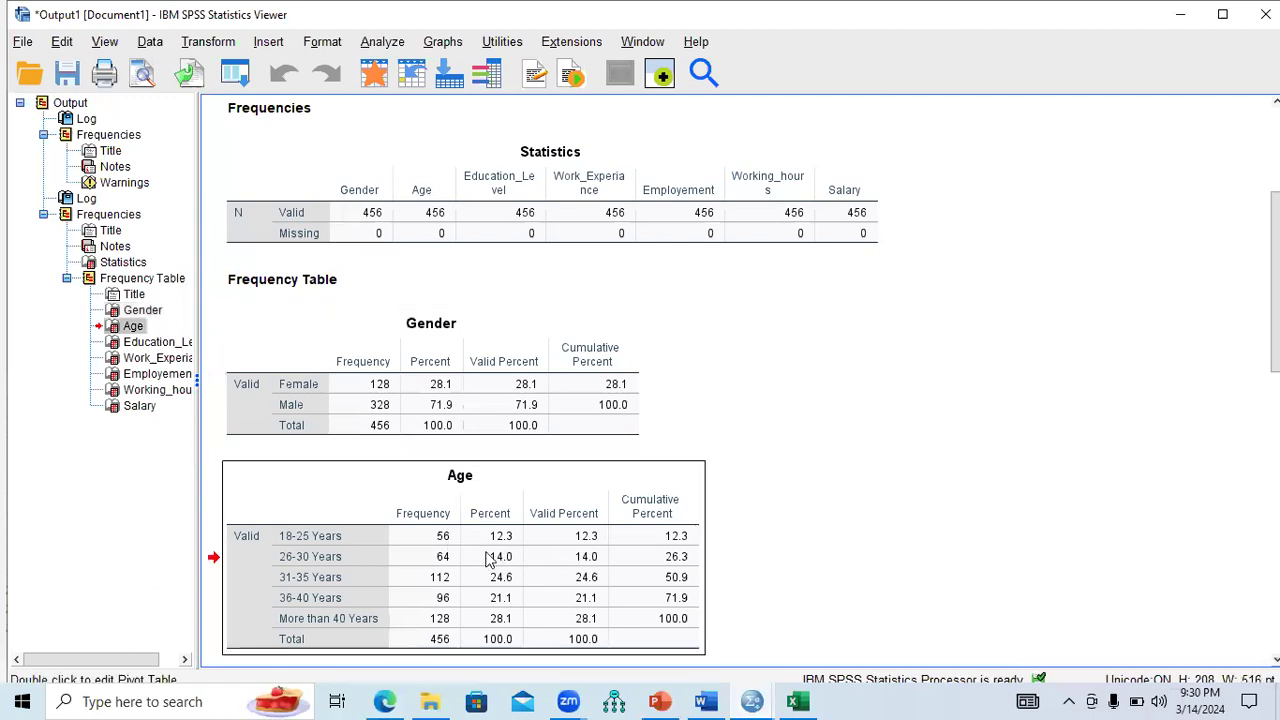
pyautogui.doubleClick(695, 540)
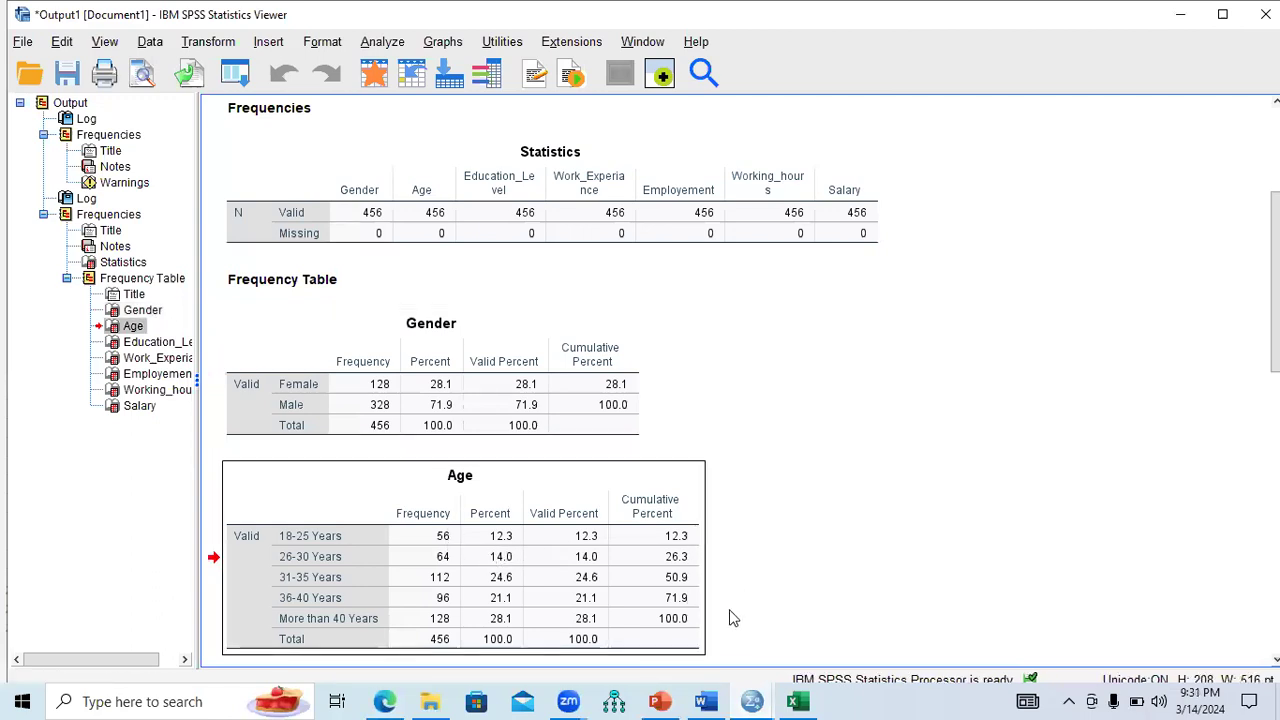
pyautogui.click(797, 701)
pyautogui.click(199, 650)
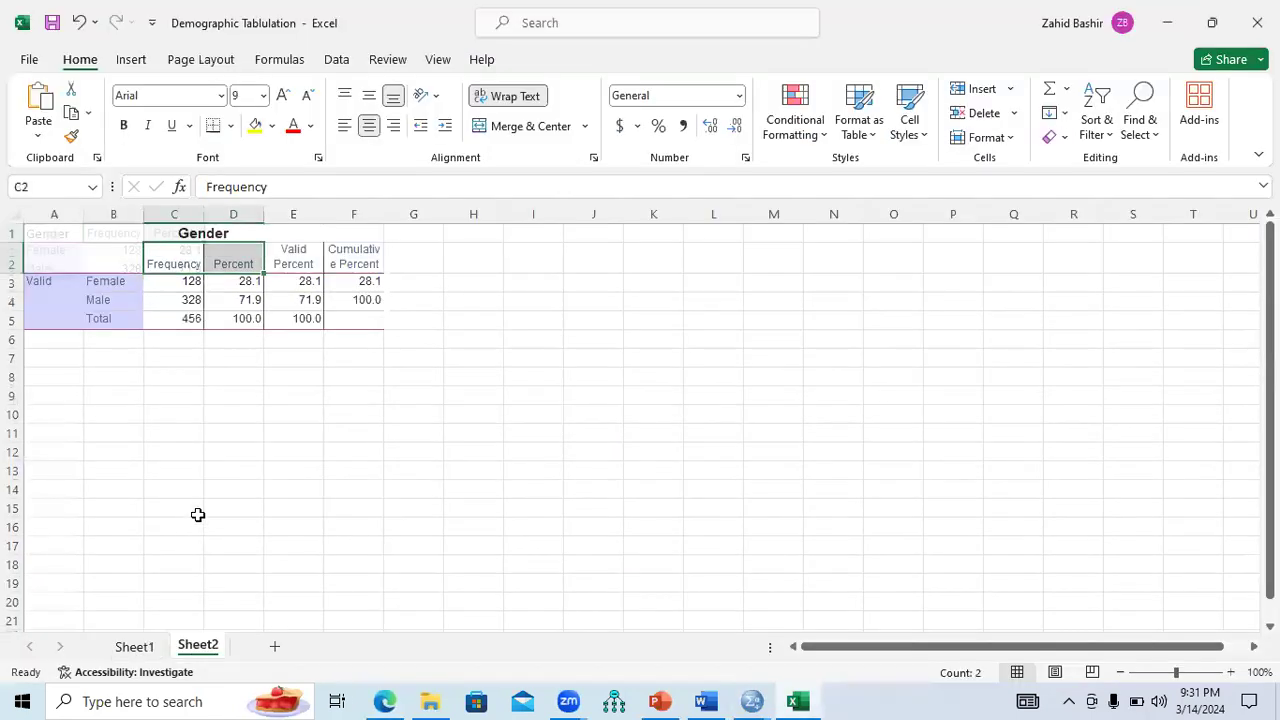
pyautogui.click(59, 376)
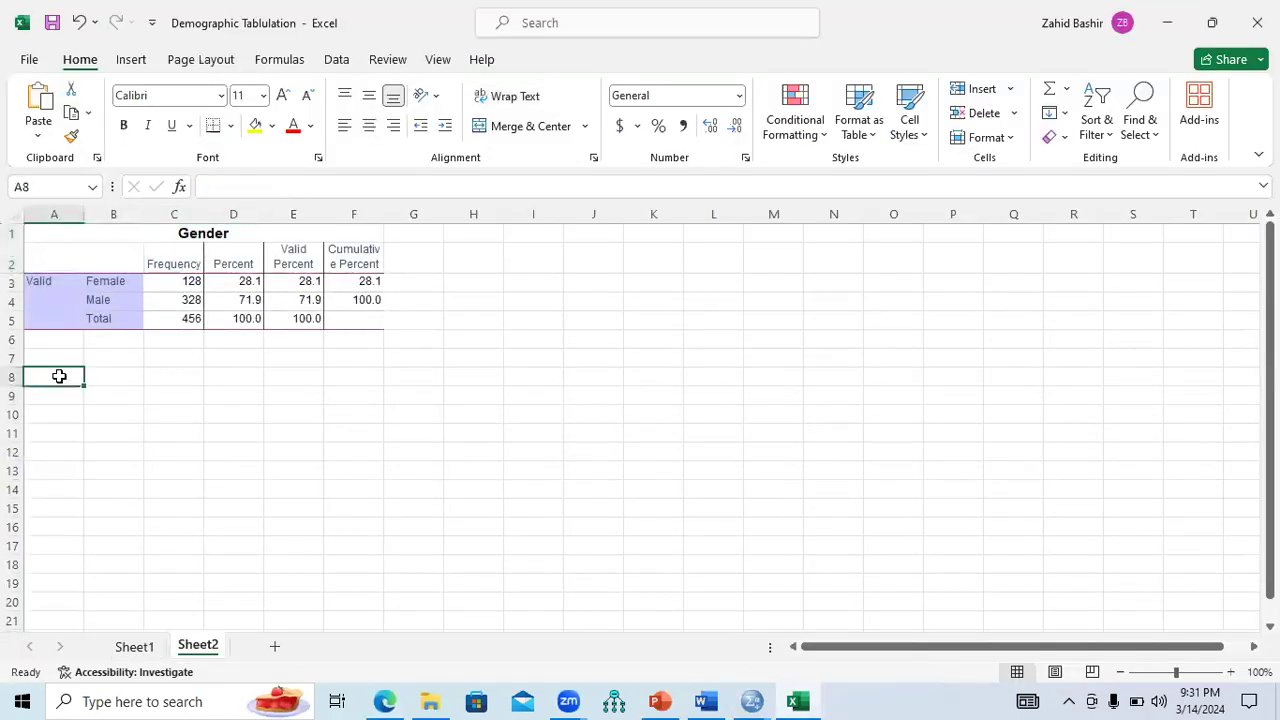
pyautogui.hotkey('ctrl', 'v')
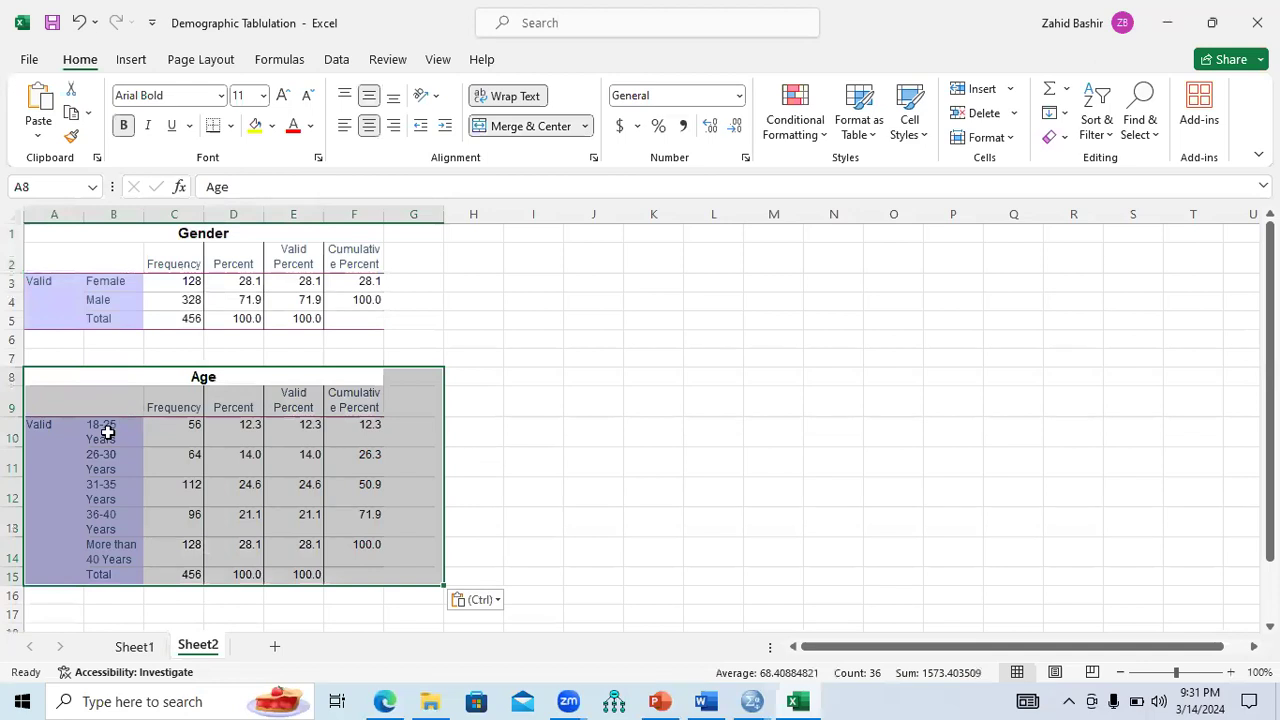
pyautogui.moveTo(118, 432); pyautogui.dragTo(245, 550)
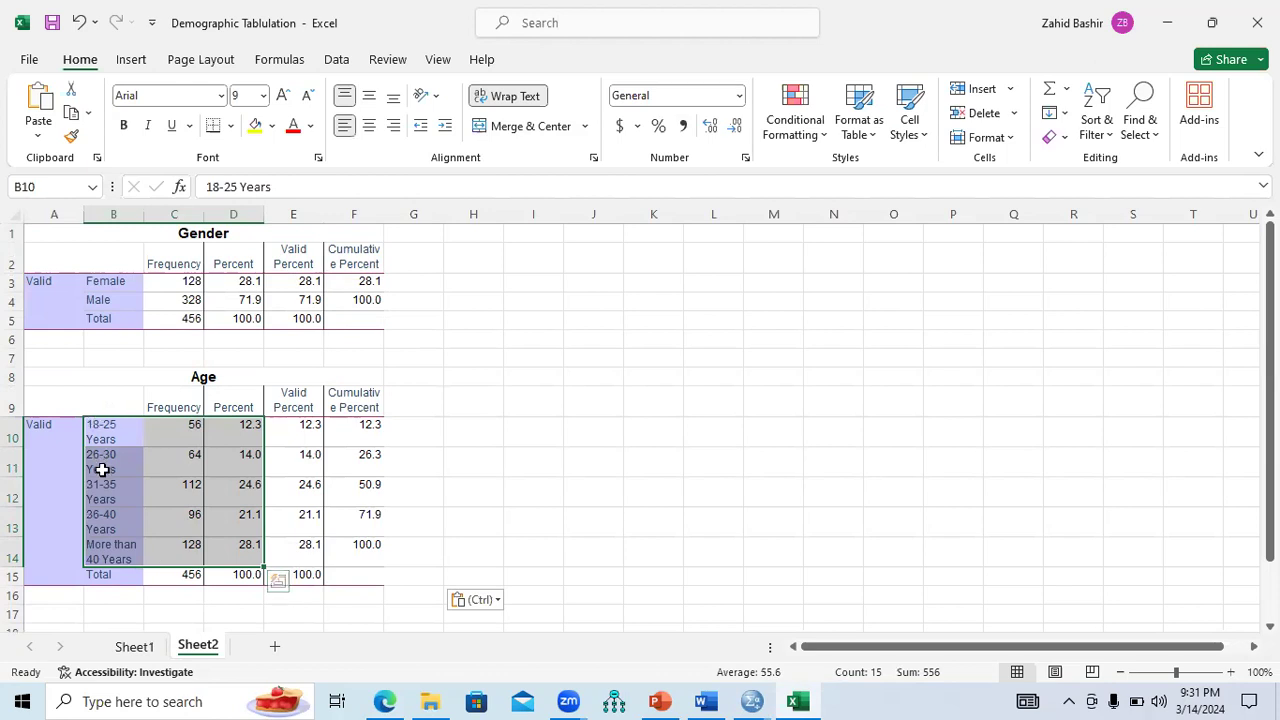
# Add an Age heading in Sheet1 A4 and paste the five age groups' frequencies and percents below it.
pyautogui.hotkey('ctrl', 'c')
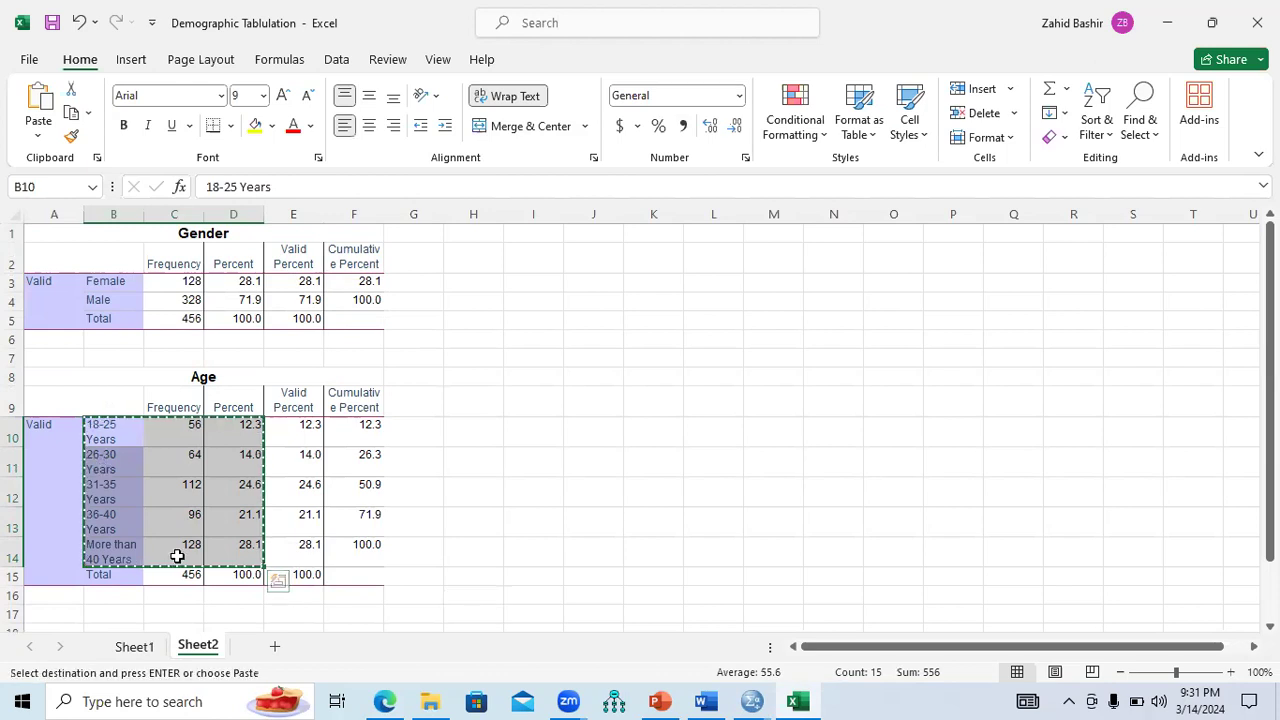
pyautogui.click(149, 651)
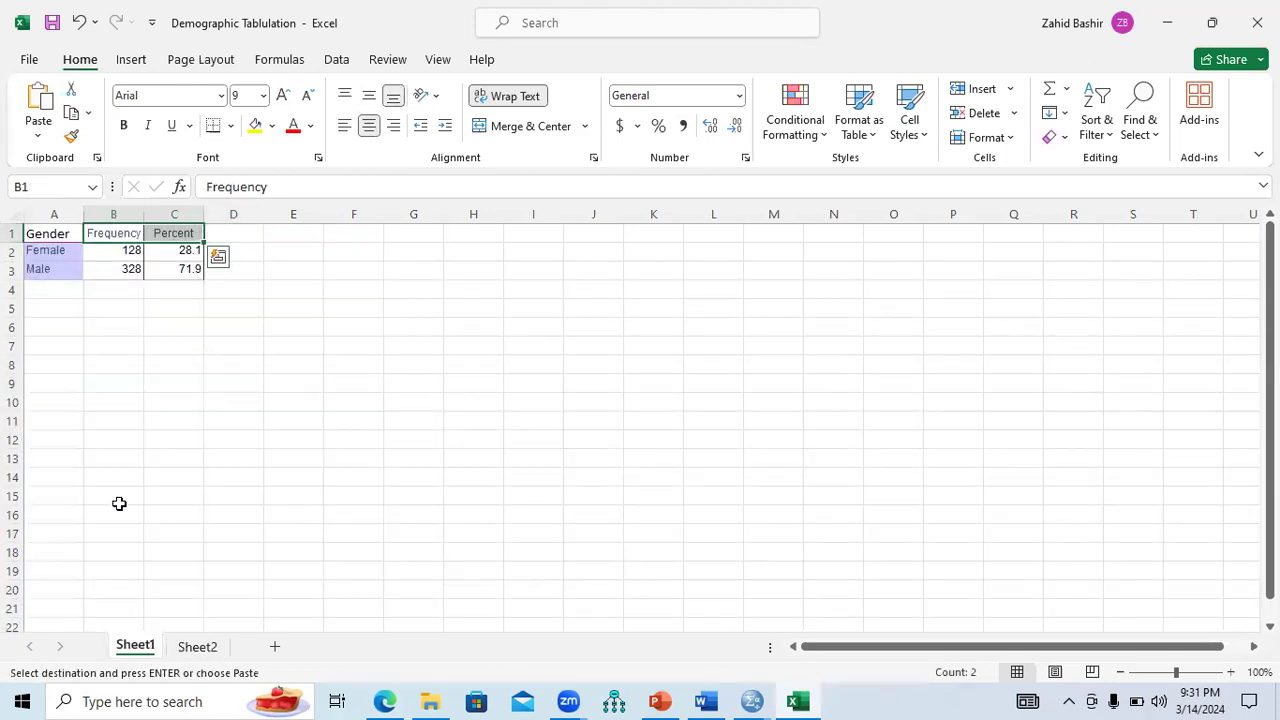
pyautogui.click(55, 289)
pyautogui.write('Age')
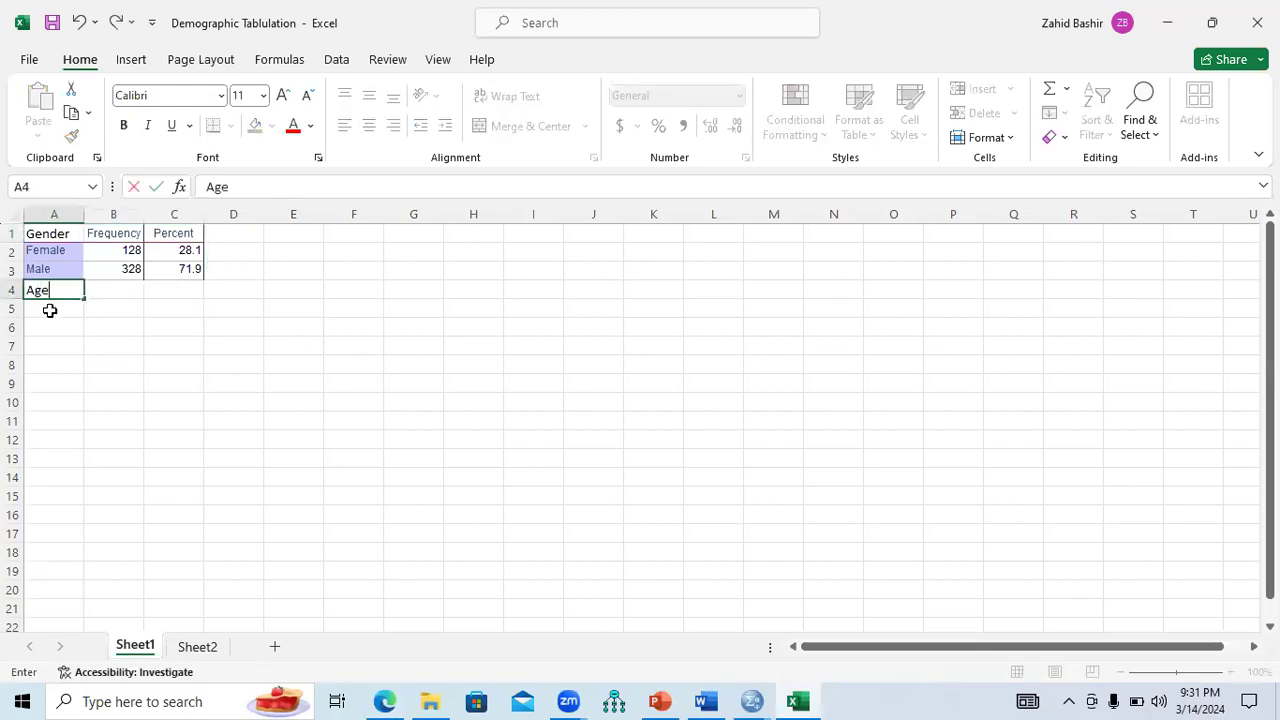
pyautogui.press('Return')
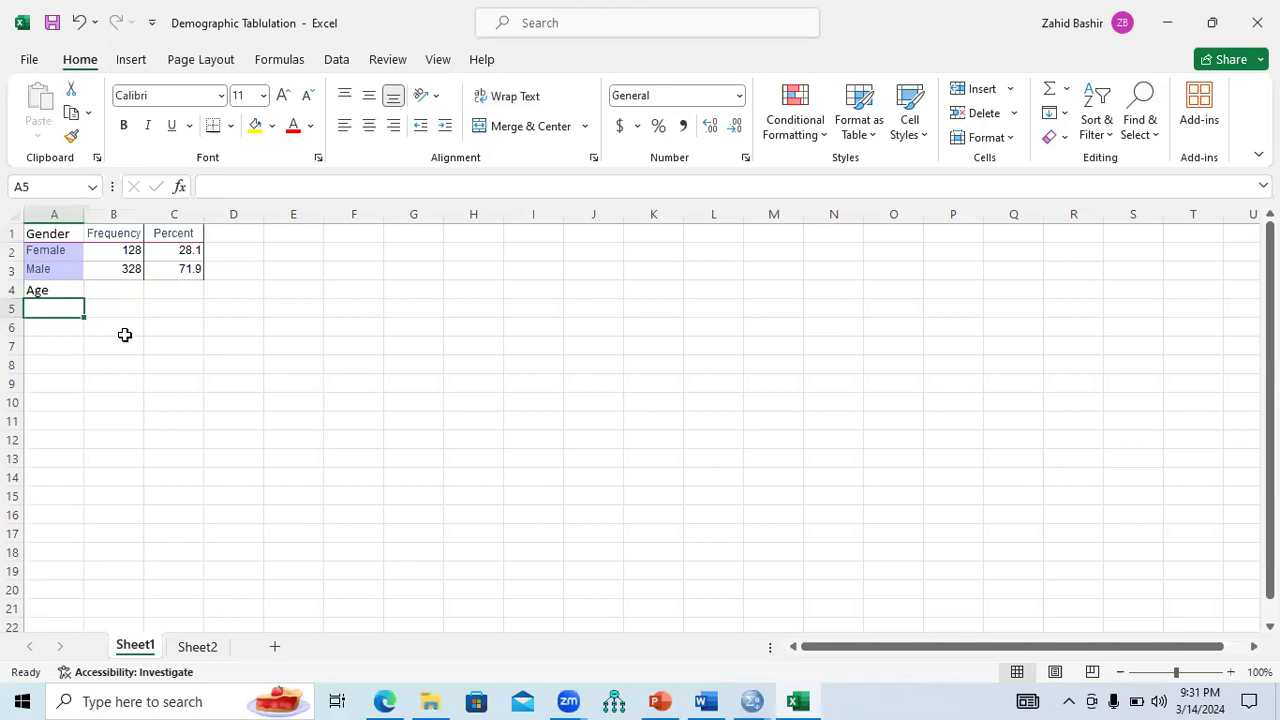
pyautogui.click(205, 648)
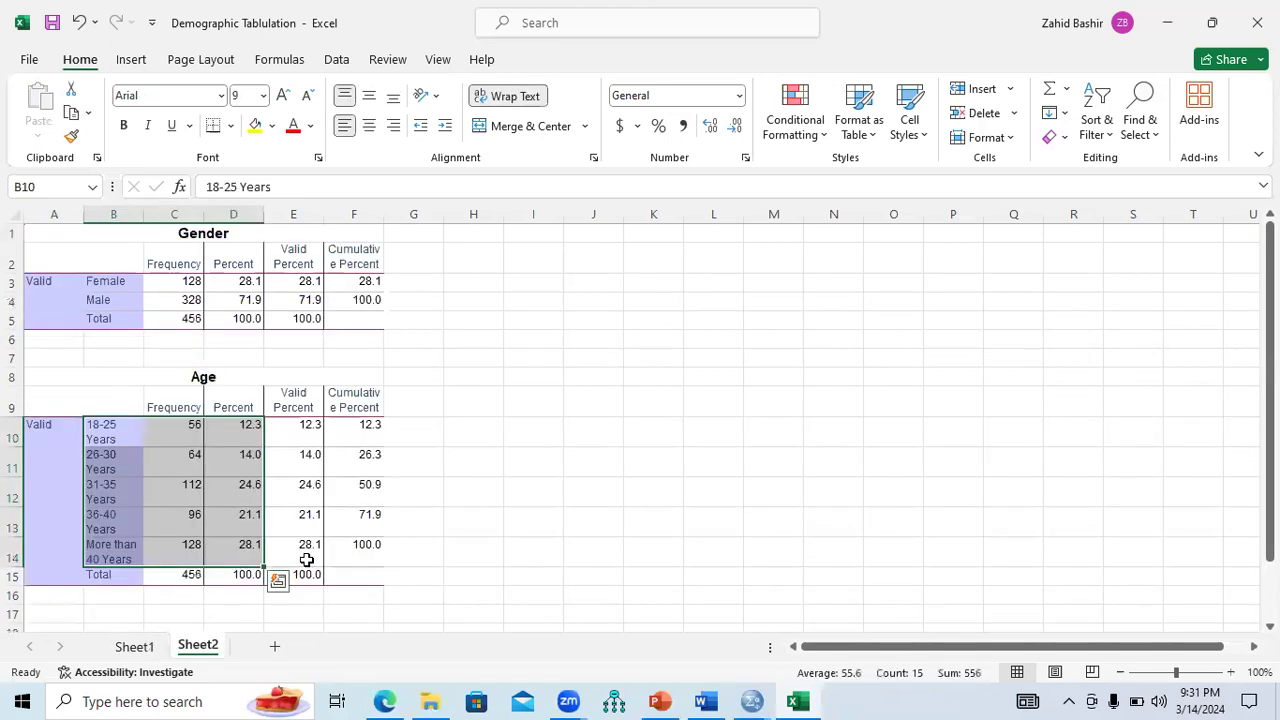
pyautogui.hotkey('ctrl', 'c')
pyautogui.click(135, 646)
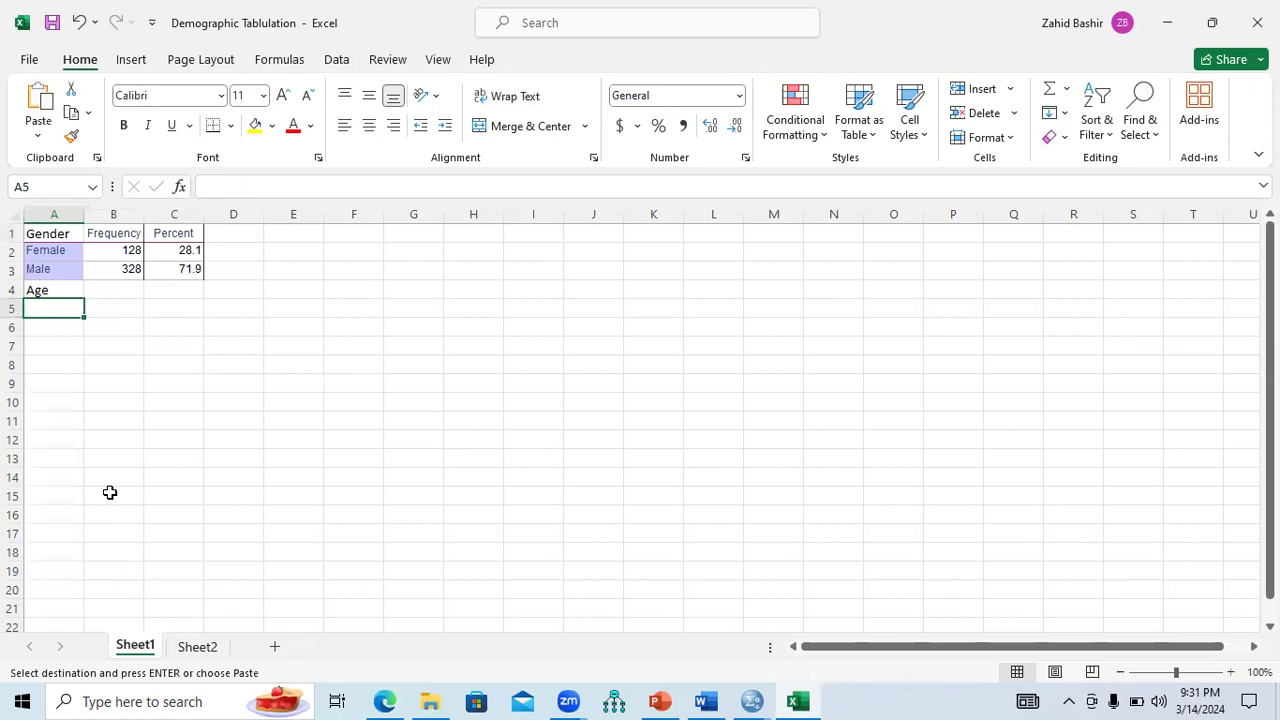
pyautogui.hotkey('ctrl', 'v')
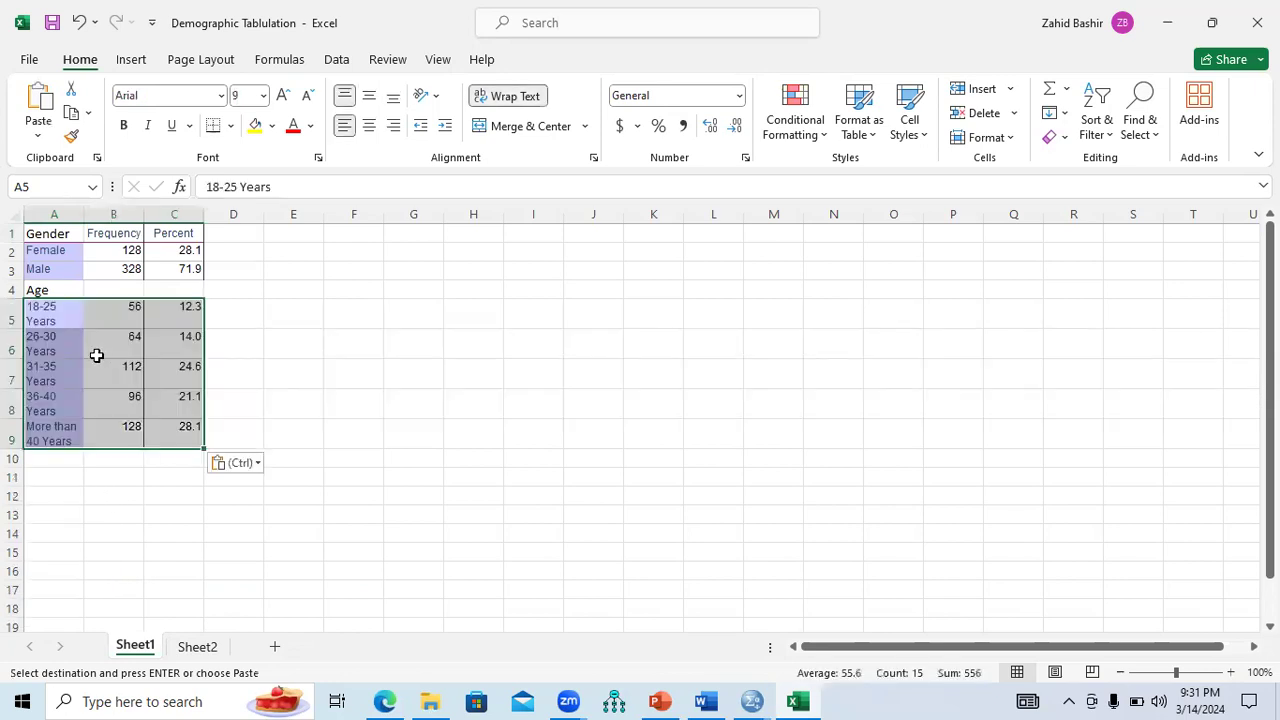
pyautogui.click(95, 355)
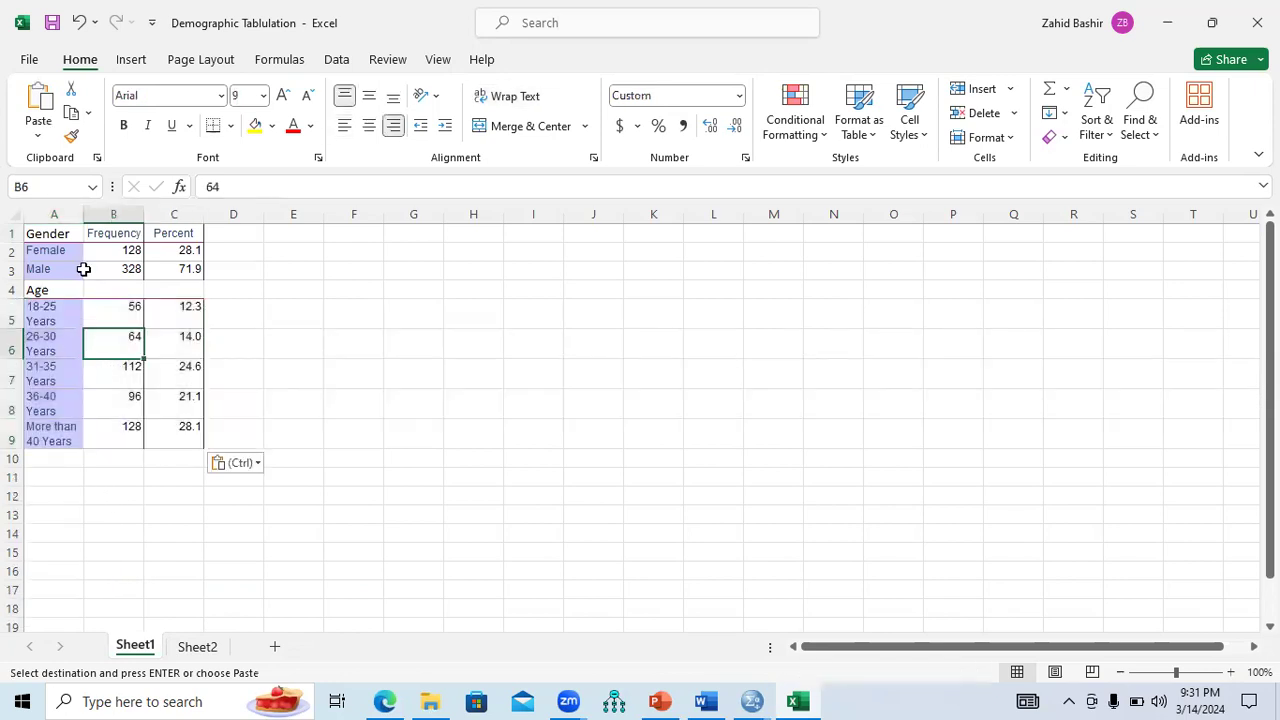
# Widen column A so the category labels fit on one line.
pyautogui.doubleClick(79, 216)
pyautogui.moveTo(88, 216); pyautogui.dragTo(115, 216)
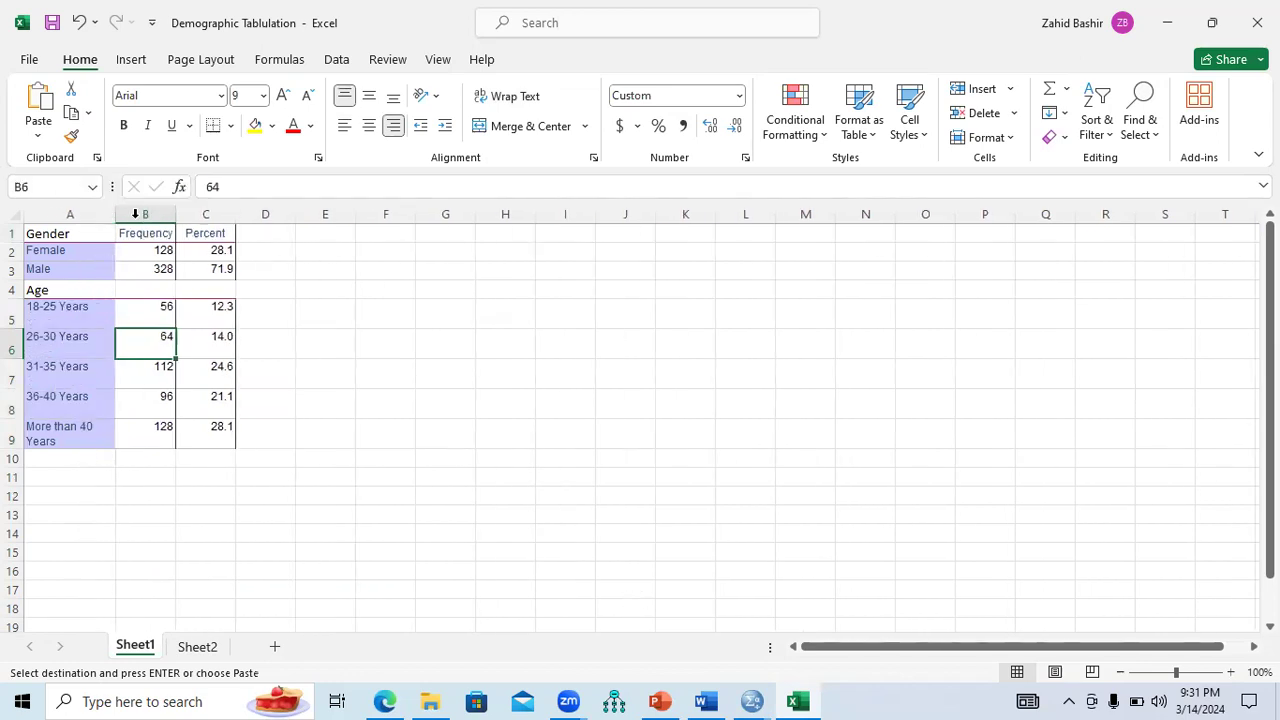
pyautogui.moveTo(115, 216); pyautogui.dragTo(164, 216)
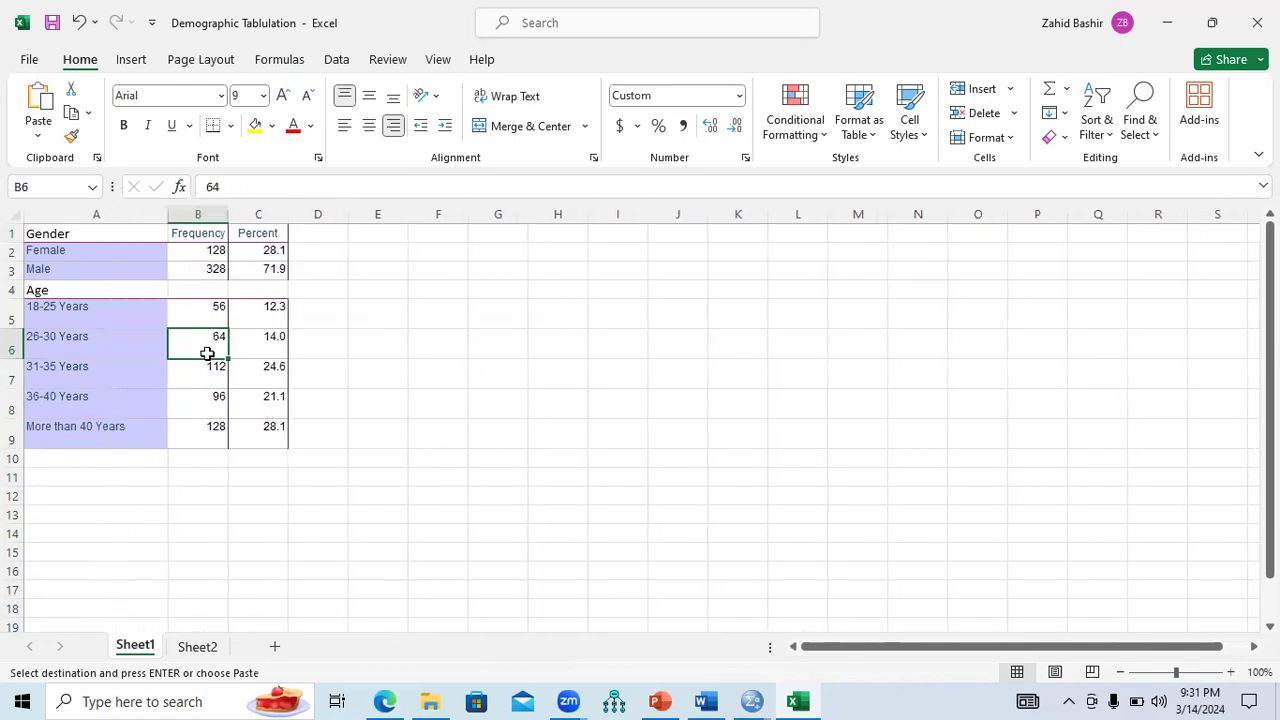
# Select the Education_Level frequency table in the SPSS output viewer.
pyautogui.moveTo(752, 701)
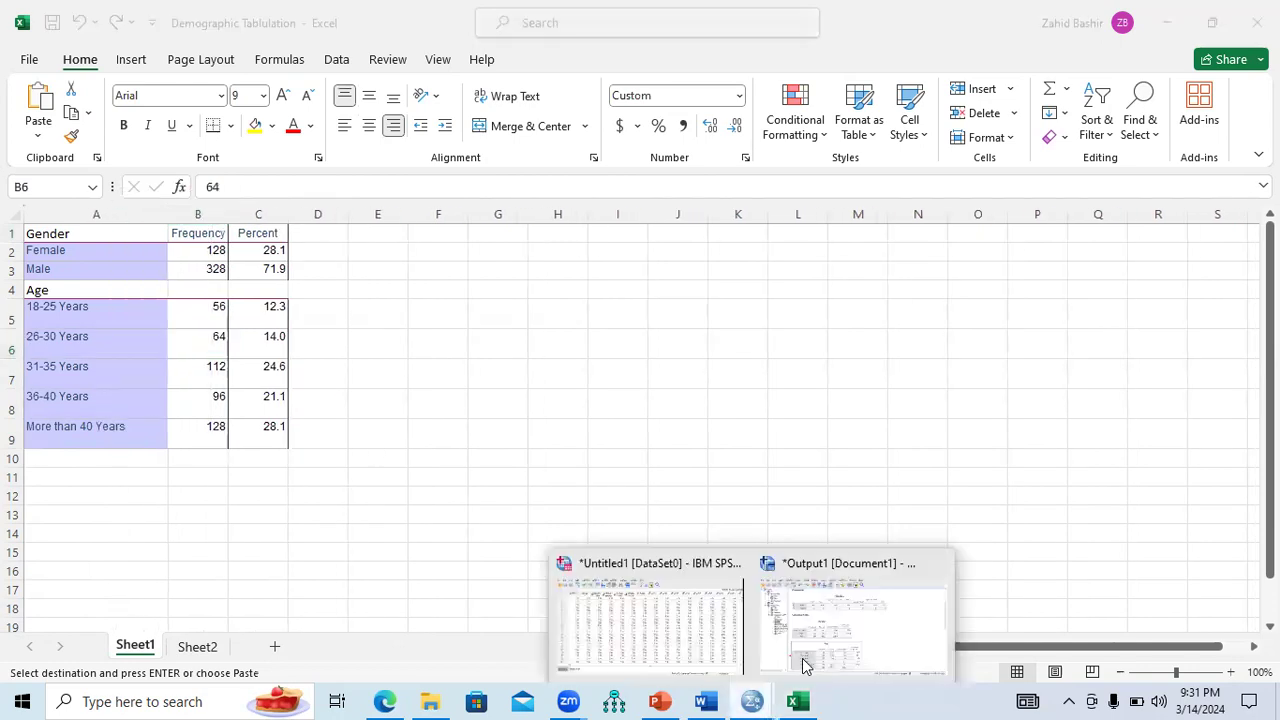
pyautogui.click(805, 665)
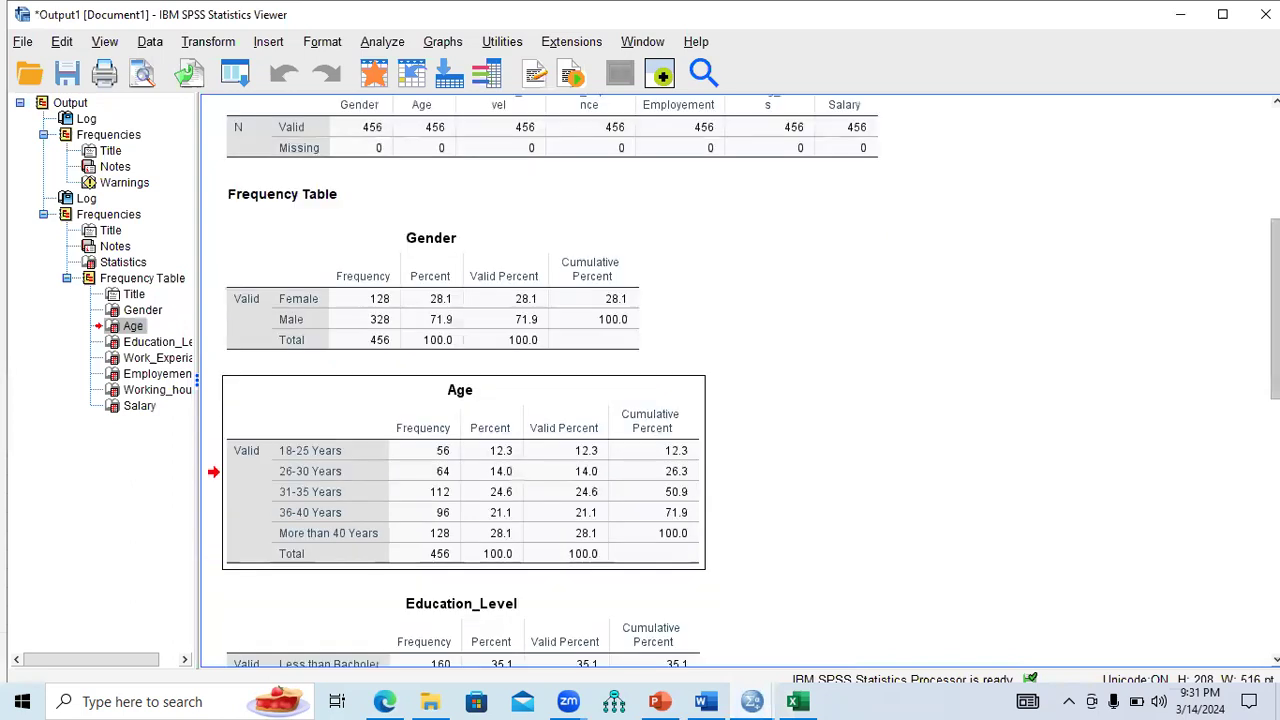
pyautogui.scroll(-5, 505, 440)
pyautogui.click(505, 440)
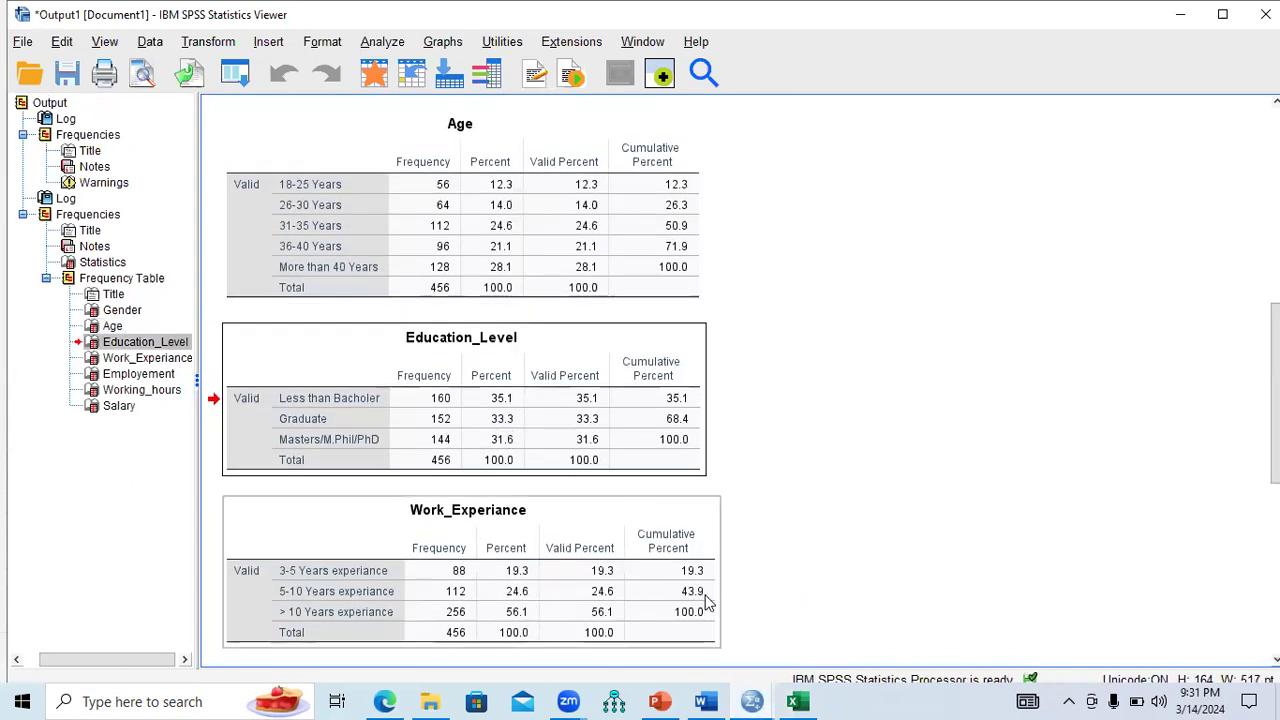
# Paste the Education_Level frequency table into Sheet2 at A18.
pyautogui.click(797, 701)
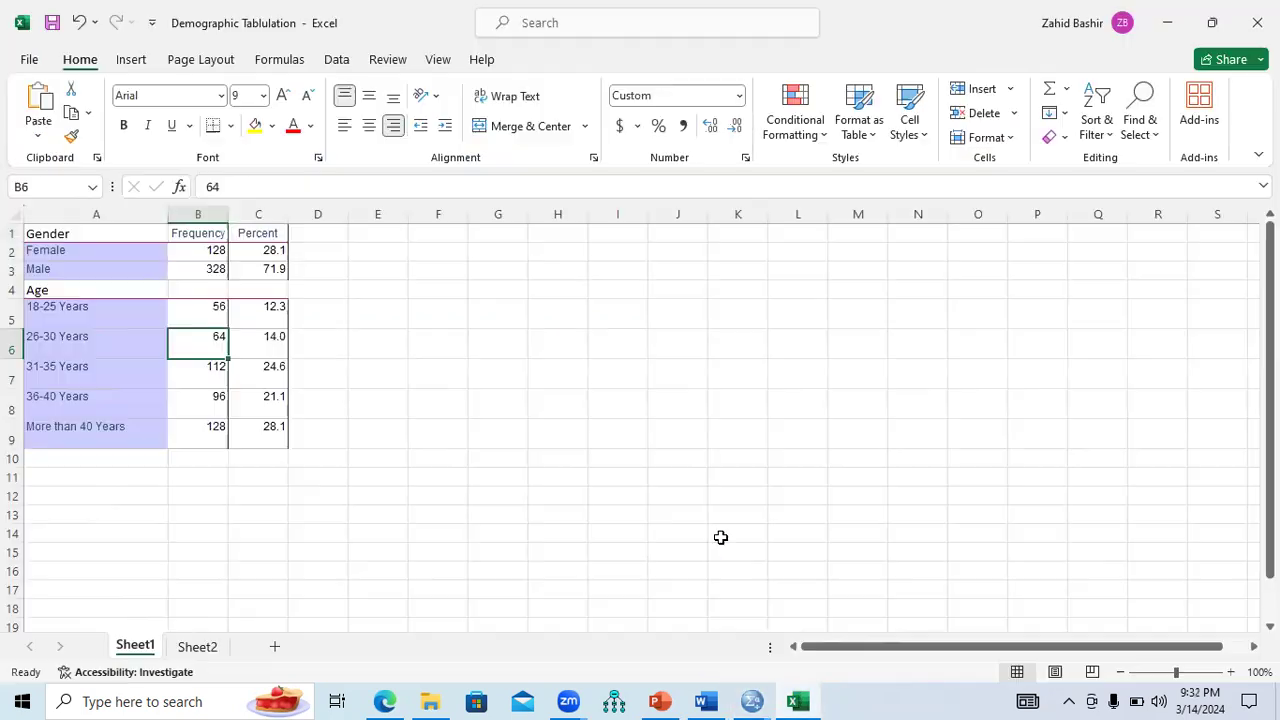
pyautogui.click(198, 648)
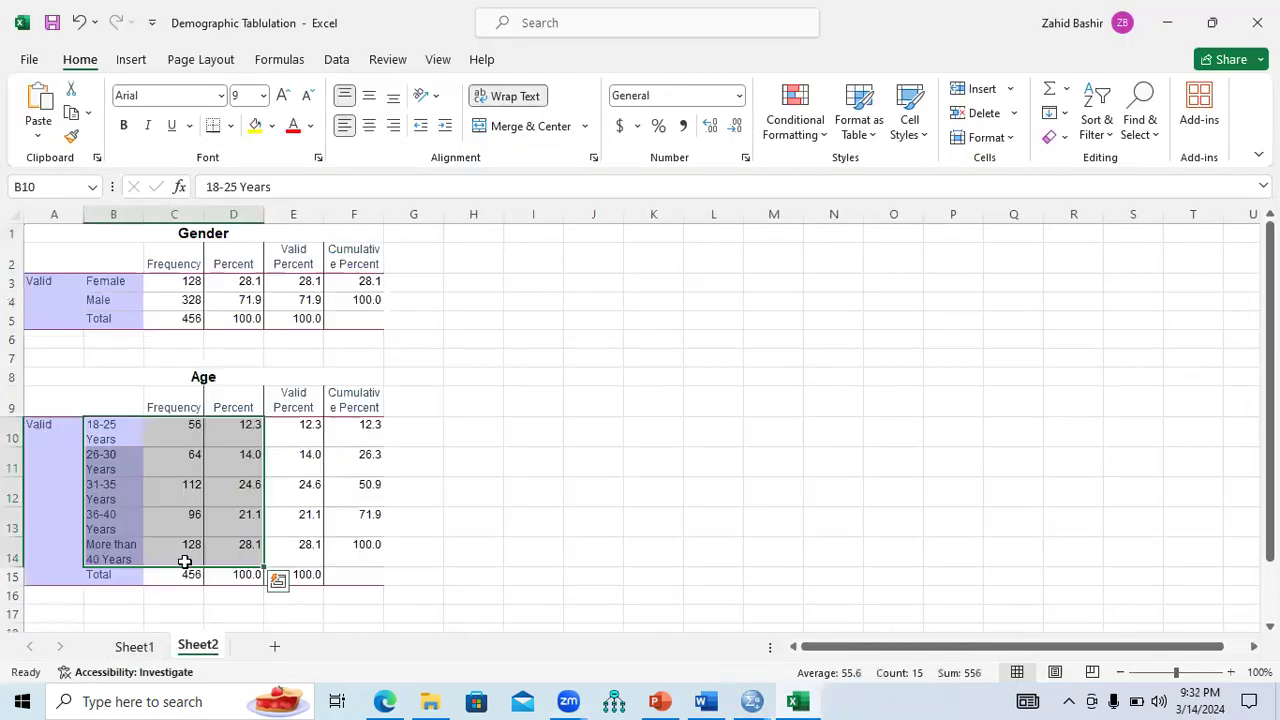
pyautogui.moveTo(1270, 489); pyautogui.dragTo(1270, 546)
pyautogui.scroll(-2, 160, 494)
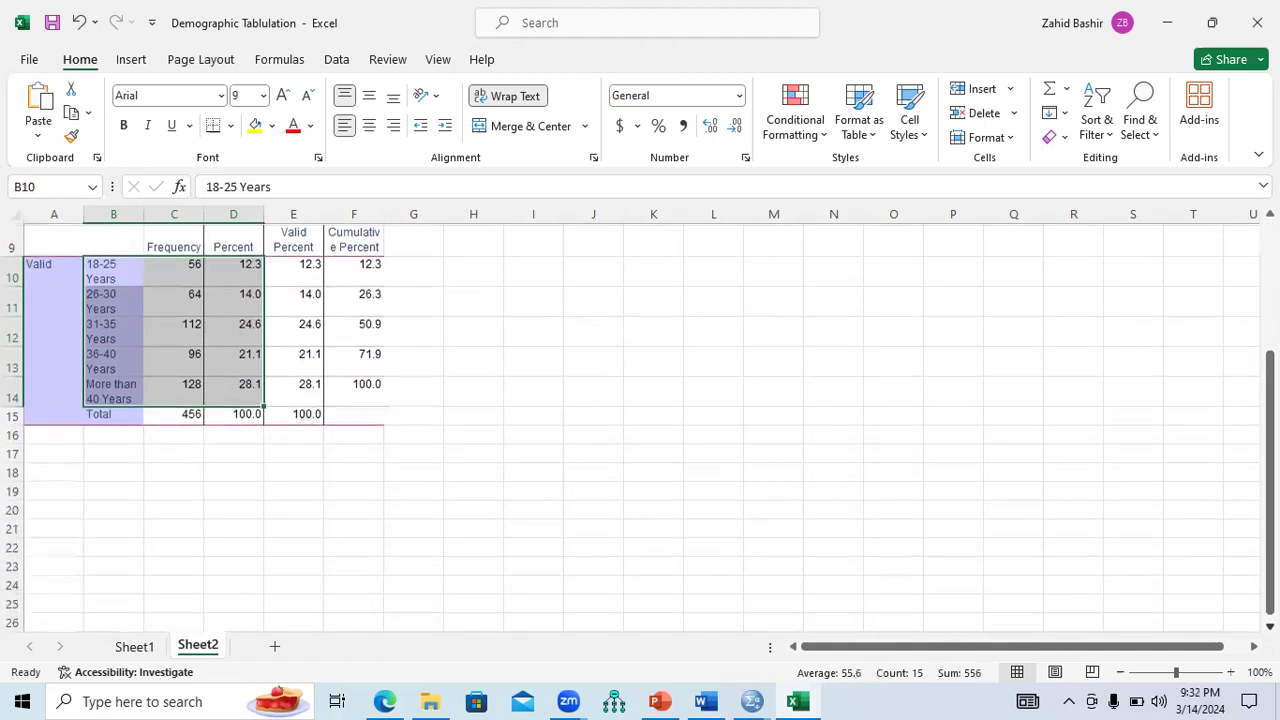
pyautogui.click(64, 438)
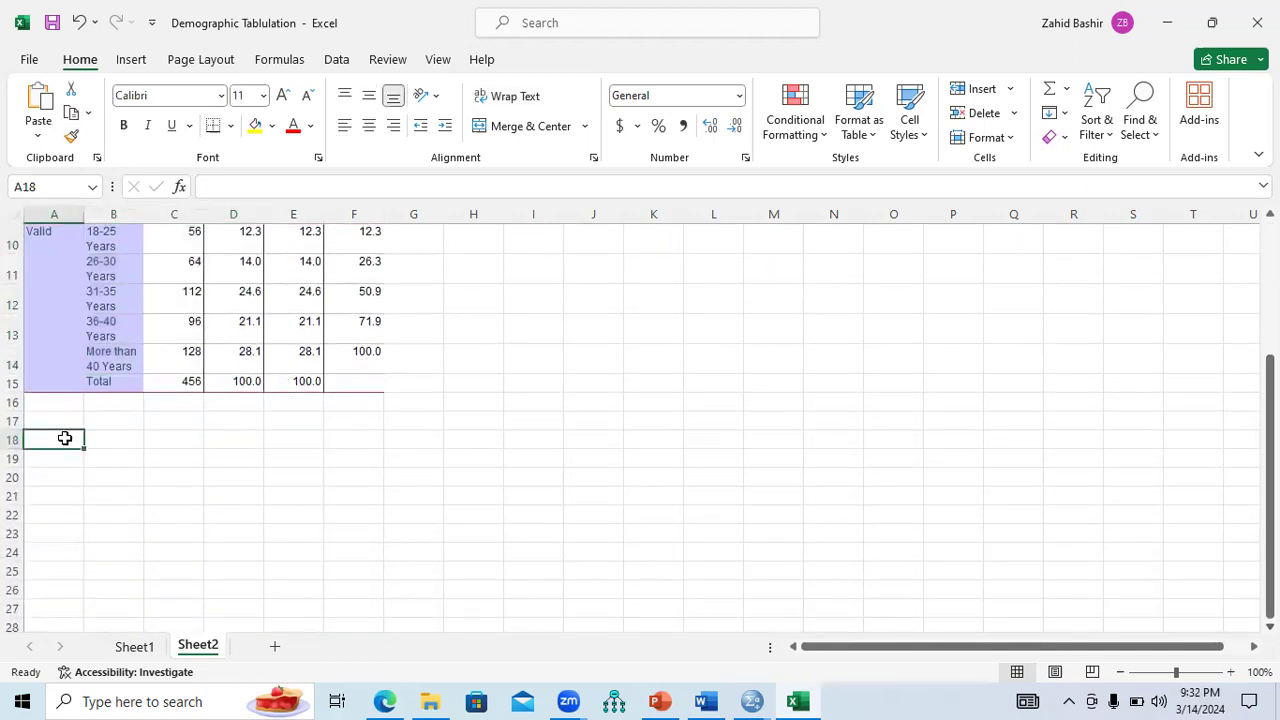
pyautogui.write('Education_Level \t\tFrequency\tPercent\tValid Percent\tCumulative Percent Valid\tLess than Bachelor\t160\t35.1\t35.1\t35.1 \tGraduate\t152\t33.3\t33.3\t68.4 \tMasters/M.Phil/PhD\t144\t31.6\t31.6\t100.0 \tTotal\t456\t100.0\t100.0')
# Copy the three education rows to Sheet1 A11 under an 'Education Level' heading in A10.
pyautogui.moveTo(119, 496); pyautogui.dragTo(224, 537)
pyautogui.hotkey('ctrl', 'c')
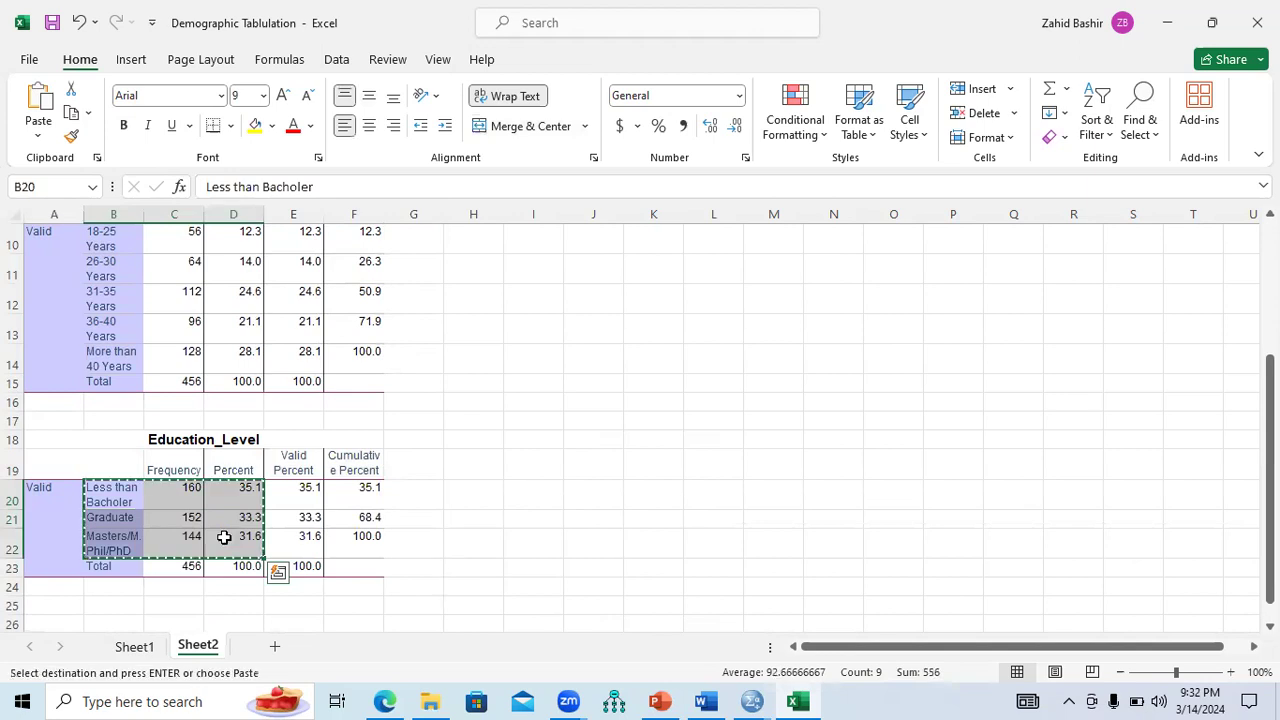
pyautogui.click(134, 647)
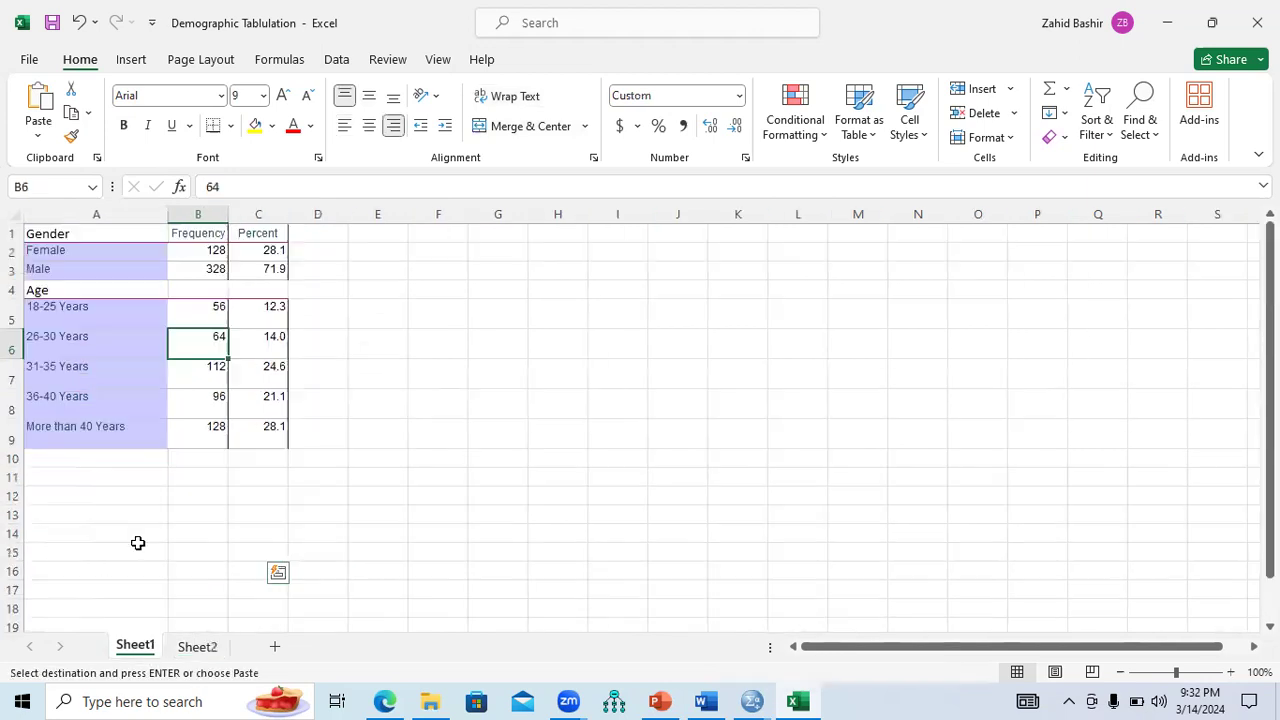
pyautogui.click(76, 475)
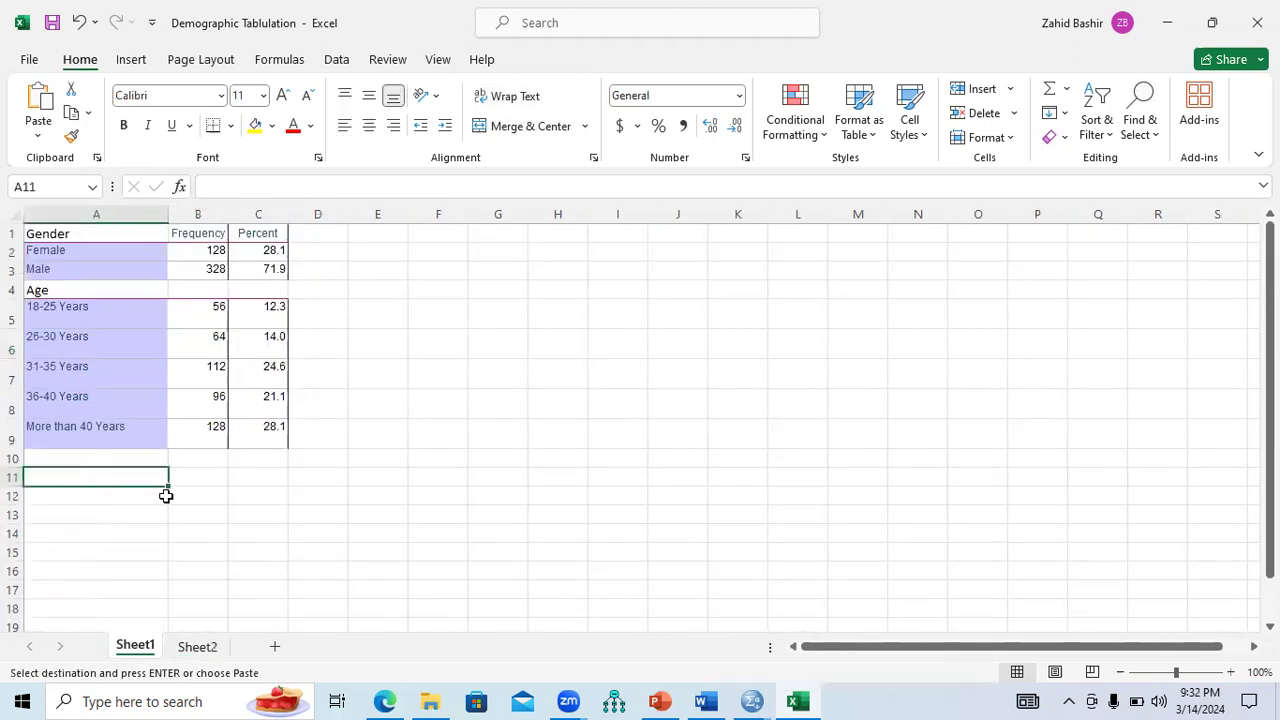
pyautogui.hotkey('ctrl', 'v')
pyautogui.click(128, 458)
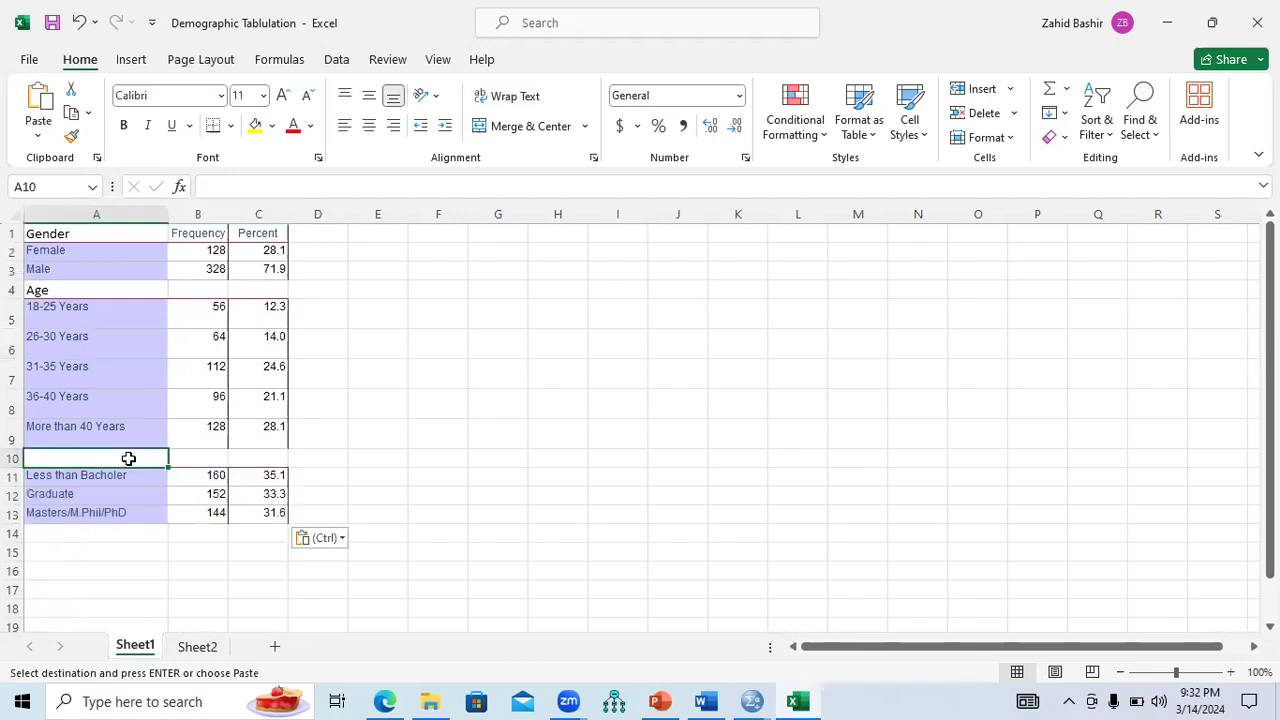
pyautogui.write('Education Level')
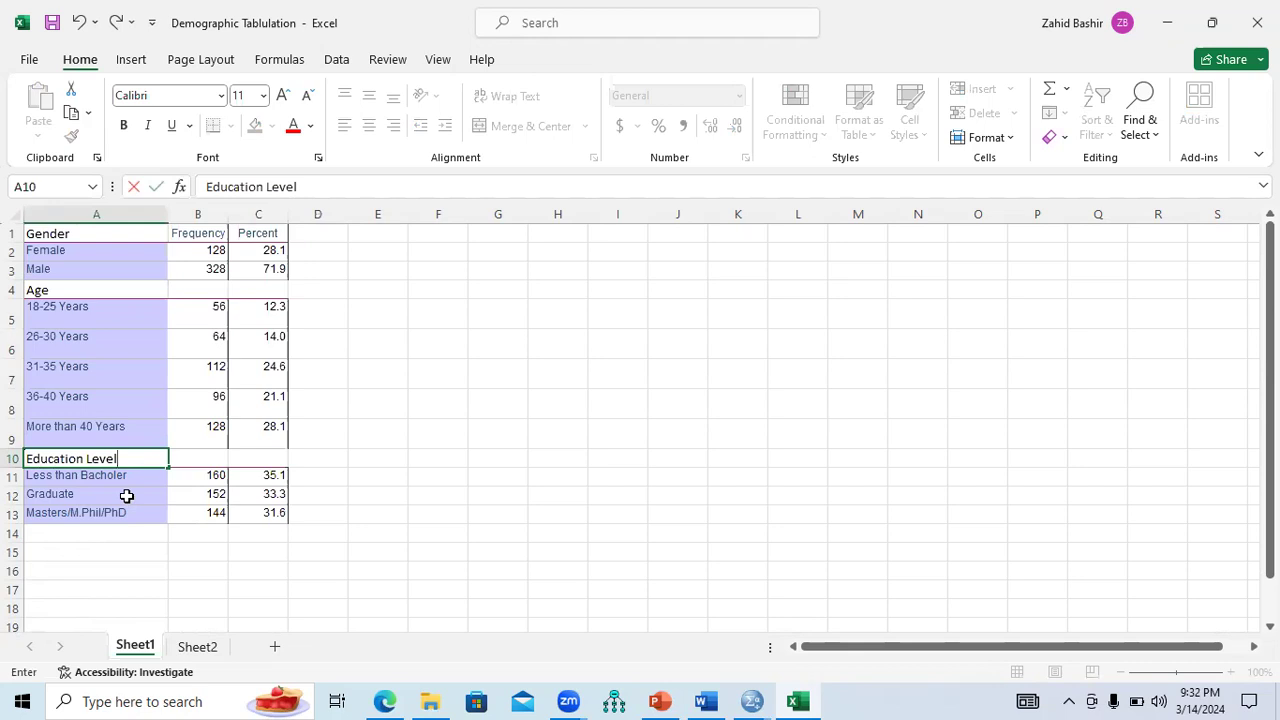
pyautogui.click(128, 532)
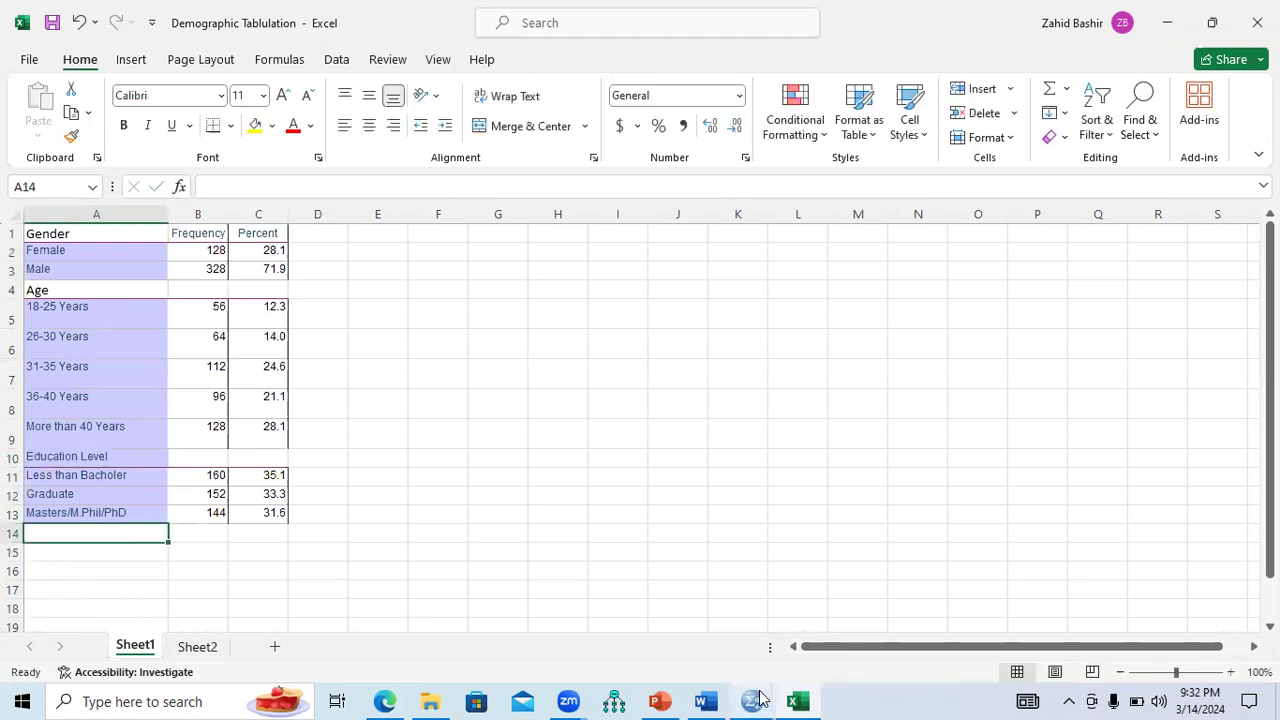
# Select the Work_Experiance frequency table in the SPSS output viewer.
pyautogui.moveTo(752, 701)
pyautogui.click(855, 660)
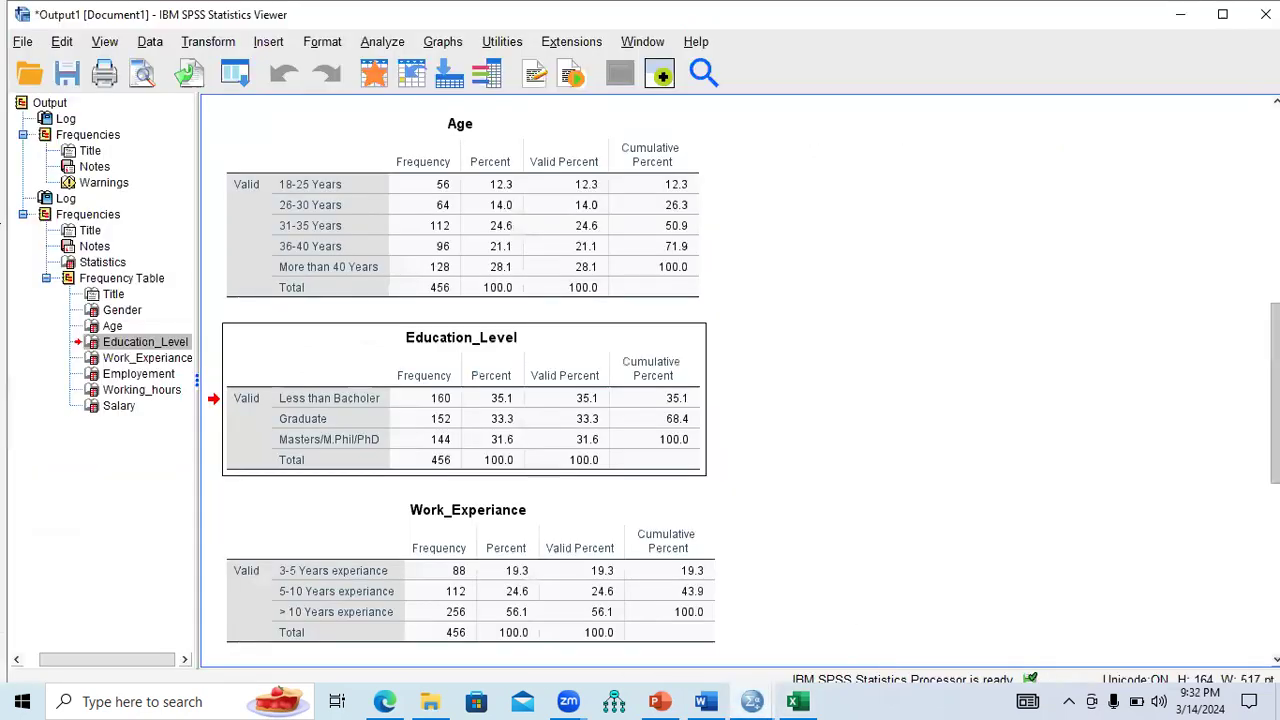
pyautogui.scroll(-3, 620, 430)
pyautogui.click(563, 447)
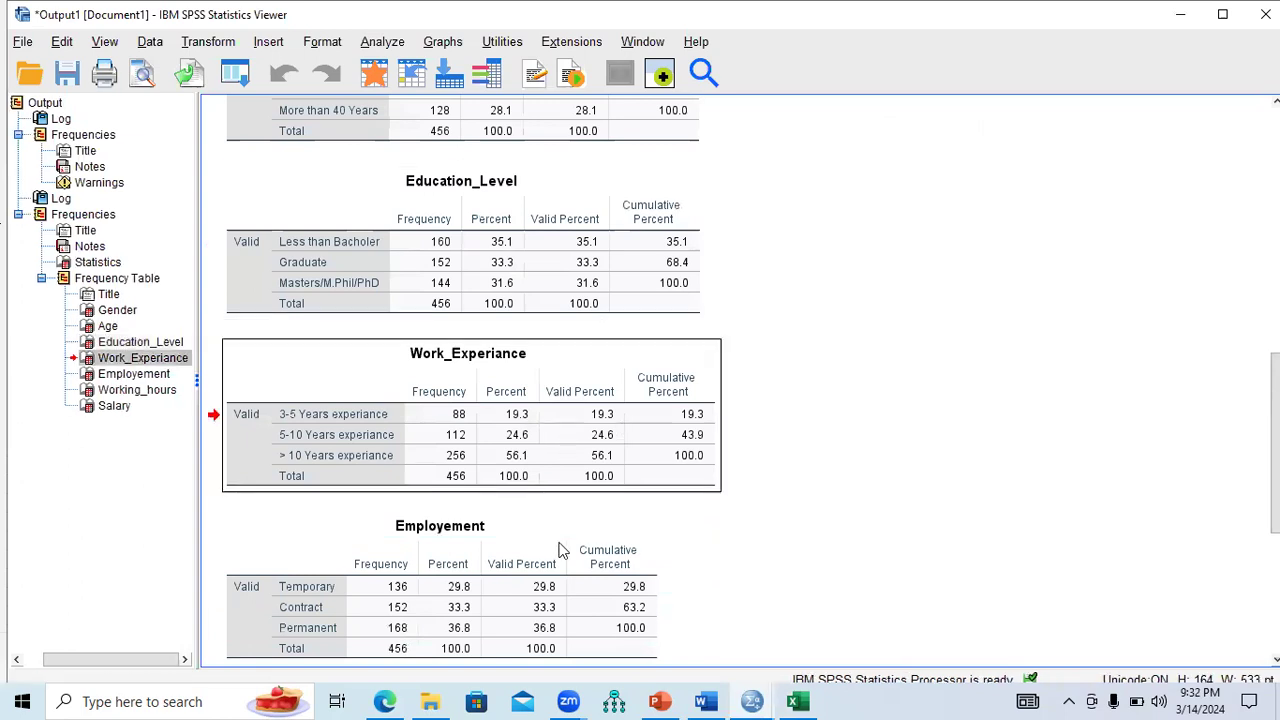
pyautogui.click(797, 701)
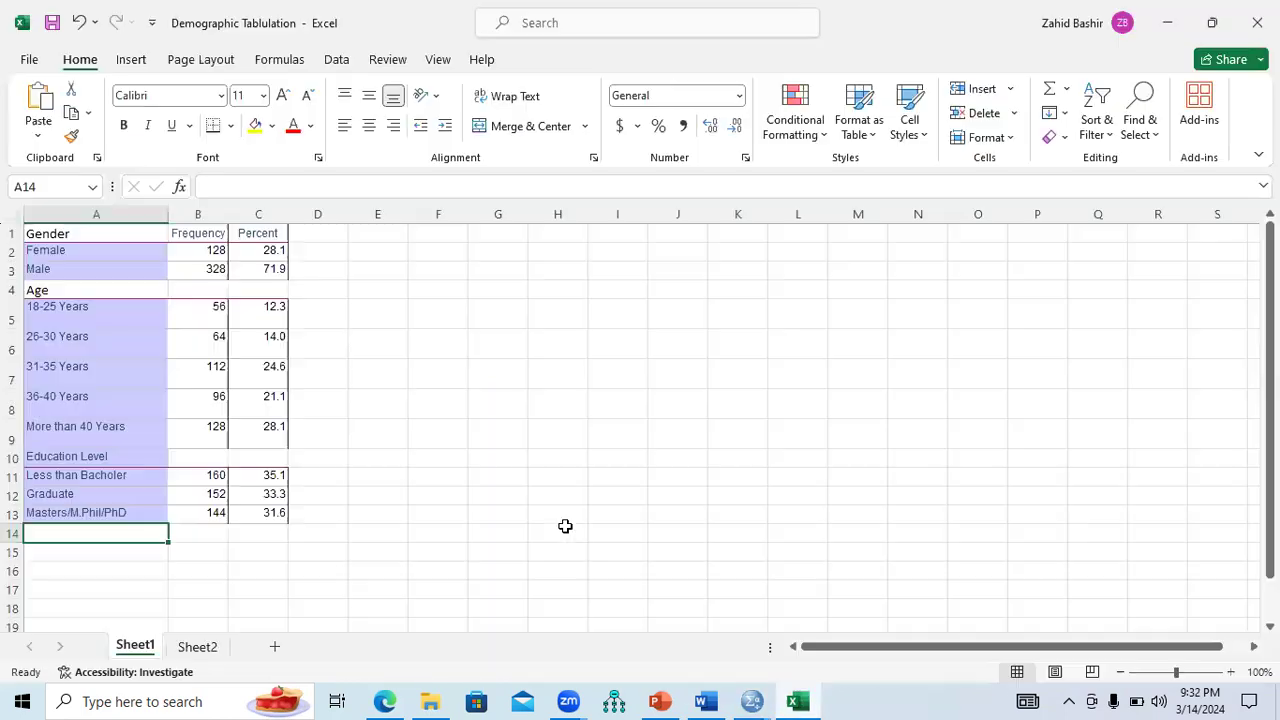
# Paste the Work_Experiance table into Sheet2 at A26 and copy its three experience rows.
pyautogui.click(197, 647)
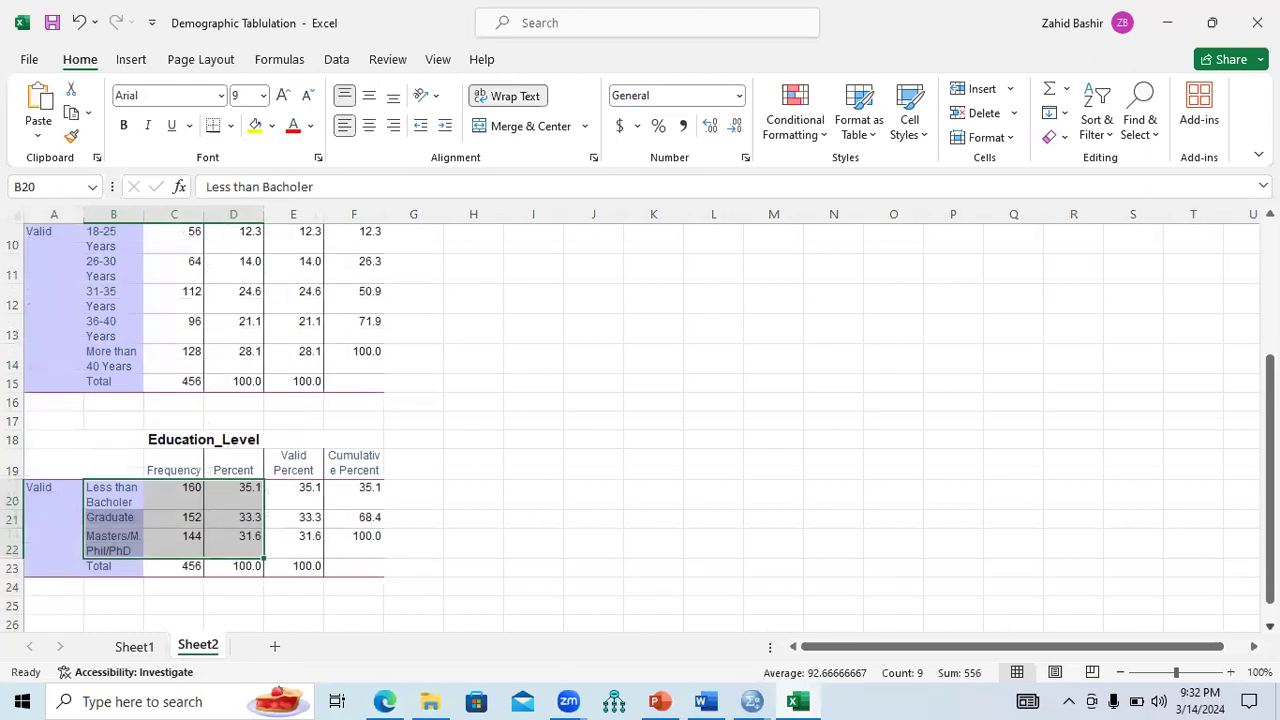
pyautogui.scroll(-3, 70, 434)
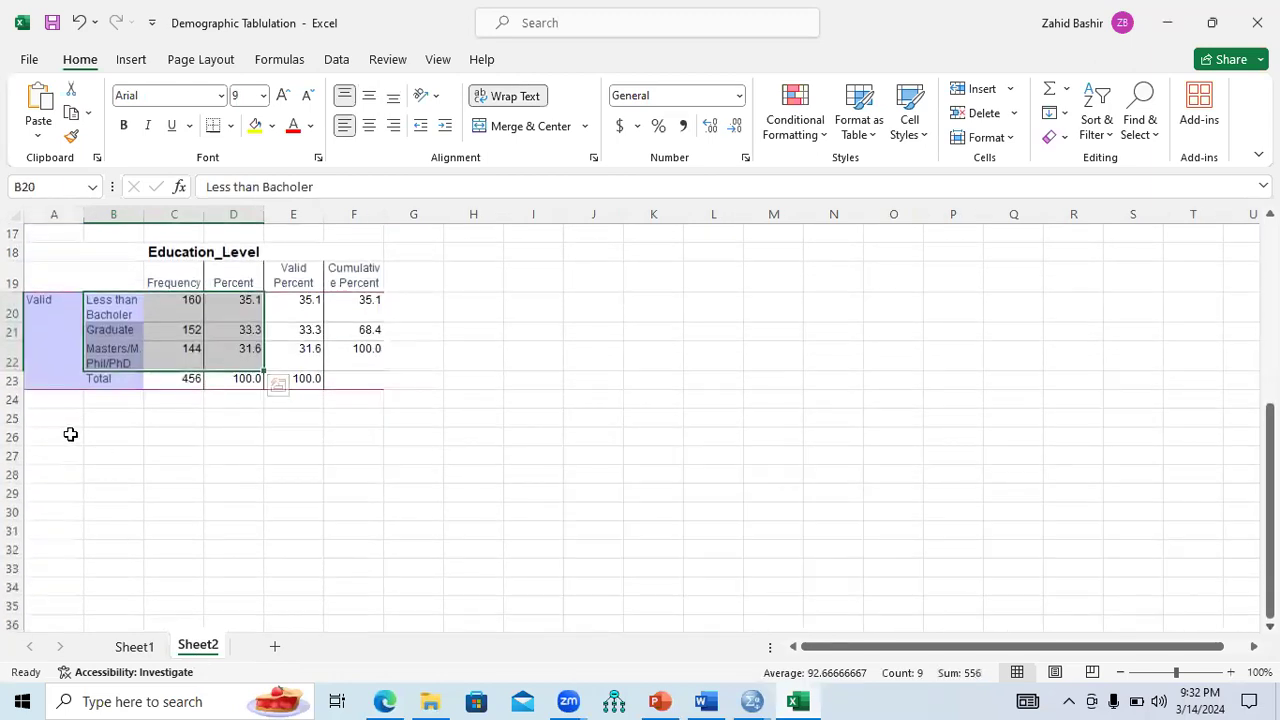
pyautogui.click(70, 434)
pyautogui.hotkey('ctrl', 'v')
pyautogui.moveTo(104, 490); pyautogui.dragTo(231, 557)
pyautogui.hotkey('ctrl', 'c')
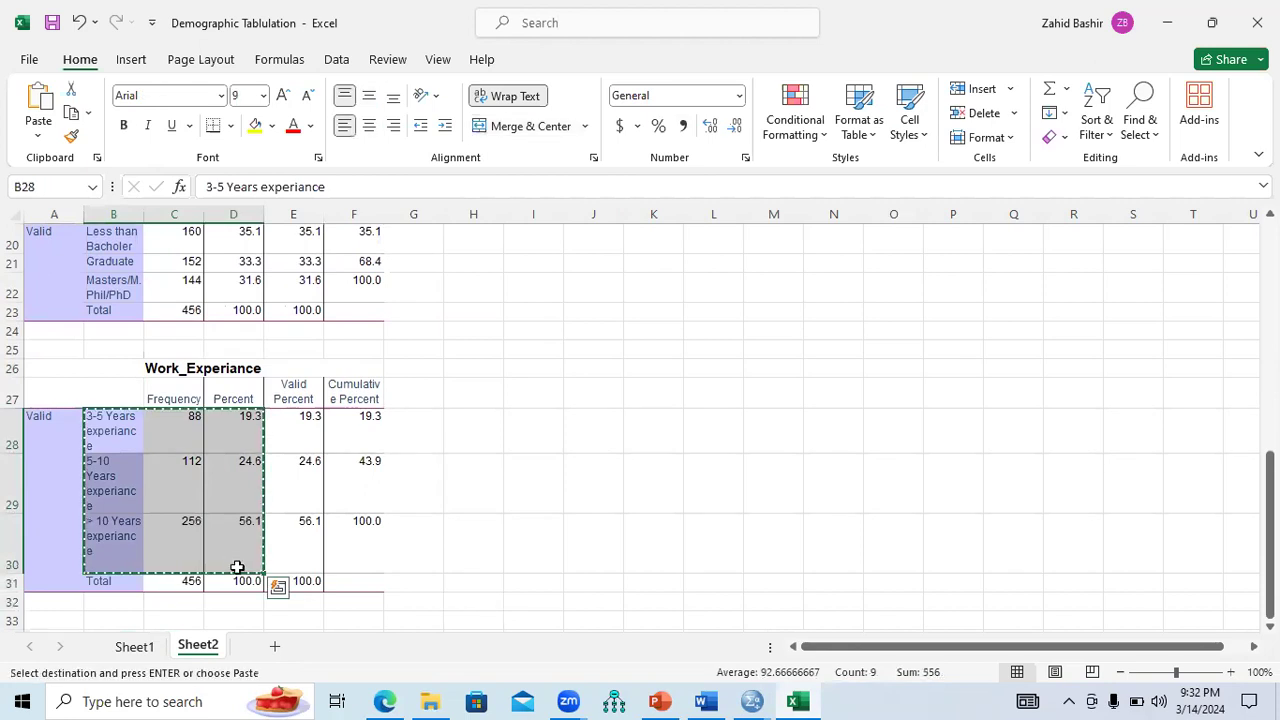
# Paste the experience rows at Sheet1 A15 under a 'Work Experiance' heading in A14.
pyautogui.click(134, 647)
pyautogui.click(110, 552)
pyautogui.hotkey('ctrl', 'v')
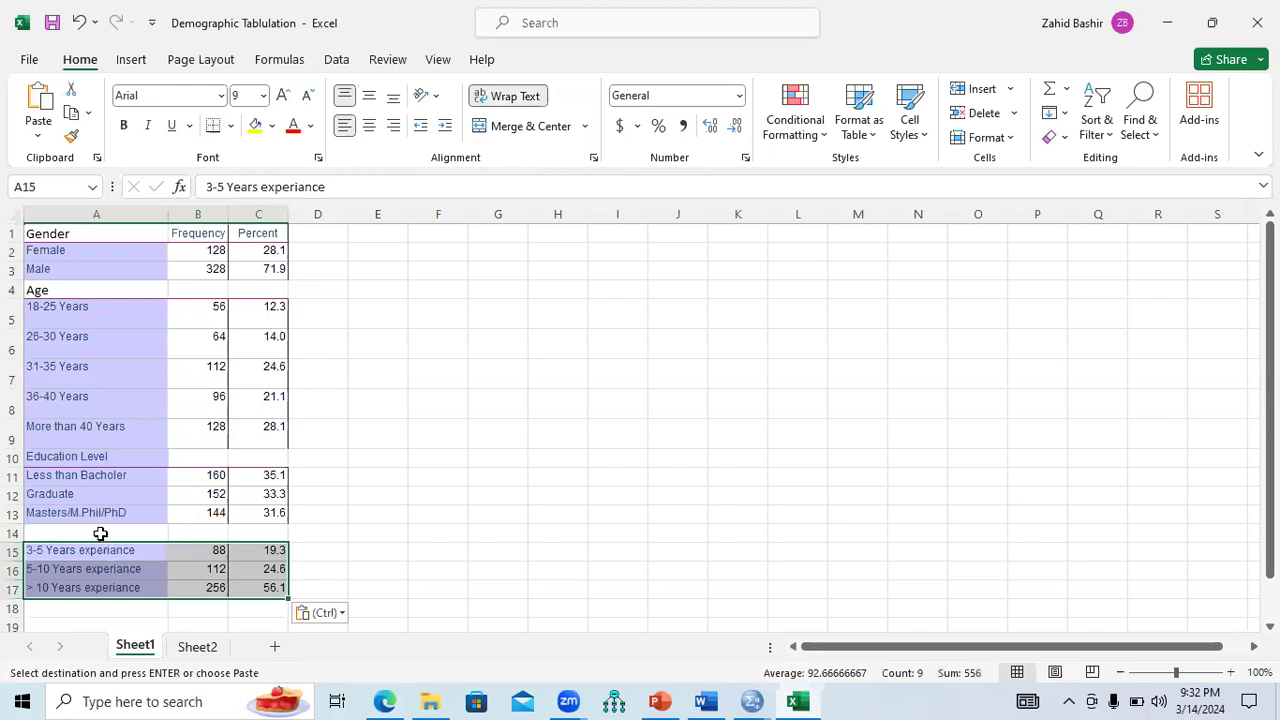
pyautogui.click(101, 533)
pyautogui.write('Work')
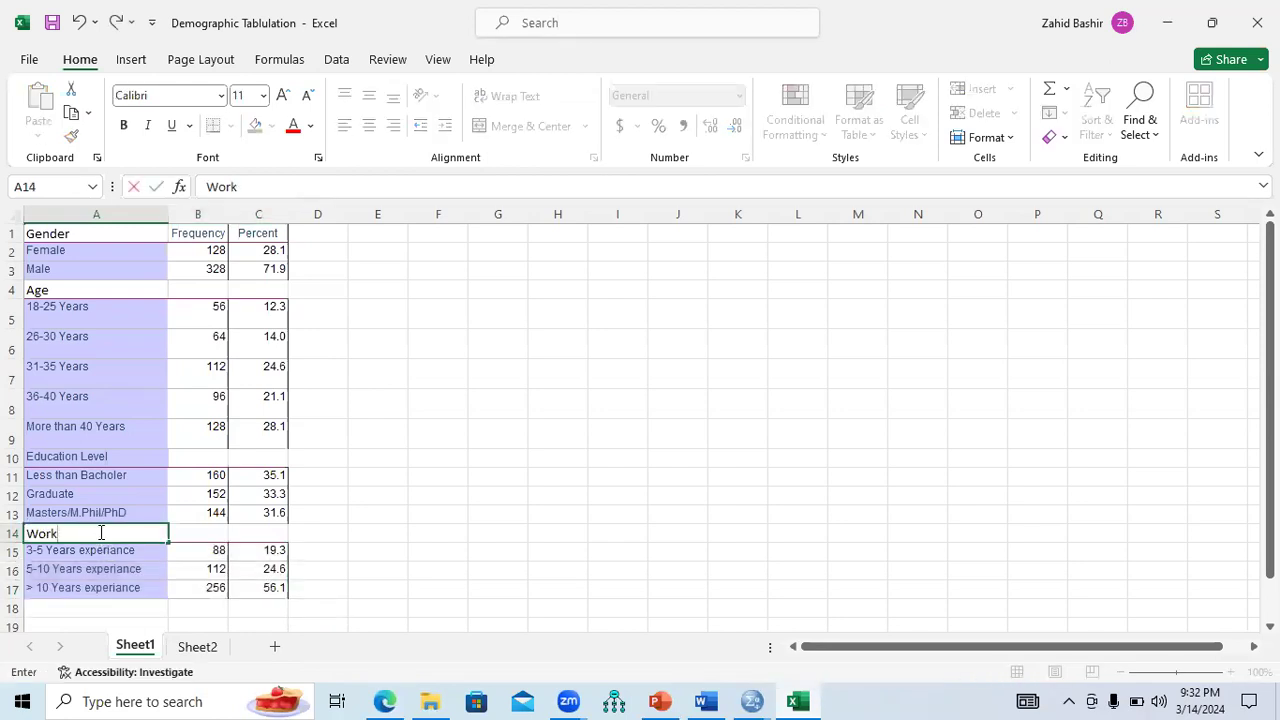
pyautogui.write(' Experiance')
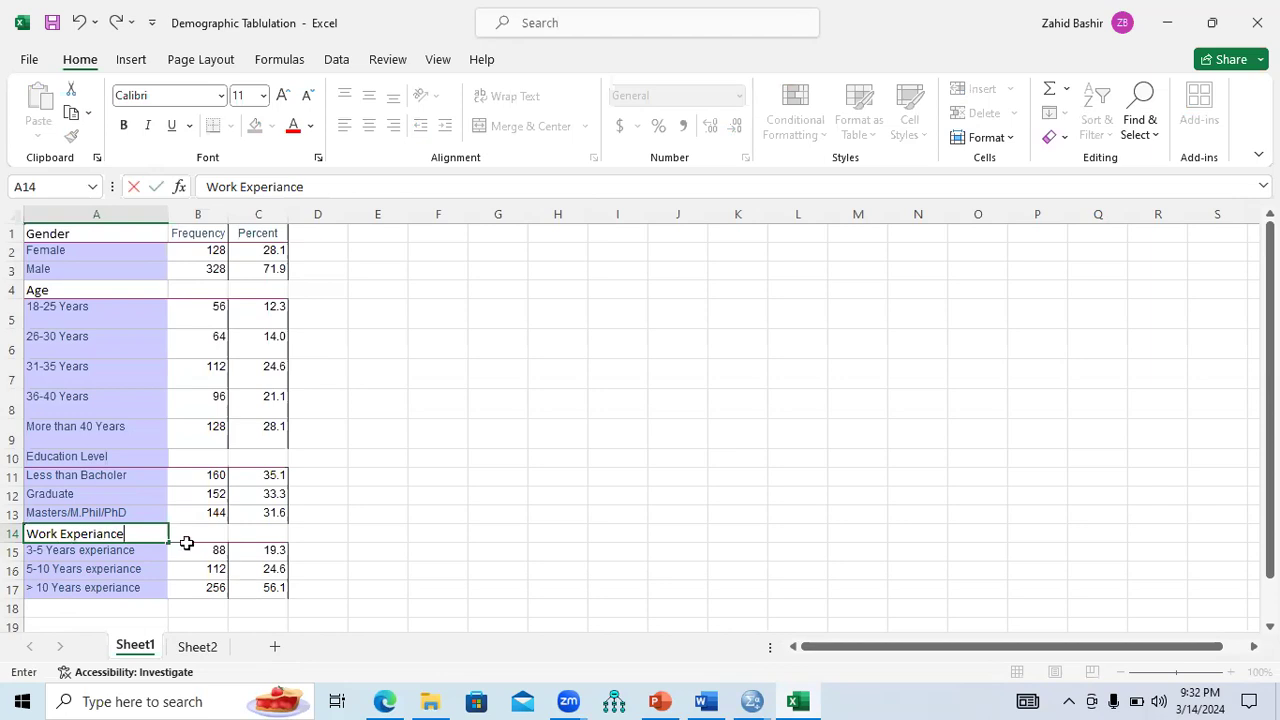
pyautogui.click(134, 609)
# Select the Employement frequency table in the SPSS Output1 document.
pyautogui.click(752, 701)
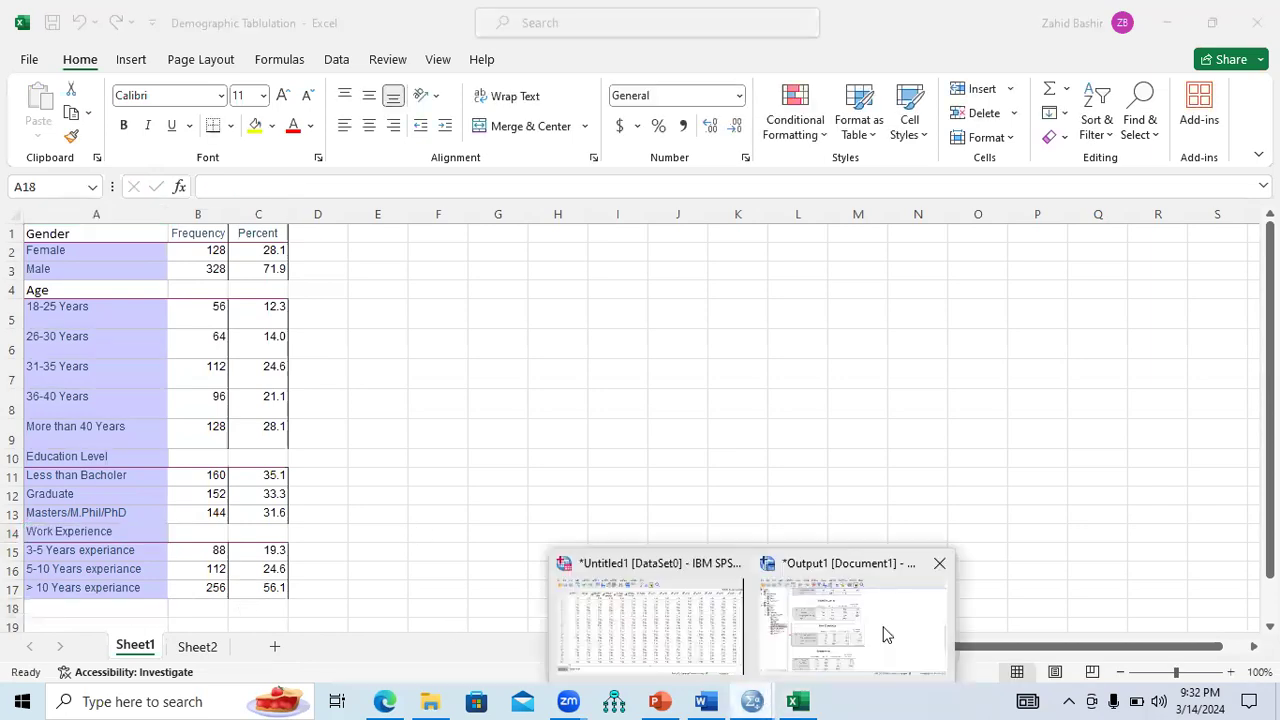
pyautogui.click(850, 620)
pyautogui.scroll(-8, 1084, 420)
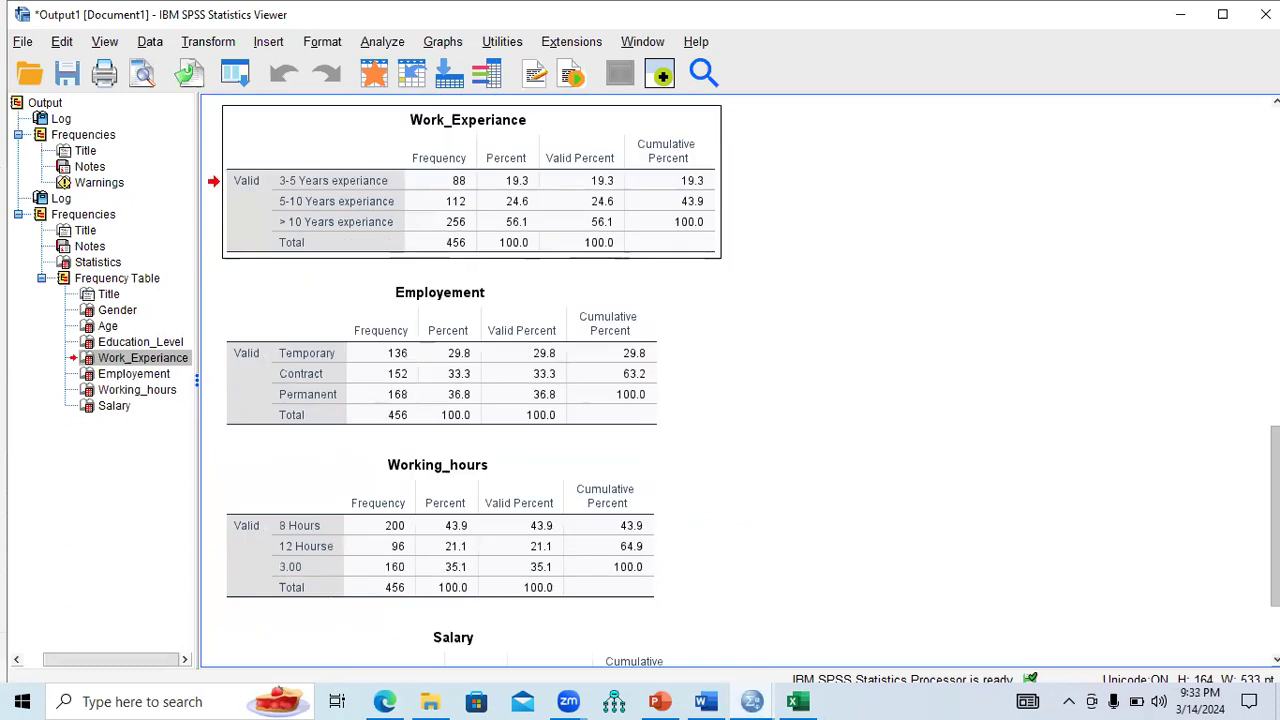
pyautogui.click(561, 314)
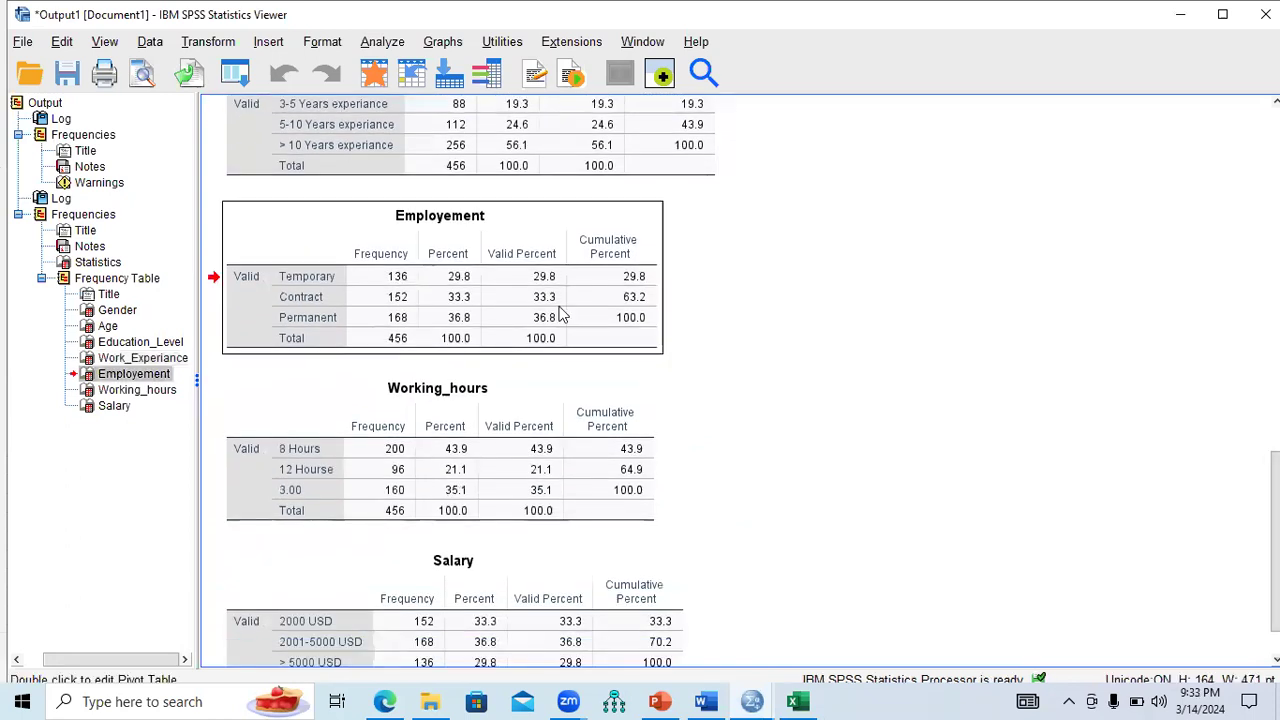
pyautogui.click(797, 701)
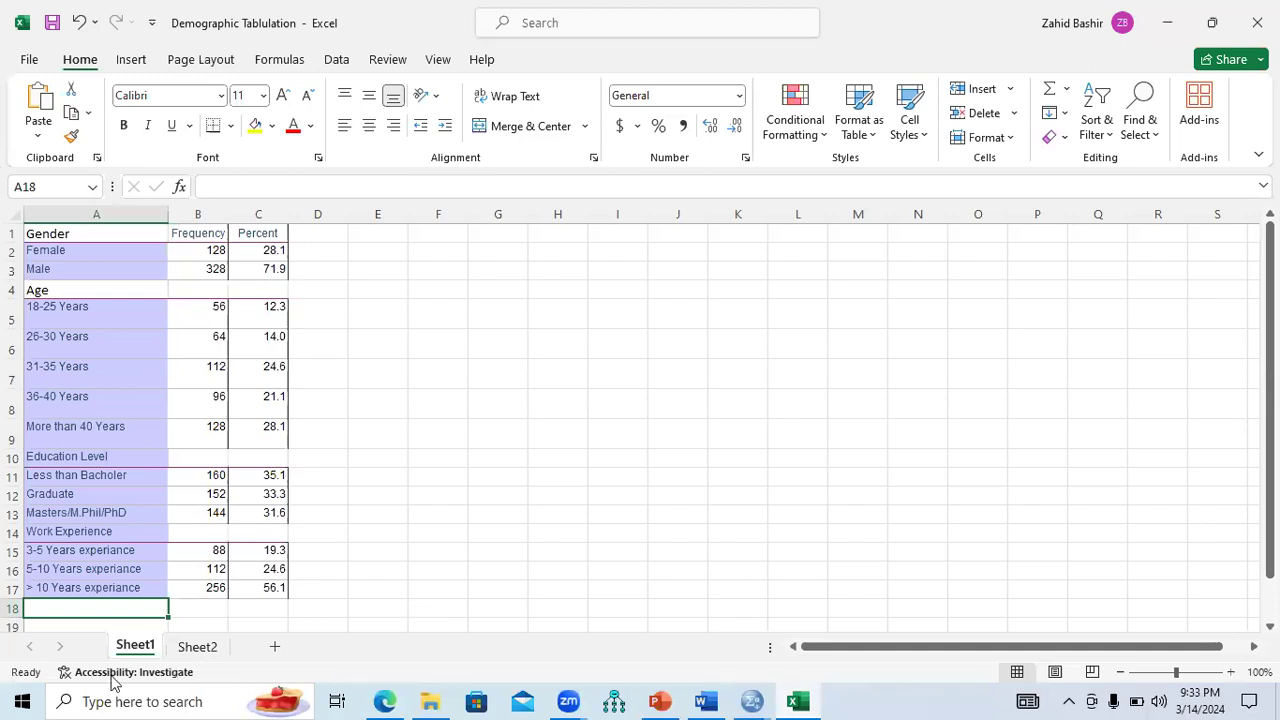
# Paste the Employement table into Sheet2 at A34 and copy its Temporary, Contract and Permanent rows.
pyautogui.click(185, 648)
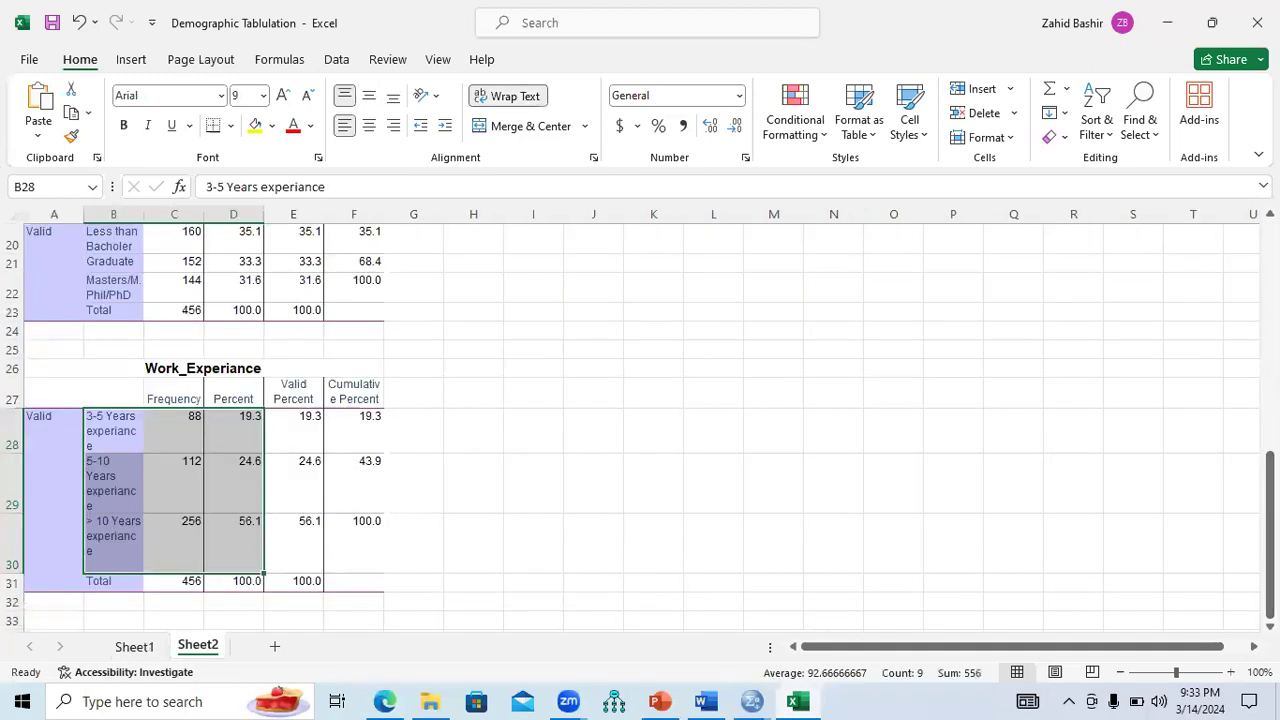
pyautogui.scroll(-2, 224, 515)
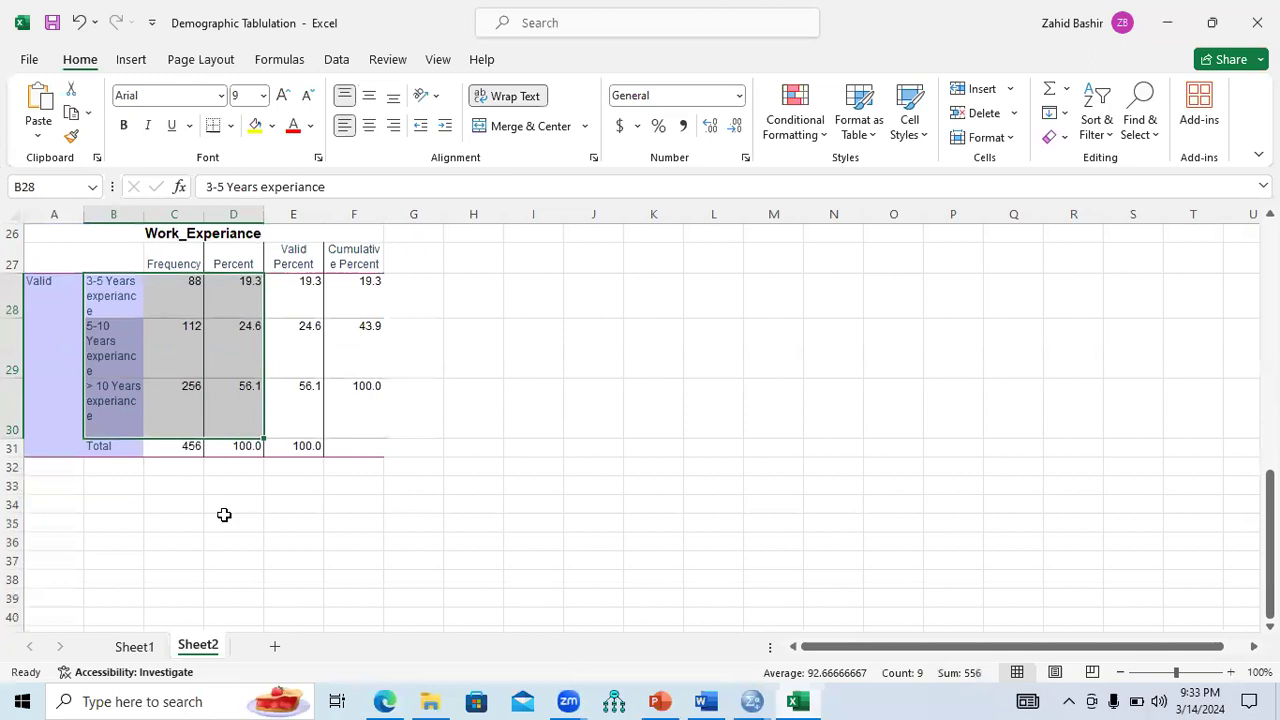
pyautogui.click(72, 502)
pyautogui.hotkey('ctrl', 'v')
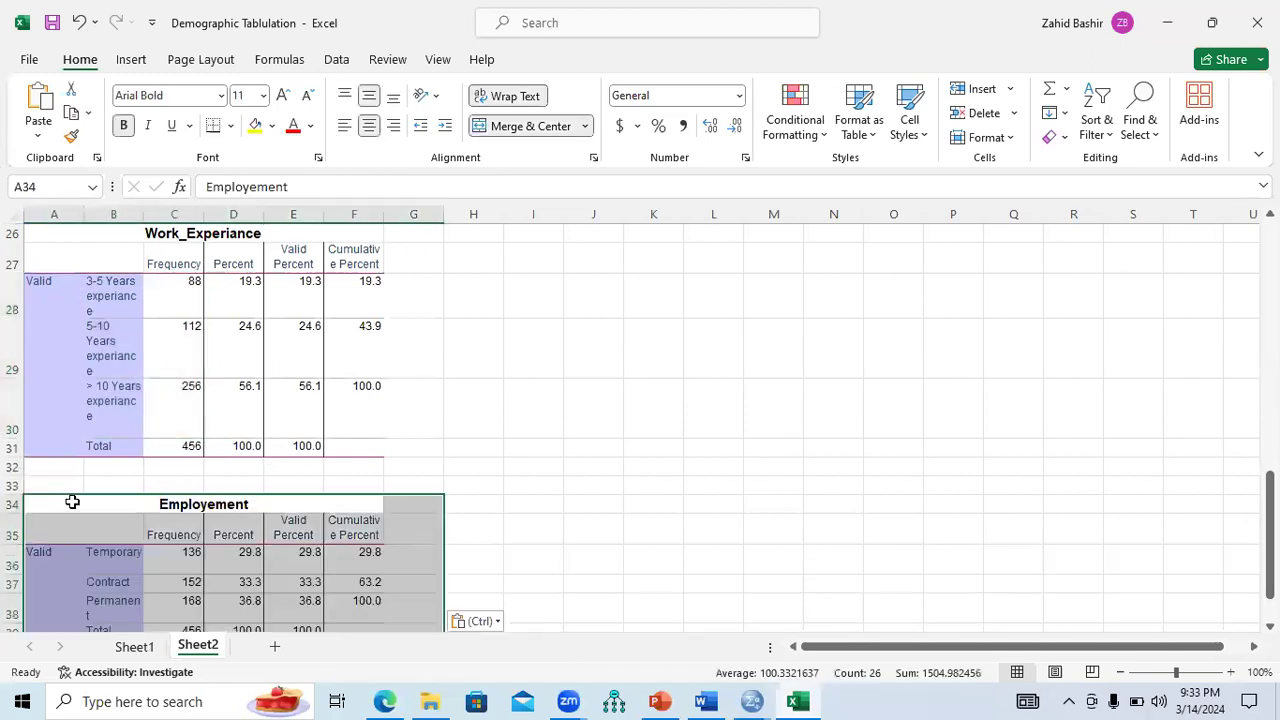
pyautogui.scroll(-2, 983, 523)
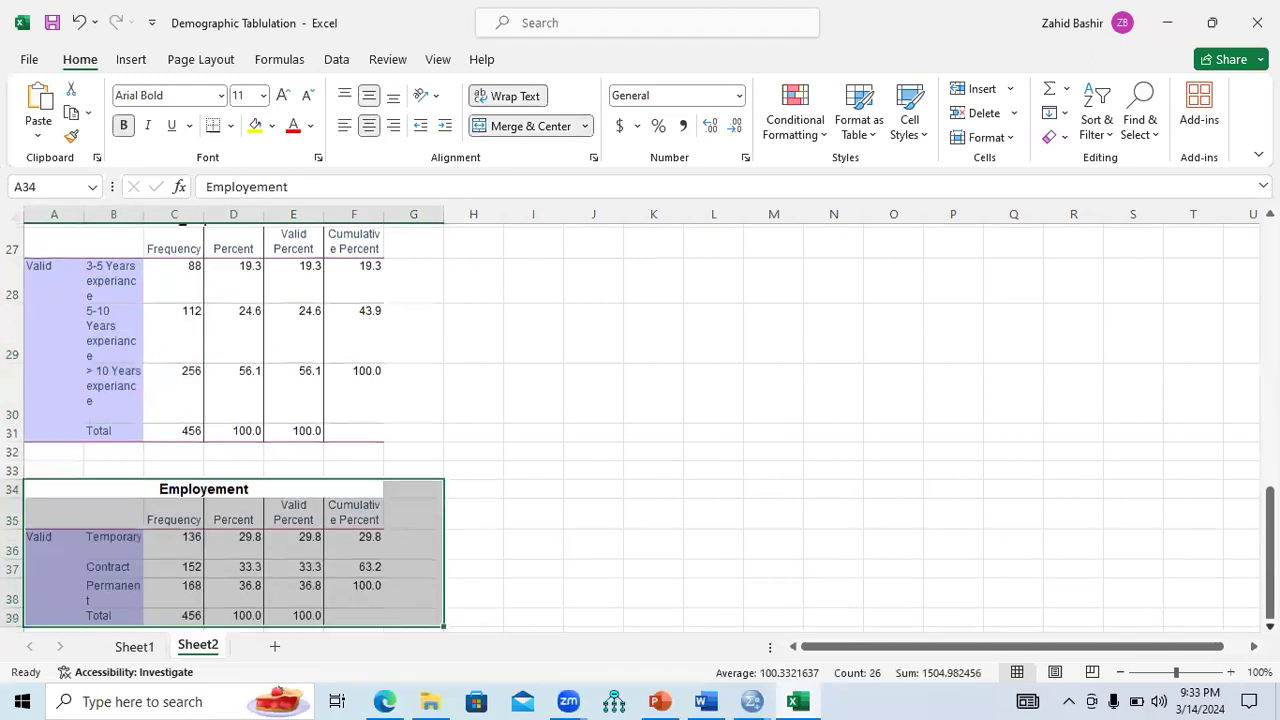
pyautogui.moveTo(120, 342); pyautogui.dragTo(235, 386)
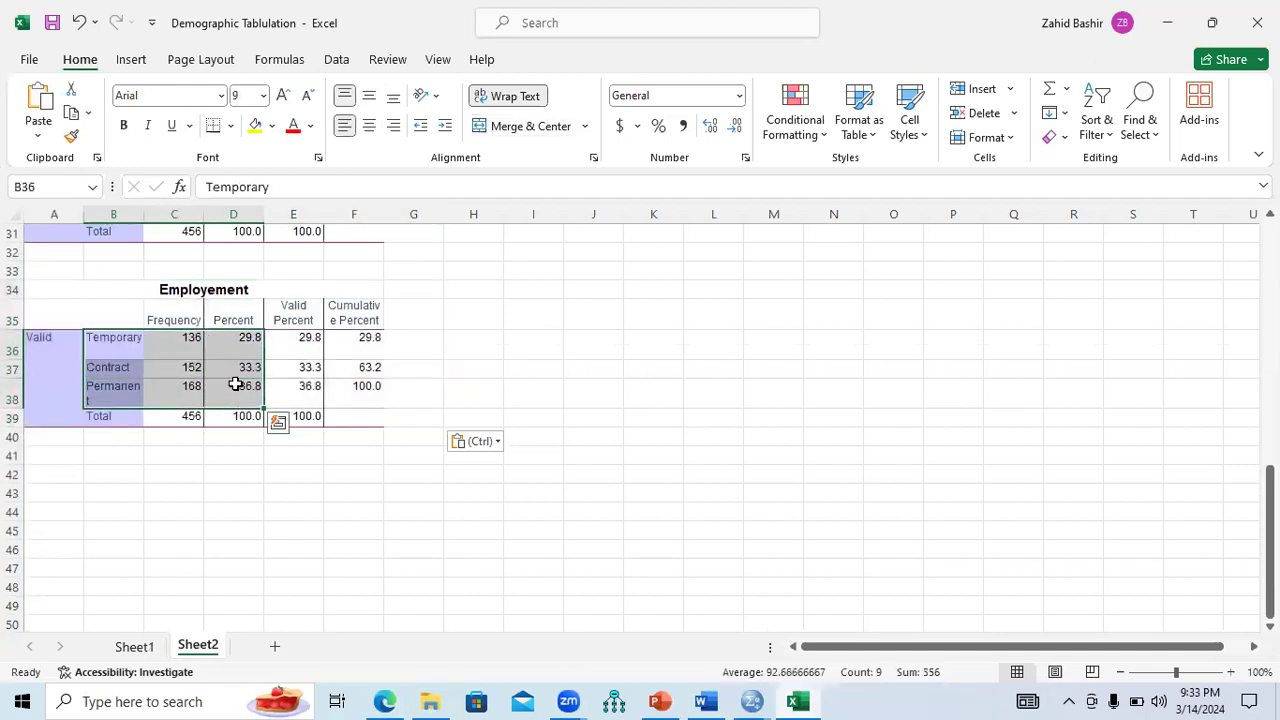
pyautogui.hotkey('ctrl', 'c')
# Type an 'Employement' heading in Sheet1 A18 and paste the three employment rows beneath it.
pyautogui.click(134, 646)
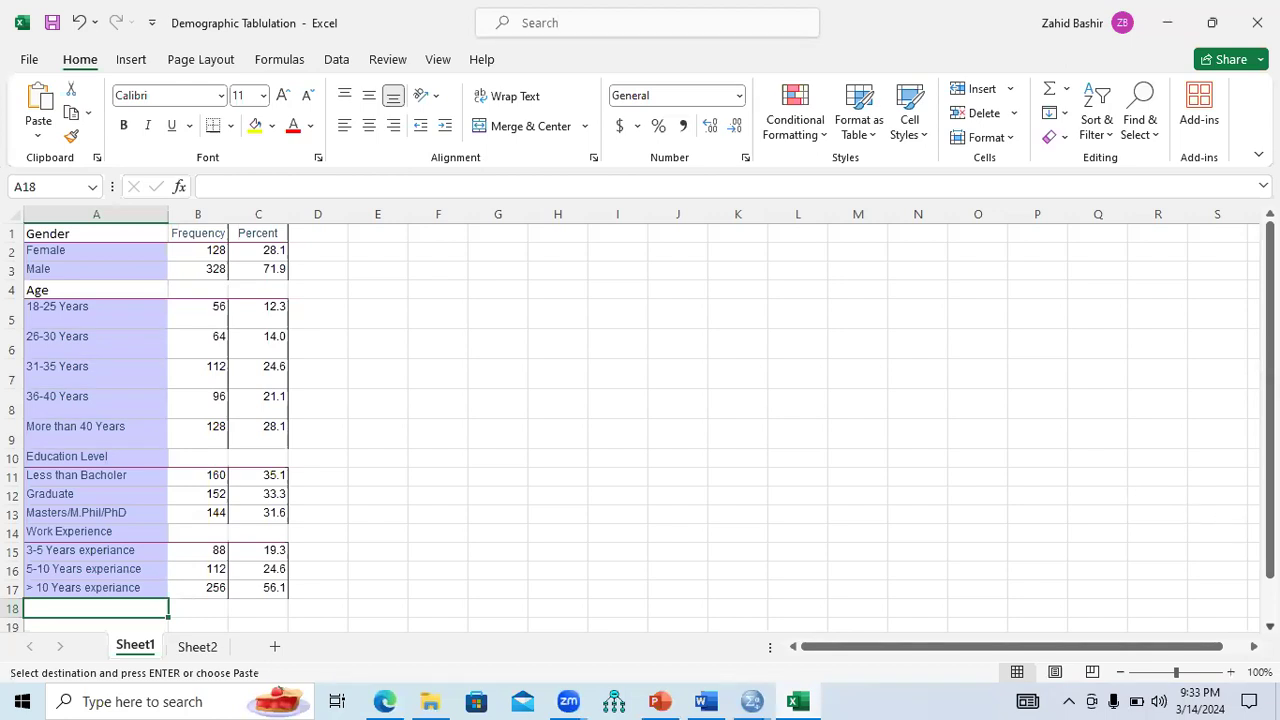
pyautogui.scroll(-2, 1031, 529)
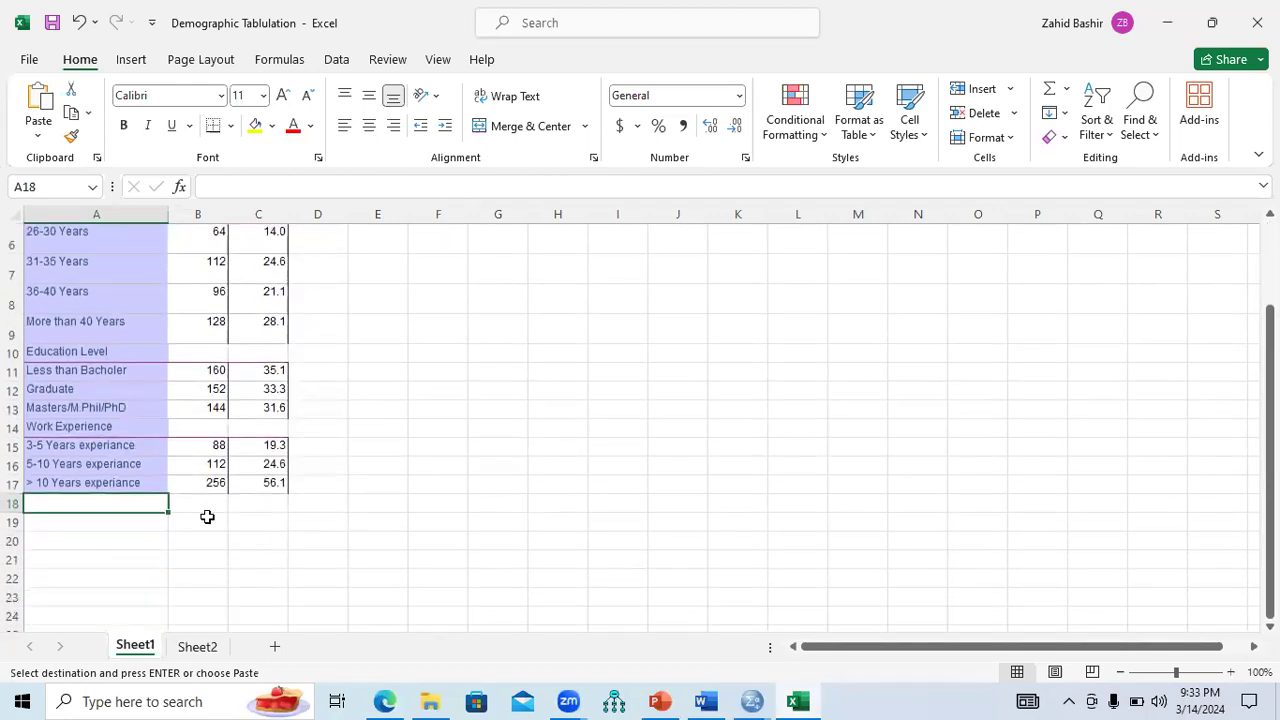
pyautogui.write('Employement')
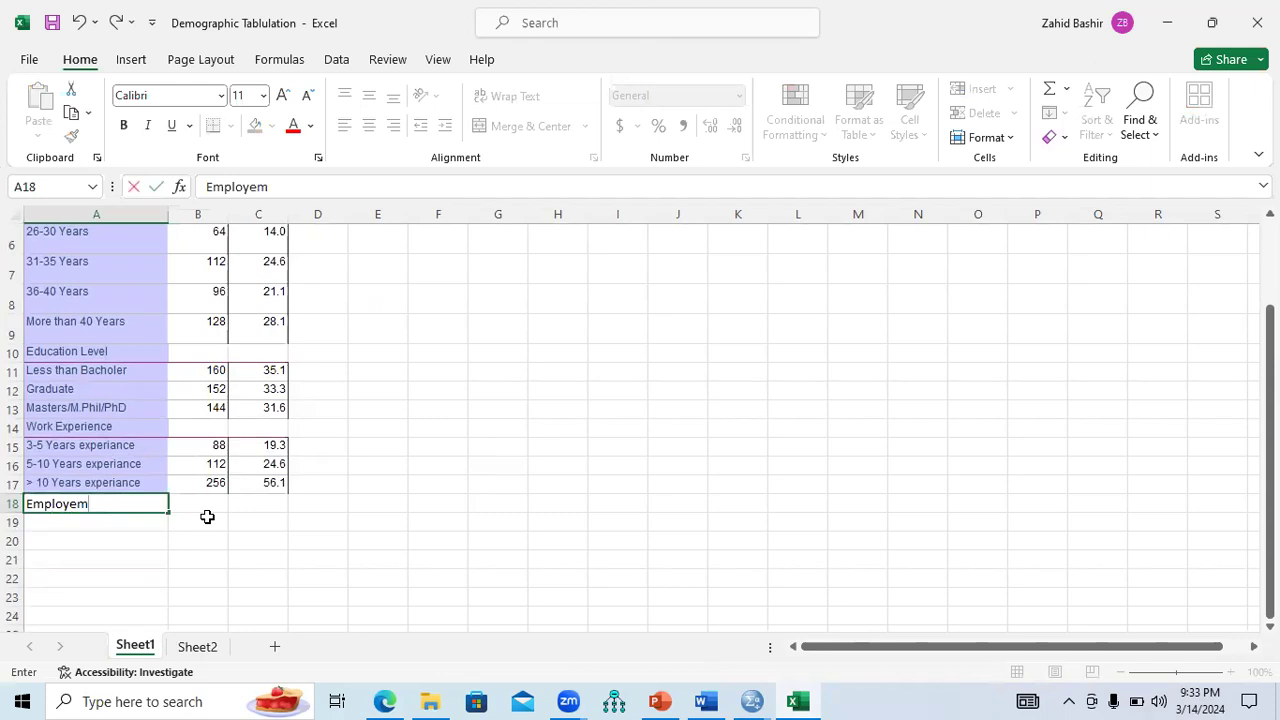
pyautogui.click(96, 524)
pyautogui.click(197, 648)
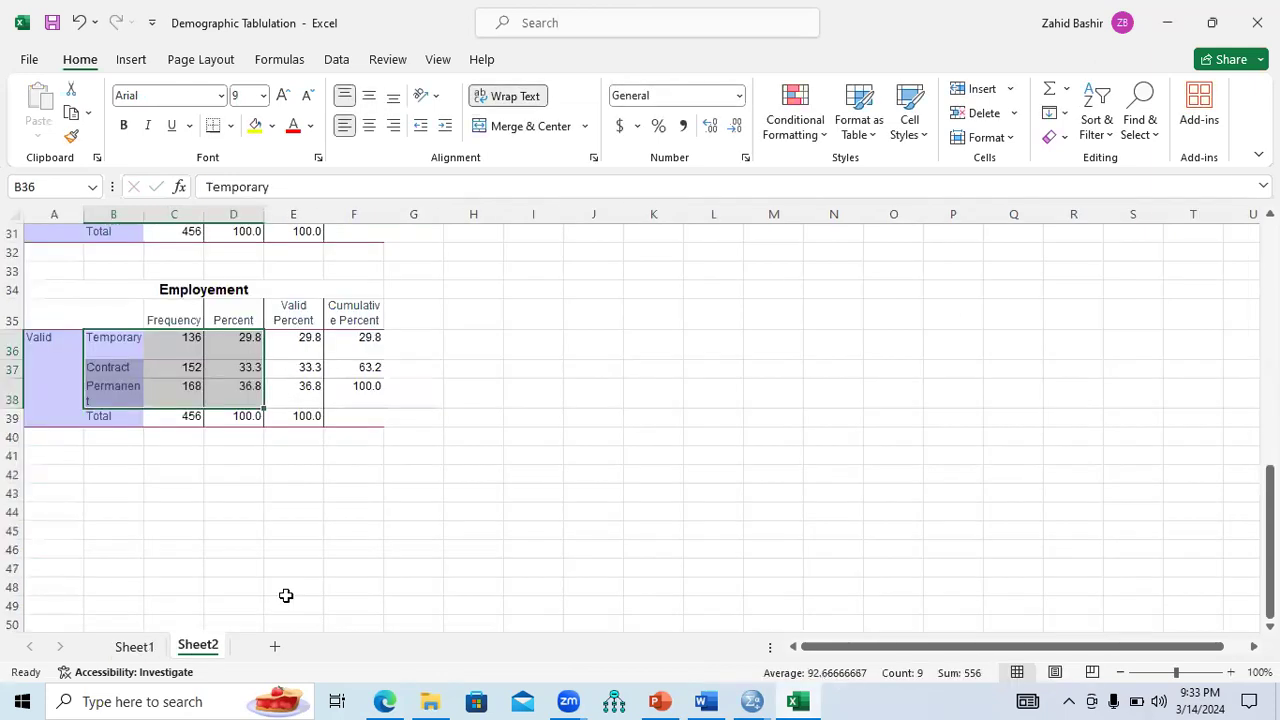
pyautogui.hotkey('ctrl', 'c')
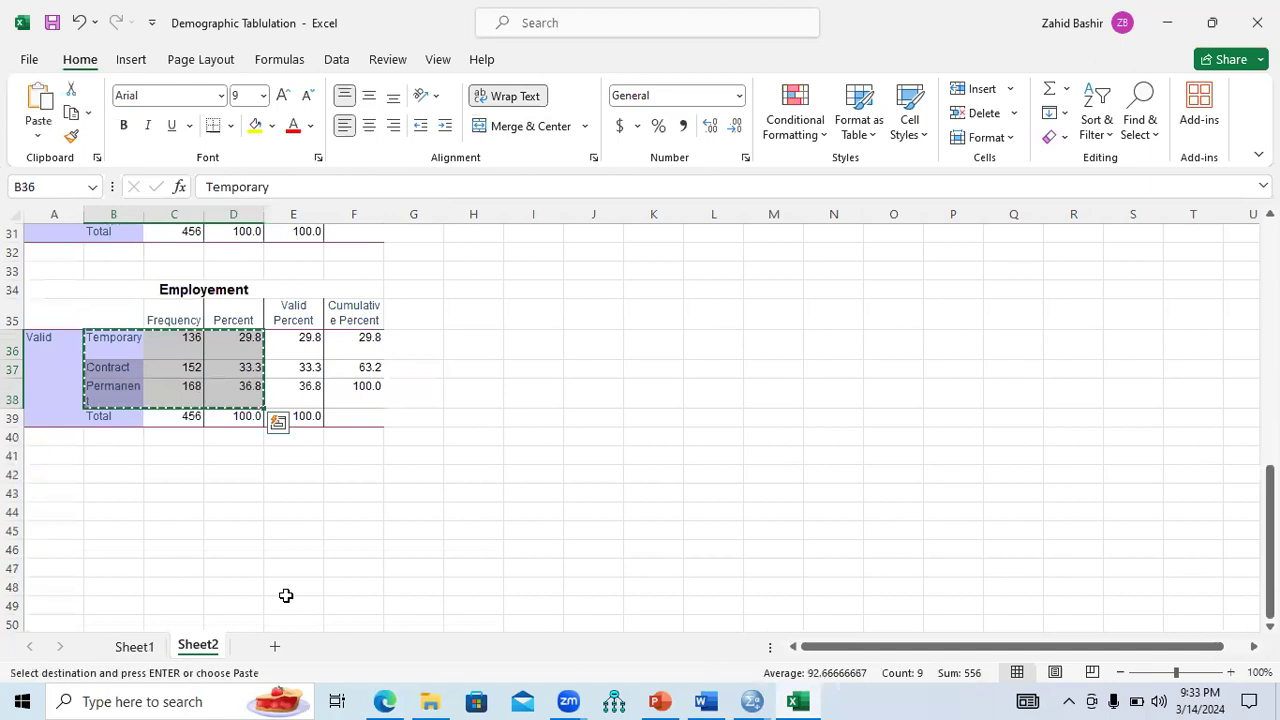
pyautogui.click(136, 648)
pyautogui.hotkey('ctrl', 'v')
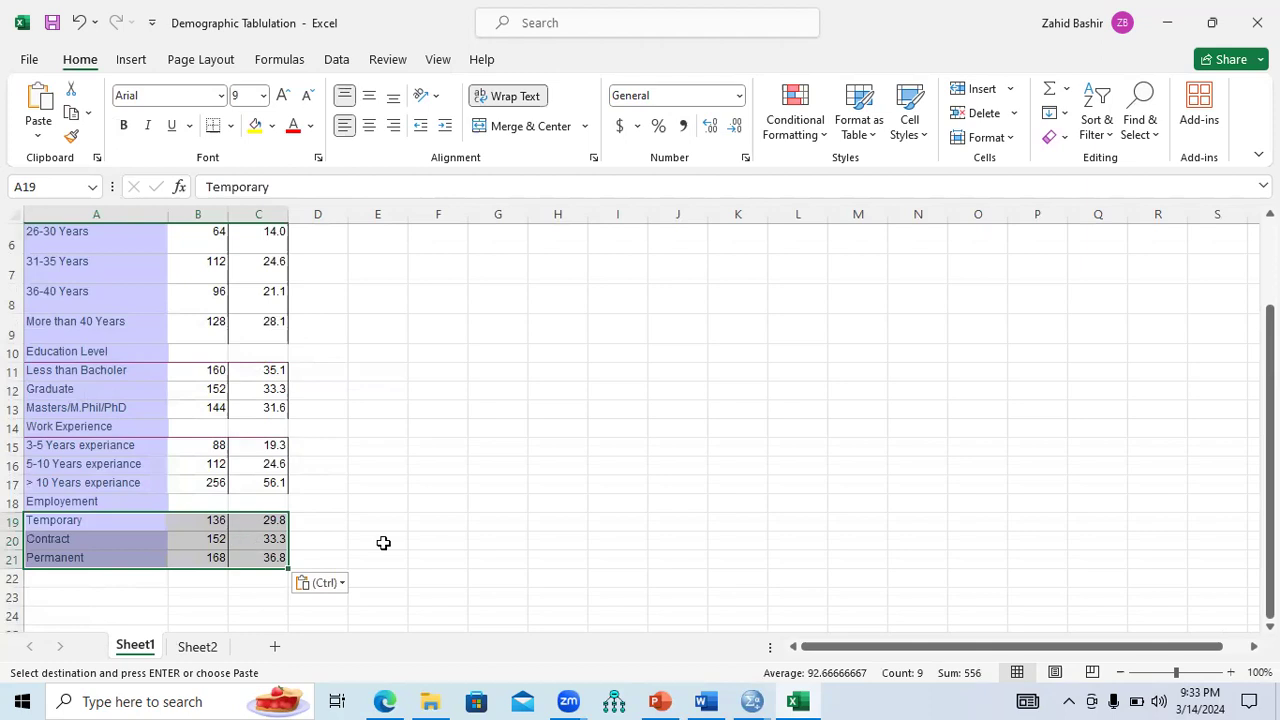
pyautogui.click(206, 648)
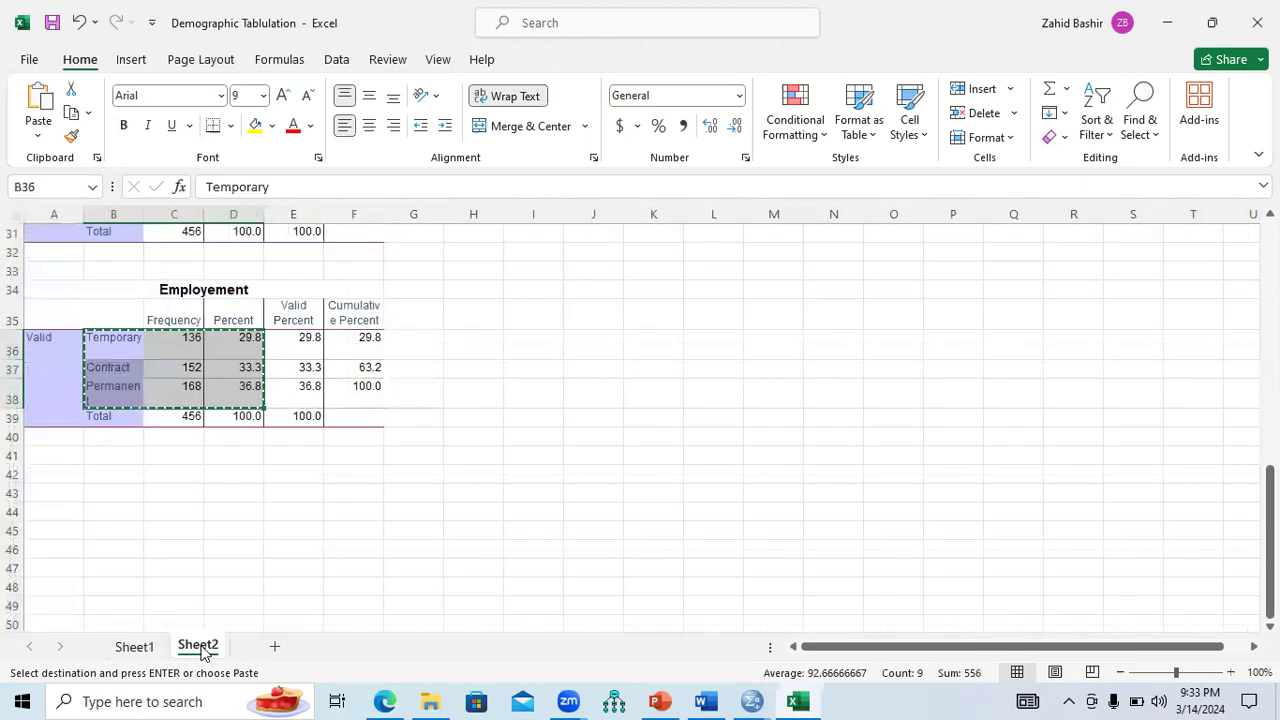
# Copy the totals 456 and 100.0 into the Employement, Work Experience, Education Level and Age rows.
pyautogui.moveTo(197, 416); pyautogui.dragTo(228, 417)
pyautogui.hotkey('ctrl', 'c')
pyautogui.click(150, 645)
pyautogui.moveTo(205, 501); pyautogui.dragTo(254, 501)
pyautogui.hotkey('ctrl', 'v')
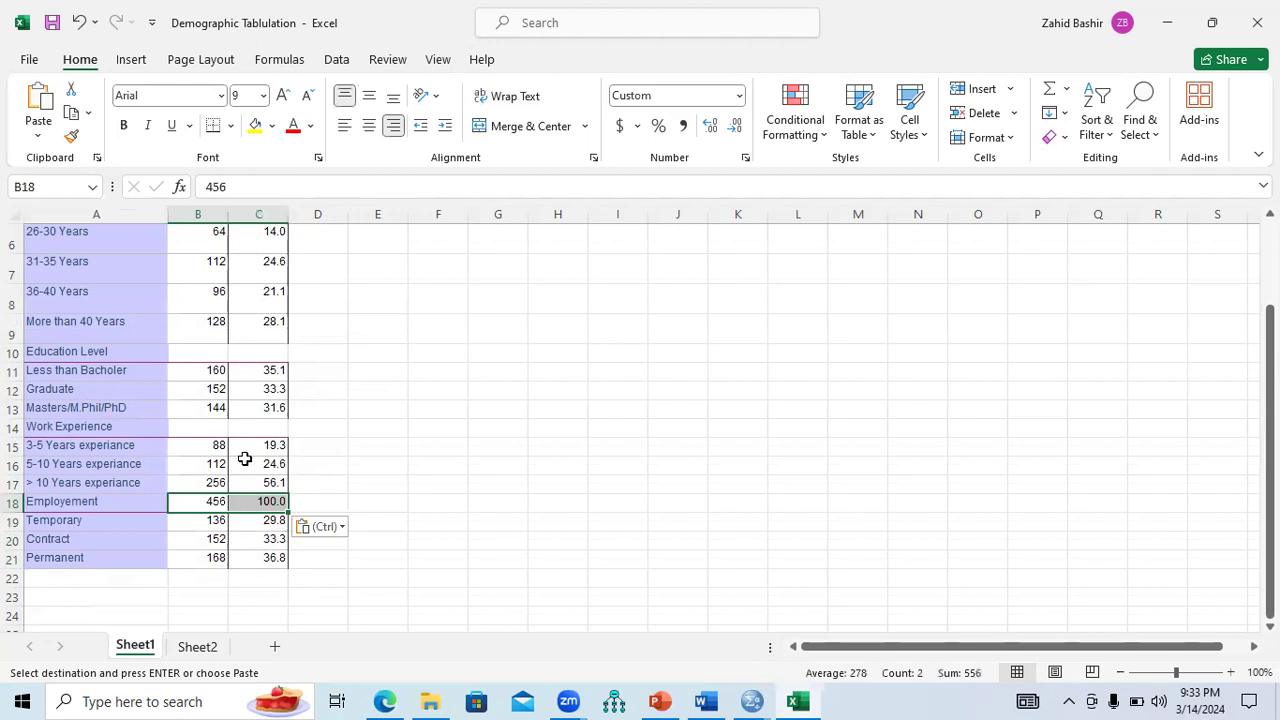
pyautogui.moveTo(224, 425); pyautogui.dragTo(251, 425)
pyautogui.hotkey('ctrl', 'v')
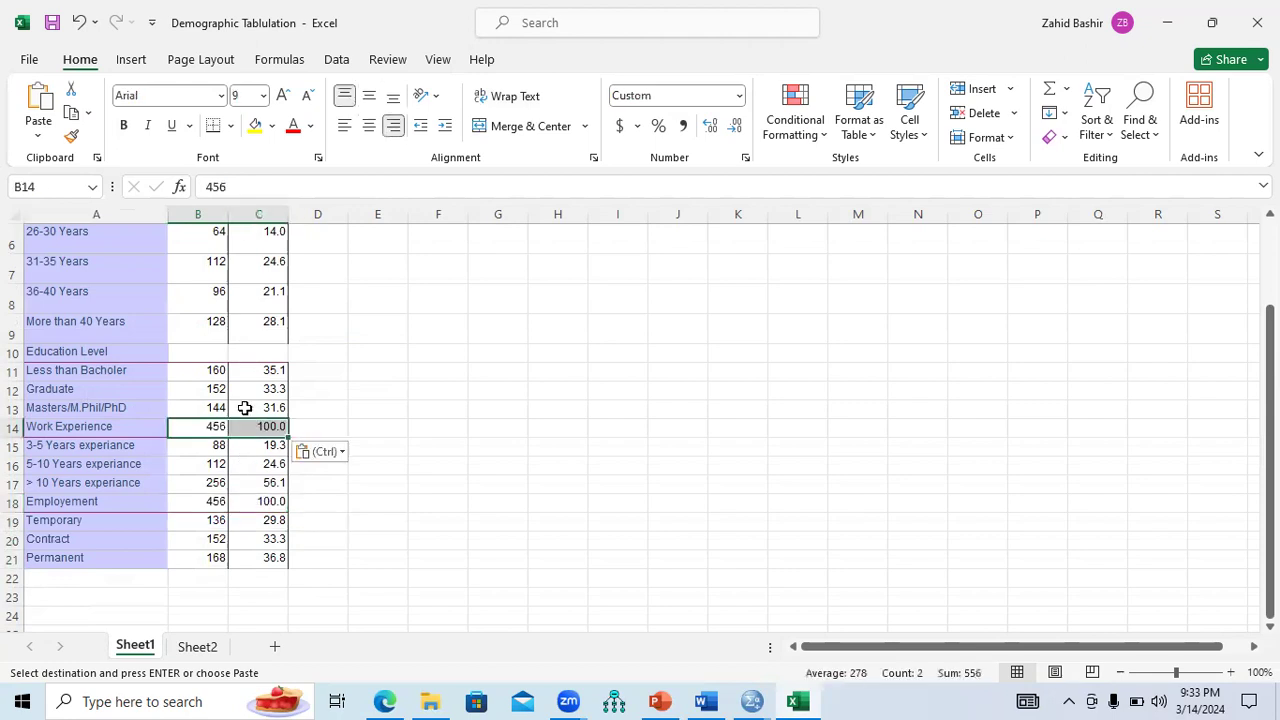
pyautogui.moveTo(213, 352); pyautogui.dragTo(252, 352)
pyautogui.hotkey('ctrl', 'v')
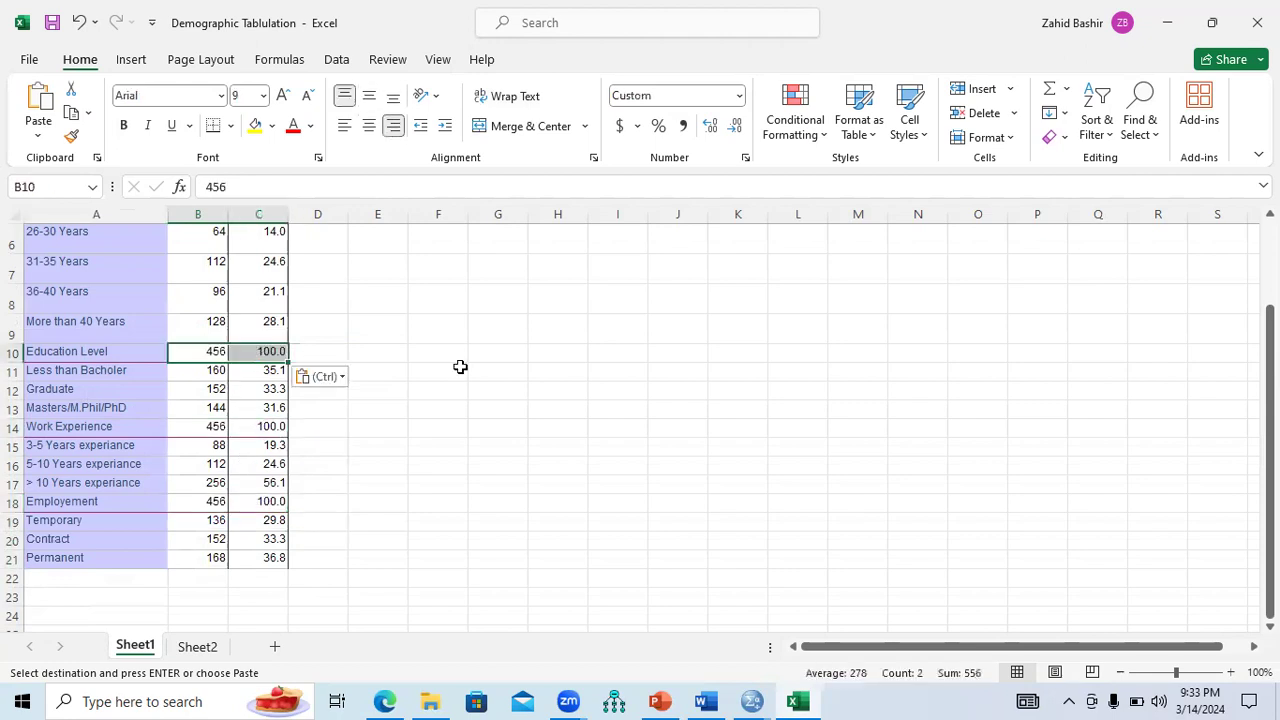
pyautogui.moveTo(1270, 480); pyautogui.dragTo(1270, 405)
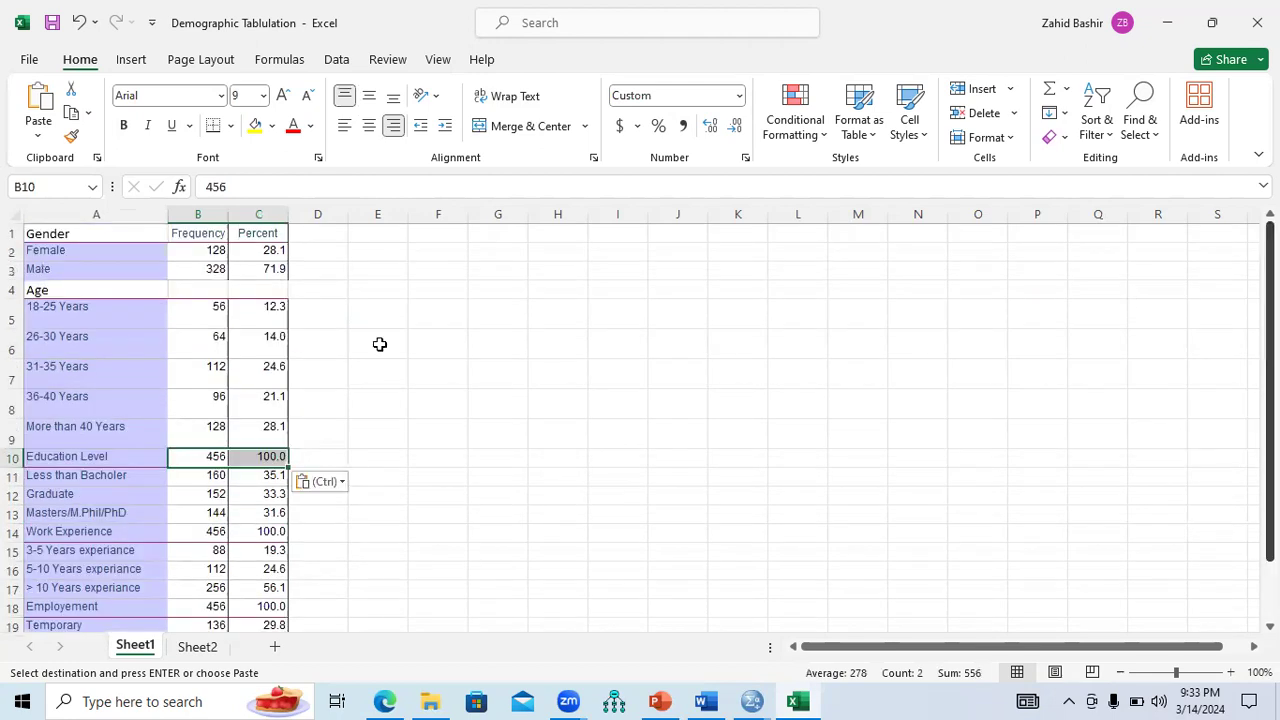
pyautogui.moveTo(249, 289); pyautogui.dragTo(249, 289)
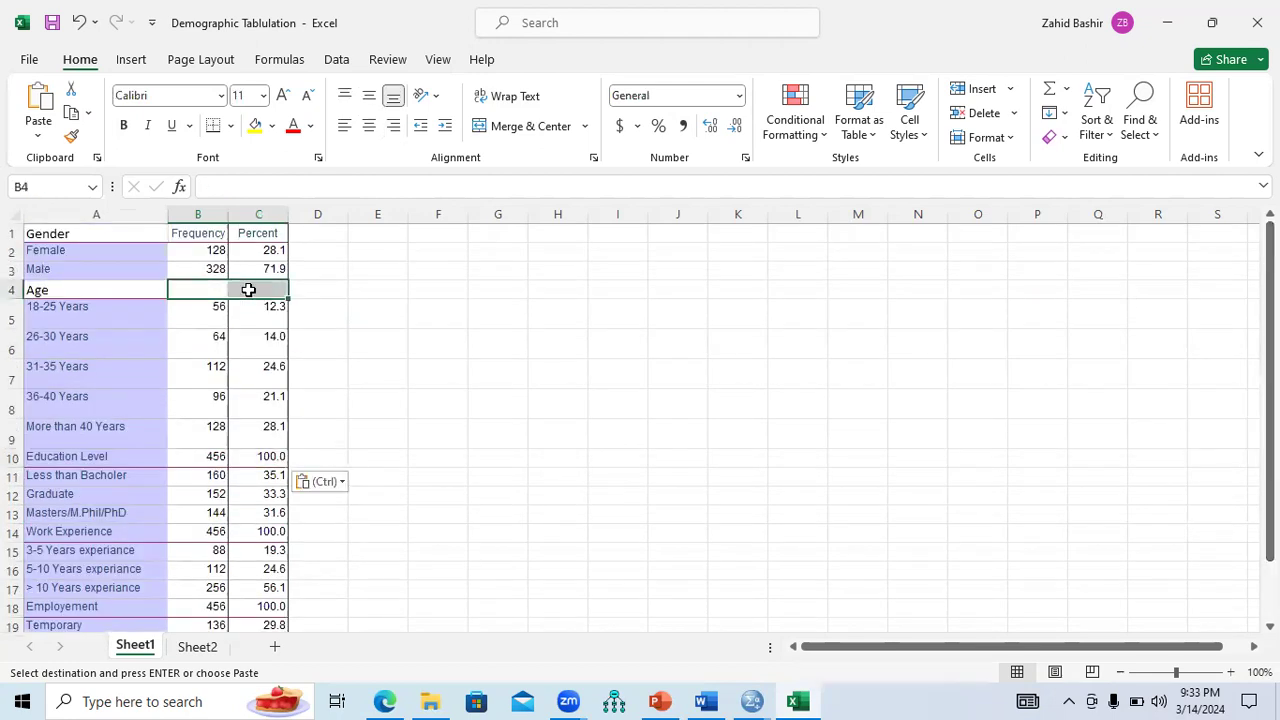
pyautogui.hotkey('ctrl', 'v')
pyautogui.moveTo(98, 232); pyautogui.dragTo(251, 569)
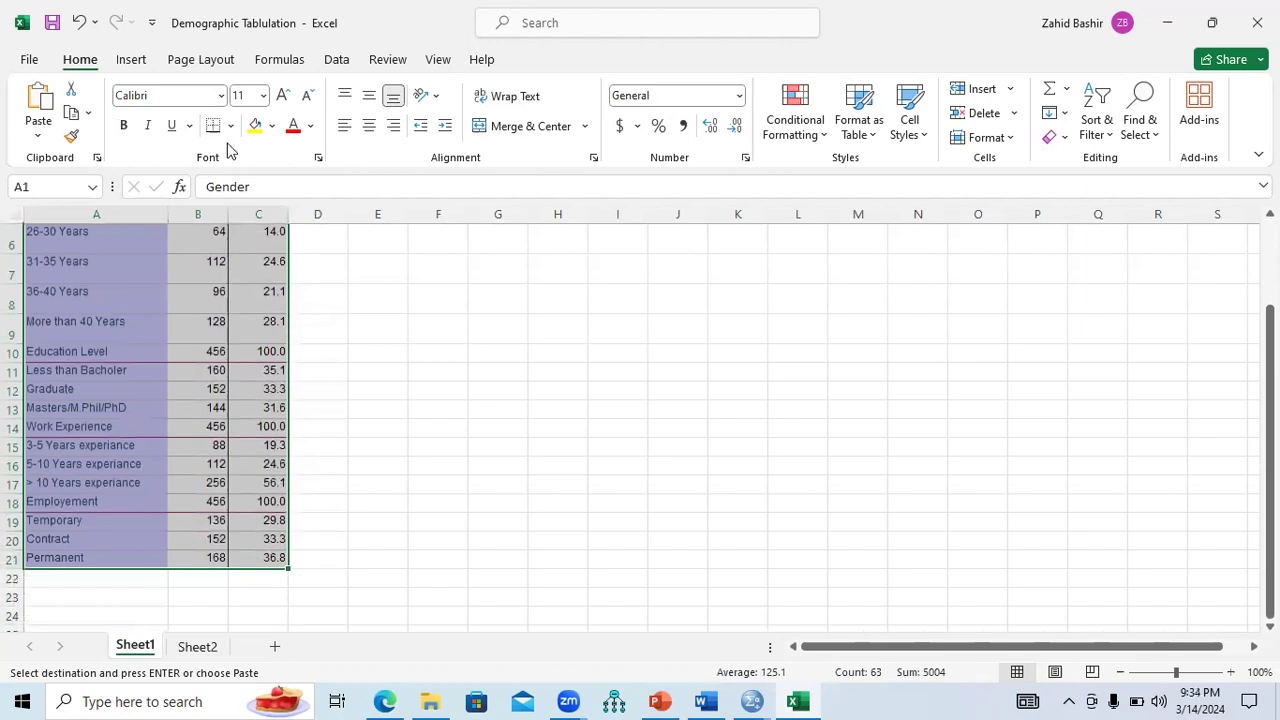
# Set the summary table text to Times New Roman, size 10.
pyautogui.click(221, 97)
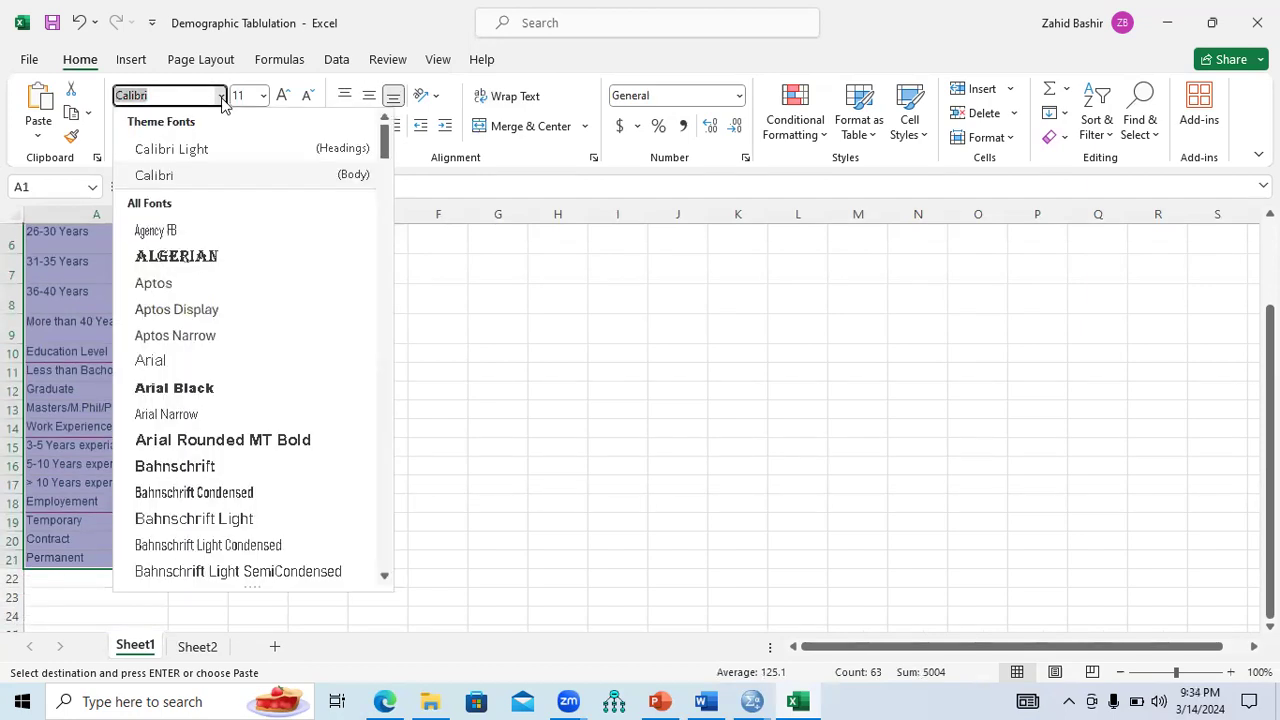
pyautogui.write('Times New Roman')
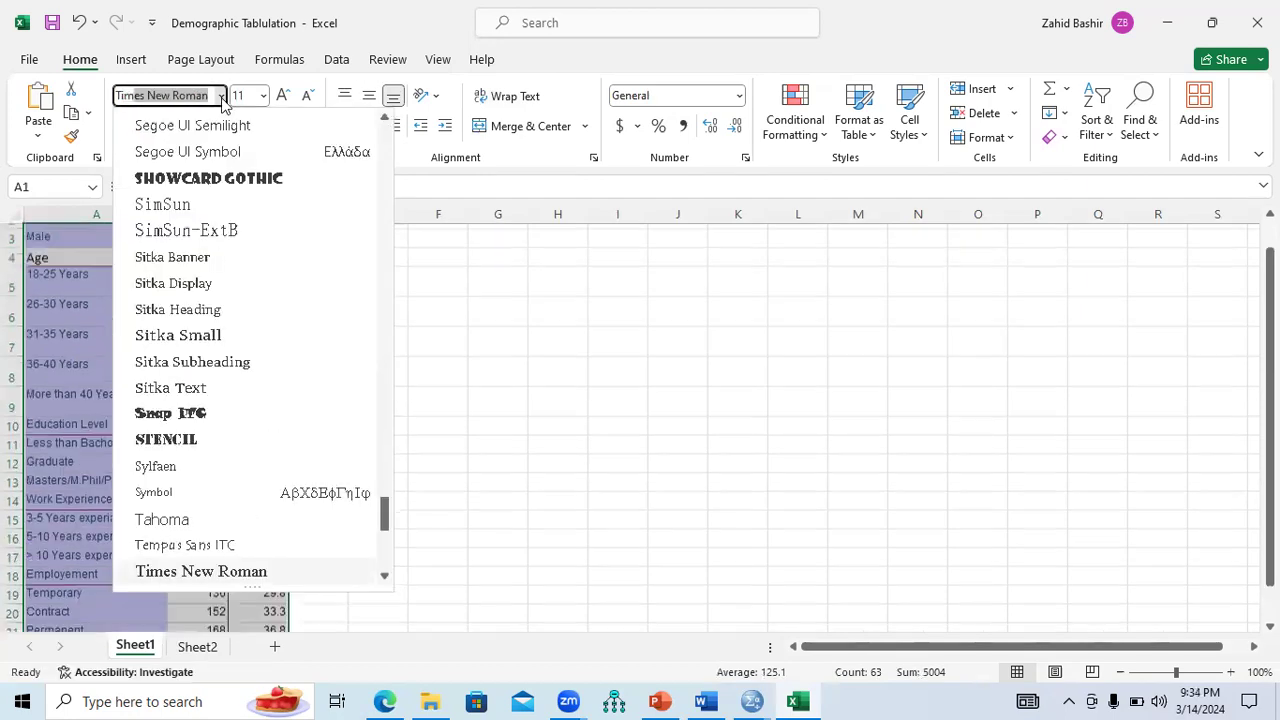
pyautogui.press('Return')
pyautogui.click(263, 96)
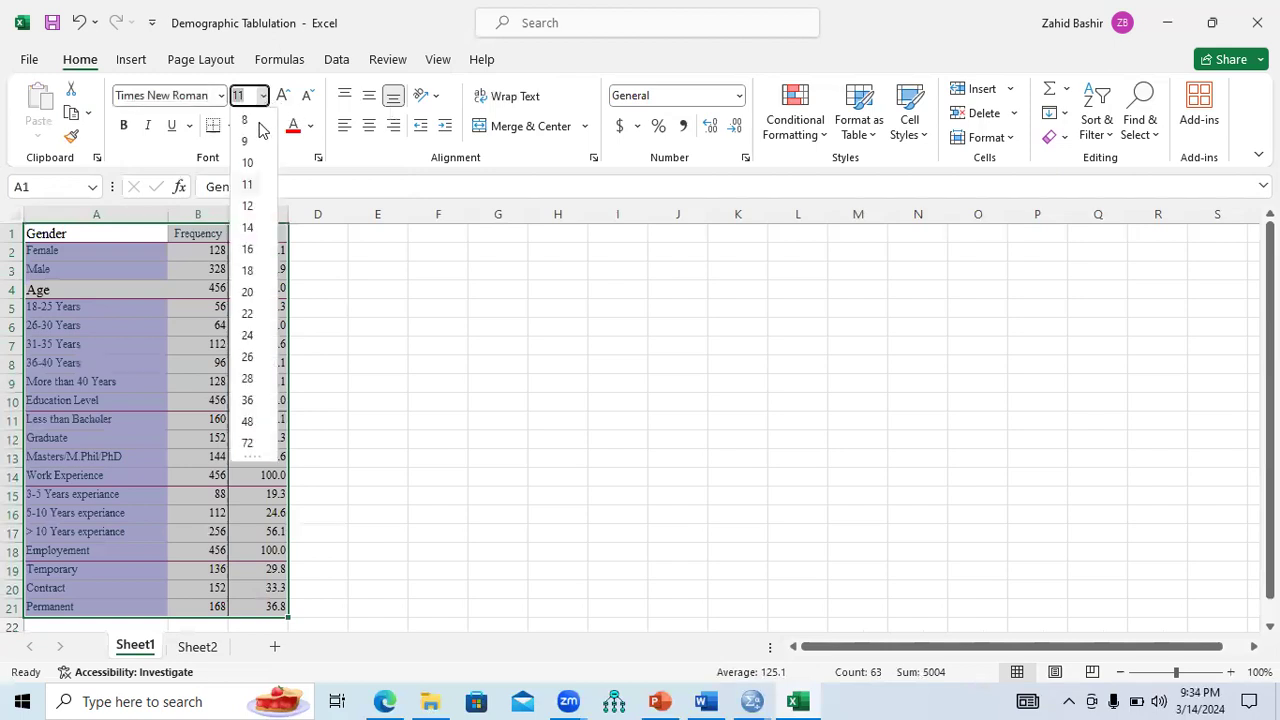
pyautogui.click(251, 162)
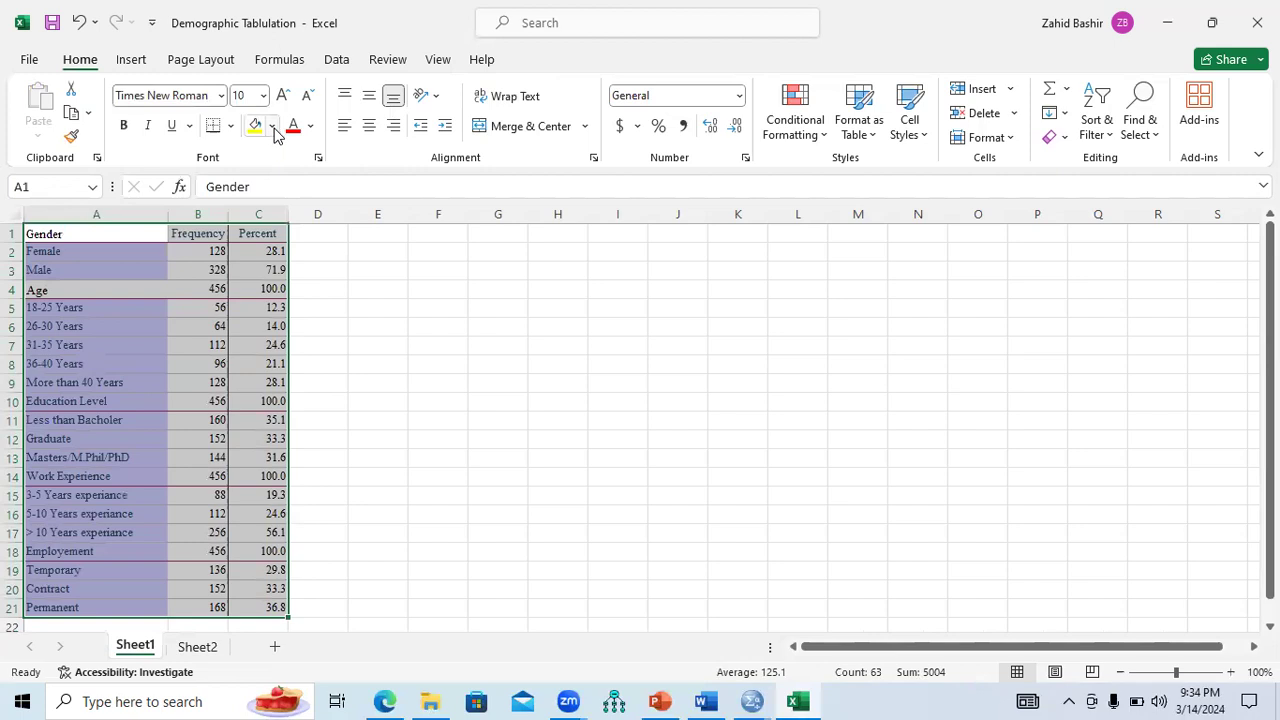
# Remove the table's background fill and all its borders.
pyautogui.click(273, 126)
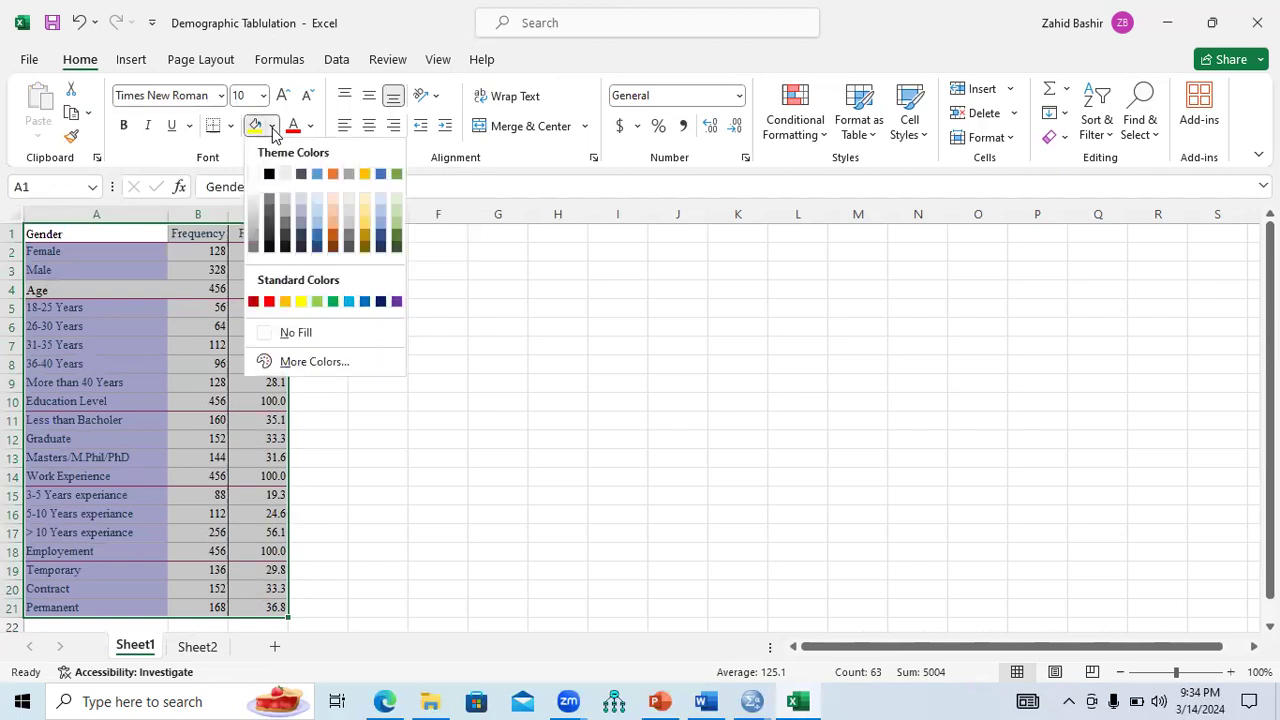
pyautogui.click(290, 334)
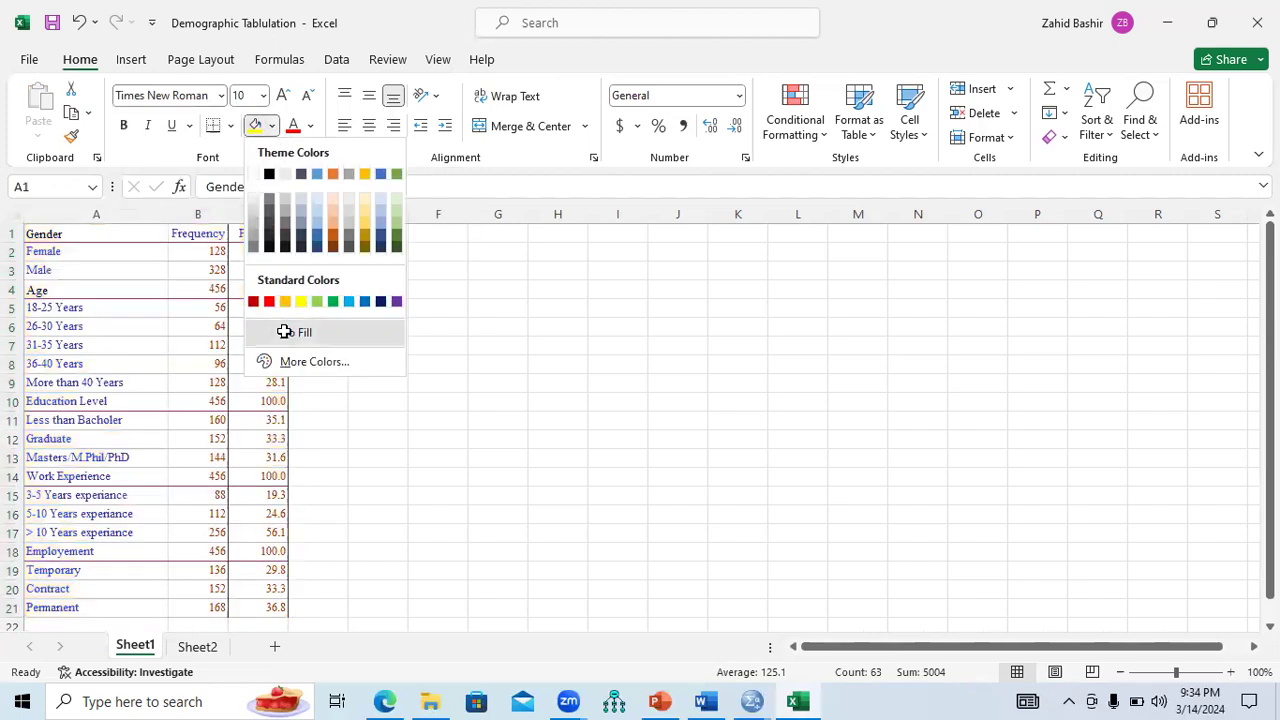
pyautogui.click(311, 128)
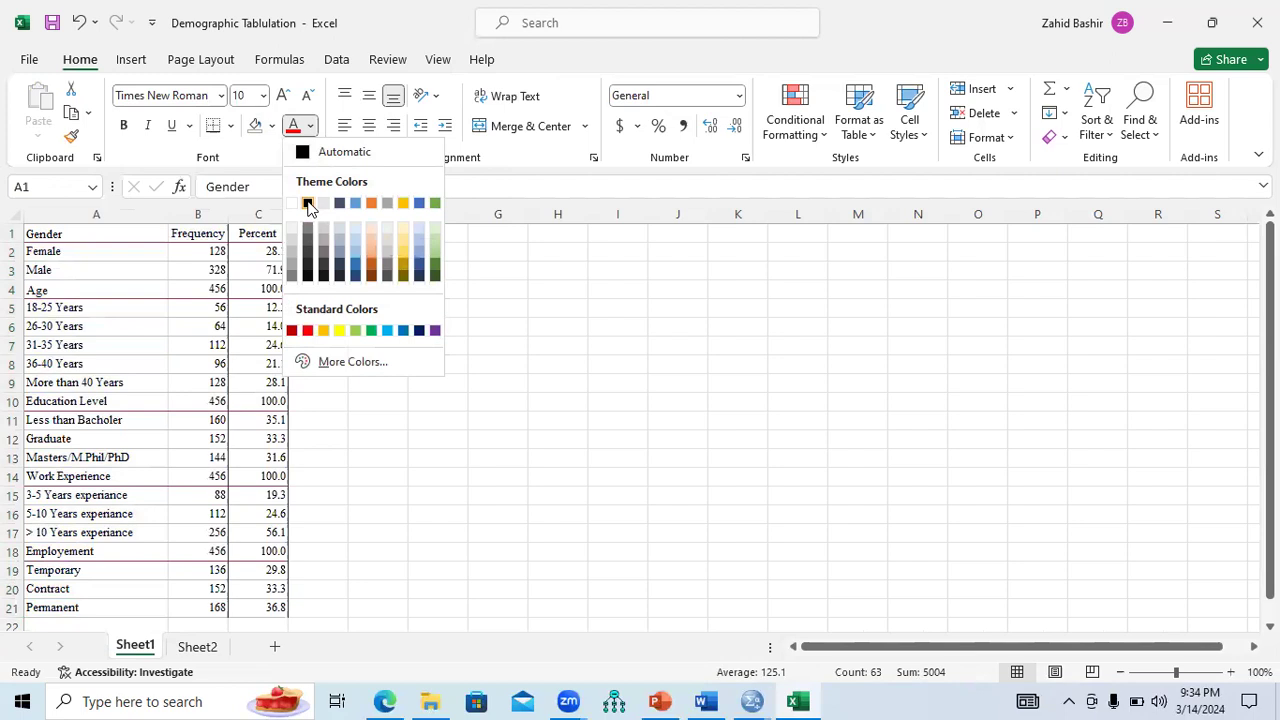
pyautogui.click(250, 160)
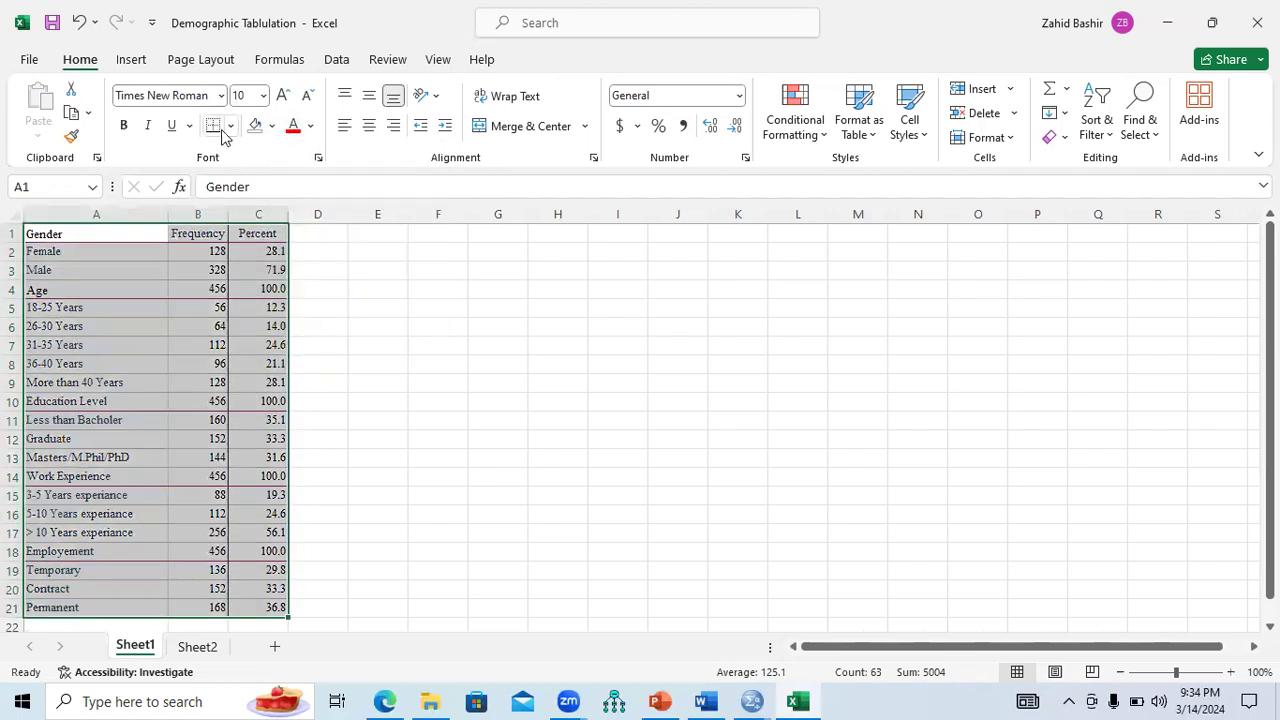
pyautogui.click(231, 131)
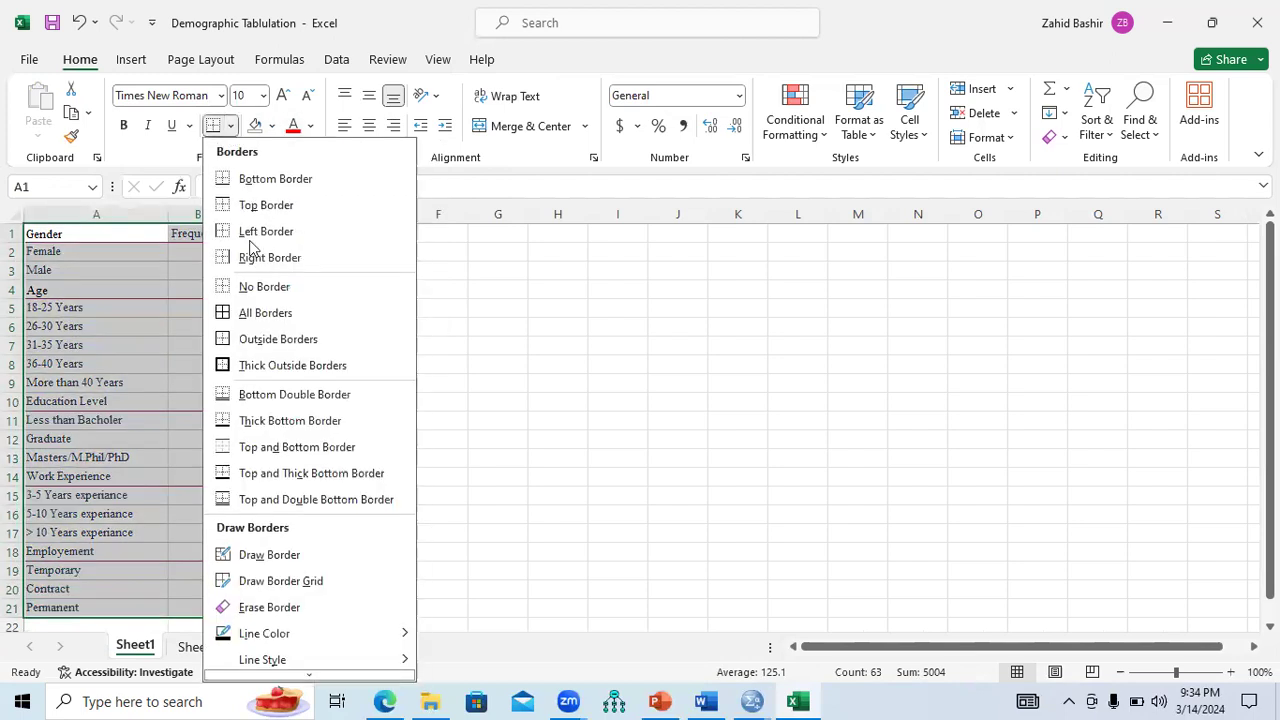
pyautogui.click(252, 289)
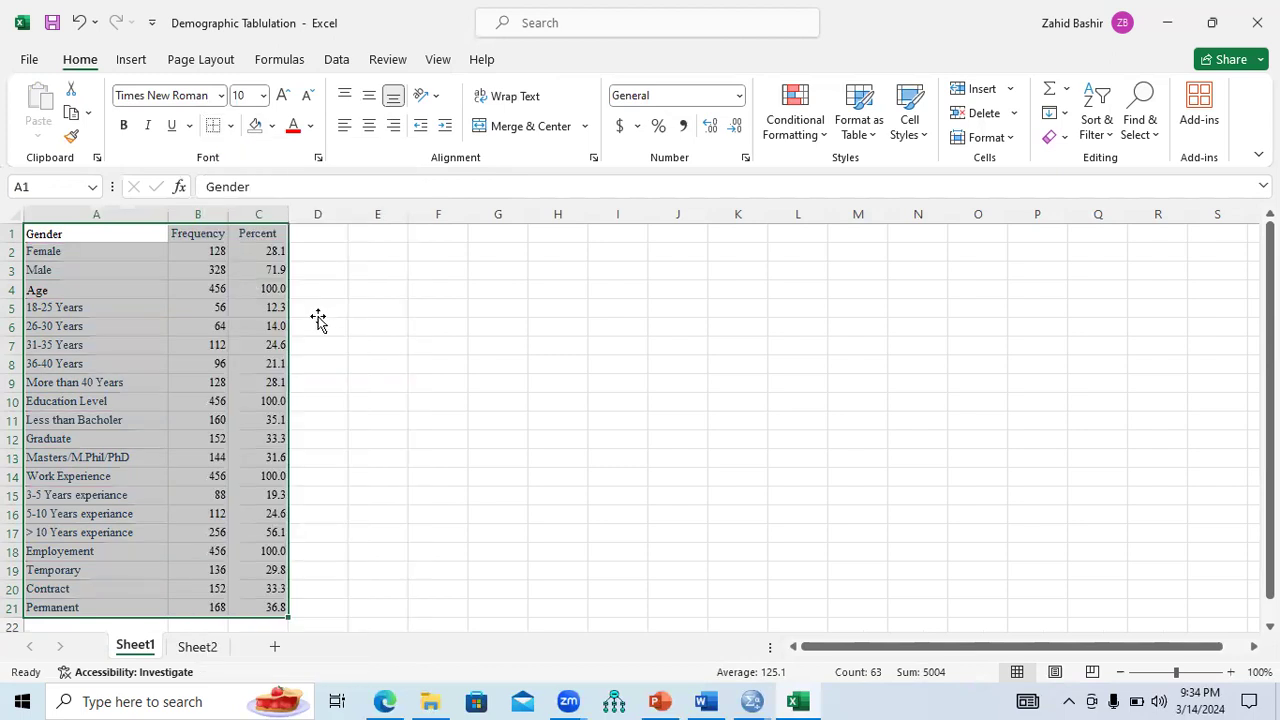
pyautogui.click(318, 310)
pyautogui.moveTo(150, 233); pyautogui.dragTo(274, 609)
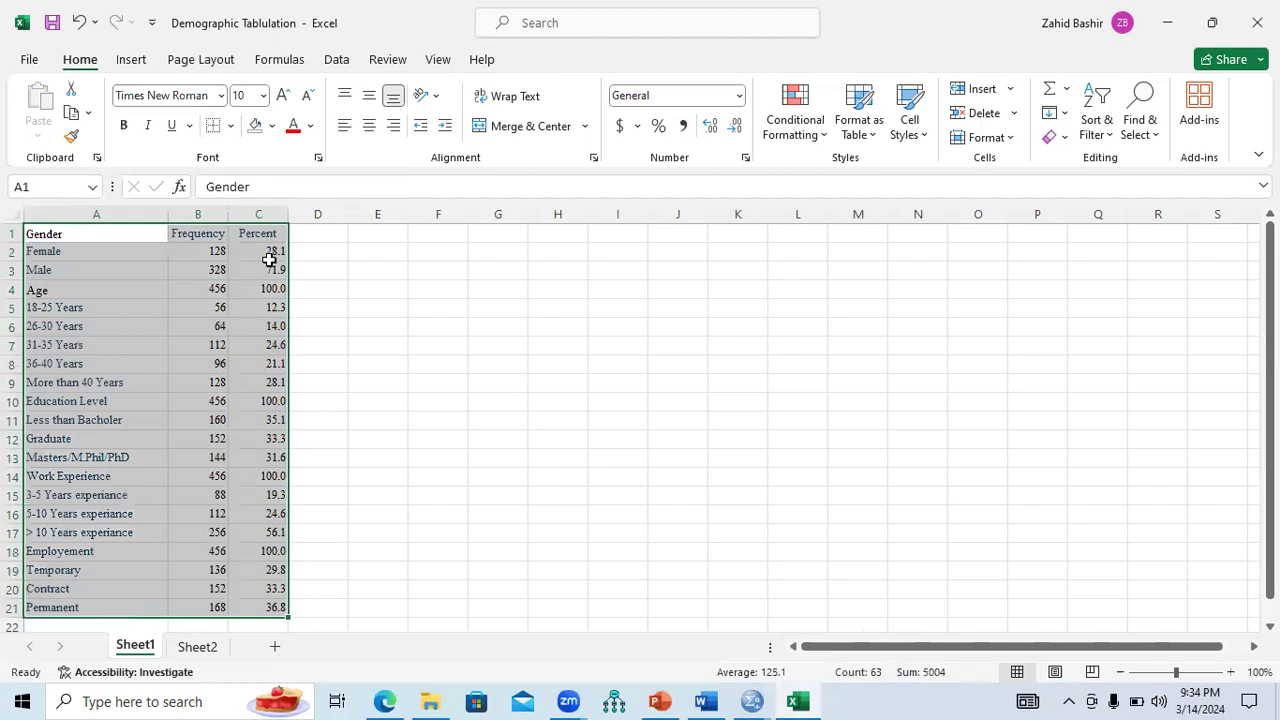
pyautogui.click(311, 128)
pyautogui.press('Escape')
pyautogui.click(310, 300)
# Centre the Frequency and Percent column values.
pyautogui.moveTo(200, 232); pyautogui.dragTo(268, 600)
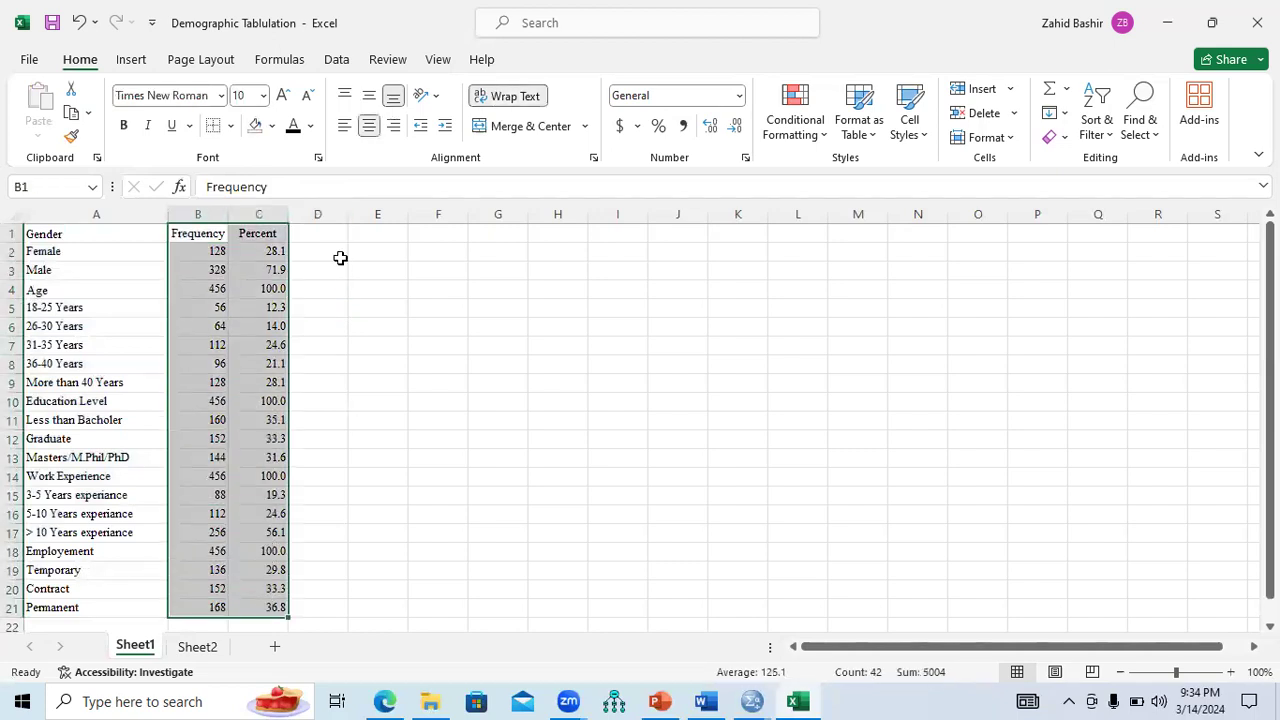
pyautogui.click(370, 133)
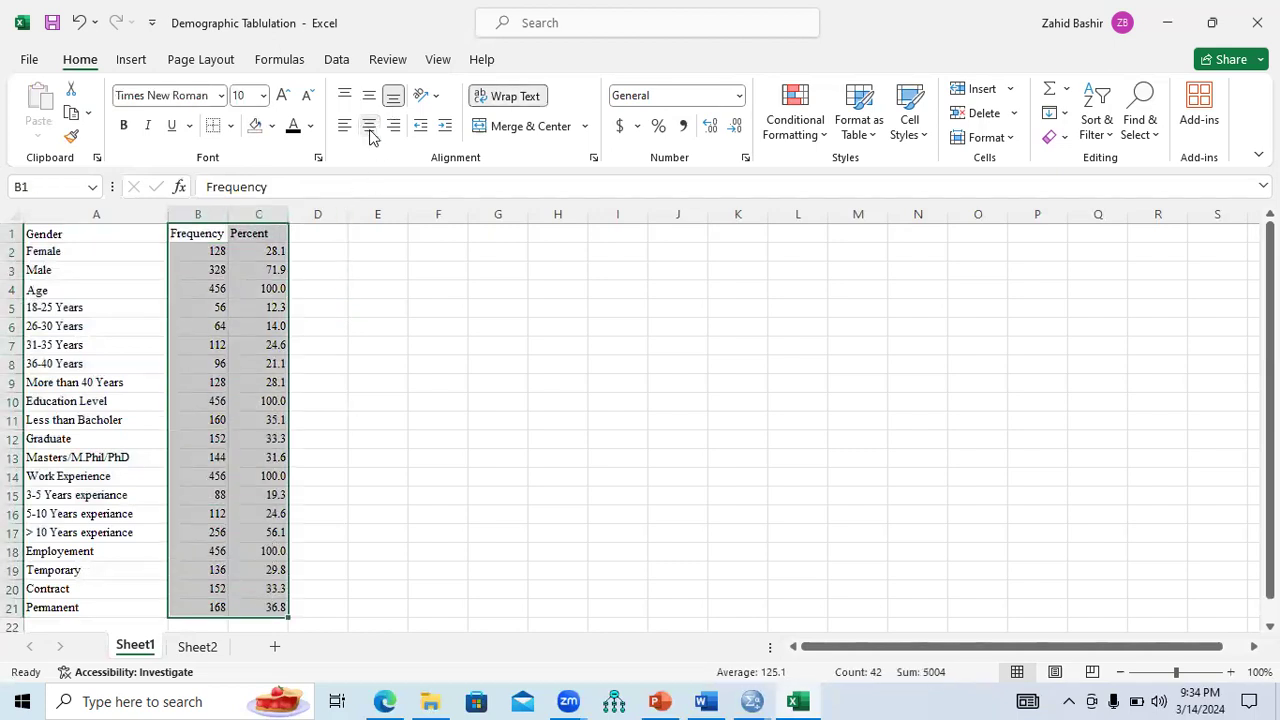
pyautogui.click(370, 133)
pyautogui.click(346, 362)
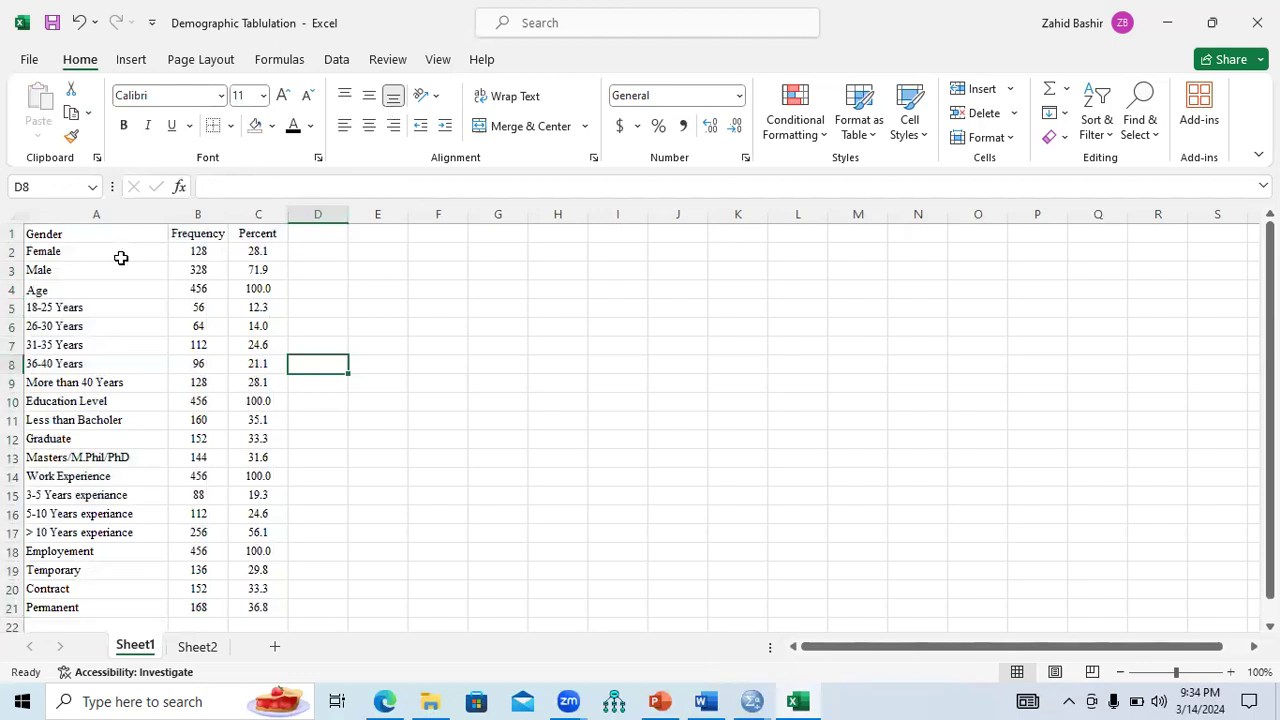
# Insert a blank row and move the Gender label down into A2.
pyautogui.rightClick(14, 252)
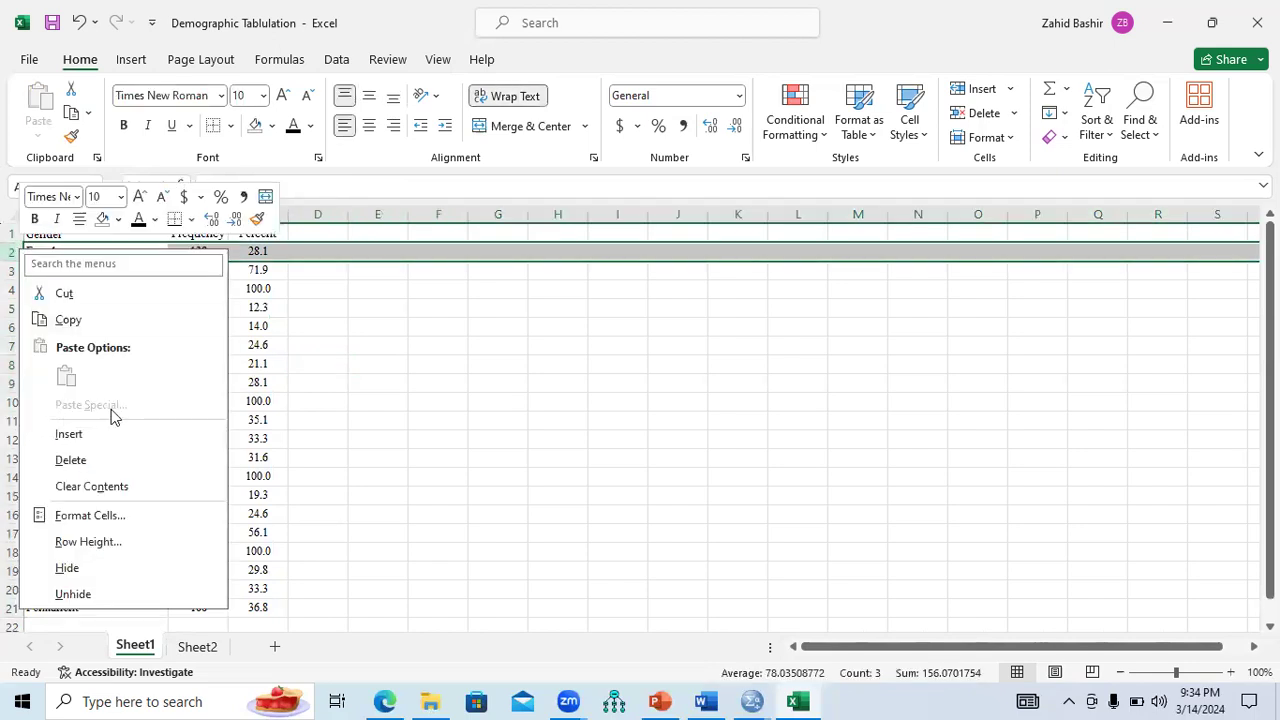
pyautogui.click(103, 436)
pyautogui.click(300, 330)
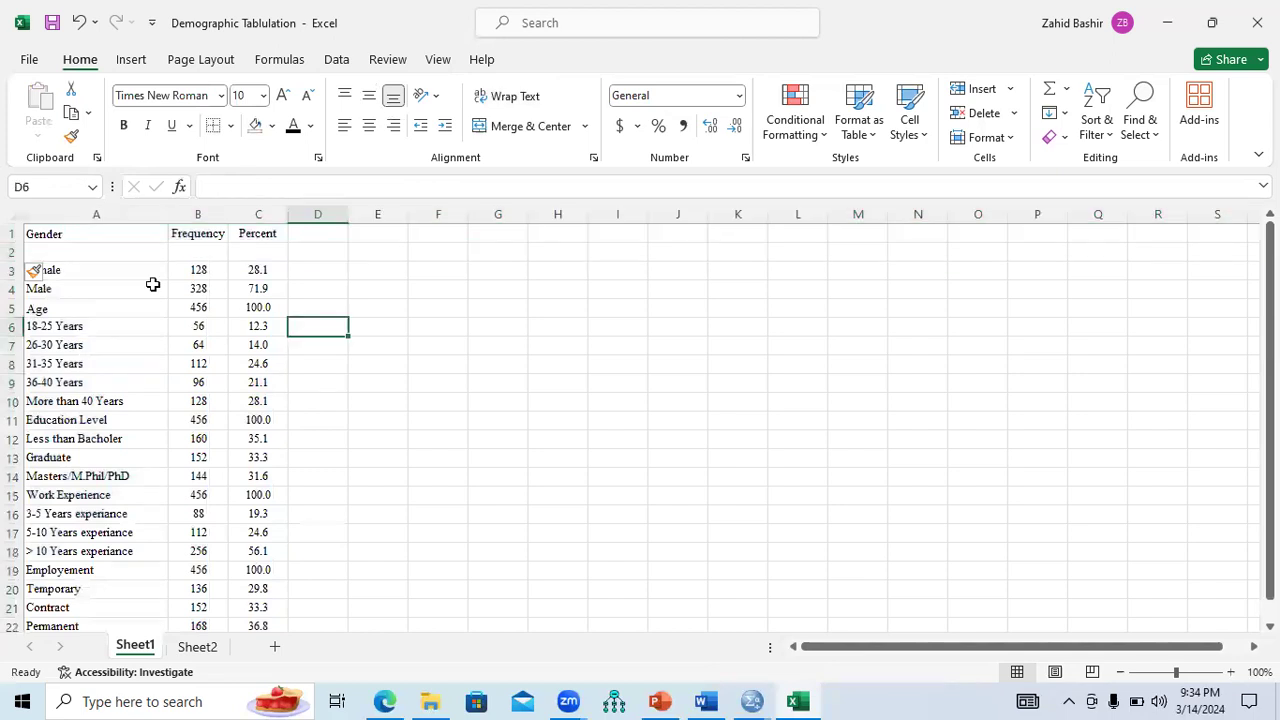
pyautogui.click(48, 234)
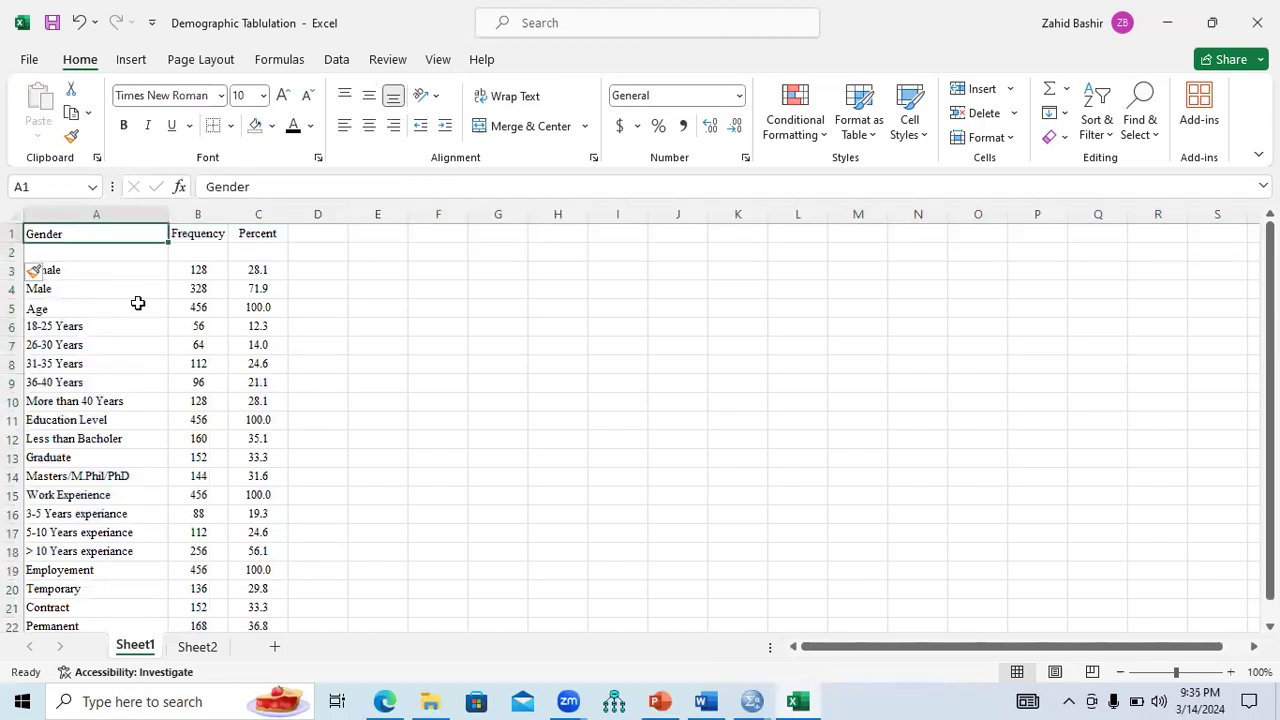
pyautogui.moveTo(96, 243); pyautogui.dragTo(90, 254)
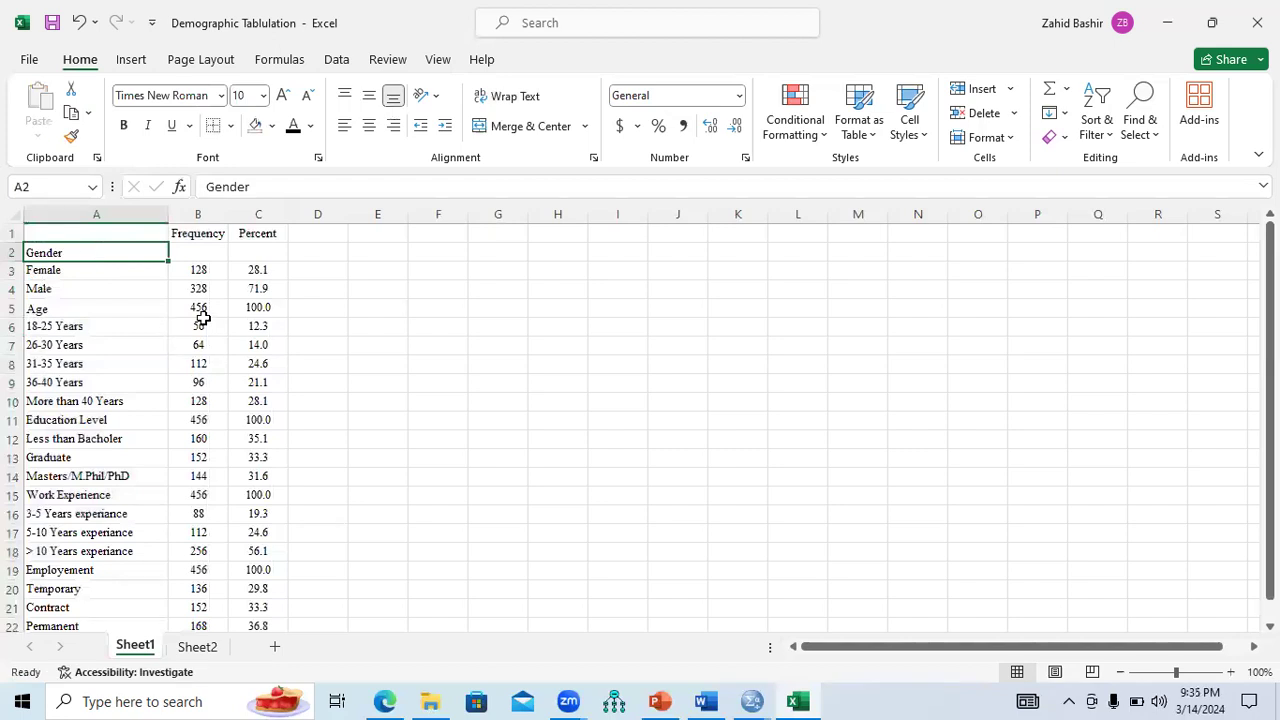
# Give the Gender row the totals 456 and 100.0 copied from the Age row.
pyautogui.moveTo(203, 308); pyautogui.dragTo(258, 308)
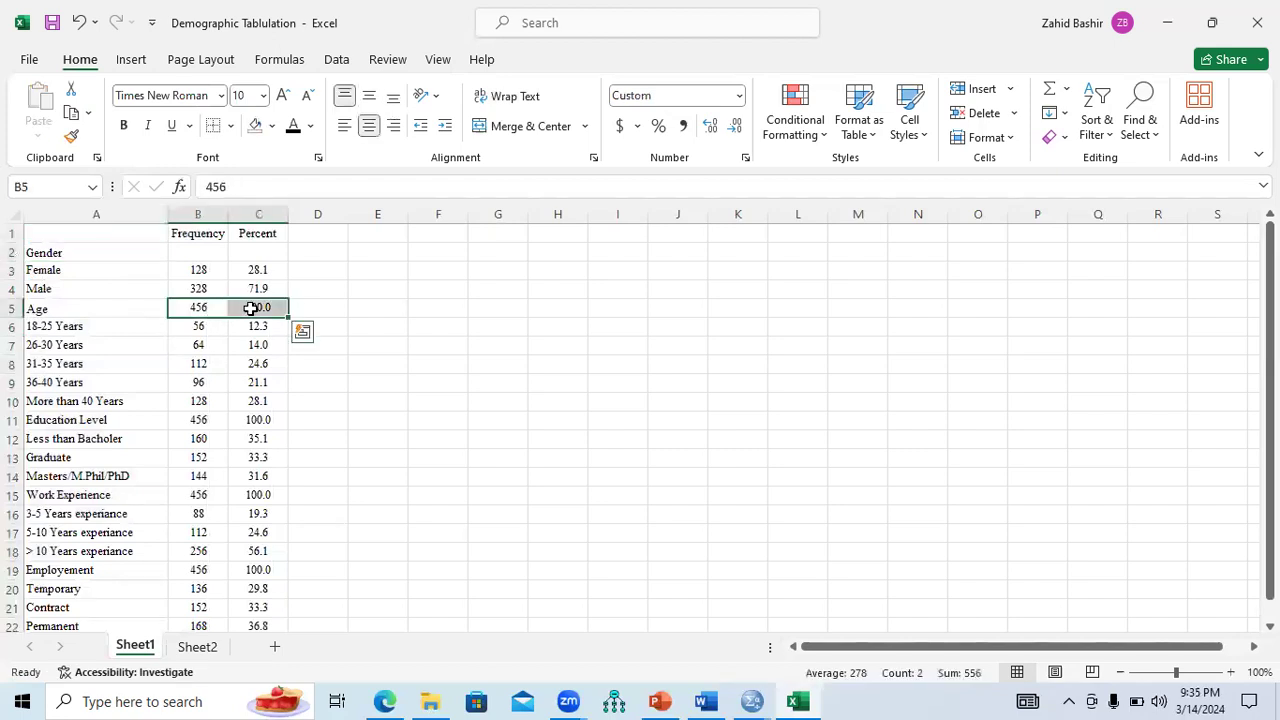
pyautogui.hotkey('ctrl', 'c')
pyautogui.moveTo(212, 249); pyautogui.dragTo(251, 250)
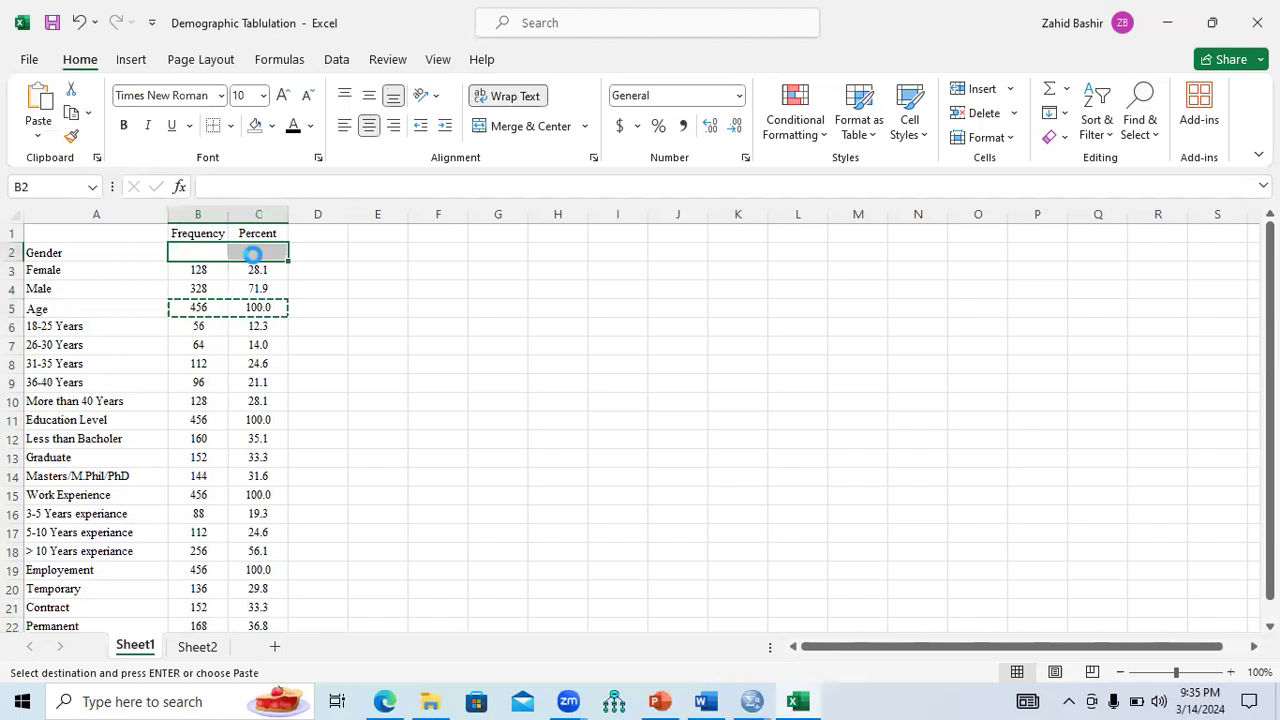
pyautogui.hotkey('ctrl', 'v')
# Enter 'Characteristics' as the table heading in A1.
pyautogui.click(108, 232)
pyautogui.press('Escape')
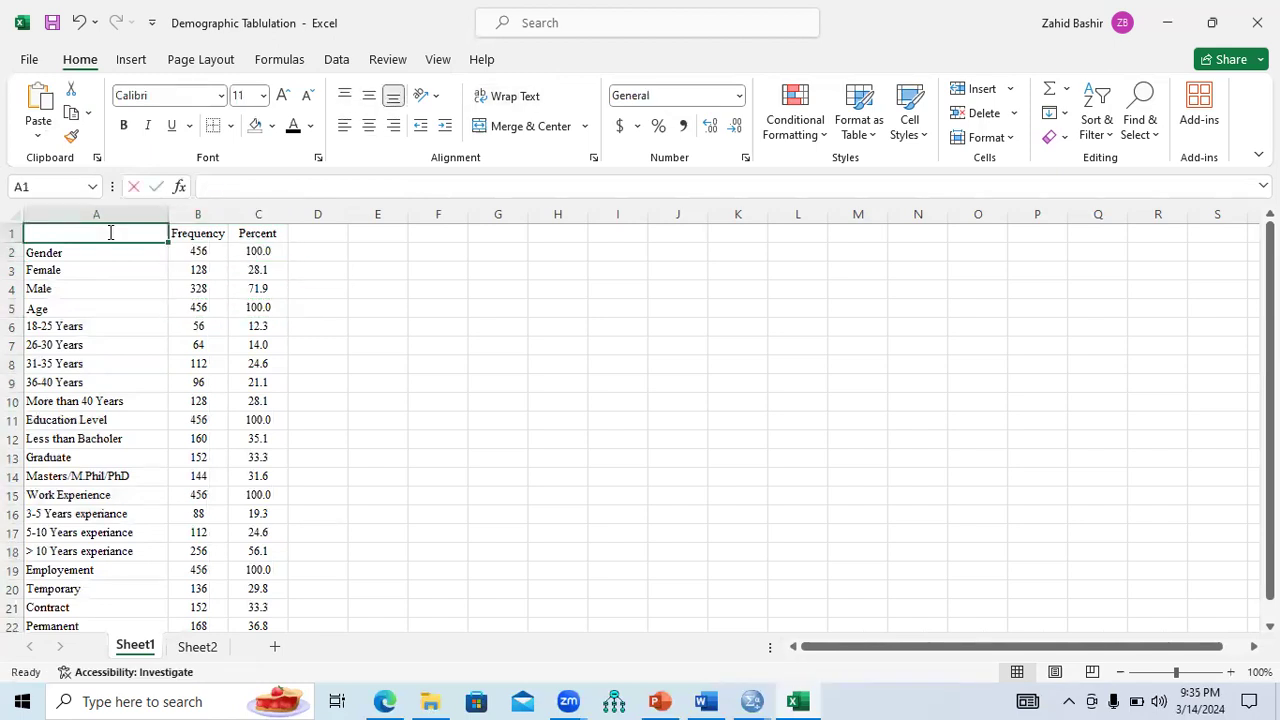
pyautogui.write('Characteristics')
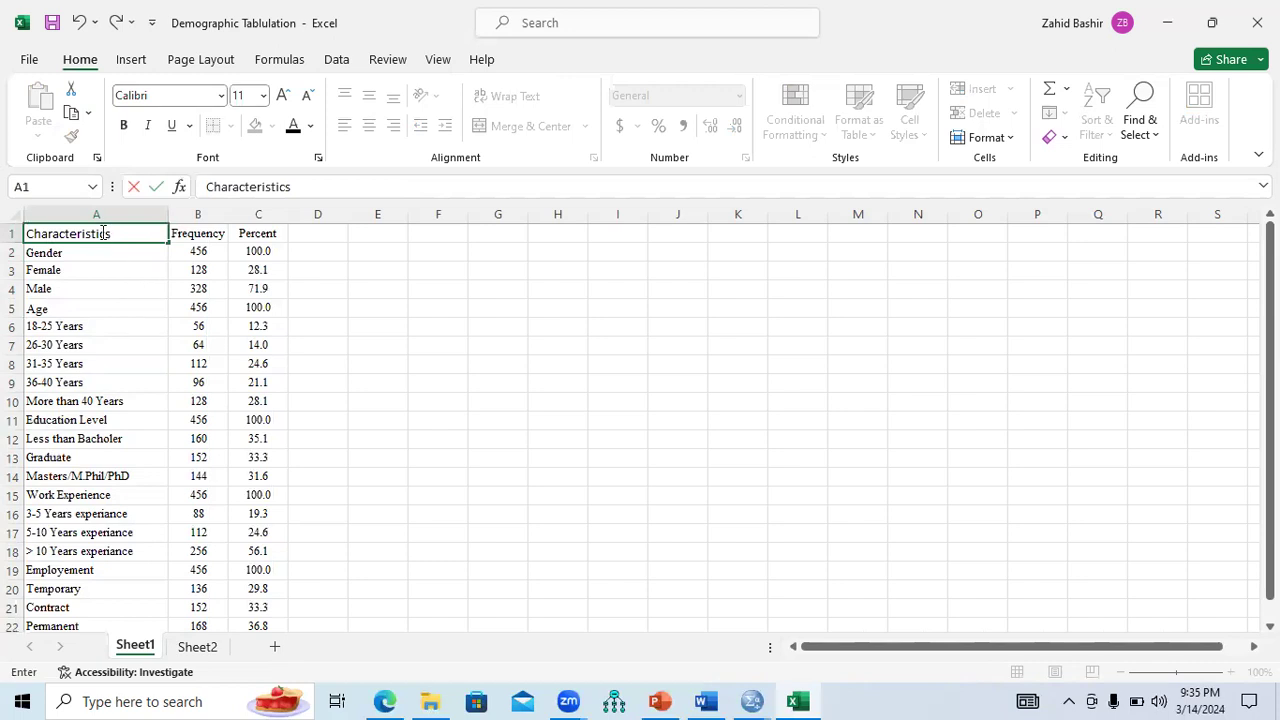
pyautogui.press('Return')
pyautogui.moveTo(128, 234); pyautogui.dragTo(241, 233)
pyautogui.hotkey('ctrl', 'v')
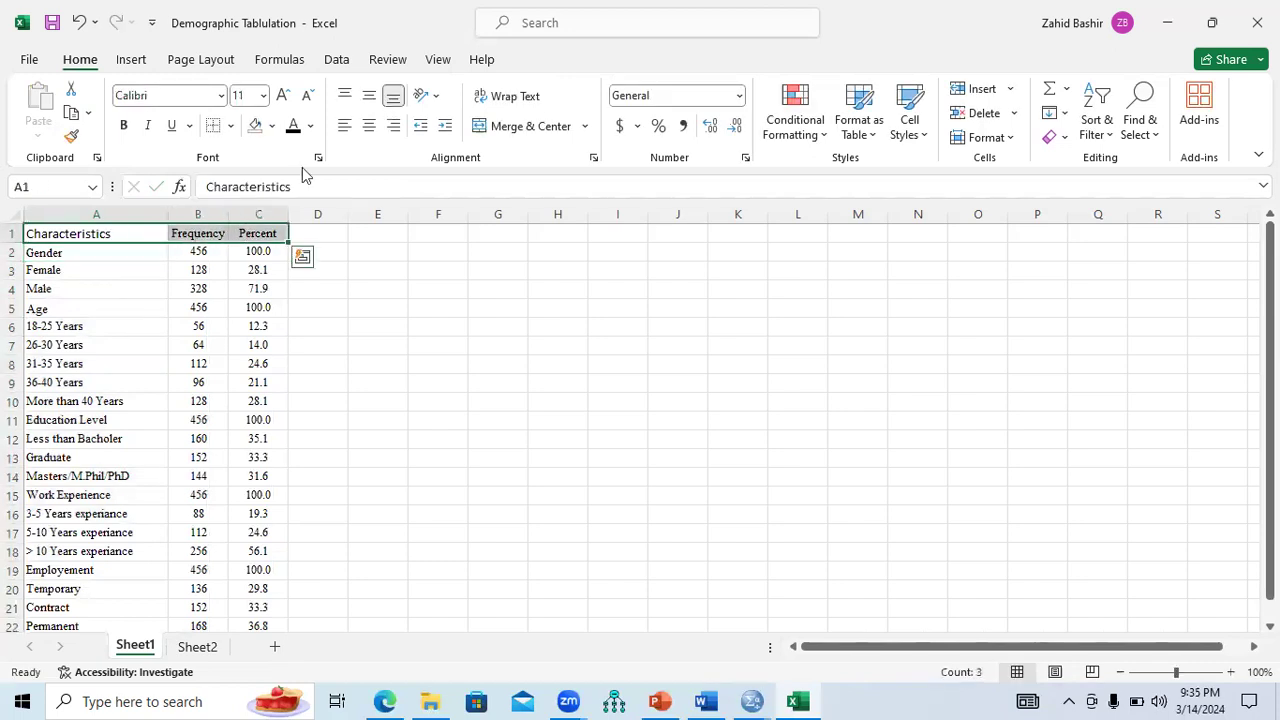
# Add borders above and below the header row and beneath the Permanent row.
pyautogui.click(231, 126)
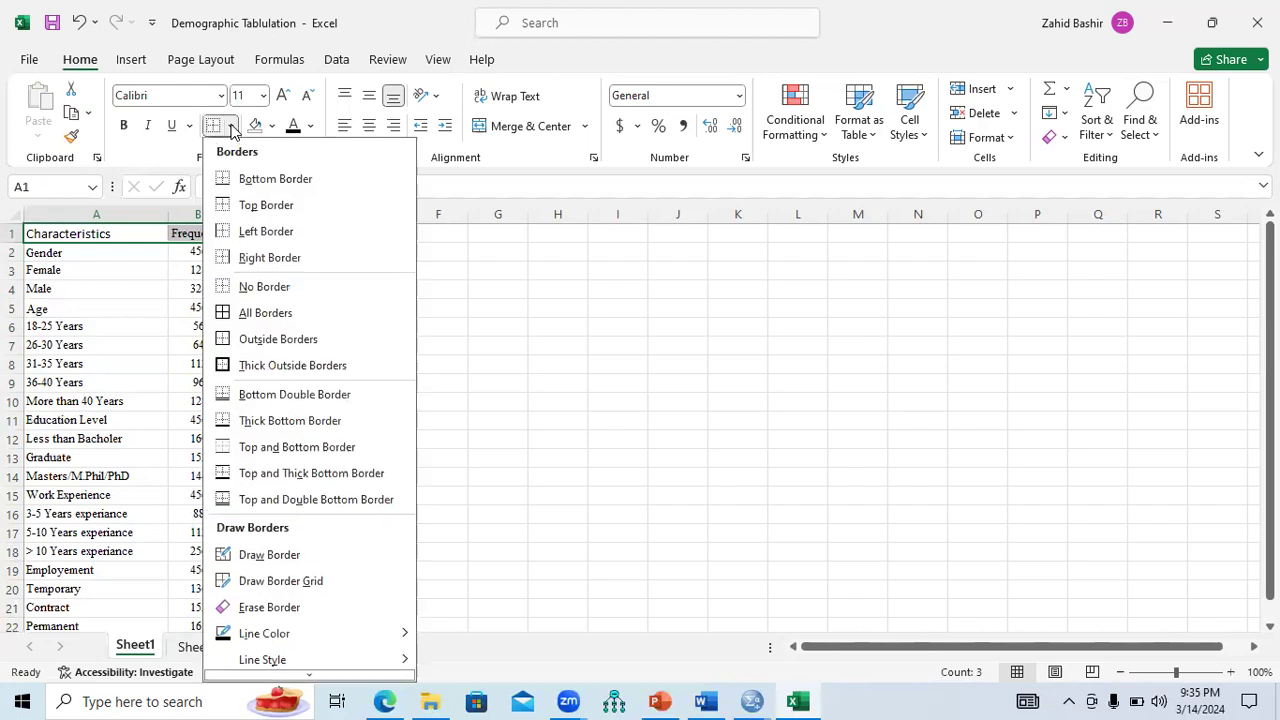
pyautogui.click(259, 181)
pyautogui.click(231, 126)
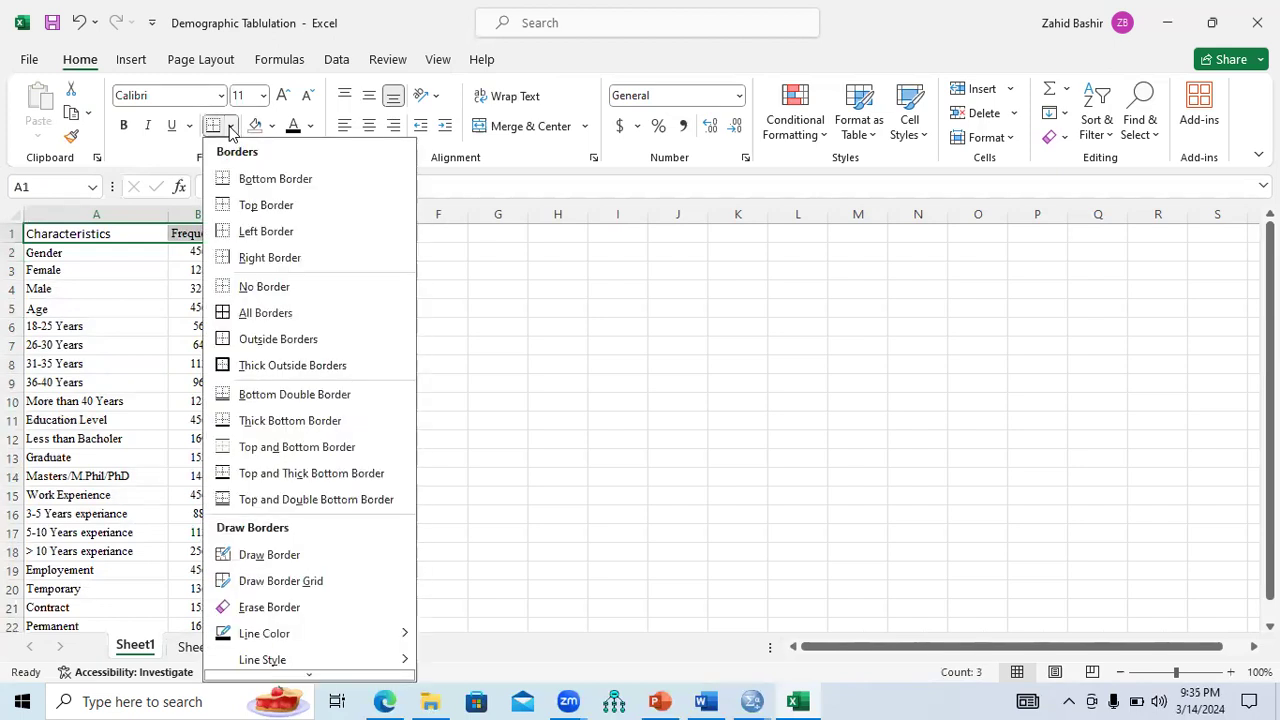
pyautogui.click(248, 206)
pyautogui.click(203, 250)
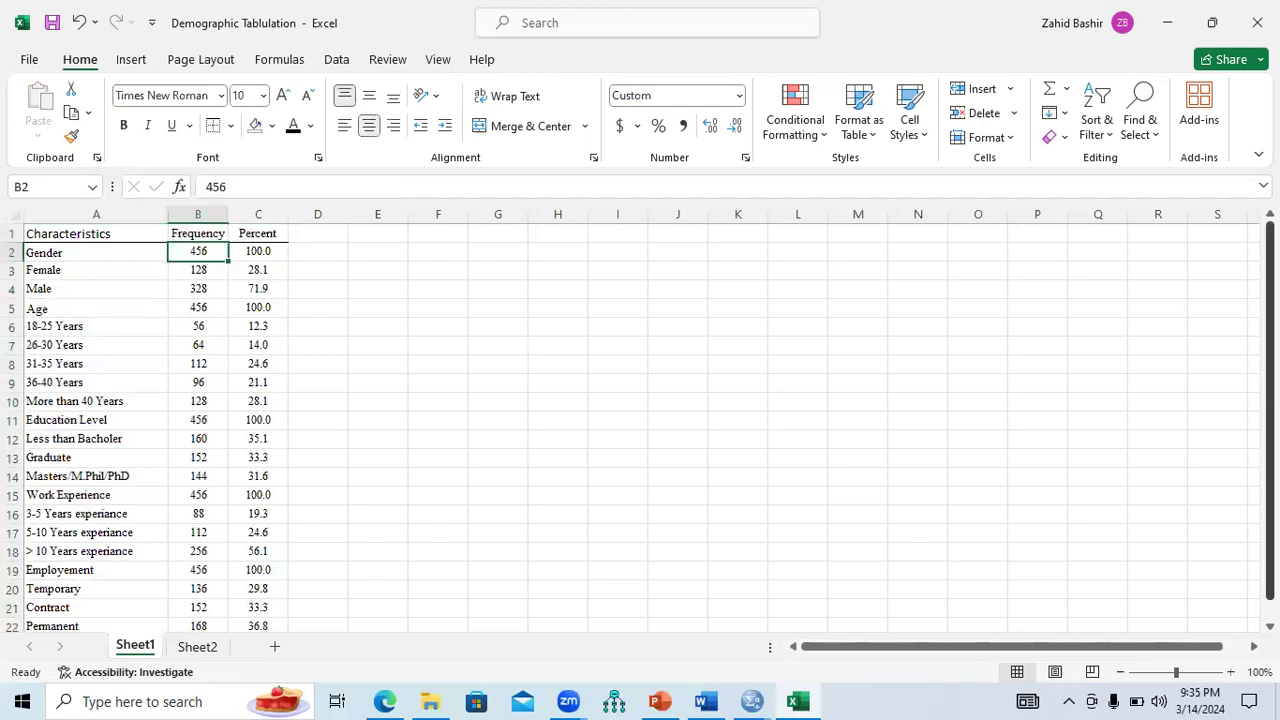
pyautogui.scroll(-1, 1131, 537)
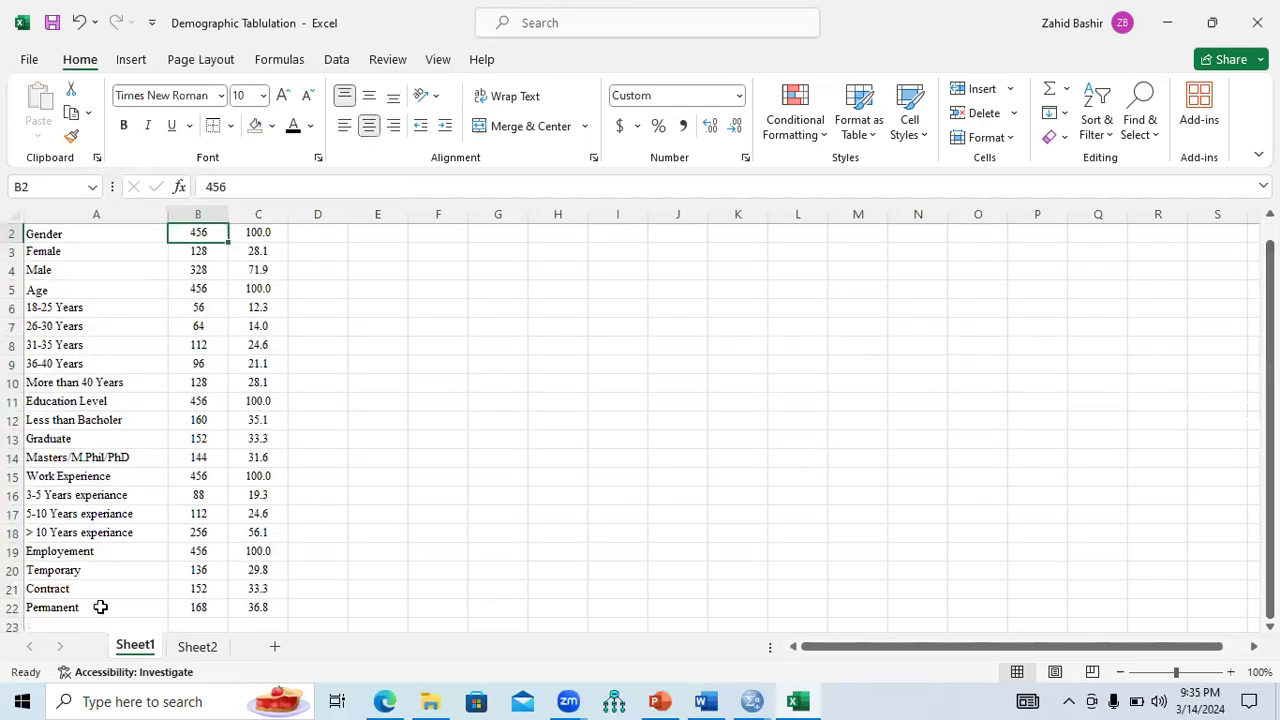
pyautogui.moveTo(113, 607); pyautogui.dragTo(260, 607)
pyautogui.click(230, 125)
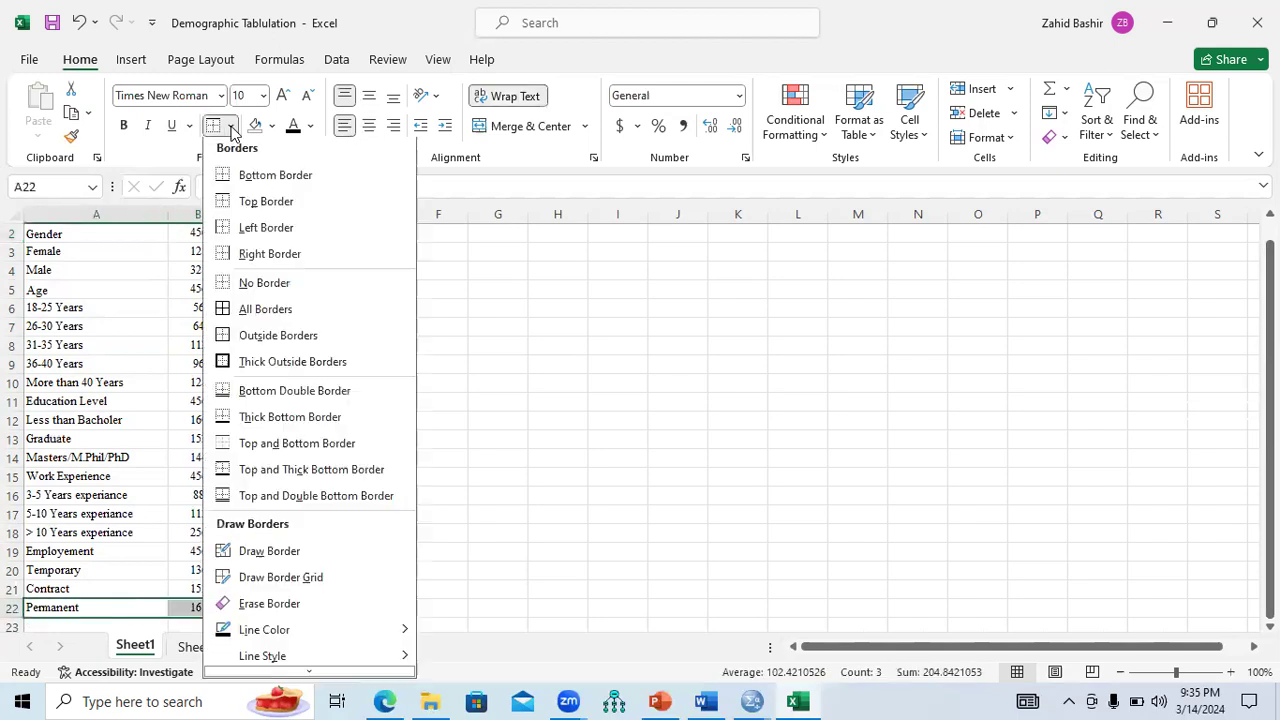
pyautogui.click(243, 178)
pyautogui.click(459, 536)
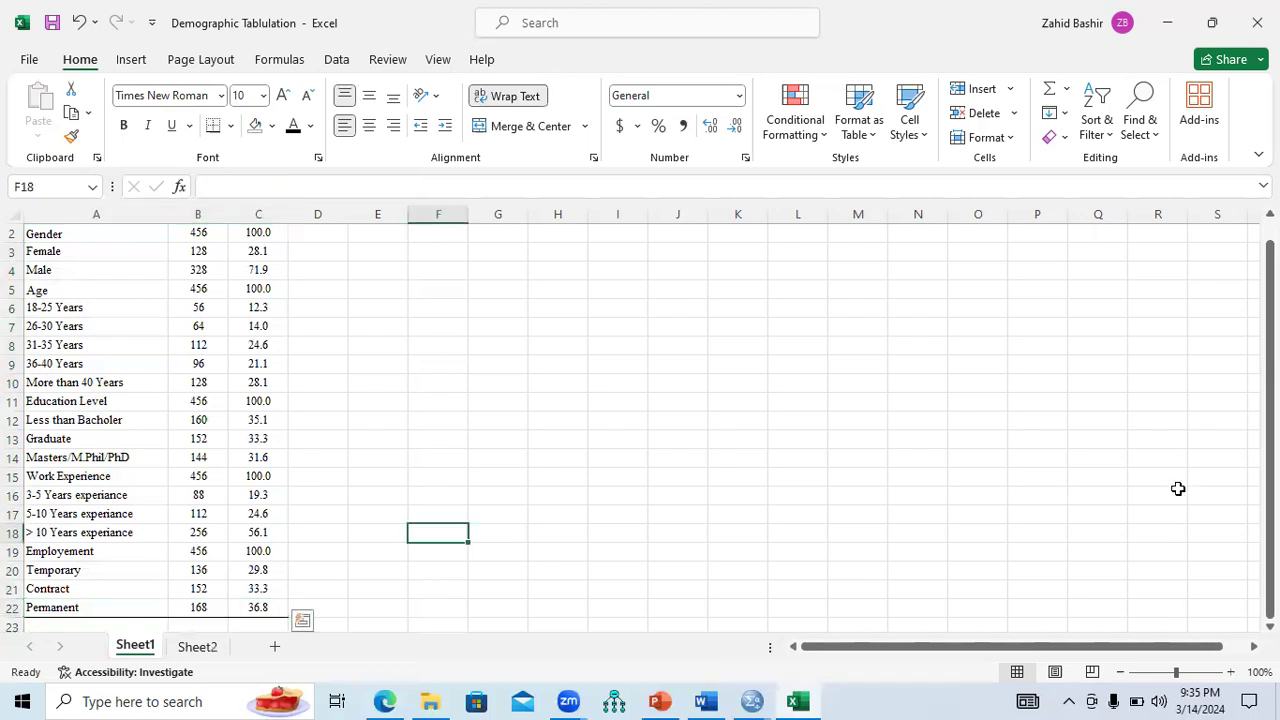
# Copy the A1:C22 table and open the 'Reporting and Interpretation' document from the Day 7 folder.
pyautogui.moveTo(1270, 450); pyautogui.dragTo(1270, 431)
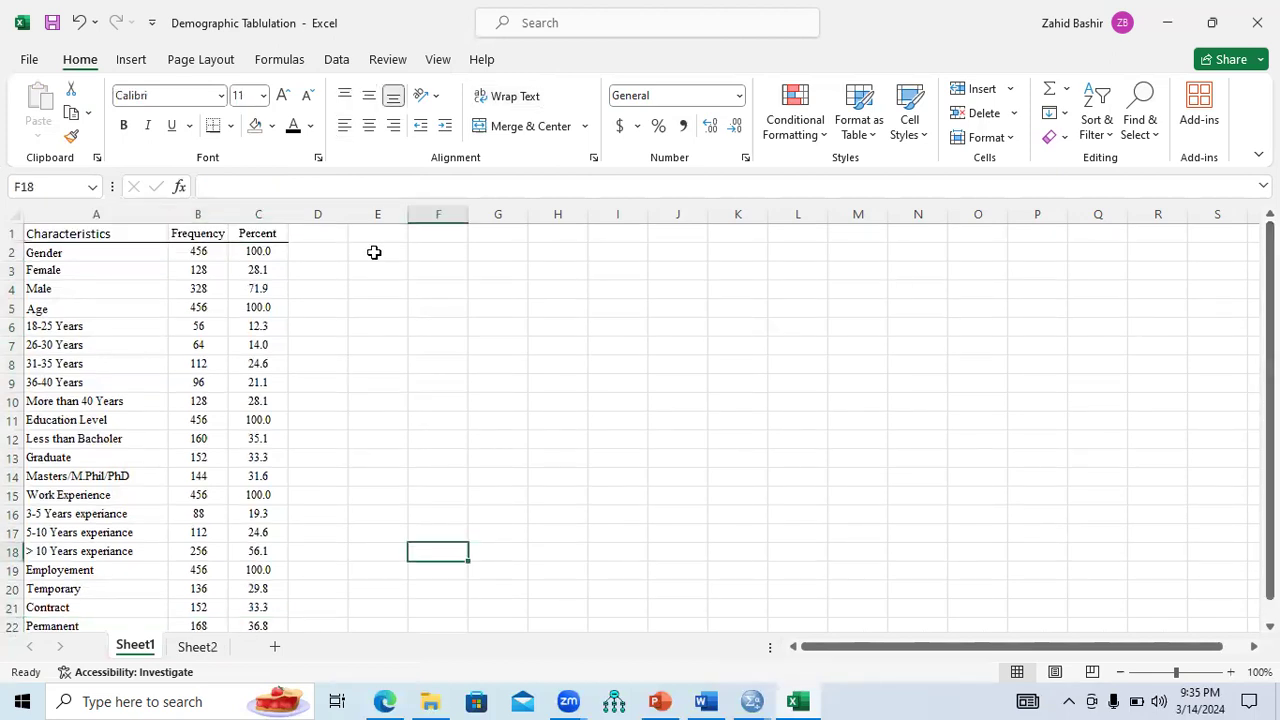
pyautogui.moveTo(114, 234); pyautogui.dragTo(267, 594)
pyautogui.moveTo(254, 657); pyautogui.dragTo(251, 571)
pyautogui.hotkey('ctrl', 'c')
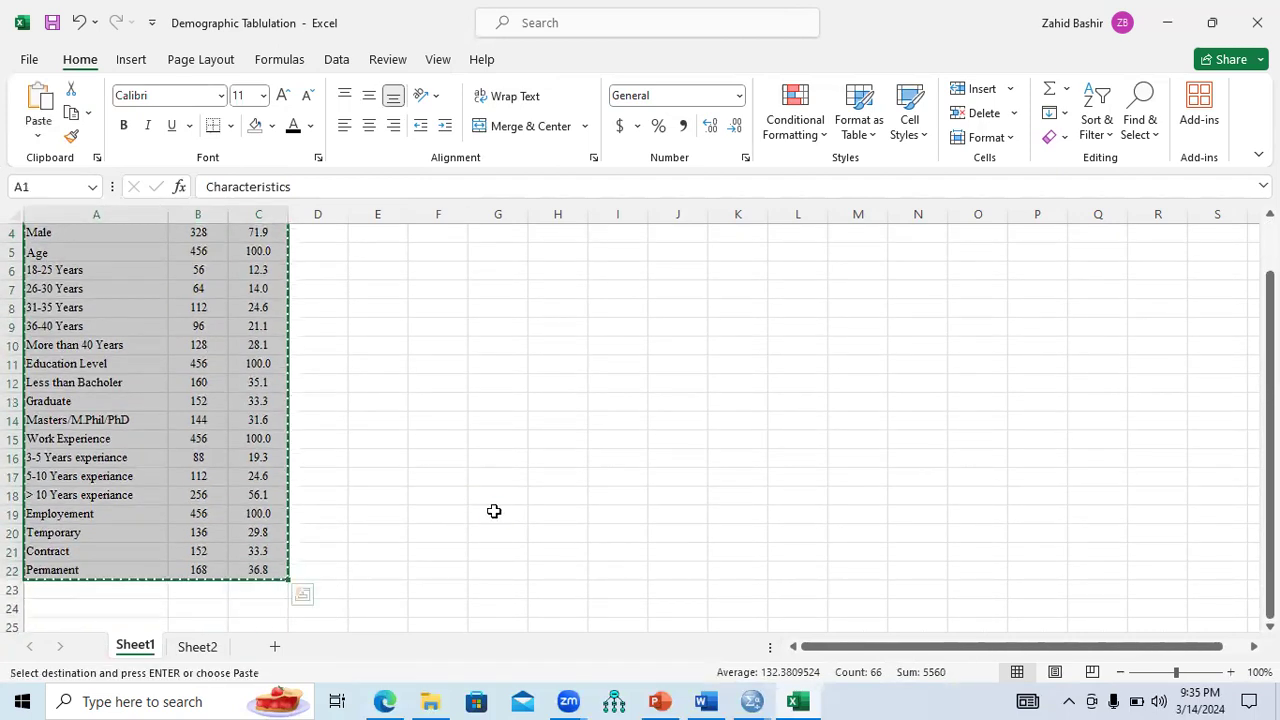
pyautogui.click(430, 701)
pyautogui.click(265, 205)
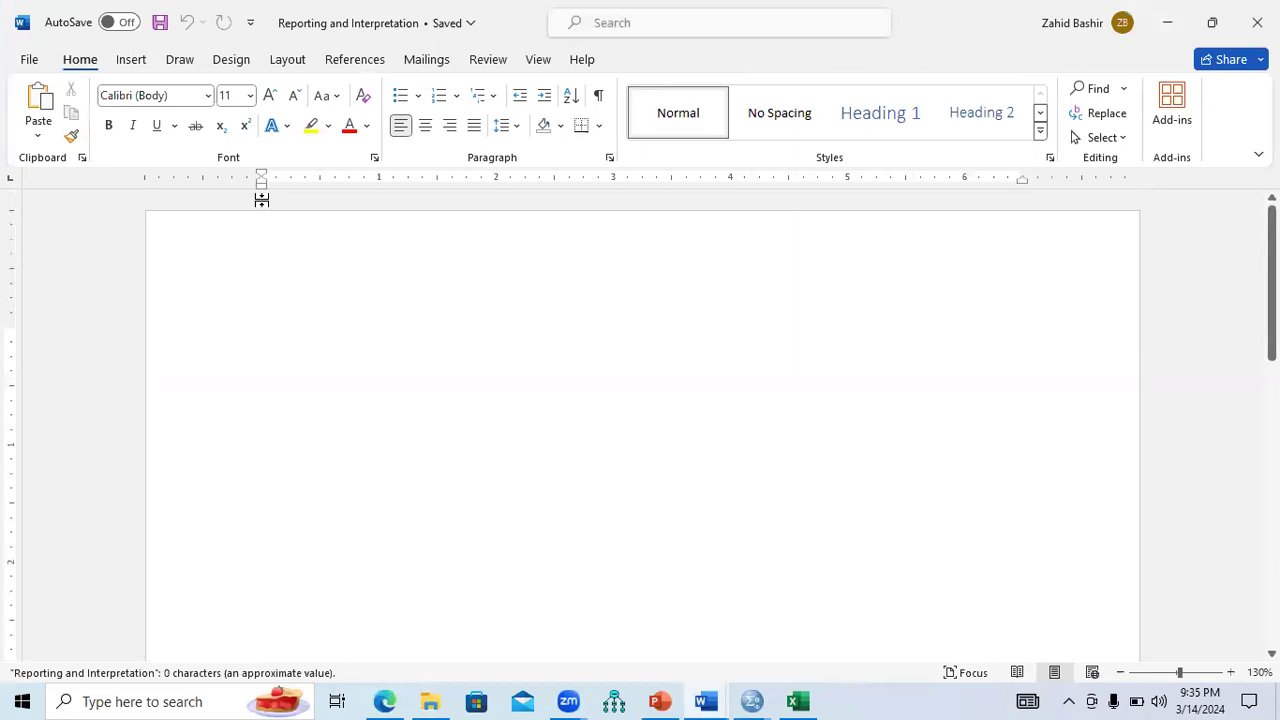
# Type the caption 'Table 1: Demographic Summery' and start a new line beneath it.
pyautogui.write('Demograph')
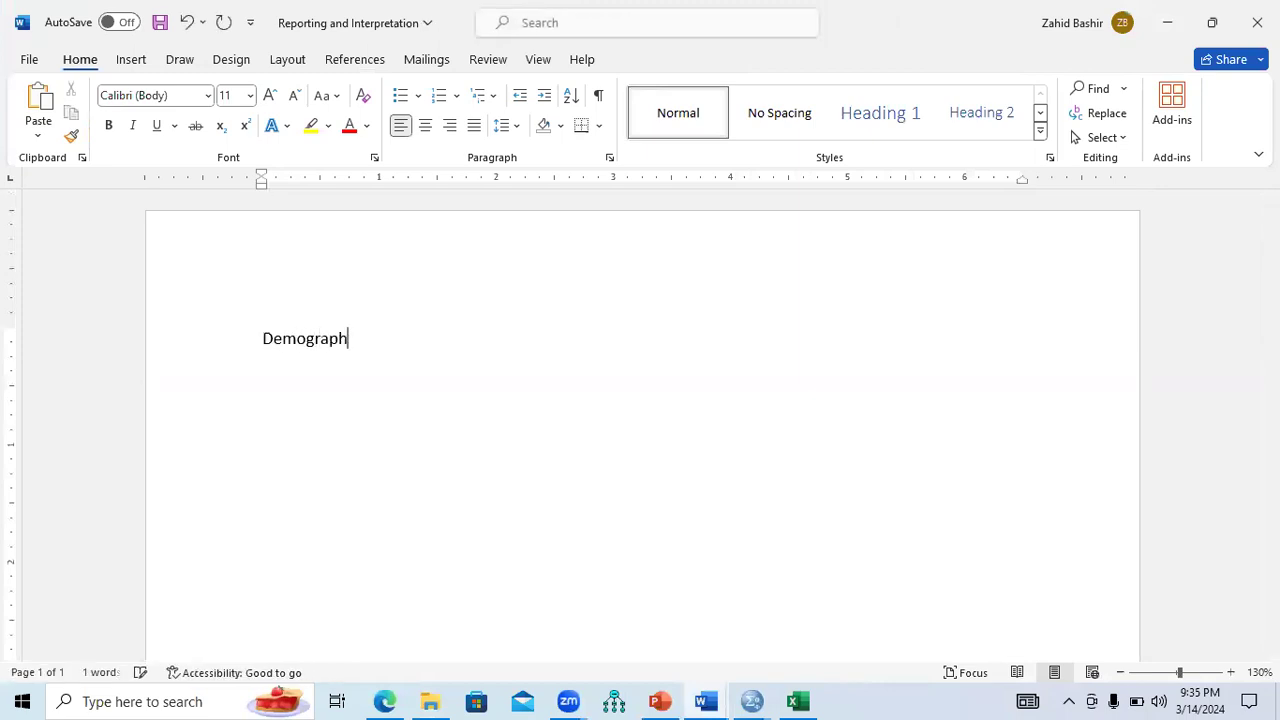
pyautogui.write('ic Summery')
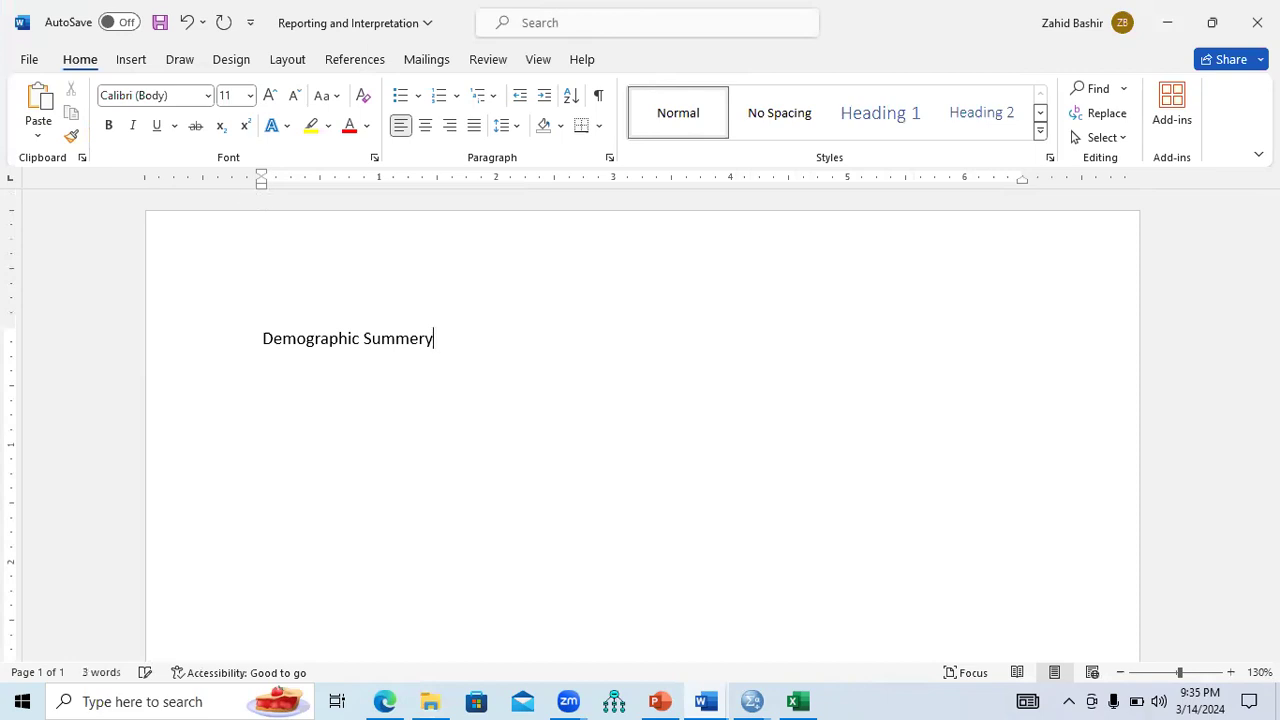
pyautogui.write(' TaTBL')
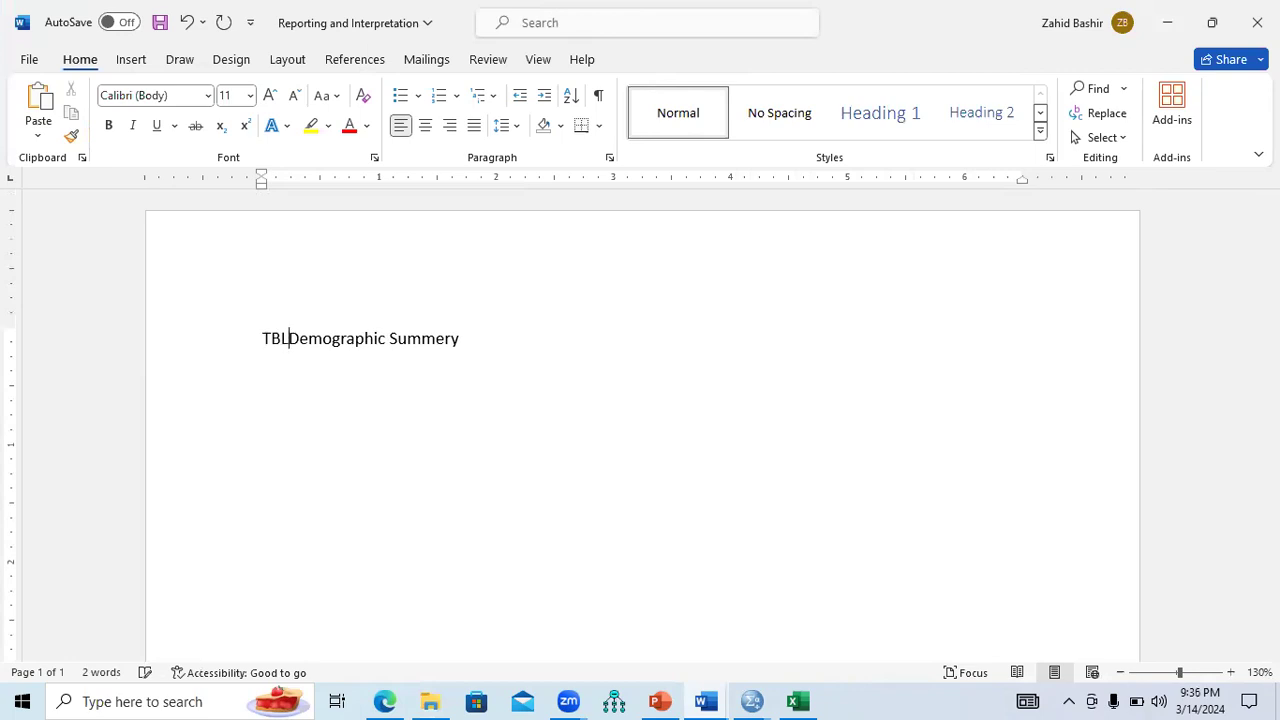
pyautogui.press('BackSpace')
pyautogui.press('BackSpace')
pyautogui.write('b')
pyautogui.press('BackSpace')
pyautogui.write('able ')
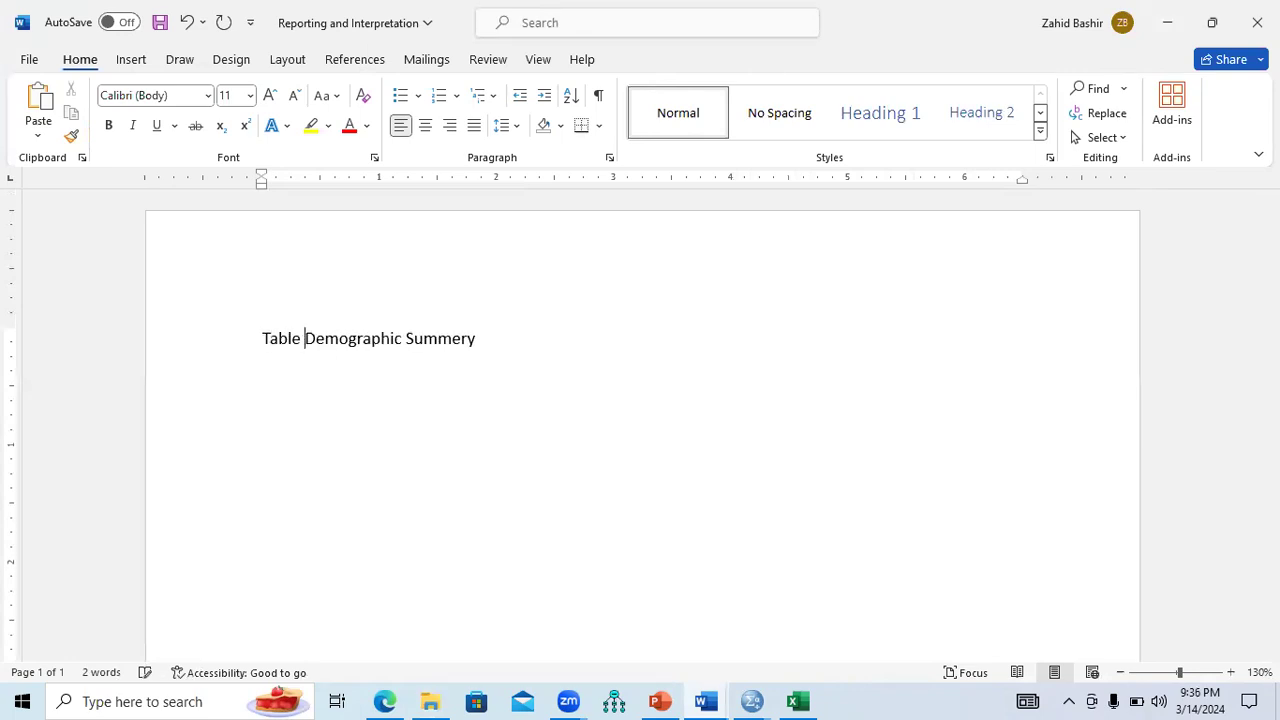
pyautogui.write('1:')
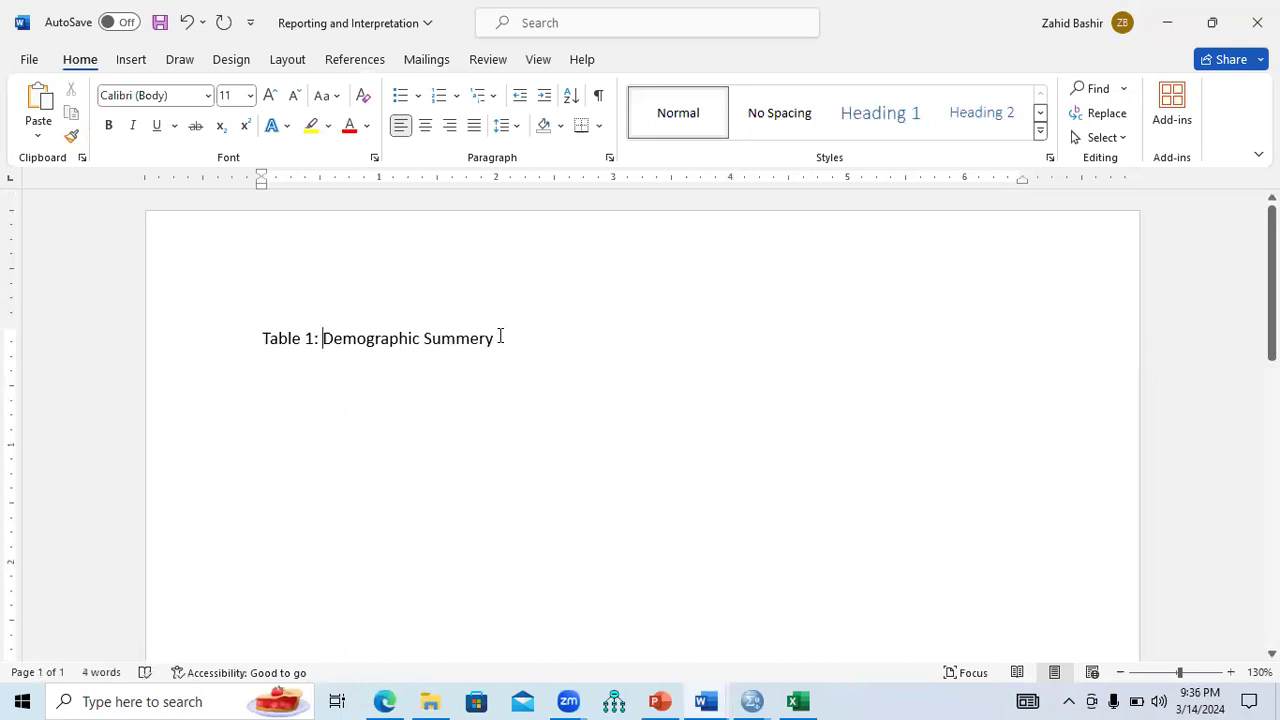
pyautogui.press('Return')
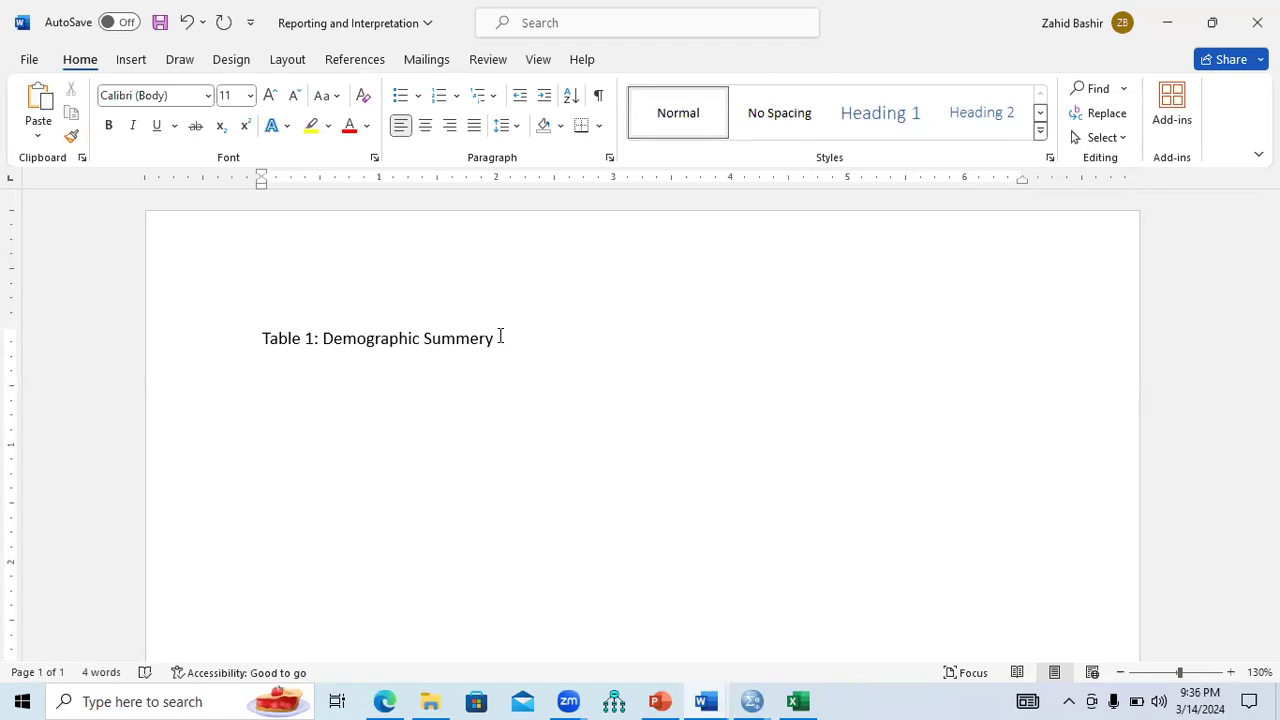
# Paste the demographic table below the caption and centre it on the page.
pyautogui.hotkey('ctrl', 'v')
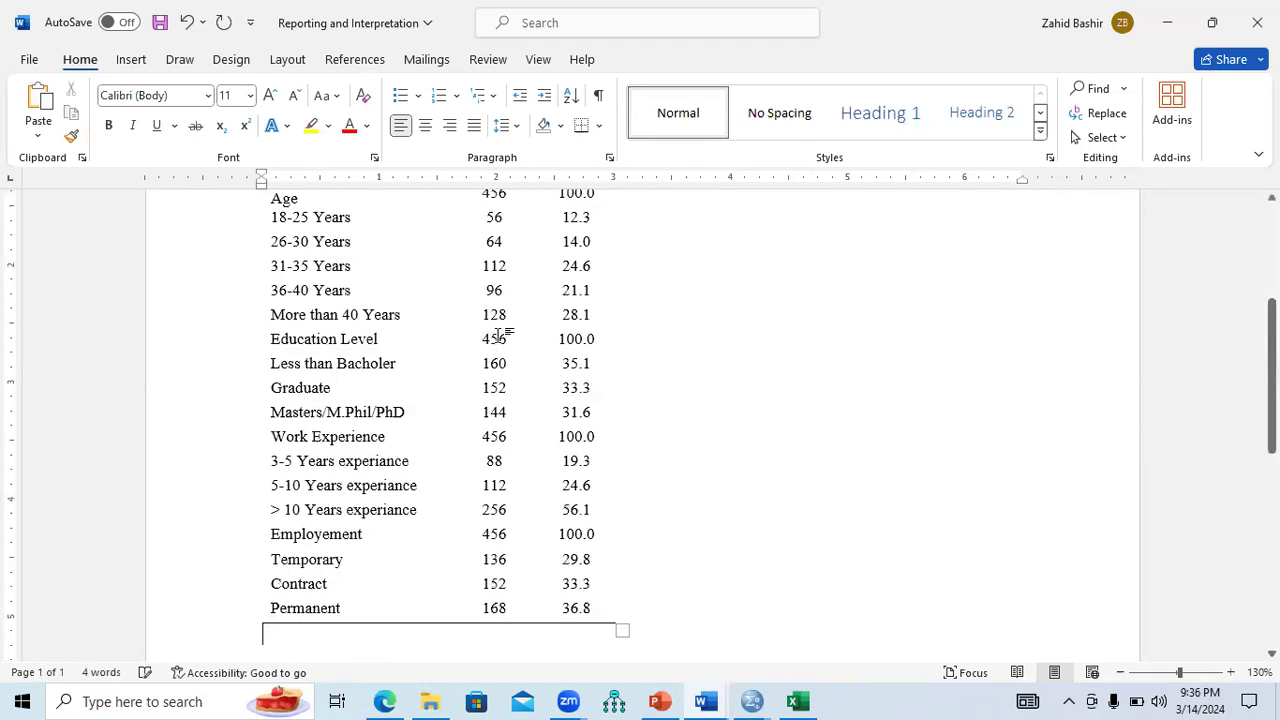
pyautogui.scroll(3, 717, 247)
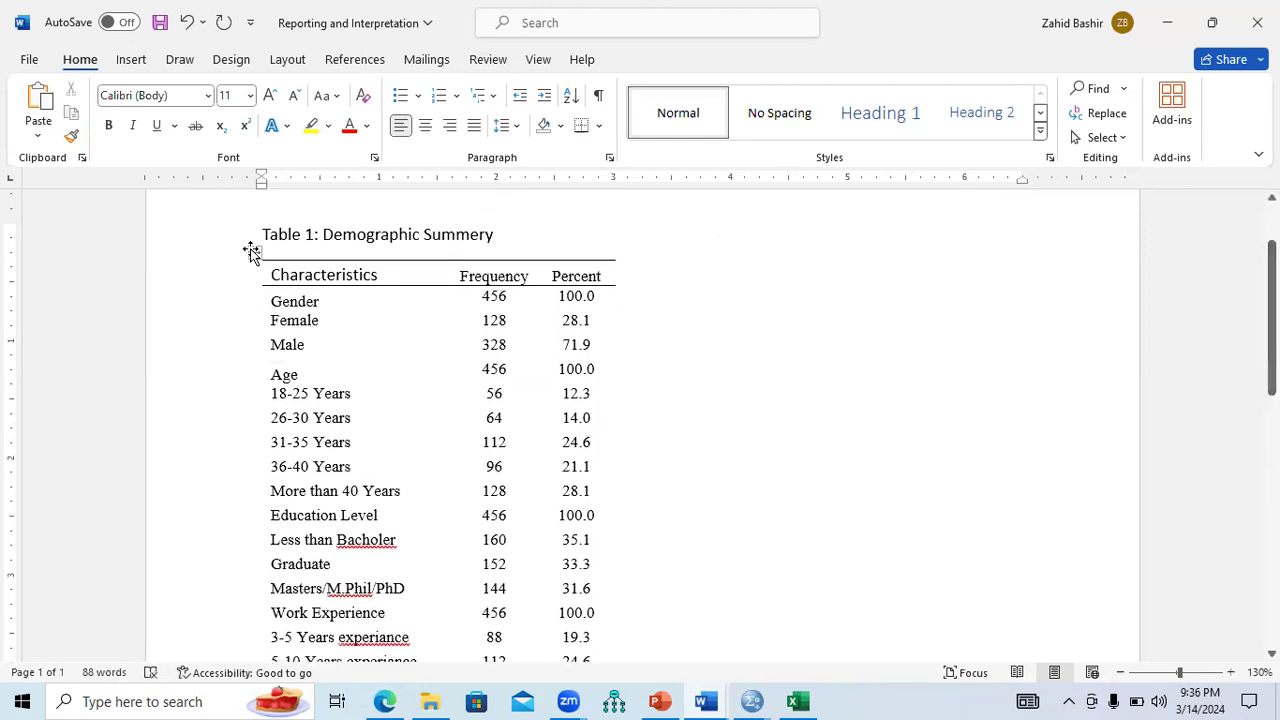
pyautogui.click(253, 250)
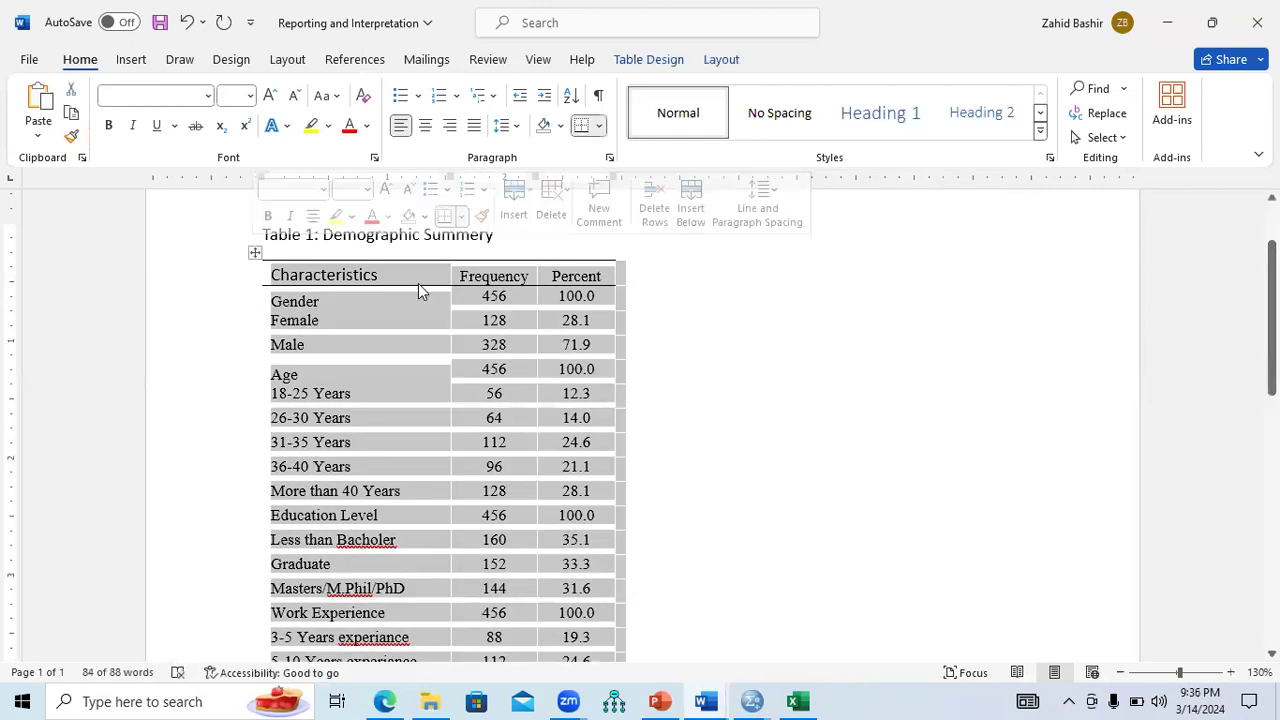
pyautogui.click(311, 220)
pyautogui.click(937, 343)
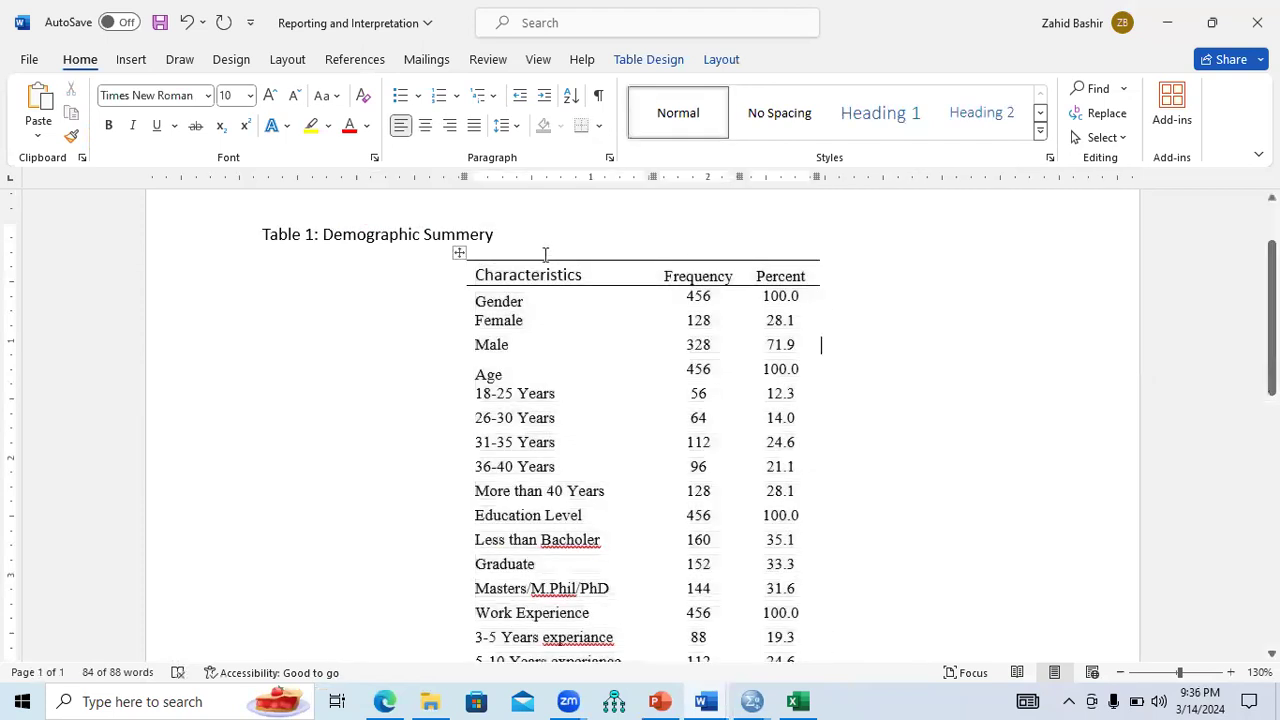
# Centre the caption and select the table's header row and the Gender label.
pyautogui.click(502, 227)
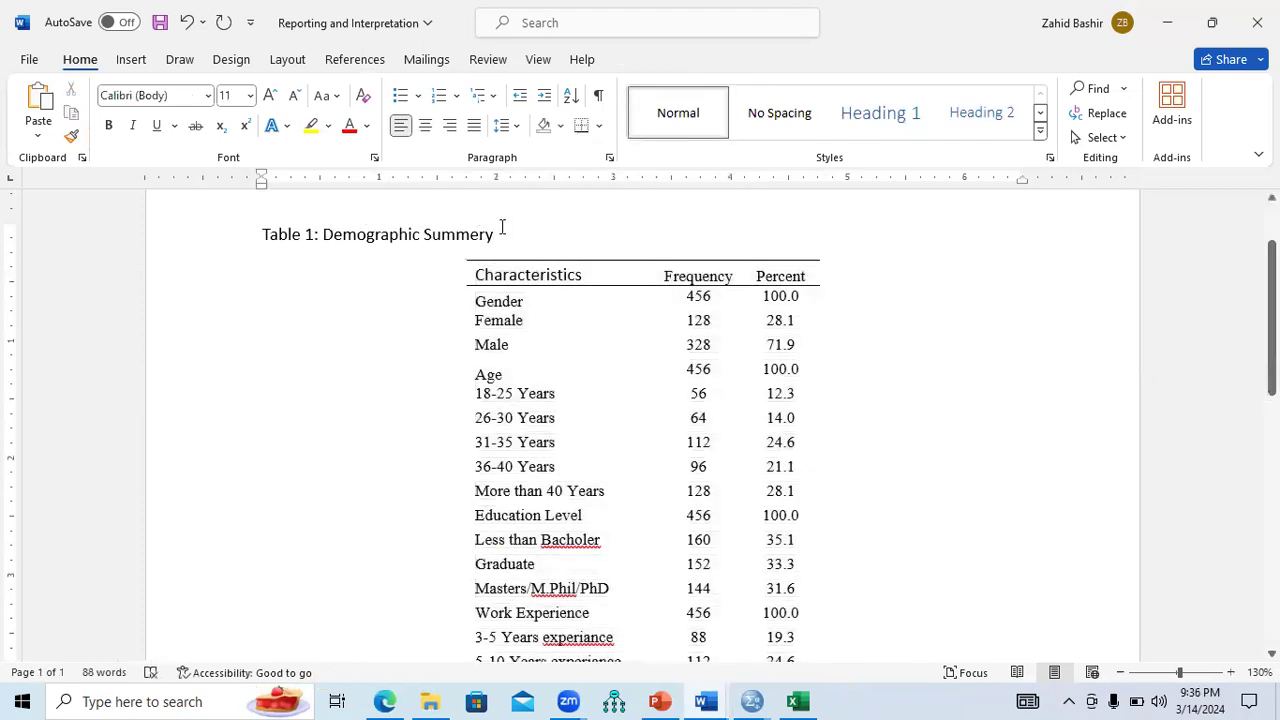
pyautogui.click(420, 280)
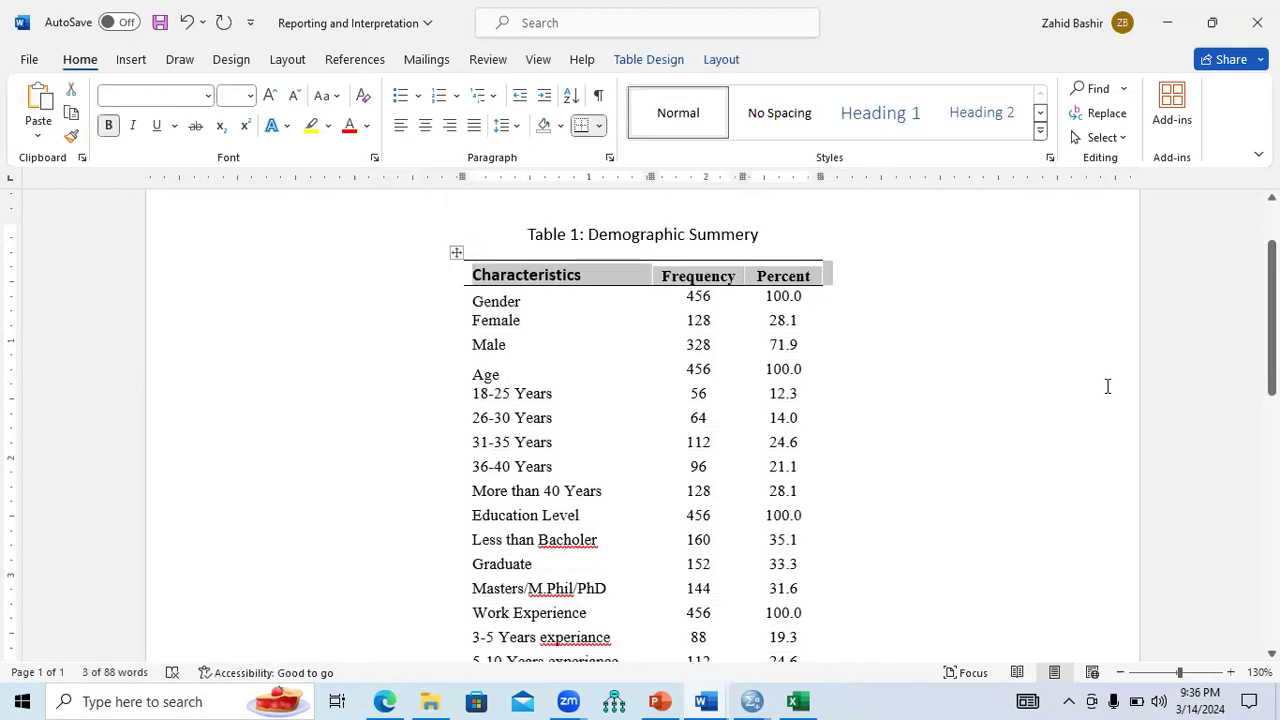
pyautogui.click(909, 382)
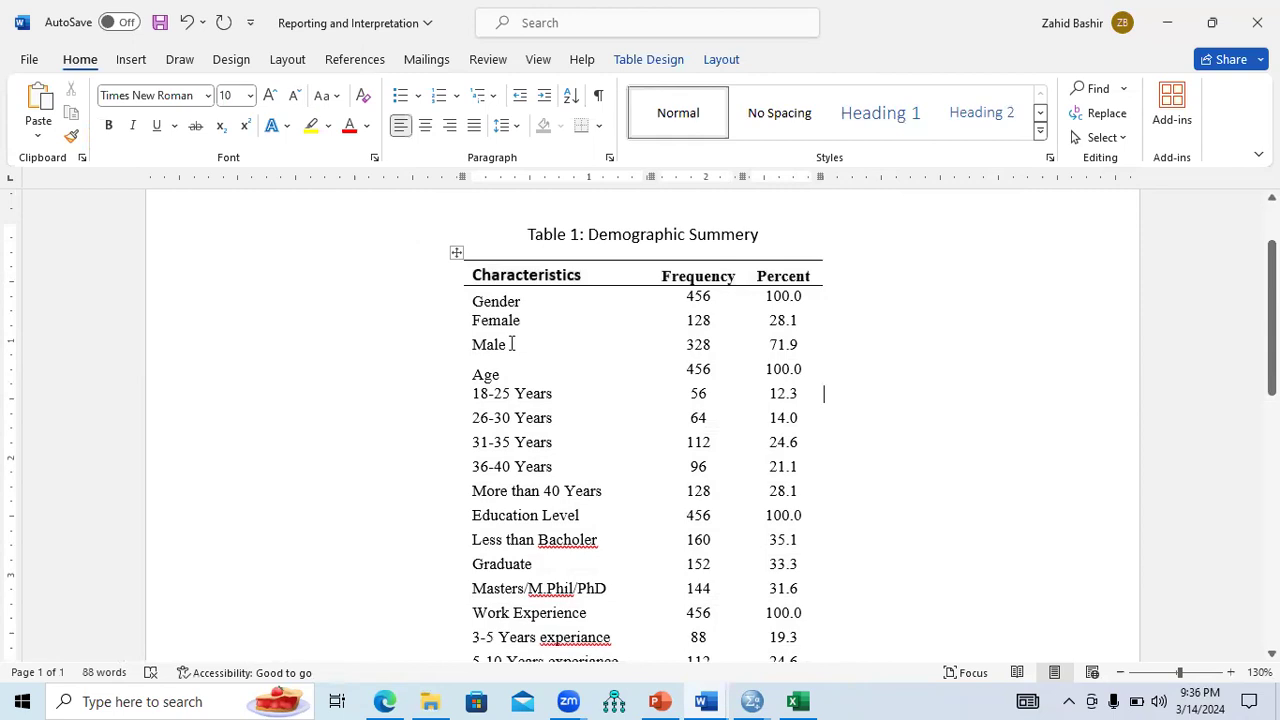
pyautogui.moveTo(500, 343); pyautogui.dragTo(474, 319)
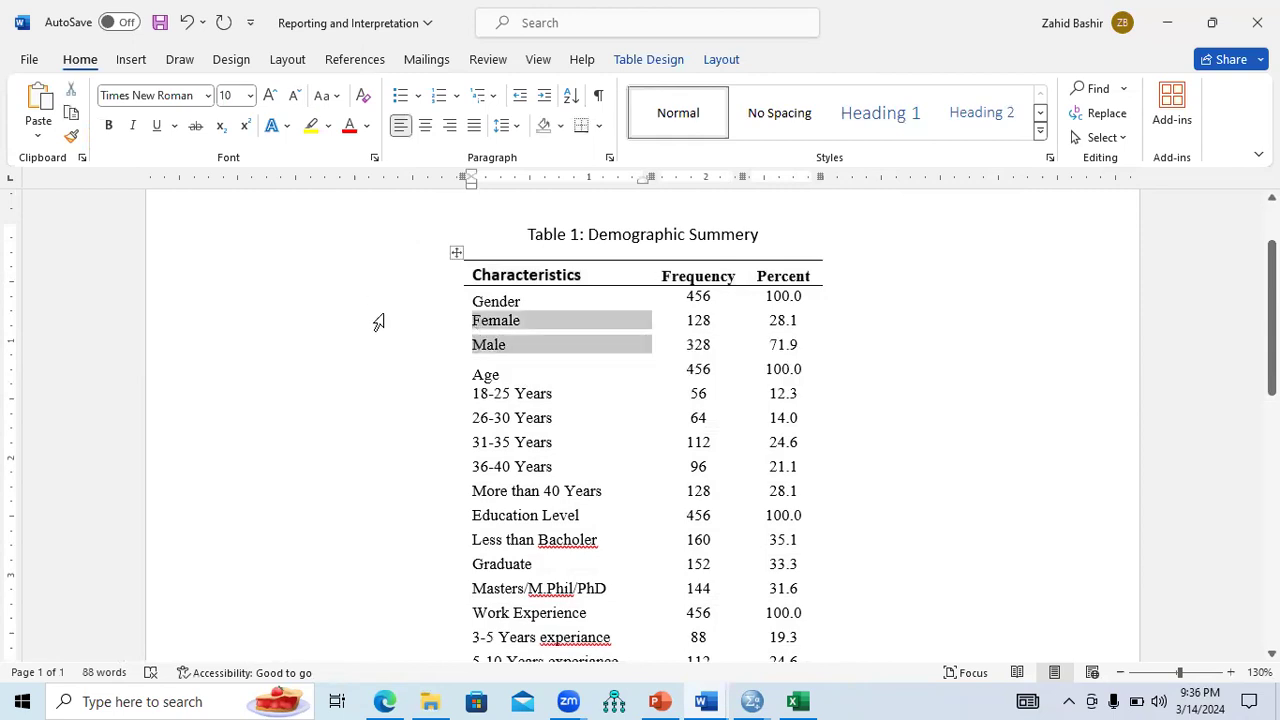
pyautogui.click(533, 302)
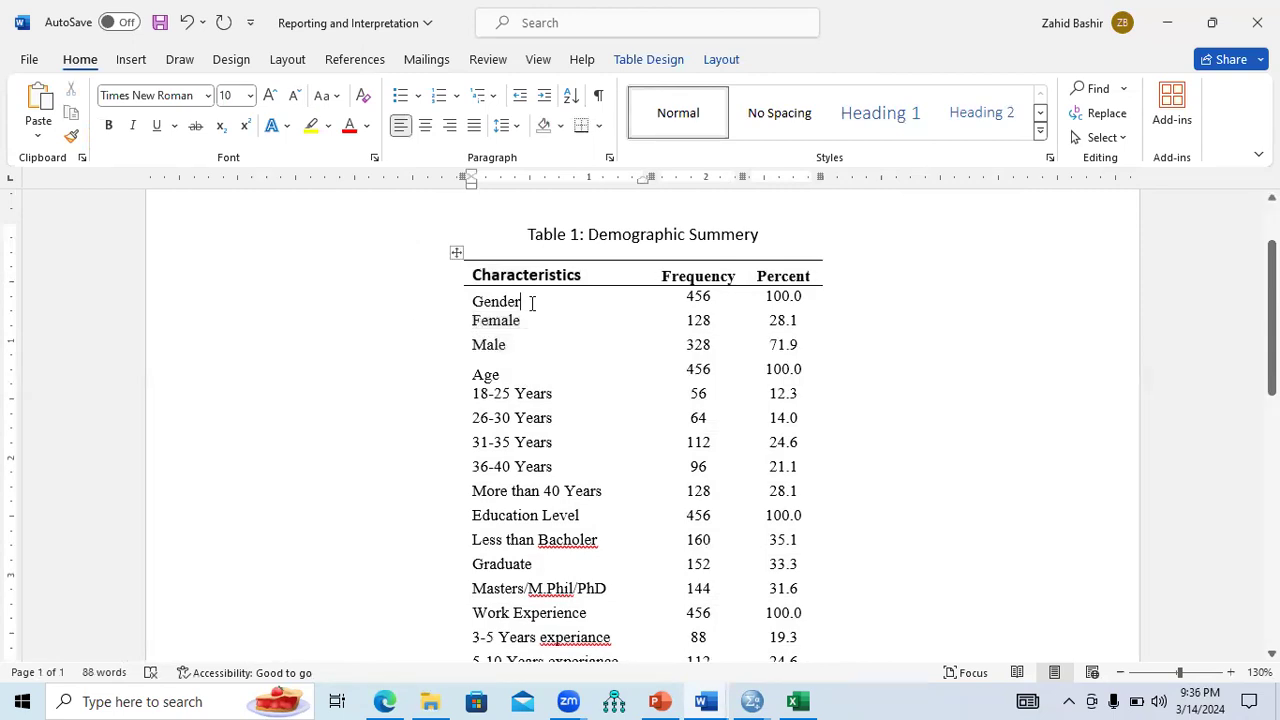
pyautogui.moveTo(520, 303); pyautogui.dragTo(476, 303)
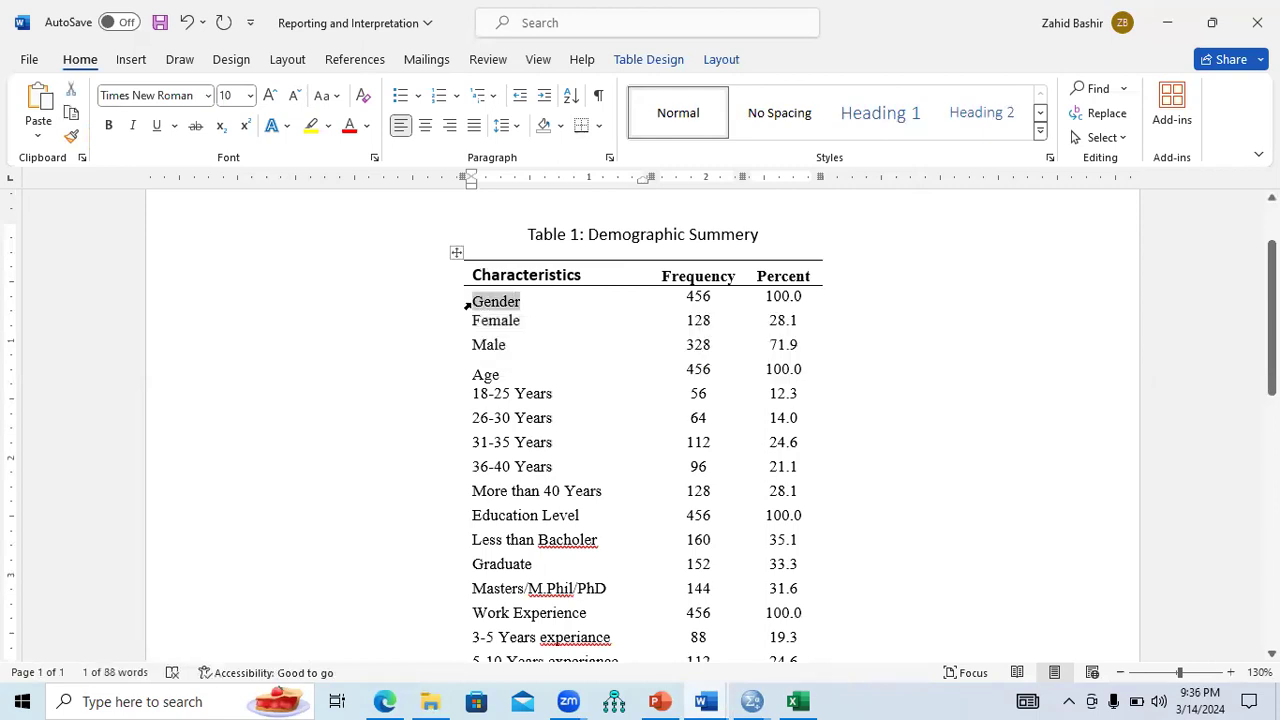
# Bold the Gender header and make Female and Male italic bullets.
pyautogui.hotkey('ctrl', 'b')
pyautogui.moveTo(515, 344); pyautogui.dragTo(498, 320)
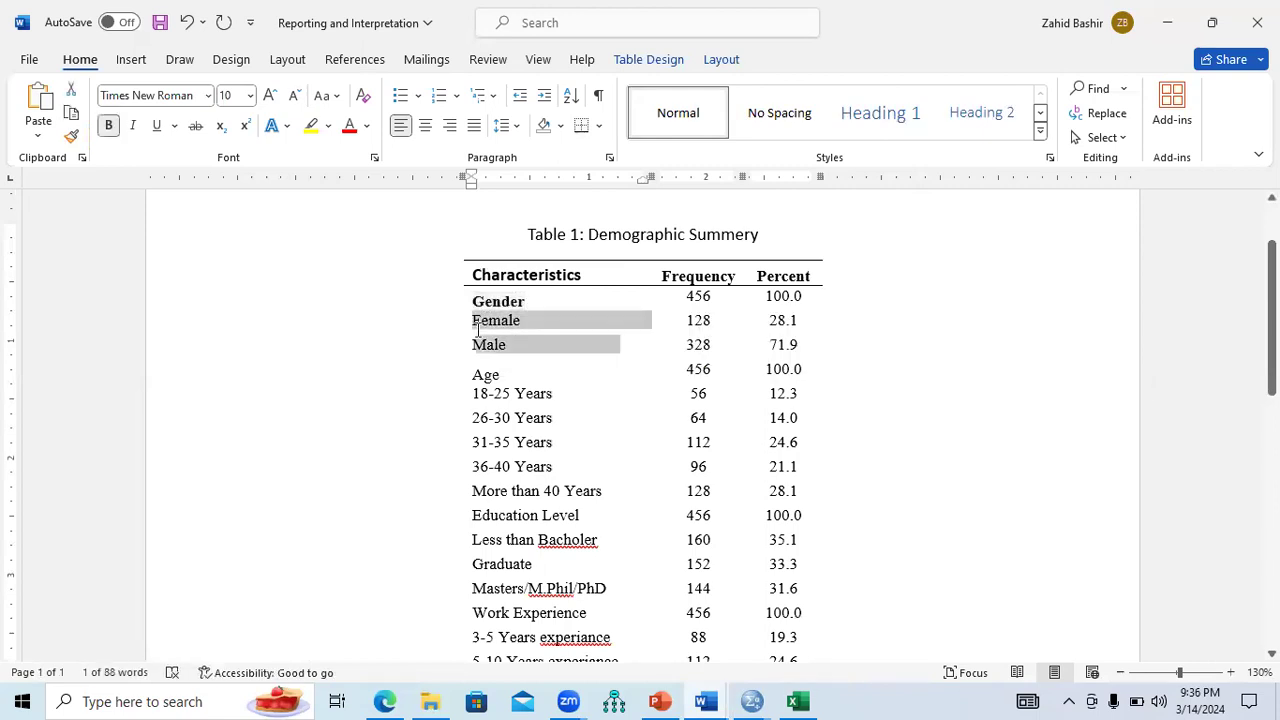
pyautogui.click(418, 97)
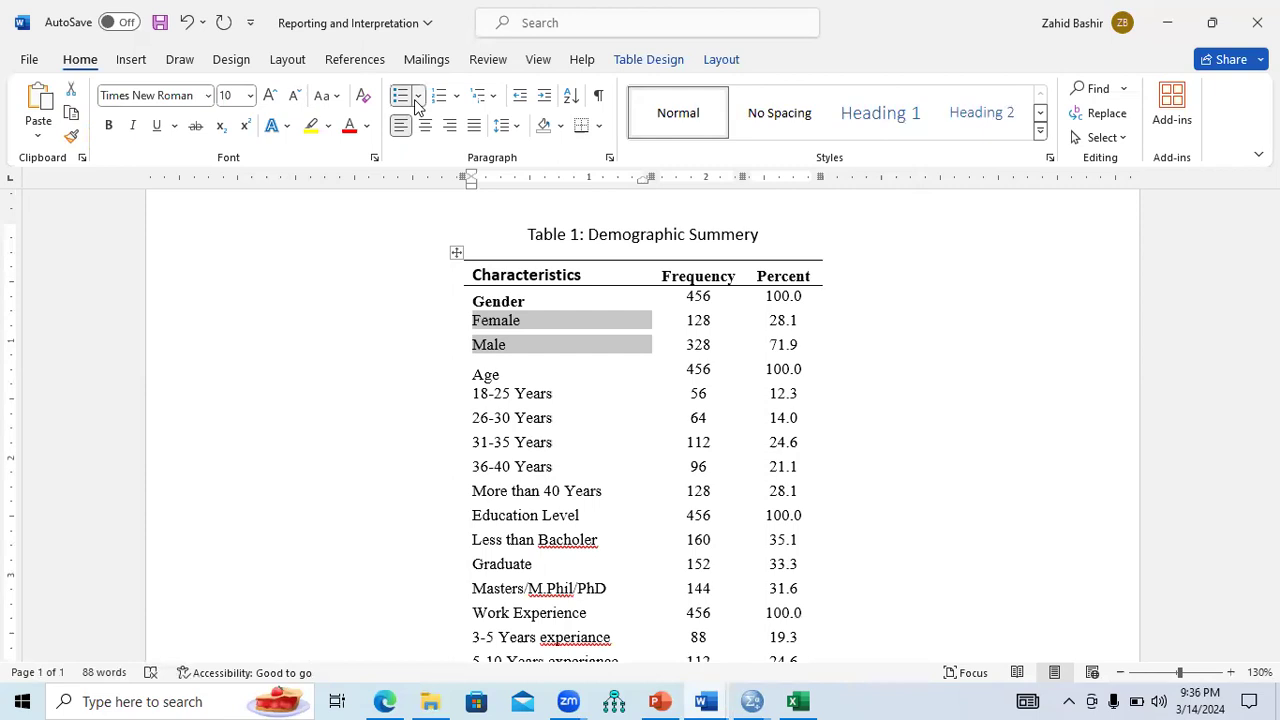
pyautogui.click(479, 231)
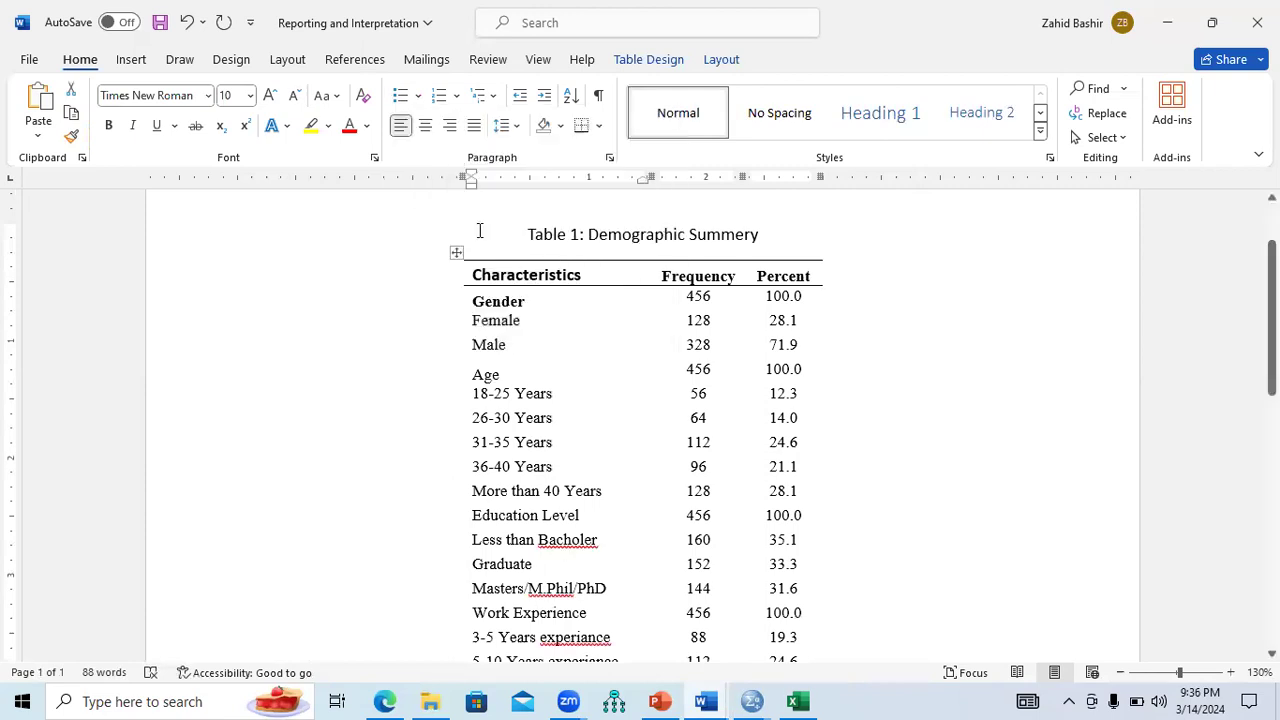
pyautogui.click(421, 284)
pyautogui.moveTo(577, 342); pyautogui.dragTo(535, 328)
pyautogui.hotkey('ctrl', 'i')
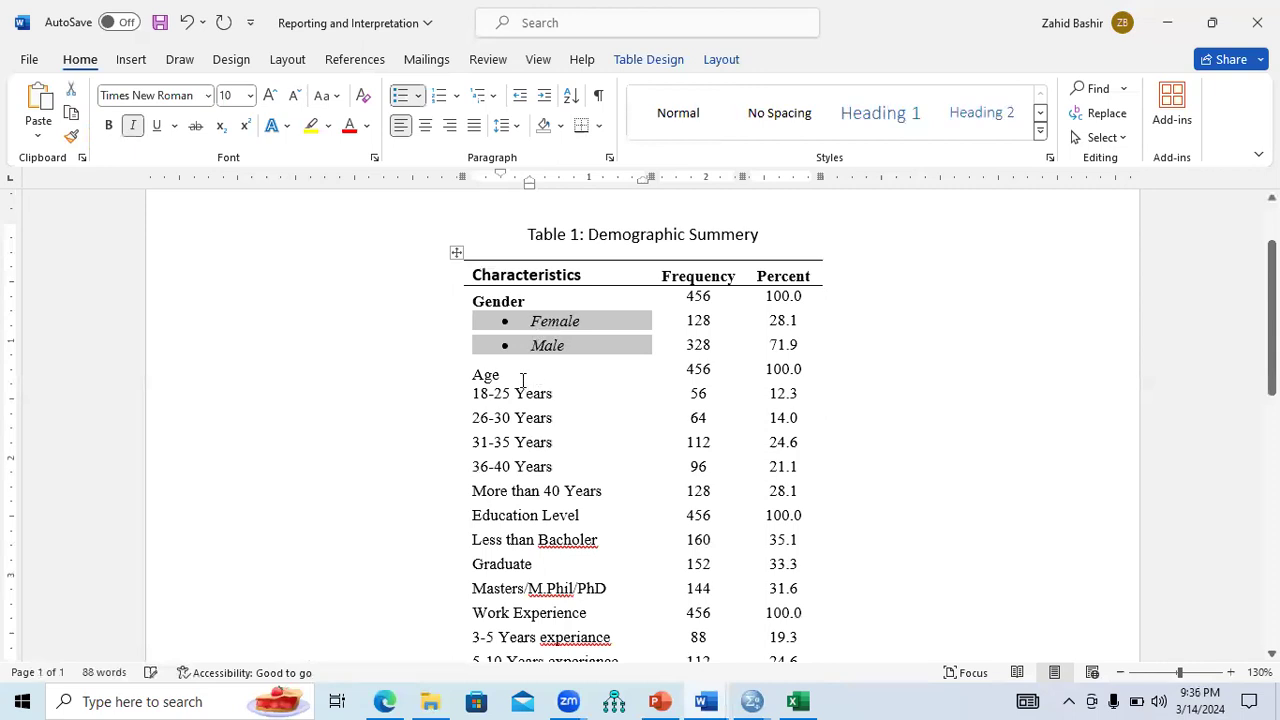
# Bold the Age header and turn the five age ranges into italic bullets.
pyautogui.moveTo(494, 375); pyautogui.dragTo(472, 376)
pyautogui.hotkey('ctrl', 'b')
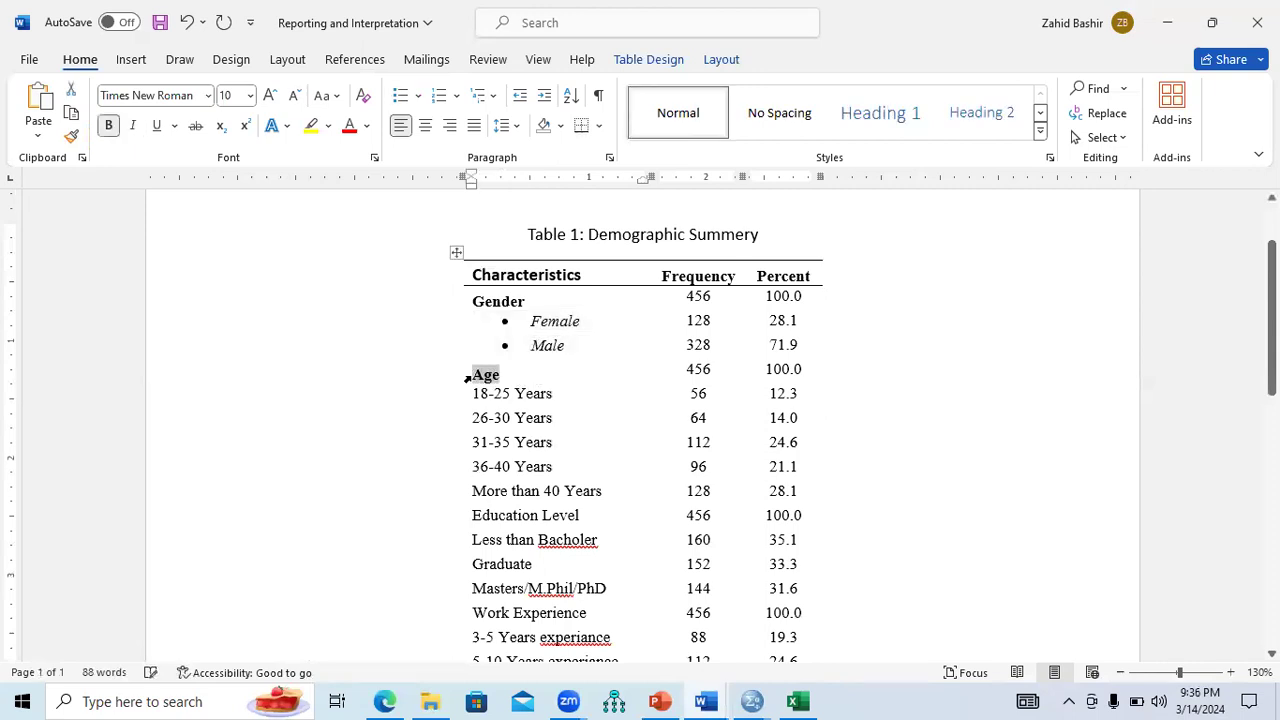
pyautogui.moveTo(560, 466); pyautogui.dragTo(521, 451)
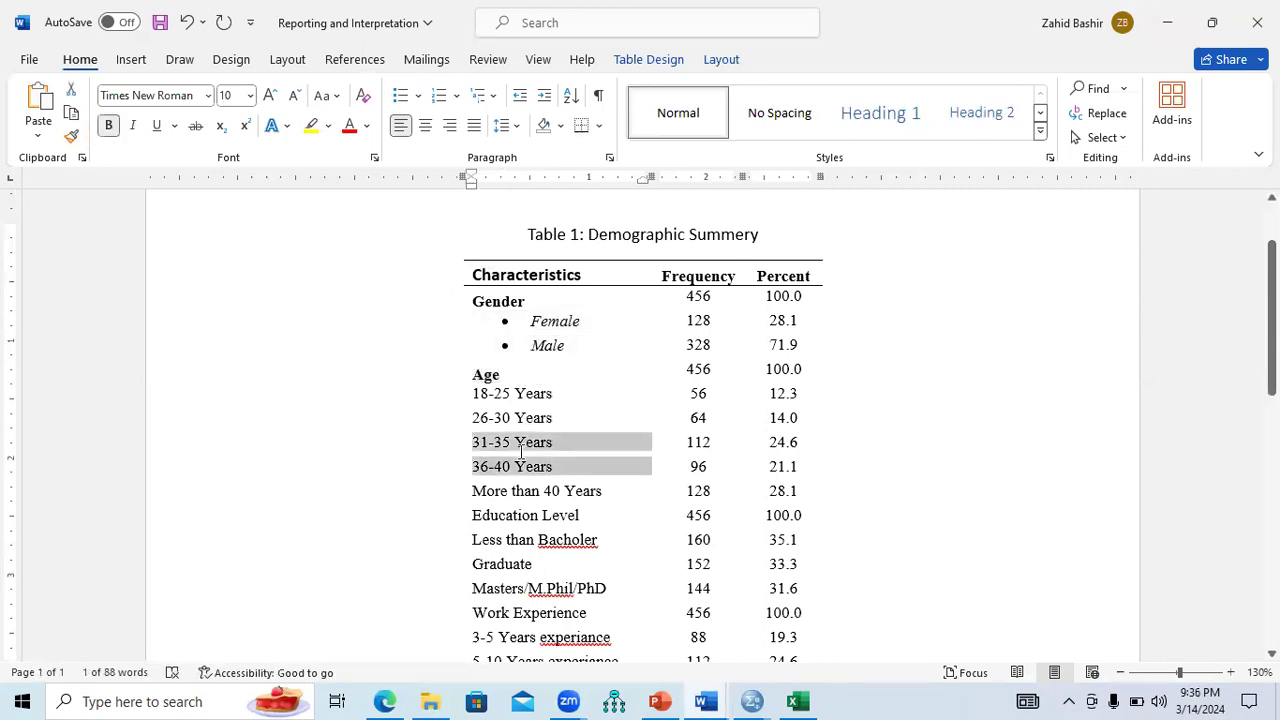
pyautogui.moveTo(608, 493); pyautogui.dragTo(491, 401)
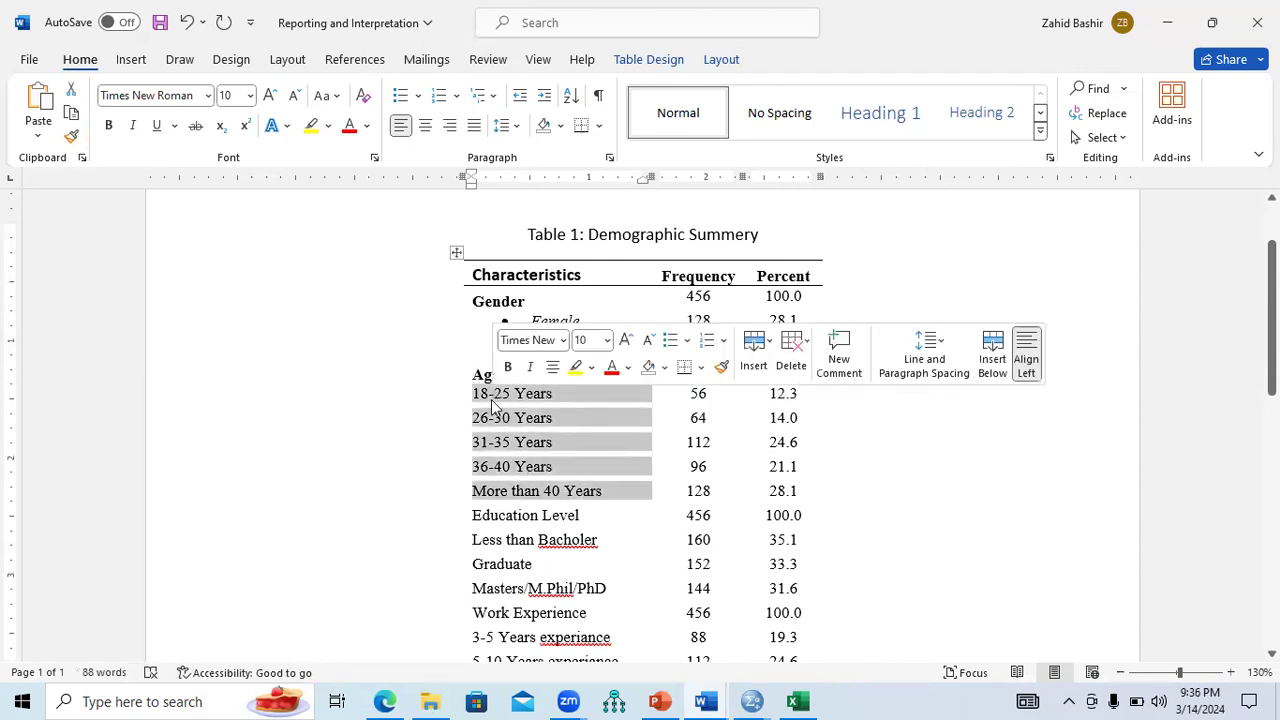
pyautogui.click(400, 95)
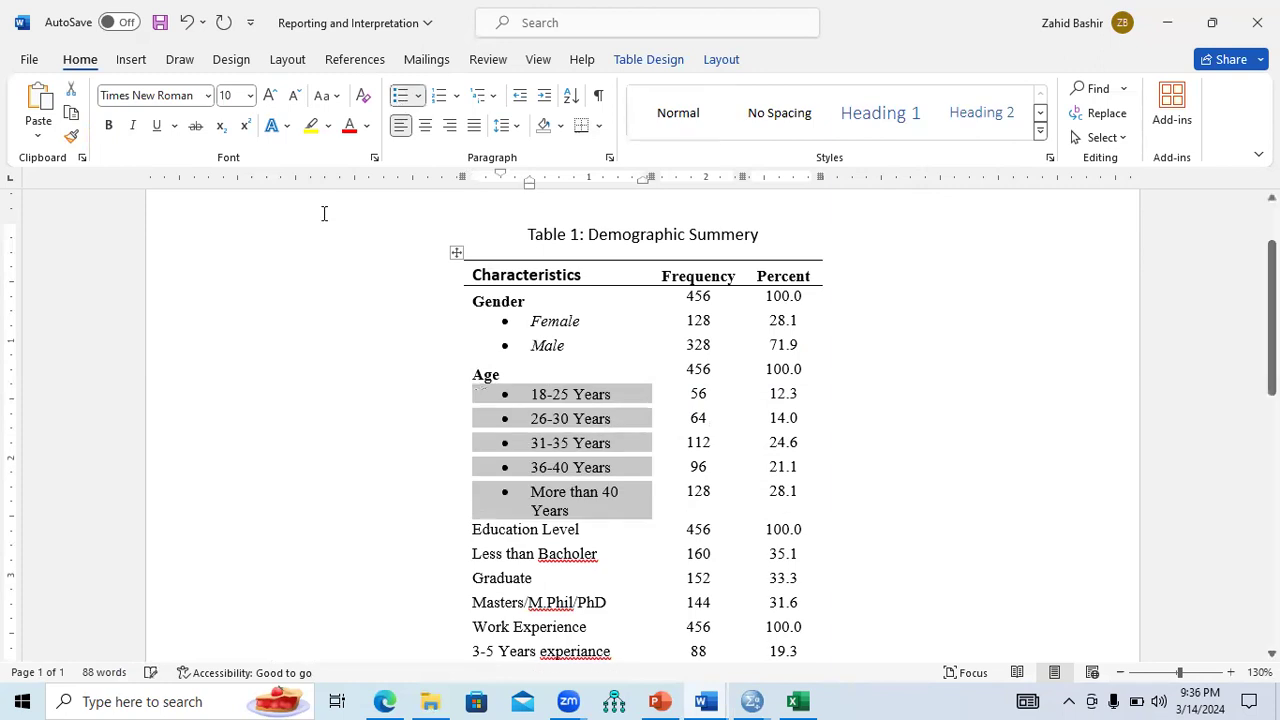
pyautogui.hotkey('ctrl', 'i')
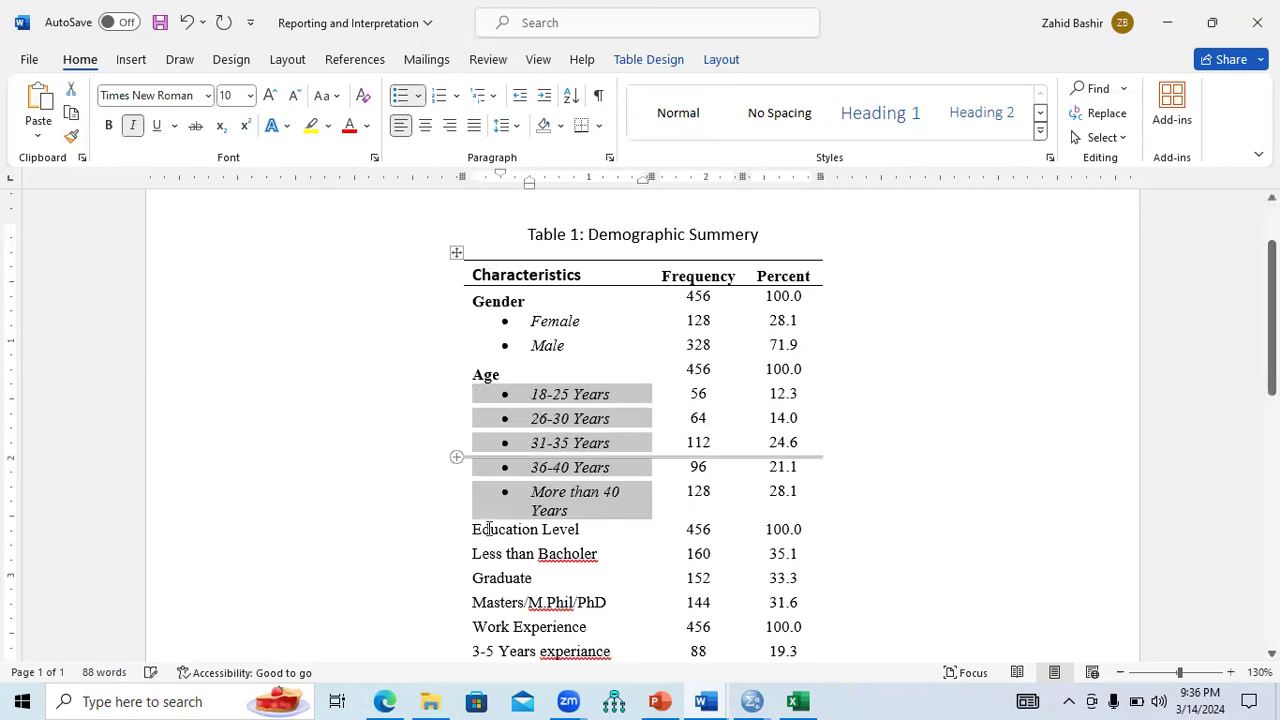
# Bold Education Level, correct 'Bacholer' to 'Bachelor', and make its three subcategories italic bullets.
pyautogui.moveTo(586, 533); pyautogui.dragTo(489, 535)
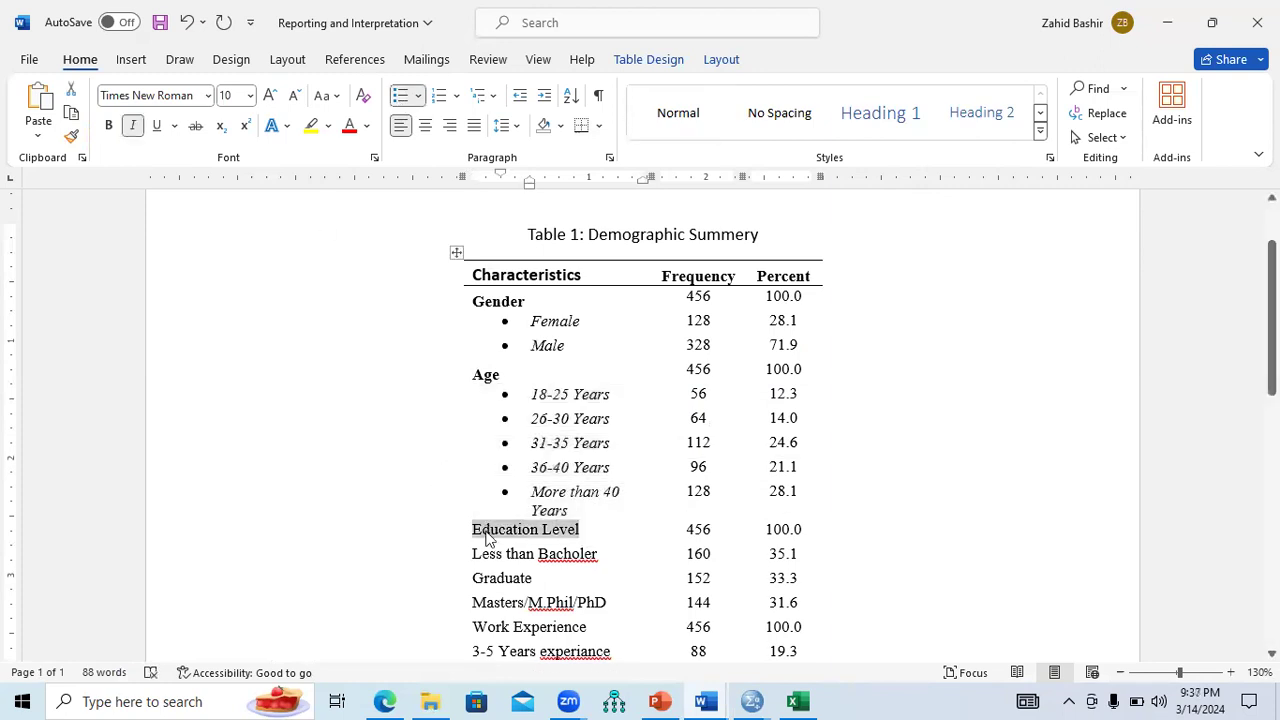
pyautogui.hotkey('ctrl', 'b')
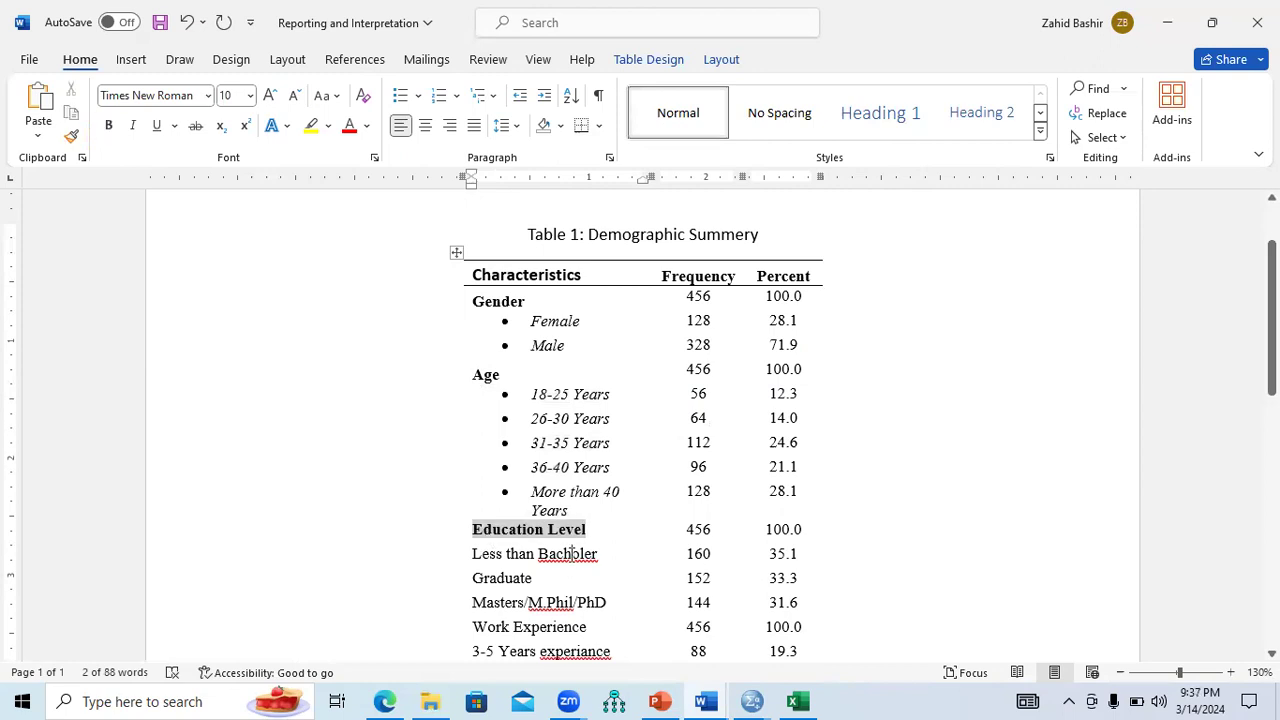
pyautogui.click(569, 554)
pyautogui.rightClick(569, 554)
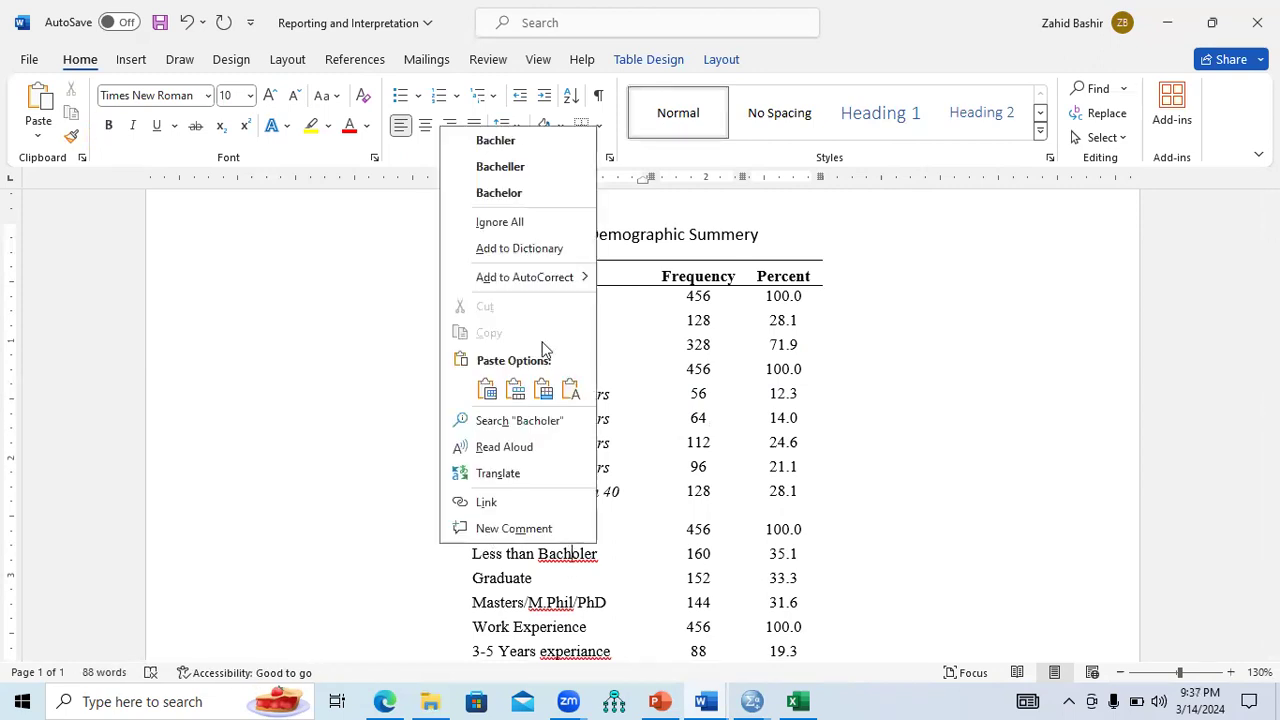
pyautogui.click(505, 193)
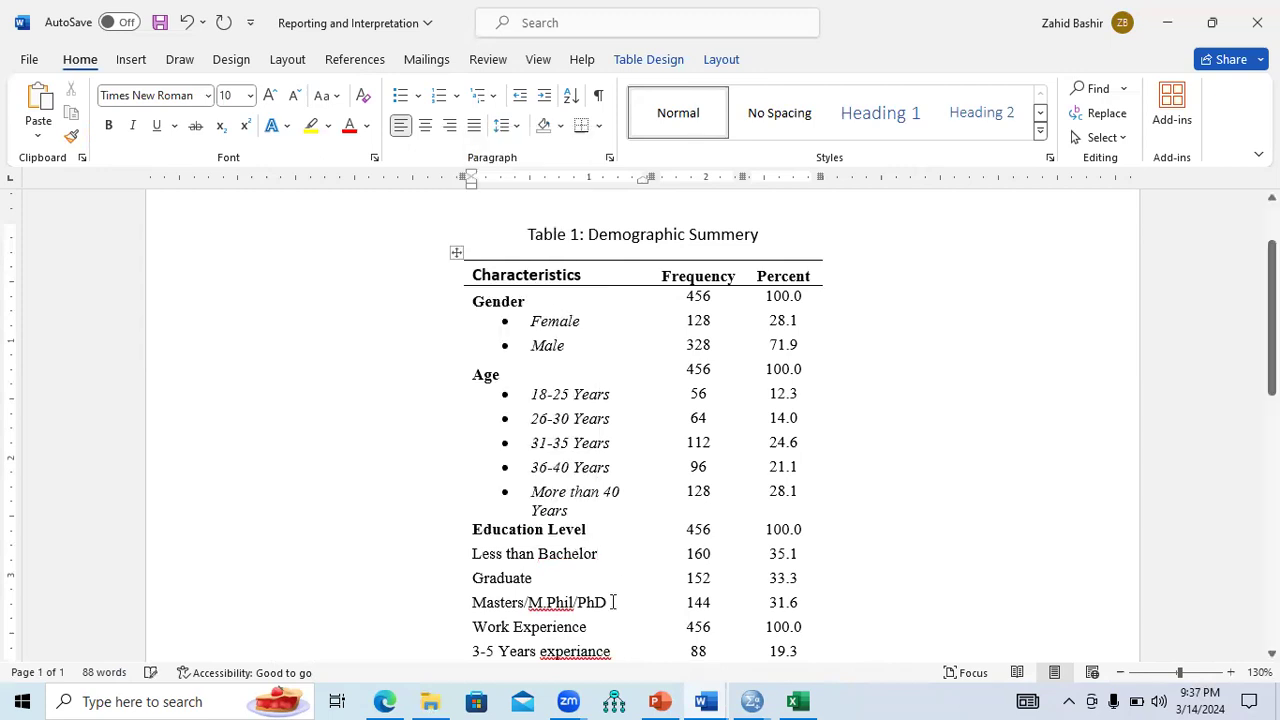
pyautogui.moveTo(610, 602); pyautogui.dragTo(490, 553)
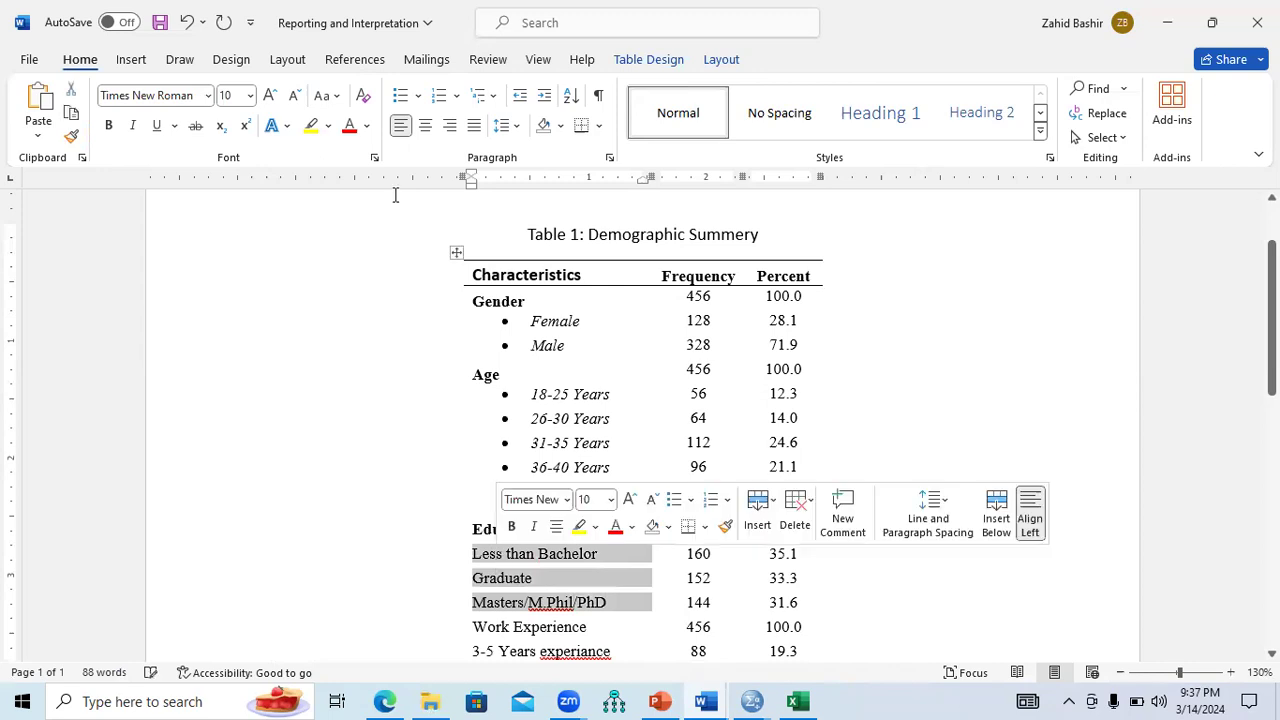
pyautogui.click(400, 95)
pyautogui.hotkey('ctrl', 'i')
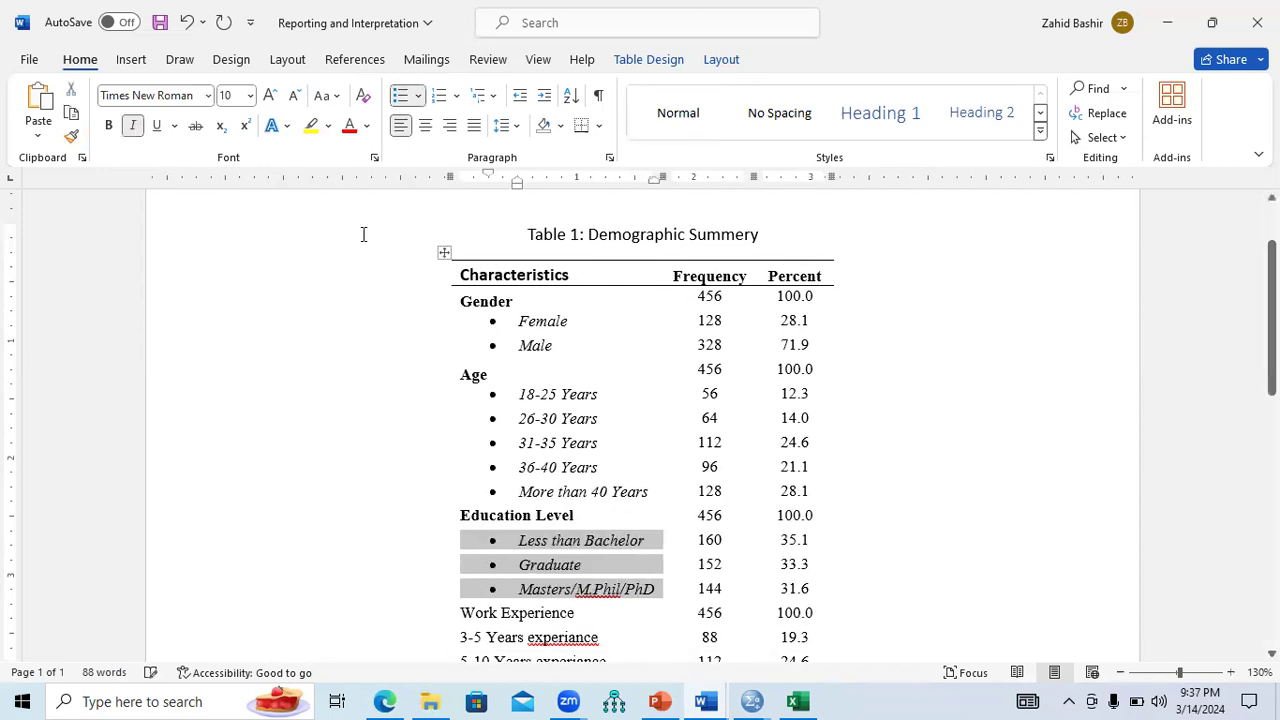
# Bold Work Experience and correct 'experiance' to 'experience' in the 3-5, 5-10 and >10 Years rows.
pyautogui.scroll(-2, 617, 500)
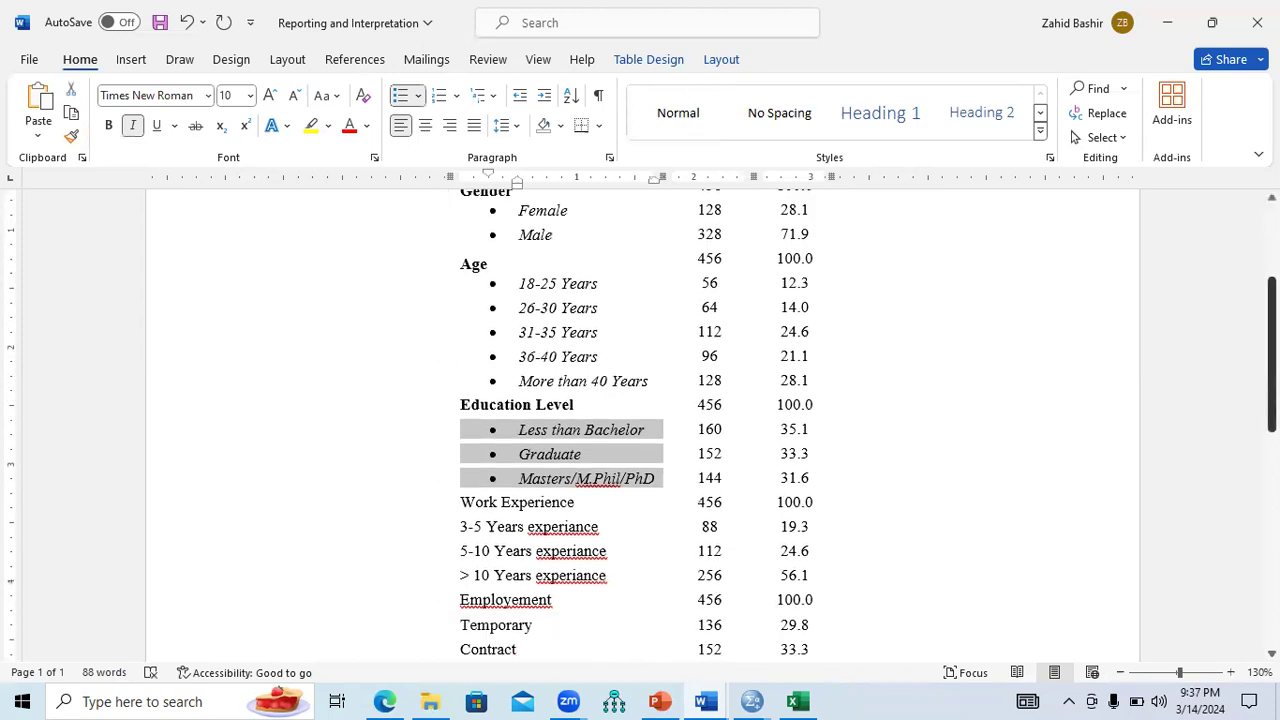
pyautogui.moveTo(580, 487); pyautogui.dragTo(472, 492)
pyautogui.hotkey('ctrl', 'b')
pyautogui.rightClick(559, 511)
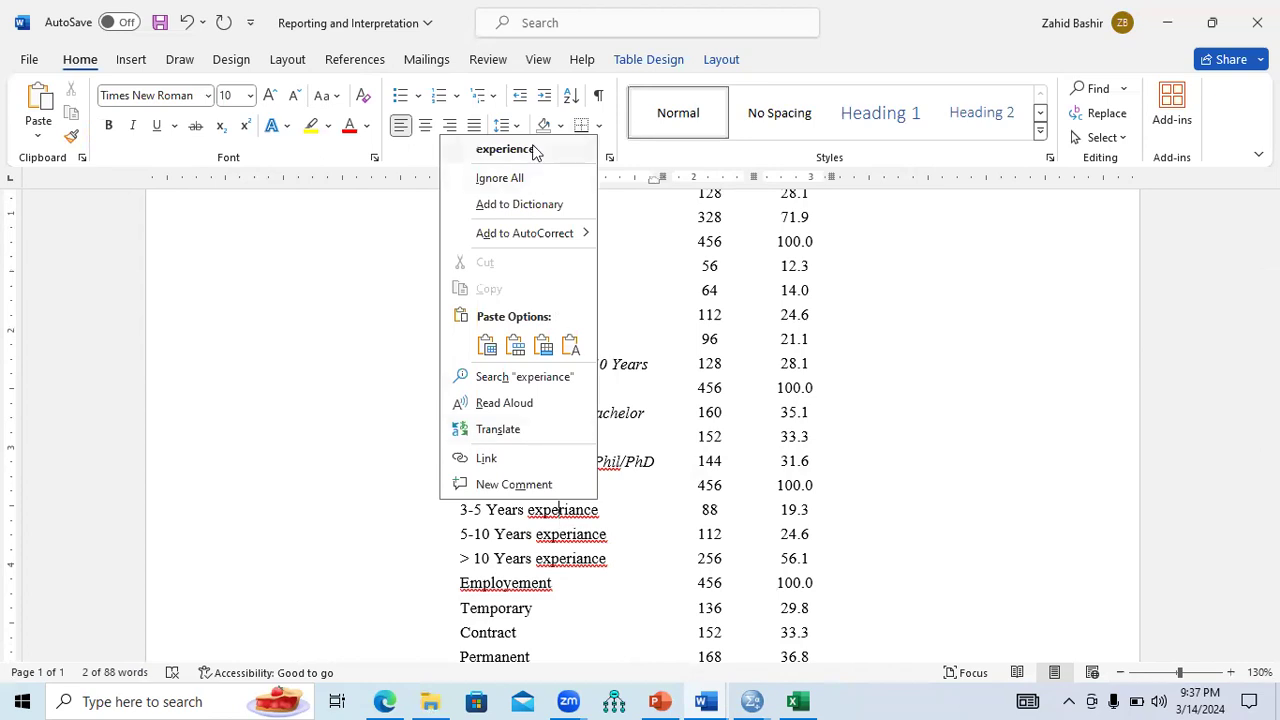
pyautogui.click(533, 150)
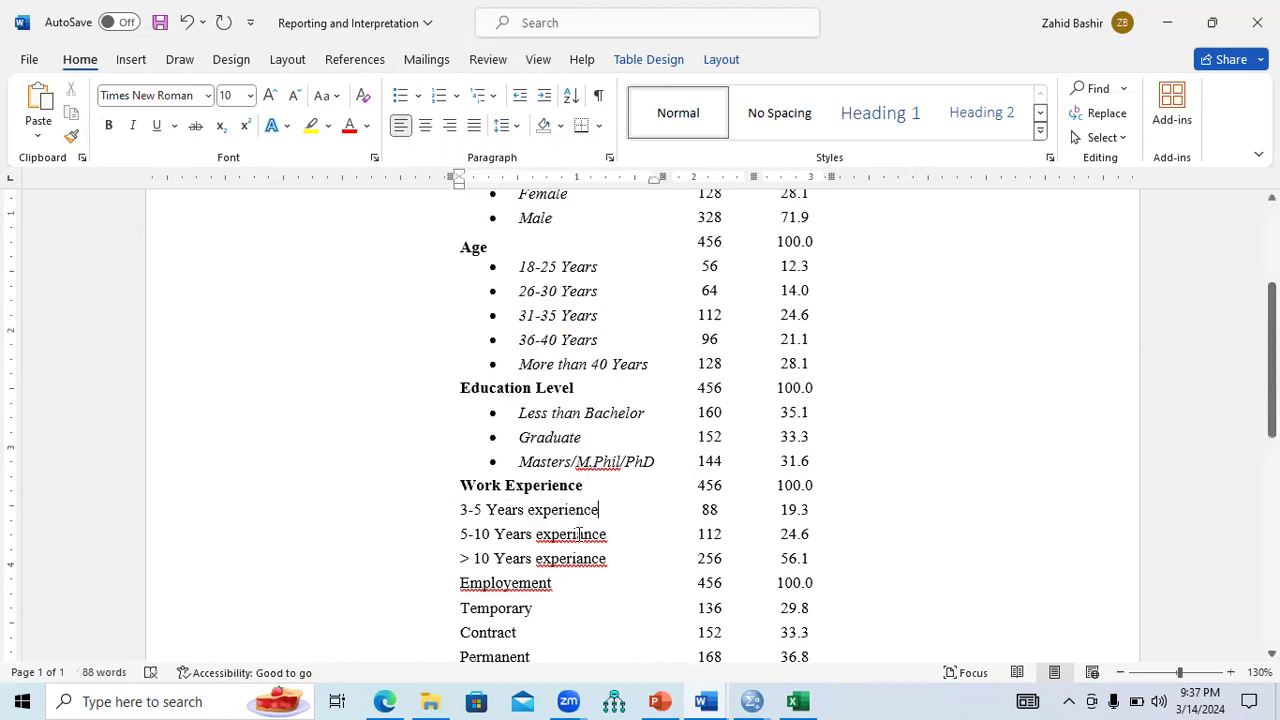
pyautogui.rightClick(583, 534)
pyautogui.click(544, 175)
pyautogui.rightClick(592, 562)
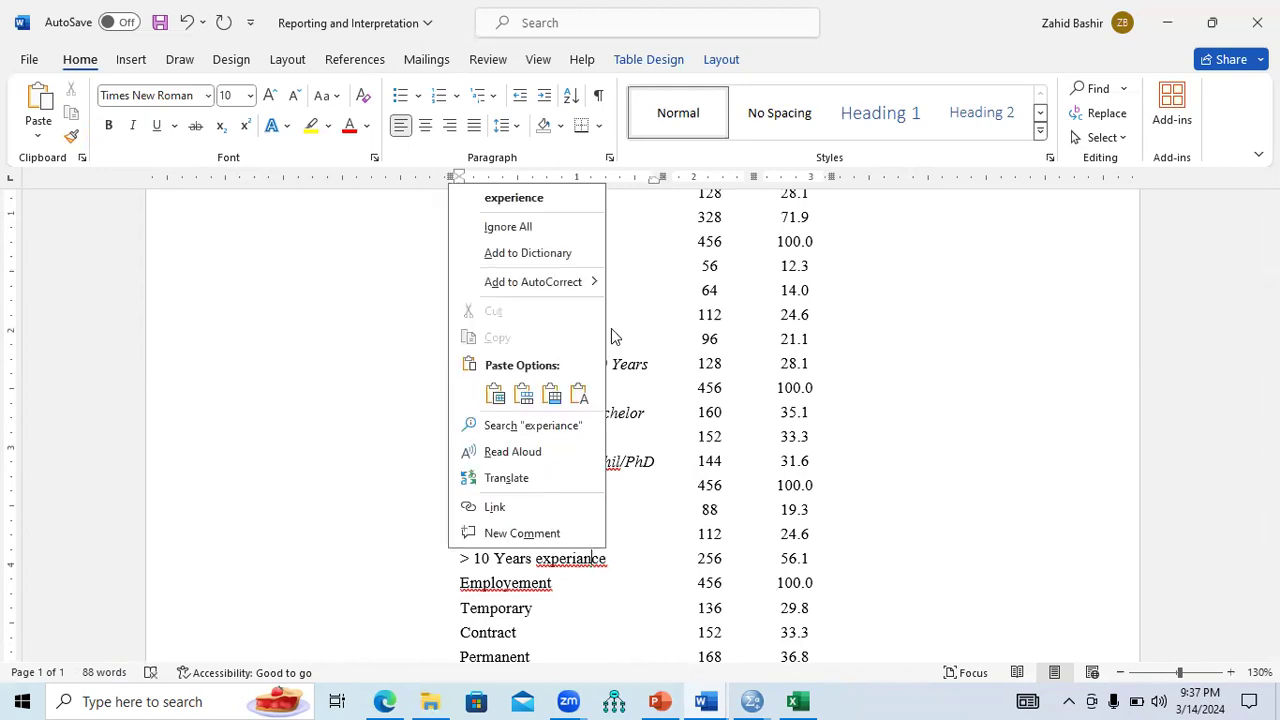
pyautogui.click(556, 200)
# Turn the Work Experience subcategories into italic bullets.
pyautogui.moveTo(610, 558); pyautogui.dragTo(486, 510)
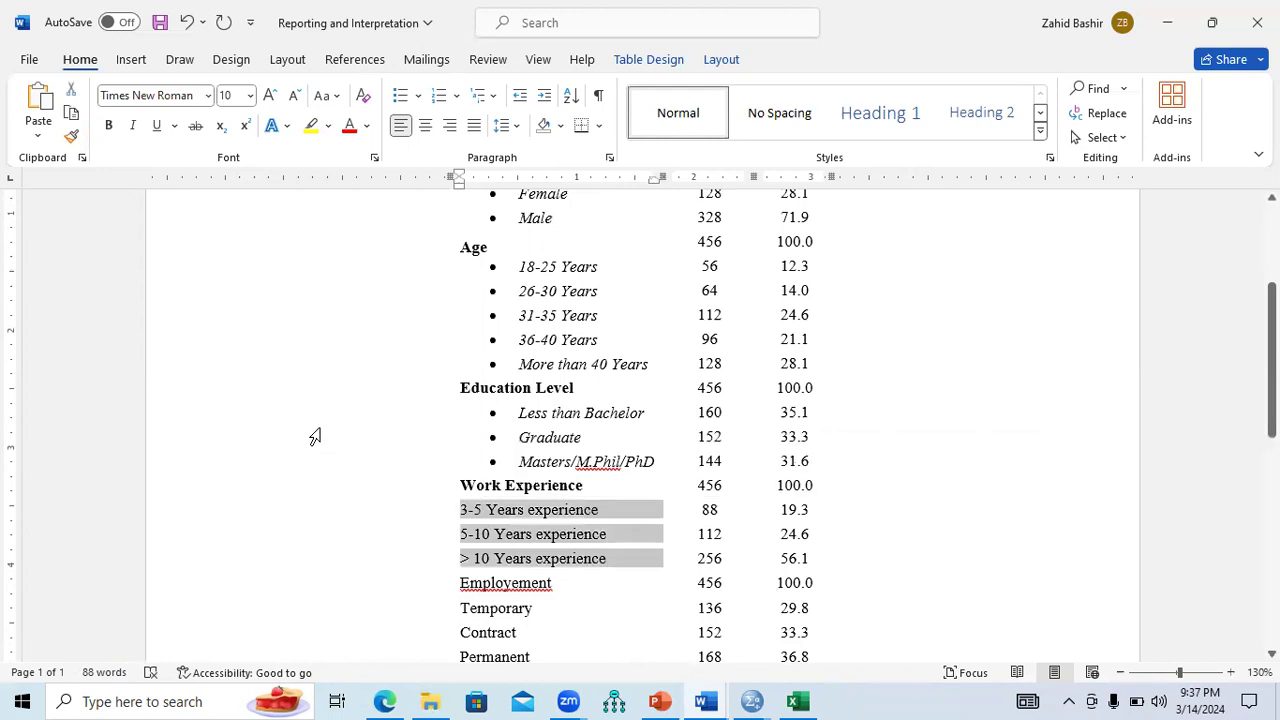
pyautogui.click(400, 95)
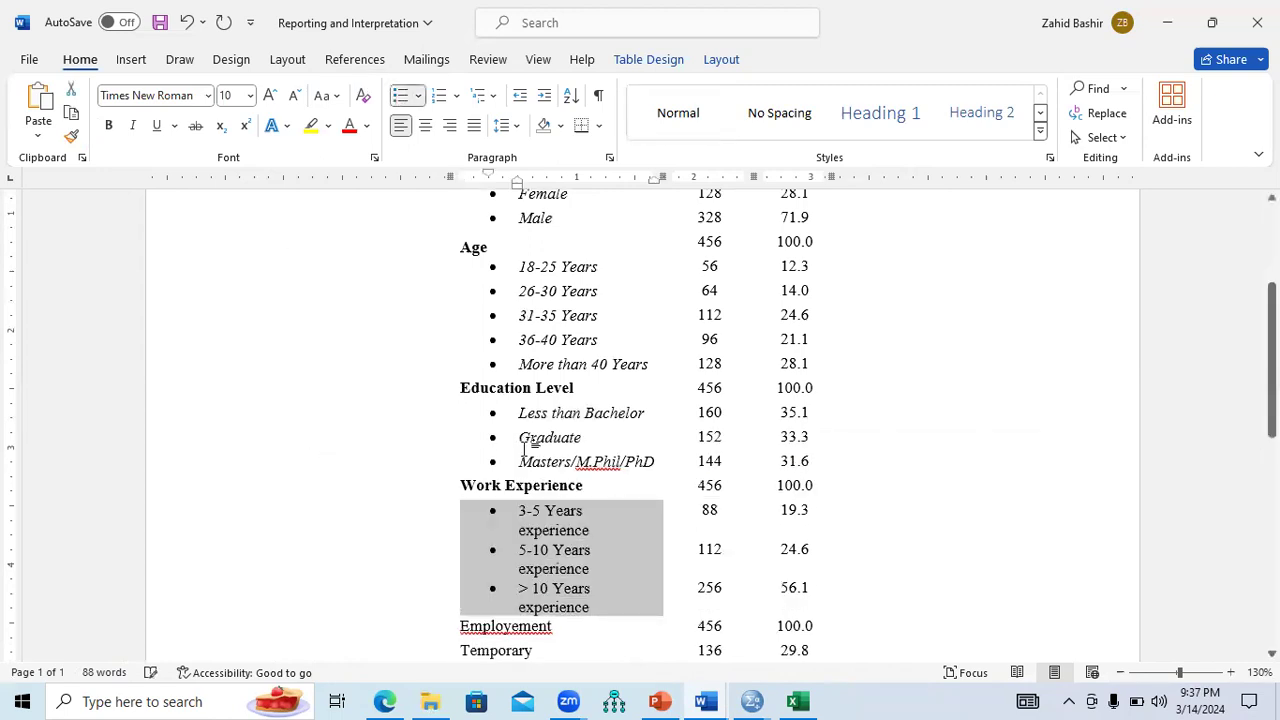
pyautogui.hotkey('ctrl', 'i')
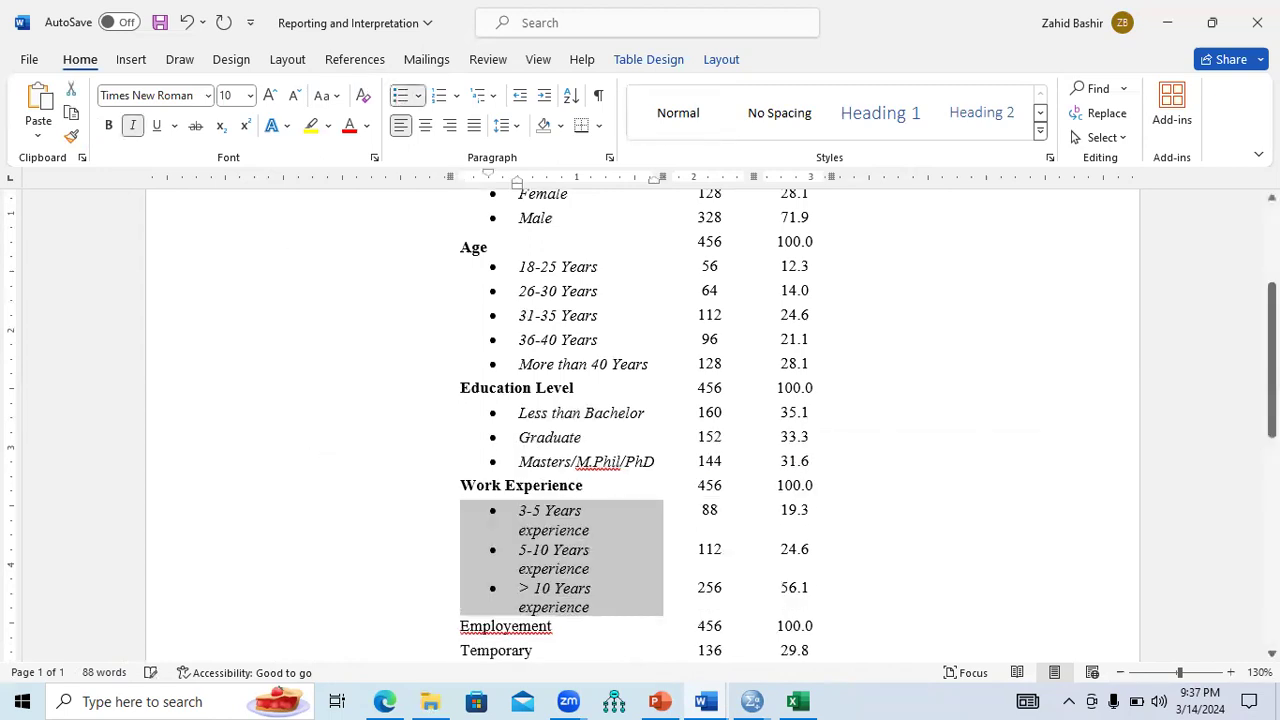
pyautogui.scroll(-3, 689, 484)
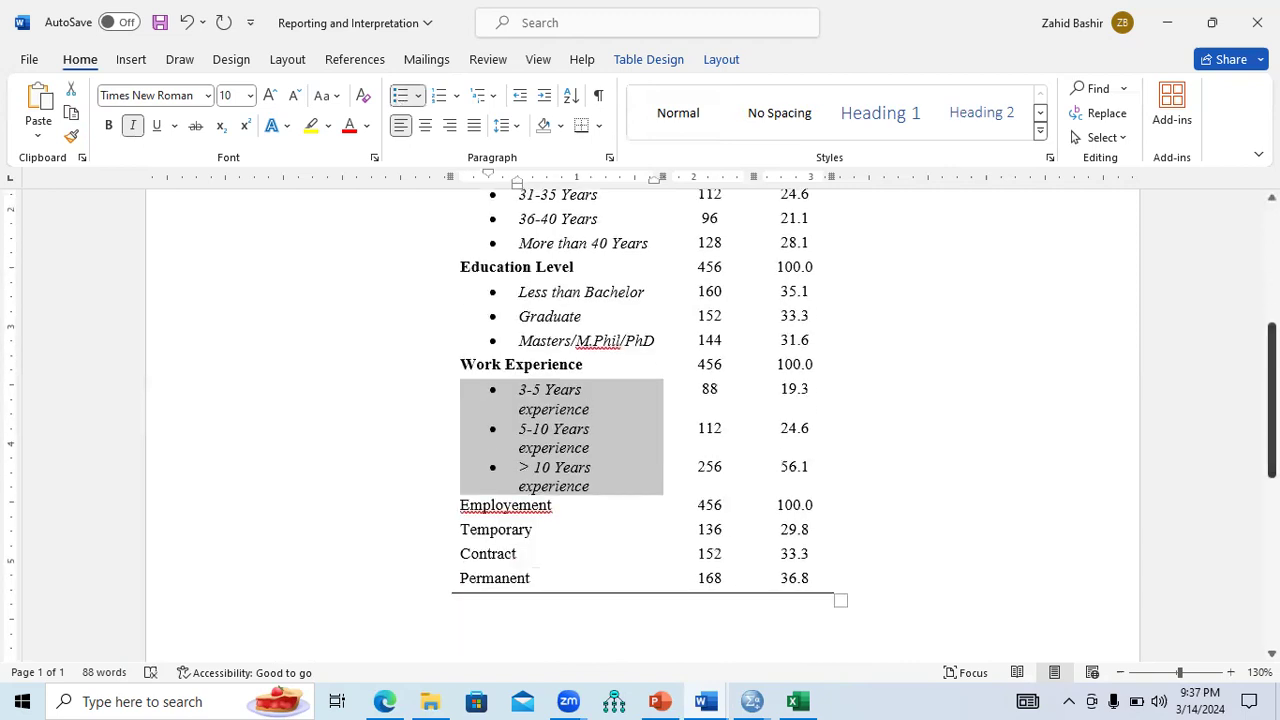
# Correct 'Employement' to 'Employment', bold it, and make Temporary, Contract and Permanent italic bullets.
pyautogui.rightClick(509, 507)
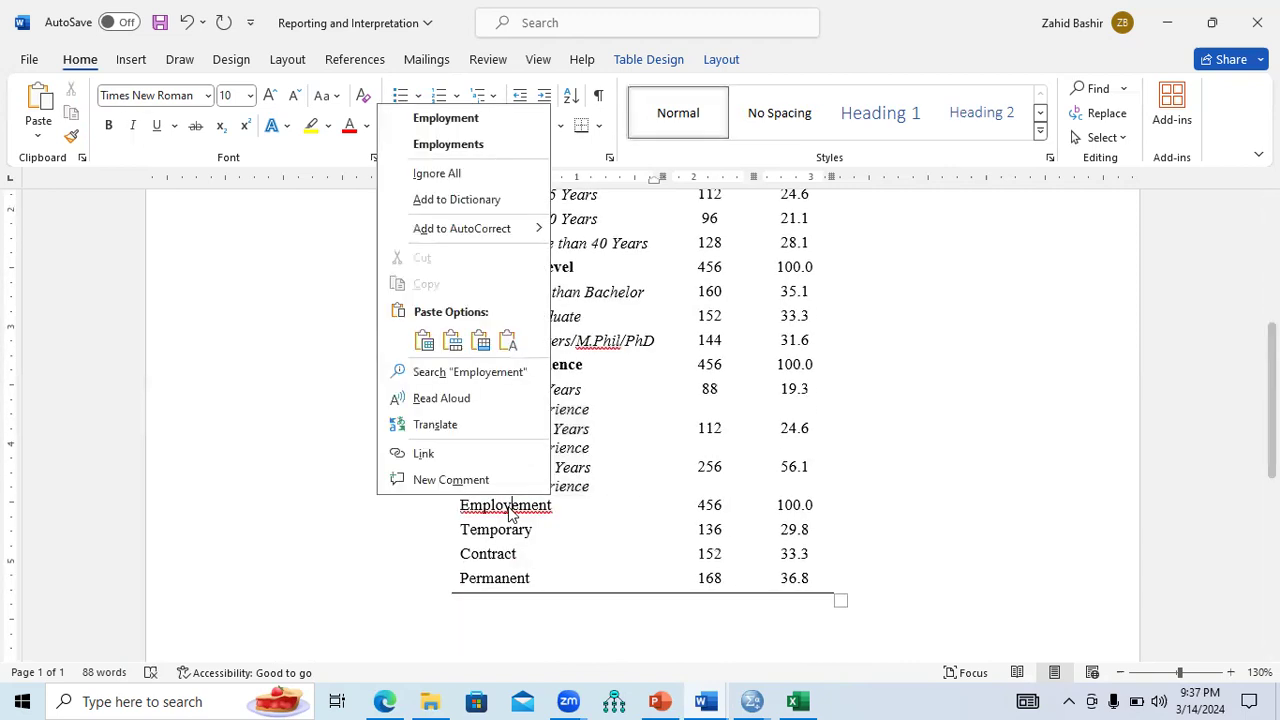
pyautogui.click(446, 118)
pyautogui.moveTo(528, 576); pyautogui.dragTo(473, 528)
pyautogui.click(401, 97)
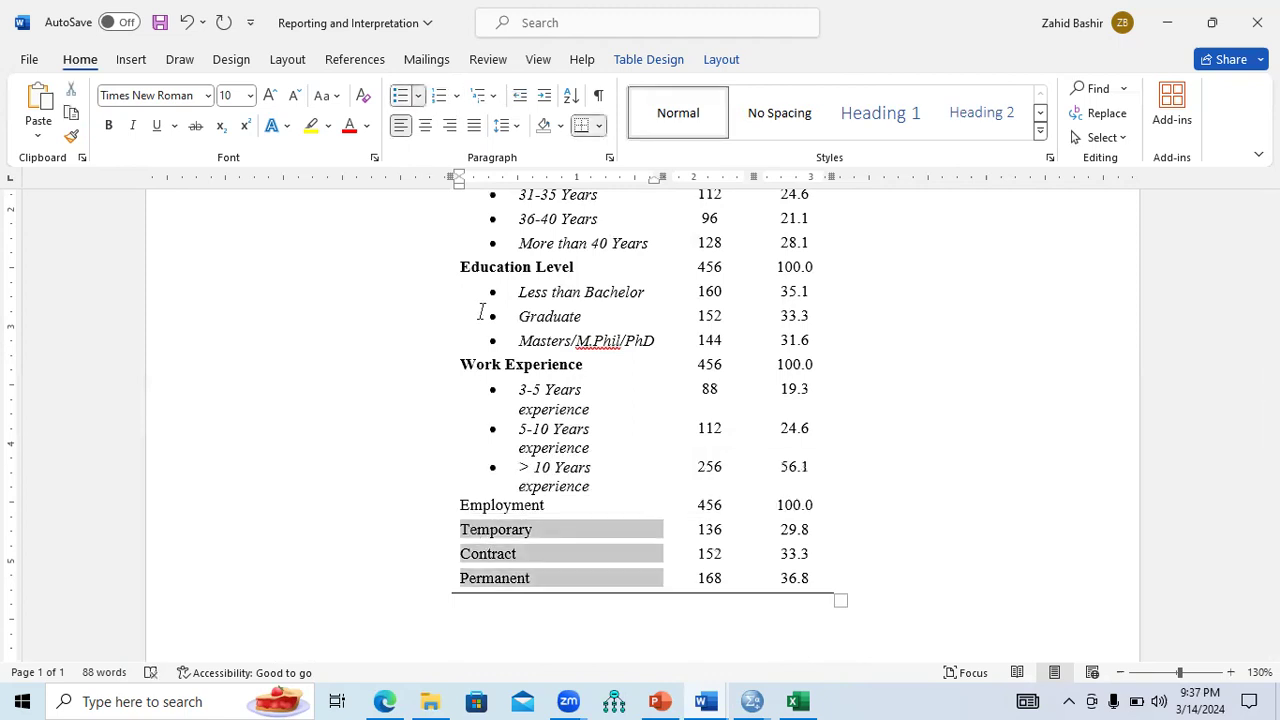
pyautogui.hotkey('ctrl', 'i')
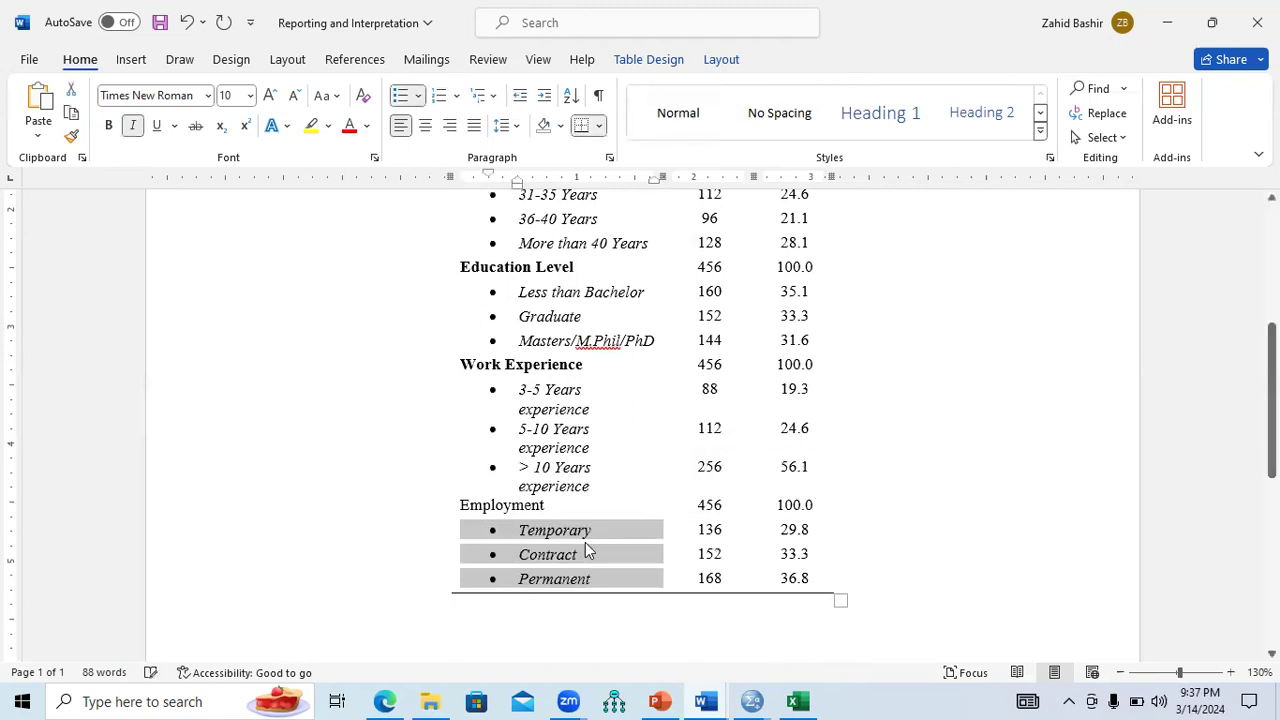
pyautogui.moveTo(558, 504); pyautogui.dragTo(467, 508)
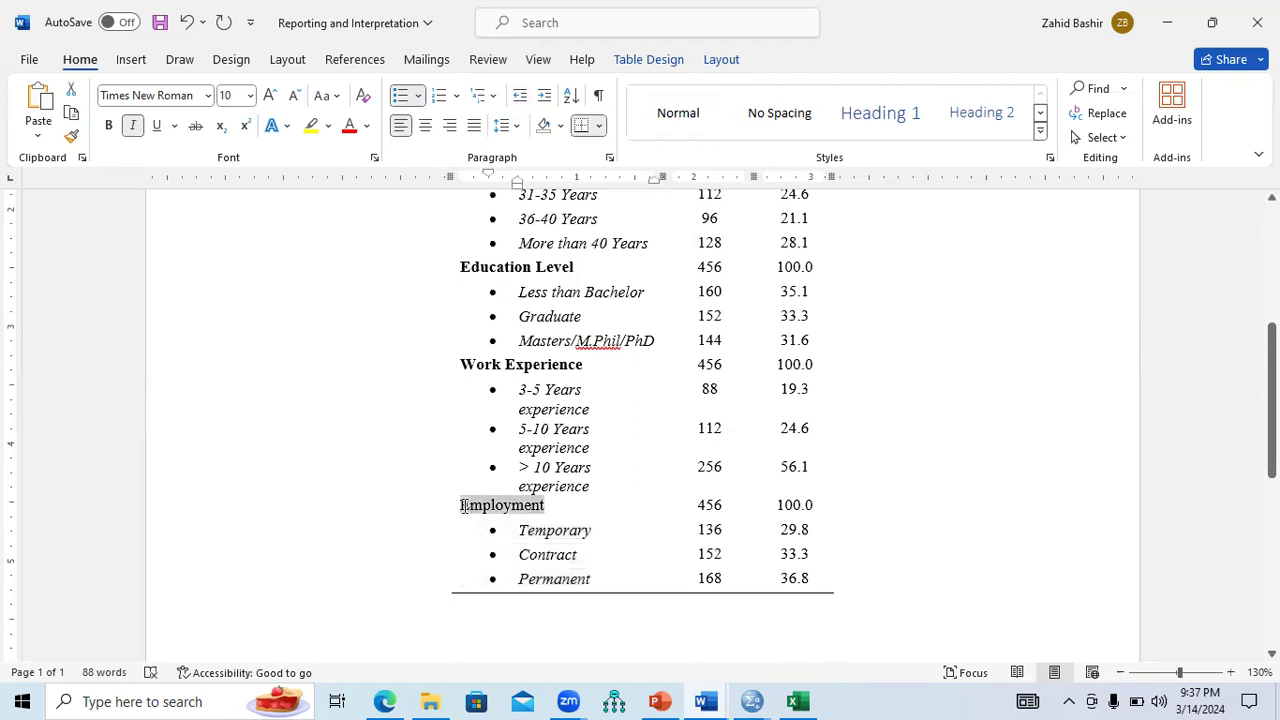
pyautogui.hotkey('ctrl', 'b')
pyautogui.click(836, 578)
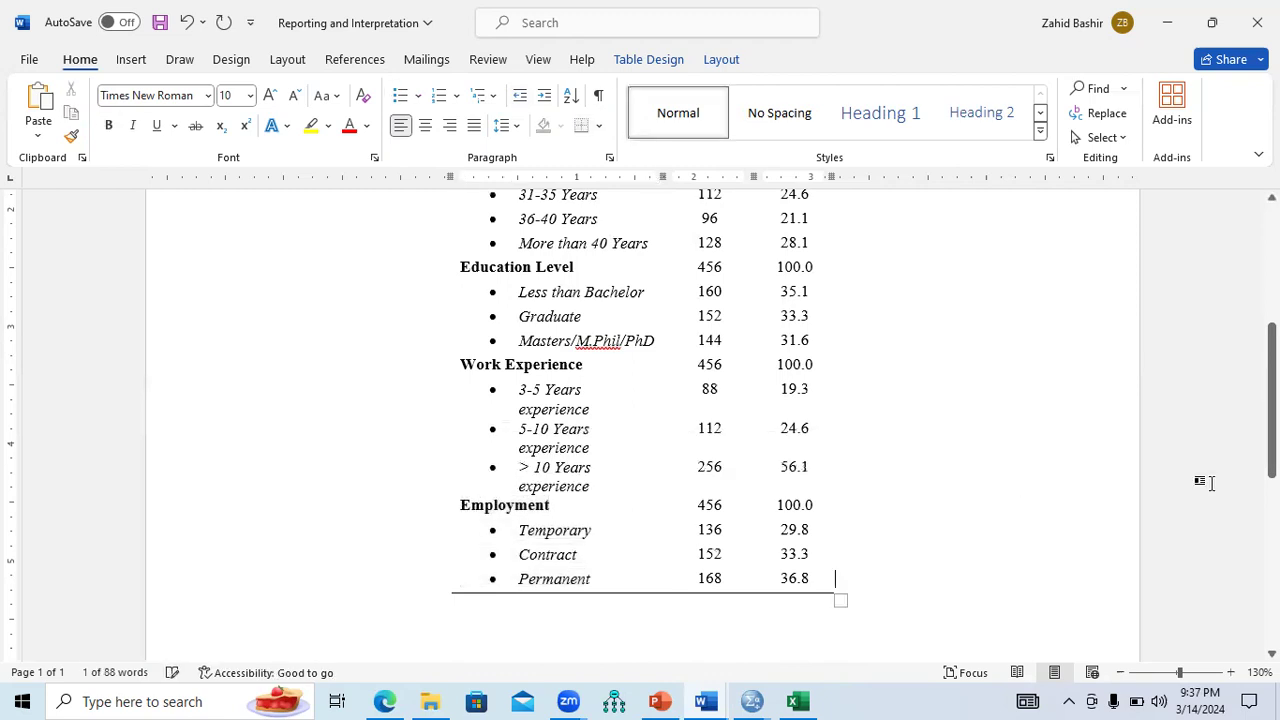
# Widen Table 1 by extending its left edge so subcategories fit one line, then switch to Edge.
pyautogui.moveTo(1272, 432); pyautogui.dragTo(1272, 345)
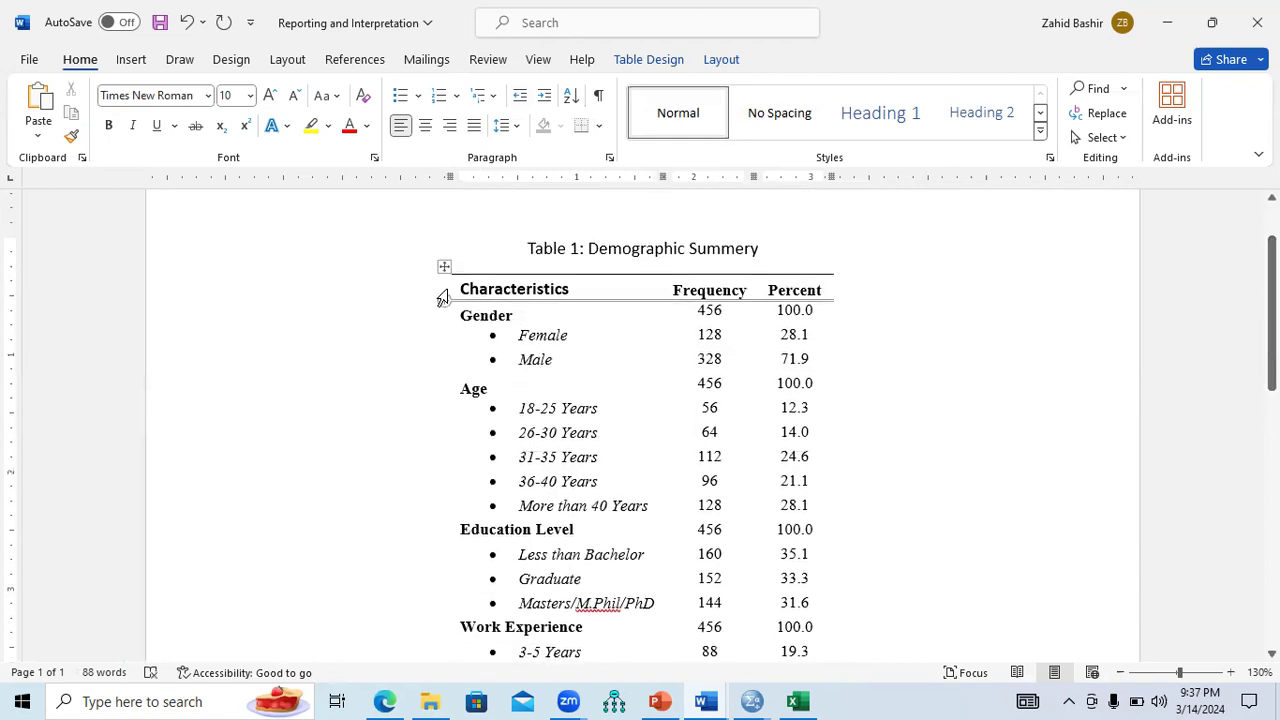
pyautogui.moveTo(443, 289); pyautogui.dragTo(296, 300)
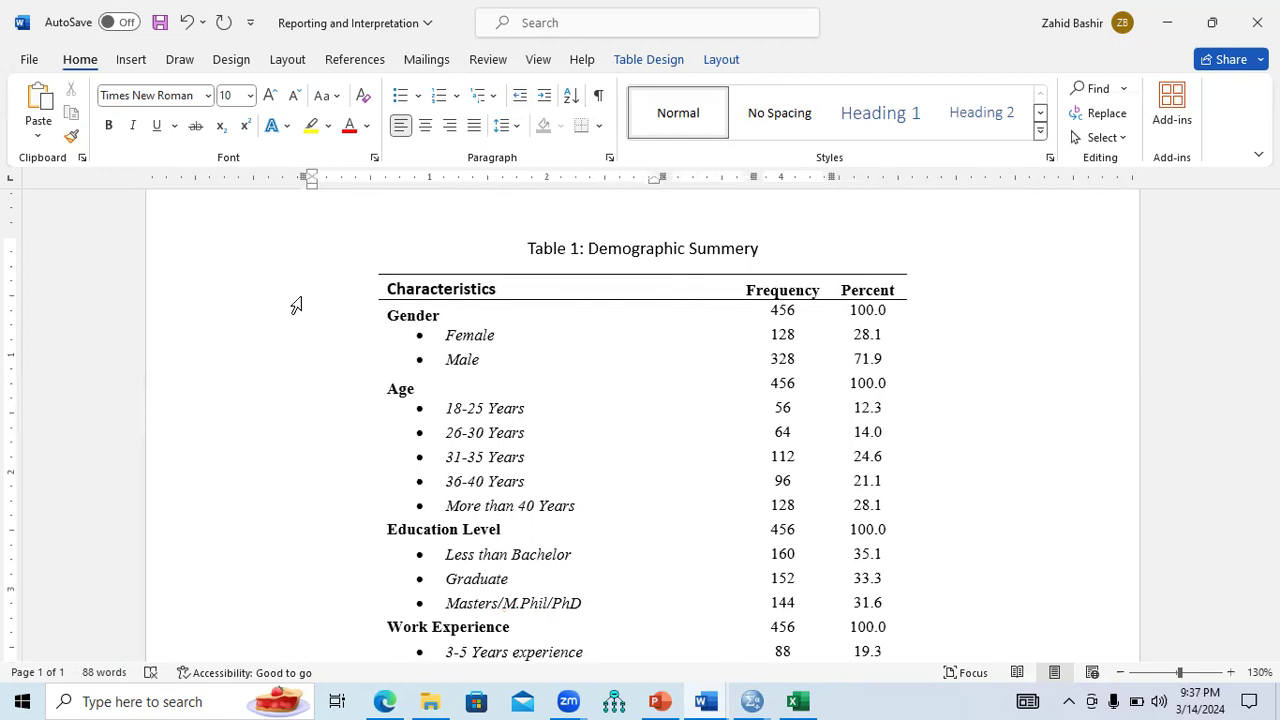
pyautogui.hotkey('ctrl', 'End')
pyautogui.scroll(3, 640, 420)
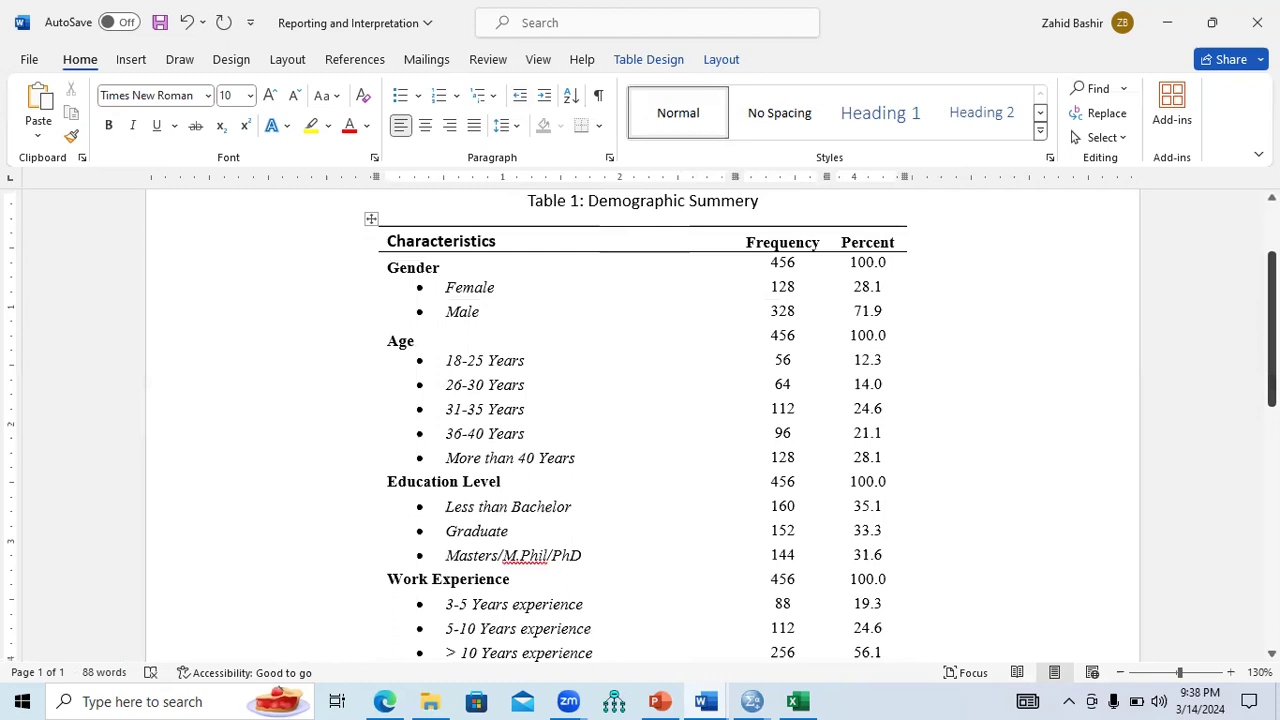
pyautogui.click(388, 700)
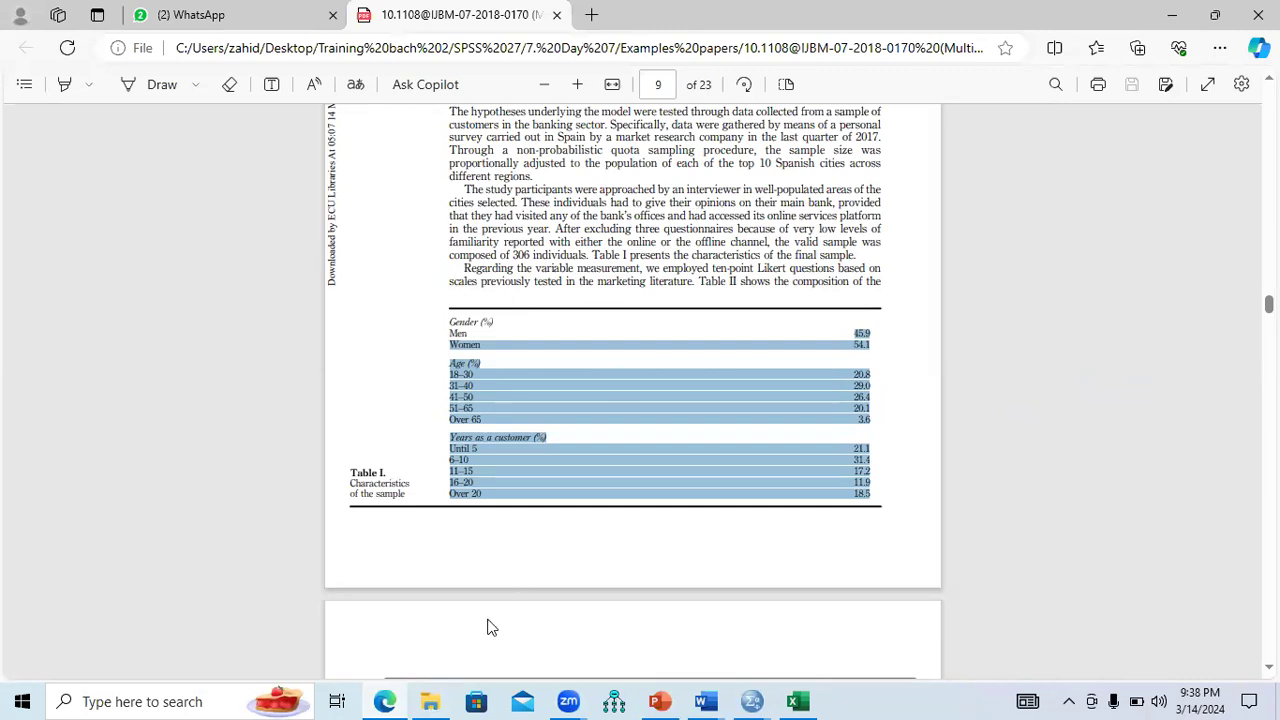
# Open the first example paper PDF from the Examples papers folder.
pyautogui.click(430, 701)
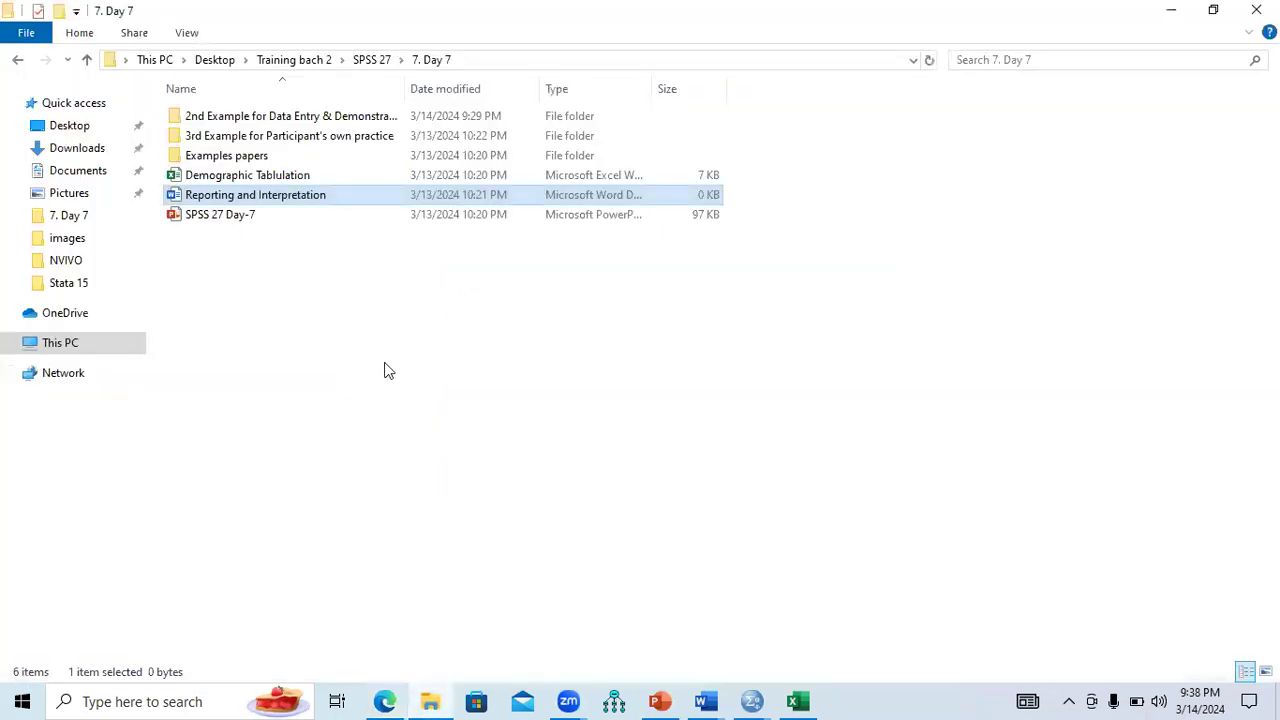
pyautogui.doubleClick(228, 156)
pyautogui.click(241, 120)
pyautogui.doubleClick(241, 120)
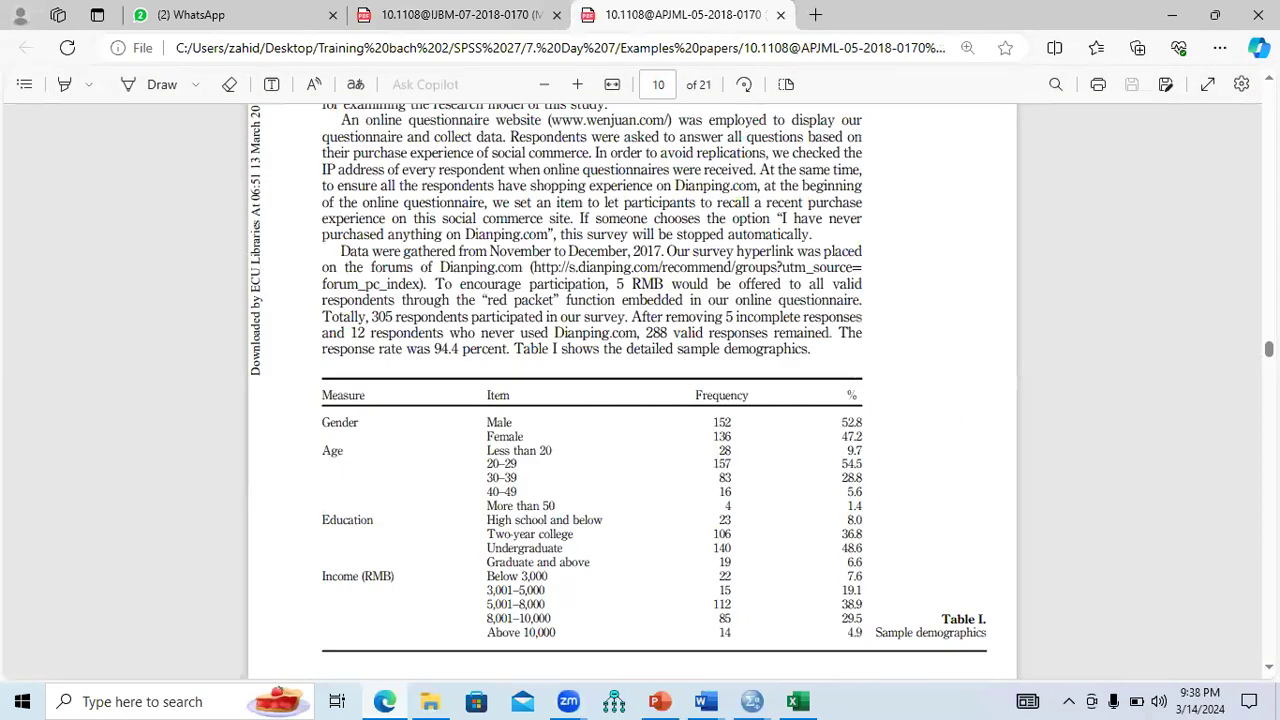
# Review the paper's Table I sample demographics, then return to the Word report.
pyautogui.scroll(-10, 632, 390)
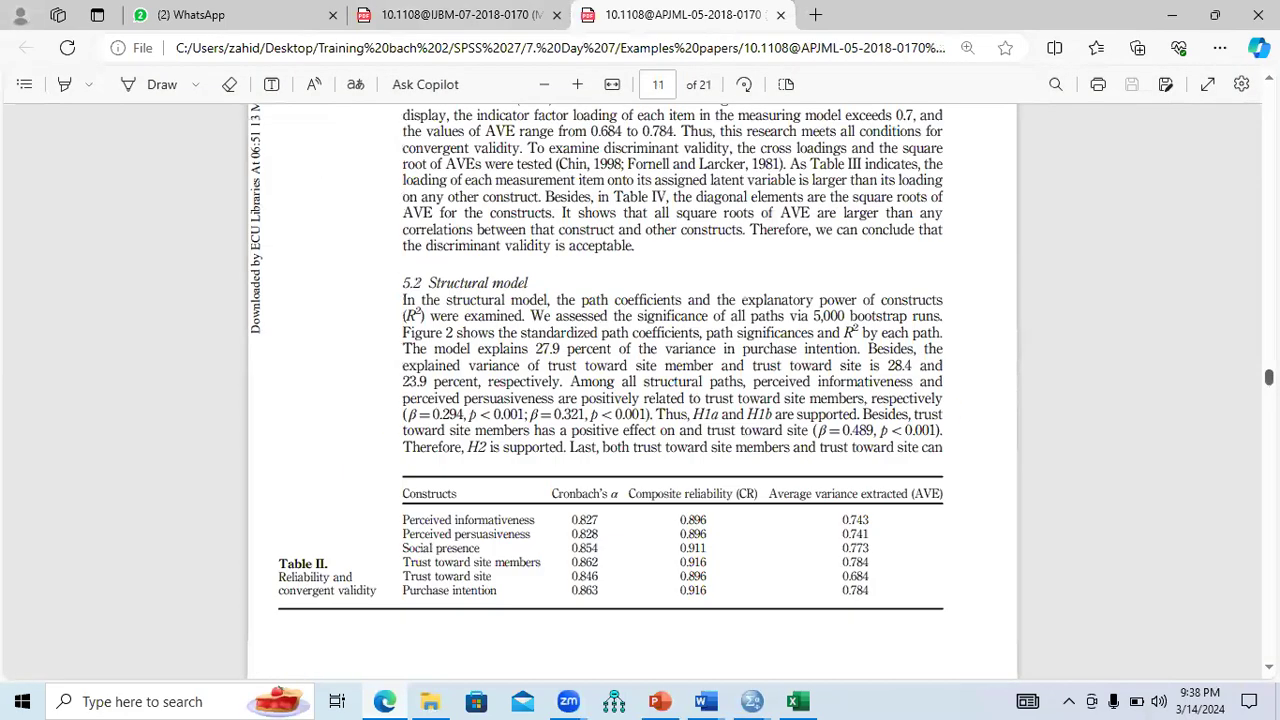
pyautogui.scroll(-8, 632, 390)
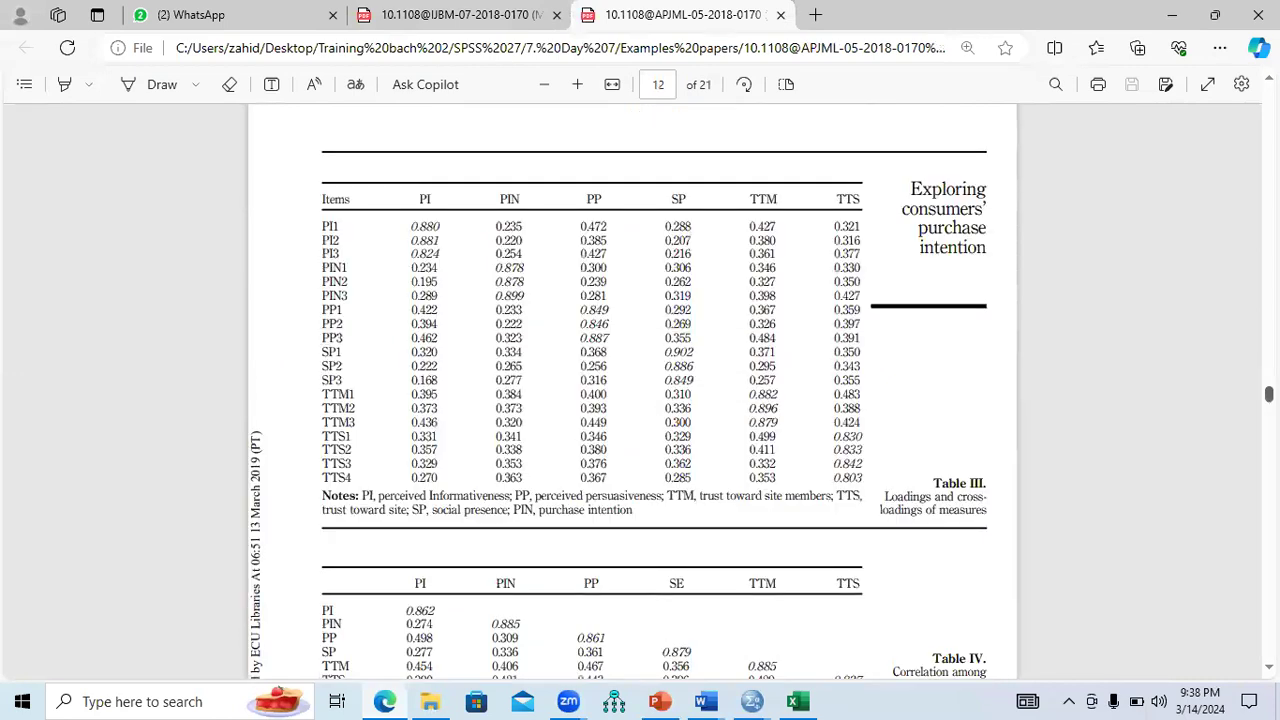
pyautogui.scroll(10, 632, 390)
pyautogui.scroll(10, 785, 329)
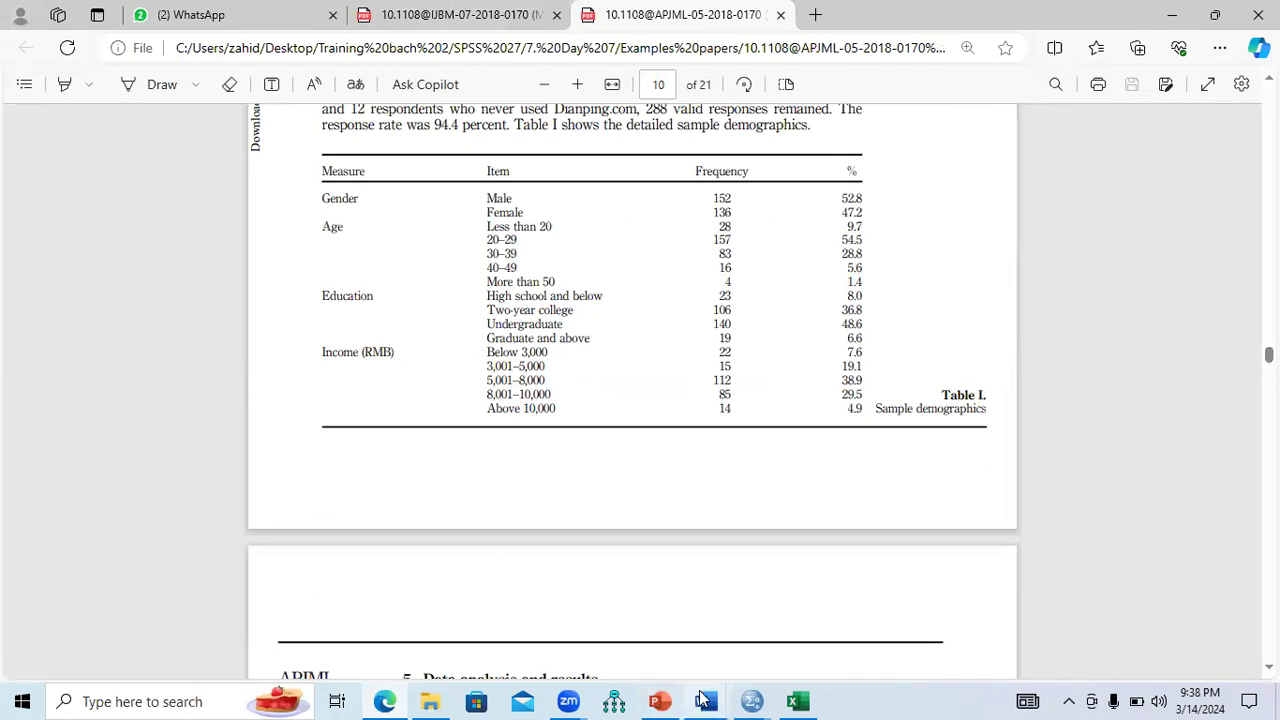
pyautogui.moveTo(703, 700)
pyautogui.click(820, 600)
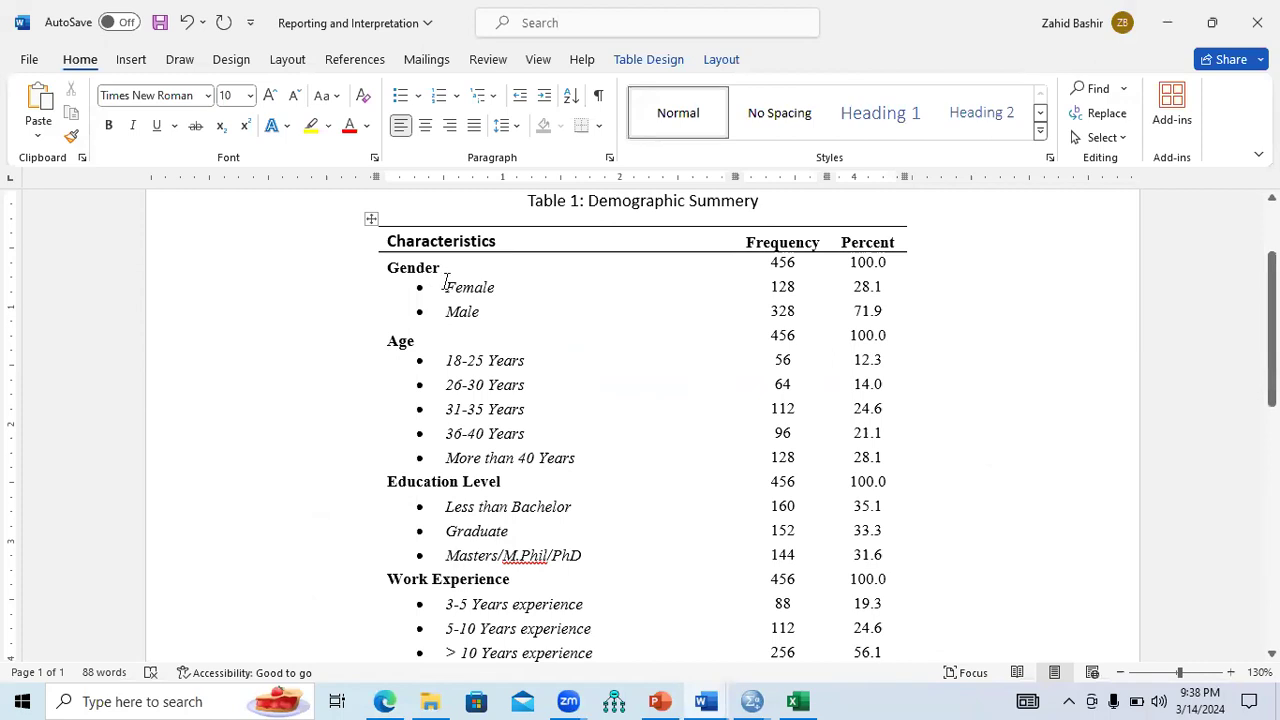
pyautogui.moveTo(445, 284); pyautogui.dragTo(493, 284)
pyautogui.moveTo(769, 286); pyautogui.dragTo(795, 286)
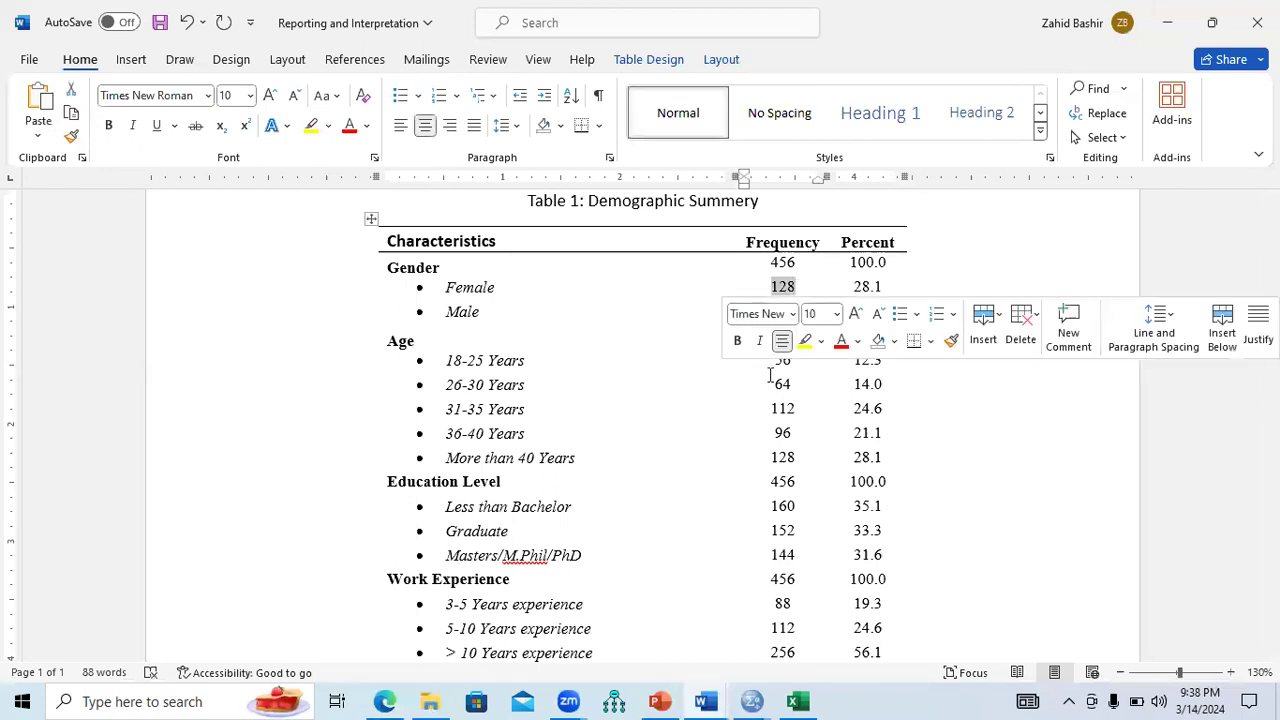
pyautogui.moveTo(795, 310); pyautogui.dragTo(772, 311)
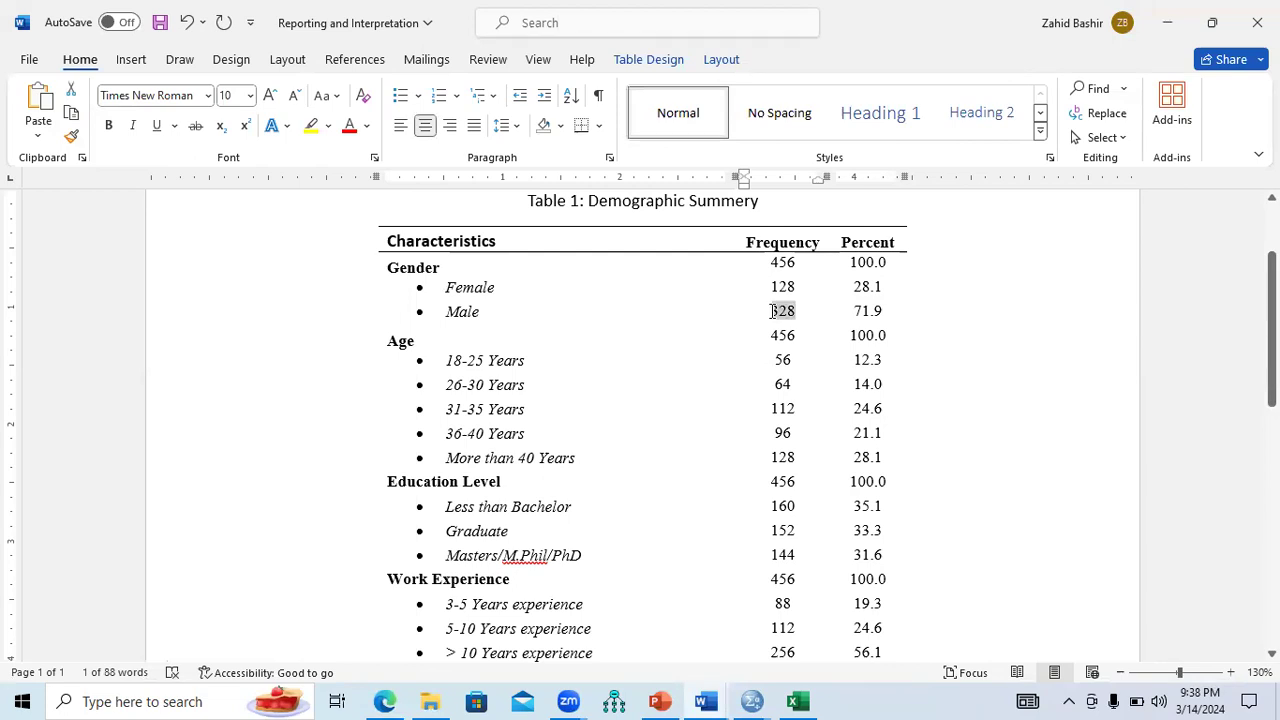
pyautogui.click(885, 290)
pyautogui.moveTo(885, 290); pyautogui.dragTo(858, 290)
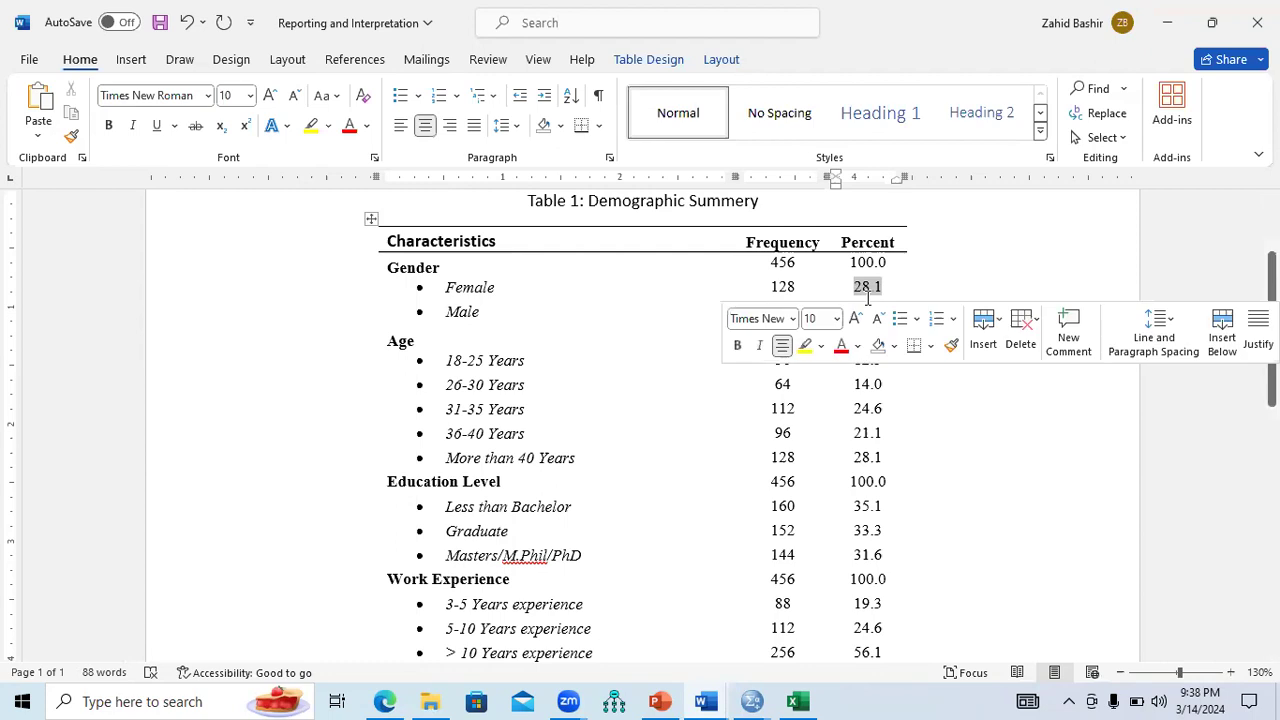
pyautogui.click(898, 289)
pyautogui.moveTo(883, 313); pyautogui.dragTo(857, 314)
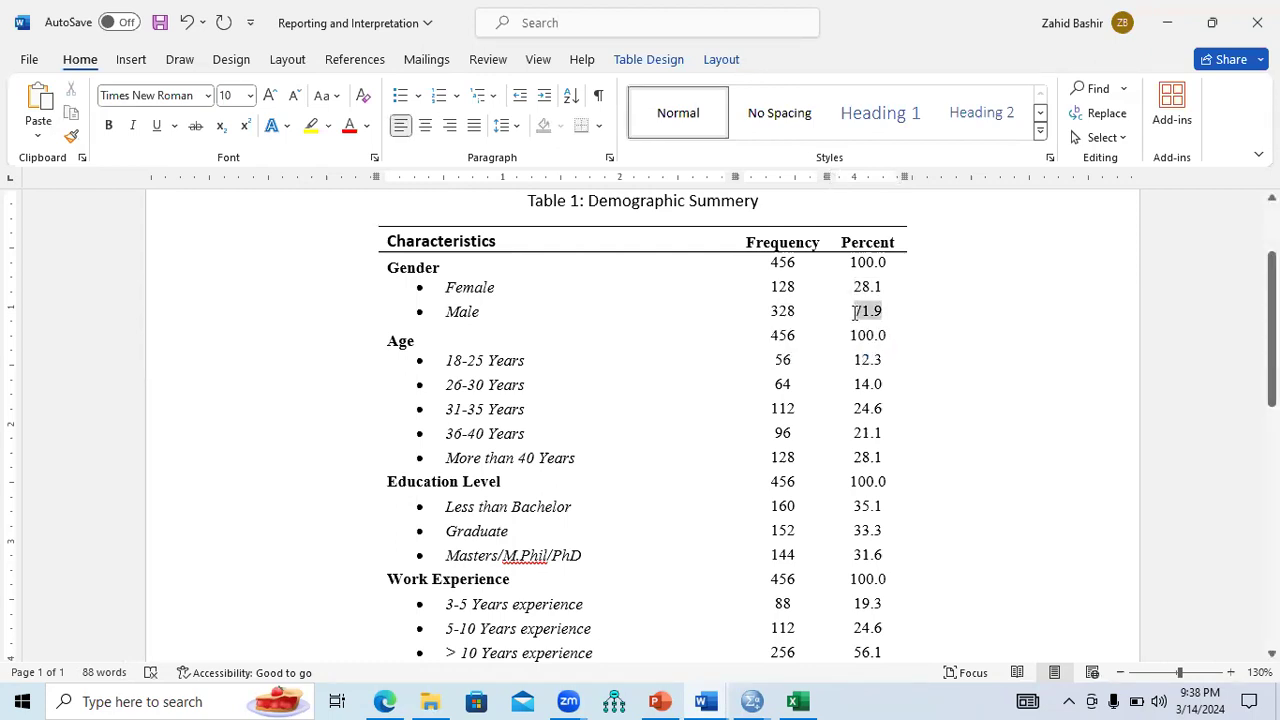
pyautogui.moveTo(856, 313); pyautogui.dragTo(853, 313)
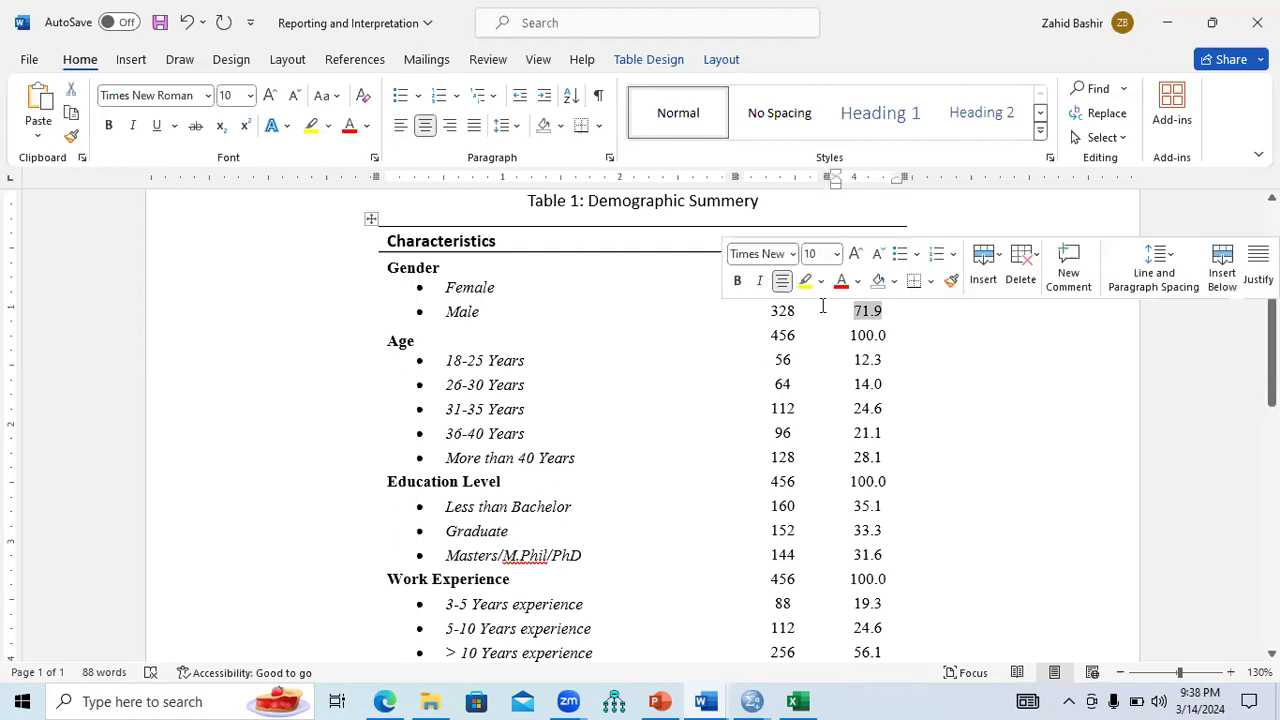
pyautogui.click(803, 335)
pyautogui.moveTo(778, 264); pyautogui.dragTo(800, 264)
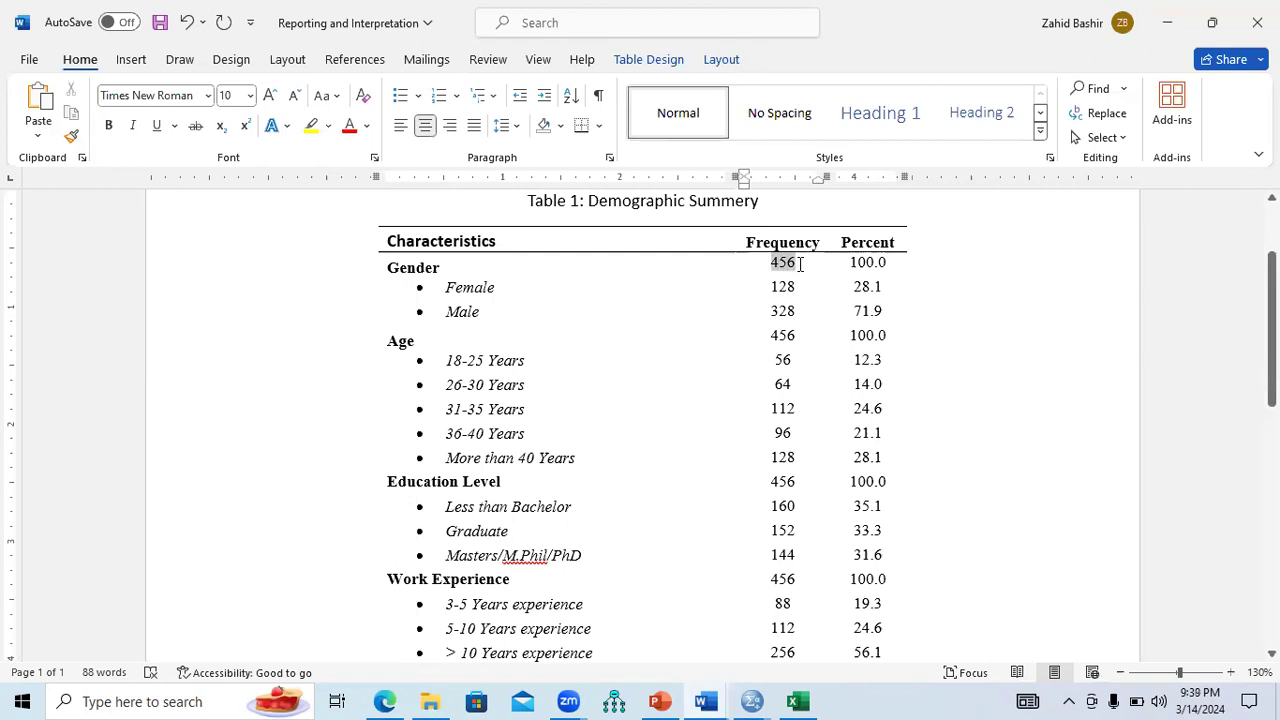
pyautogui.moveTo(442, 360); pyautogui.dragTo(516, 362)
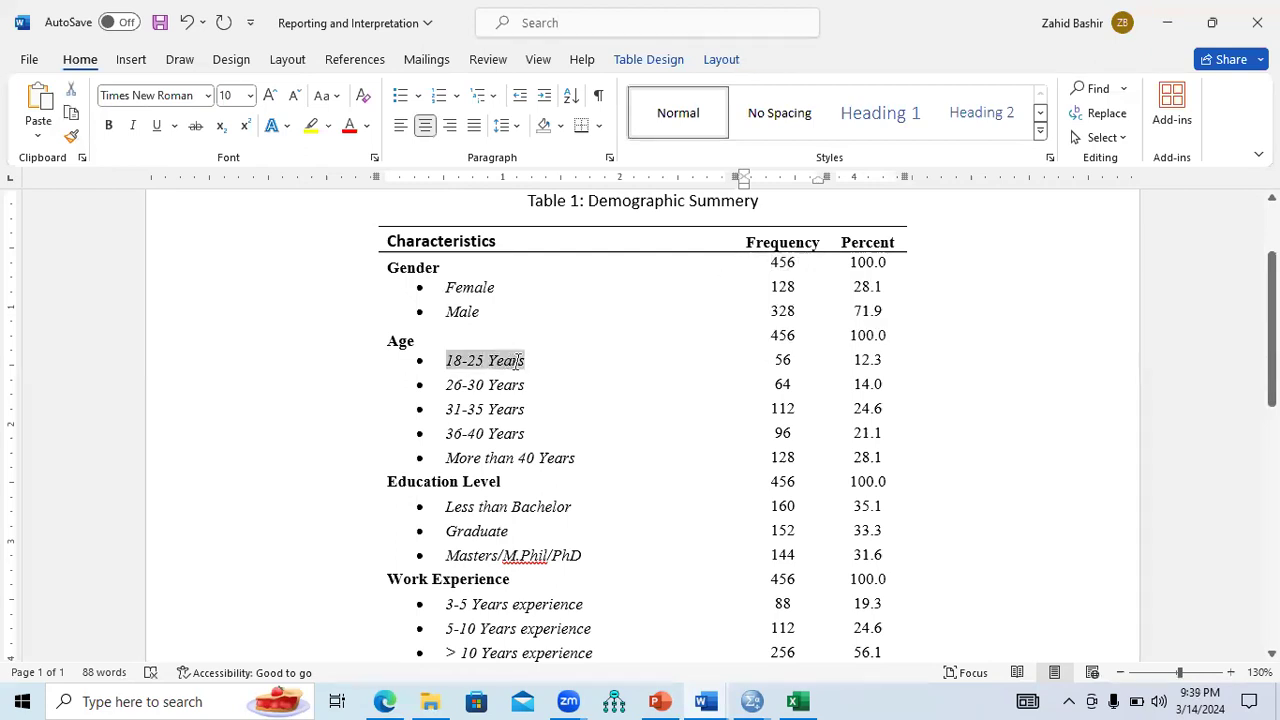
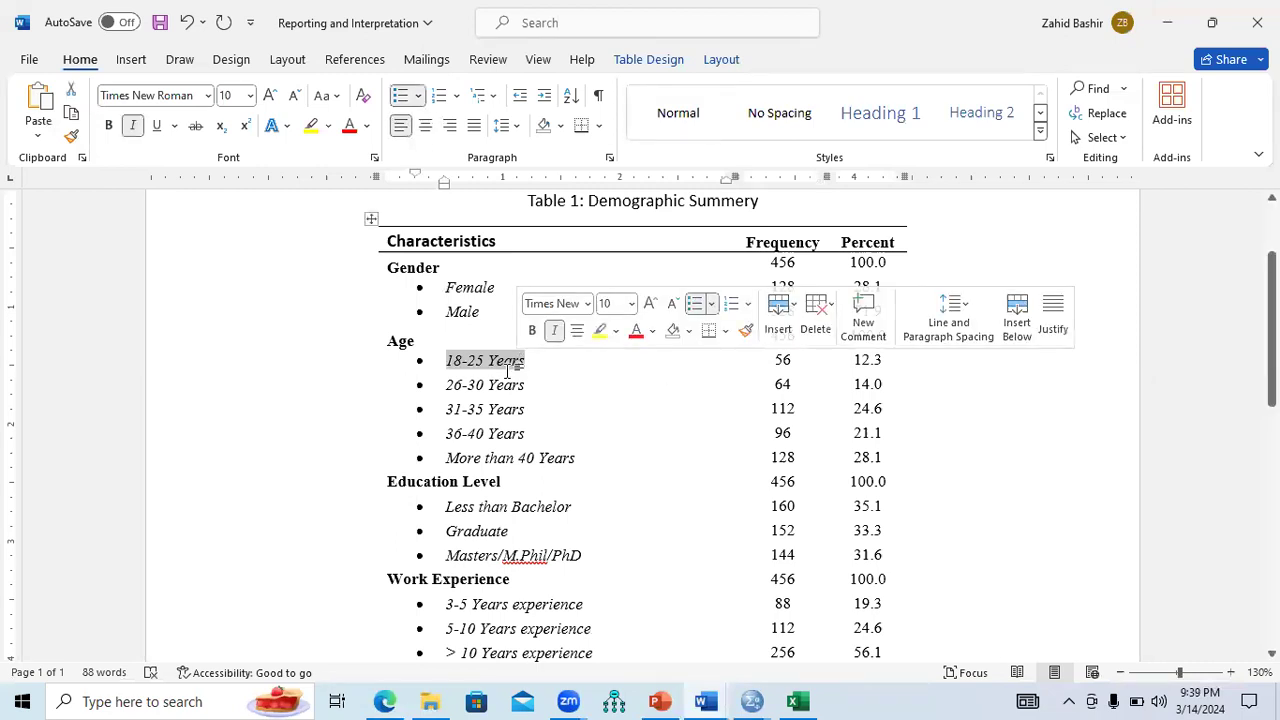
# Walk through the 18-25, 26-30 and 31-35 Years rows, noting frequencies 56 and 112.
pyautogui.doubleClick(785, 360)
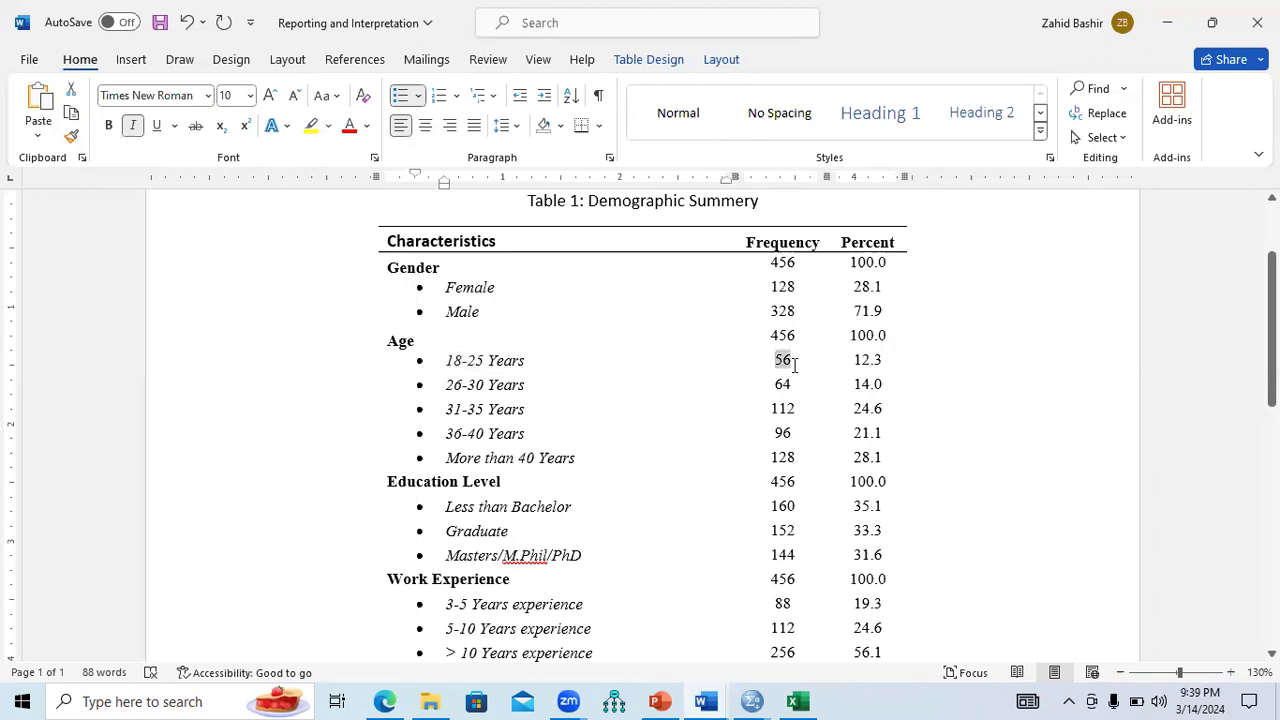
pyautogui.moveTo(446, 360); pyautogui.dragTo(511, 362)
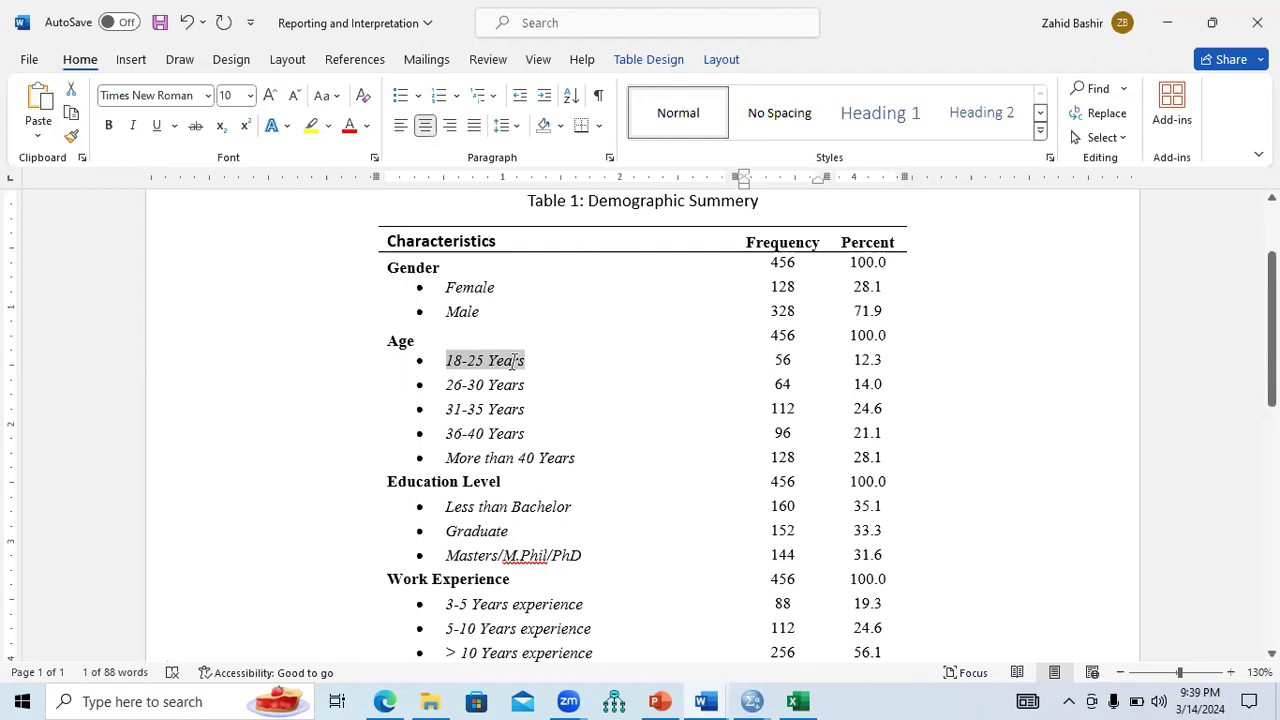
pyautogui.hotkey('ctrl', 'i')
pyautogui.moveTo(446, 385); pyautogui.dragTo(538, 387)
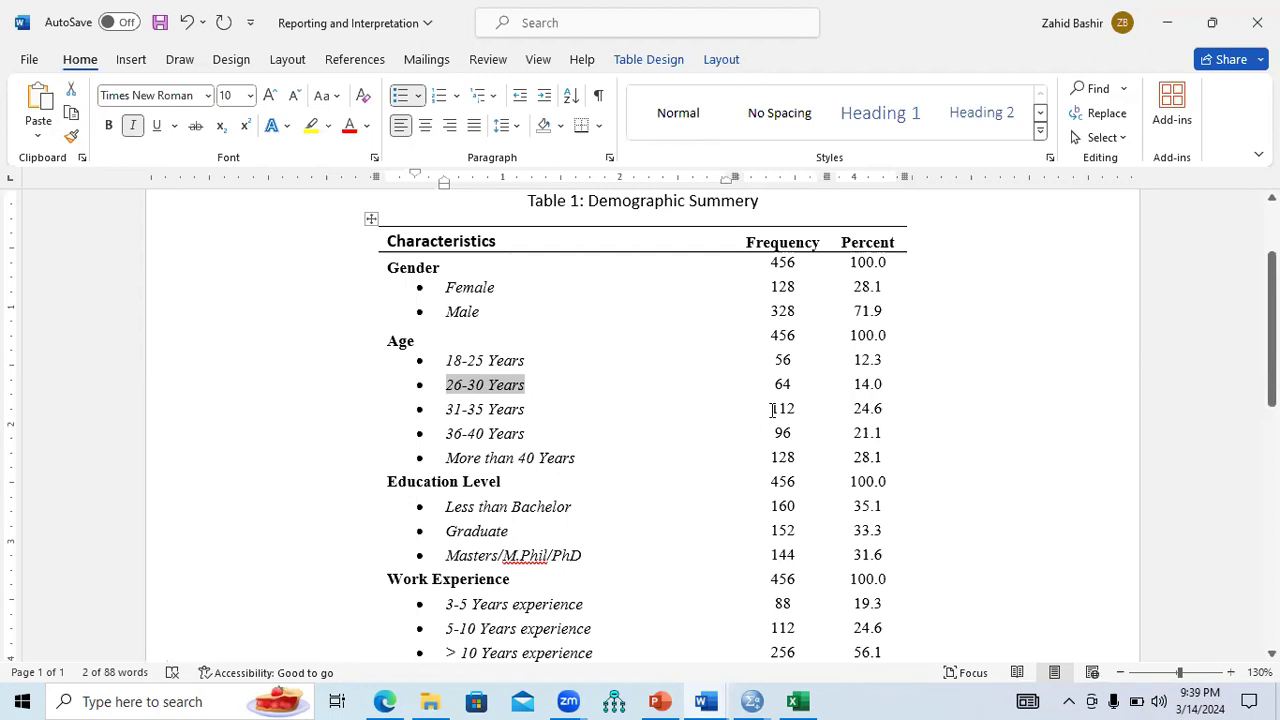
pyautogui.doubleClick(786, 410)
pyautogui.moveTo(445, 410); pyautogui.dragTo(526, 410)
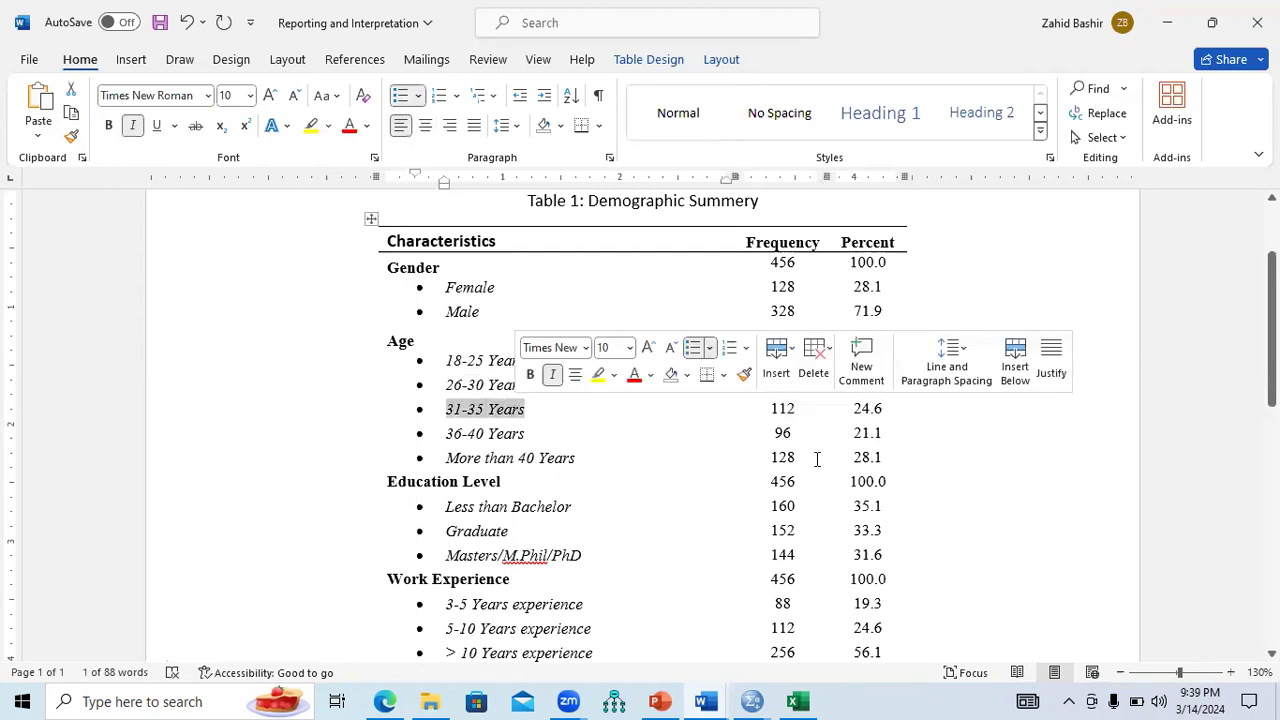
# Note frequencies 96 and 128 for 36-40 and More than 40 Years, highlighting the last three Age rows.
pyautogui.doubleClick(784, 433)
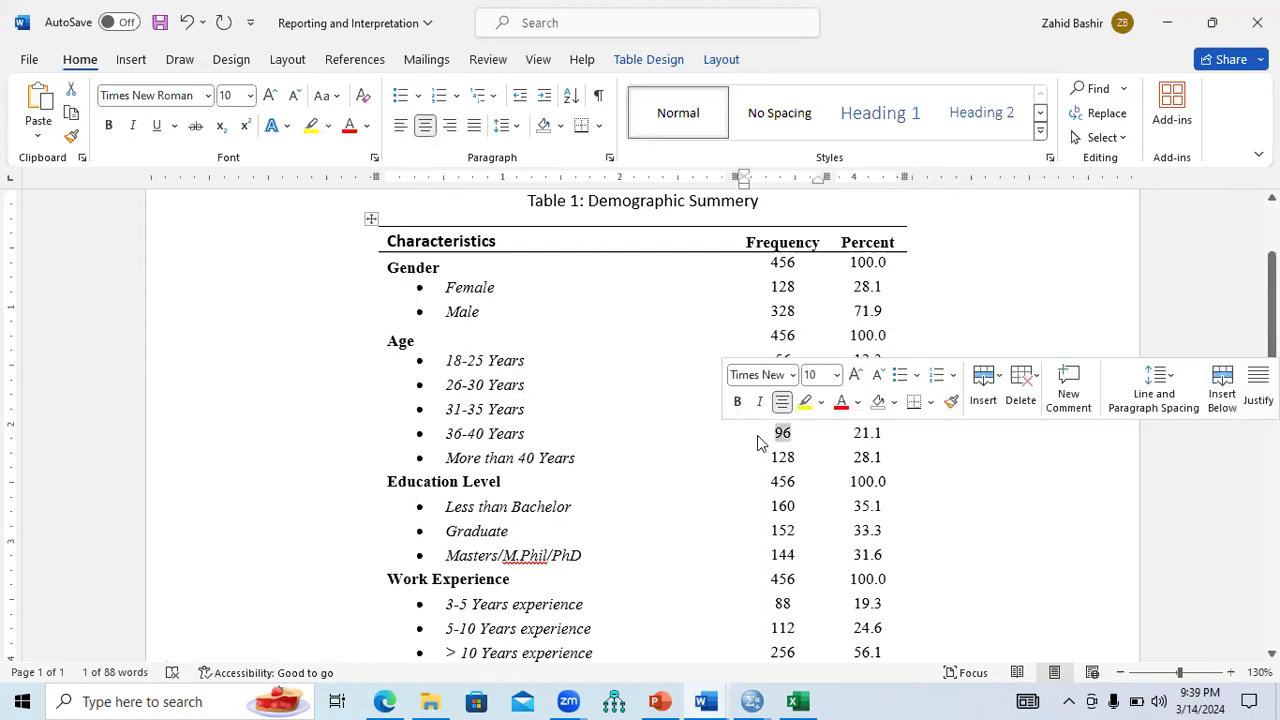
pyautogui.moveTo(446, 433); pyautogui.dragTo(523, 433)
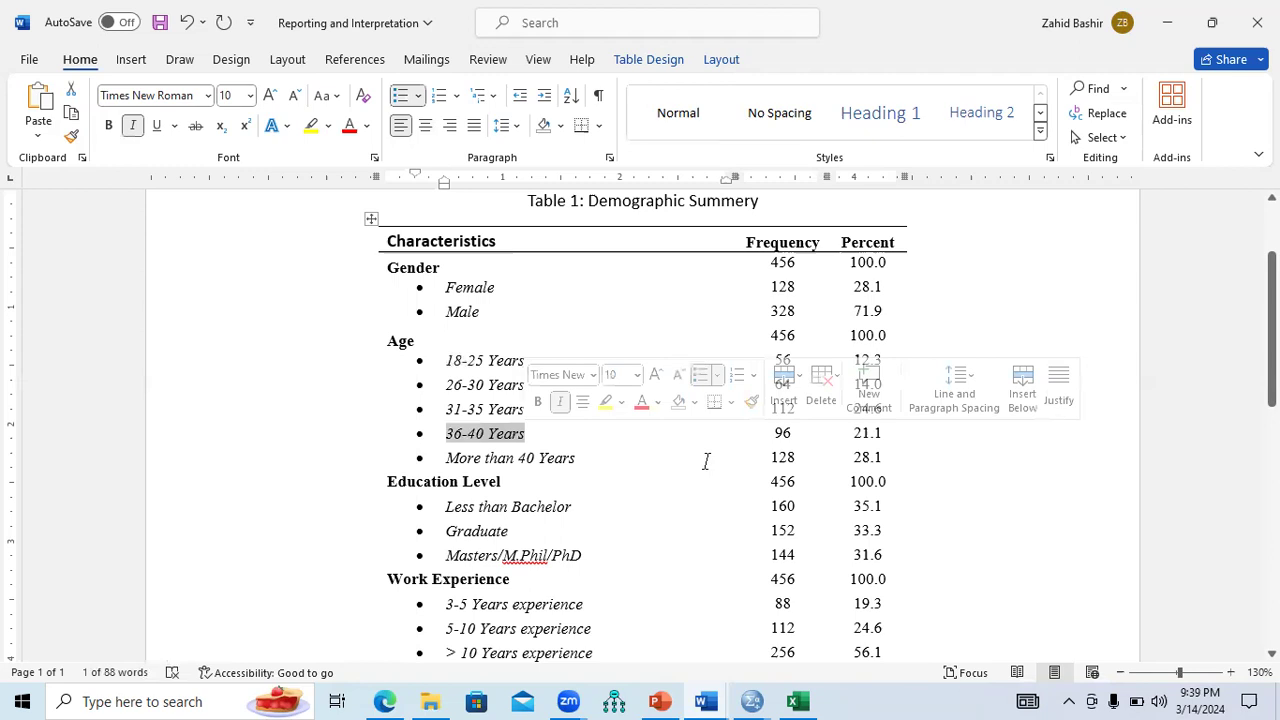
pyautogui.doubleClick(777, 457)
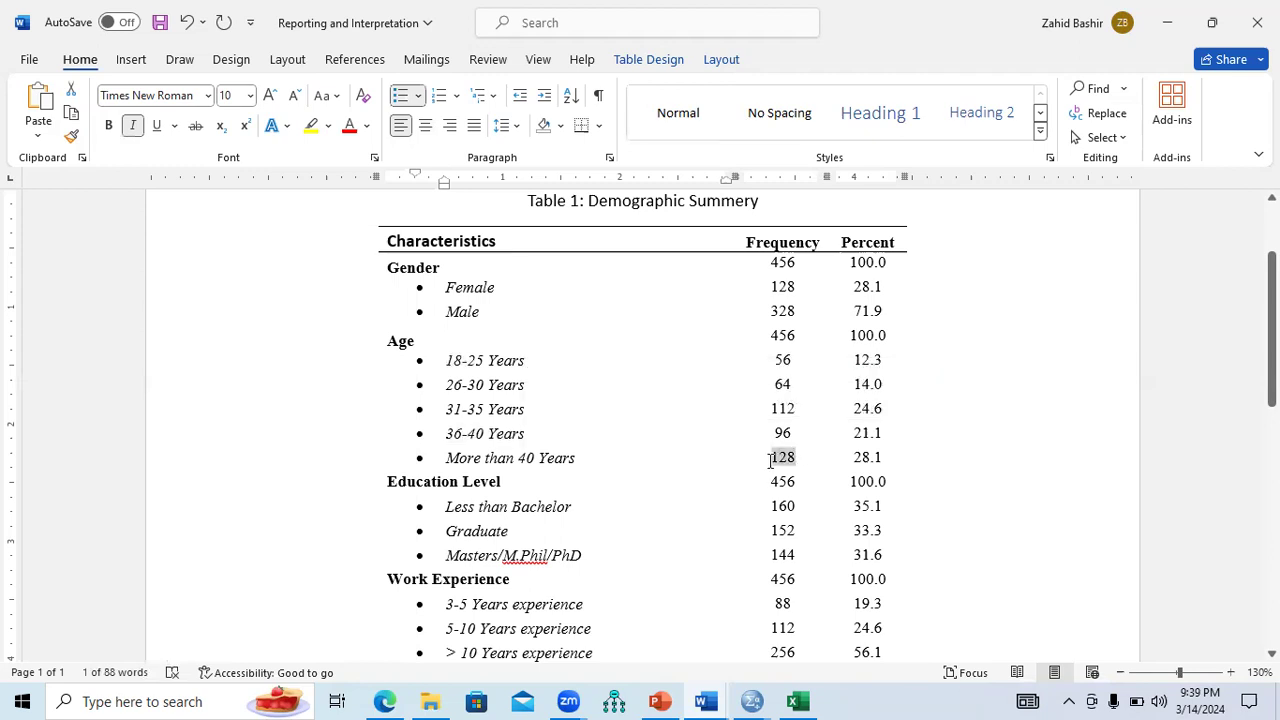
pyautogui.moveTo(446, 457); pyautogui.dragTo(570, 458)
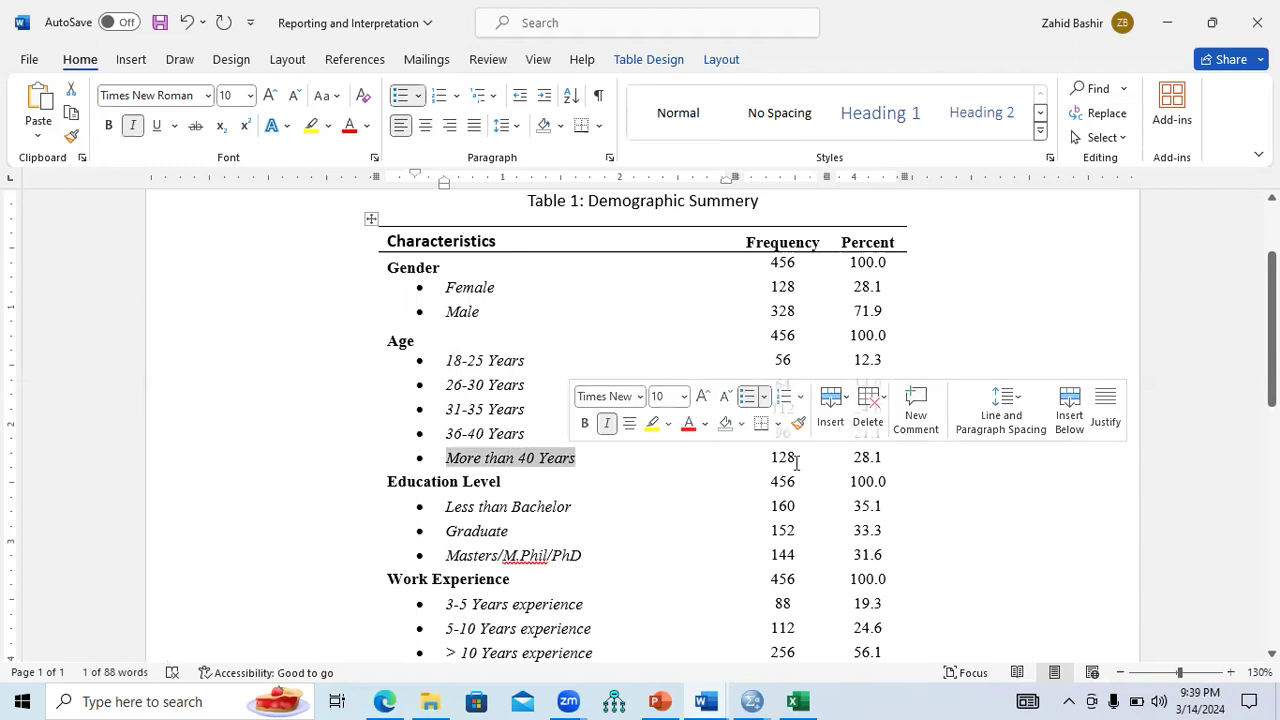
pyautogui.moveTo(798, 456); pyautogui.dragTo(503, 410)
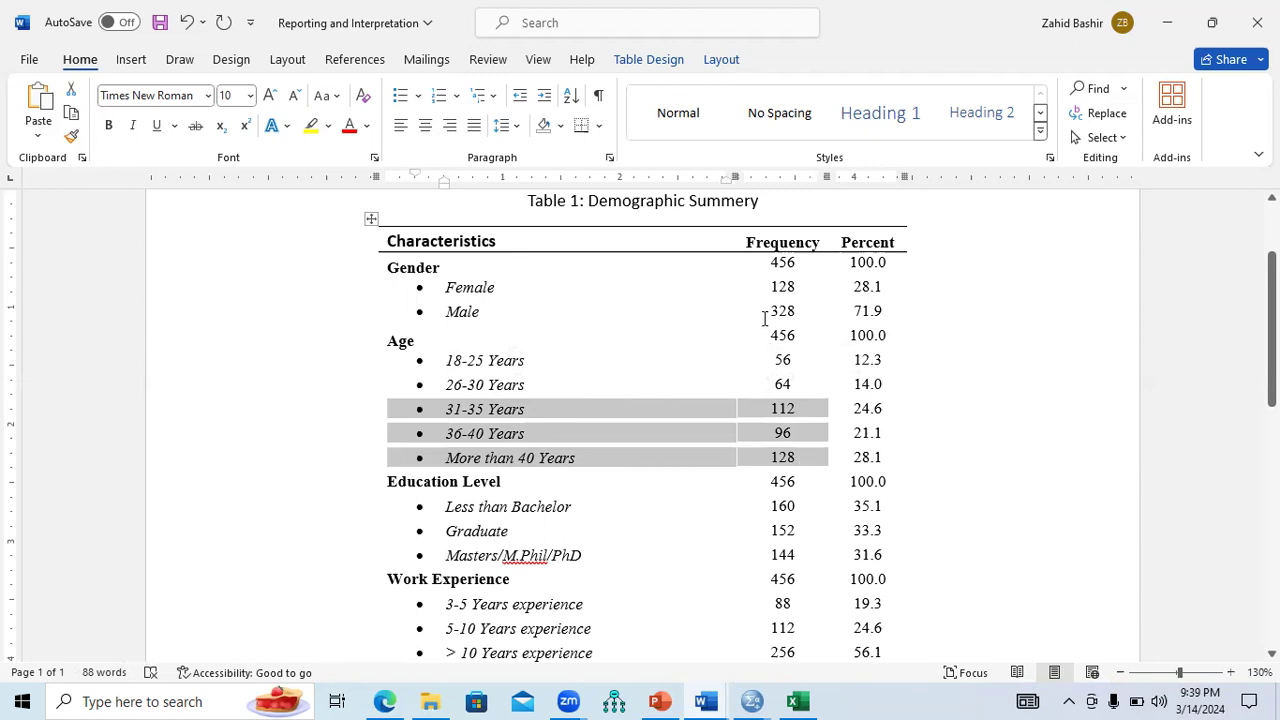
# Point out the frequency 328 for Male and 152 for Graduate.
pyautogui.moveTo(796, 310); pyautogui.dragTo(768, 311)
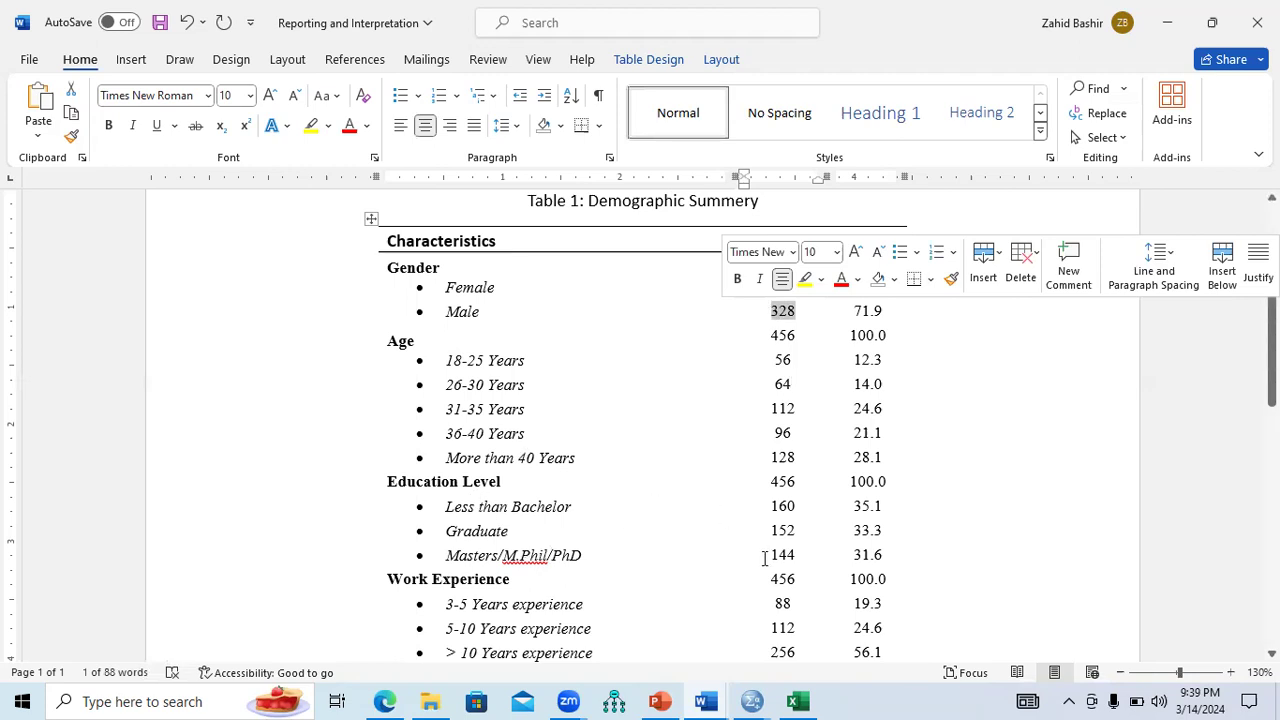
pyautogui.doubleClick(790, 530)
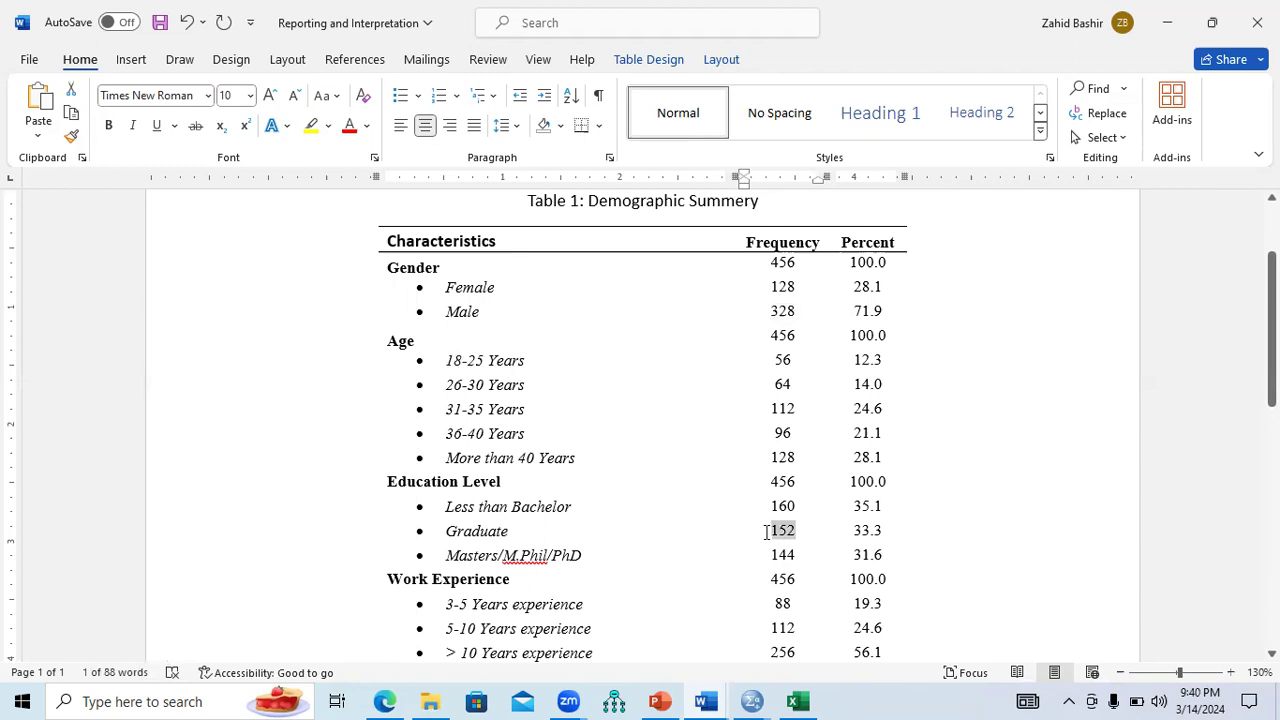
pyautogui.moveTo(489, 530); pyautogui.dragTo(447, 532)
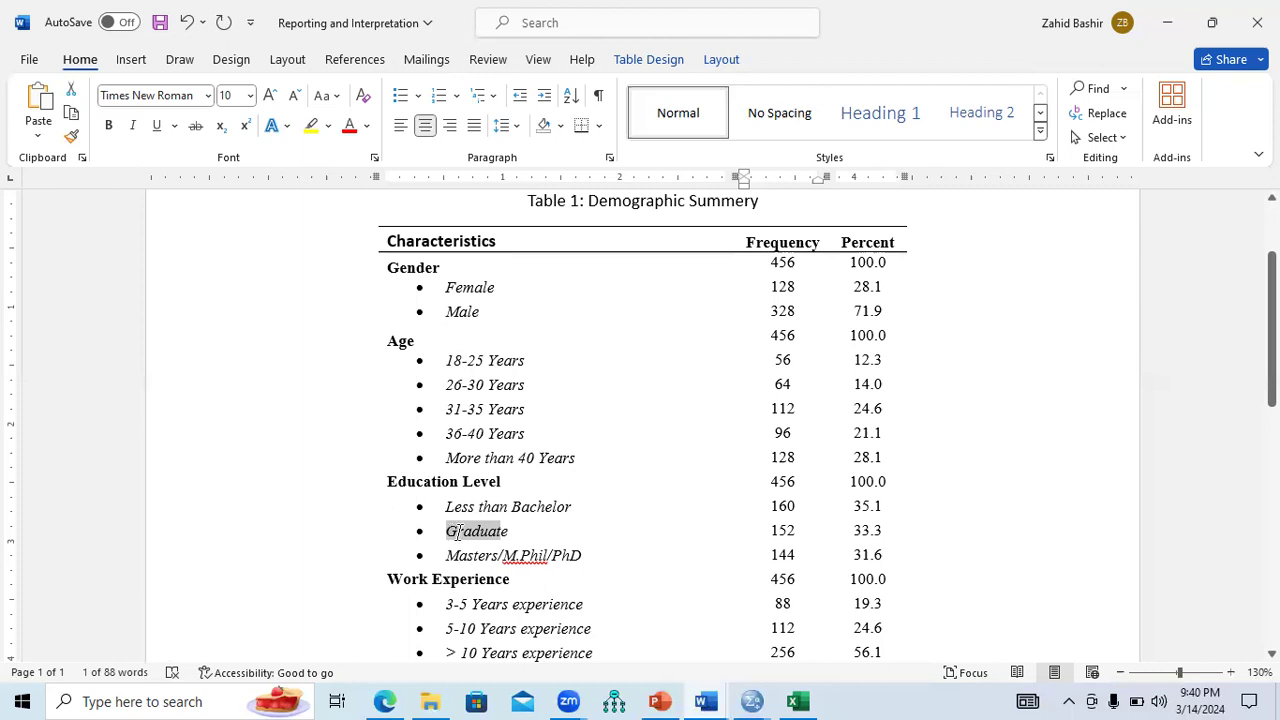
pyautogui.press('Right')
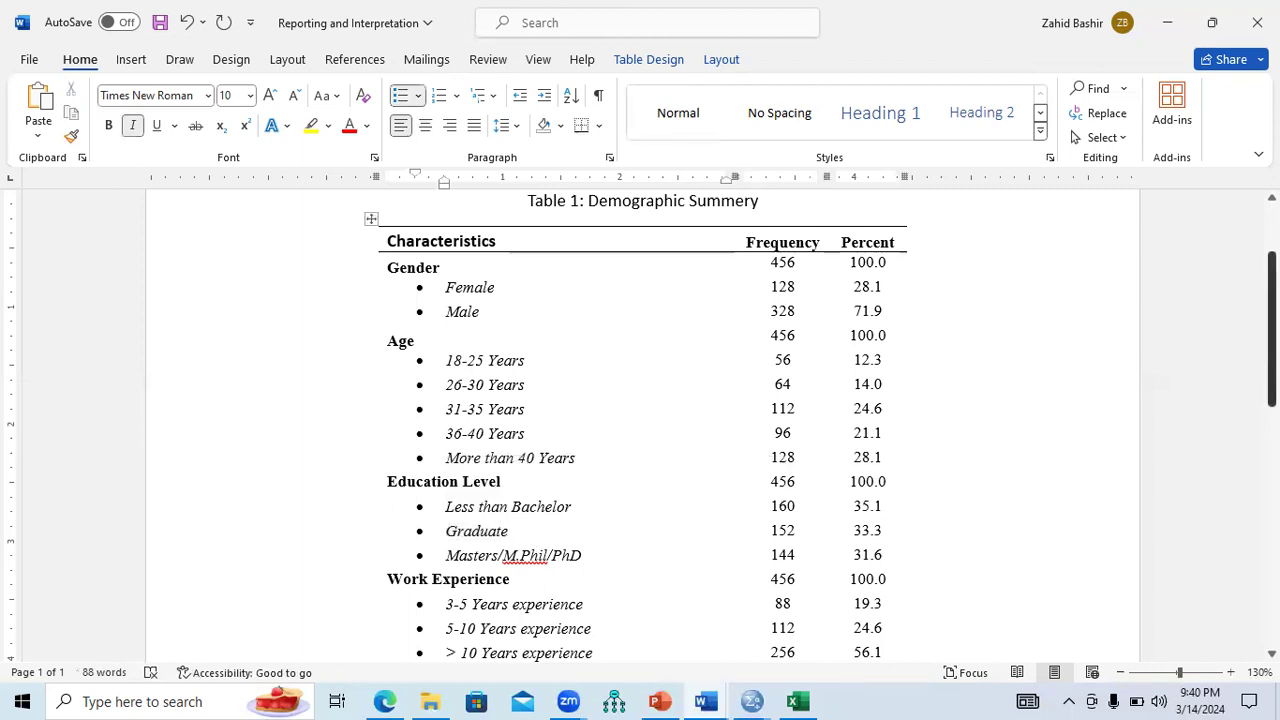
# Glance at the Employment rows, then switch to the PowerPoint training slides.
pyautogui.scroll(-3, 1108, 362)
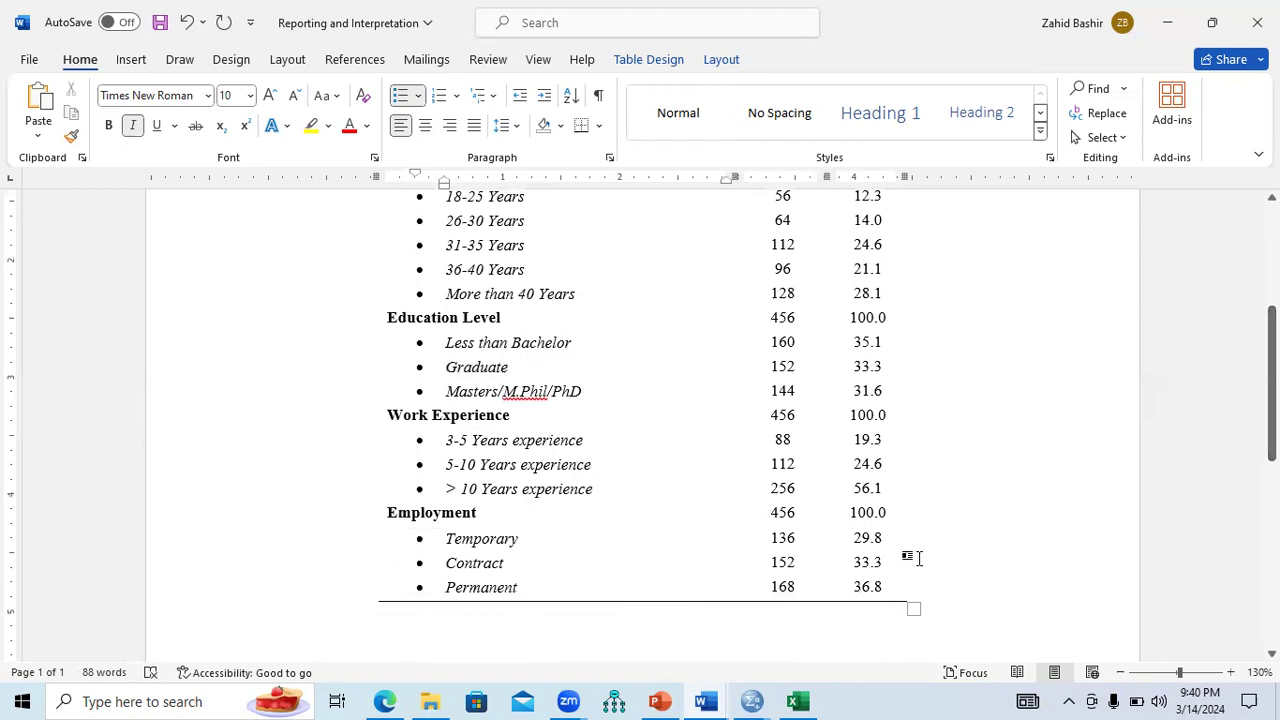
pyautogui.scroll(5, 857, 393)
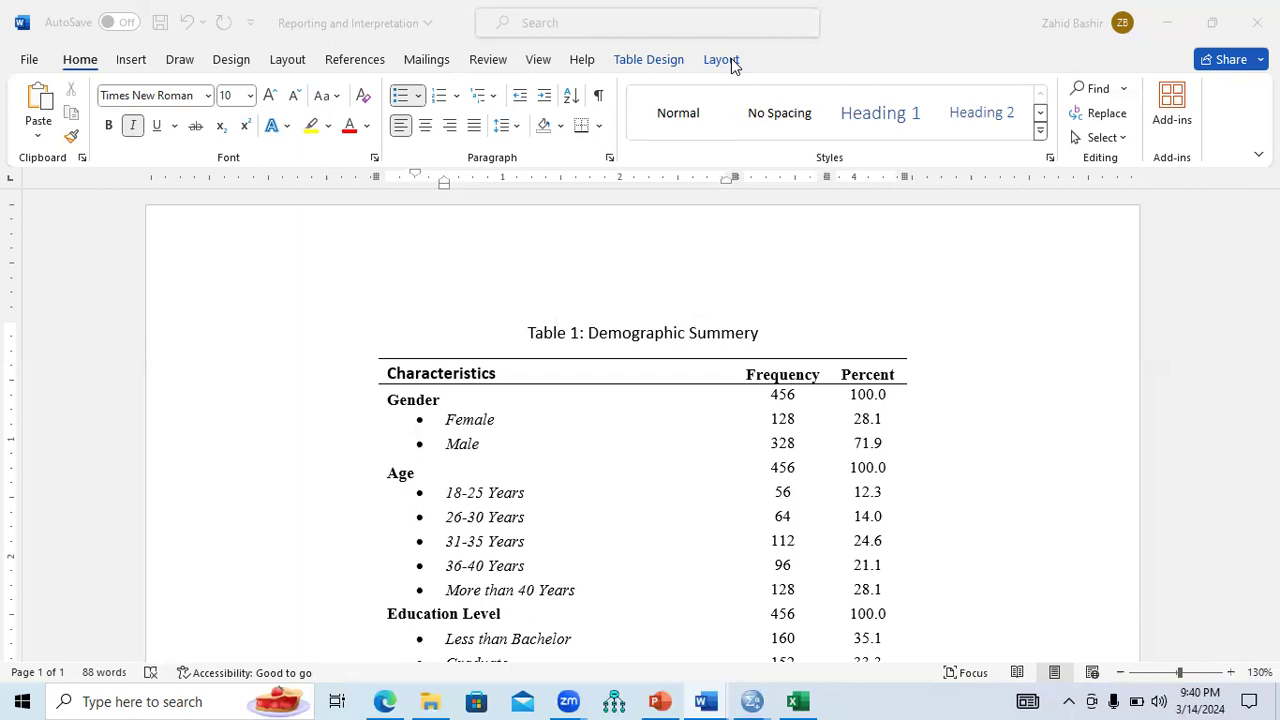
pyautogui.click(659, 701)
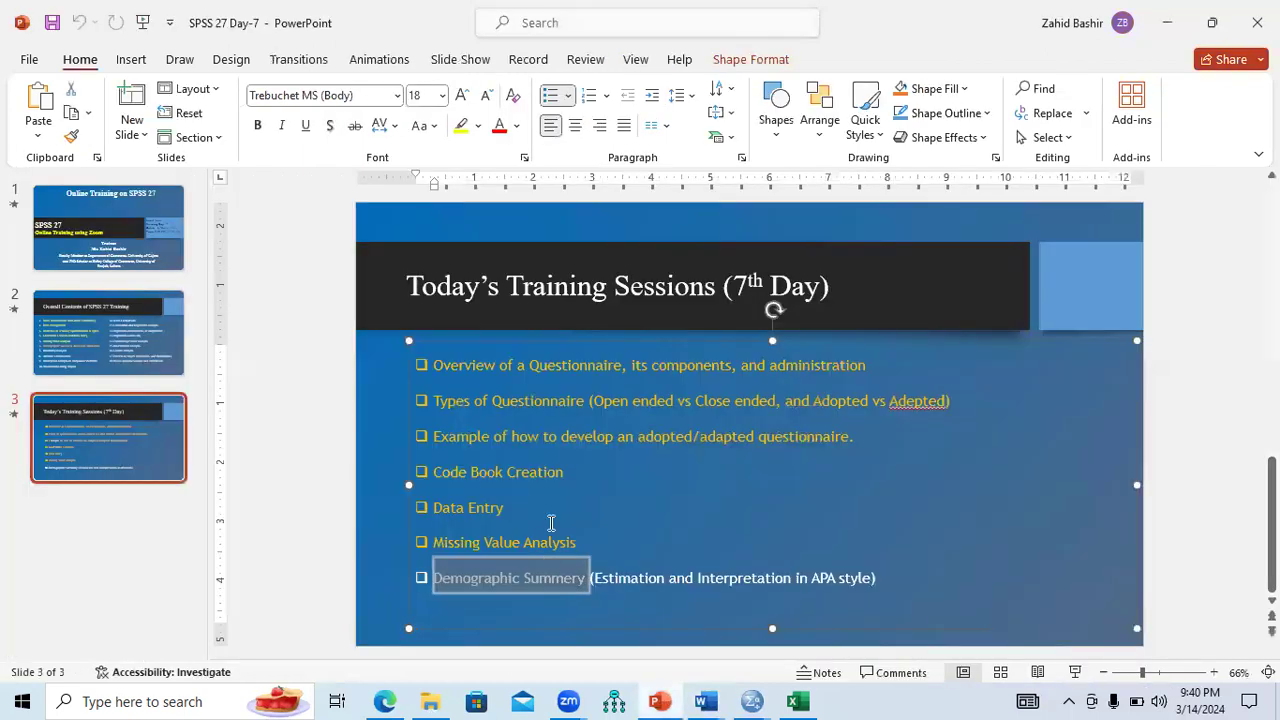